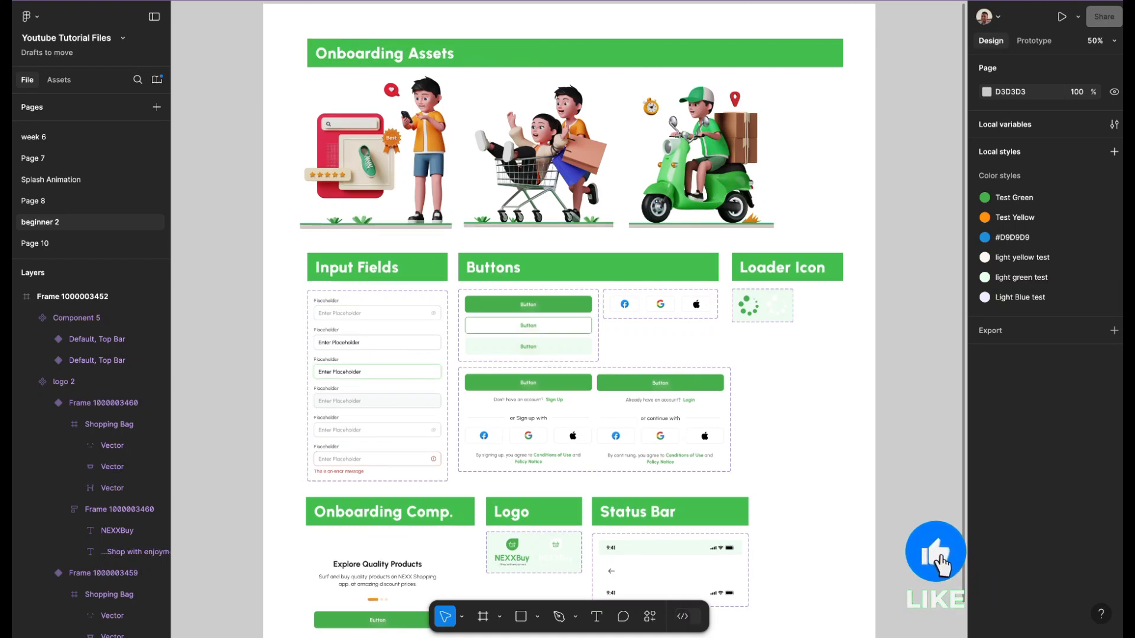
- Review the prepared onboarding assets, input fields, buttons, logo and status bar components, including the sign-up and login component set
{"action": "scroll", "coordinate": [569, 319], "scroll_direction": "up", "scroll_amount": 1}
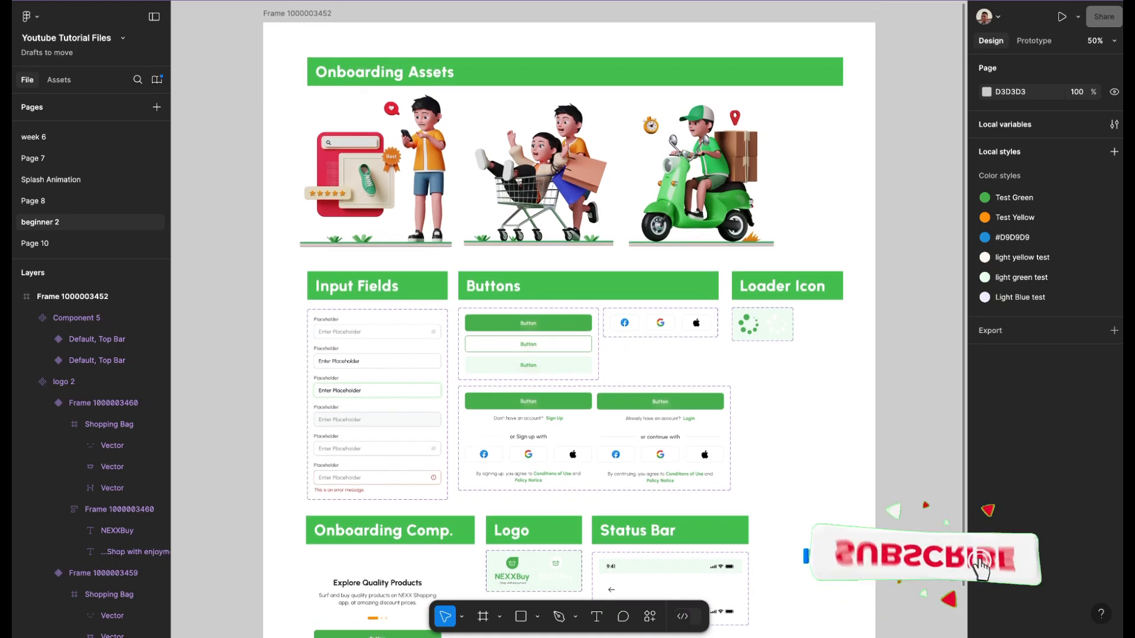
{"action": "scroll", "coordinate": [569, 319], "scroll_direction": "down", "scroll_amount": 3}
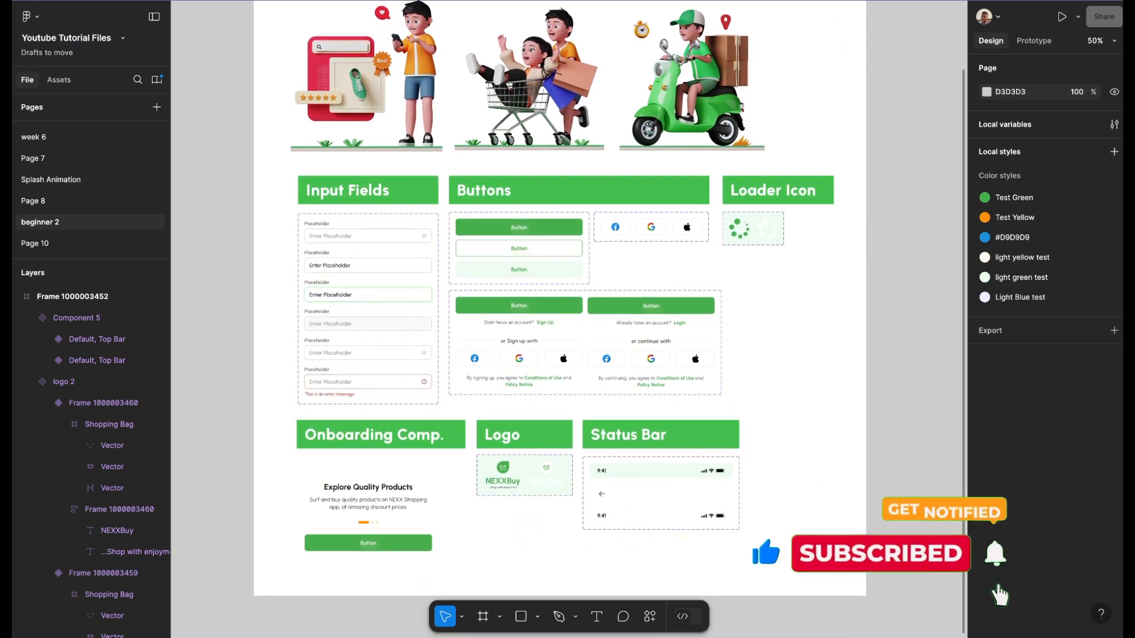
{"action": "scroll", "coordinate": [569, 319], "scroll_direction": "up", "scroll_amount": 1}
{"action": "scroll", "coordinate": [569, 319], "scroll_direction": "up", "scroll_amount": 2}
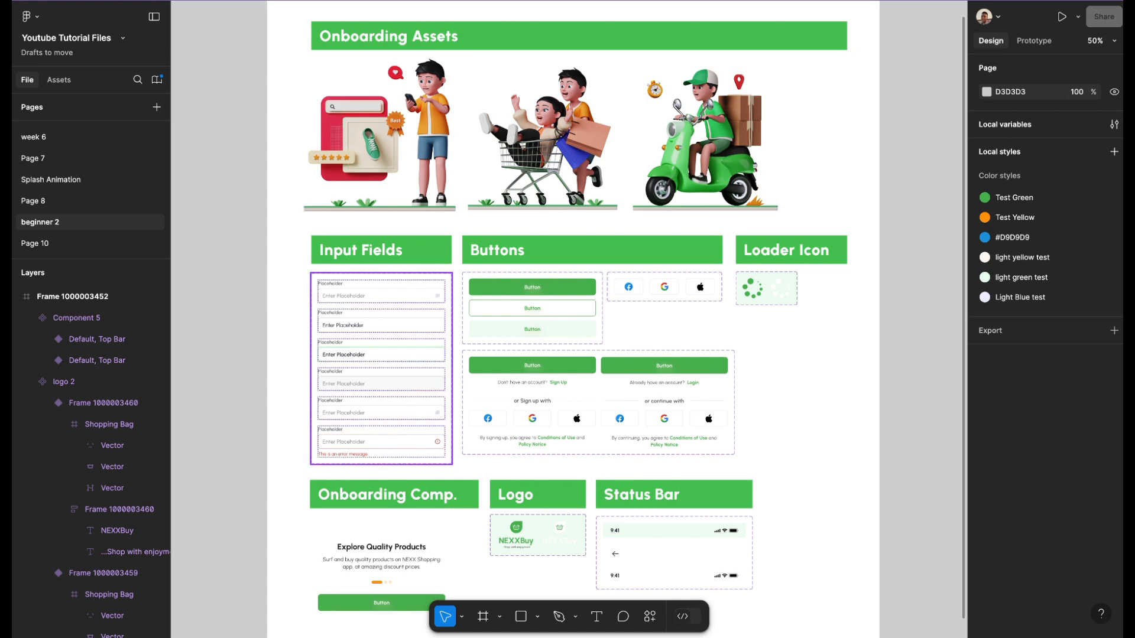
{"action": "scroll", "coordinate": [393, 291], "scroll_direction": "up", "scroll_amount": 5}
{"action": "scroll", "coordinate": [569, 319], "scroll_direction": "down", "scroll_amount": 3}
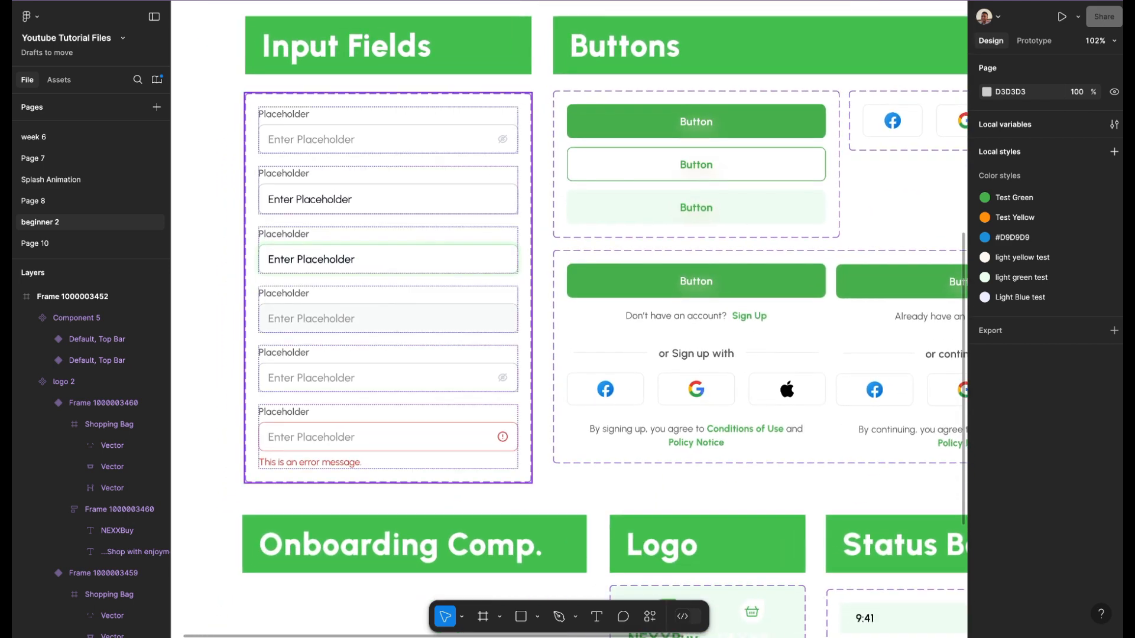
{"action": "scroll", "coordinate": [497, 195], "scroll_direction": "right", "scroll_amount": 3}
{"action": "scroll", "coordinate": [497, 195], "scroll_direction": "up", "scroll_amount": 1}
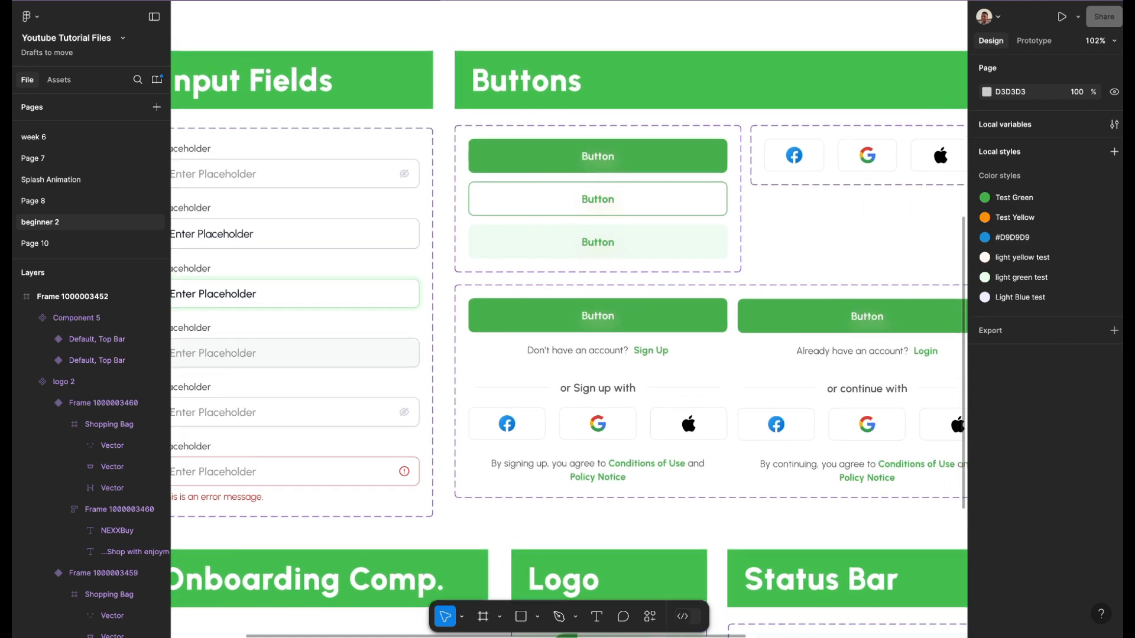
{"action": "scroll", "coordinate": [568, 319], "scroll_direction": "right", "scroll_amount": 5}
{"action": "scroll", "coordinate": [568, 319], "scroll_direction": "down", "scroll_amount": 1}
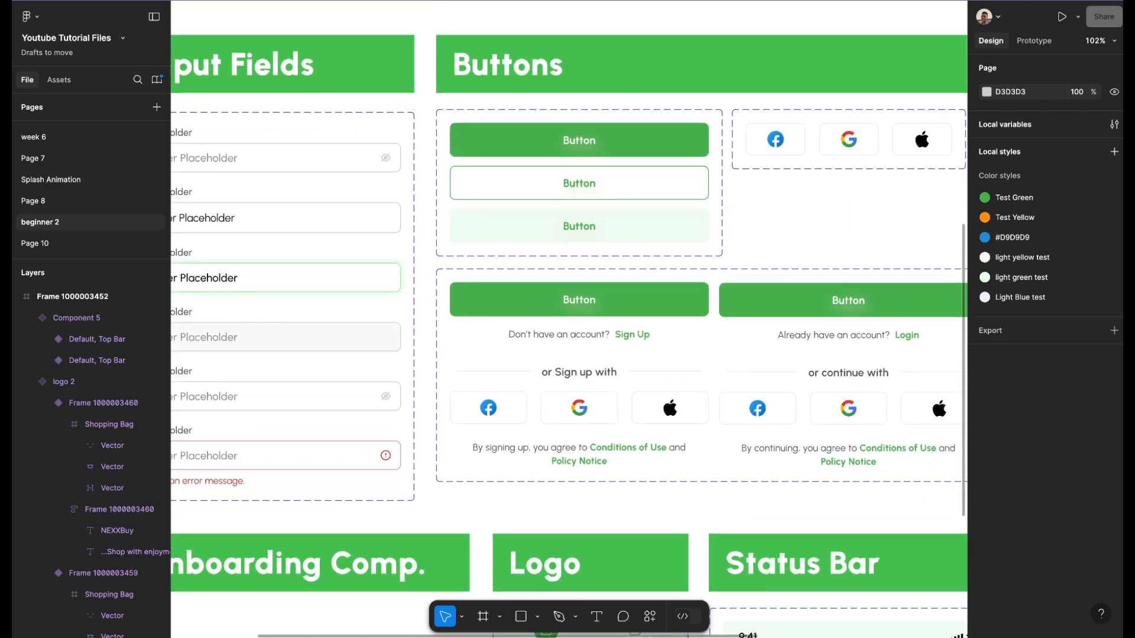
{"action": "scroll", "coordinate": [569, 319], "scroll_direction": "right", "scroll_amount": 2}
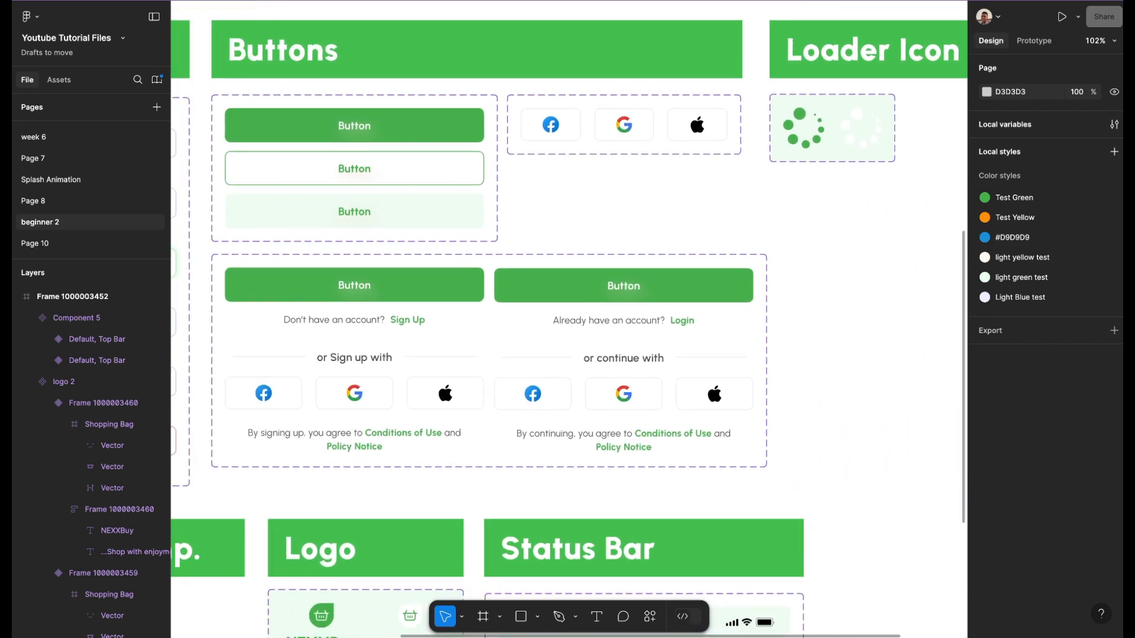
{"action": "scroll", "coordinate": [568, 319], "scroll_direction": "left", "scroll_amount": 4}
{"action": "scroll", "coordinate": [569, 319], "scroll_direction": "down", "scroll_amount": 3}
{"action": "scroll", "coordinate": [569, 319], "scroll_direction": "down", "scroll_amount": 3}
{"action": "scroll", "coordinate": [568, 319], "scroll_direction": "down", "scroll_amount": 1}
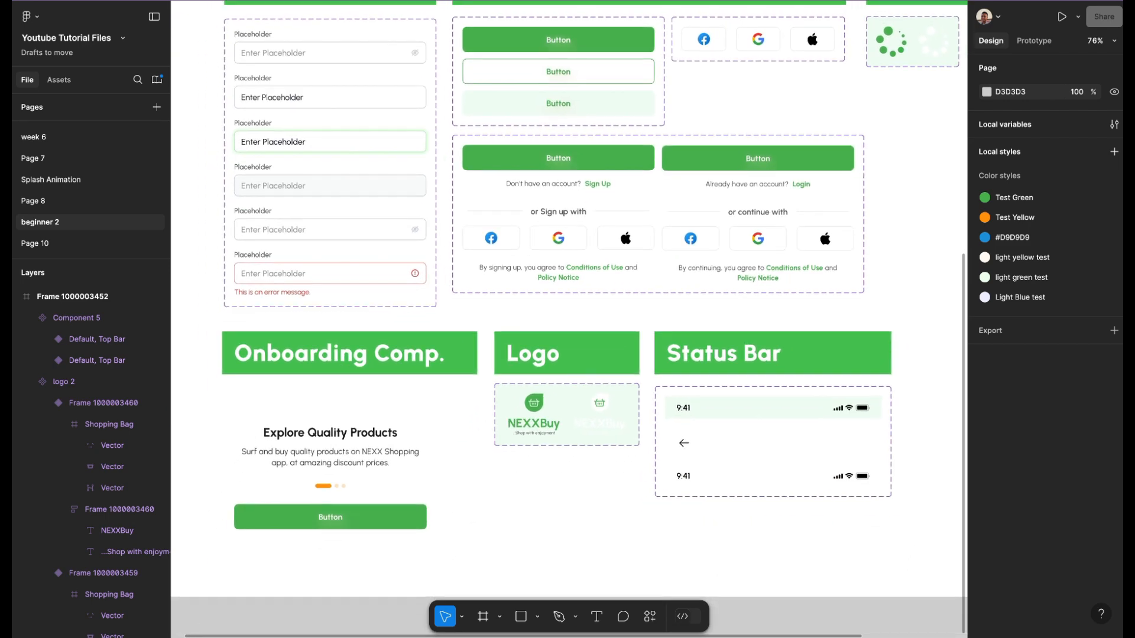
{"action": "scroll", "coordinate": [568, 320], "scroll_direction": "up", "scroll_amount": 3}
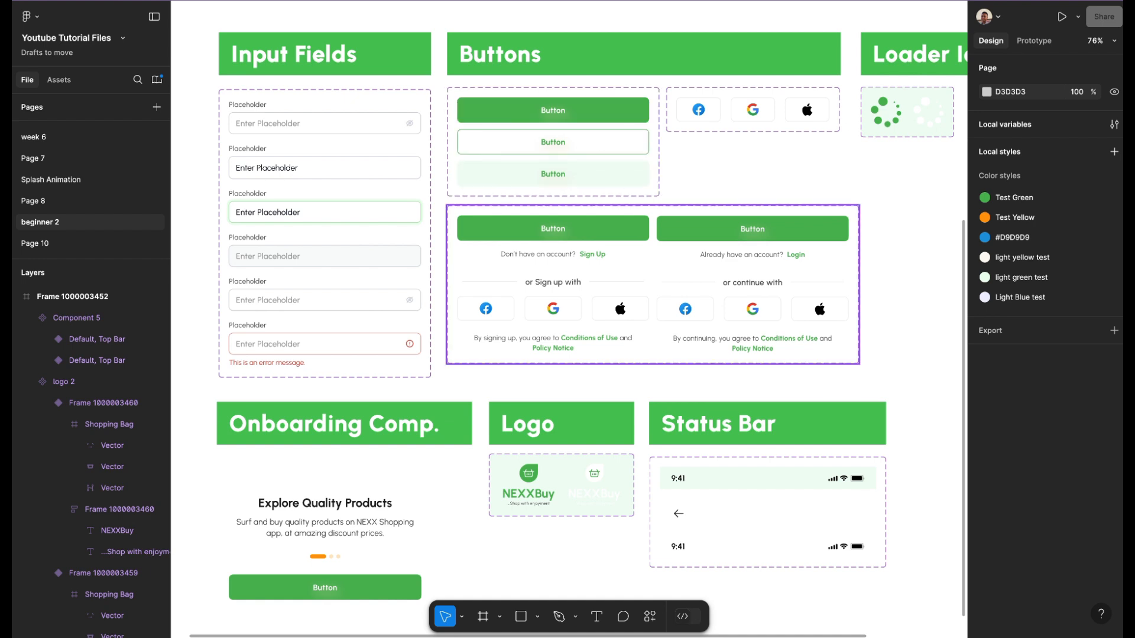
{"action": "left_click", "coordinate": [652, 284]}
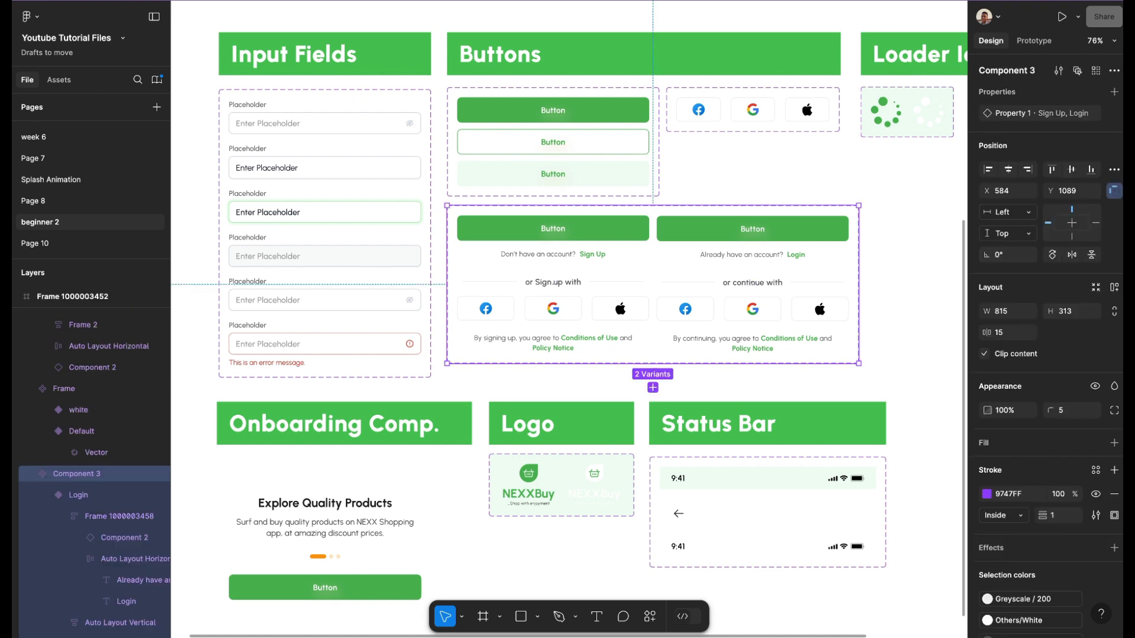
{"action": "left_click", "coordinate": [911, 278]}
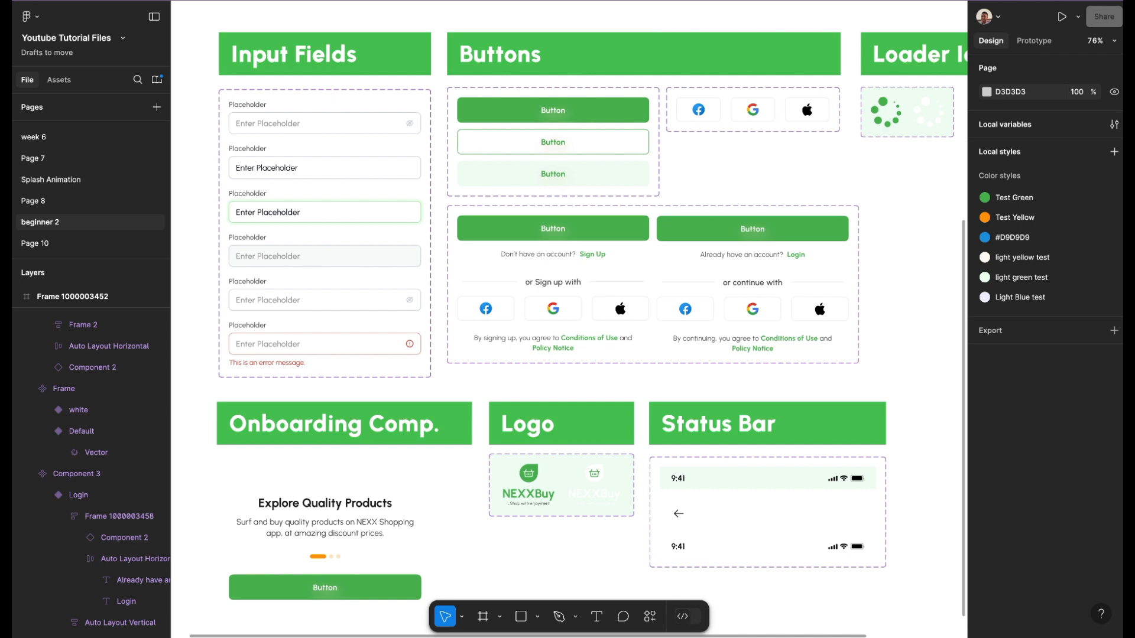
- Create a new frame from the iPhone 16 Plus preset (430 × 932) in the empty canvas area beside the assets frame
{"action": "scroll", "coordinate": [638, 204], "scroll_direction": "right", "scroll_amount": 1}
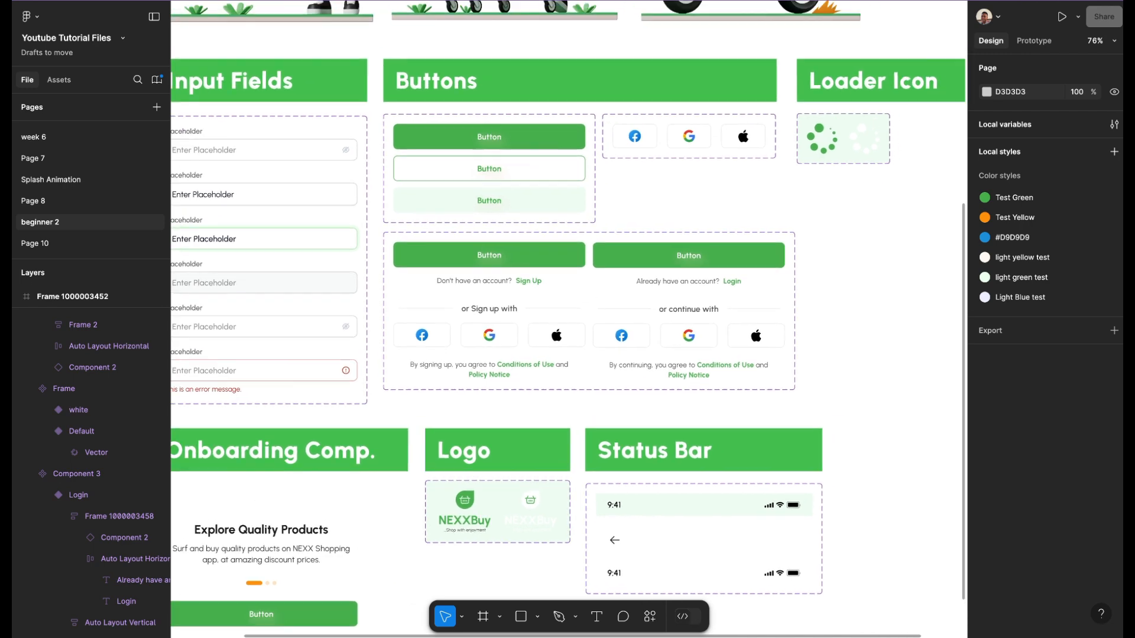
{"action": "scroll", "coordinate": [638, 204], "scroll_direction": "down", "scroll_amount": 5}
{"action": "scroll", "coordinate": [638, 204], "scroll_direction": "right", "scroll_amount": 3}
{"action": "scroll", "coordinate": [637, 204], "scroll_direction": "up", "scroll_amount": 2}
{"action": "scroll", "coordinate": [638, 204], "scroll_direction": "right", "scroll_amount": 1}
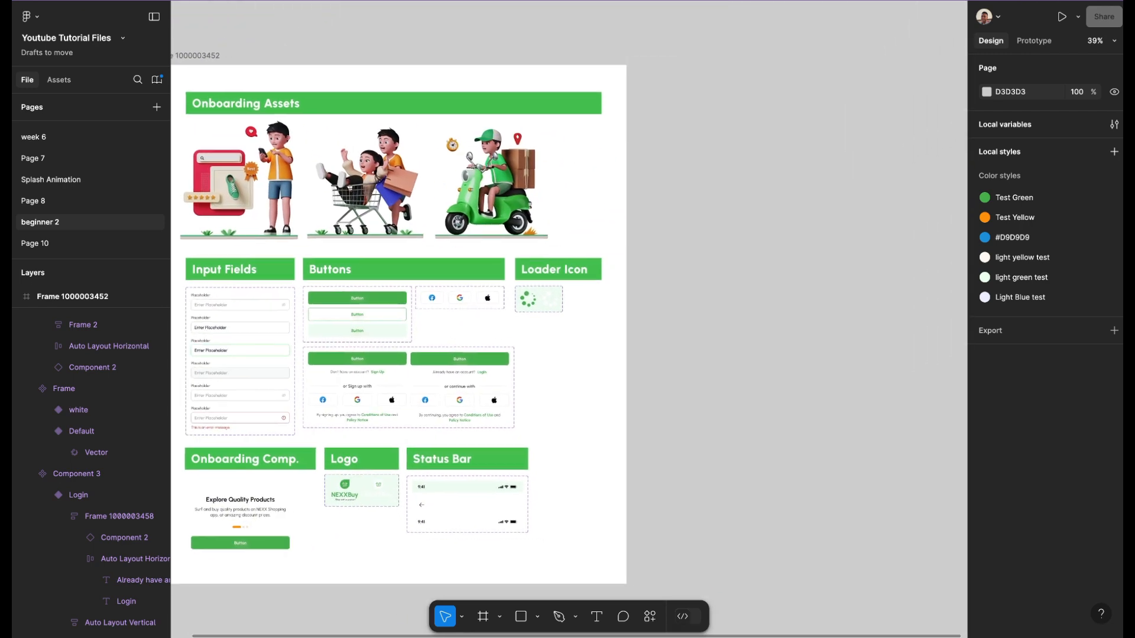
{"action": "scroll", "coordinate": [638, 204], "scroll_direction": "left", "scroll_amount": 1}
{"action": "scroll", "coordinate": [638, 204], "scroll_direction": "down", "scroll_amount": 2}
{"action": "scroll", "coordinate": [637, 204], "scroll_direction": "right", "scroll_amount": 3}
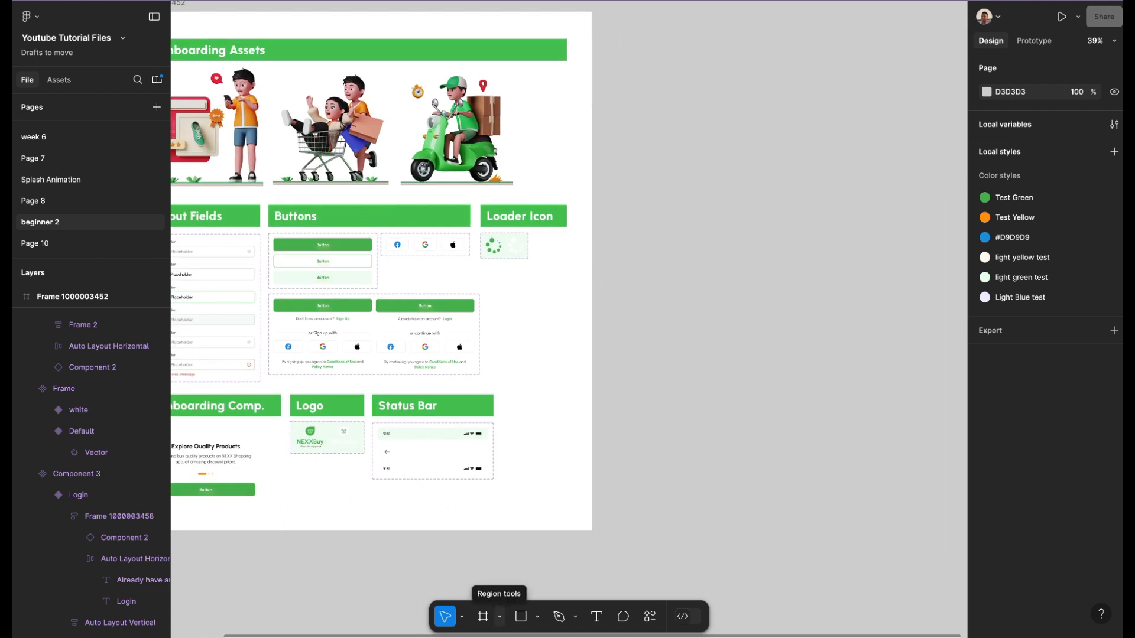
{"action": "left_click", "coordinate": [500, 616]}
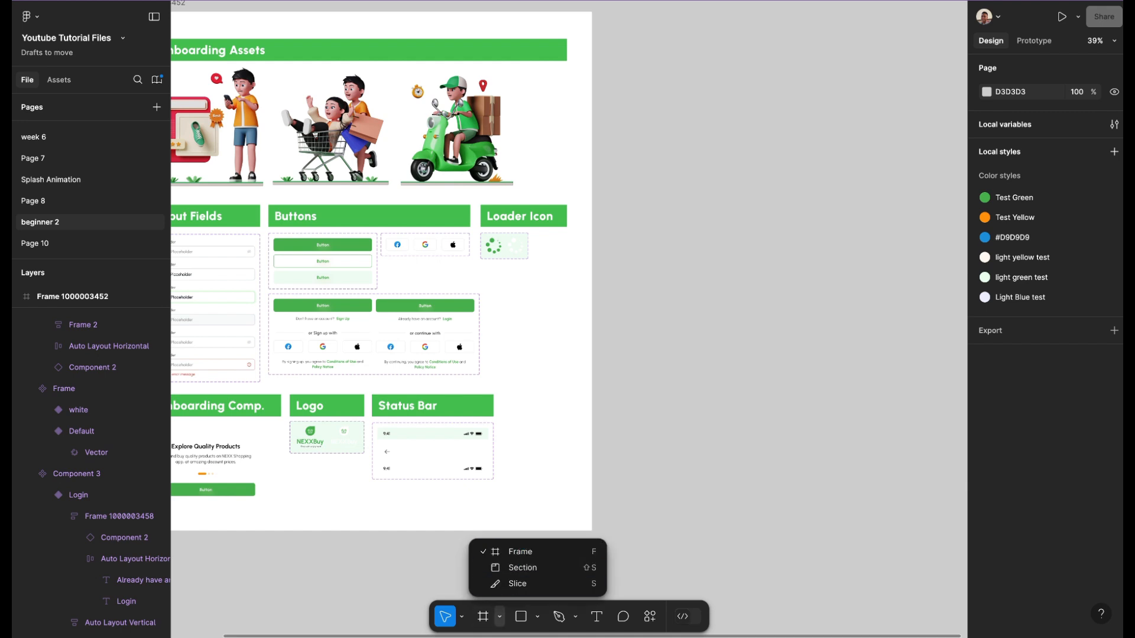
{"action": "key", "text": "Escape"}
{"action": "key", "text": "f"}
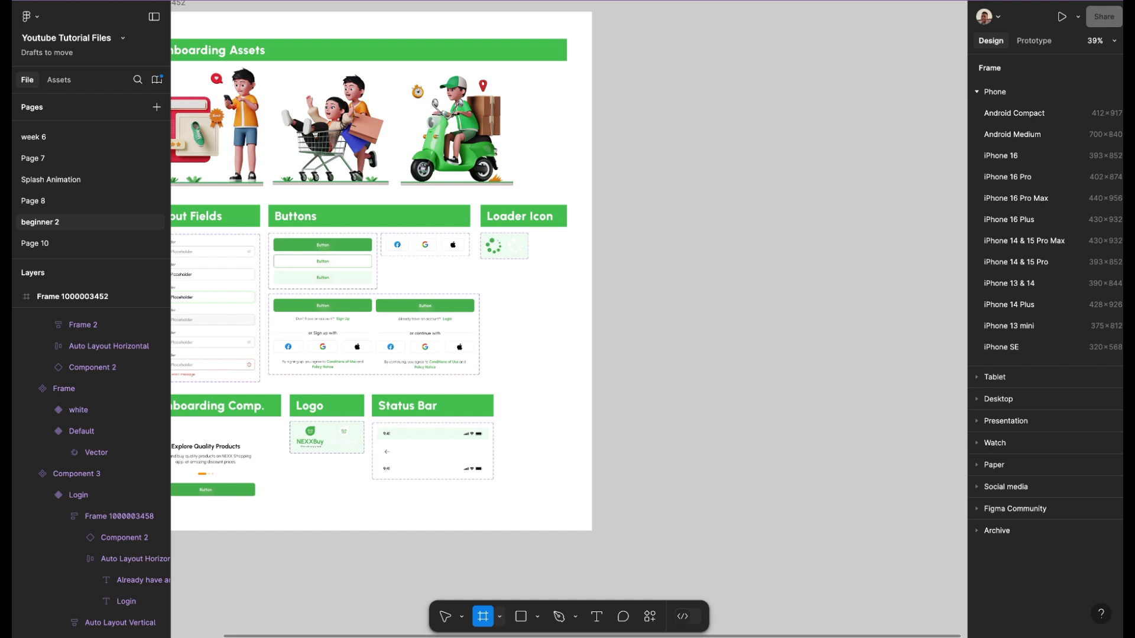
{"action": "left_click", "coordinate": [499, 617]}
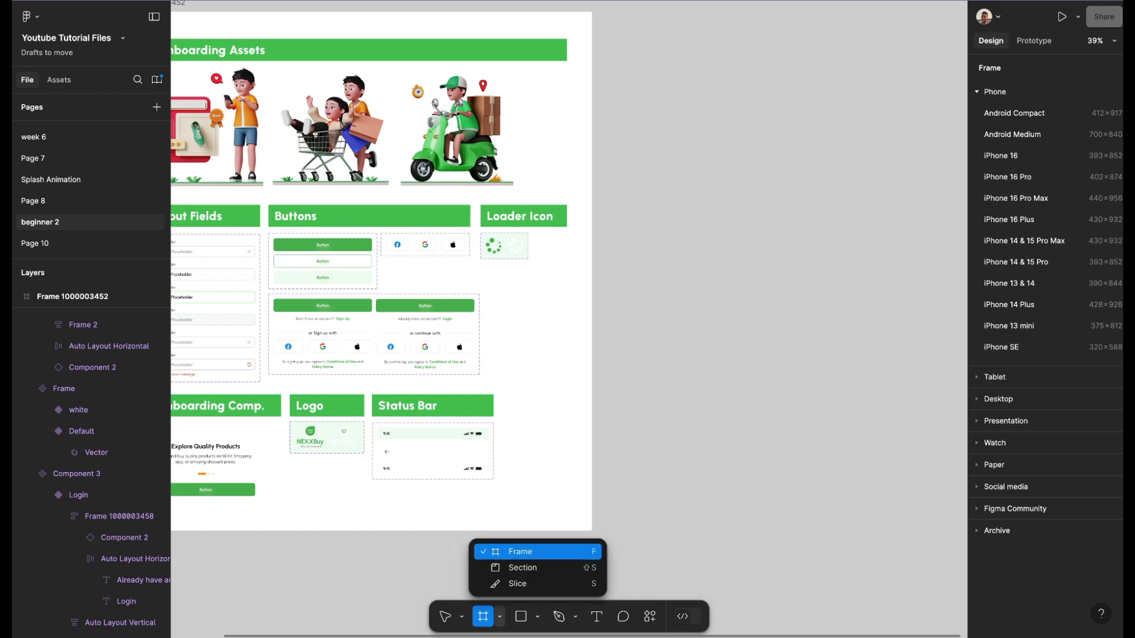
{"action": "left_click", "coordinate": [520, 552]}
{"action": "scroll", "coordinate": [569, 319], "scroll_direction": "right", "scroll_amount": 2}
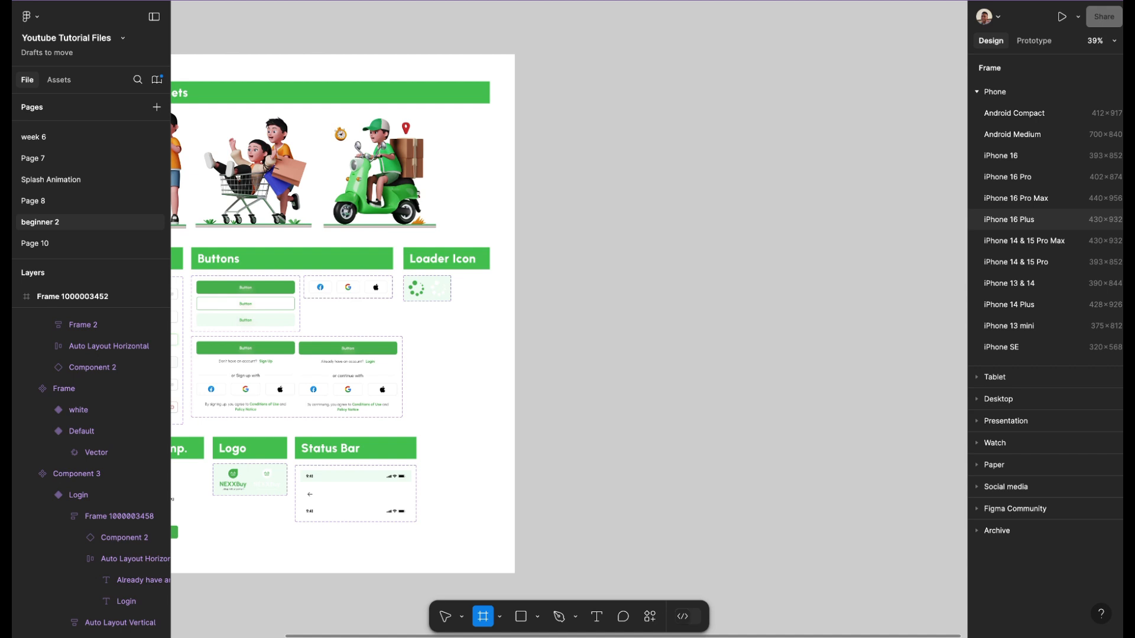
{"action": "left_click", "coordinate": [1009, 219]}
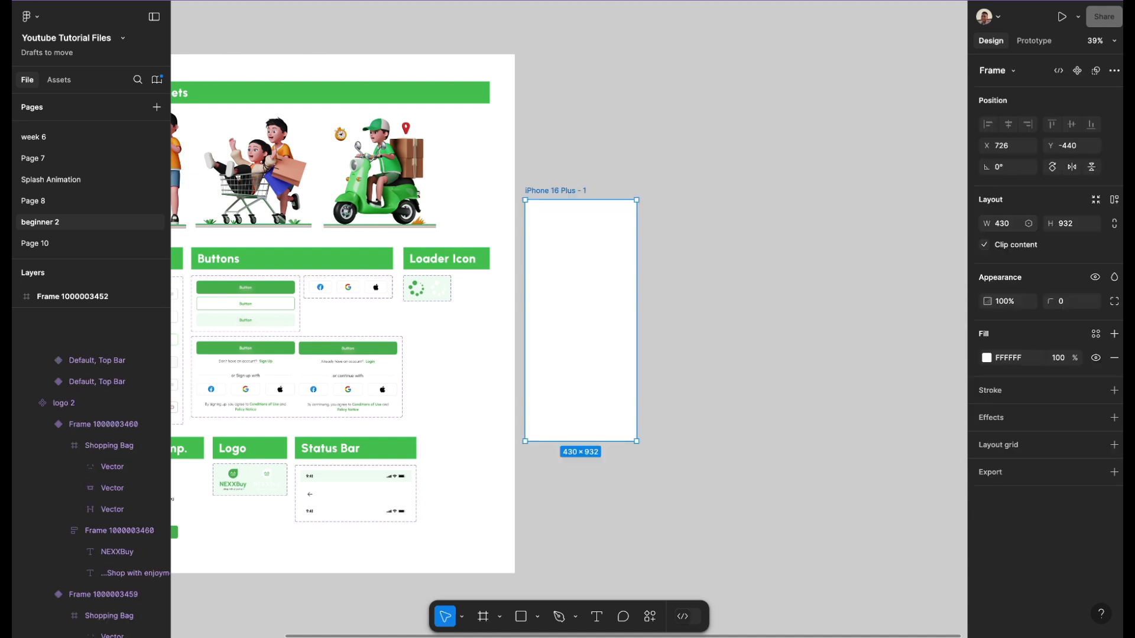
- Align the phone frame's top edge with the assets frame, just beside it, and rename it Splash 1
{"action": "left_click_drag", "start_coordinate": [580, 321], "coordinate": [585, 175]}
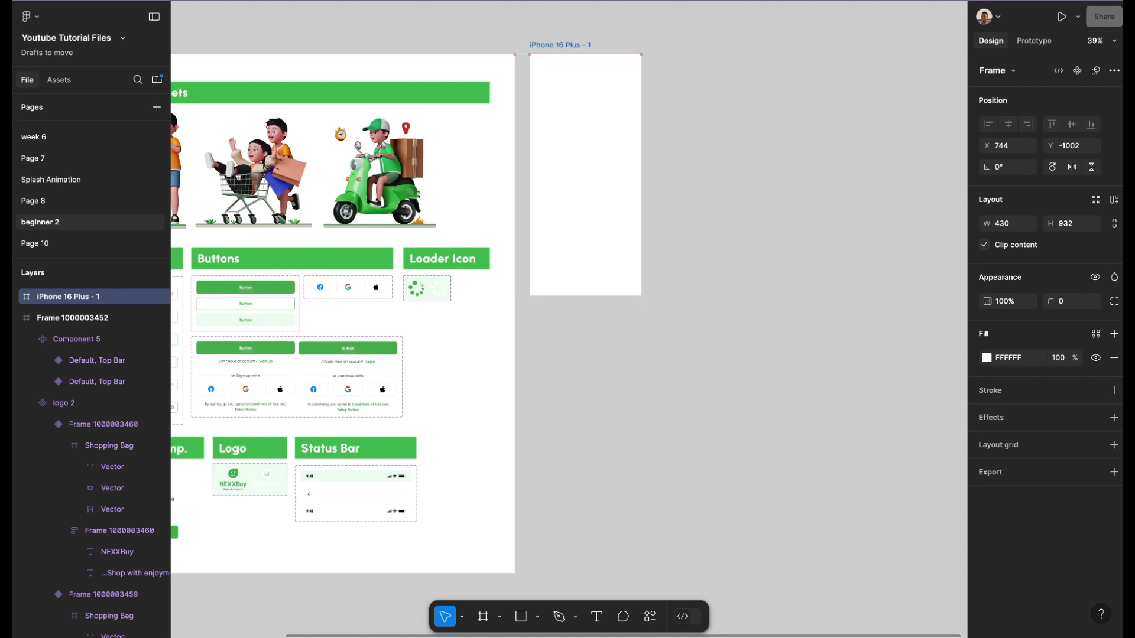
{"action": "scroll", "coordinate": [571, 50], "scroll_direction": "up", "scroll_amount": 5}
{"action": "scroll", "coordinate": [571, 50], "scroll_direction": "right", "scroll_amount": 2}
{"action": "scroll", "coordinate": [571, 49], "scroll_direction": "up", "scroll_amount": 1}
{"action": "scroll", "coordinate": [571, 48], "scroll_direction": "down", "scroll_amount": 3}
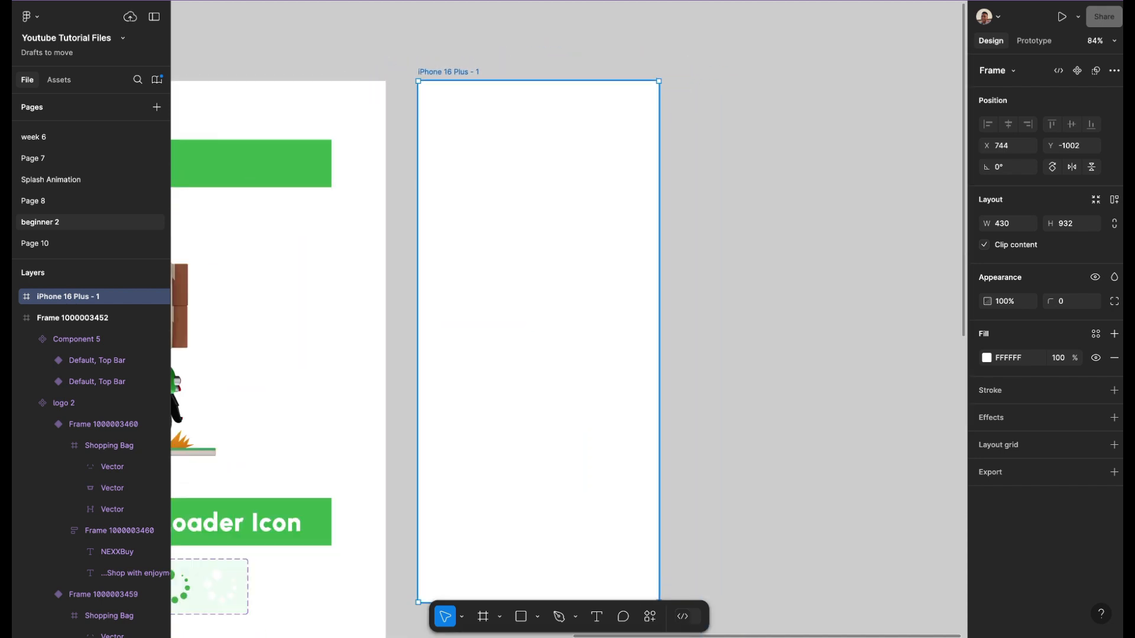
{"action": "double_click", "coordinate": [449, 72]}
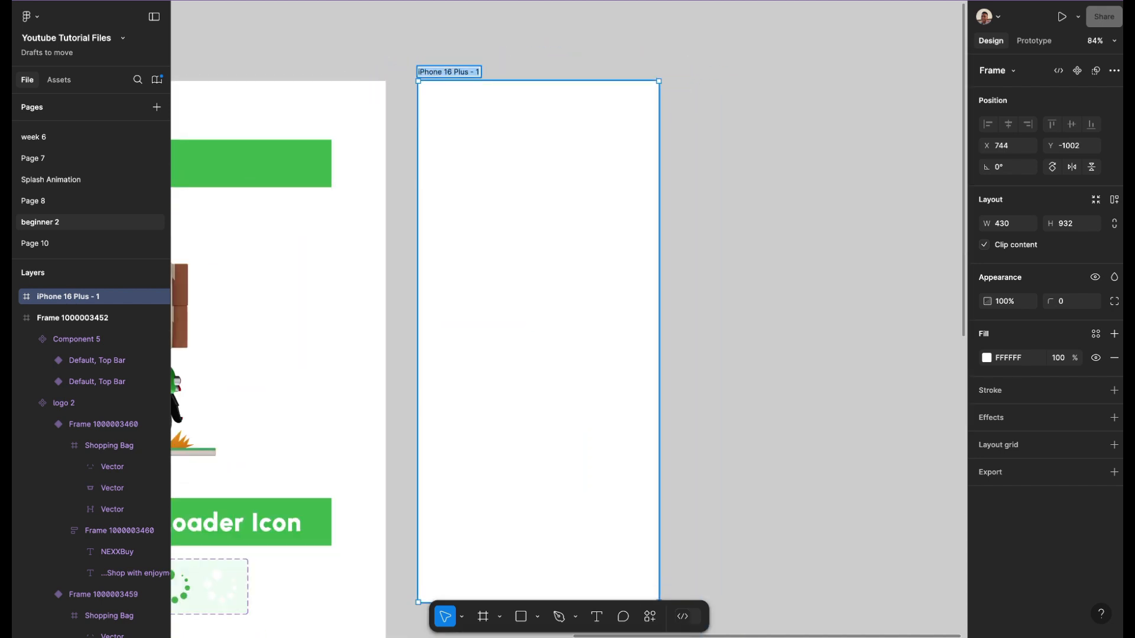
{"action": "type", "text": "Spla"}
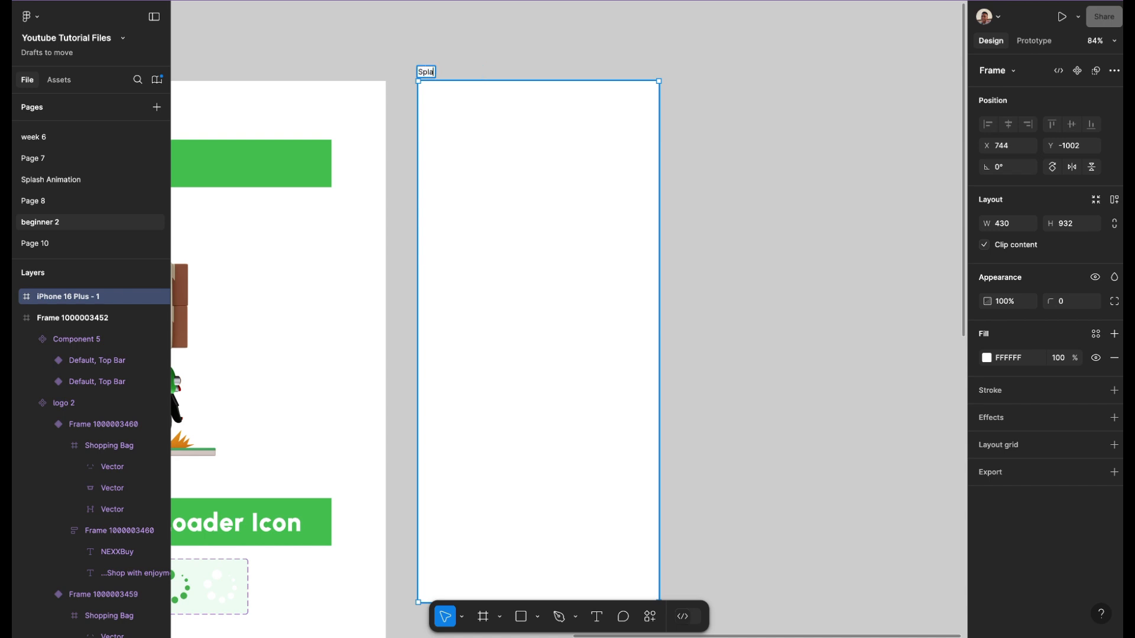
{"action": "type", "text": "sh 1"}
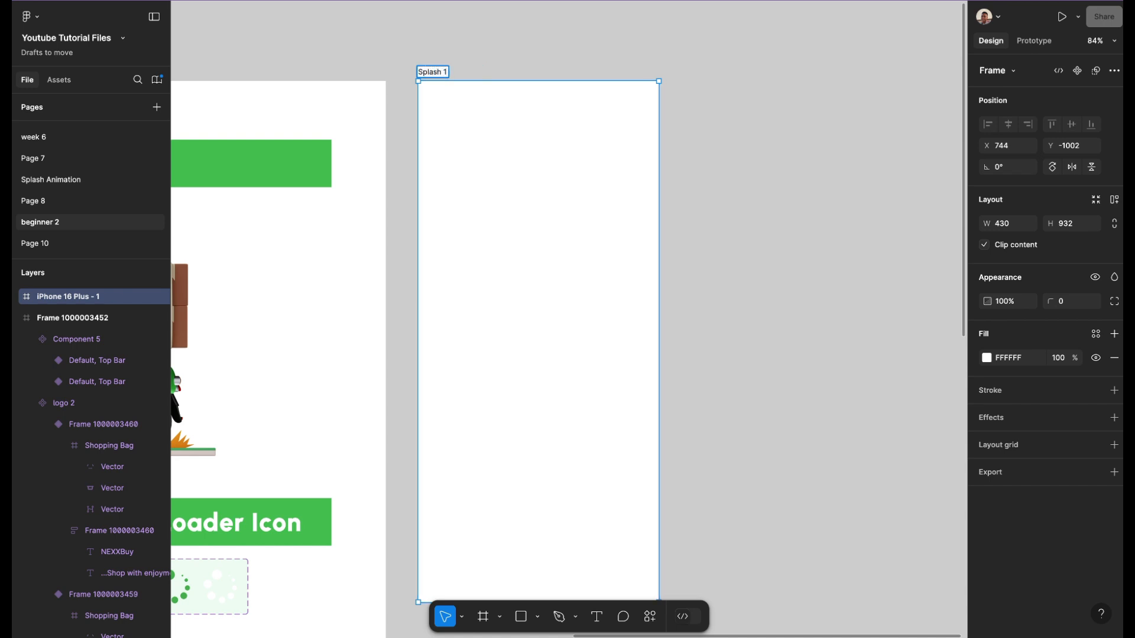
{"action": "left_click", "coordinate": [532, 44]}
- Duplicate the Splash 1 frame twice, placing the copies in a row to its right with 15 px gaps
{"action": "scroll", "coordinate": [532, 44], "scroll_direction": "down", "scroll_amount": 3}
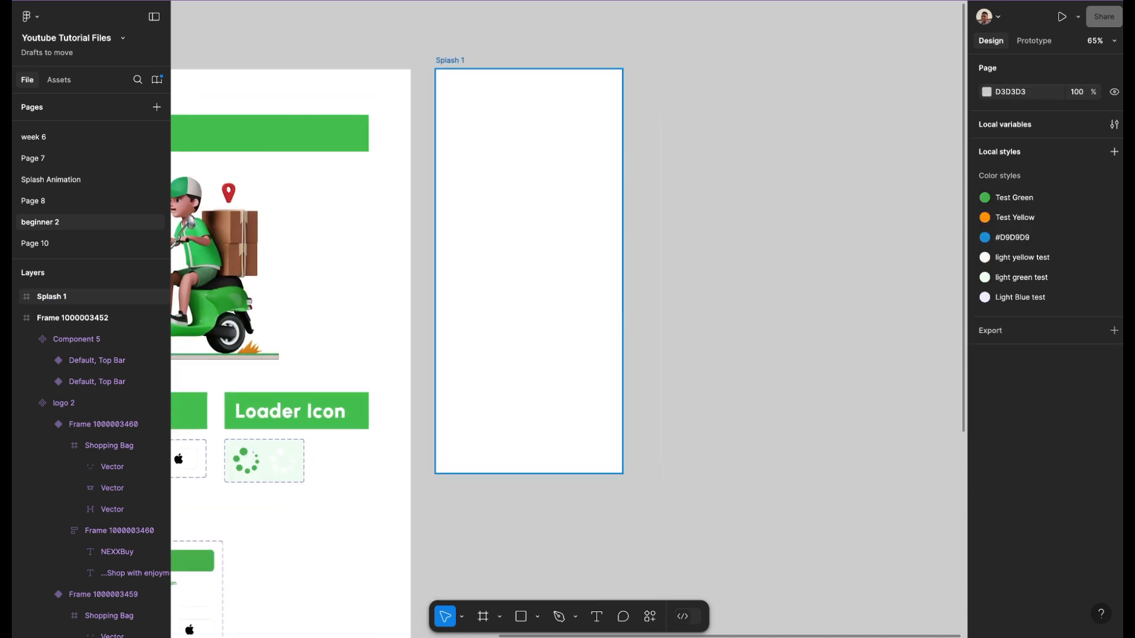
{"action": "left_click", "coordinate": [529, 271]}
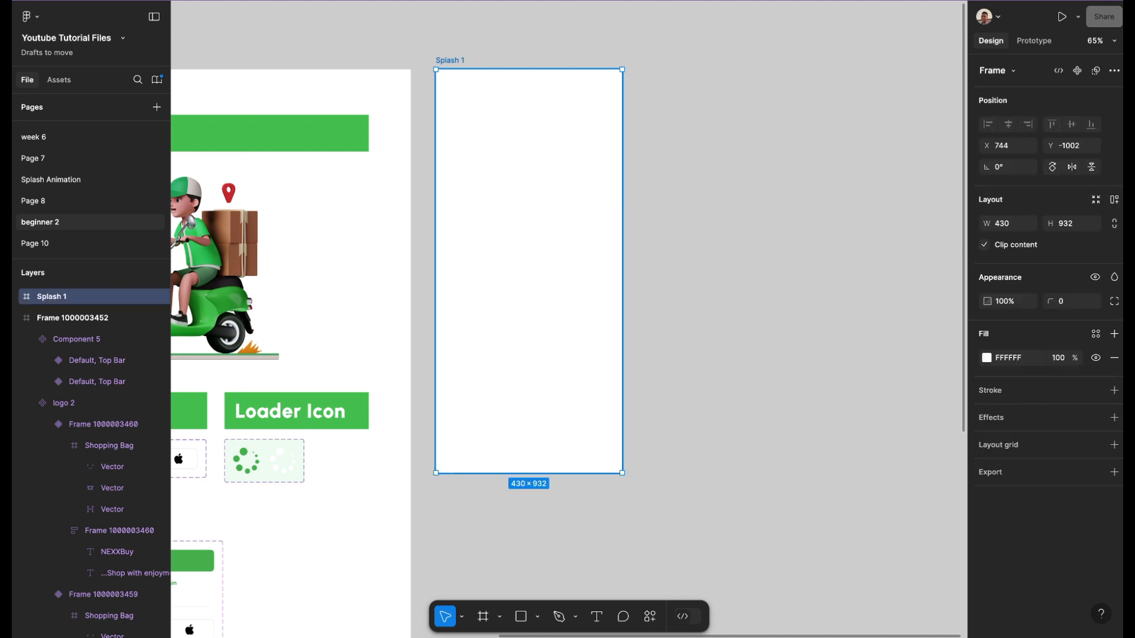
{"action": "left_click_drag", "start_coordinate": [529, 271], "coordinate": [722, 271]}
{"action": "scroll", "coordinate": [722, 272], "scroll_direction": "right", "scroll_amount": 2}
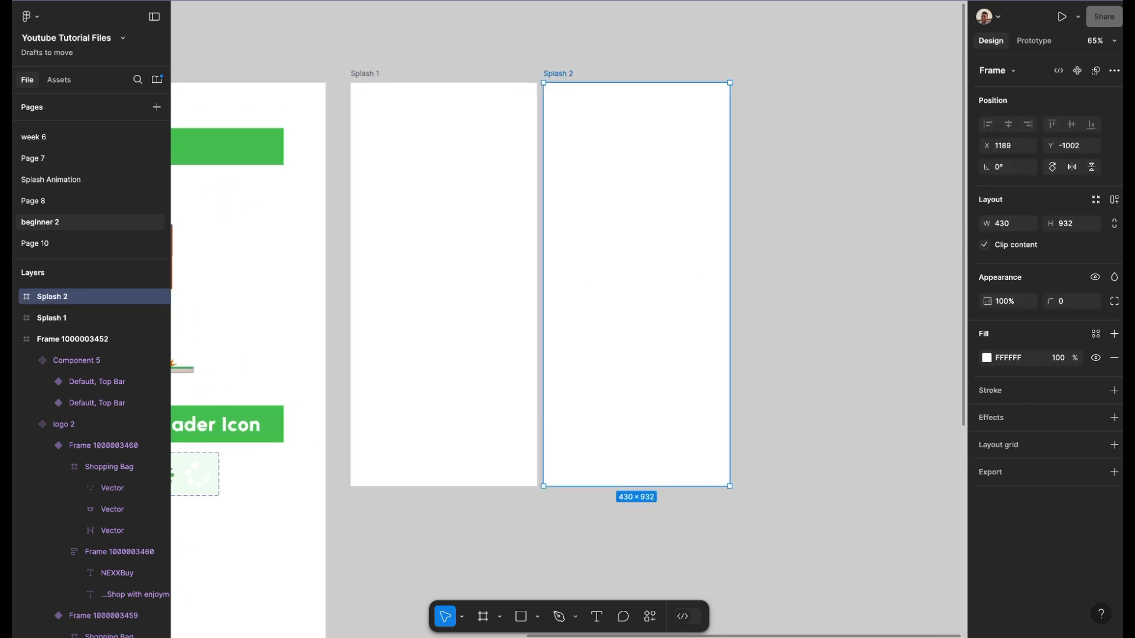
{"action": "left_click_drag", "start_coordinate": [636, 285], "coordinate": [829, 285]}
{"action": "scroll", "coordinate": [830, 285], "scroll_direction": "right", "scroll_amount": 2}
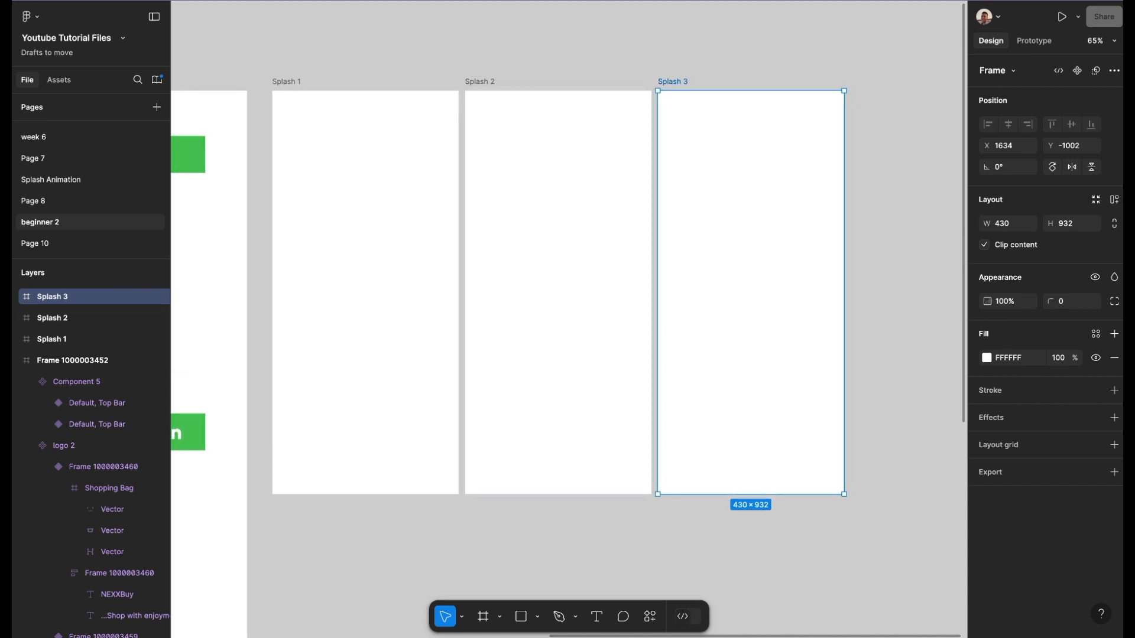
- Copy the green NEXXBuy logo variant from the Logo component set in the assets frame
{"action": "scroll", "coordinate": [568, 284], "scroll_direction": "left", "scroll_amount": 2}
{"action": "left_click", "coordinate": [441, 279]}
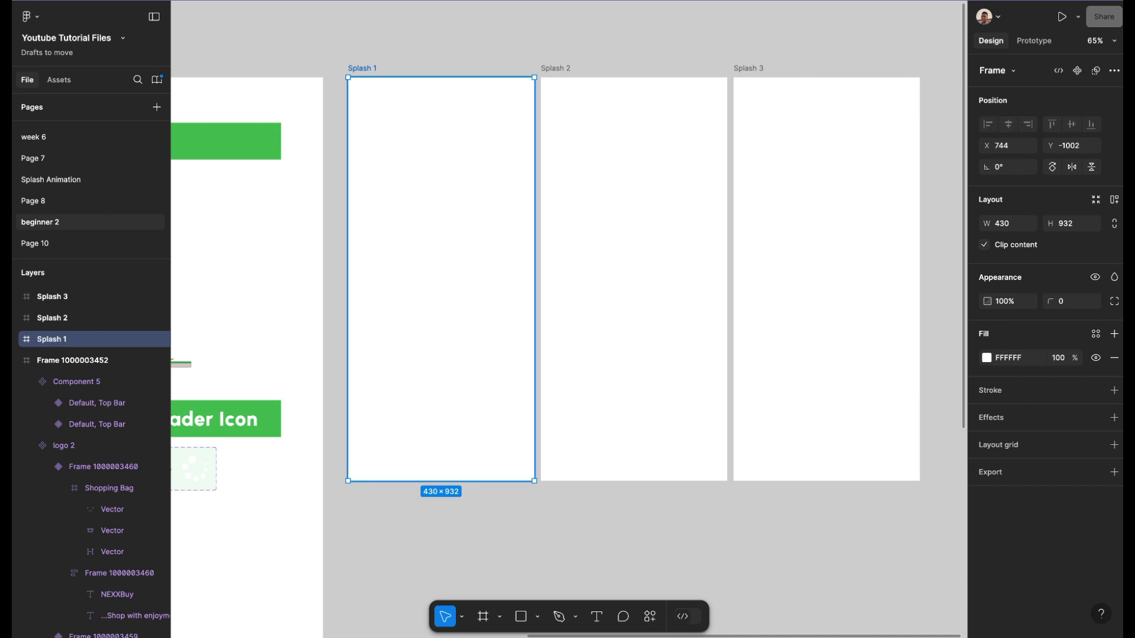
{"action": "scroll", "coordinate": [568, 319], "scroll_direction": "down", "scroll_amount": 2}
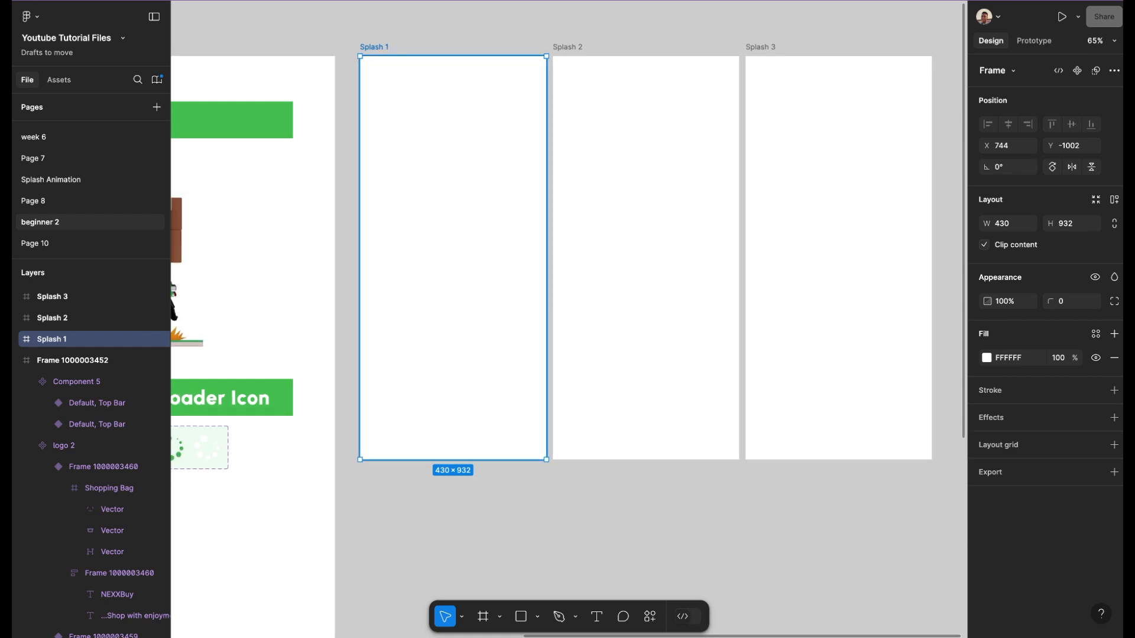
{"action": "scroll", "coordinate": [334, 335], "scroll_direction": "down", "scroll_amount": 5}
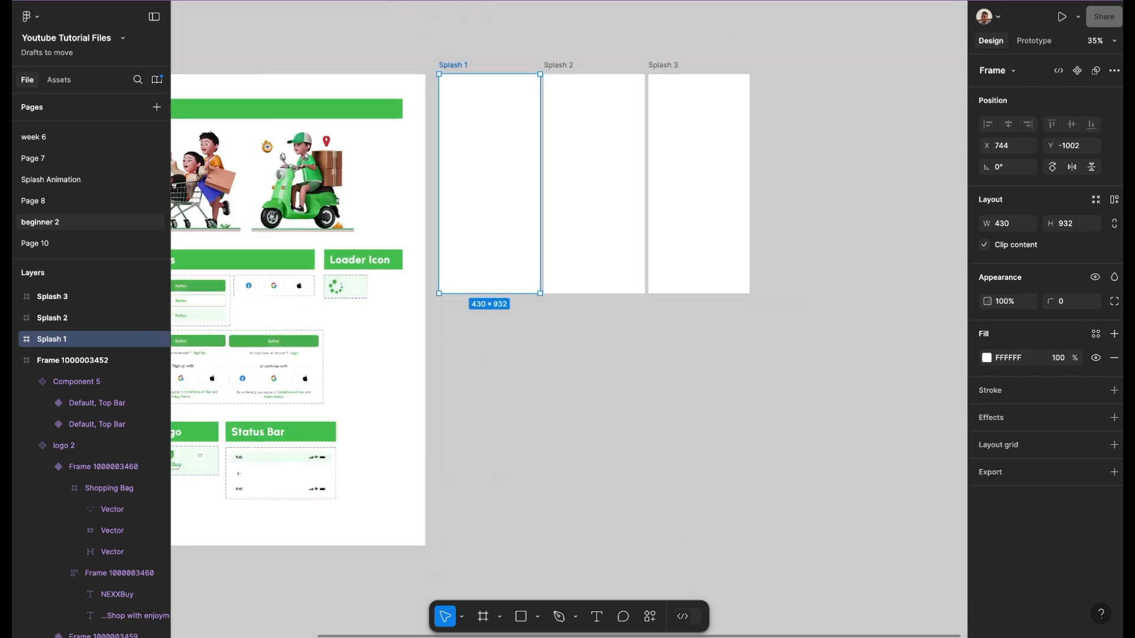
{"action": "scroll", "coordinate": [301, 346], "scroll_direction": "up", "scroll_amount": 5}
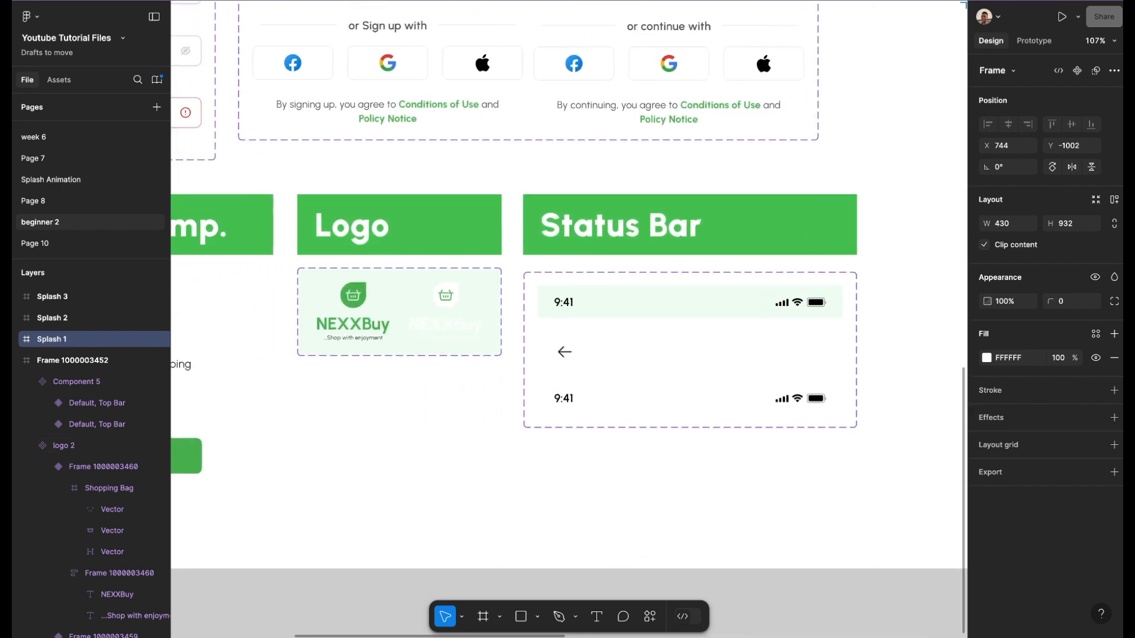
{"action": "double_click", "coordinate": [368, 322]}
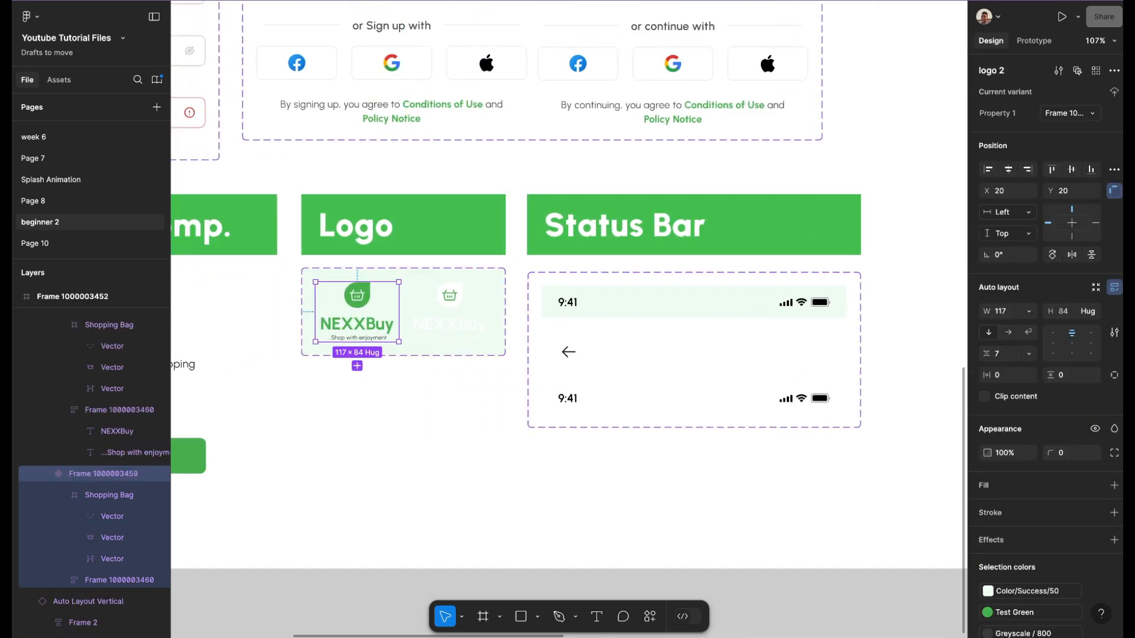
{"action": "right_click", "coordinate": [371, 323]}
{"action": "mouse_move", "coordinate": [403, 314]}
{"action": "left_click", "coordinate": [414, 238]}
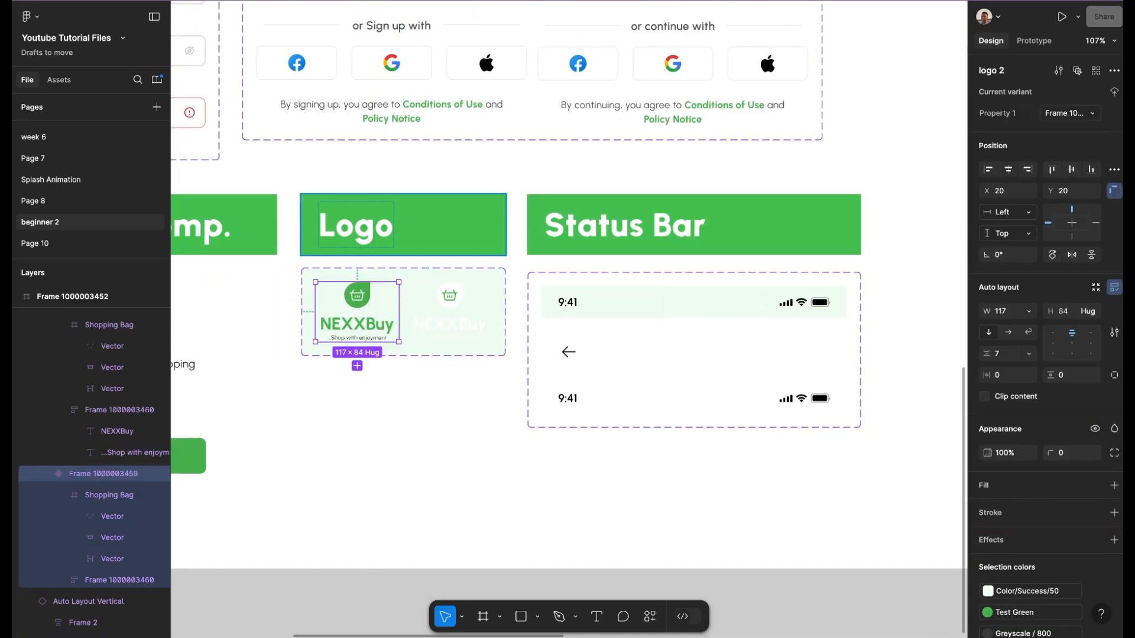
- Paste the copied logo into the Splash 1 frame and center it vertically and horizontally
{"action": "scroll", "coordinate": [491, 230], "scroll_direction": "down", "scroll_amount": 3}
{"action": "scroll", "coordinate": [491, 230], "scroll_direction": "right", "scroll_amount": 3}
{"action": "scroll", "coordinate": [491, 230], "scroll_direction": "up", "scroll_amount": 3}
{"action": "scroll", "coordinate": [525, 301], "scroll_direction": "up", "scroll_amount": 5}
{"action": "scroll", "coordinate": [525, 302], "scroll_direction": "right", "scroll_amount": 4}
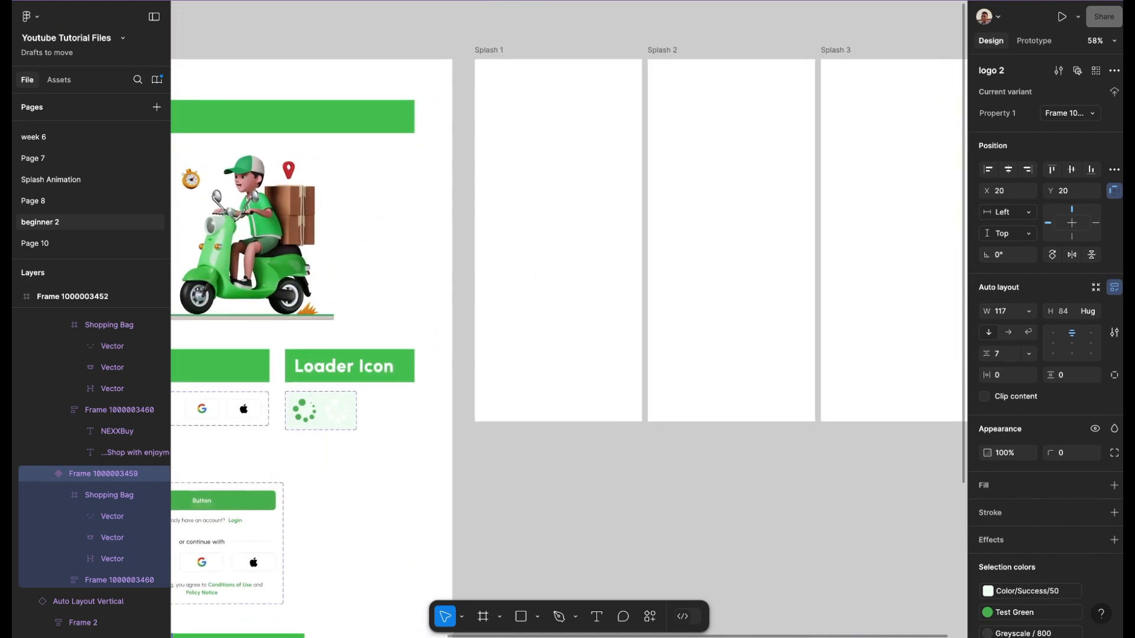
{"action": "left_click", "coordinate": [455, 112]}
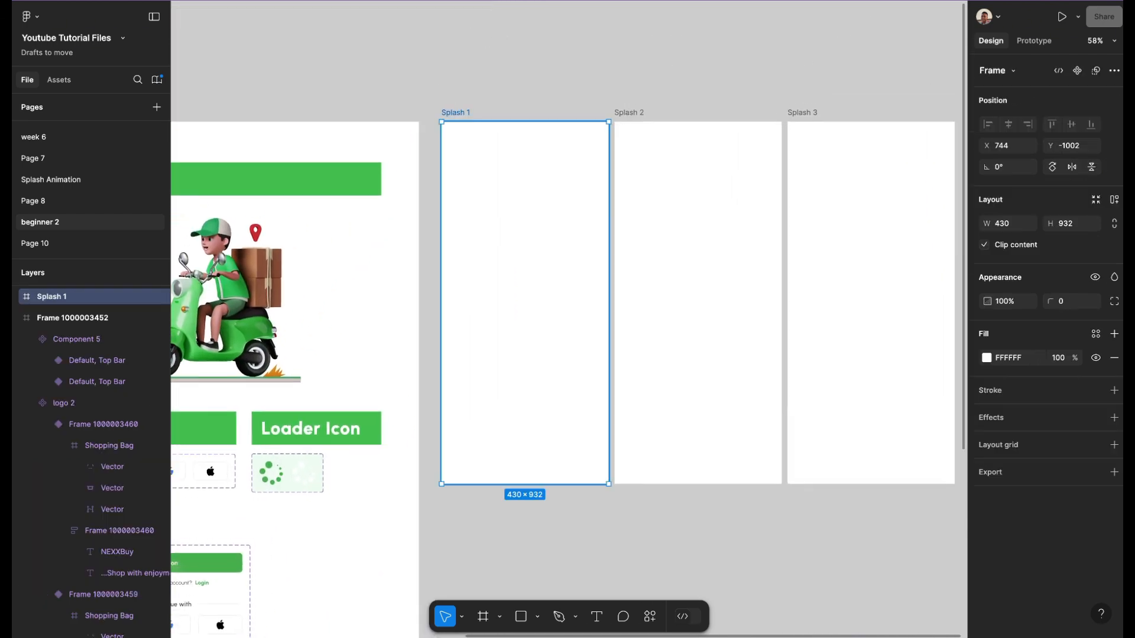
{"action": "key", "text": "ctrl+v"}
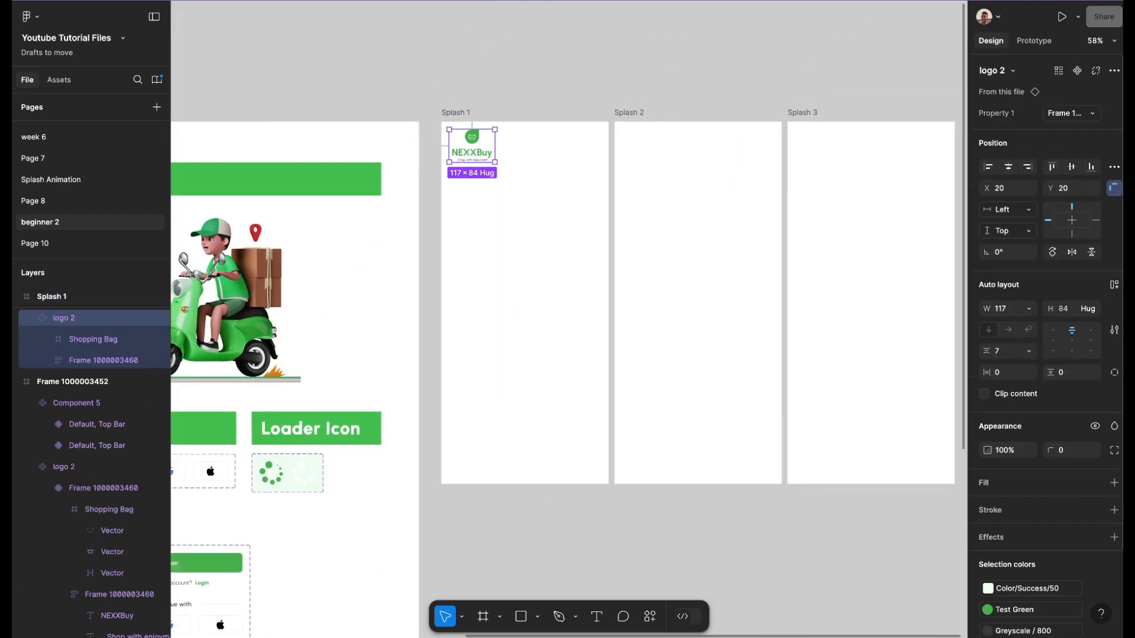
{"action": "left_click", "coordinate": [1071, 166]}
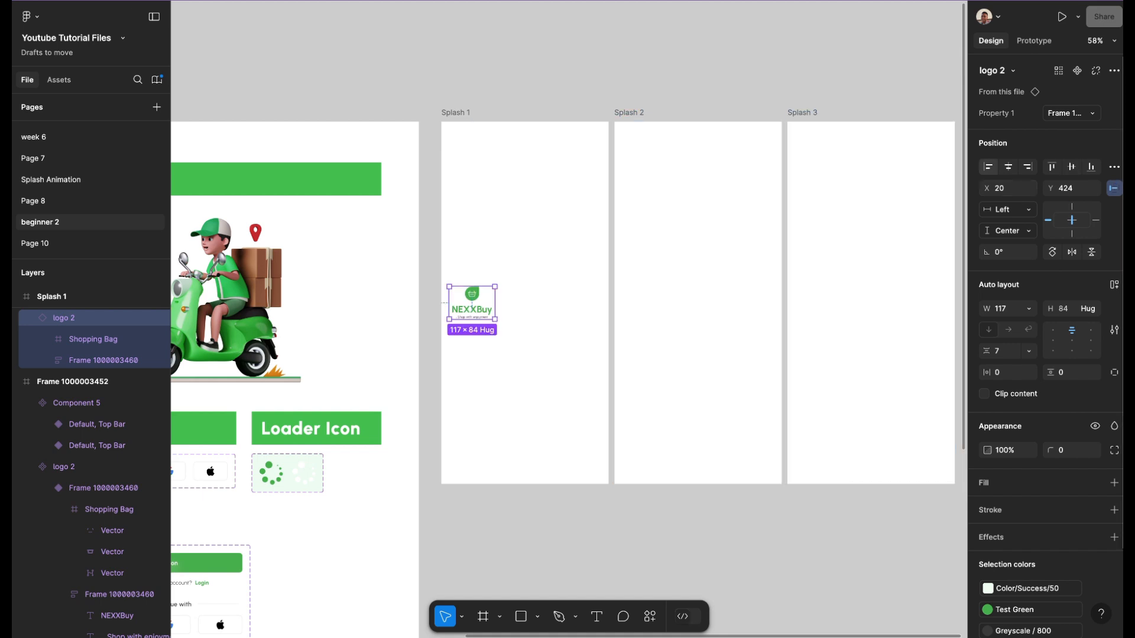
{"action": "left_click", "coordinate": [1009, 166]}
- Scale the Splash 1 logo up proportionally to about 158 × 113 and center it horizontally in the frame
{"action": "scroll", "coordinate": [565, 289], "scroll_direction": "up", "scroll_amount": 3}
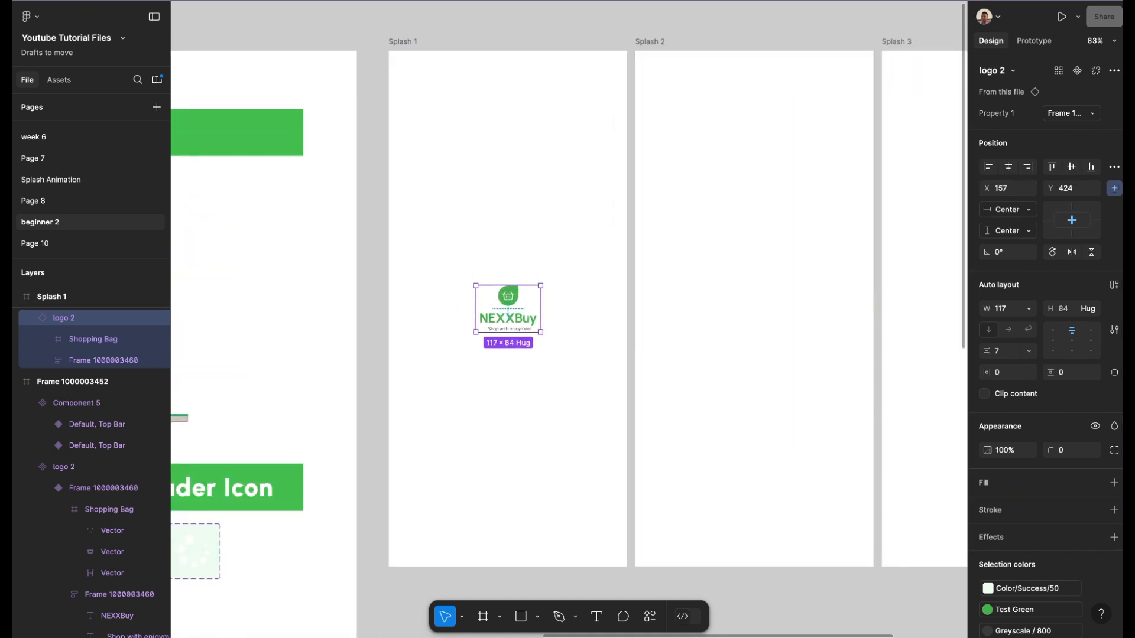
{"action": "key", "text": "k"}
{"action": "left_click_drag", "start_coordinate": [540, 286], "coordinate": [563, 269]}
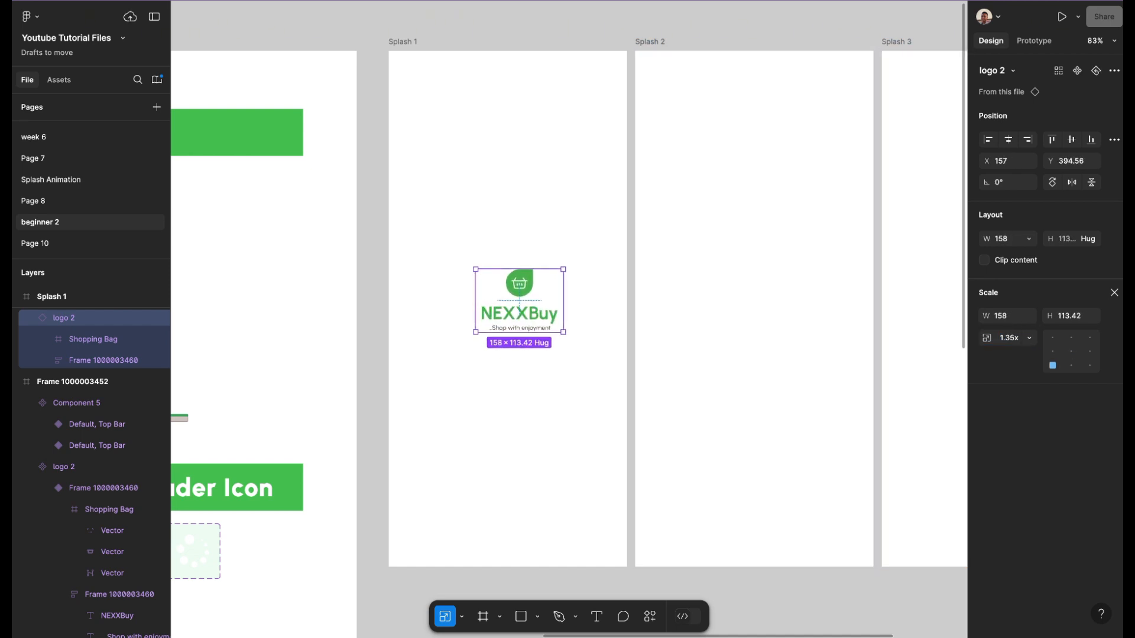
{"action": "left_click", "coordinate": [1008, 140]}
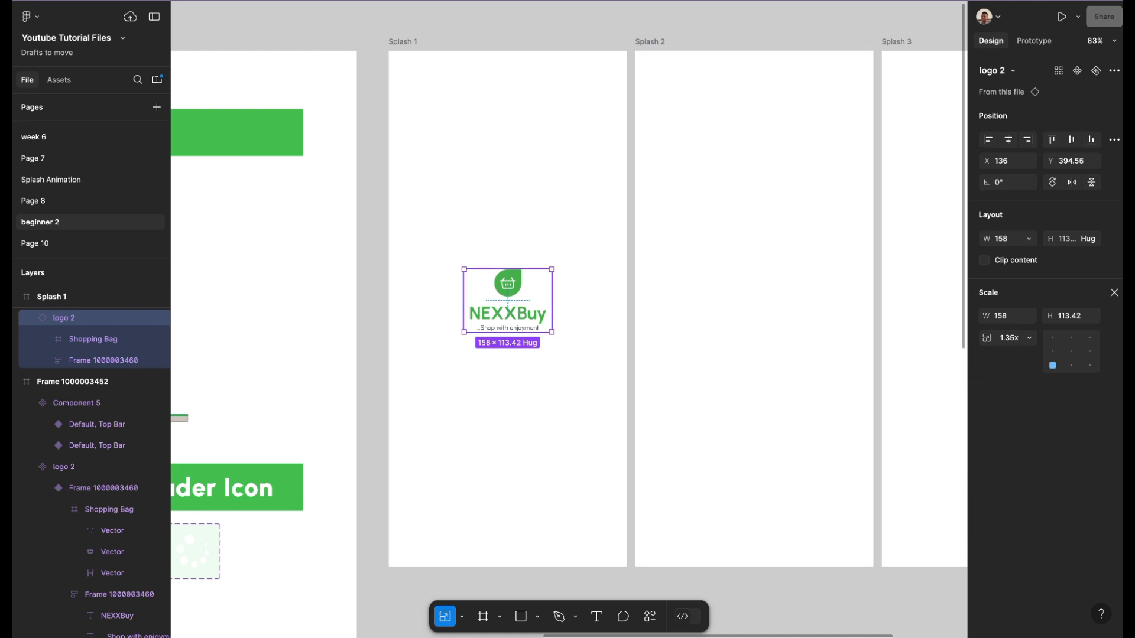
- Try other proportional scales on the Splash 1 logo, including a factor of 1.12 and a size of about 189 × 136
{"action": "left_click_drag", "start_coordinate": [552, 332], "coordinate": [576, 350]}
{"action": "left_click", "coordinate": [1009, 338]}
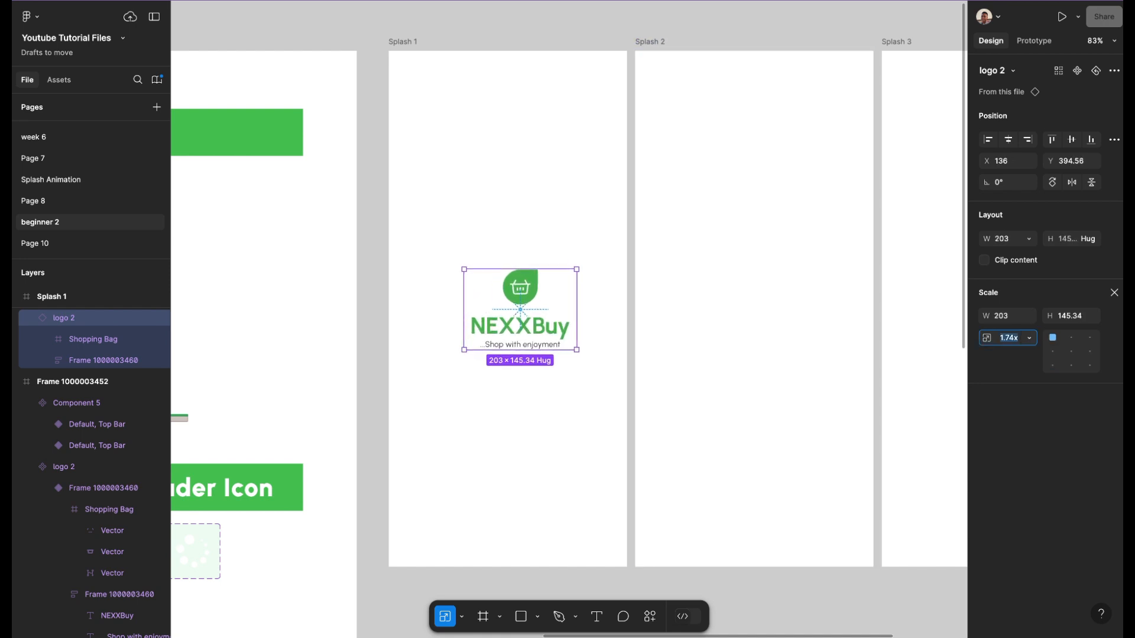
{"action": "type", "text": "1.12"}
{"action": "key", "text": "Return"}
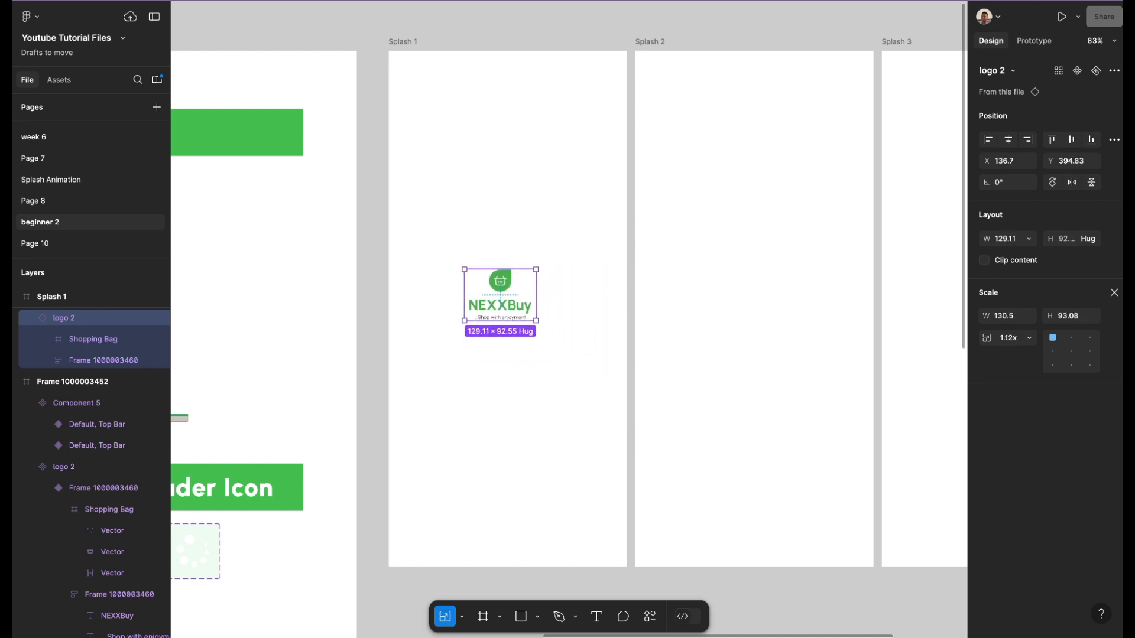
{"action": "left_click_drag", "start_coordinate": [536, 321], "coordinate": [569, 345]}
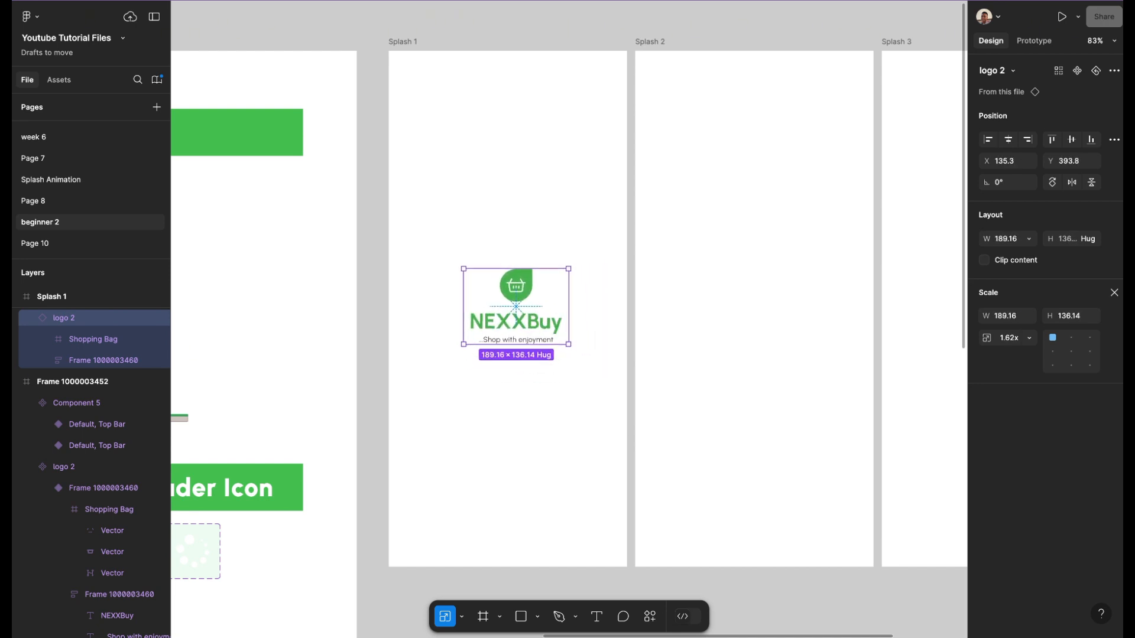
{"action": "left_click", "coordinate": [1115, 292]}
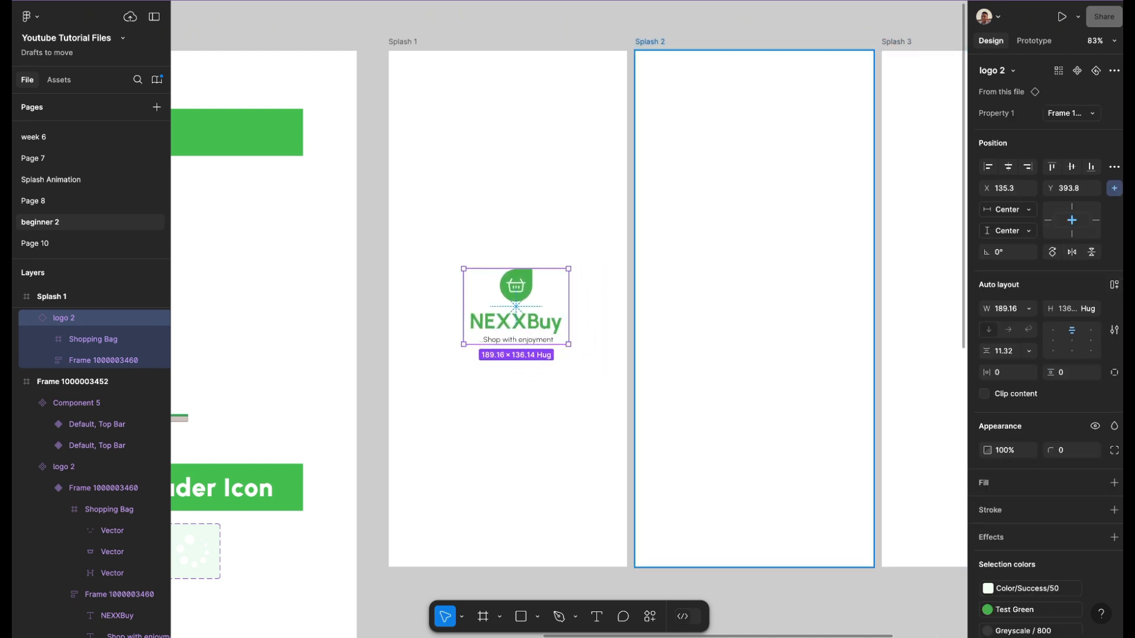
- Try an ordinary resize of the logo's box to about 252 × 171, and undo it together with the preceding scale trials
{"action": "left_click_drag", "start_coordinate": [569, 344], "coordinate": [603, 363]}
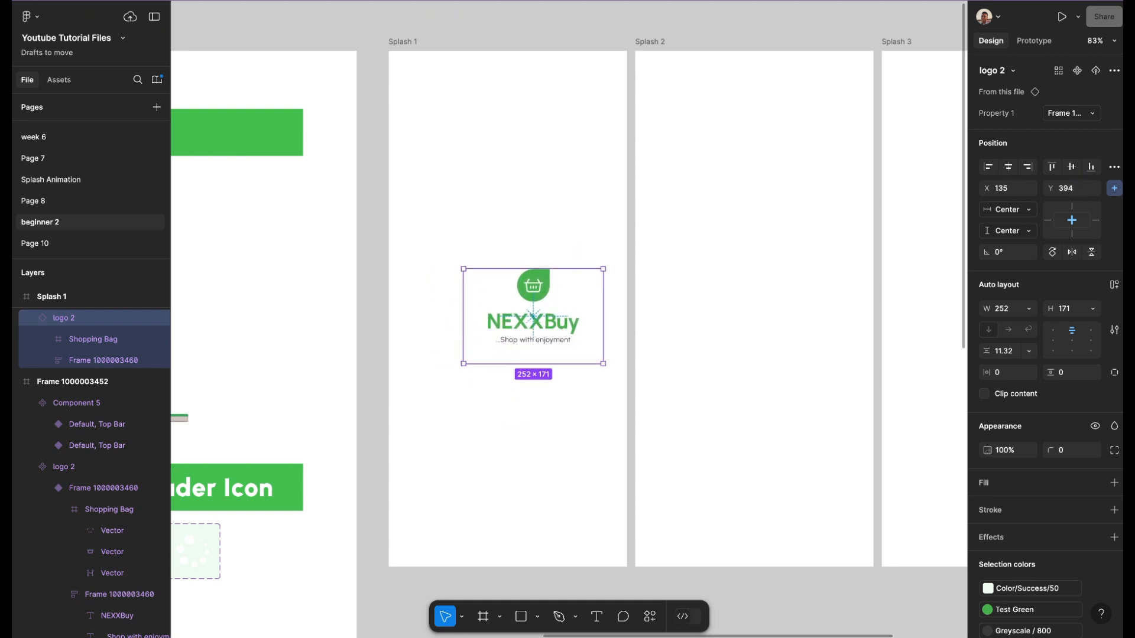
{"action": "key", "text": "ctrl+z"}
{"action": "key", "text": "ctrl+z"}
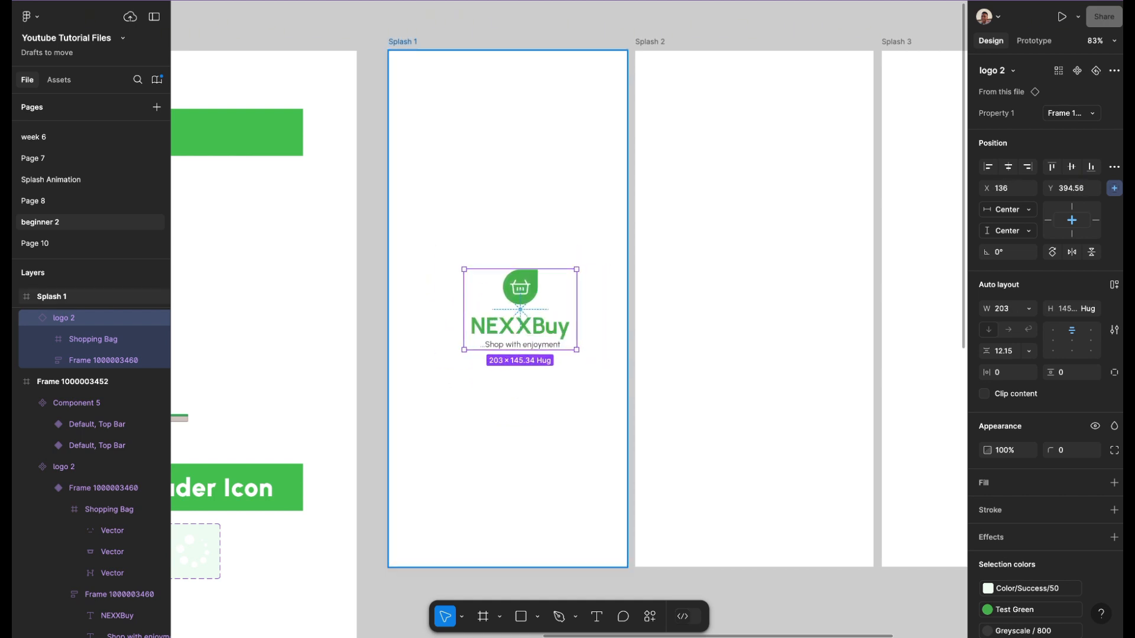
{"action": "key", "text": "ctrl+z"}
- Scale the Splash 1 logo proportionally to about 154 × 111 and center it horizontally and vertically in the frame
{"action": "key", "text": "k"}
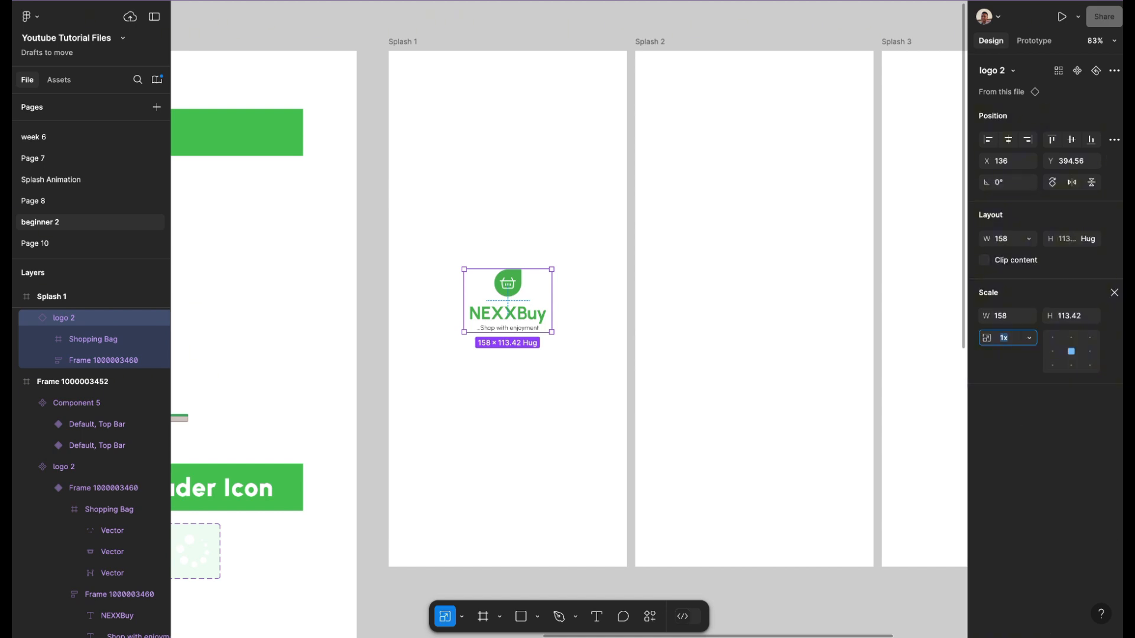
{"action": "mouse_move", "coordinate": [552, 331]}
{"action": "left_mouse_down"}
{"action": "mouse_move", "coordinate": [584, 355]}
{"action": "mouse_move", "coordinate": [536, 320]}
{"action": "mouse_move", "coordinate": [554, 334]}
{"action": "left_mouse_up"}
{"action": "left_click_drag", "start_coordinate": [556, 335], "coordinate": [550, 330]}
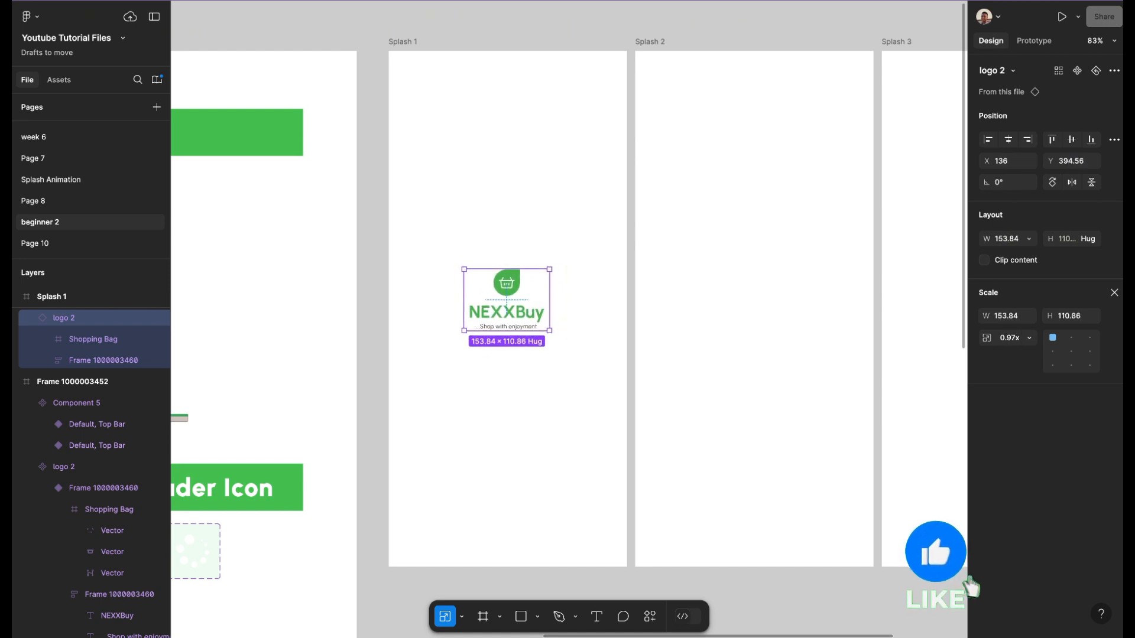
{"action": "left_click", "coordinate": [1009, 139]}
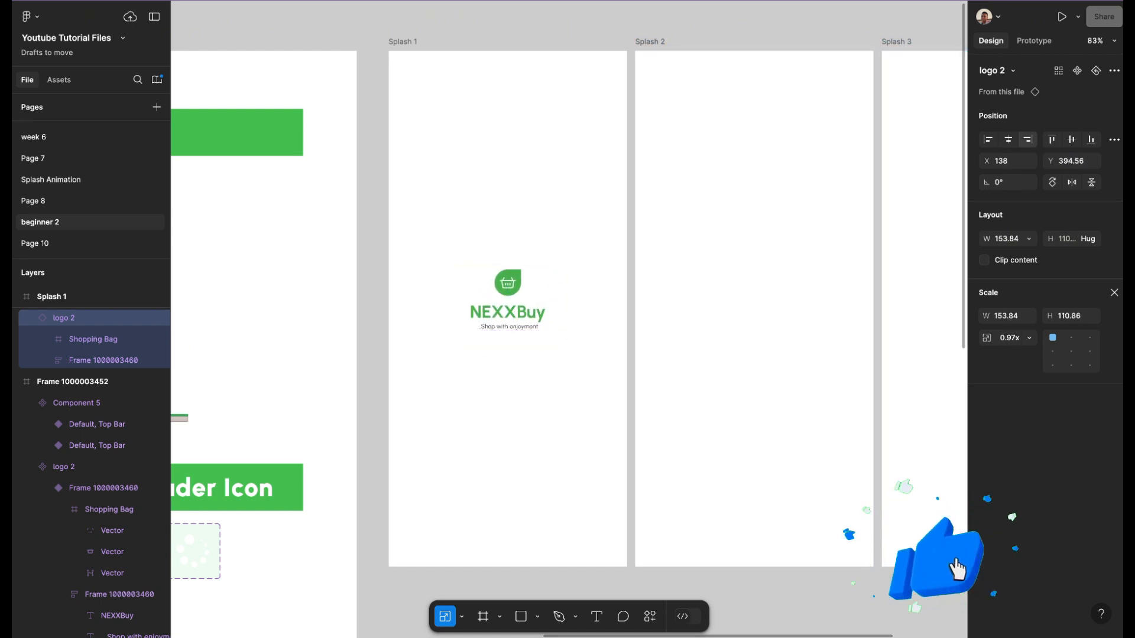
{"action": "left_click", "coordinate": [1071, 140]}
{"action": "scroll", "coordinate": [739, 284], "scroll_direction": "down", "scroll_amount": 1}
{"action": "scroll", "coordinate": [490, 473], "scroll_direction": "down", "scroll_amount": 2}
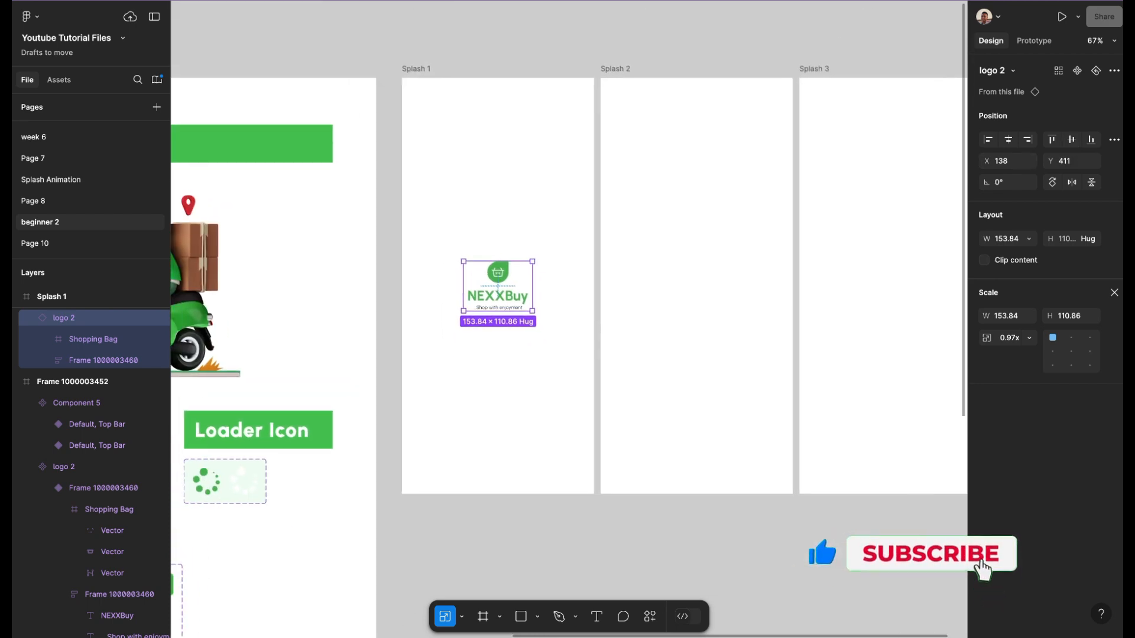
{"action": "left_click", "coordinate": [405, 78]}
{"action": "key", "text": "Escape"}
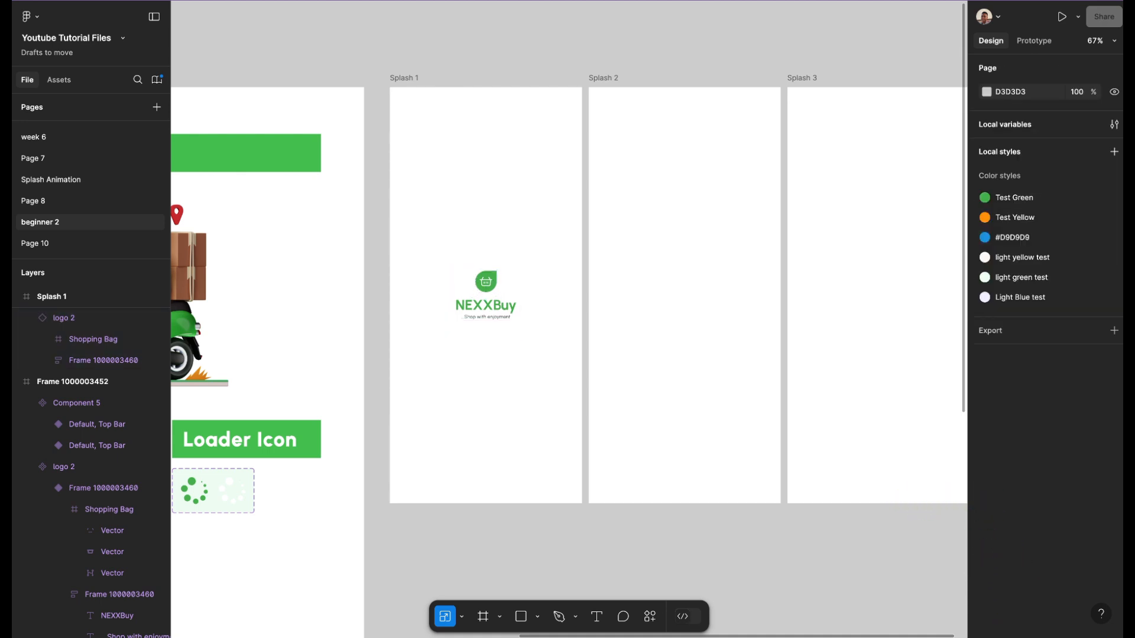
{"action": "scroll", "coordinate": [645, 296], "scroll_direction": "right", "scroll_amount": 1}
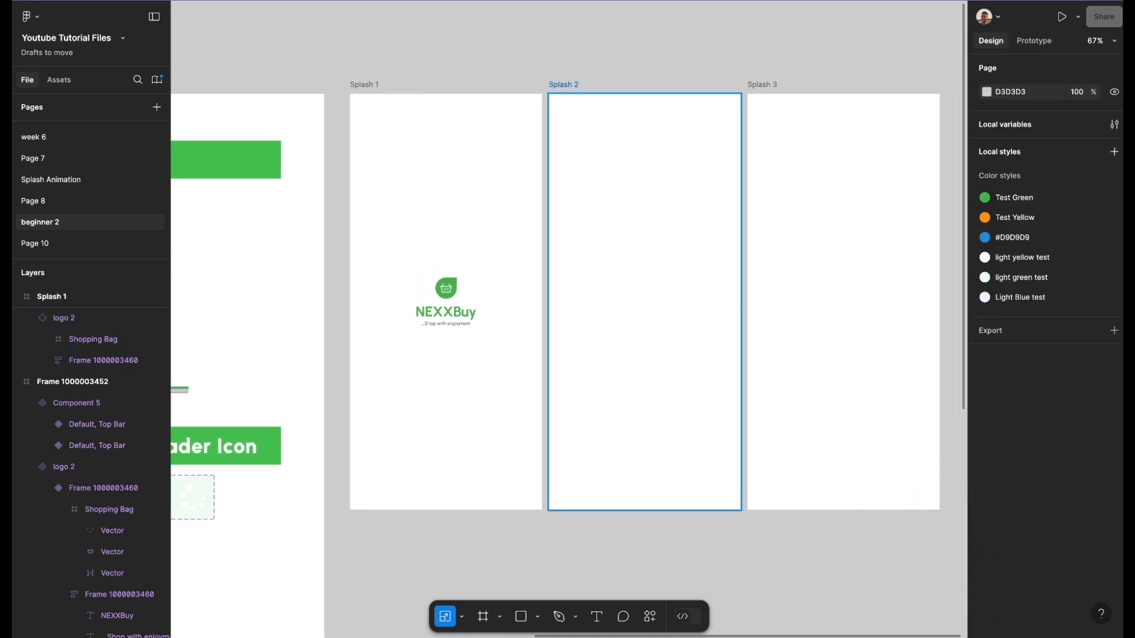
{"action": "left_click", "coordinate": [645, 296]}
{"action": "scroll", "coordinate": [645, 296], "scroll_direction": "left", "scroll_amount": 1}
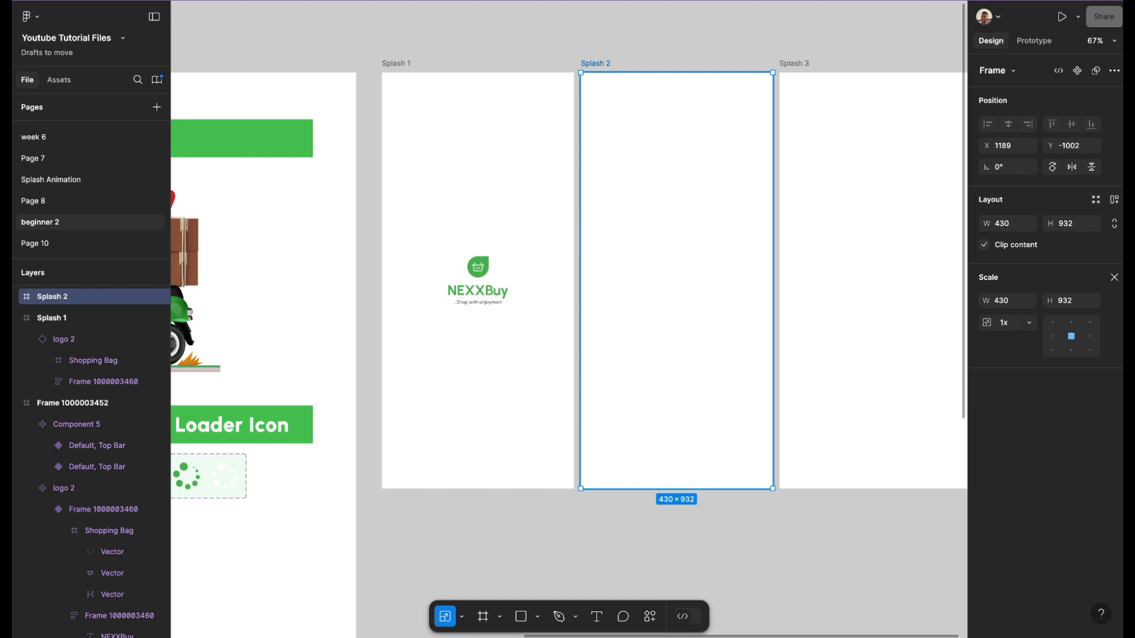
{"action": "scroll", "coordinate": [569, 320], "scroll_direction": "left", "scroll_amount": 1}
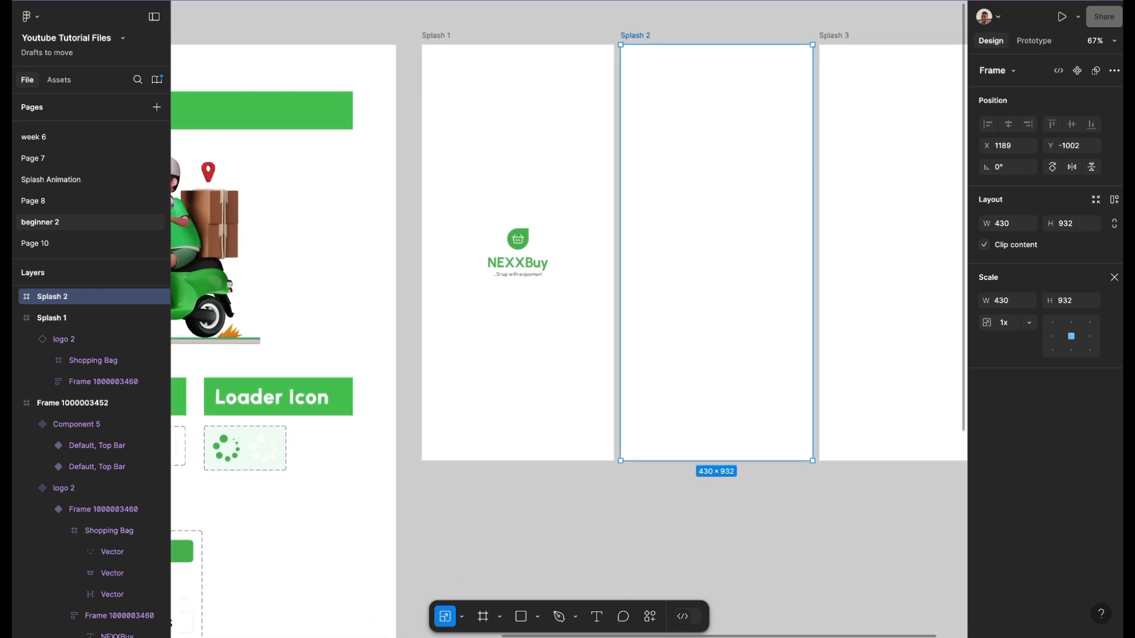
{"action": "scroll", "coordinate": [568, 319], "scroll_direction": "right", "scroll_amount": 1}
{"action": "key", "text": "Escape"}
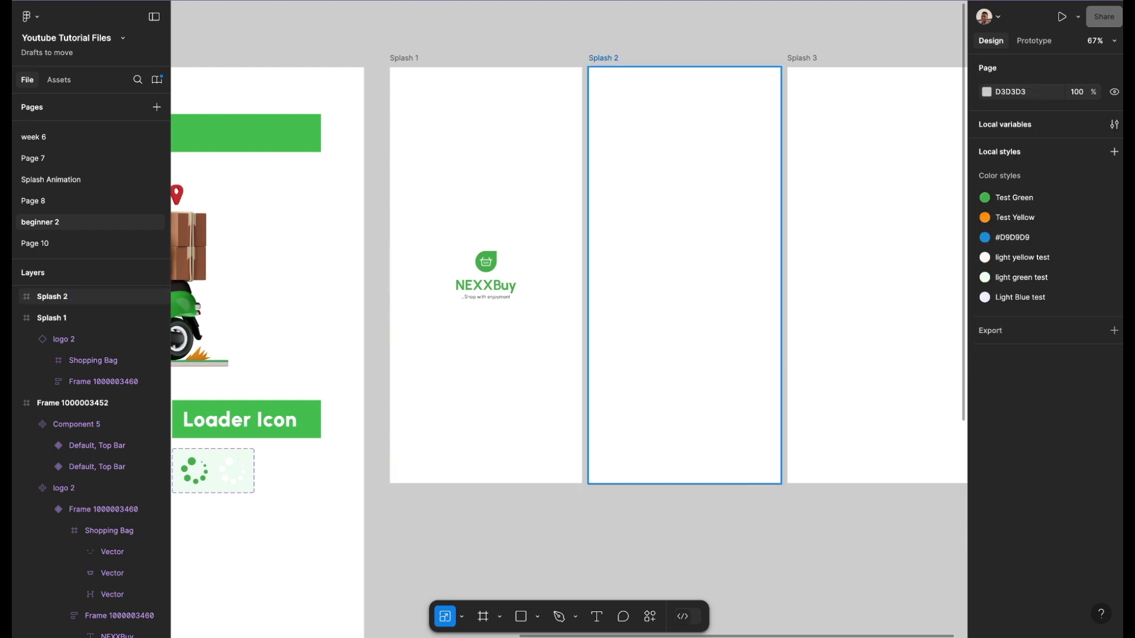
{"action": "left_click", "coordinate": [486, 276]}
{"action": "key", "text": "Escape"}
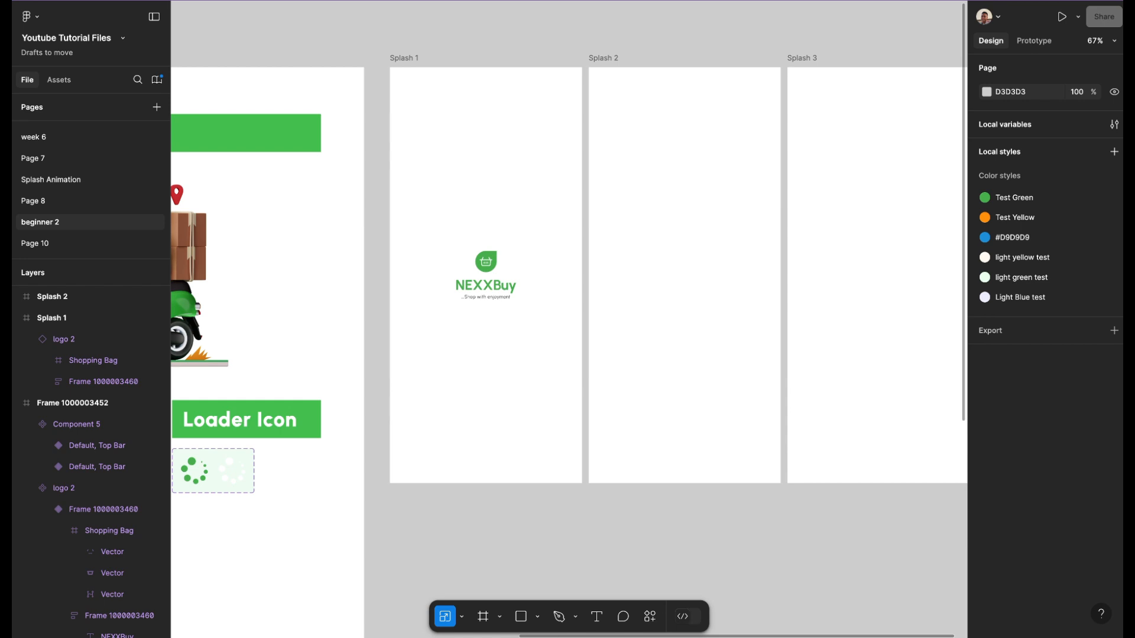
{"action": "left_click", "coordinate": [486, 276]}
{"action": "key", "text": "Escape"}
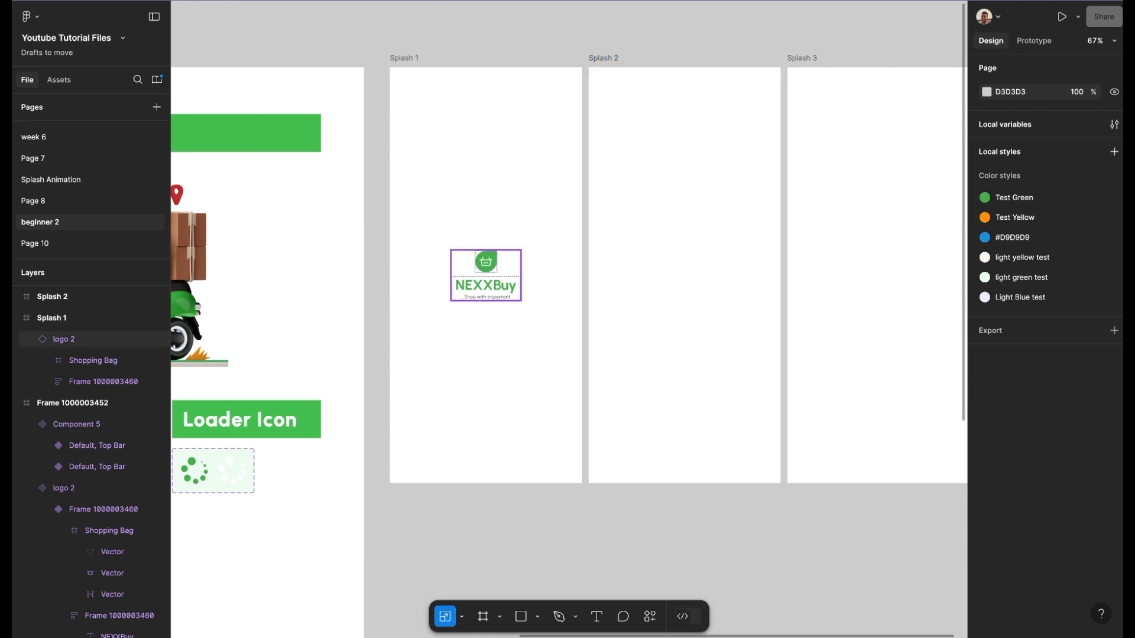
- Copy the logo from Splash 1 and paste it into the Splash 2 frame at the same centered position
{"action": "left_click", "coordinate": [486, 276]}
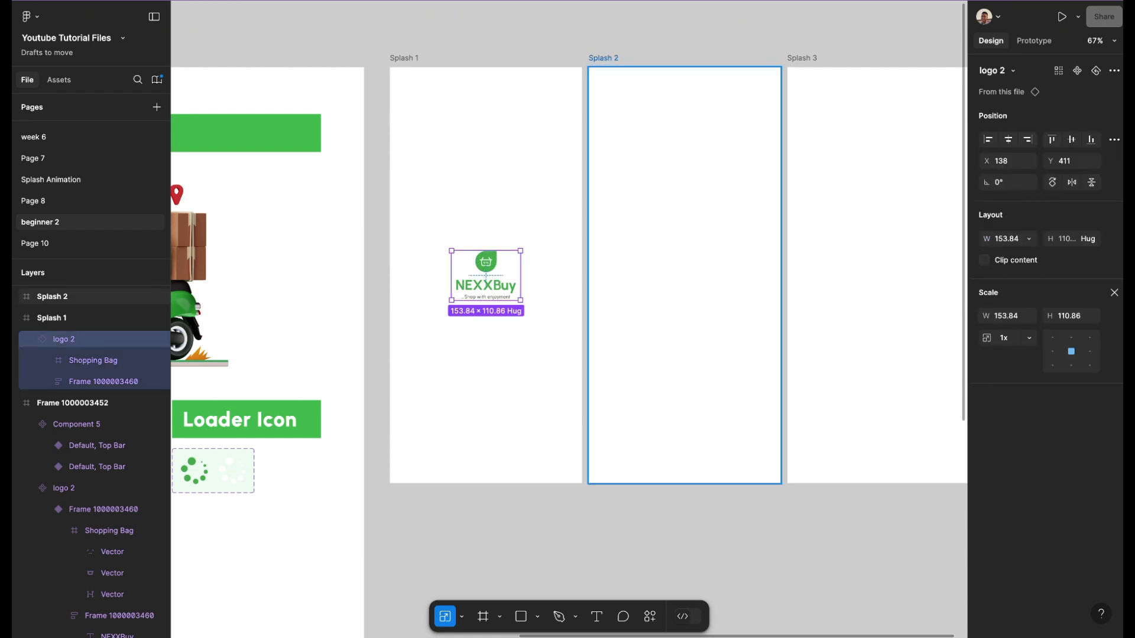
{"action": "left_click", "coordinate": [684, 277]}
{"action": "key", "text": "ctrl+v"}
{"action": "left_click", "coordinate": [684, 385]}
{"action": "scroll", "coordinate": [684, 384], "scroll_direction": "down", "scroll_amount": 1}
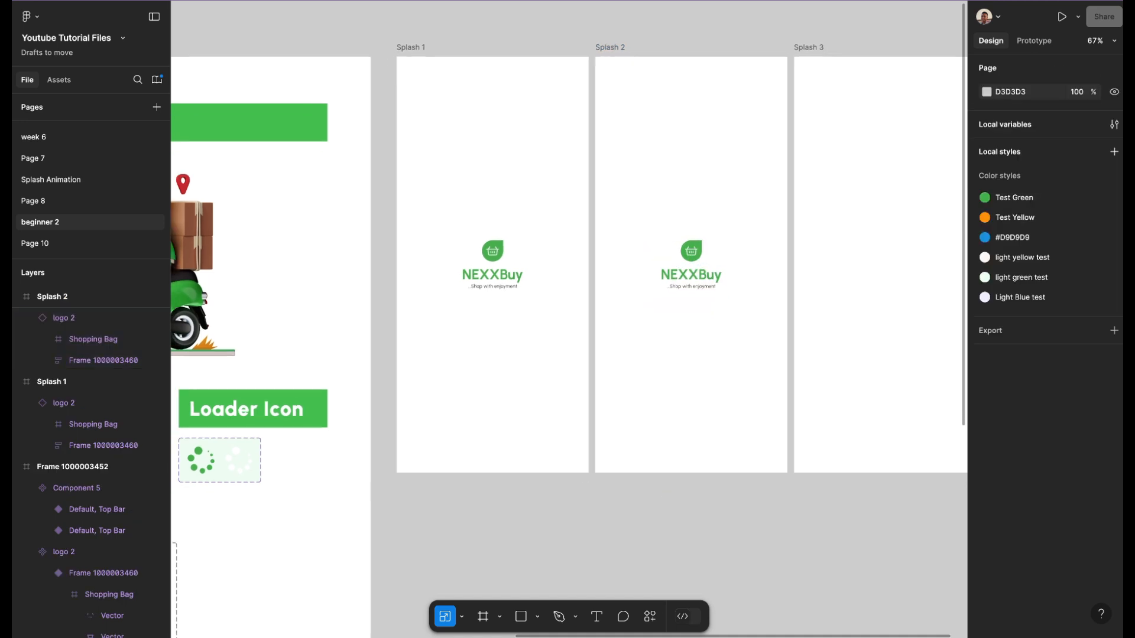
{"action": "scroll", "coordinate": [710, 254], "scroll_direction": "down", "scroll_amount": 1}
{"action": "left_click", "coordinate": [710, 249]}
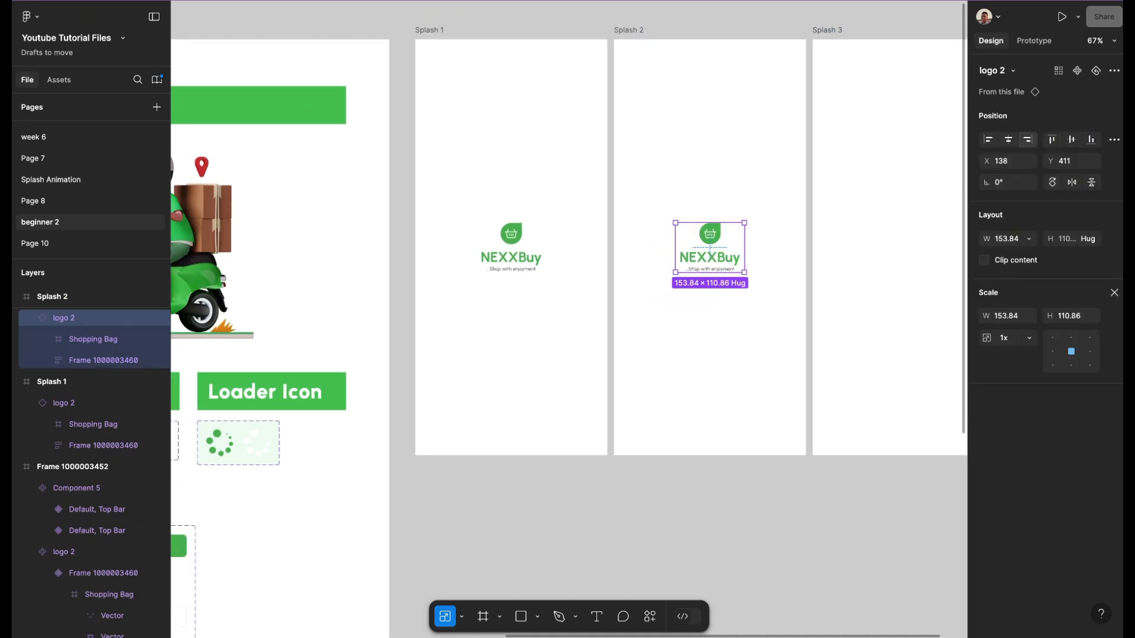
{"action": "left_click", "coordinate": [757, 496]}
- Copy the green Default loader icon from the Loader Icon component set and paste it into the Splash 2 frame
{"action": "scroll", "coordinate": [757, 497], "scroll_direction": "left", "scroll_amount": 1}
{"action": "scroll", "coordinate": [570, 331], "scroll_direction": "left", "scroll_amount": 2}
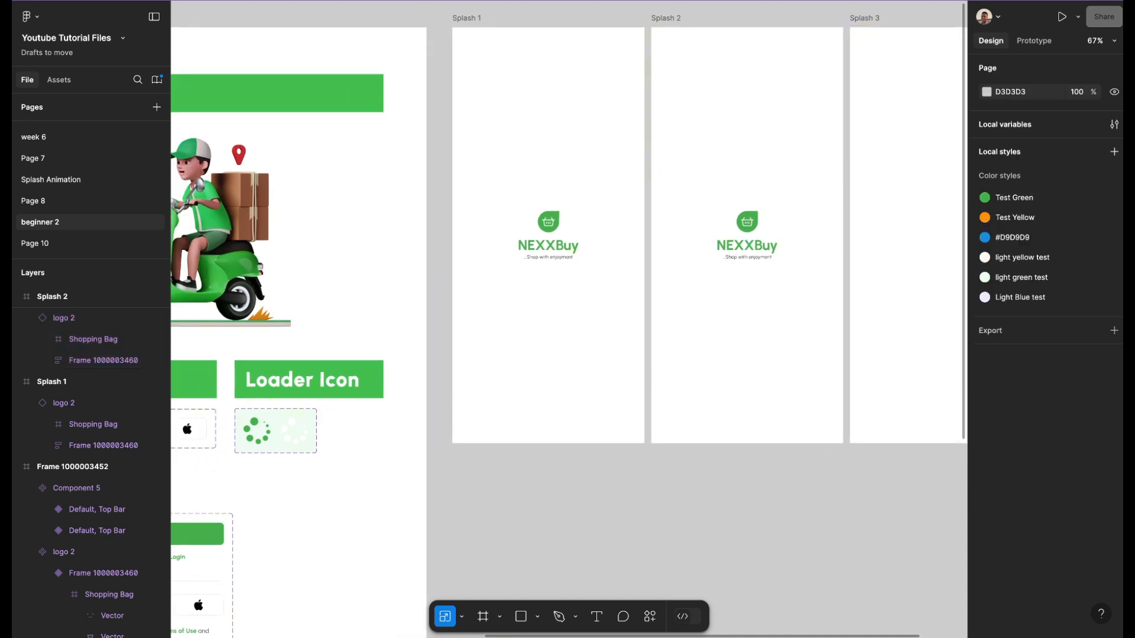
{"action": "scroll", "coordinate": [294, 437], "scroll_direction": "up", "scroll_amount": 5}
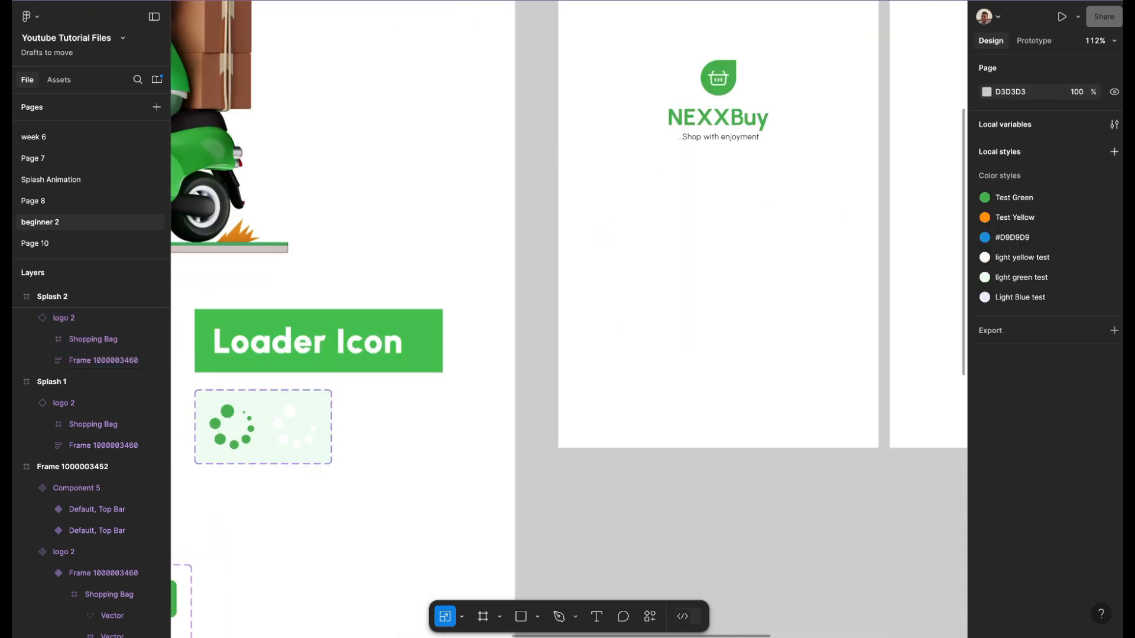
{"action": "scroll", "coordinate": [294, 437], "scroll_direction": "left", "scroll_amount": 1}
{"action": "double_click", "coordinate": [343, 395]}
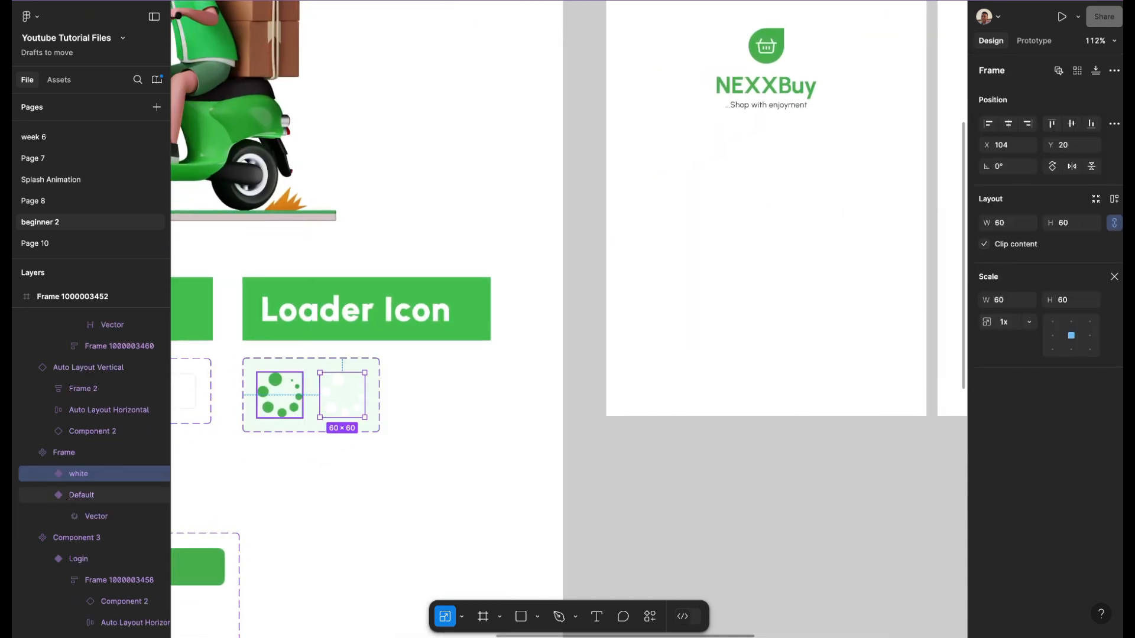
{"action": "left_click", "coordinate": [286, 393]}
{"action": "scroll", "coordinate": [297, 384], "scroll_direction": "down", "scroll_amount": 3}
{"action": "scroll", "coordinate": [570, 320], "scroll_direction": "right", "scroll_amount": 5}
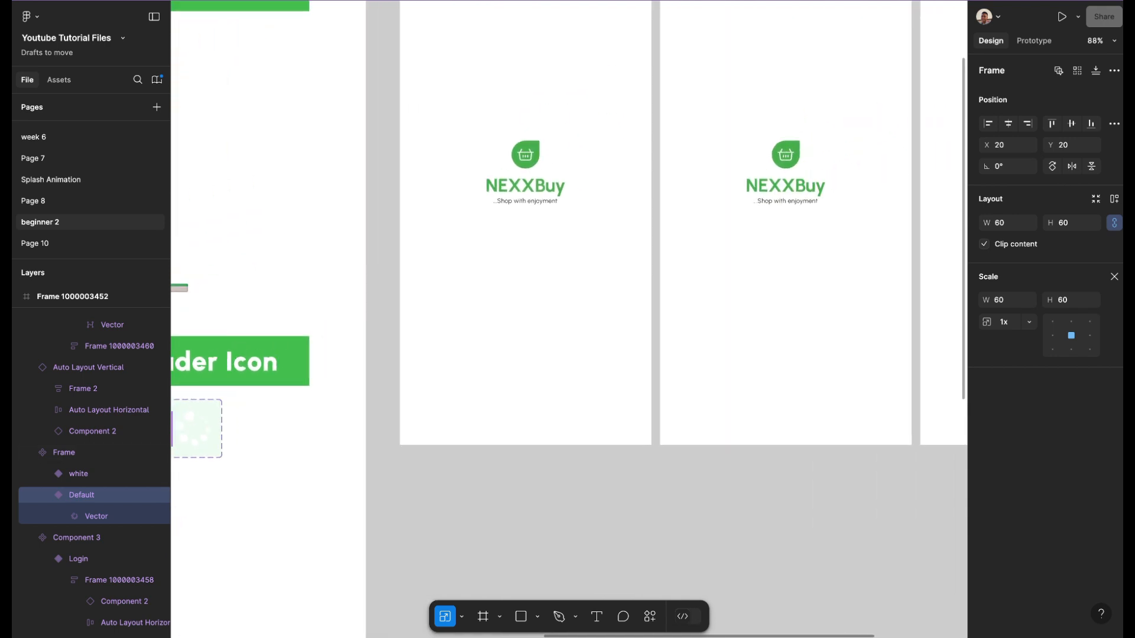
{"action": "scroll", "coordinate": [494, 325], "scroll_direction": "down", "scroll_amount": 3}
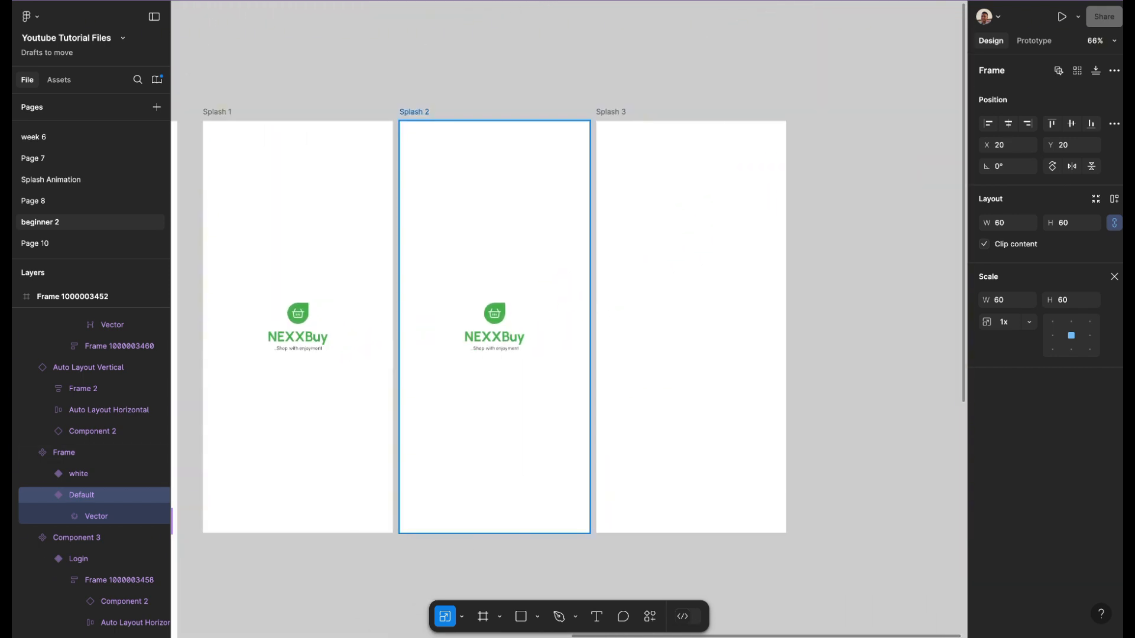
{"action": "left_click", "coordinate": [495, 325]}
{"action": "key", "text": "ctrl+v"}
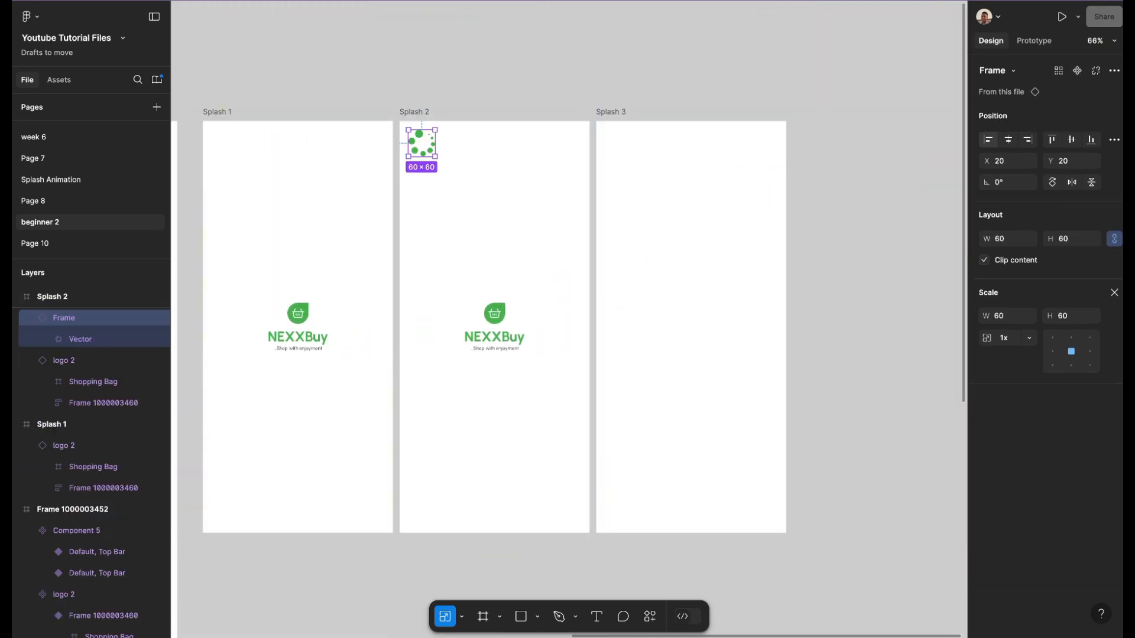
- Center the loader icon horizontally in Splash 2, align it to the bottom, and raise it to a Y position of about 791
{"action": "left_click", "coordinate": [1009, 139]}
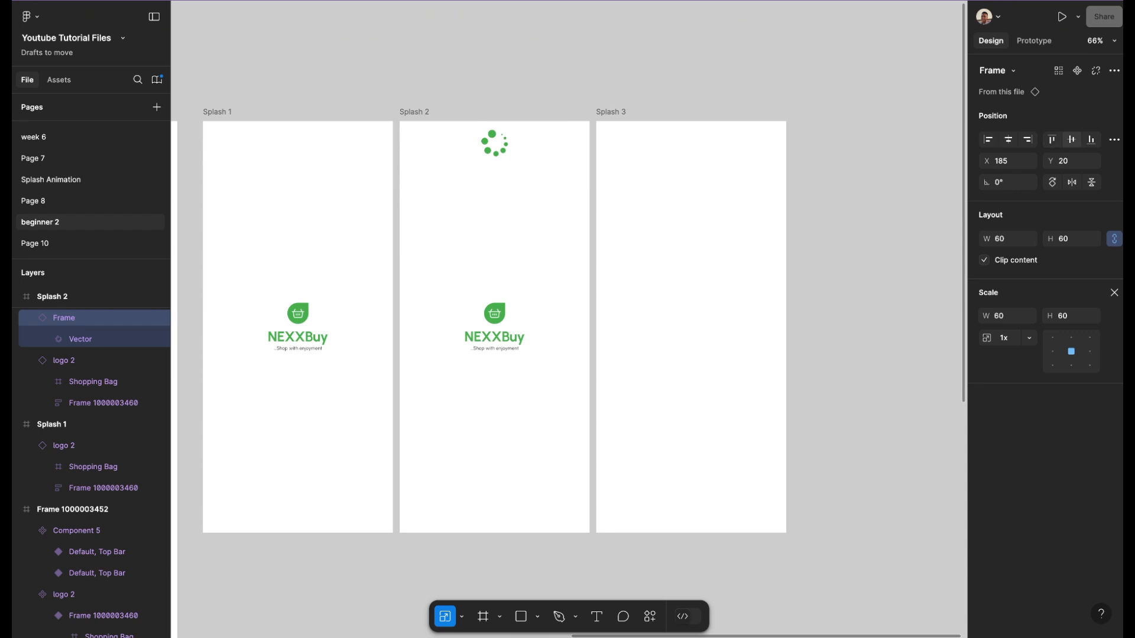
{"action": "left_click", "coordinate": [1072, 139]}
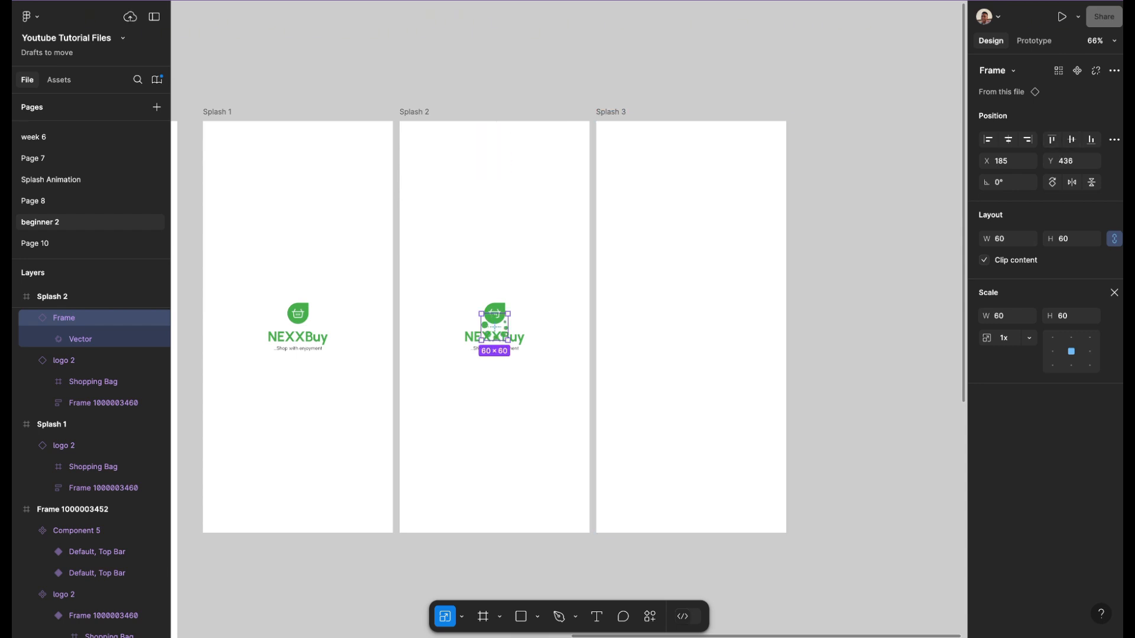
{"action": "left_click", "coordinate": [1091, 139]}
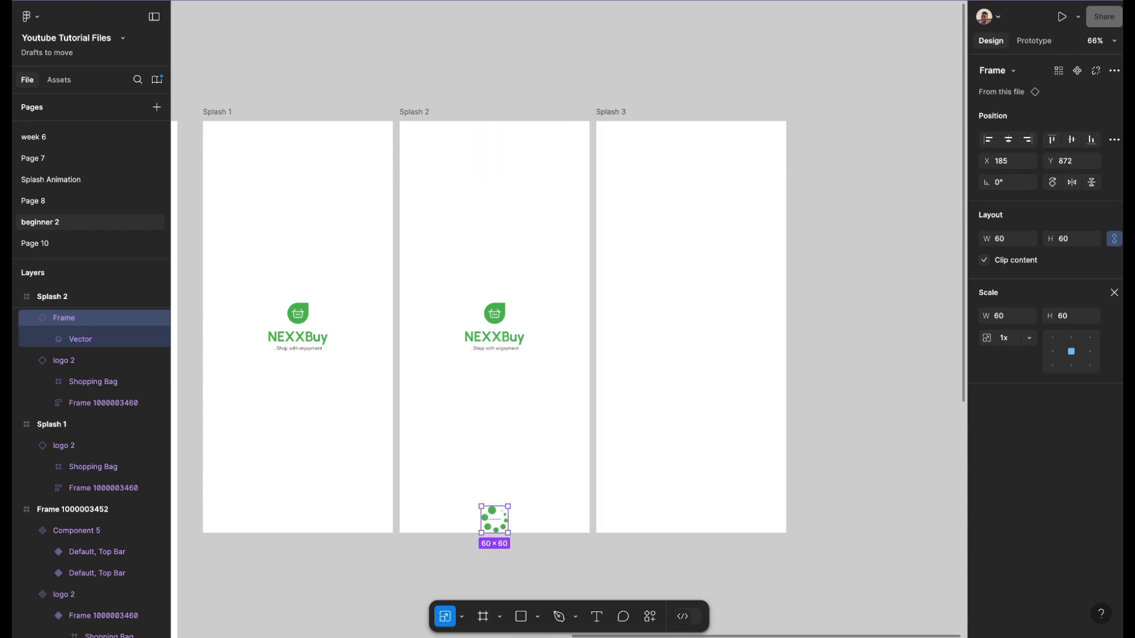
{"action": "left_click_drag", "start_coordinate": [494, 520], "coordinate": [494, 477]}
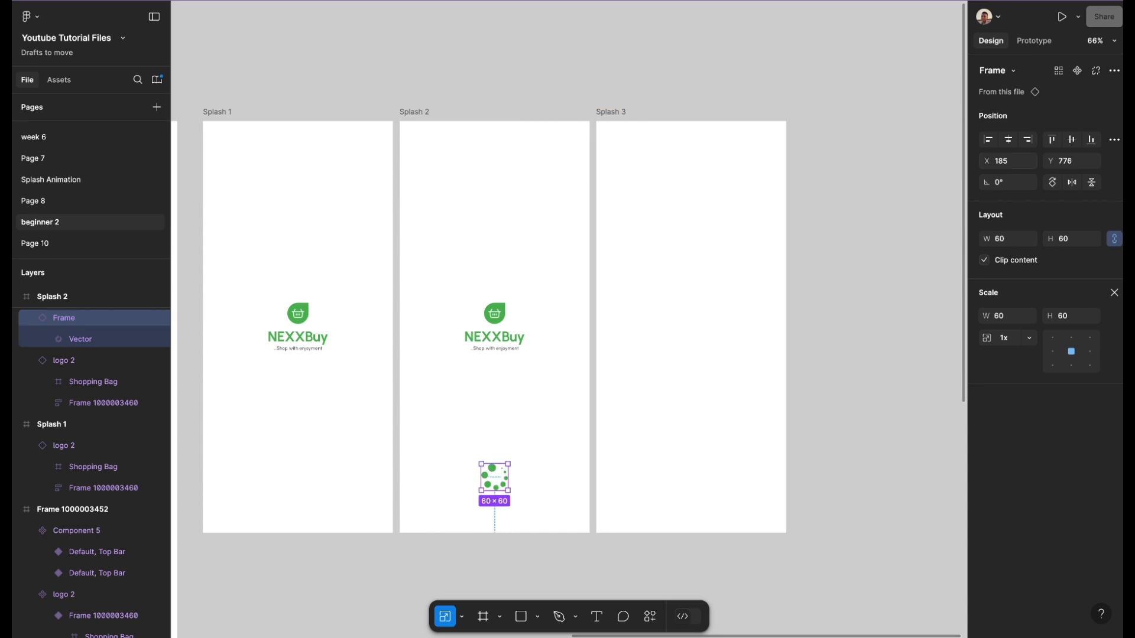
{"action": "scroll", "coordinate": [569, 319], "scroll_direction": "down", "scroll_amount": 2}
{"action": "scroll", "coordinate": [569, 319], "scroll_direction": "left", "scroll_amount": 1}
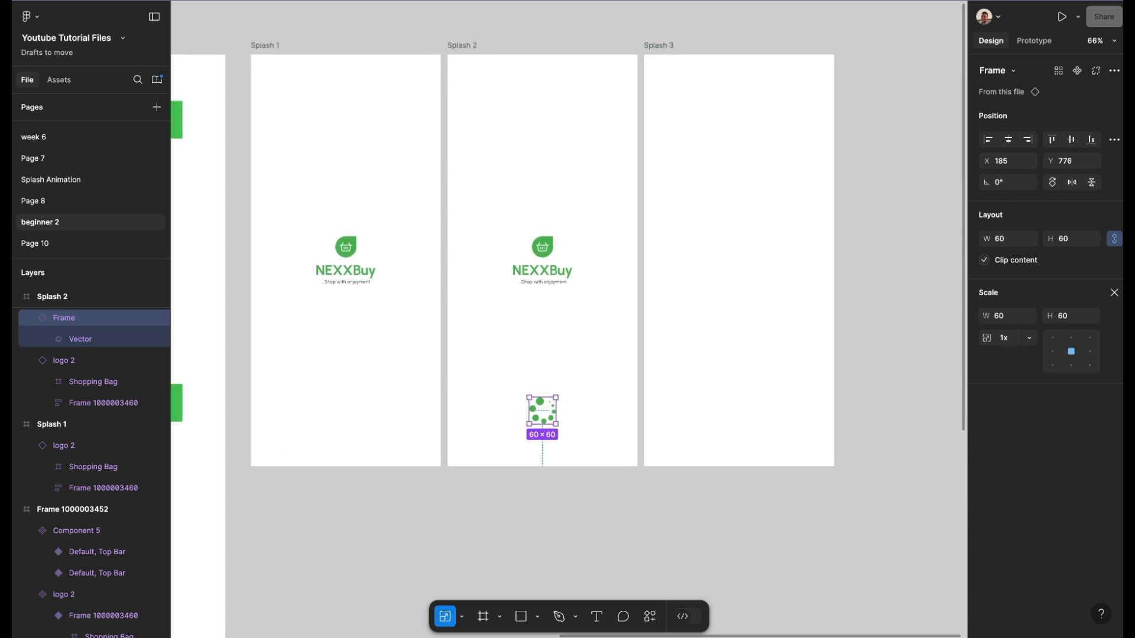
{"action": "left_click_drag", "start_coordinate": [542, 411], "coordinate": [542, 417]}
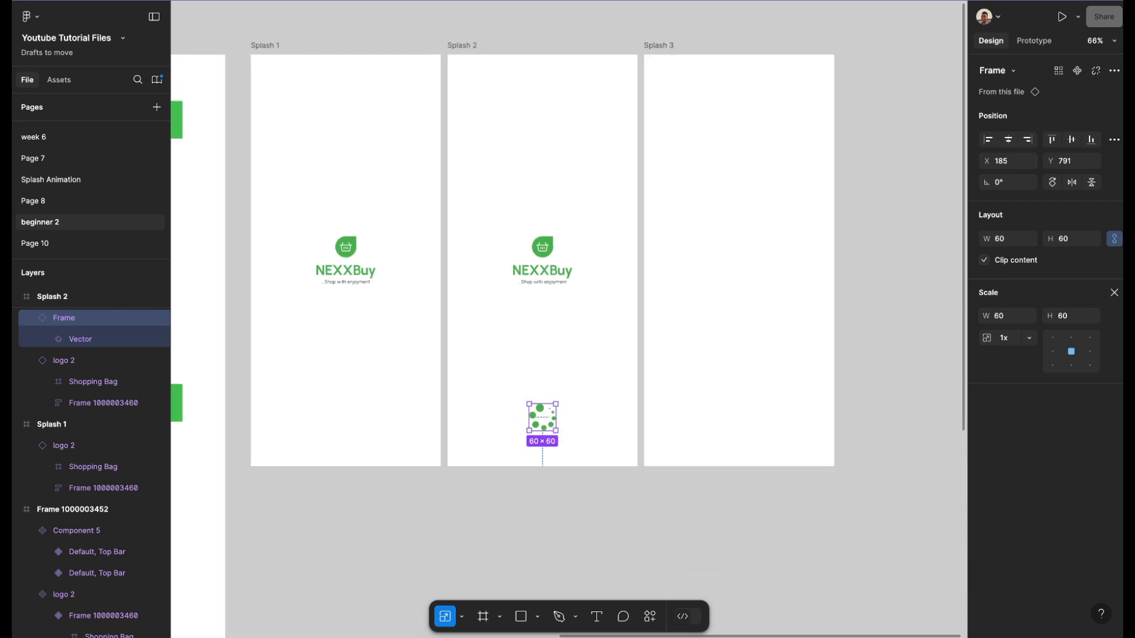
{"action": "key", "text": "Escape"}
{"action": "scroll", "coordinate": [568, 319], "scroll_direction": "down", "scroll_amount": 1}
{"action": "scroll", "coordinate": [569, 319], "scroll_direction": "left", "scroll_amount": 1}
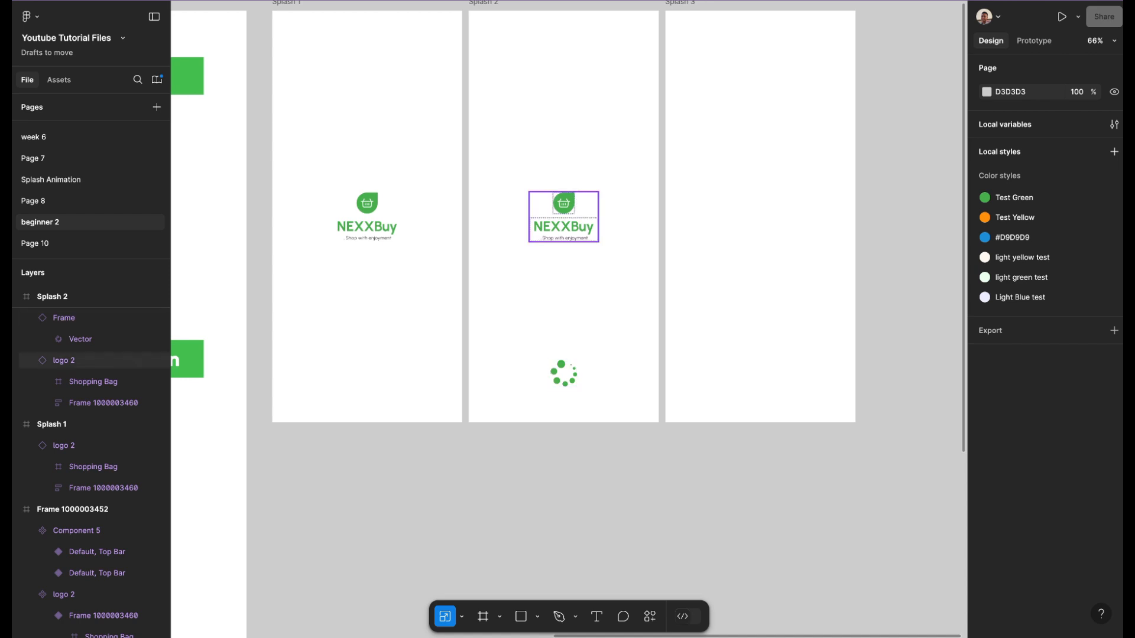
- Fill the Splash 3 frame with the Test Green color style
{"action": "scroll", "coordinate": [563, 237], "scroll_direction": "up", "scroll_amount": 2}
{"action": "left_click", "coordinate": [741, 273]}
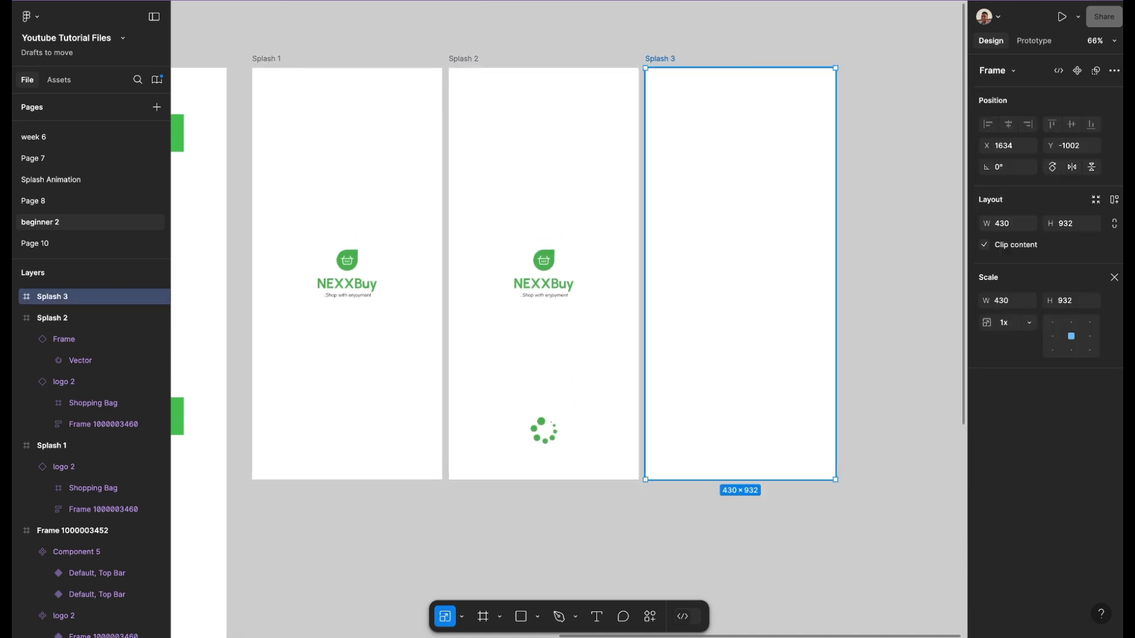
{"action": "key", "text": "v"}
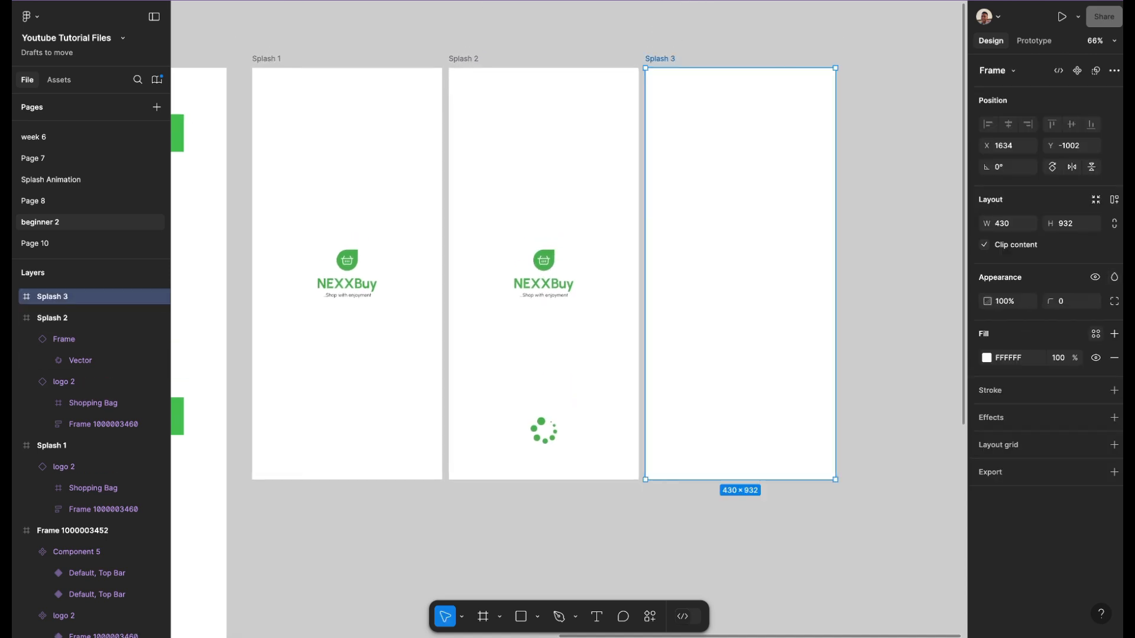
{"action": "left_click", "coordinate": [1095, 334]}
{"action": "scroll", "coordinate": [888, 502], "scroll_direction": "down", "scroll_amount": 5}
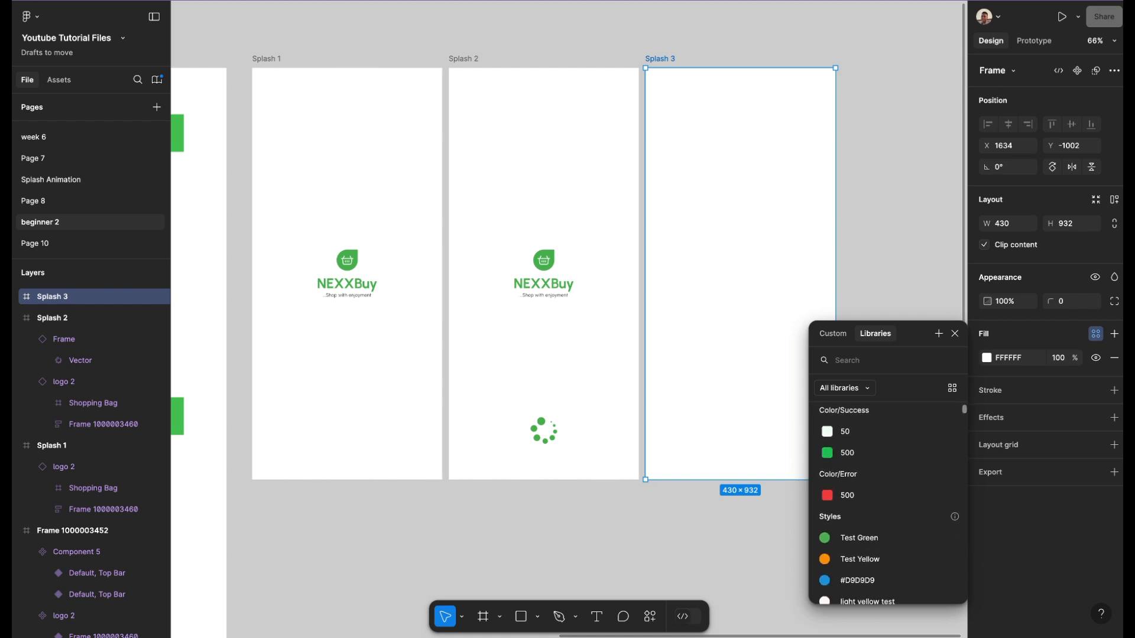
{"action": "scroll", "coordinate": [888, 502], "scroll_direction": "down", "scroll_amount": 2}
{"action": "left_click", "coordinate": [858, 436]}
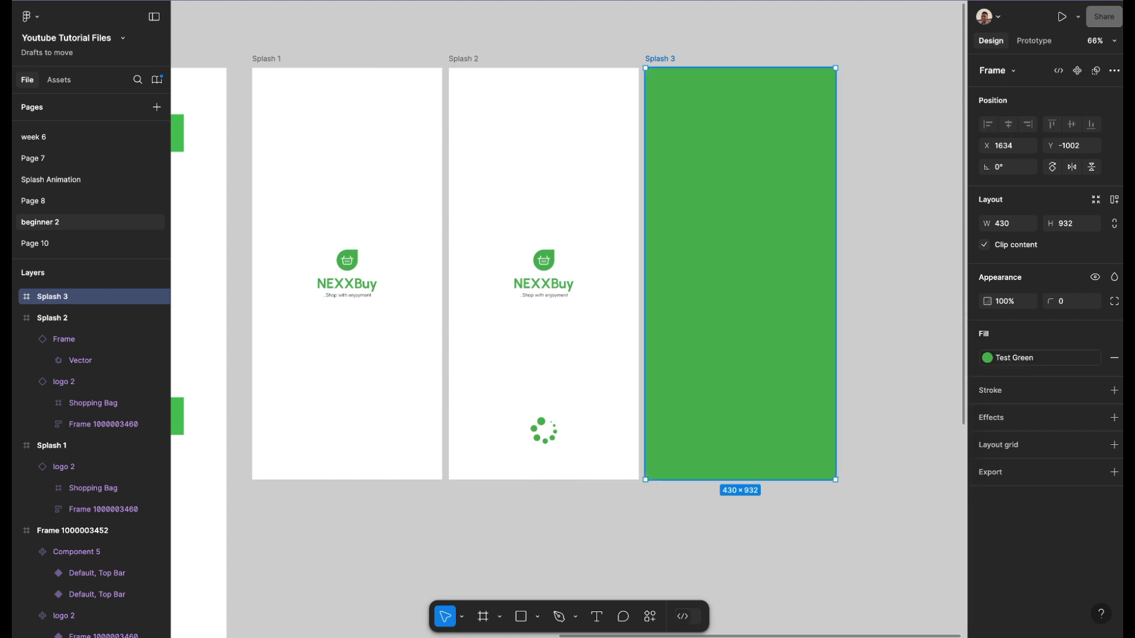
{"action": "left_click", "coordinate": [891, 378]}
- Copy the logo from Splash 2 into Splash 3 at the same centered position and switch it to the white variant
{"action": "scroll", "coordinate": [891, 378], "scroll_direction": "down", "scroll_amount": 1}
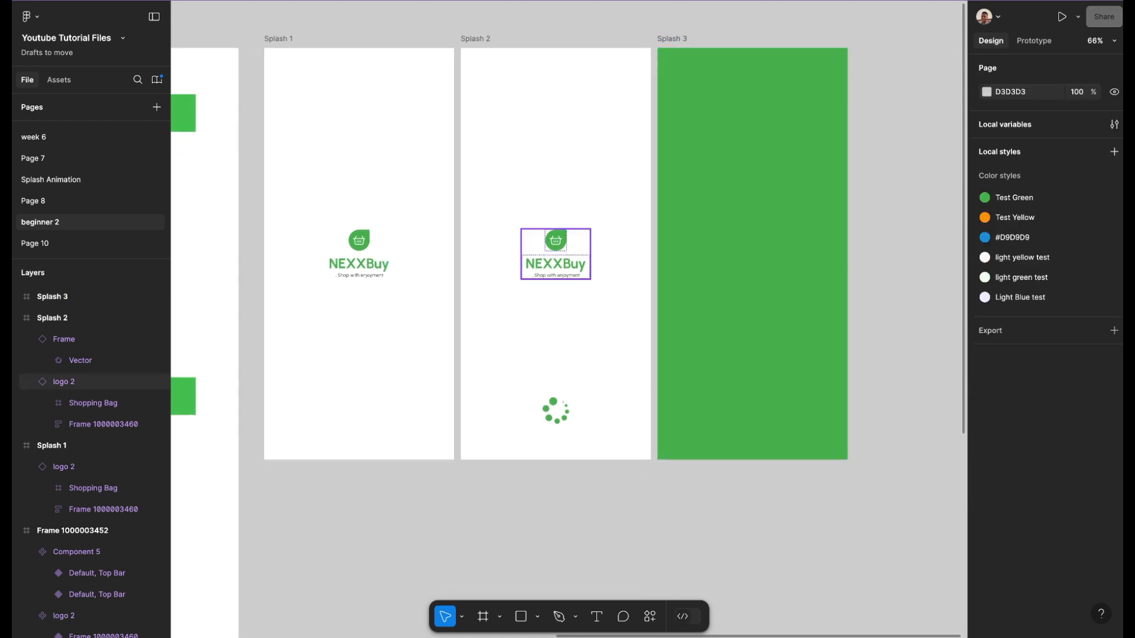
{"action": "left_click", "coordinate": [556, 260]}
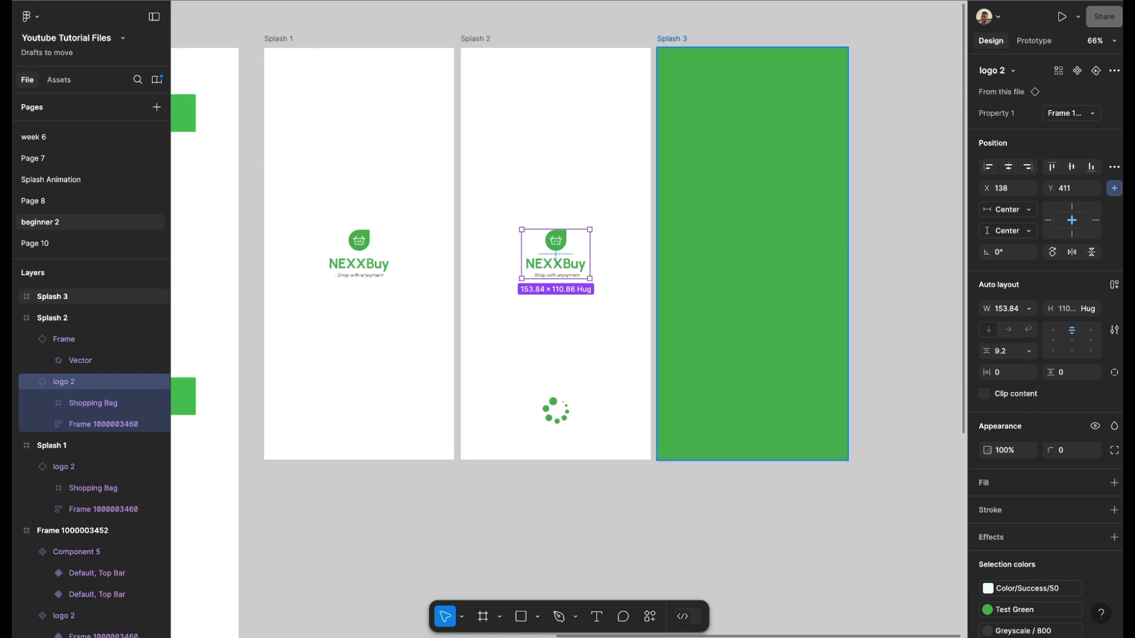
{"action": "left_click", "coordinate": [753, 266]}
{"action": "key", "text": "ctrl+v"}
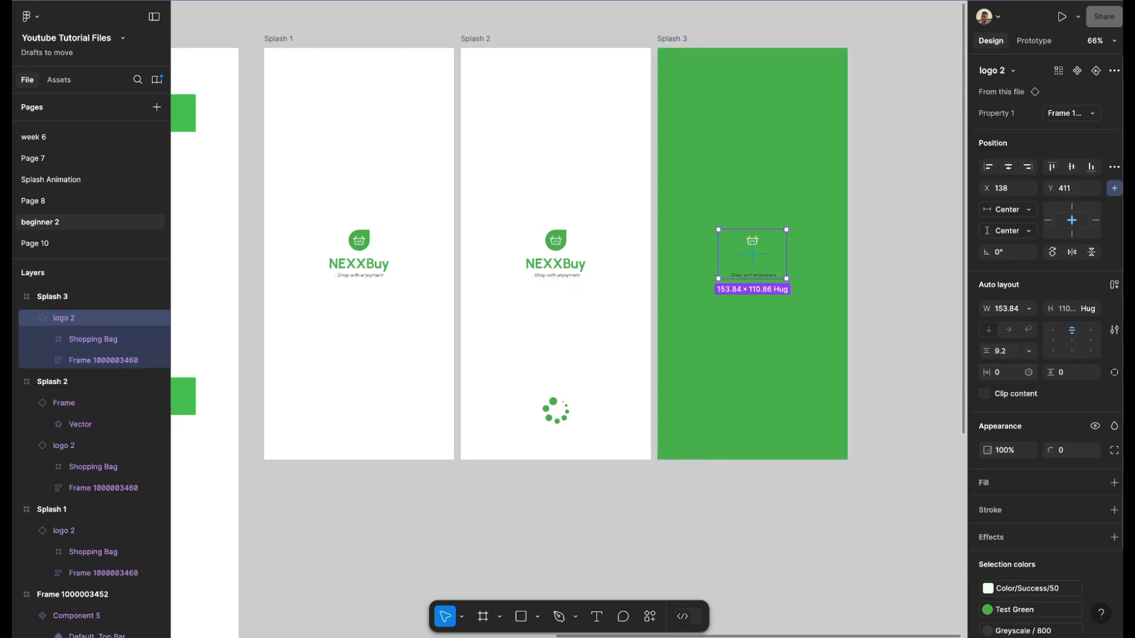
{"action": "left_click", "coordinate": [1071, 113]}
{"action": "left_click", "coordinate": [1028, 128]}
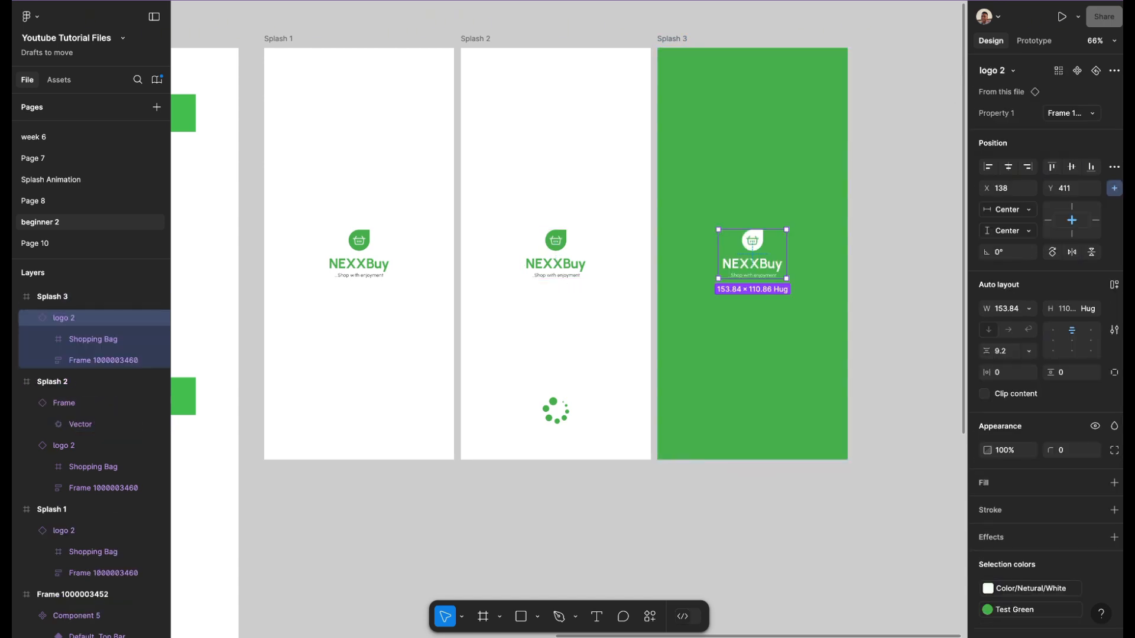
{"action": "left_click", "coordinate": [905, 266]}
- Examine the green and white variants in the Logo component set on the assets board
{"action": "scroll", "coordinate": [569, 319], "scroll_direction": "left", "scroll_amount": 10}
{"action": "scroll", "coordinate": [569, 319], "scroll_direction": "down", "scroll_amount": 6}
{"action": "scroll", "coordinate": [621, 349], "scroll_direction": "left", "scroll_amount": 2}
{"action": "scroll", "coordinate": [621, 349], "scroll_direction": "down", "scroll_amount": 2}
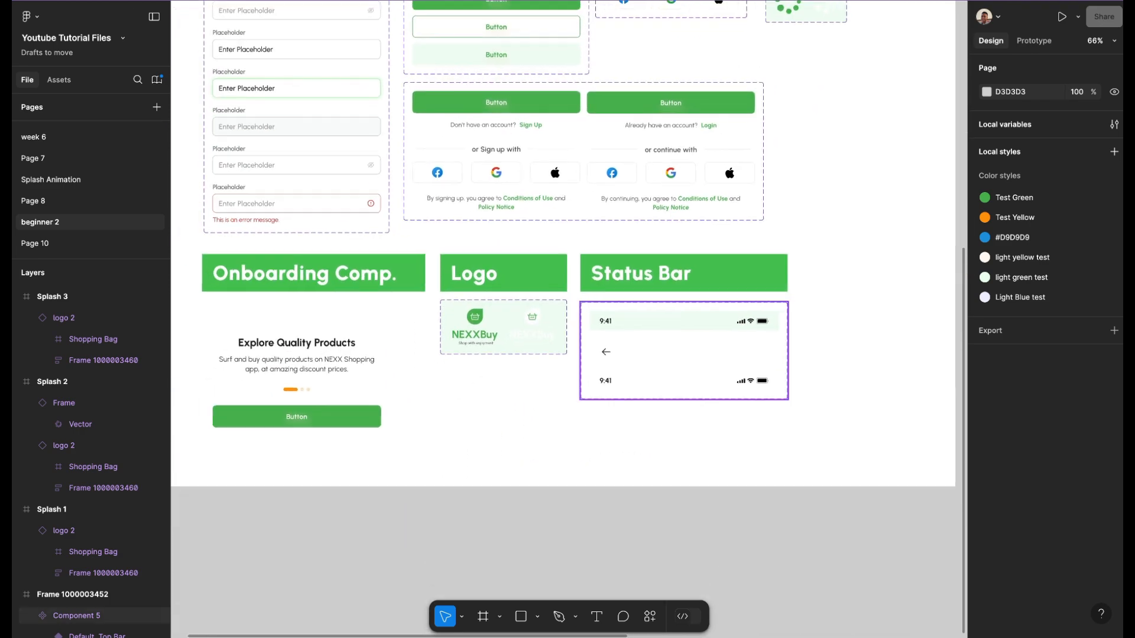
{"action": "scroll", "coordinate": [621, 349], "scroll_direction": "right", "scroll_amount": 12}
{"action": "scroll", "coordinate": [621, 349], "scroll_direction": "up", "scroll_amount": 4}
{"action": "scroll", "coordinate": [644, 196], "scroll_direction": "up", "scroll_amount": 6}
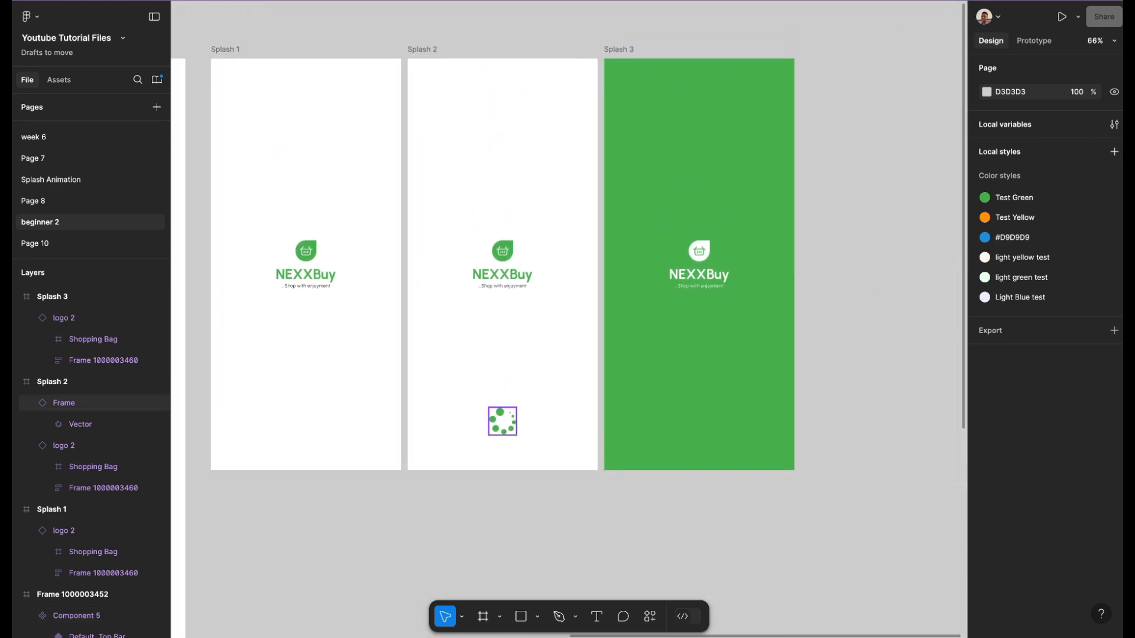
- Copy the loader icon from Splash 2 into Splash 3 at the same position and switch it to the white variant
{"action": "left_click", "coordinate": [502, 422]}
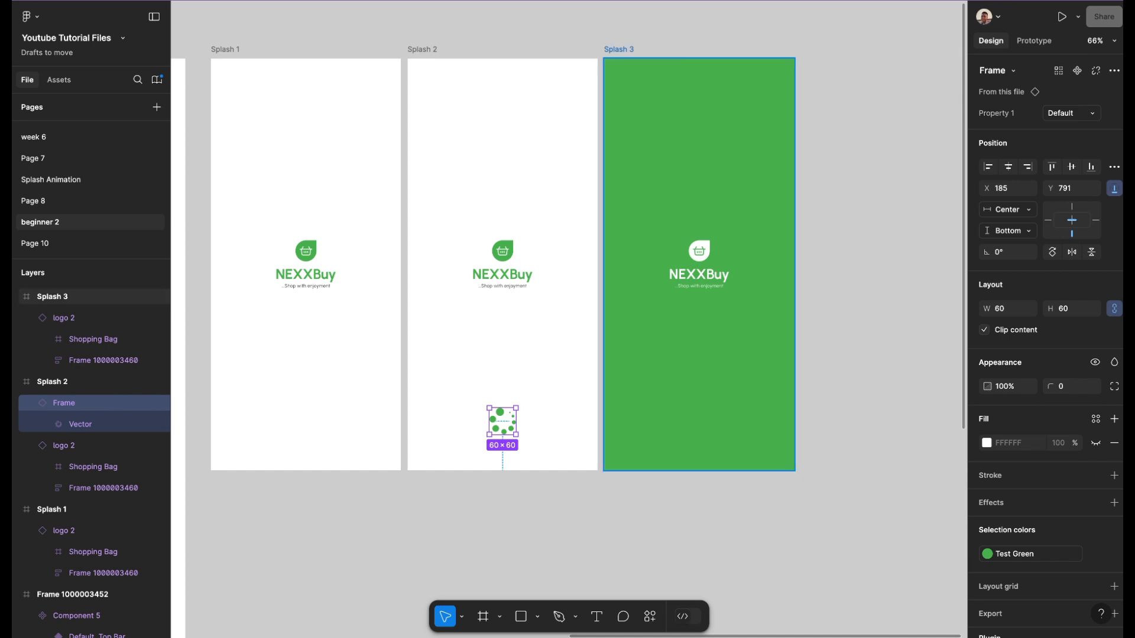
{"action": "left_click", "coordinate": [619, 49]}
{"action": "key", "text": "ctrl+v"}
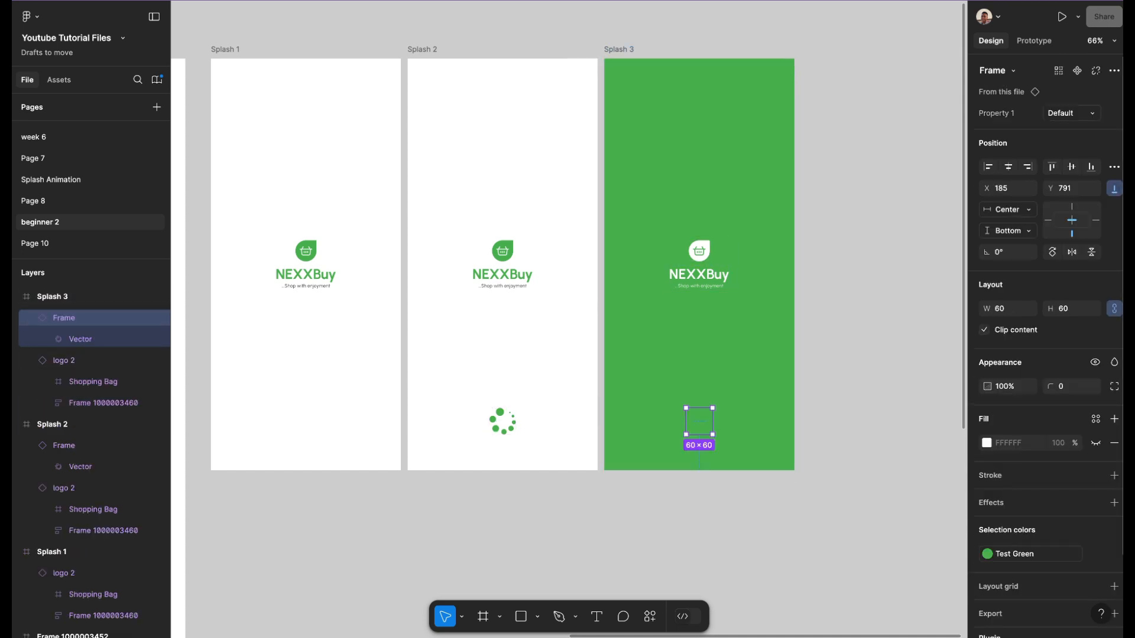
{"action": "left_click", "coordinate": [1071, 113]}
{"action": "left_click", "coordinate": [999, 126]}
{"action": "left_click", "coordinate": [841, 362]}
{"action": "scroll", "coordinate": [841, 362], "scroll_direction": "right", "scroll_amount": 1}
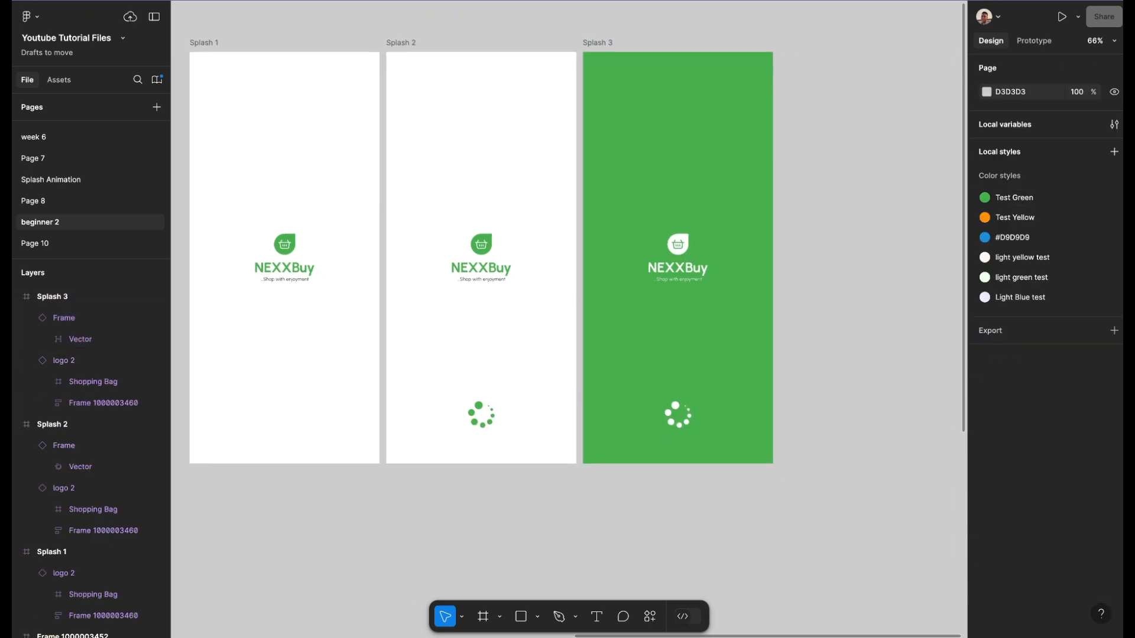
- Review the three splash screens alongside the onboarding assets and component board
{"action": "scroll", "coordinate": [841, 362], "scroll_direction": "down", "scroll_amount": 2}
{"action": "scroll", "coordinate": [710, 295], "scroll_direction": "right", "scroll_amount": 1}
{"action": "scroll", "coordinate": [440, 298], "scroll_direction": "down", "scroll_amount": 1}
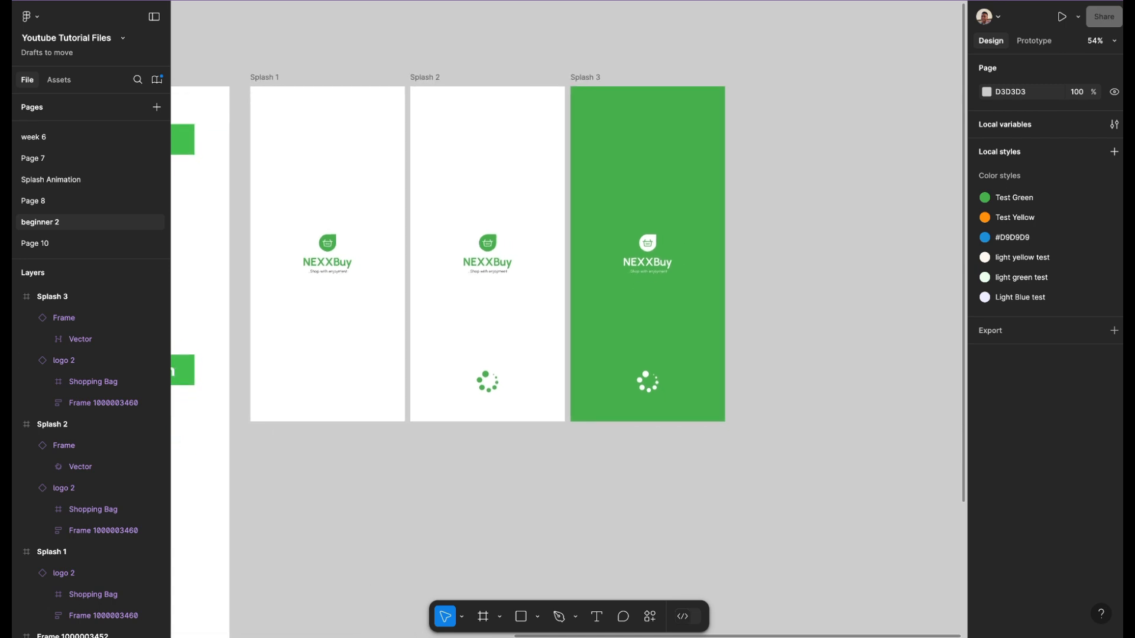
{"action": "scroll", "coordinate": [440, 299], "scroll_direction": "up", "scroll_amount": 3}
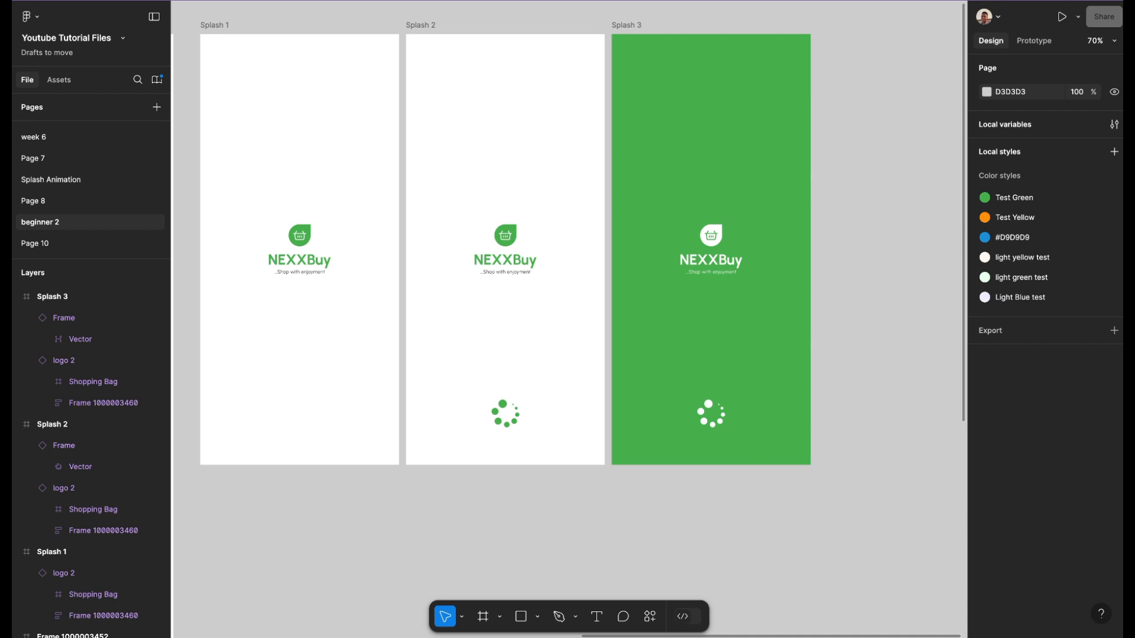
{"action": "scroll", "coordinate": [878, 259], "scroll_direction": "down", "scroll_amount": 3}
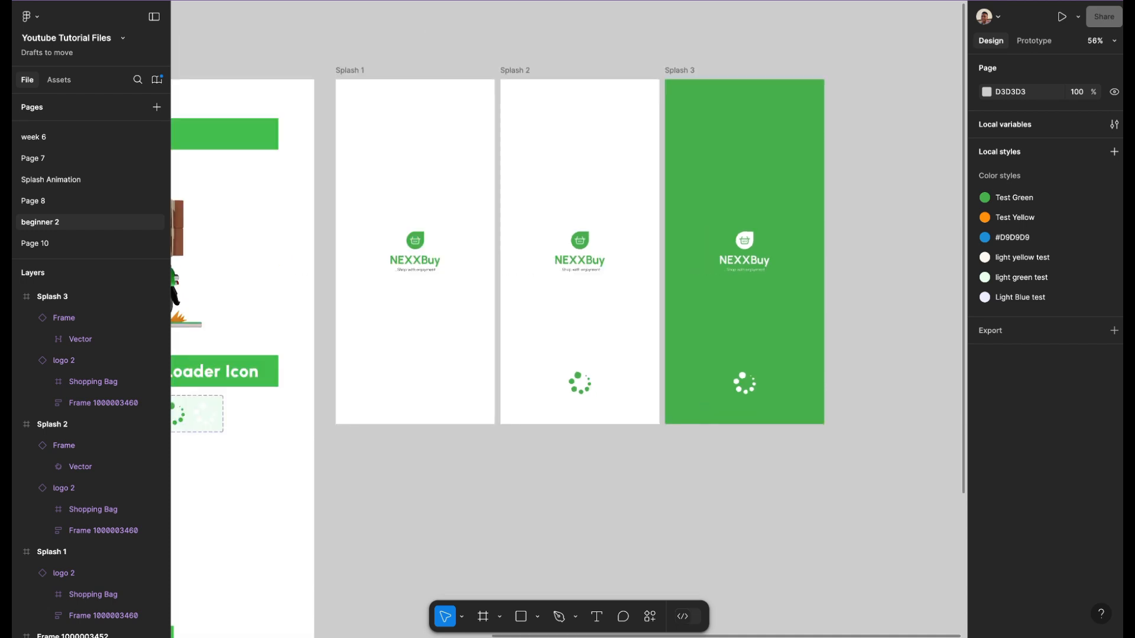
{"action": "scroll", "coordinate": [496, 355], "scroll_direction": "right", "scroll_amount": 2}
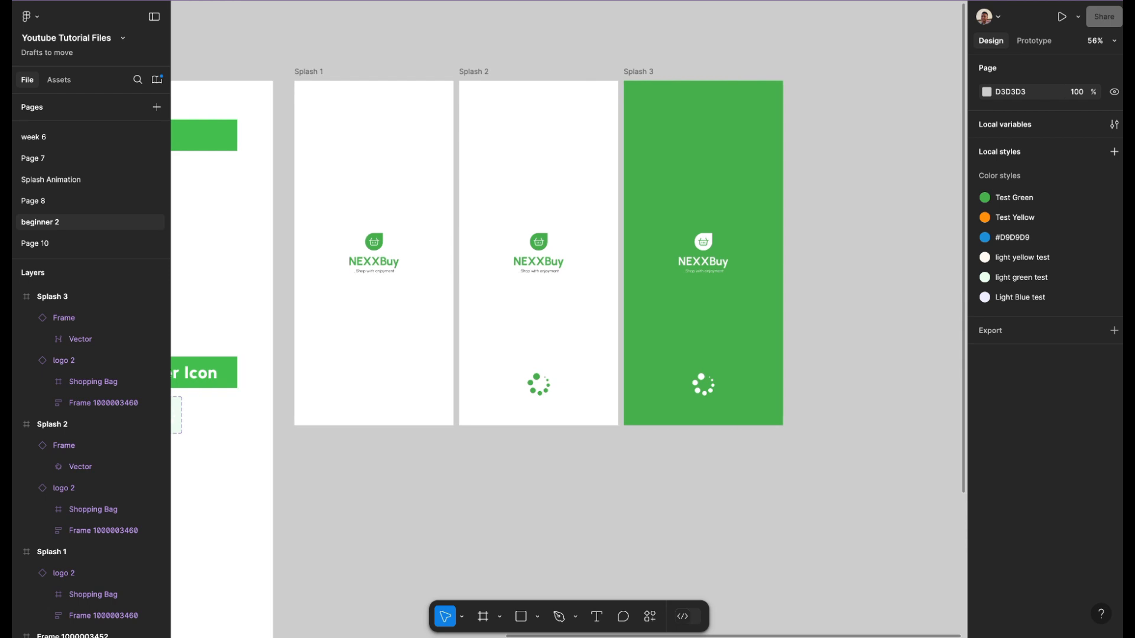
{"action": "scroll", "coordinate": [598, 289], "scroll_direction": "down", "scroll_amount": 4}
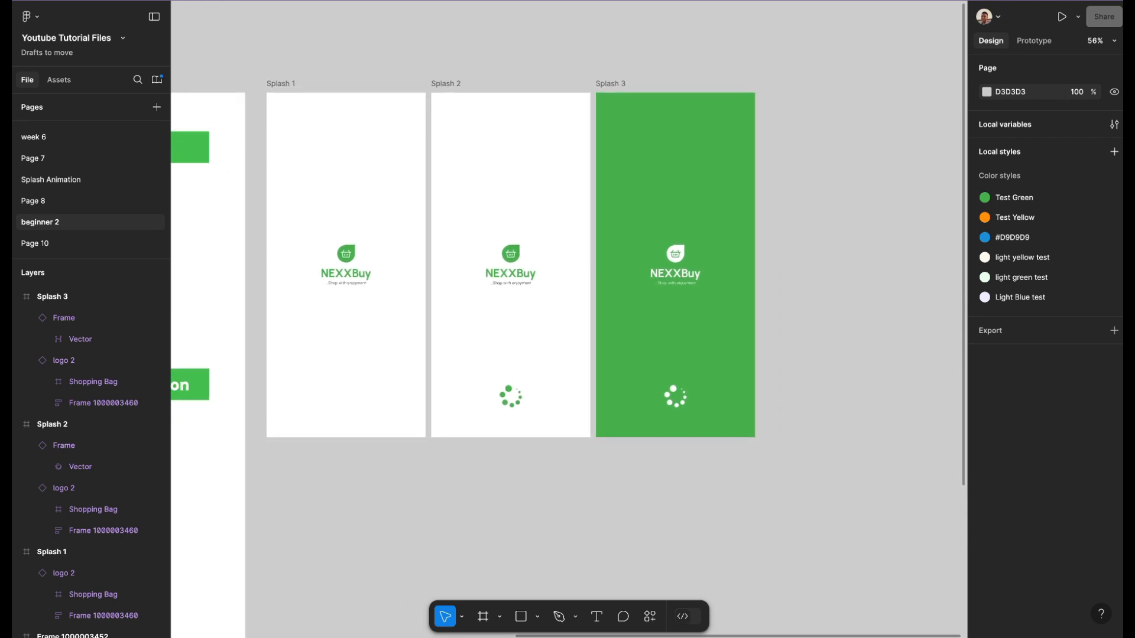
{"action": "scroll", "coordinate": [568, 320], "scroll_direction": "right", "scroll_amount": 1}
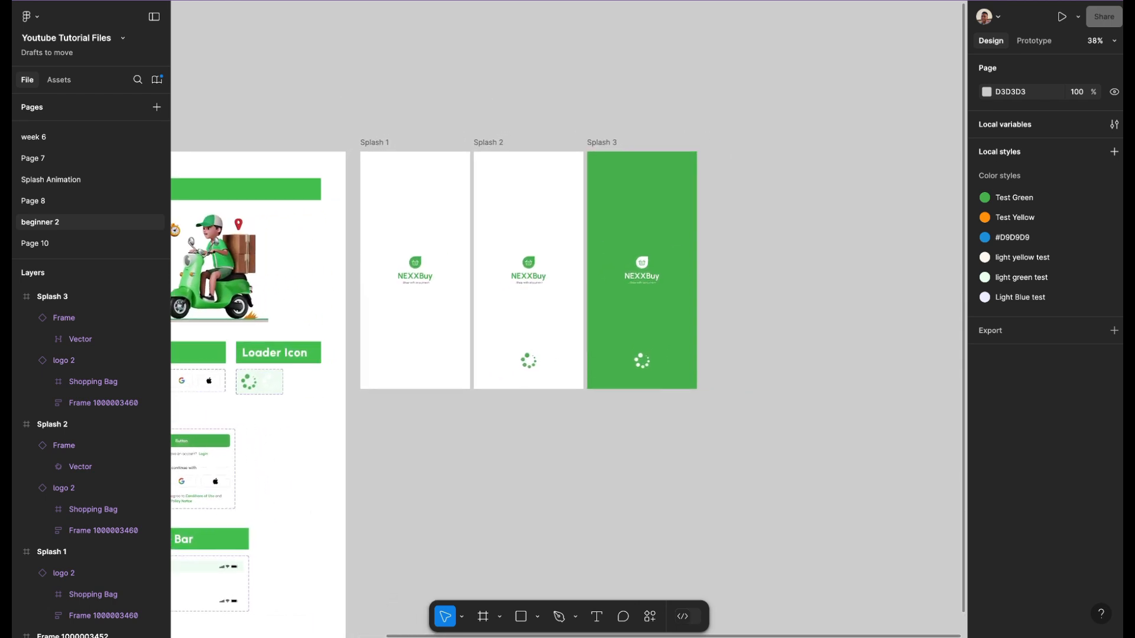
{"action": "scroll", "coordinate": [568, 319], "scroll_direction": "left", "scroll_amount": 3}
{"action": "scroll", "coordinate": [567, 319], "scroll_direction": "left", "scroll_amount": 6}
{"action": "scroll", "coordinate": [568, 319], "scroll_direction": "left", "scroll_amount": 3}
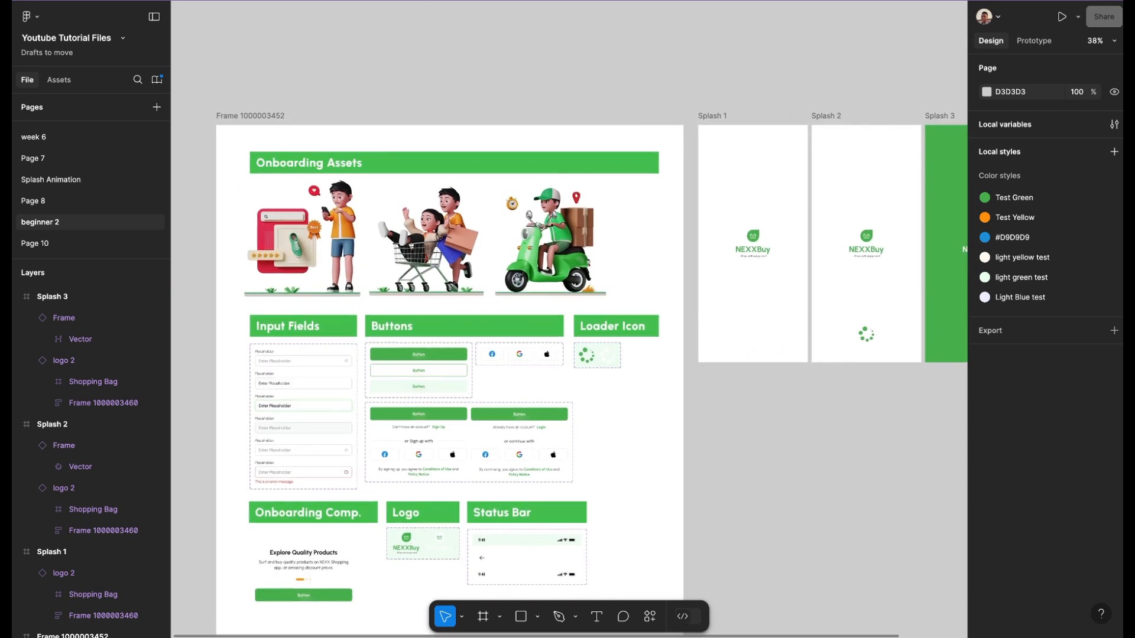
{"action": "scroll", "coordinate": [568, 319], "scroll_direction": "right", "scroll_amount": 10}
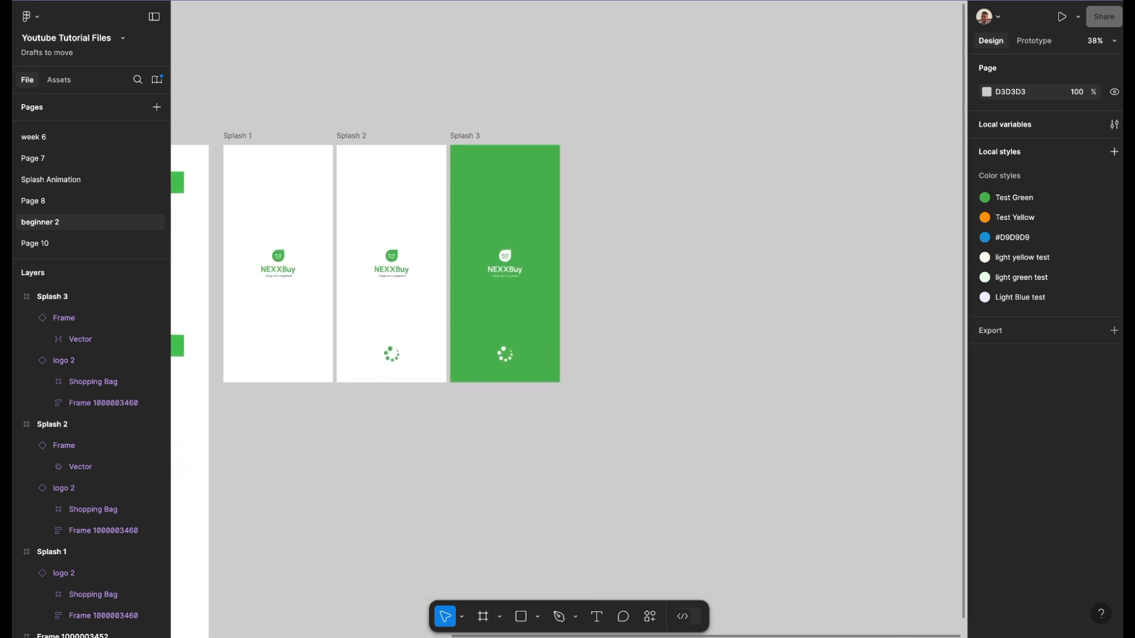
{"action": "scroll", "coordinate": [568, 319], "scroll_direction": "left", "scroll_amount": 1}
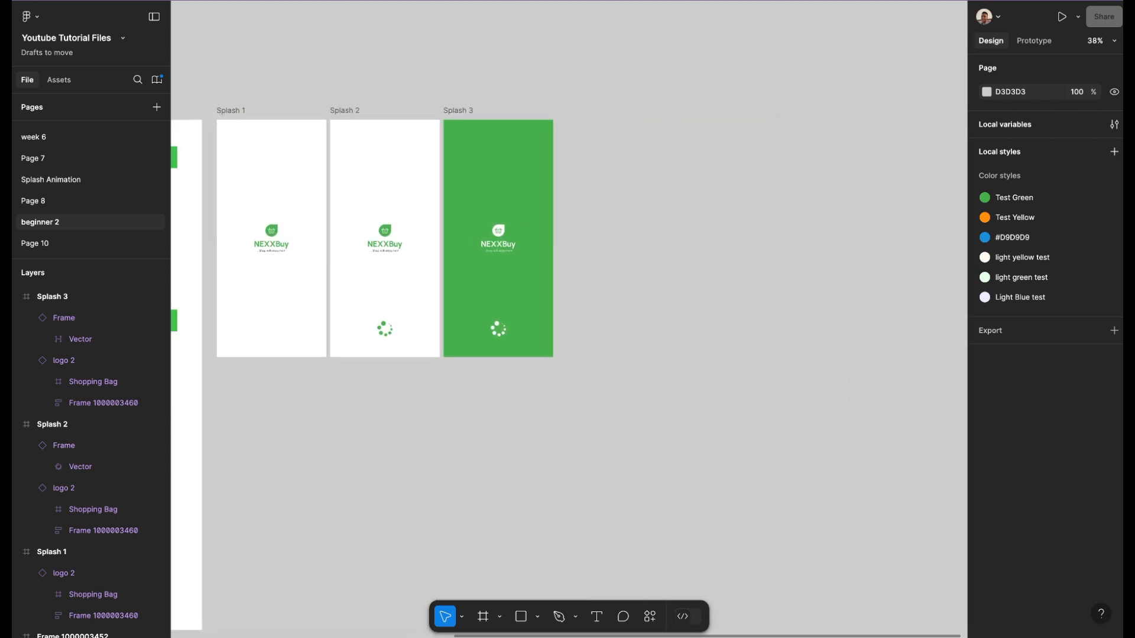
- Duplicate the Splash 3 frame beside the original and rename the copy as Onboarding 1
{"action": "left_click", "coordinate": [459, 111]}
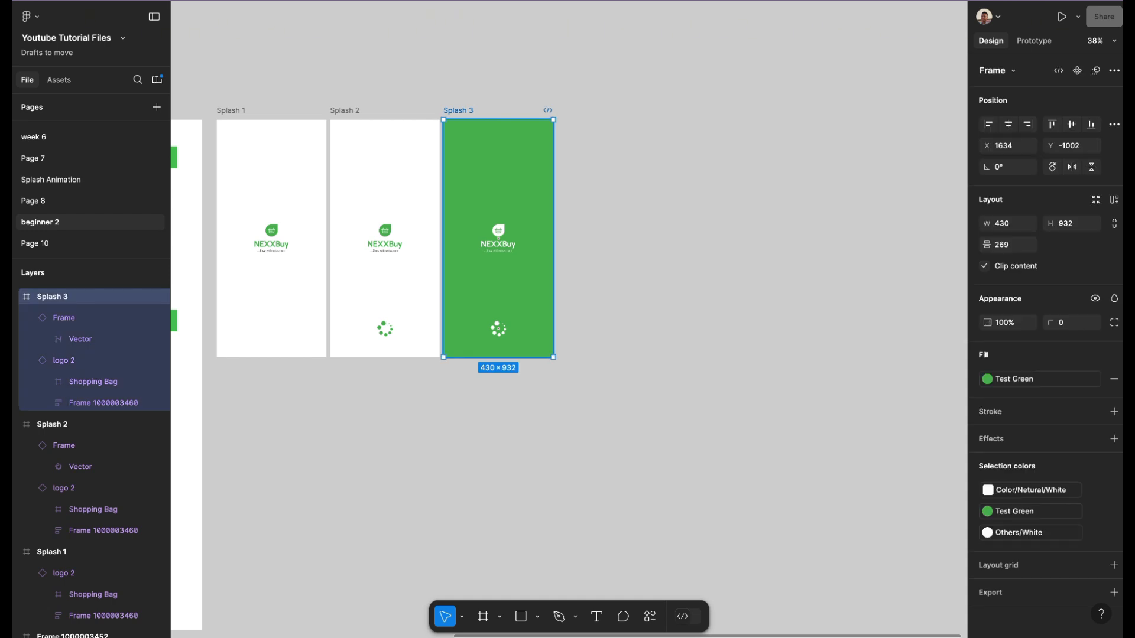
{"action": "key", "text": "super+d"}
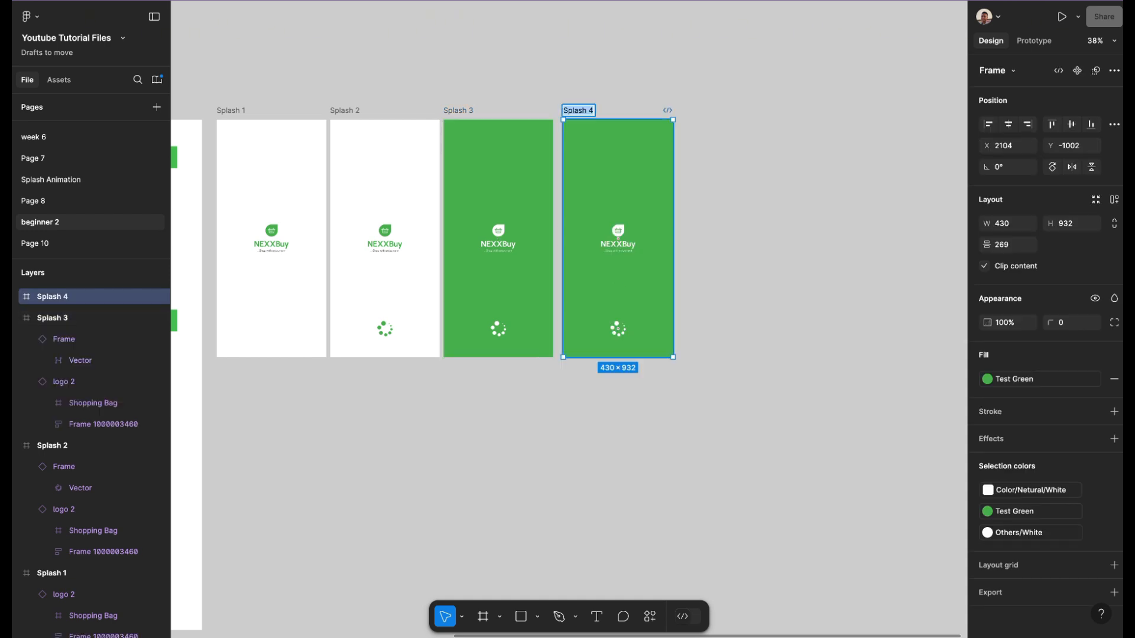
{"action": "type", "text": "oN"}
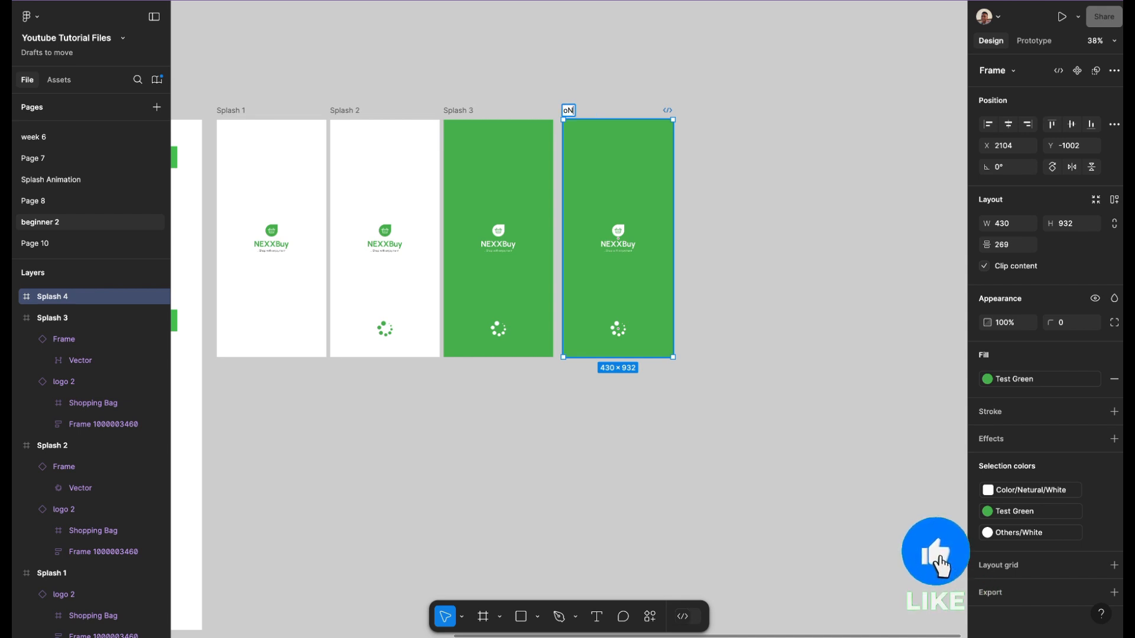
{"action": "type", "text": "b"}
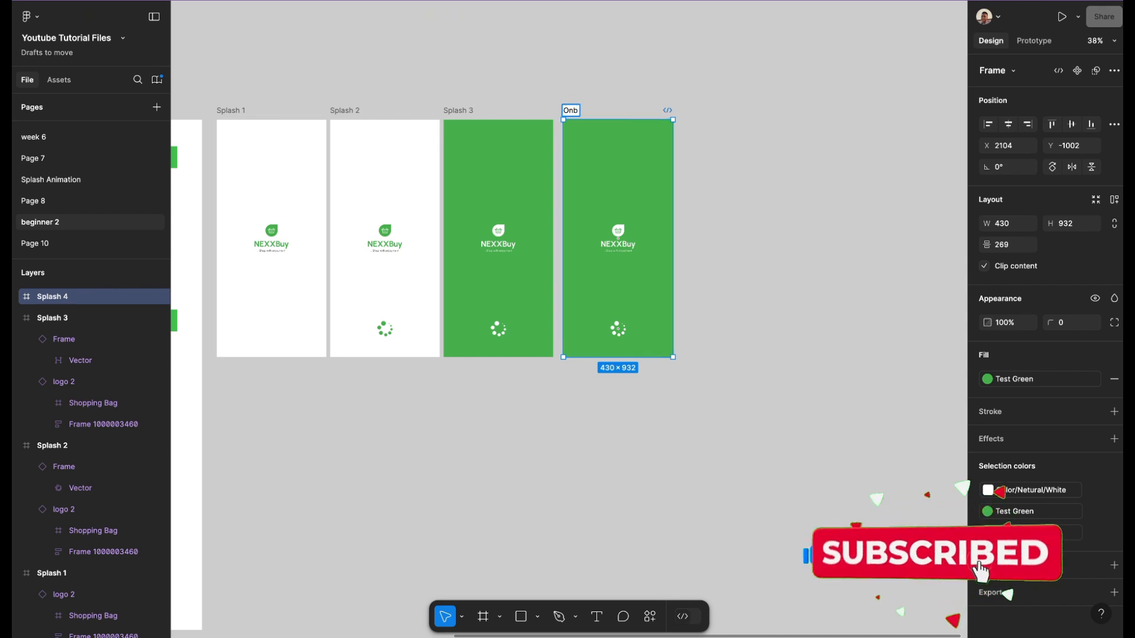
{"action": "type", "text": "oarding 1"}
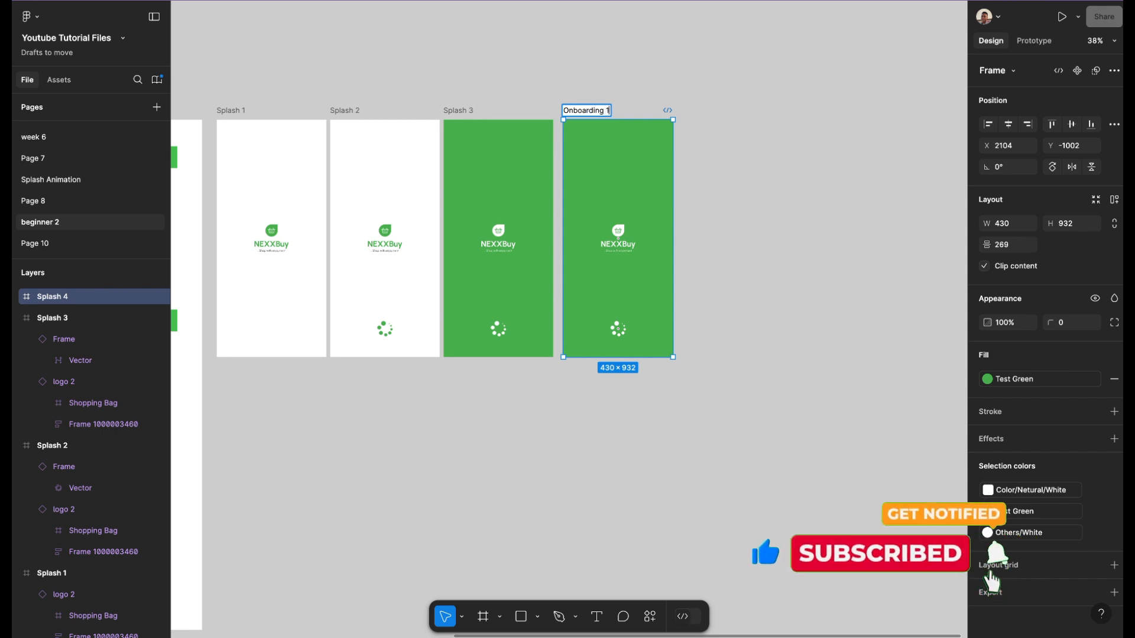
{"action": "key", "text": "Return"}
- Delete the logo and the loader icon from the Onboarding 1 frame
{"action": "scroll", "coordinate": [603, 232], "scroll_direction": "up", "scroll_amount": 3}
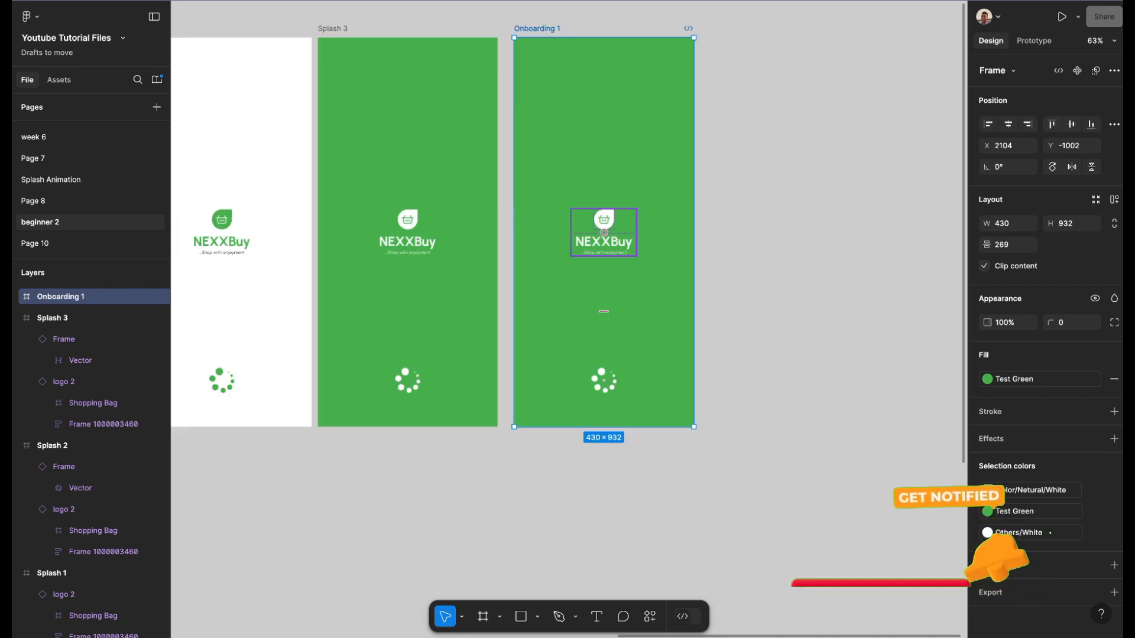
{"action": "left_click", "coordinate": [604, 232]}
{"action": "key", "text": "Delete"}
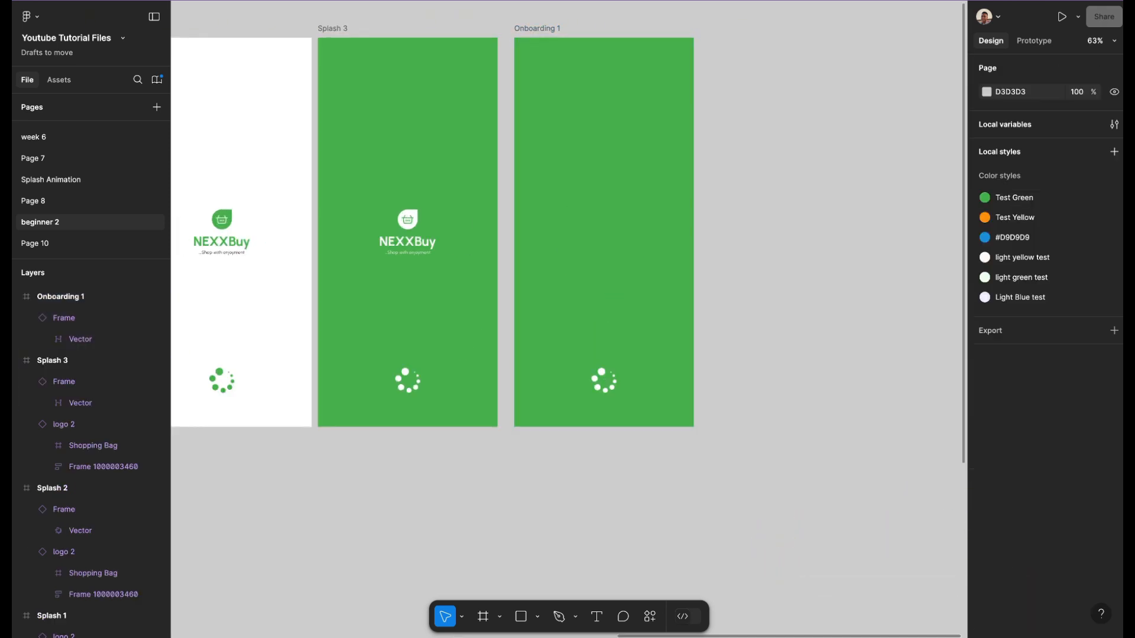
{"action": "left_click", "coordinate": [603, 319]}
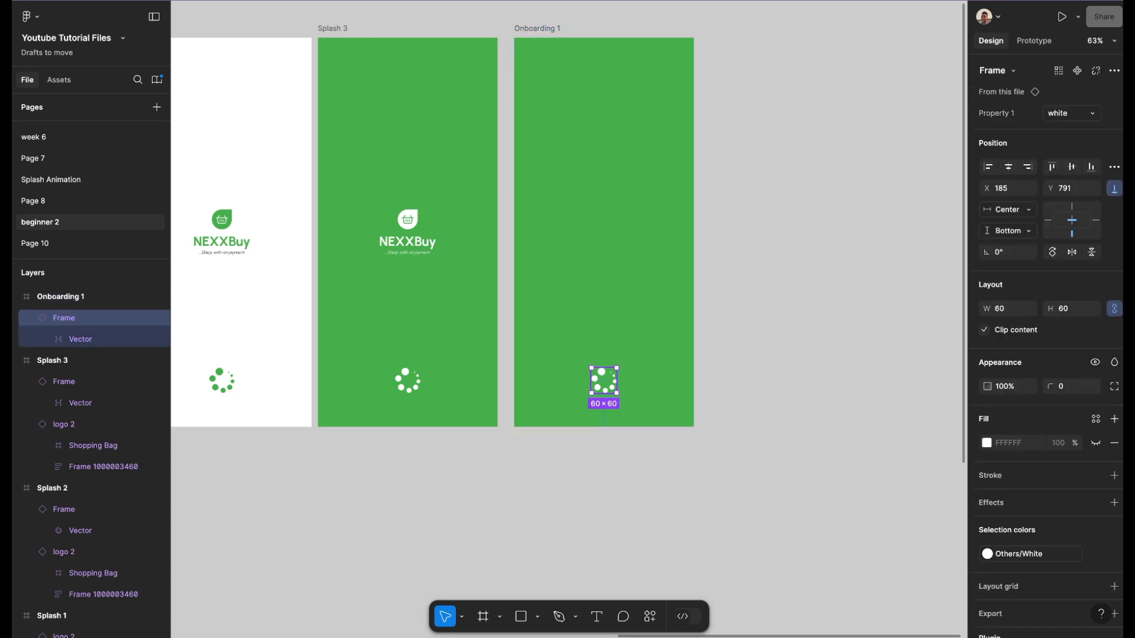
{"action": "key", "text": "Delete"}
- Detach the Test Green style from the Onboarding 1 frame and set its fill to Color/Netural/White
{"action": "left_click", "coordinate": [604, 355]}
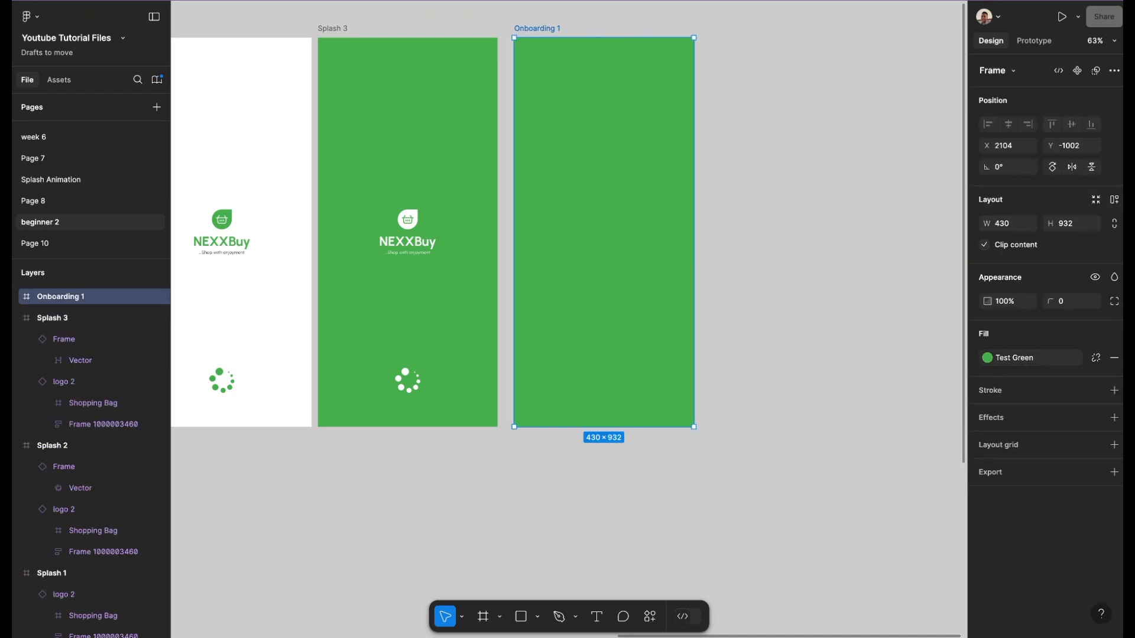
{"action": "left_click", "coordinate": [1014, 358]}
{"action": "left_click", "coordinate": [1096, 357]}
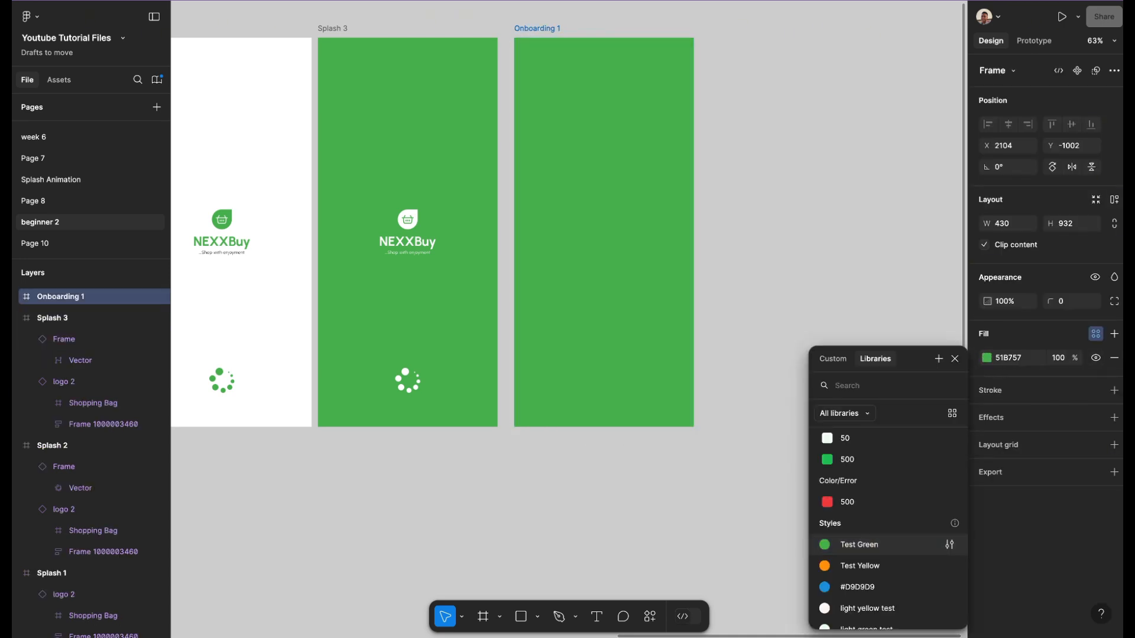
{"action": "left_click", "coordinate": [1096, 334]}
{"action": "left_click", "coordinate": [1096, 334]}
{"action": "scroll", "coordinate": [875, 543], "scroll_direction": "down", "scroll_amount": 2}
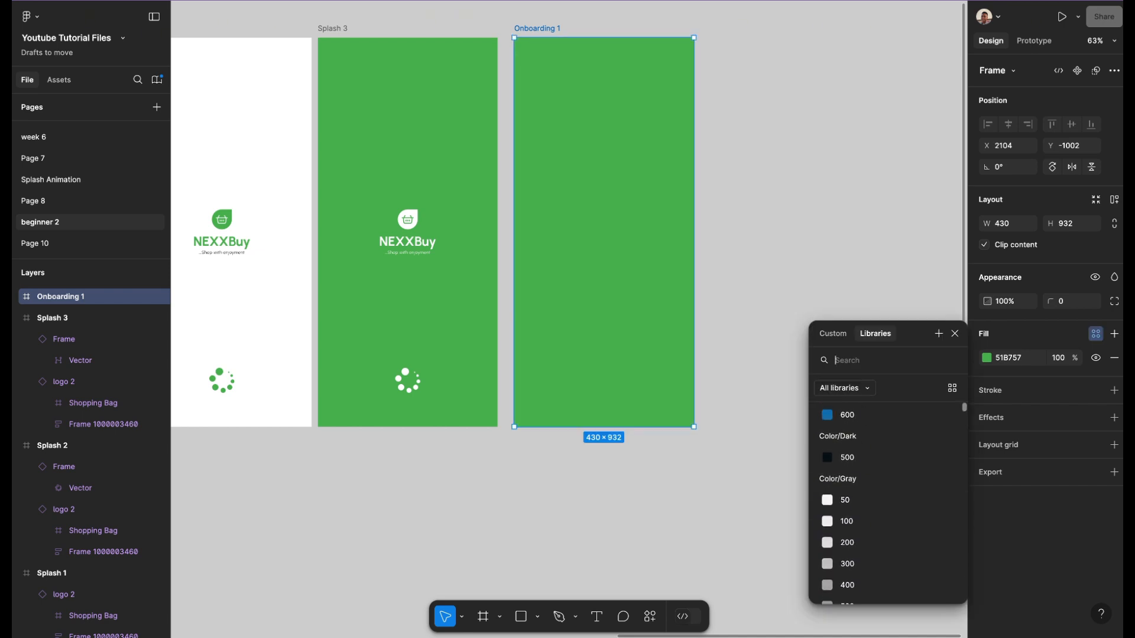
{"action": "scroll", "coordinate": [875, 532], "scroll_direction": "up", "scroll_amount": 1}
{"action": "left_click", "coordinate": [852, 417]}
{"action": "left_click", "coordinate": [827, 379]}
- Move Onboarding 1 closer to Splash 3, to X 2079, matching the spacing between the splash frames
{"action": "scroll", "coordinate": [768, 355], "scroll_direction": "left", "scroll_amount": 1}
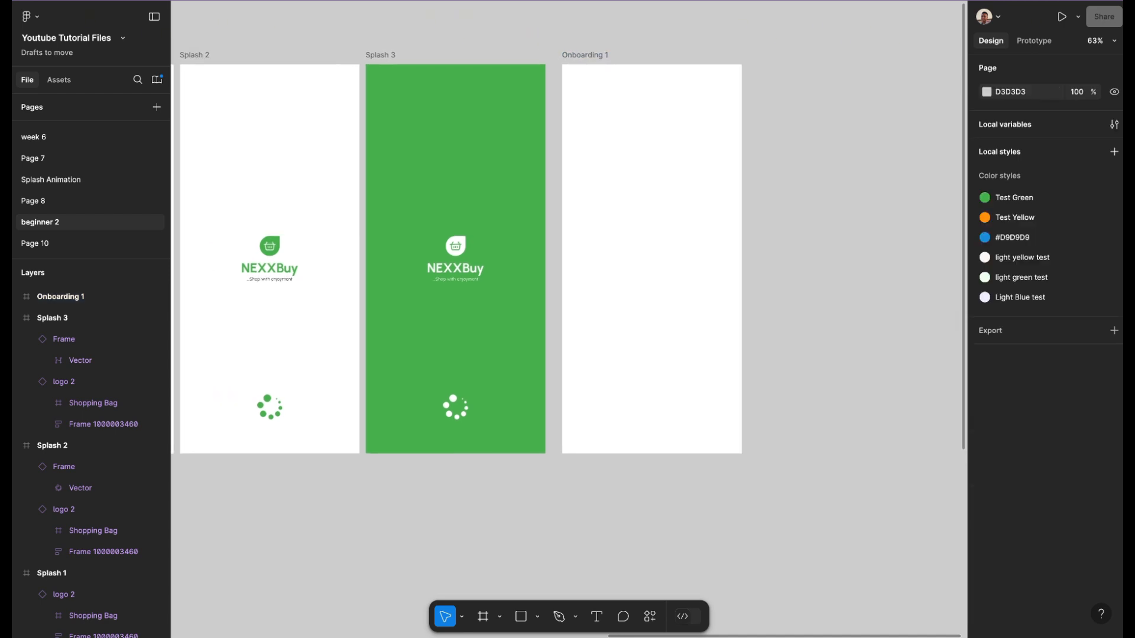
{"action": "left_click_drag", "start_coordinate": [668, 264], "coordinate": [657, 264]}
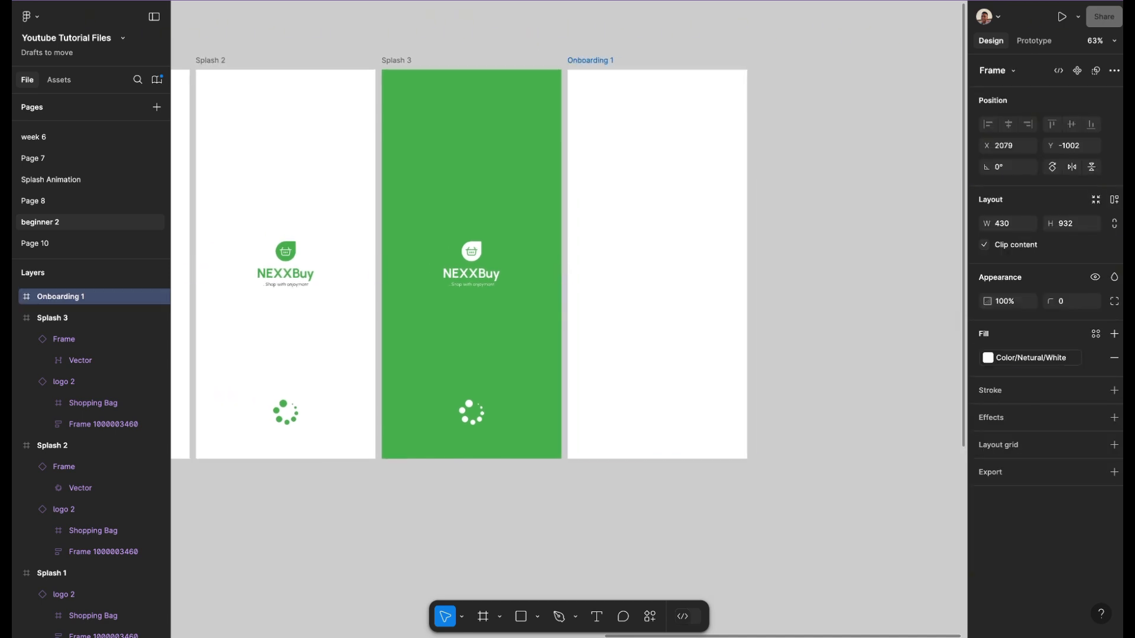
{"action": "left_click", "coordinate": [828, 355]}
- Bring the boy-looking-at-best-product illustration from the Onboarding Assets board to the empty canvas just beside Onboarding 1
{"action": "scroll", "coordinate": [639, 237], "scroll_direction": "left", "scroll_amount": 1}
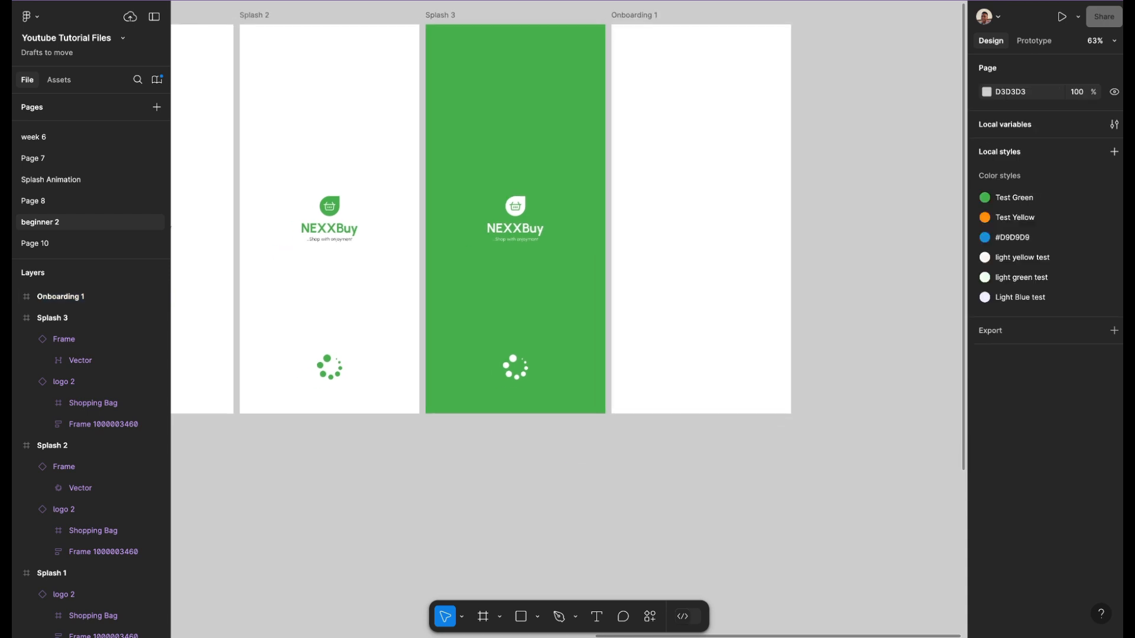
{"action": "scroll", "coordinate": [629, 204], "scroll_direction": "down", "scroll_amount": 2}
{"action": "scroll", "coordinate": [630, 204], "scroll_direction": "left", "scroll_amount": 2}
{"action": "scroll", "coordinate": [629, 204], "scroll_direction": "down", "scroll_amount": 2}
{"action": "scroll", "coordinate": [630, 204], "scroll_direction": "left", "scroll_amount": 2}
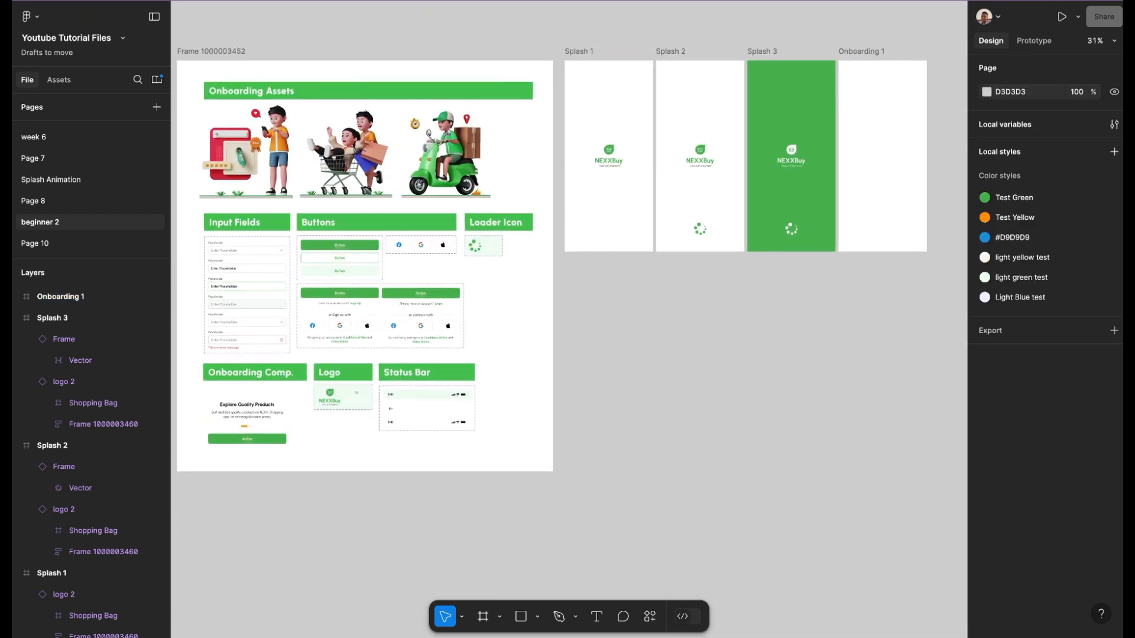
{"action": "left_click", "coordinate": [245, 153]}
{"action": "left_click_drag", "start_coordinate": [246, 153], "coordinate": [855, 333]}
{"action": "scroll", "coordinate": [854, 332], "scroll_direction": "right", "scroll_amount": 5}
{"action": "left_click_drag", "start_coordinate": [504, 340], "coordinate": [633, 145]}
{"action": "scroll", "coordinate": [636, 168], "scroll_direction": "up", "scroll_amount": 3}
{"action": "scroll", "coordinate": [636, 168], "scroll_direction": "up", "scroll_amount": 1}
{"action": "scroll", "coordinate": [636, 168], "scroll_direction": "left", "scroll_amount": 2}
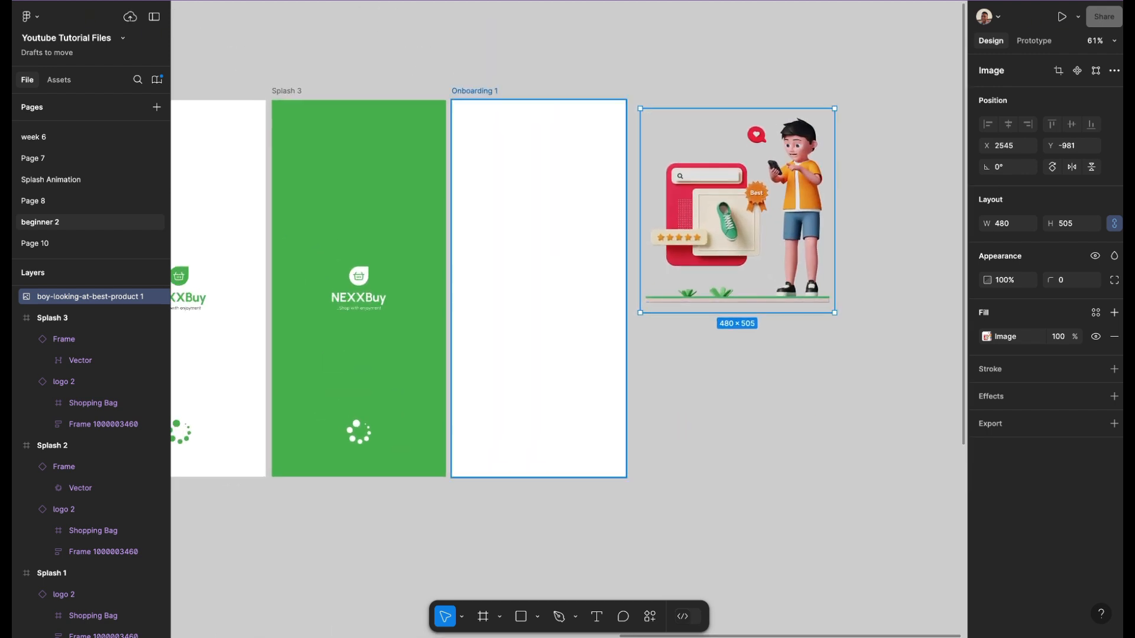
{"action": "left_click", "coordinate": [547, 254]}
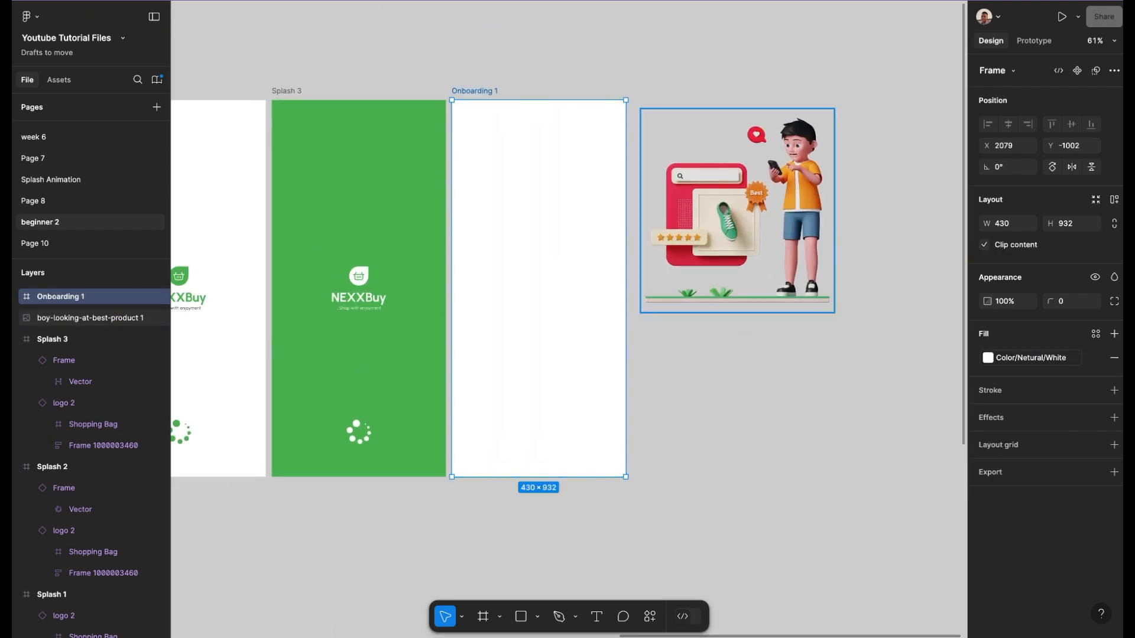
{"action": "left_click", "coordinate": [733, 225]}
{"action": "left_click", "coordinate": [715, 378]}
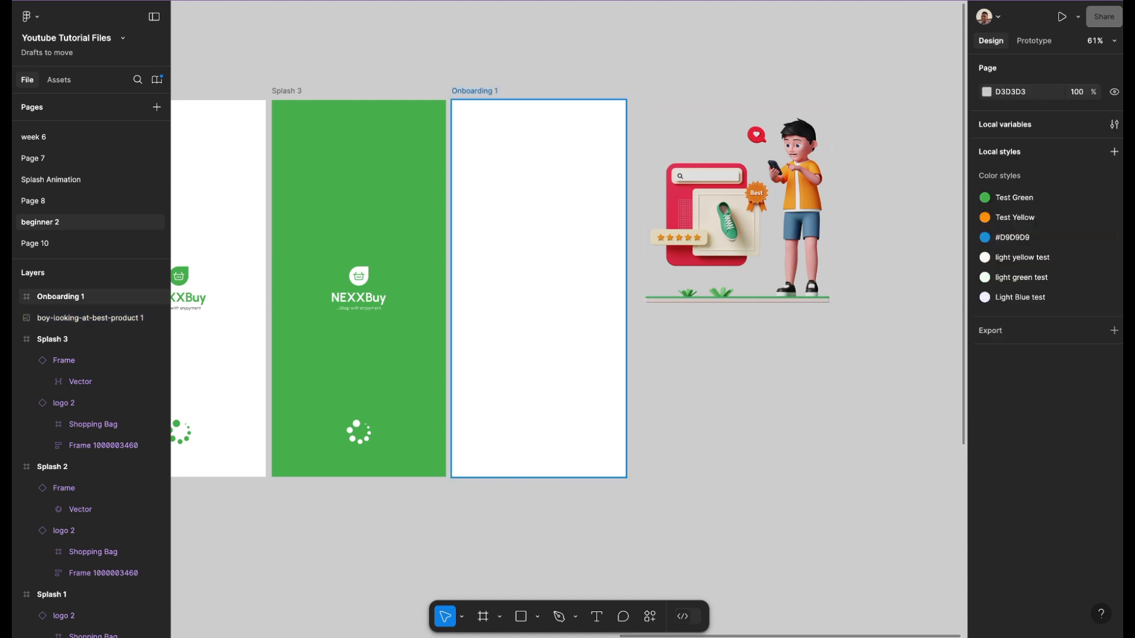
{"action": "scroll", "coordinate": [519, 283], "scroll_direction": "left", "scroll_amount": 2}
{"action": "scroll", "coordinate": [519, 283], "scroll_direction": "down", "scroll_amount": 1}
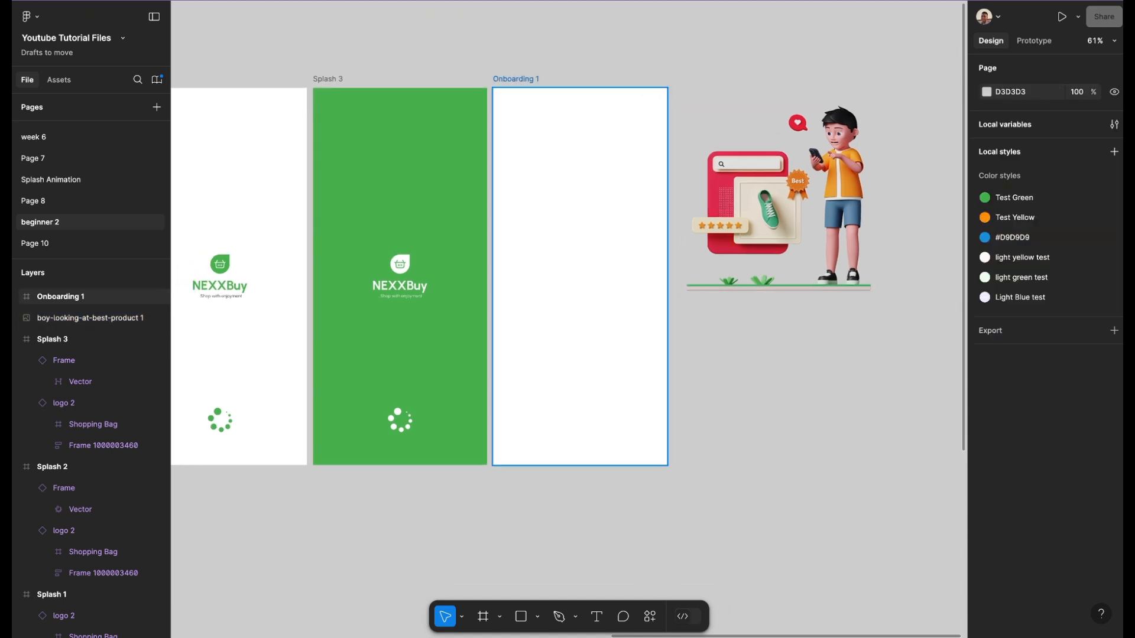
{"action": "left_click", "coordinate": [586, 248]}
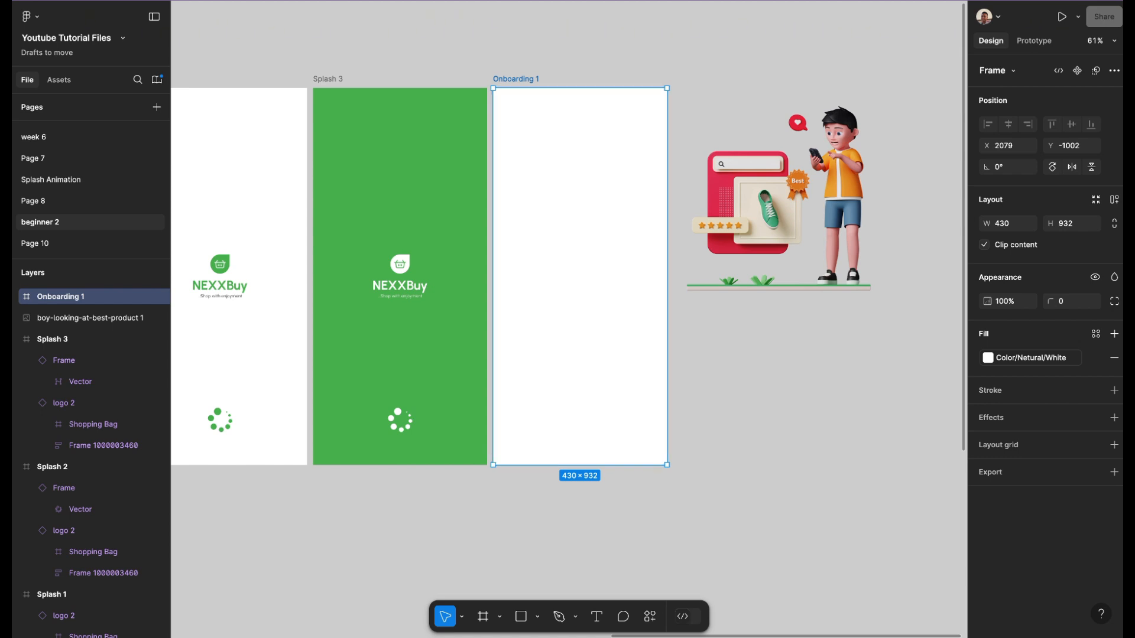
{"action": "key", "text": "Escape"}
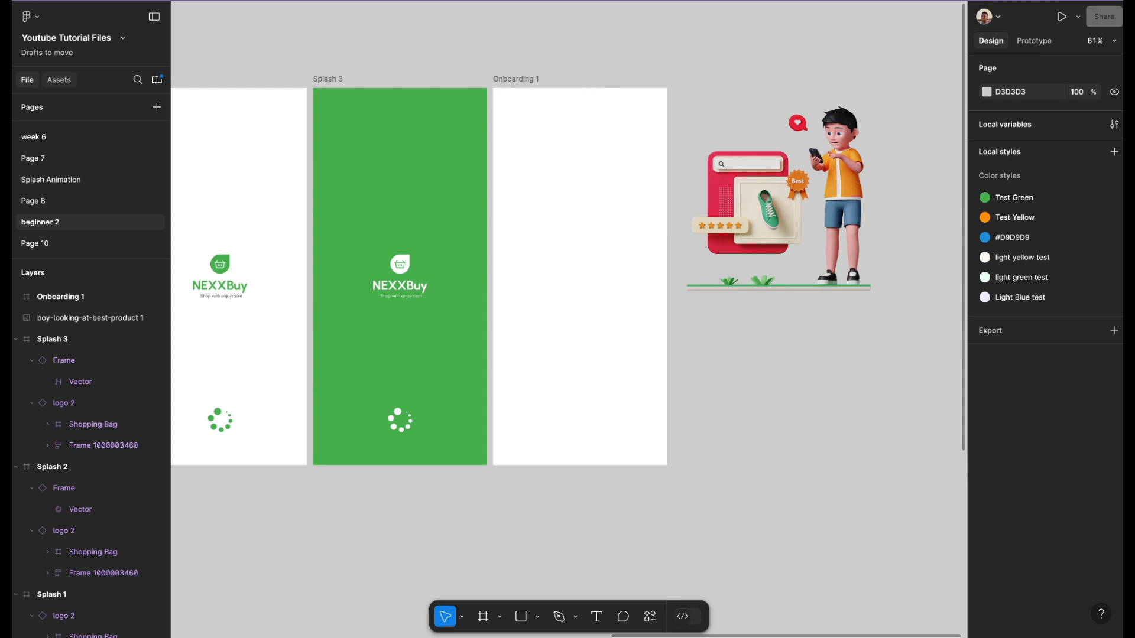
- Draw a full-width frame, 430 wide and about 565 high, over the upper part of Onboarding 1
{"action": "key", "text": "f"}
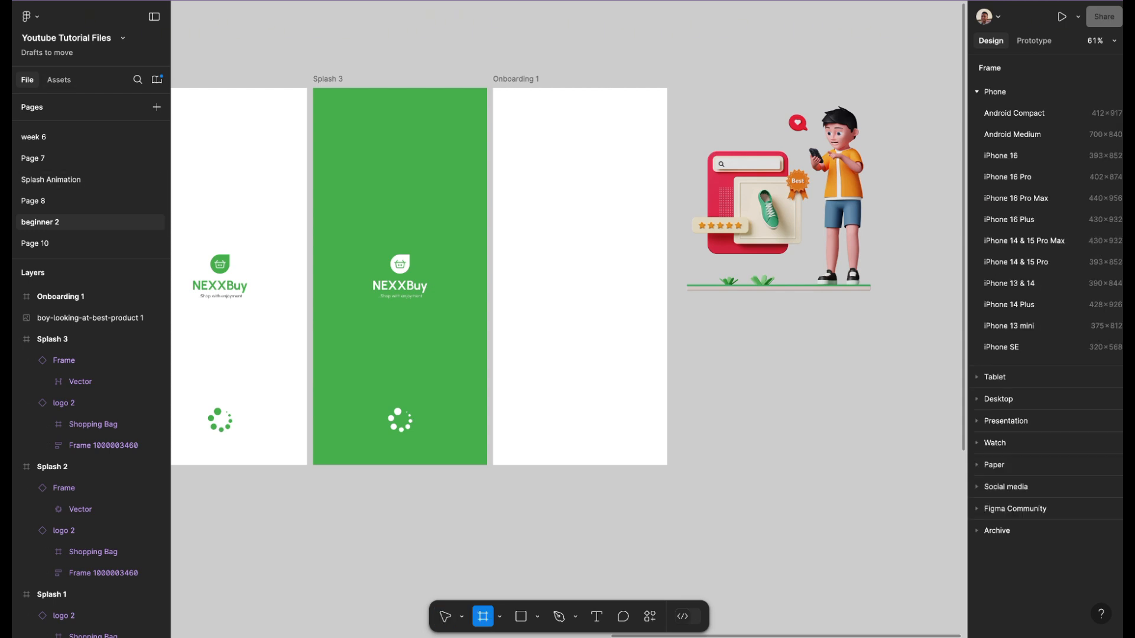
{"action": "left_click_drag", "start_coordinate": [493, 88], "coordinate": [667, 313]}
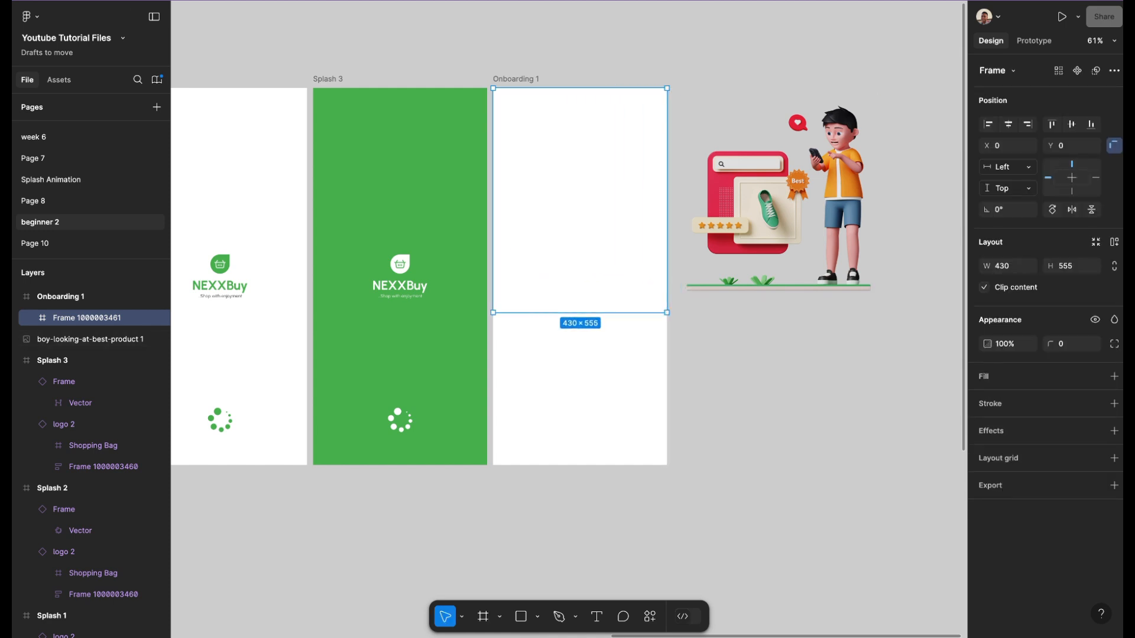
{"action": "left_click", "coordinate": [704, 348]}
{"action": "left_click", "coordinate": [86, 317]}
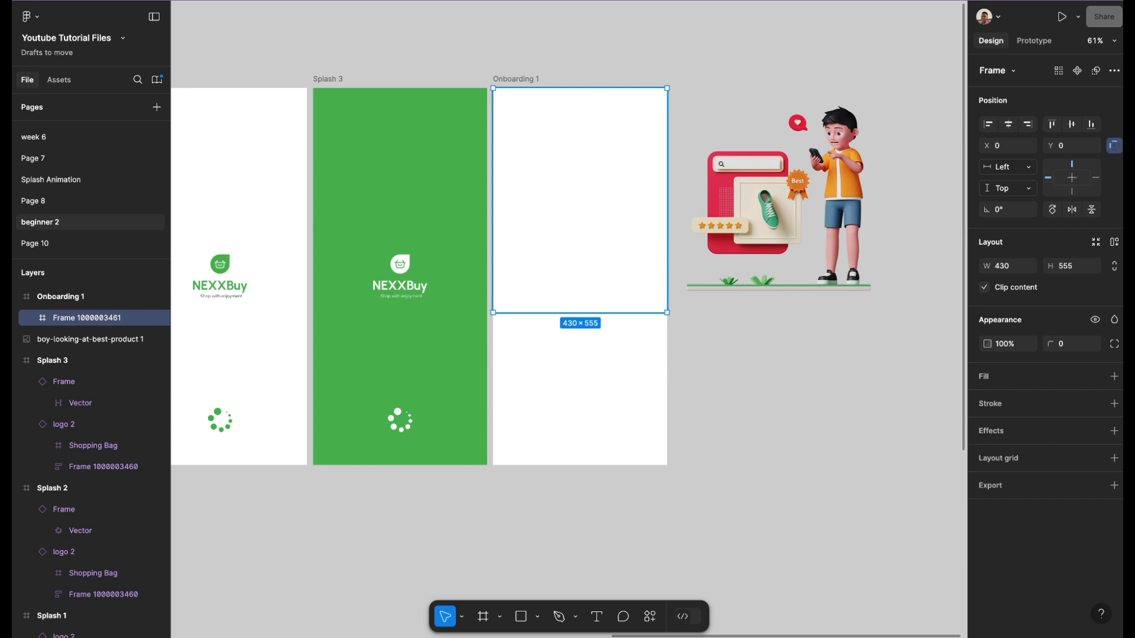
{"action": "left_click_drag", "start_coordinate": [580, 313], "coordinate": [580, 317]}
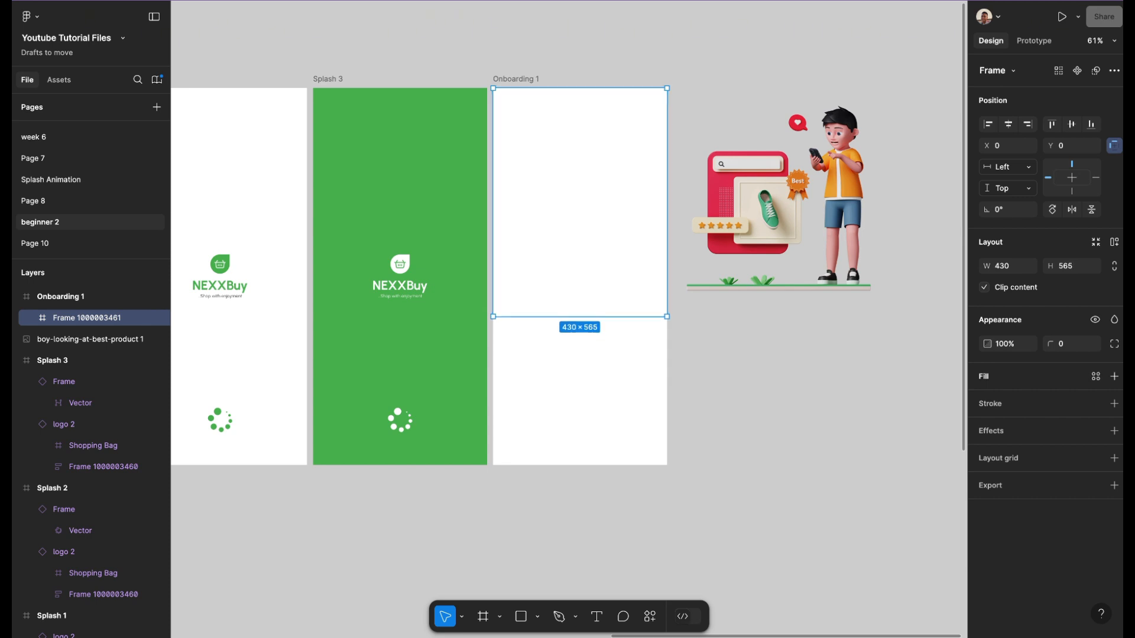
- Add a fill to the new upper frame in Onboarding 1 using the light yellow test color style
{"action": "left_click", "coordinate": [1115, 376]}
{"action": "left_click", "coordinate": [1097, 376]}
{"action": "scroll", "coordinate": [888, 528], "scroll_direction": "down", "scroll_amount": 7}
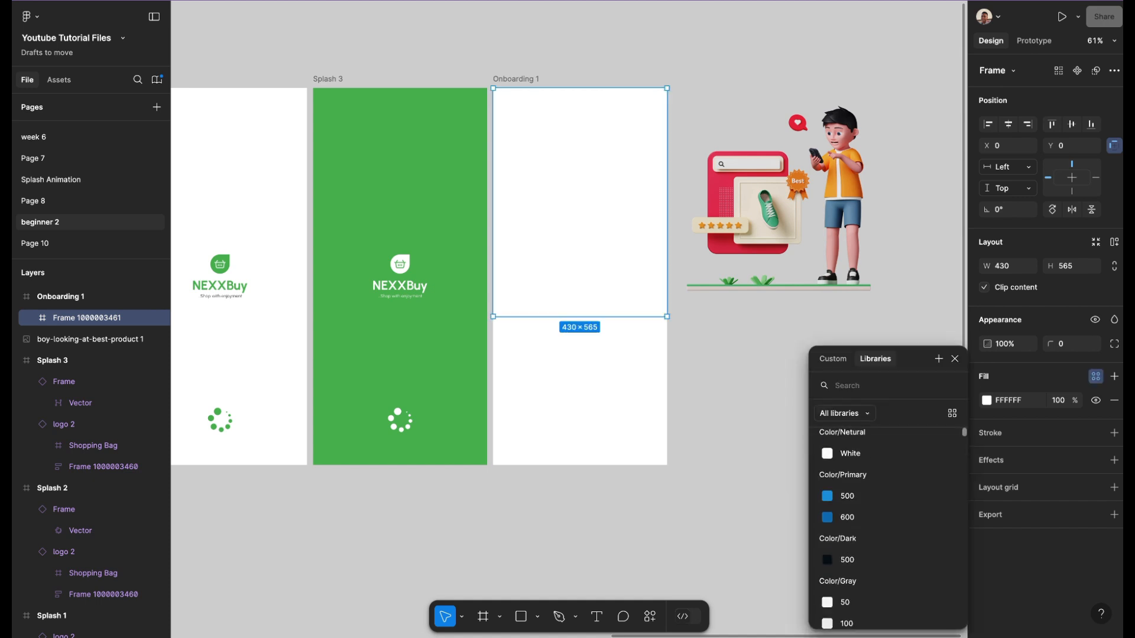
{"action": "scroll", "coordinate": [888, 508], "scroll_direction": "down", "scroll_amount": 3}
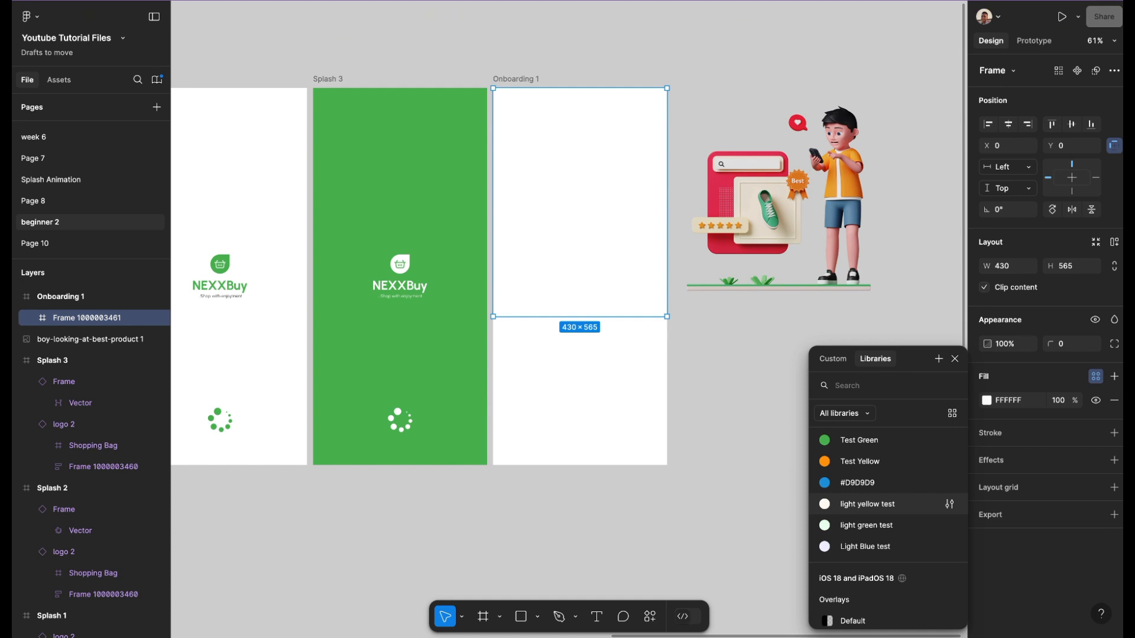
{"action": "left_click", "coordinate": [867, 504]}
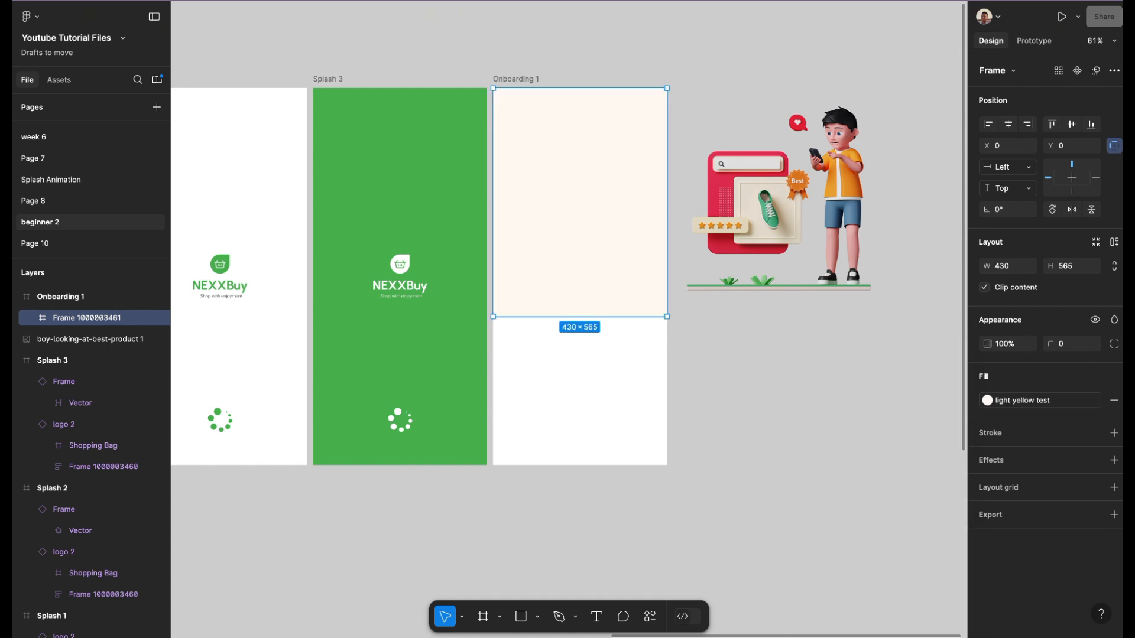
{"action": "left_click", "coordinate": [867, 504]}
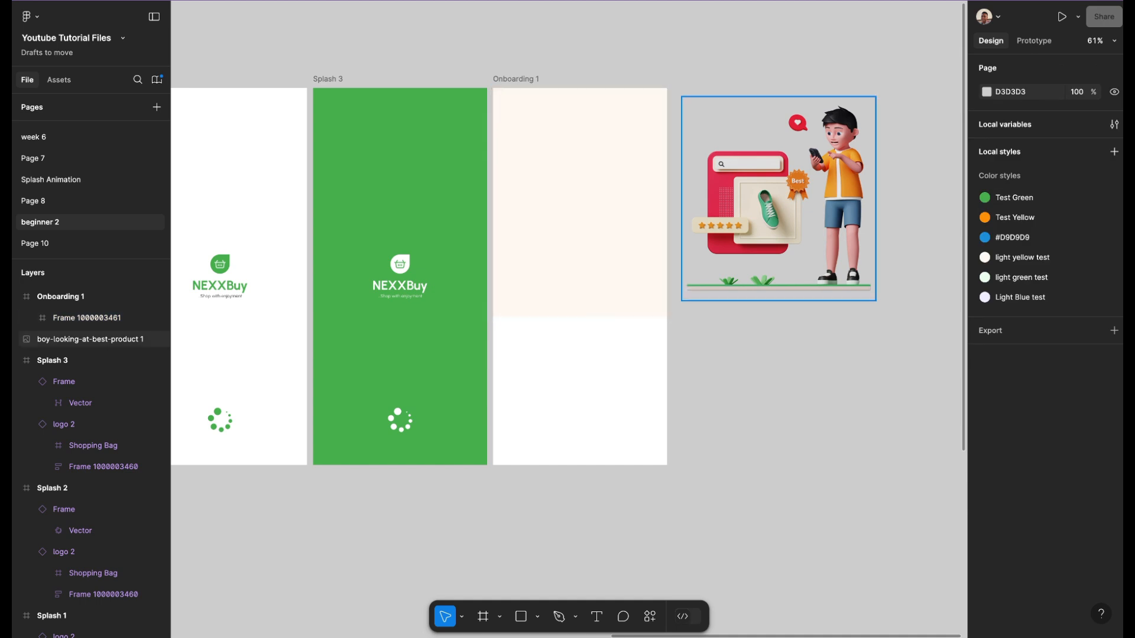
- Move the boy-looking-at-best-product illustration from the canvas into the light yellow frame in Onboarding 1
{"action": "left_click", "coordinate": [591, 207]}
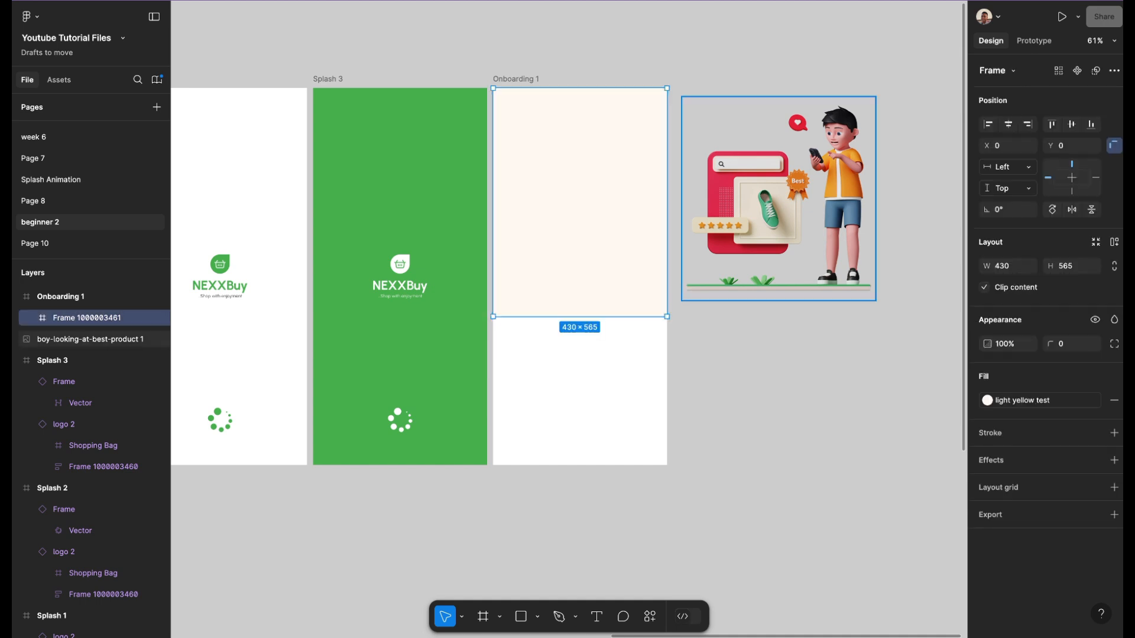
{"action": "left_click", "coordinate": [779, 201]}
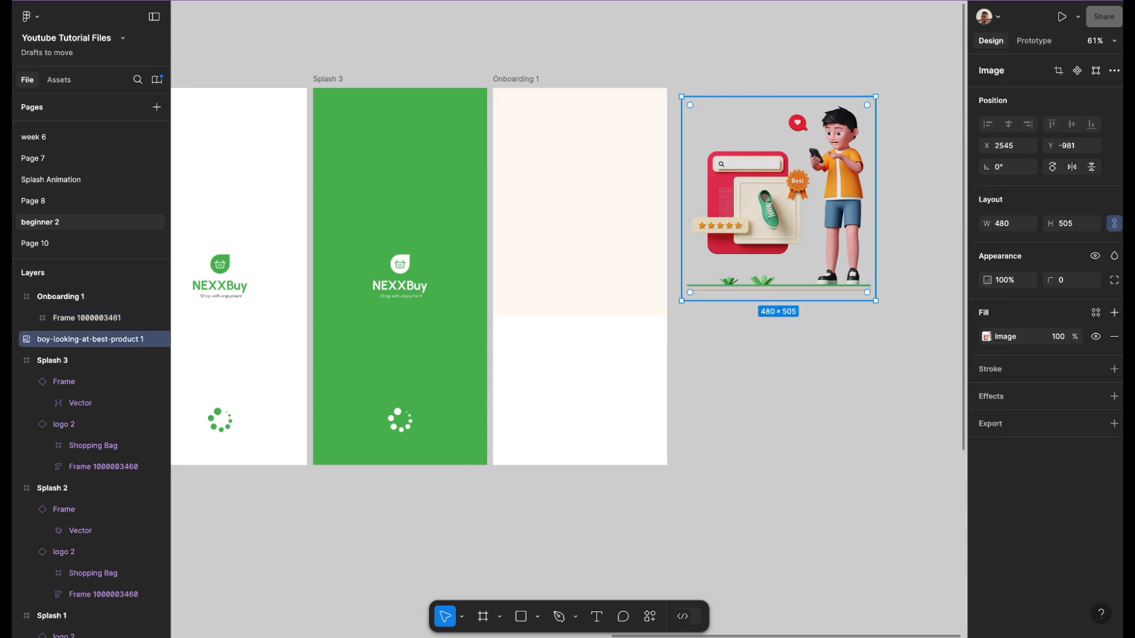
{"action": "key", "text": "super+x"}
{"action": "left_click", "coordinate": [580, 202]}
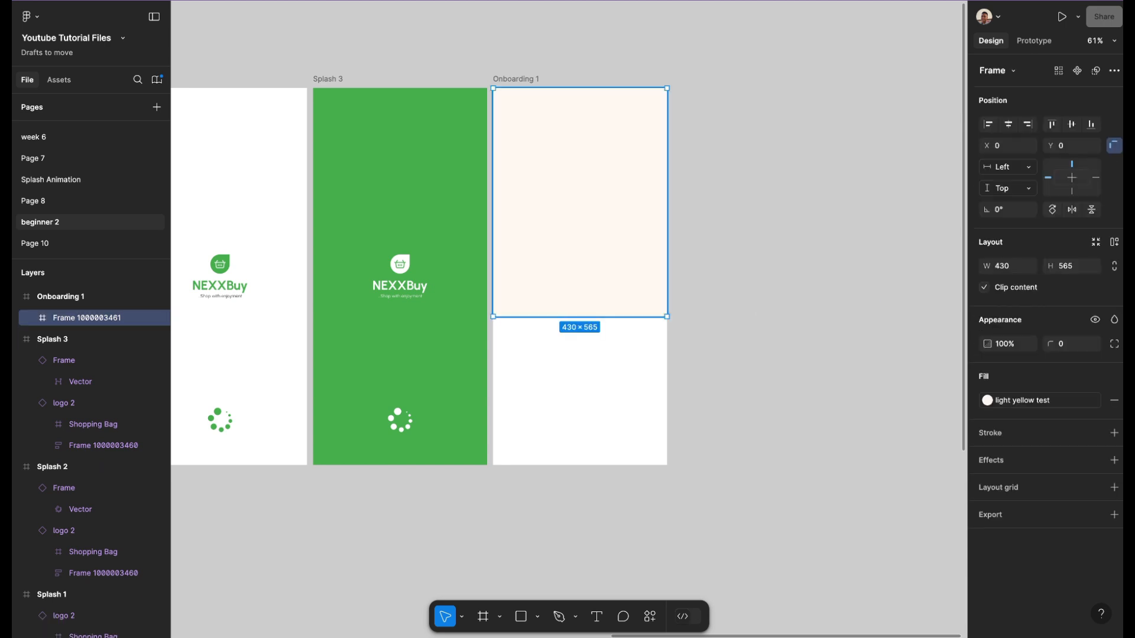
{"action": "key", "text": "super+v"}
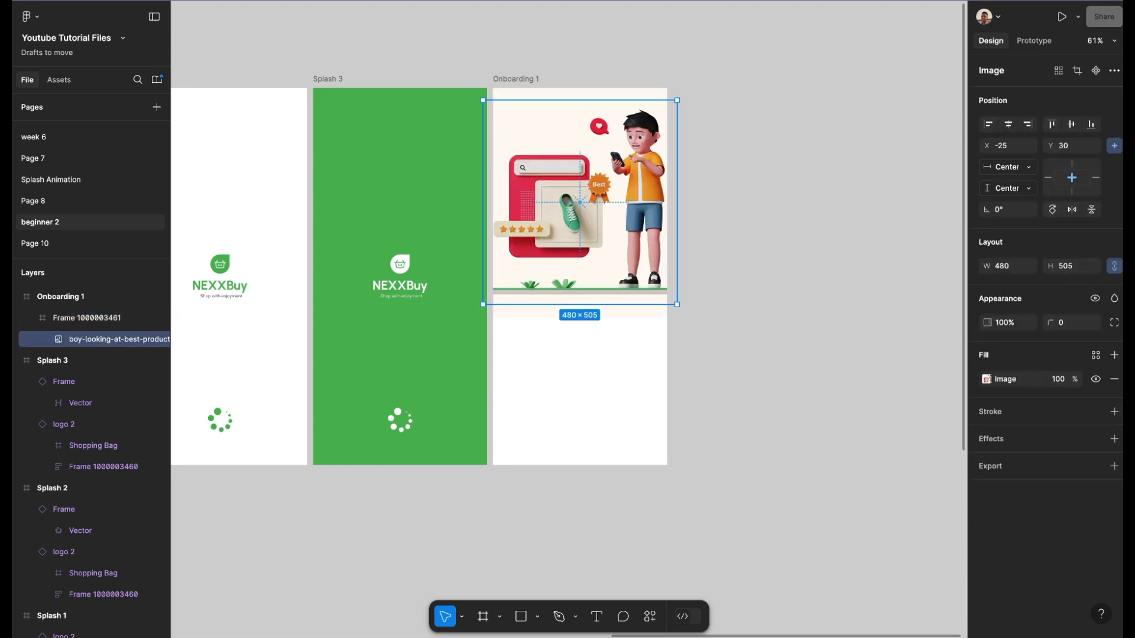
- Scale the illustration proportionally to about 436 × 459 and center it horizontally in the light yellow frame
{"action": "left_click_drag", "start_coordinate": [677, 305], "coordinate": [660, 286]}
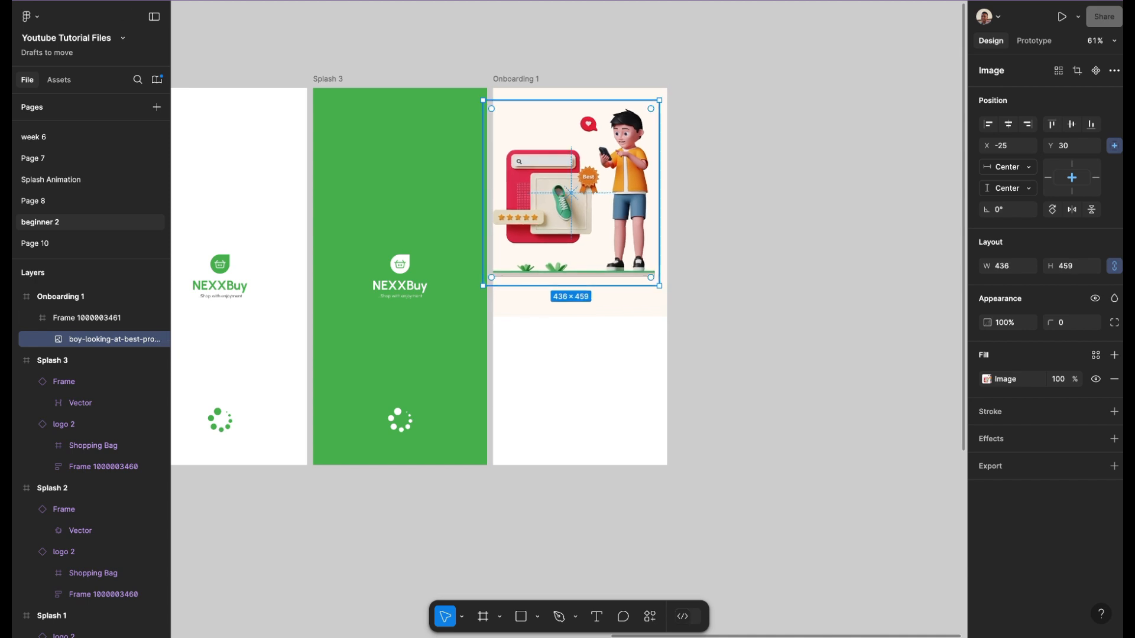
{"action": "left_click", "coordinate": [1008, 125]}
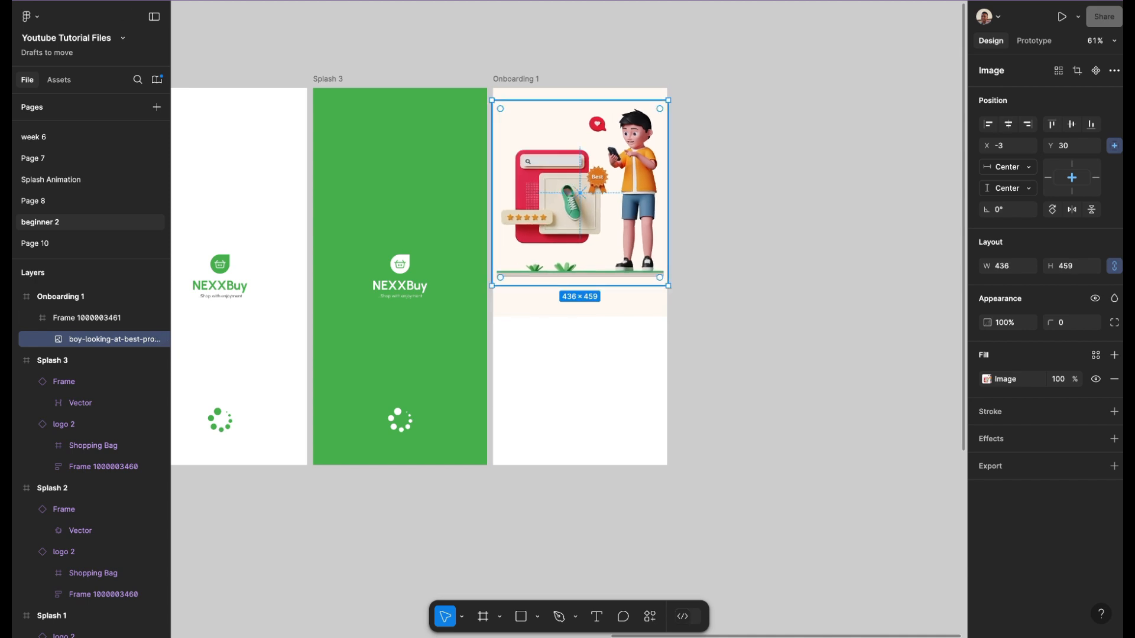
- Move the boy illustration down inside the light yellow frame to Y 119 so its ground line sits near the frame's bottom edge
{"action": "left_click_drag", "start_coordinate": [580, 193], "coordinate": [580, 220]}
{"action": "key", "text": "Down"}
{"action": "key", "text": "Down"}
{"action": "key", "text": "Down"}
{"action": "key", "text": "Down"}
{"action": "key", "text": "Down"}
{"action": "key", "text": "Down"}
{"action": "key", "text": "Down"}
{"action": "key", "text": "Down"}
{"action": "key", "text": "Down"}
{"action": "key", "text": "Down"}
{"action": "key", "text": "Down"}
{"action": "key", "text": "Down"}
{"action": "key", "text": "Down"}
{"action": "key", "text": "Down"}
{"action": "key", "text": "Down"}
{"action": "key", "text": "Down"}
{"action": "key", "text": "Down"}
{"action": "key", "text": "Down"}
{"action": "key", "text": "Down"}
{"action": "key", "text": "Down"}
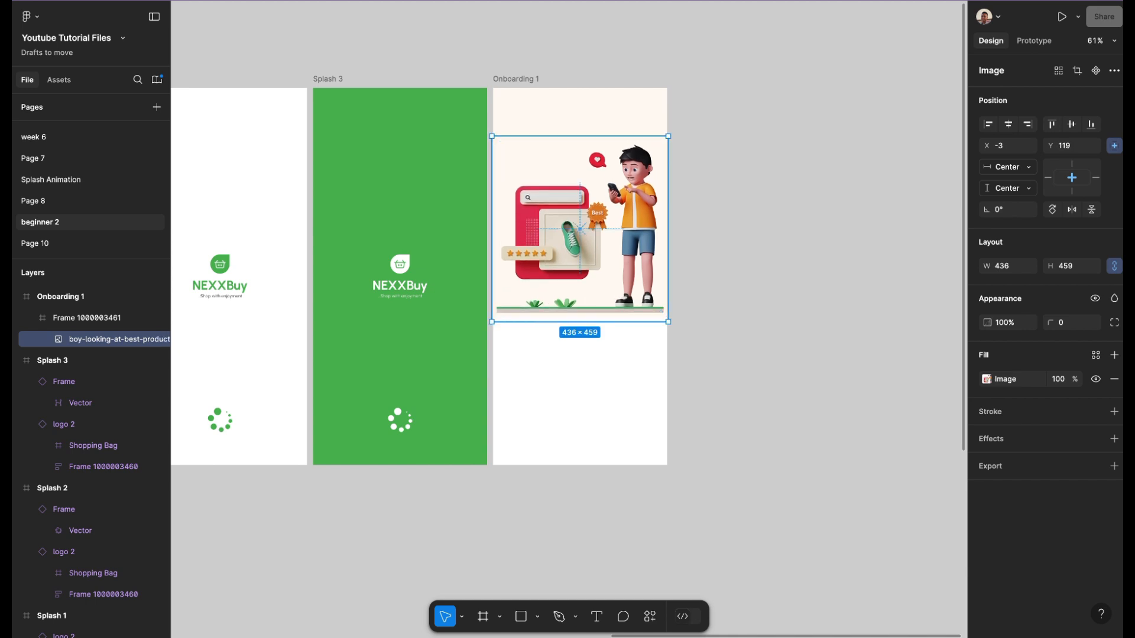
{"action": "key", "text": "Escape"}
{"action": "scroll", "coordinate": [567, 257], "scroll_direction": "down", "scroll_amount": 1}
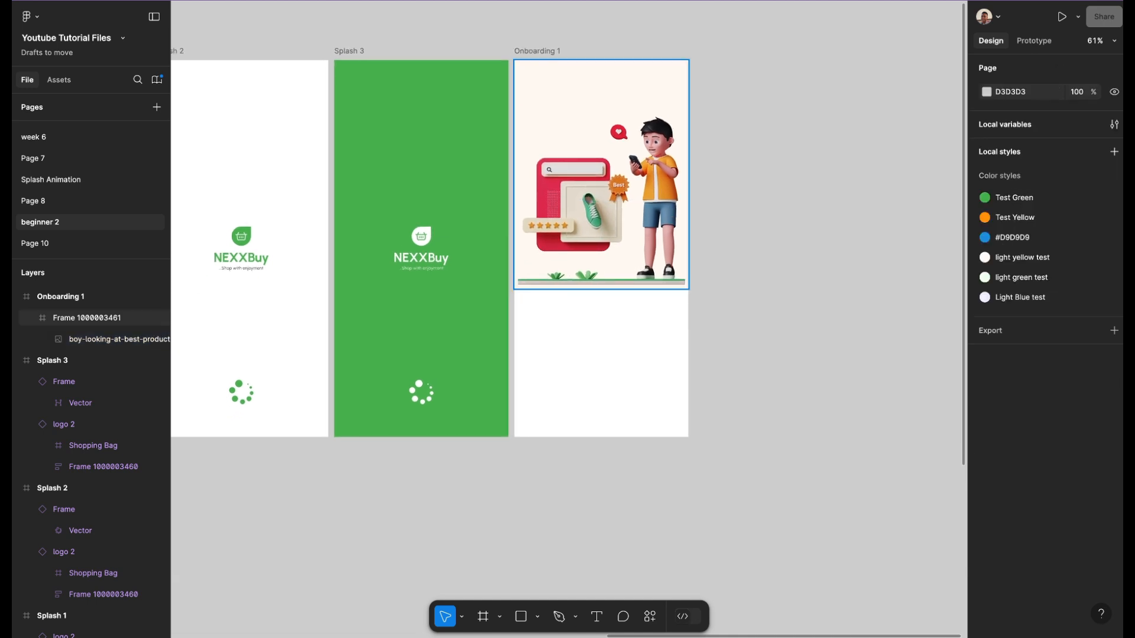
{"action": "left_click", "coordinate": [601, 176]}
{"action": "left_click", "coordinate": [768, 248]}
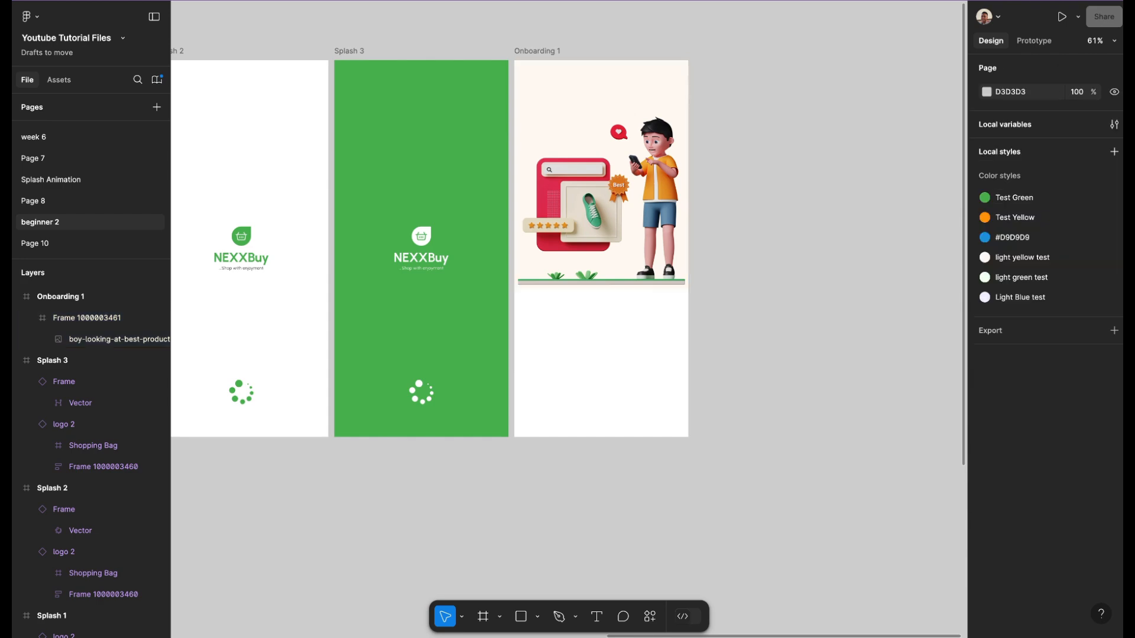
- Copy the onboarding component with the "Explore Quality Products" heading from the component sheet
{"action": "scroll", "coordinate": [753, 300], "scroll_direction": "down", "scroll_amount": 2}
{"action": "scroll", "coordinate": [754, 300], "scroll_direction": "left", "scroll_amount": 1}
{"action": "scroll", "coordinate": [754, 301], "scroll_direction": "left", "scroll_amount": 1}
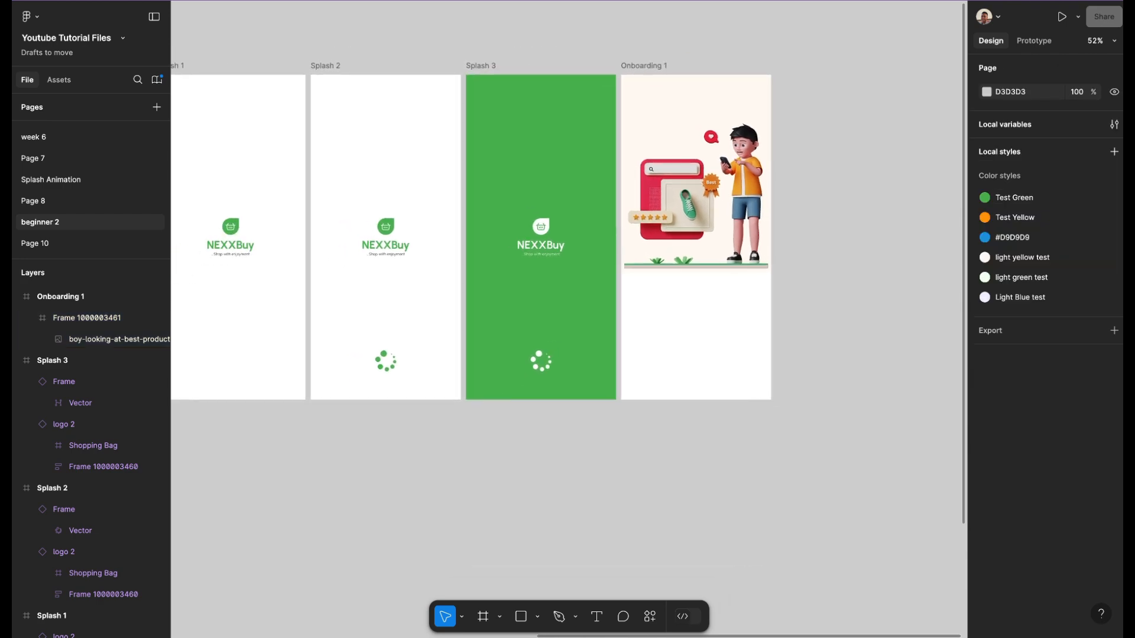
{"action": "scroll", "coordinate": [459, 248], "scroll_direction": "left", "scroll_amount": 6}
{"action": "scroll", "coordinate": [459, 249], "scroll_direction": "down", "scroll_amount": 5}
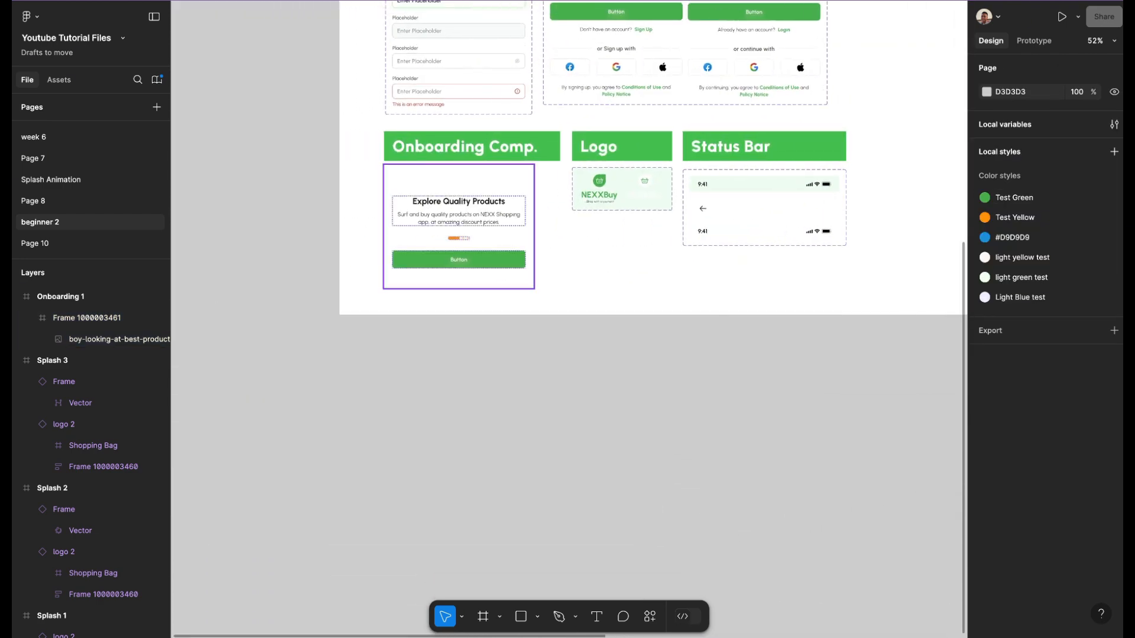
{"action": "left_click", "coordinate": [459, 230]}
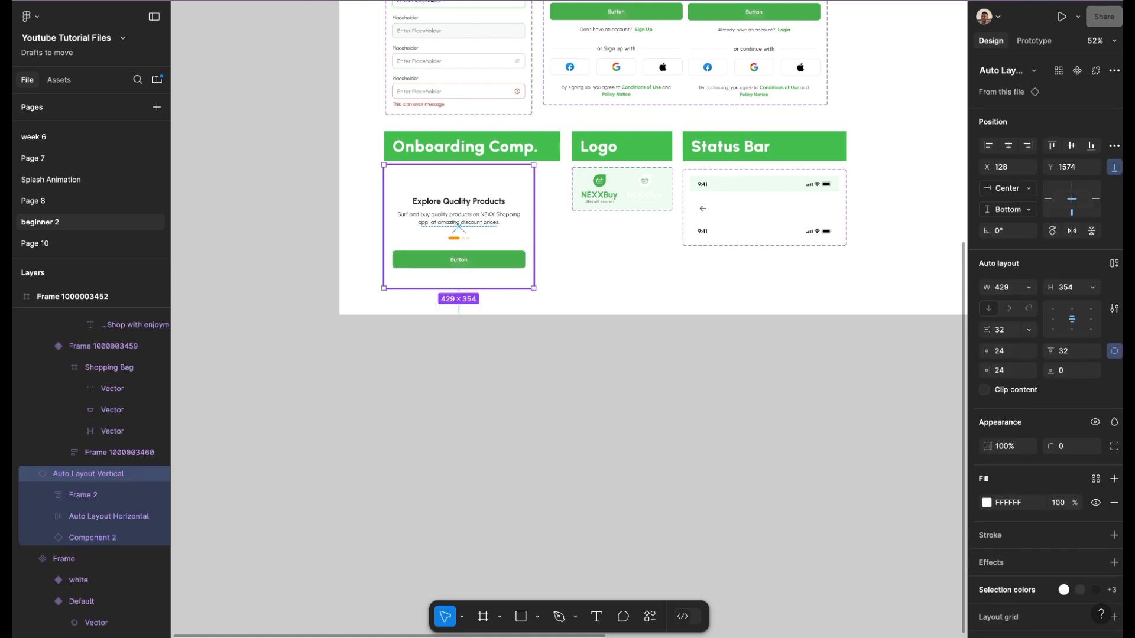
{"action": "scroll", "coordinate": [459, 231], "scroll_direction": "right", "scroll_amount": 2}
{"action": "scroll", "coordinate": [459, 230], "scroll_direction": "up", "scroll_amount": 2}
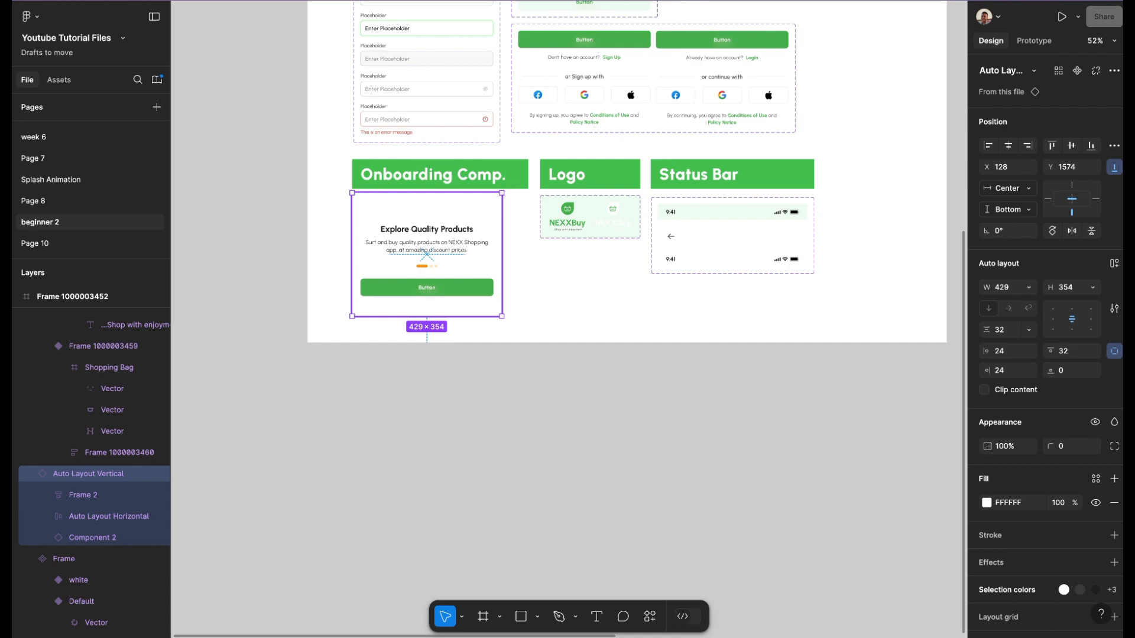
{"action": "right_click", "coordinate": [438, 249]}
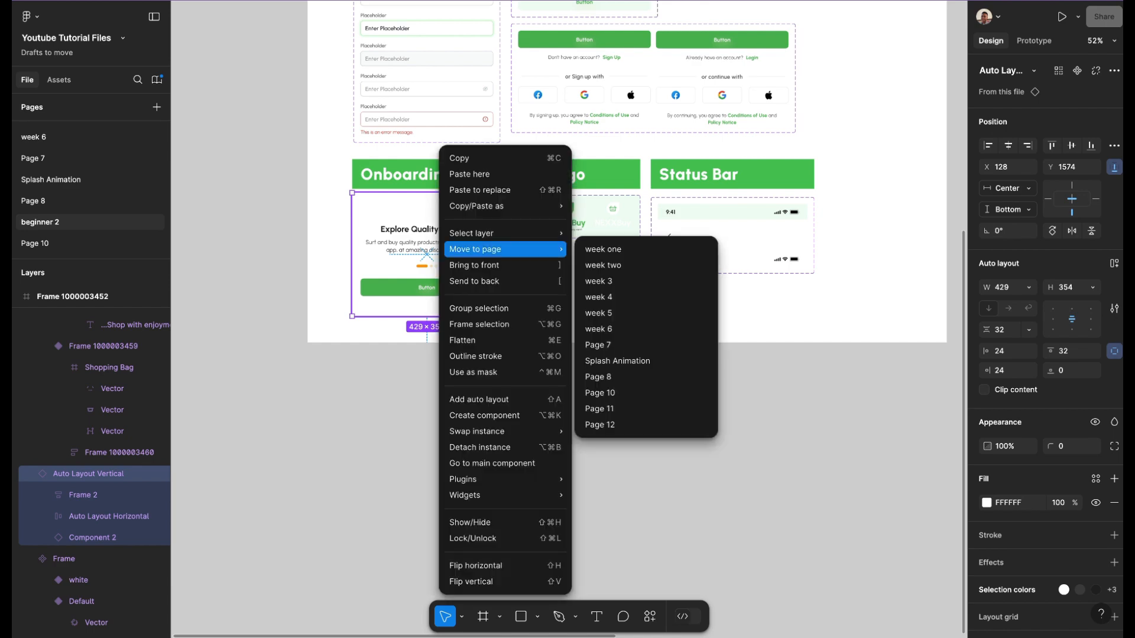
{"action": "left_click", "coordinate": [459, 159]}
- Paste the onboarding component into the Onboarding 1 frame and align it to the horizontal center and bottom
{"action": "scroll", "coordinate": [458, 159], "scroll_direction": "right", "scroll_amount": 8}
{"action": "scroll", "coordinate": [458, 159], "scroll_direction": "up", "scroll_amount": 3}
{"action": "scroll", "coordinate": [568, 319], "scroll_direction": "right", "scroll_amount": 12}
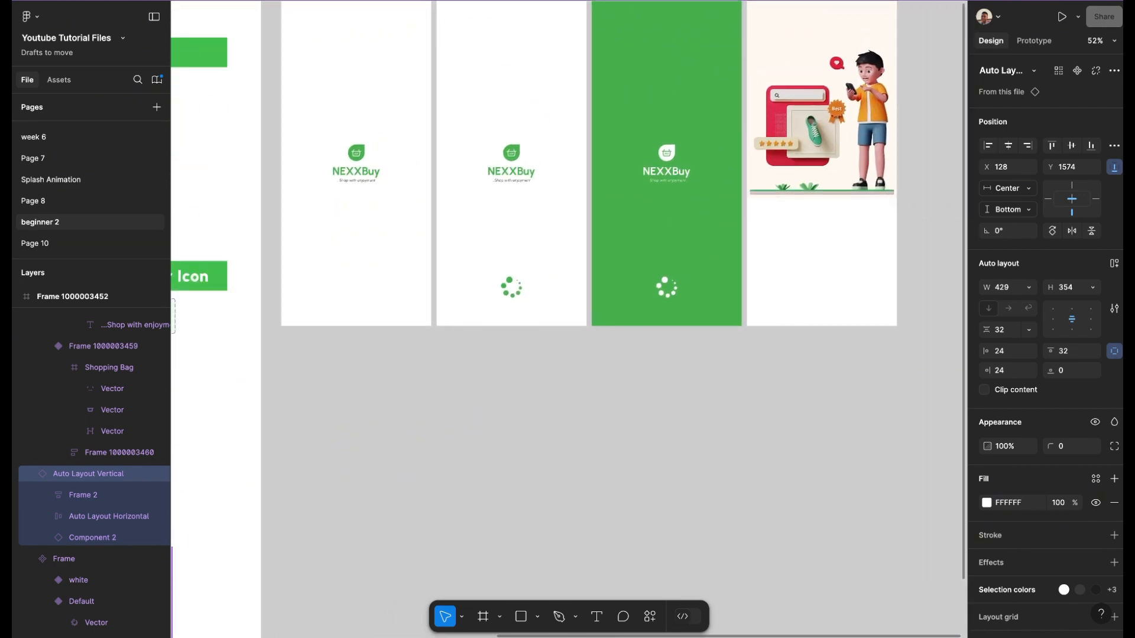
{"action": "scroll", "coordinate": [568, 319], "scroll_direction": "up", "scroll_amount": 6}
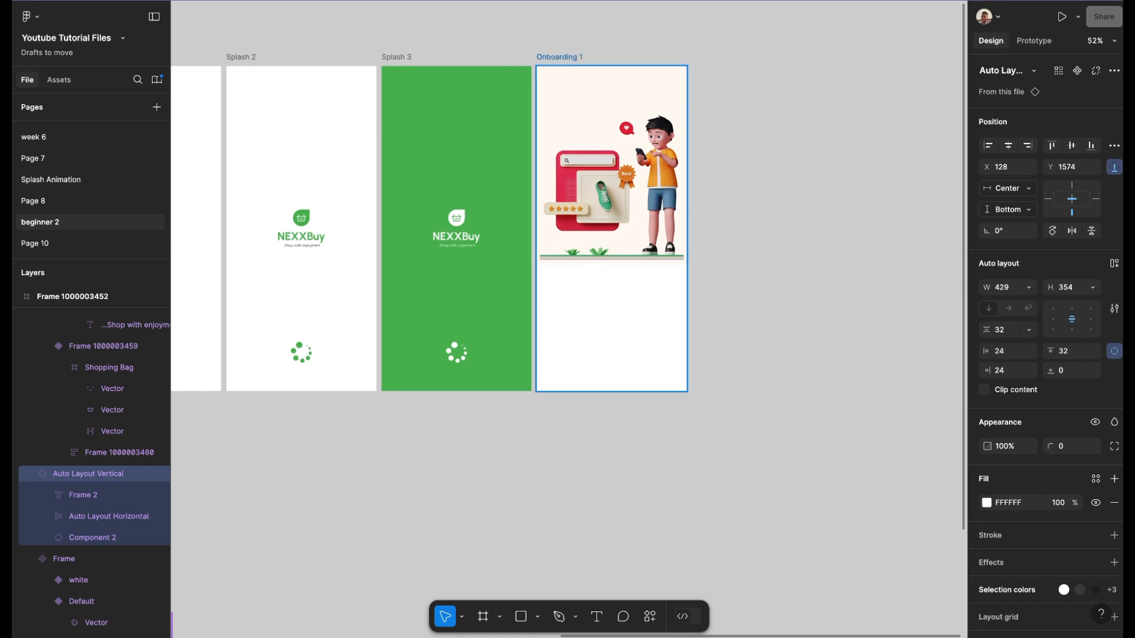
{"action": "left_click", "coordinate": [560, 58]}
{"action": "key", "text": "ctrl+v"}
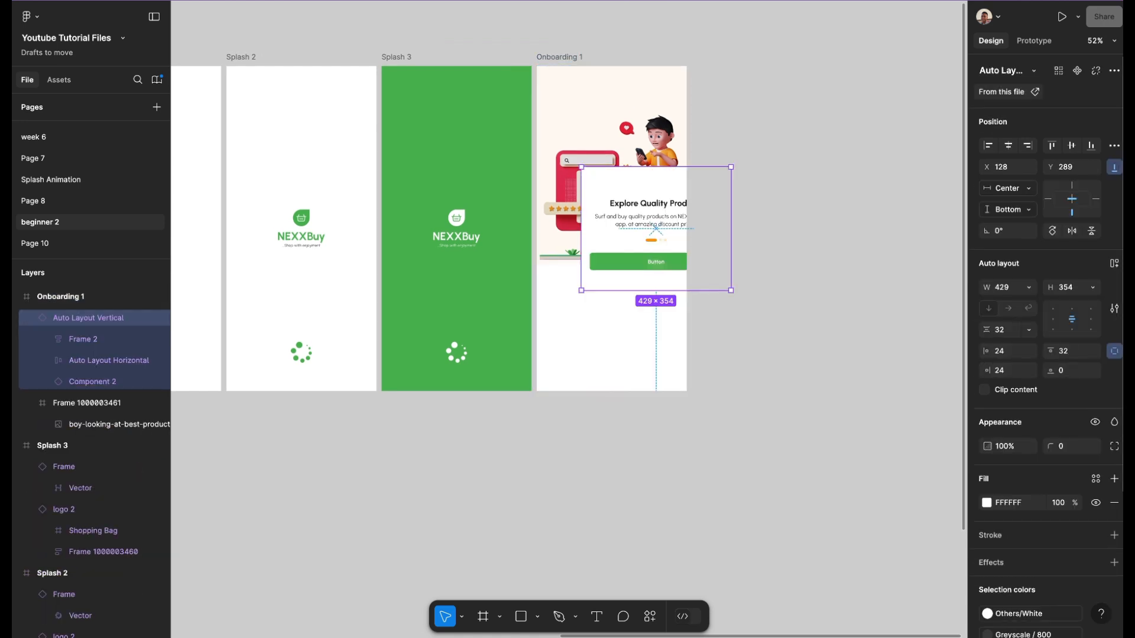
{"action": "left_click", "coordinate": [1008, 146]}
{"action": "left_click", "coordinate": [1092, 145]}
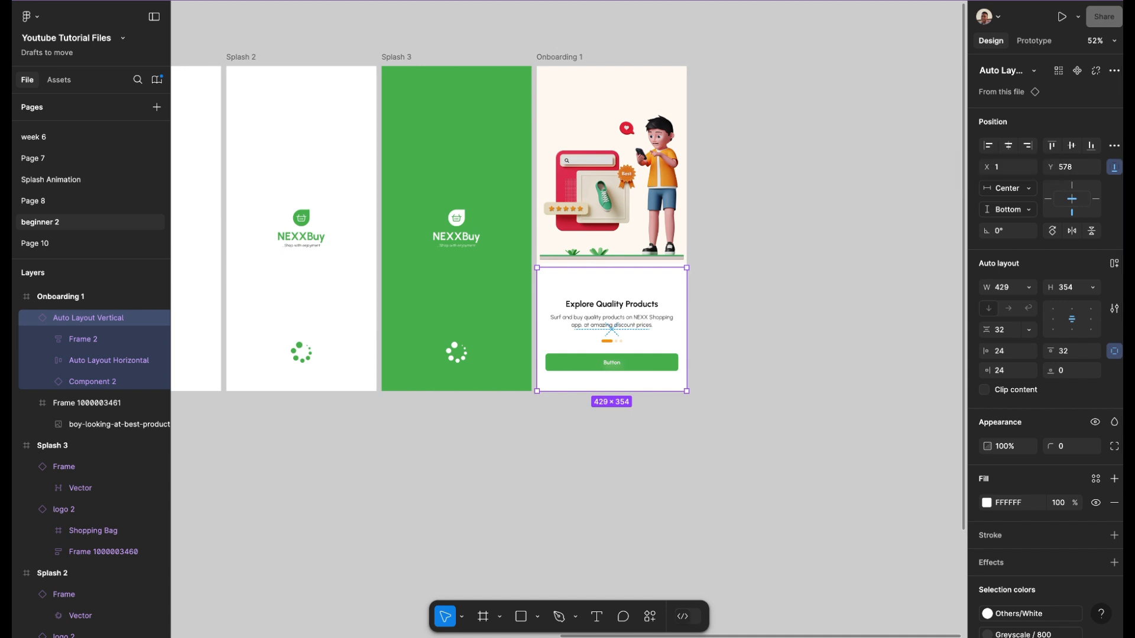
{"action": "key", "text": "Escape"}
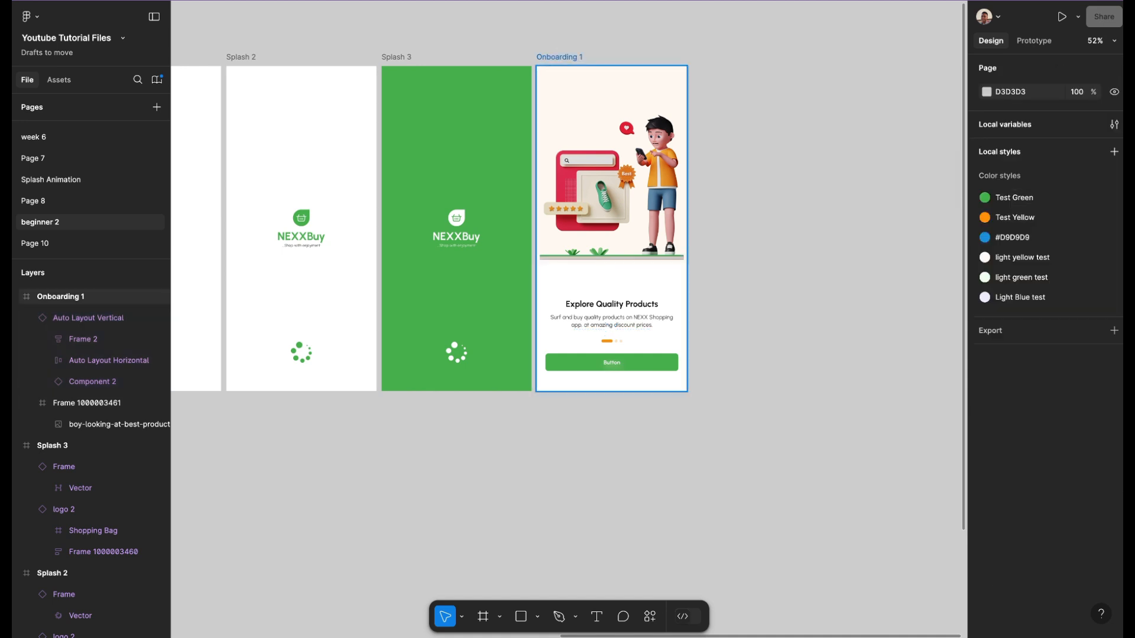
- Add a layout grid to Onboarding 1, change it to columns and set the count to 4
{"action": "left_click", "coordinate": [612, 325]}
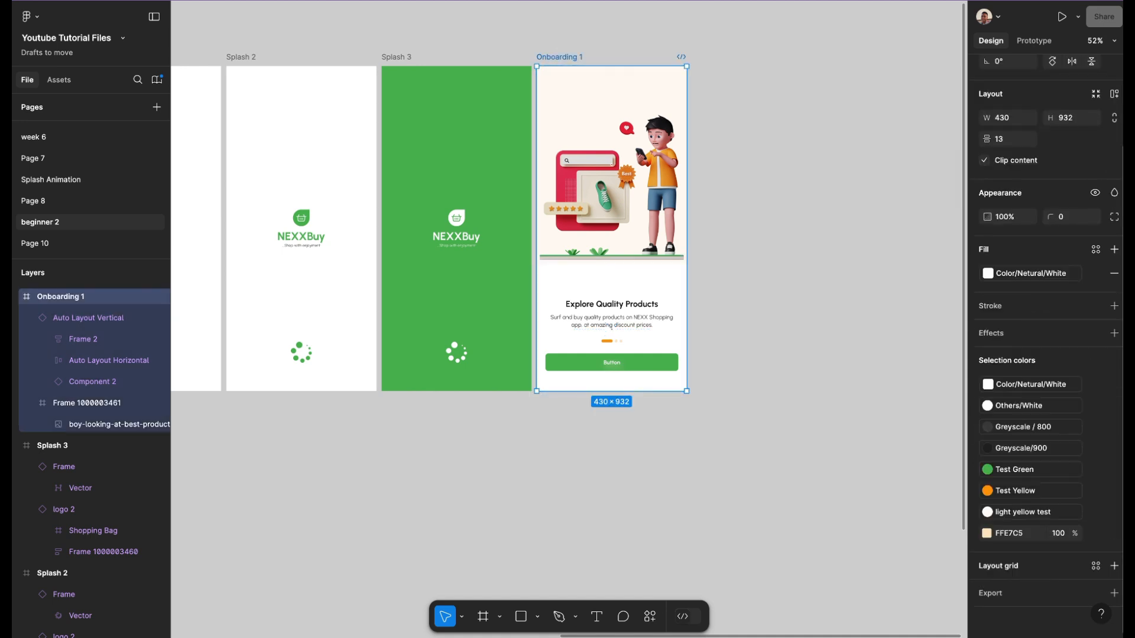
{"action": "left_click", "coordinate": [1115, 566]}
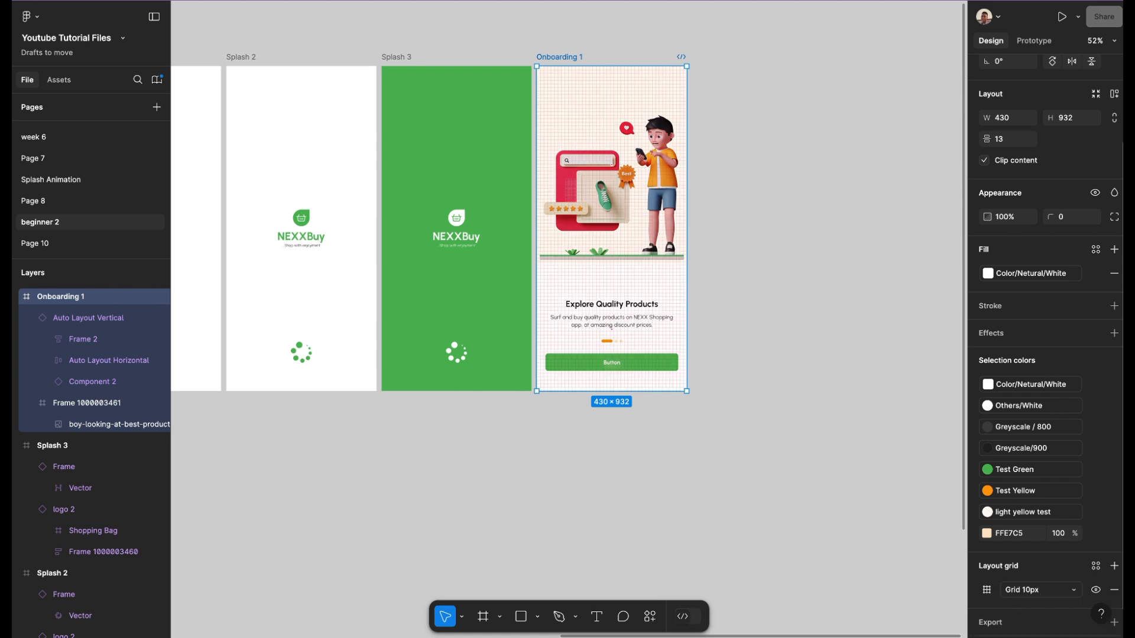
{"action": "left_click", "coordinate": [987, 590]}
{"action": "left_click", "coordinate": [846, 563]}
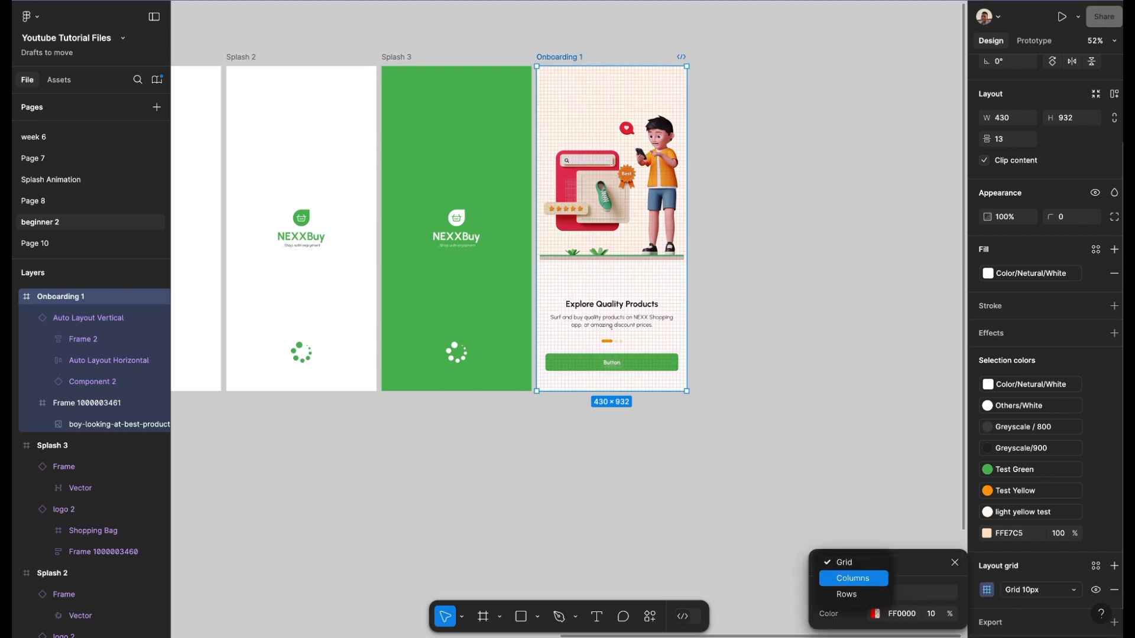
{"action": "left_click", "coordinate": [851, 510]}
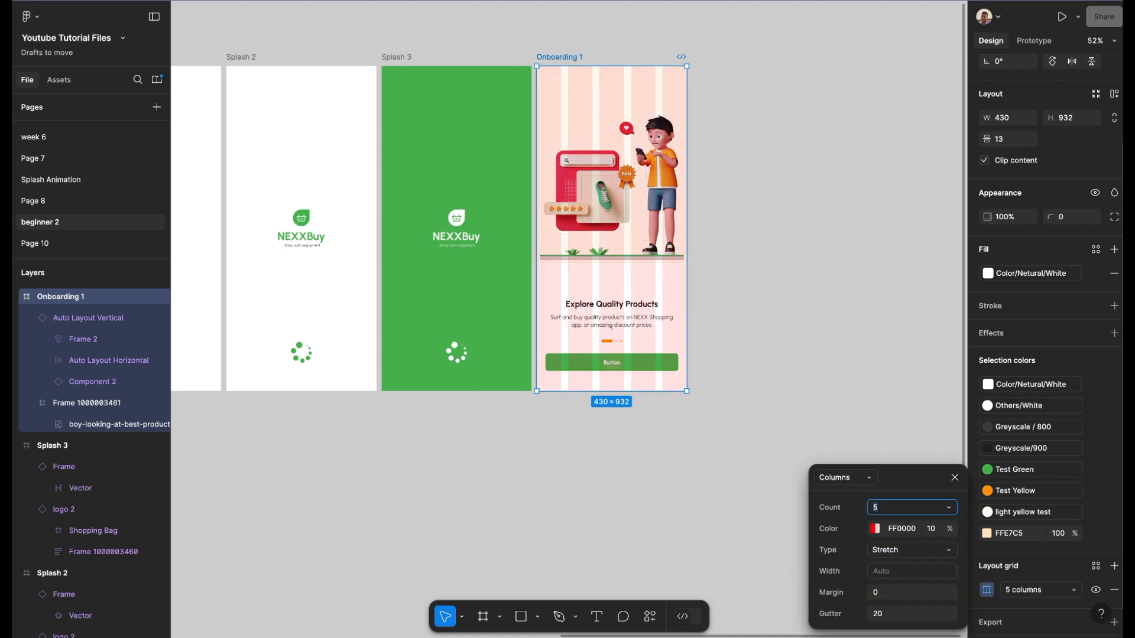
{"action": "type", "text": "4"}
{"action": "key", "text": "Return"}
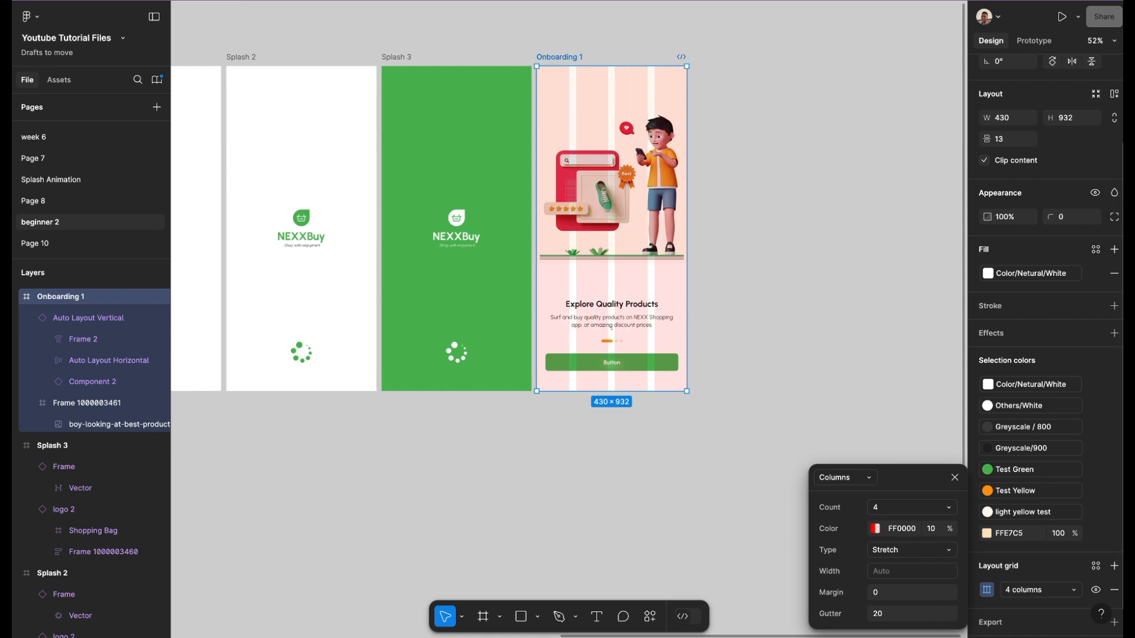
{"action": "left_click", "coordinate": [763, 249]}
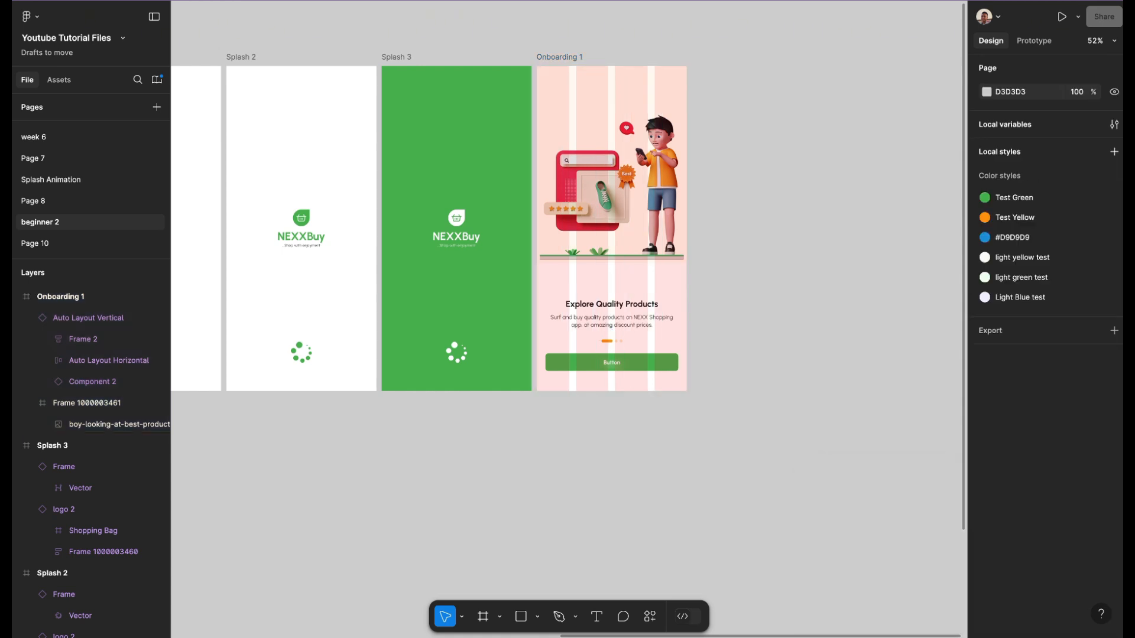
- Hide the 4-column layout grid on the Onboarding 1 frame
{"action": "left_click", "coordinate": [560, 57]}
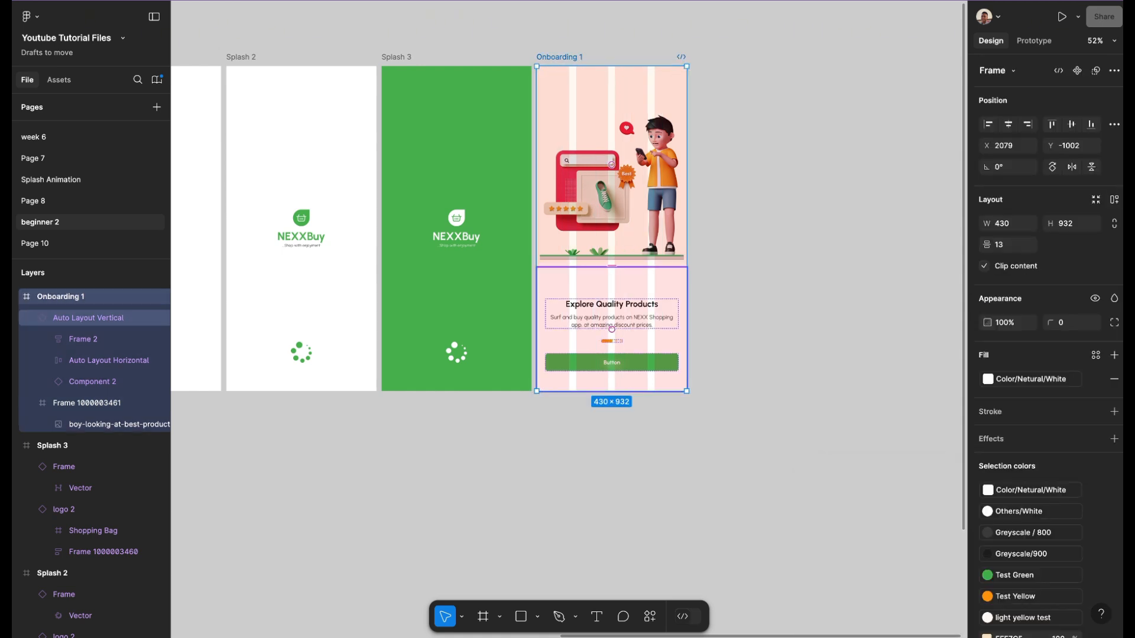
{"action": "scroll", "coordinate": [625, 200], "scroll_direction": "up", "scroll_amount": 5}
{"action": "scroll", "coordinate": [625, 201], "scroll_direction": "up", "scroll_amount": 3}
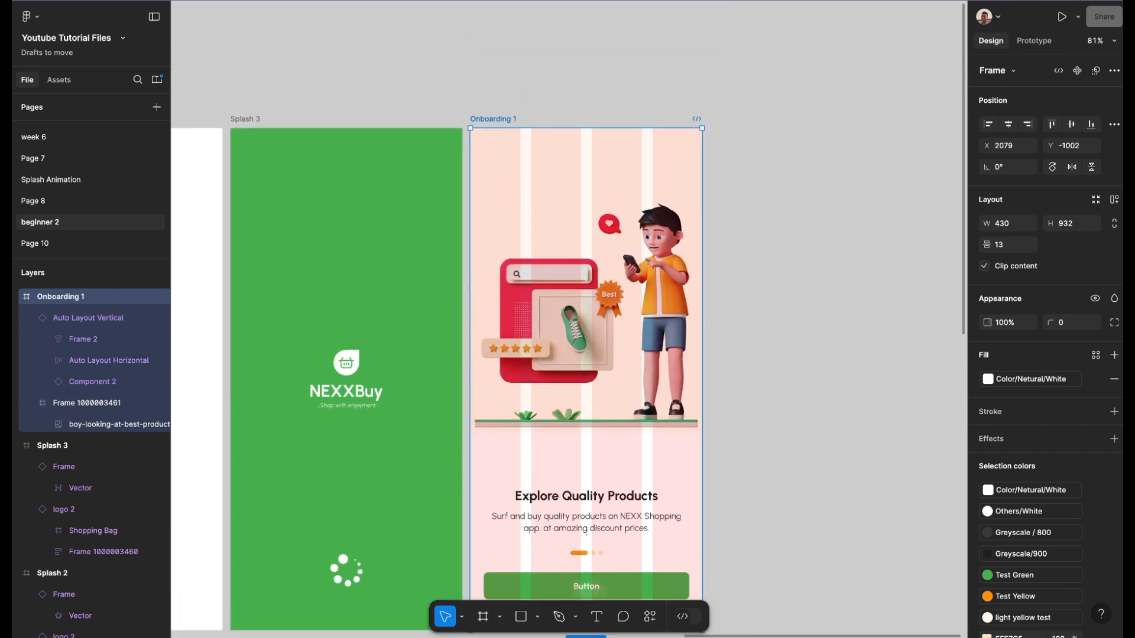
{"action": "scroll", "coordinate": [1032, 408], "scroll_direction": "down", "scroll_amount": 3}
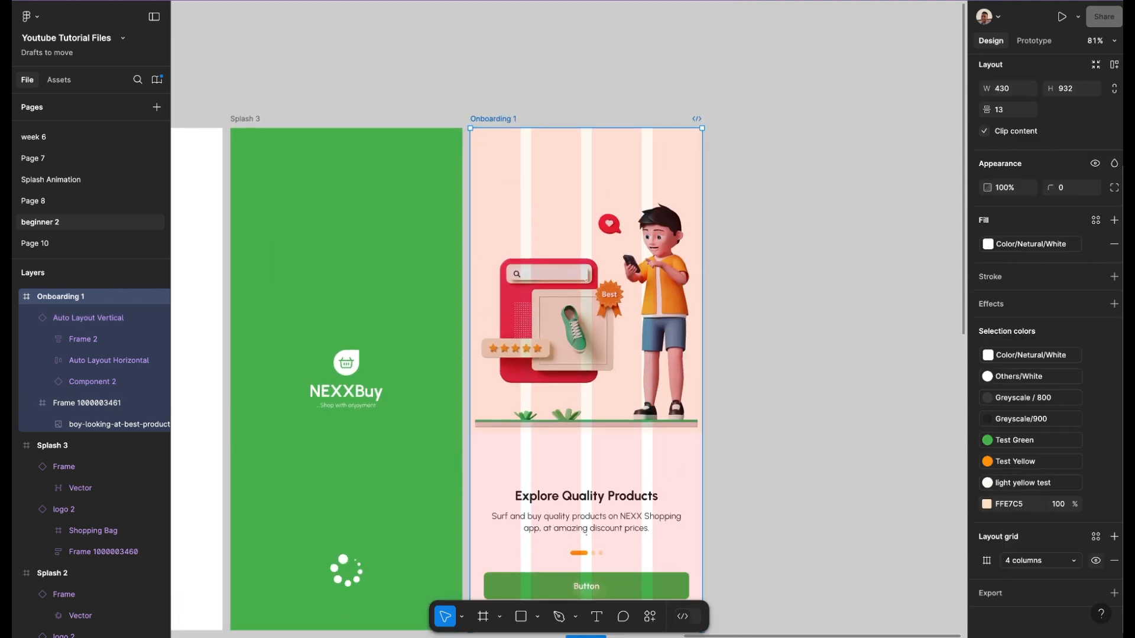
{"action": "left_click", "coordinate": [1095, 561]}
{"action": "left_click", "coordinate": [795, 378]}
{"action": "scroll", "coordinate": [769, 367], "scroll_direction": "down", "scroll_amount": 3}
{"action": "scroll", "coordinate": [685, 354], "scroll_direction": "up", "scroll_amount": 1}
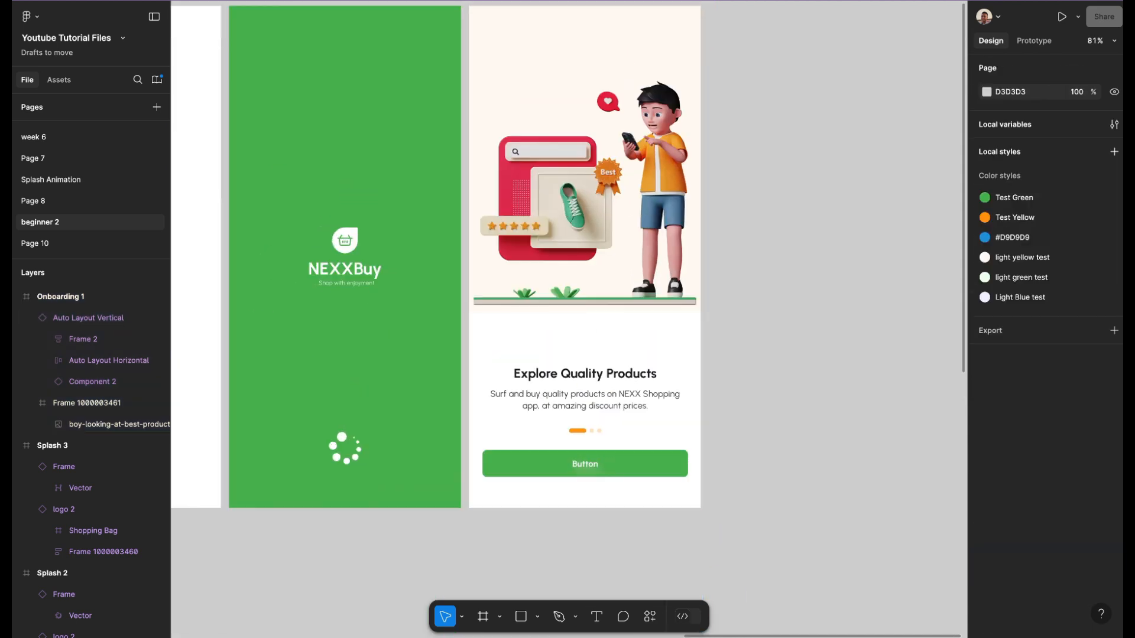
- Detach the instance of the text-and-button component in the lower part of Onboarding 1
{"action": "scroll", "coordinate": [568, 414], "scroll_direction": "up", "scroll_amount": 1}
{"action": "left_click", "coordinate": [568, 451]}
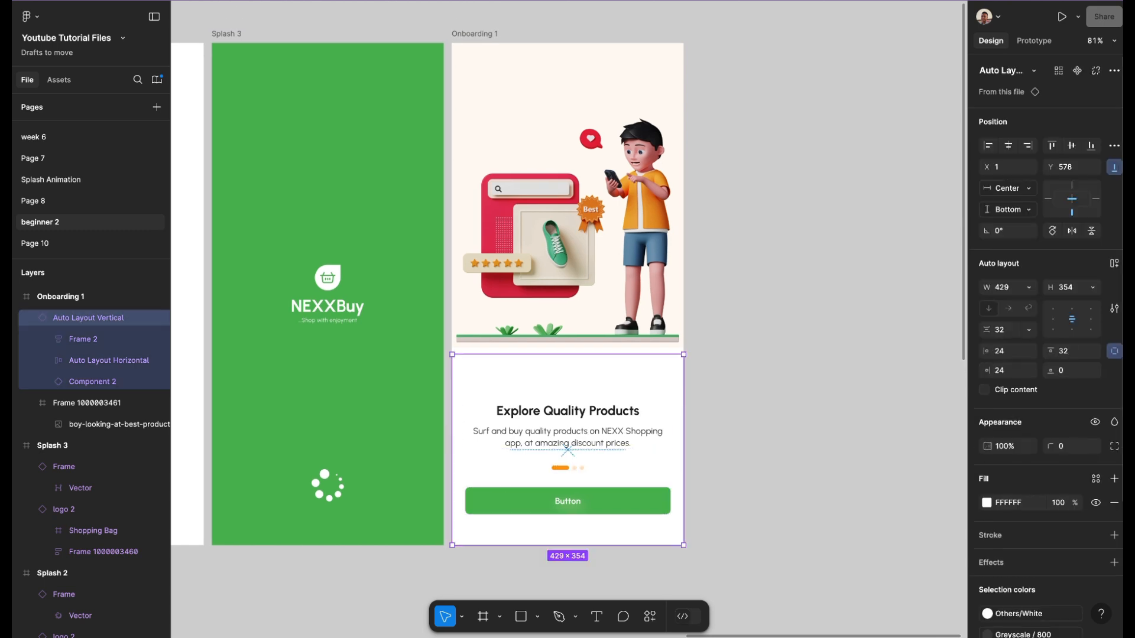
{"action": "left_click", "coordinate": [1095, 70]}
{"action": "left_click", "coordinate": [789, 295]}
{"action": "scroll", "coordinate": [789, 296], "scroll_direction": "down", "scroll_amount": 3}
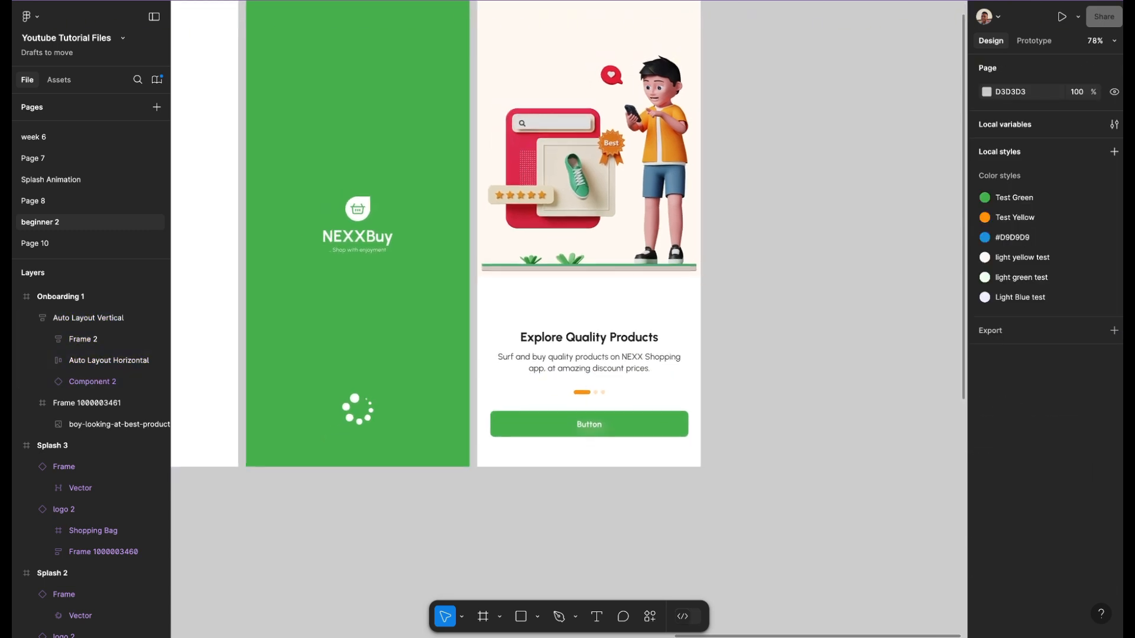
- Show the 4-column layout grid on Onboarding 1 again and remove it from the frame
{"action": "scroll", "coordinate": [591, 207], "scroll_direction": "up", "scroll_amount": 2}
{"action": "left_click", "coordinate": [499, 59]}
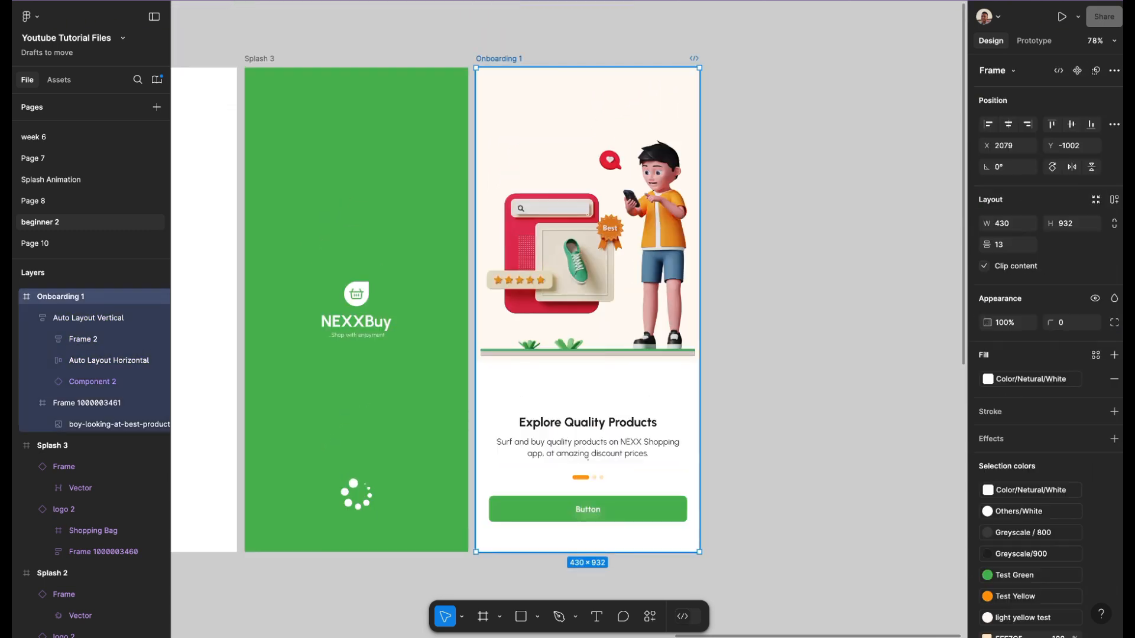
{"action": "scroll", "coordinate": [778, 200], "scroll_direction": "down", "scroll_amount": 3}
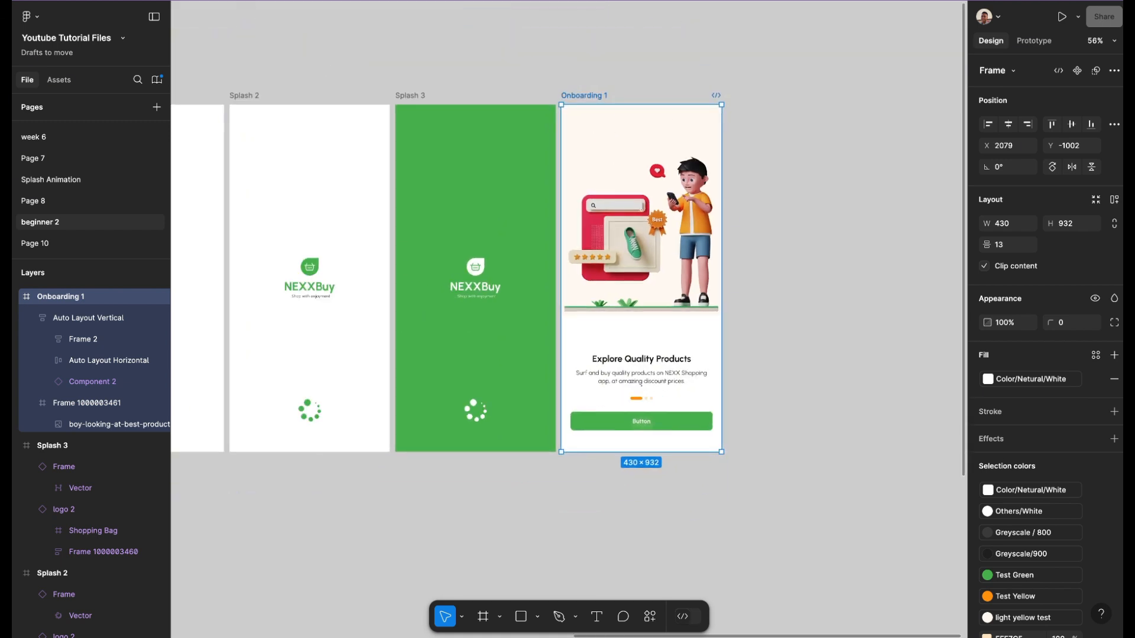
{"action": "scroll", "coordinate": [1047, 354], "scroll_direction": "down", "scroll_amount": 3}
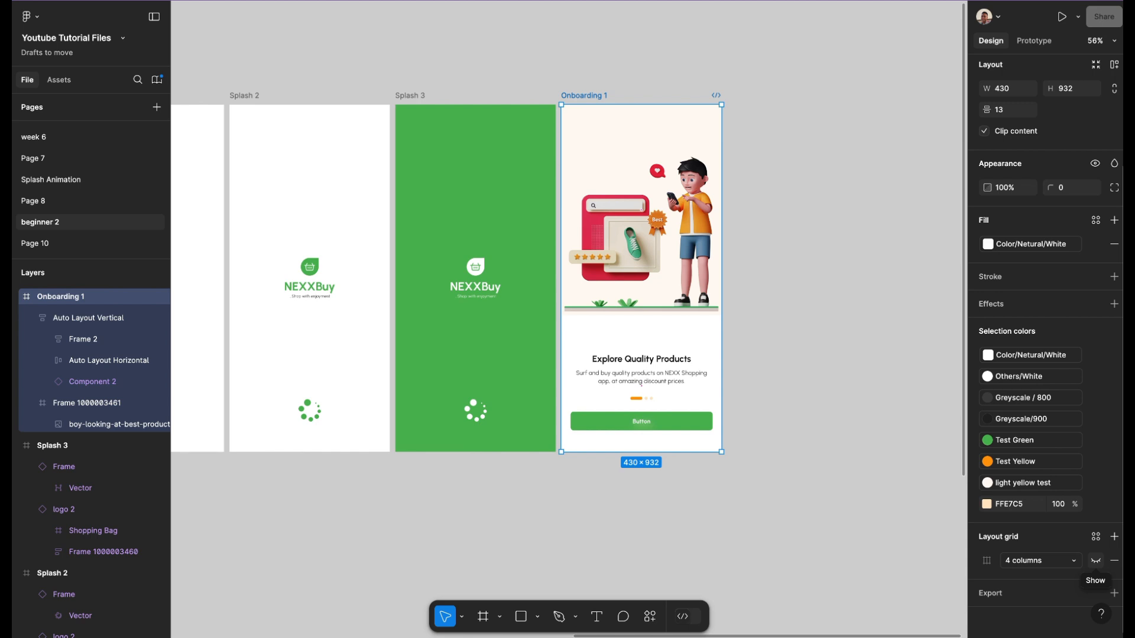
{"action": "left_click", "coordinate": [1095, 561]}
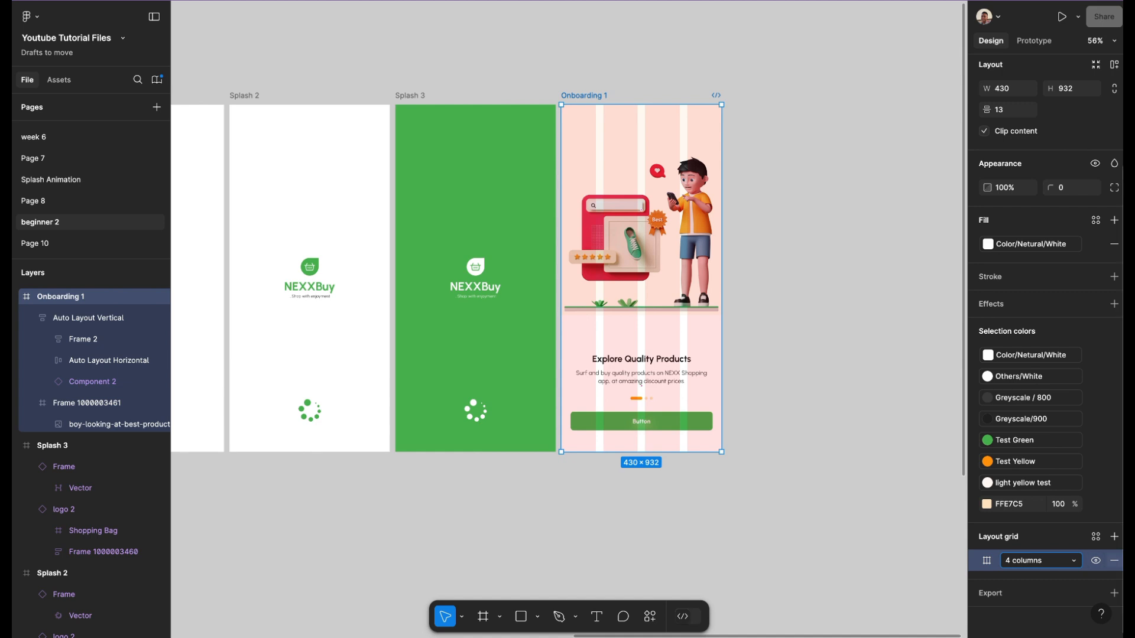
{"action": "left_click", "coordinate": [1115, 561]}
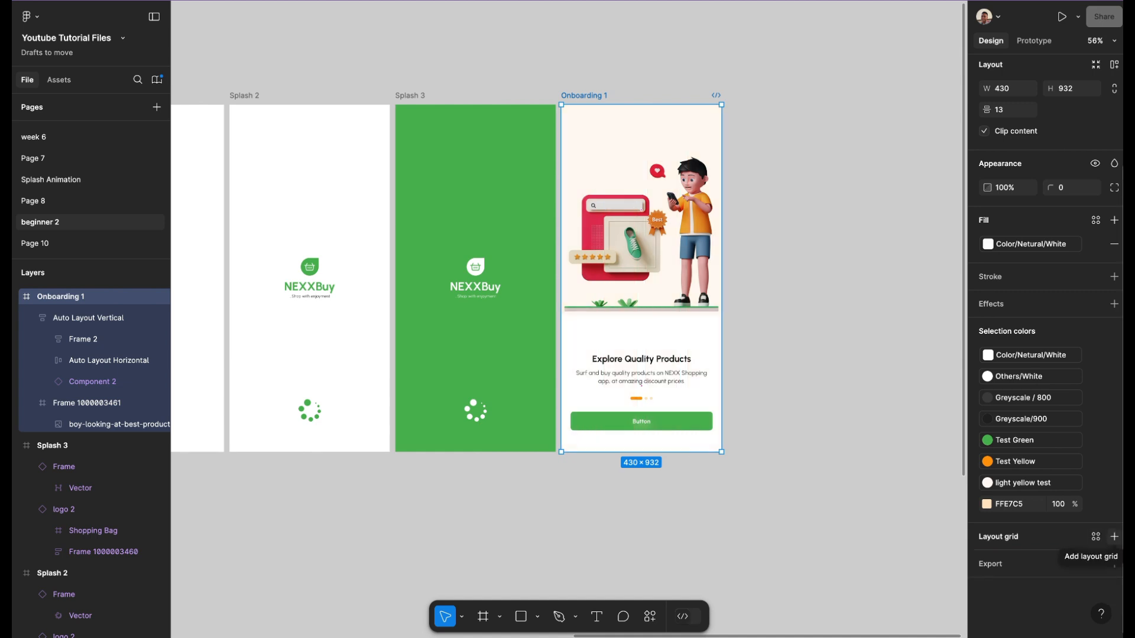
- Add a layout grid to the Onboarding 1 frame, change it to columns and set the count to 4
{"action": "left_click", "coordinate": [1115, 536]}
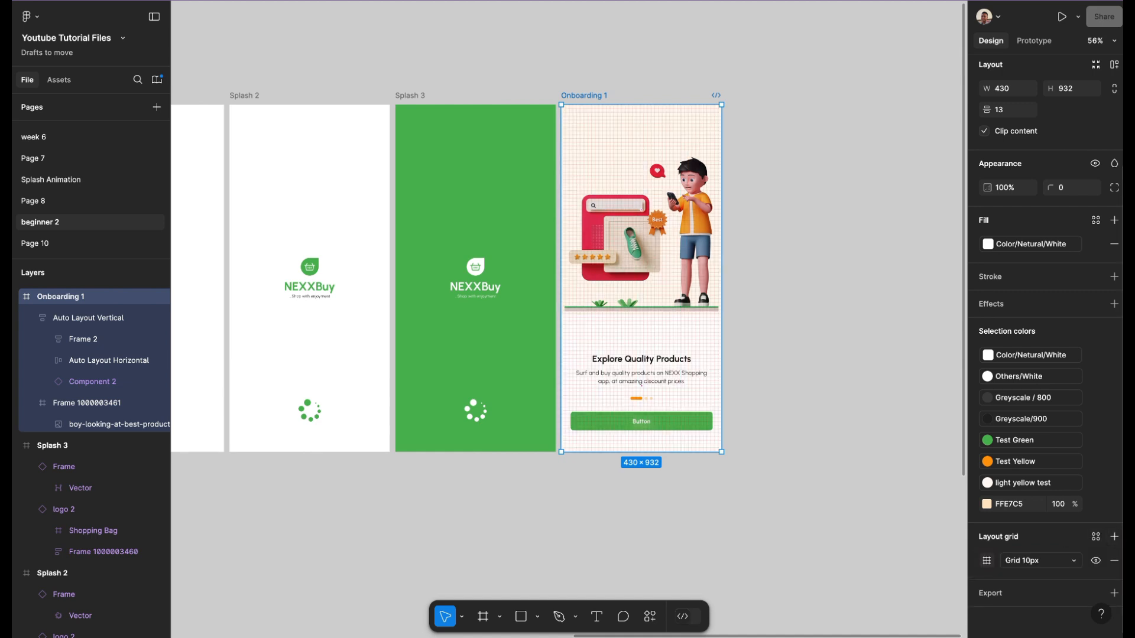
{"action": "left_click", "coordinate": [987, 560]}
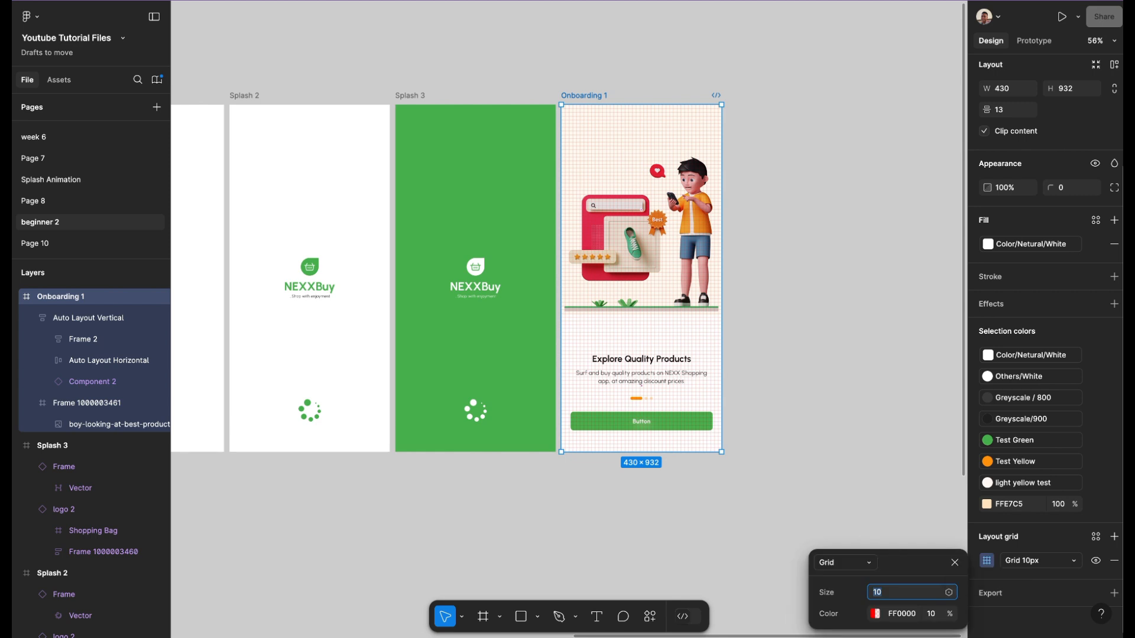
{"action": "left_click", "coordinate": [845, 562]}
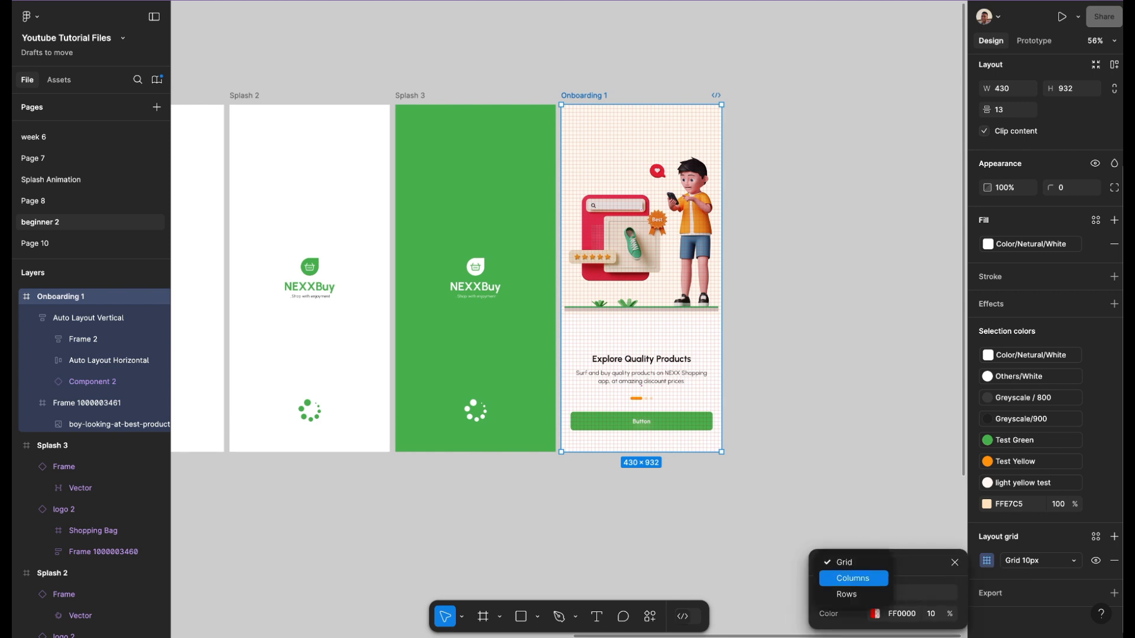
{"action": "left_click", "coordinate": [853, 578]}
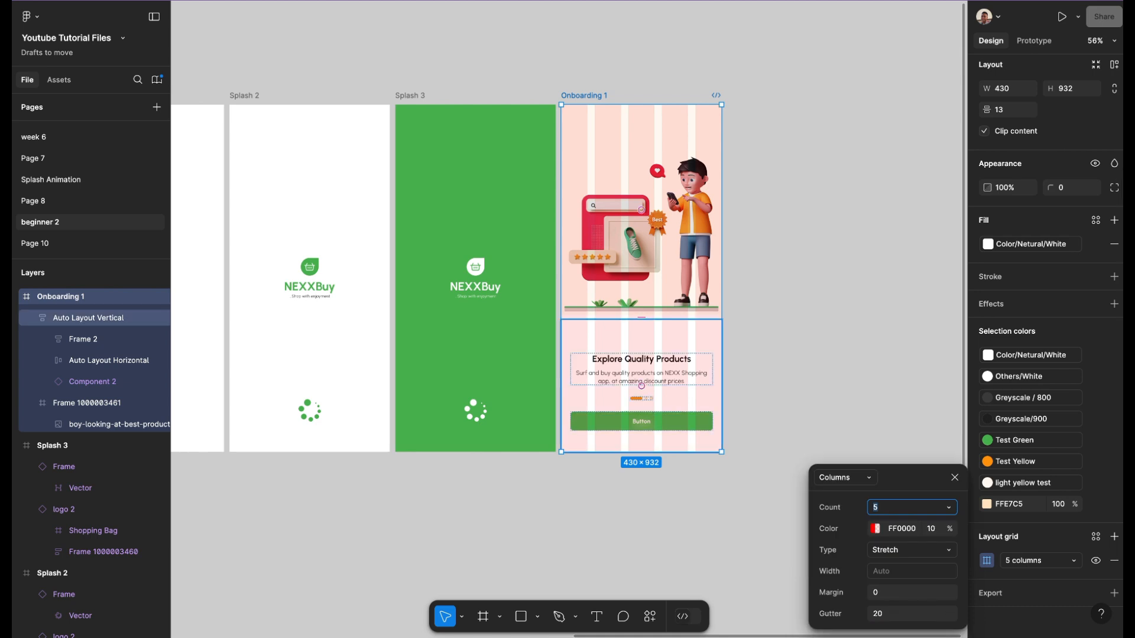
{"action": "scroll", "coordinate": [716, 388], "scroll_direction": "up", "scroll_amount": 5}
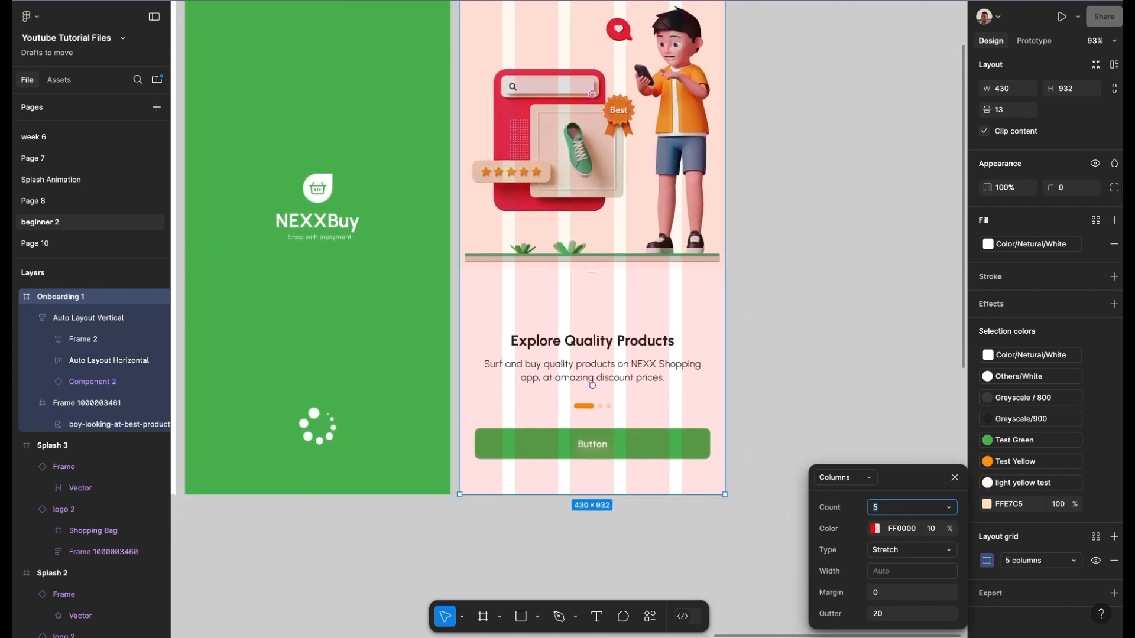
{"action": "scroll", "coordinate": [659, 303], "scroll_direction": "up", "scroll_amount": 2}
{"action": "scroll", "coordinate": [659, 304], "scroll_direction": "down", "scroll_amount": 1}
{"action": "scroll", "coordinate": [659, 304], "scroll_direction": "up", "scroll_amount": 1}
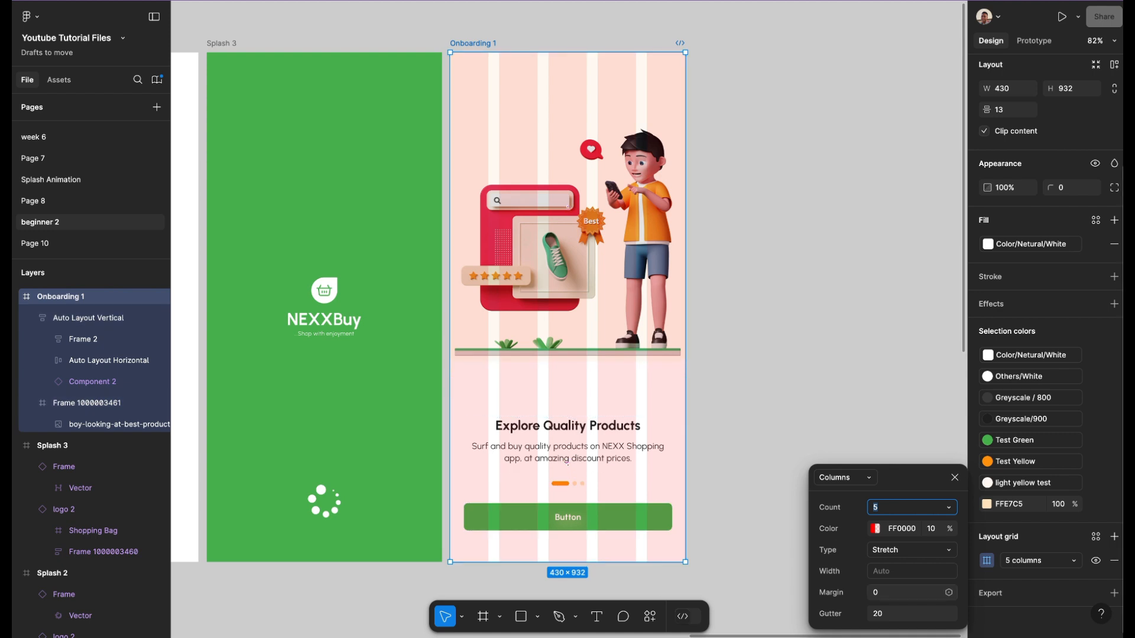
{"action": "type", "text": "4"}
{"action": "key", "text": "Return"}
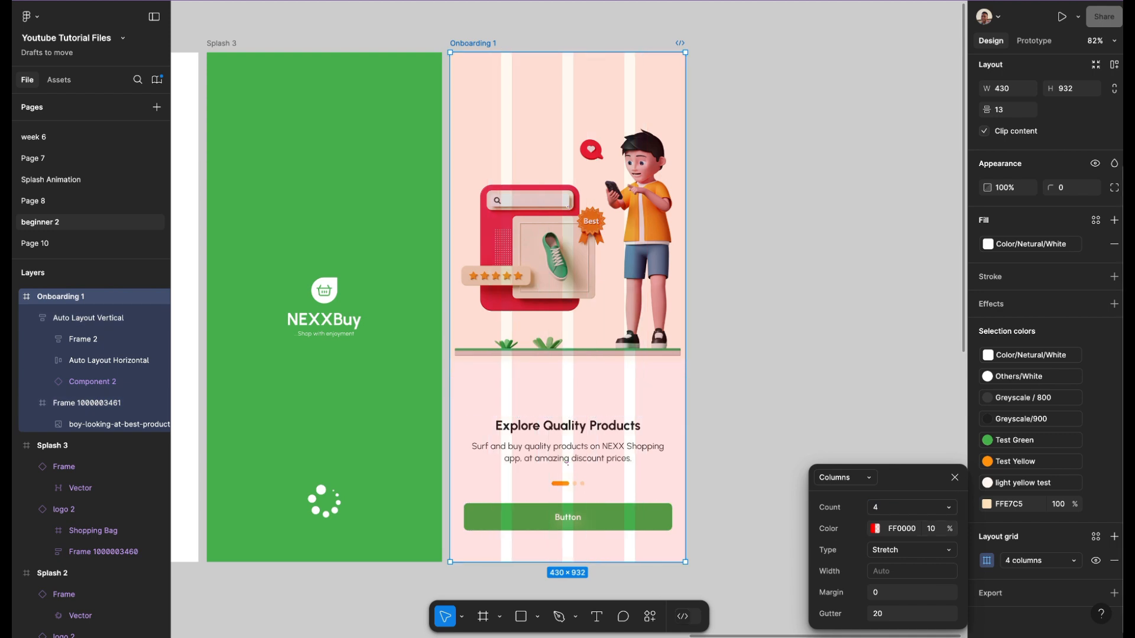
- Set the margin of the Onboarding 1 column grid to 20 and close the grid settings
{"action": "left_click", "coordinate": [910, 592]}
{"action": "type", "text": "20"}
{"action": "key", "text": "Return"}
{"action": "scroll", "coordinate": [603, 491], "scroll_direction": "down", "scroll_amount": 3}
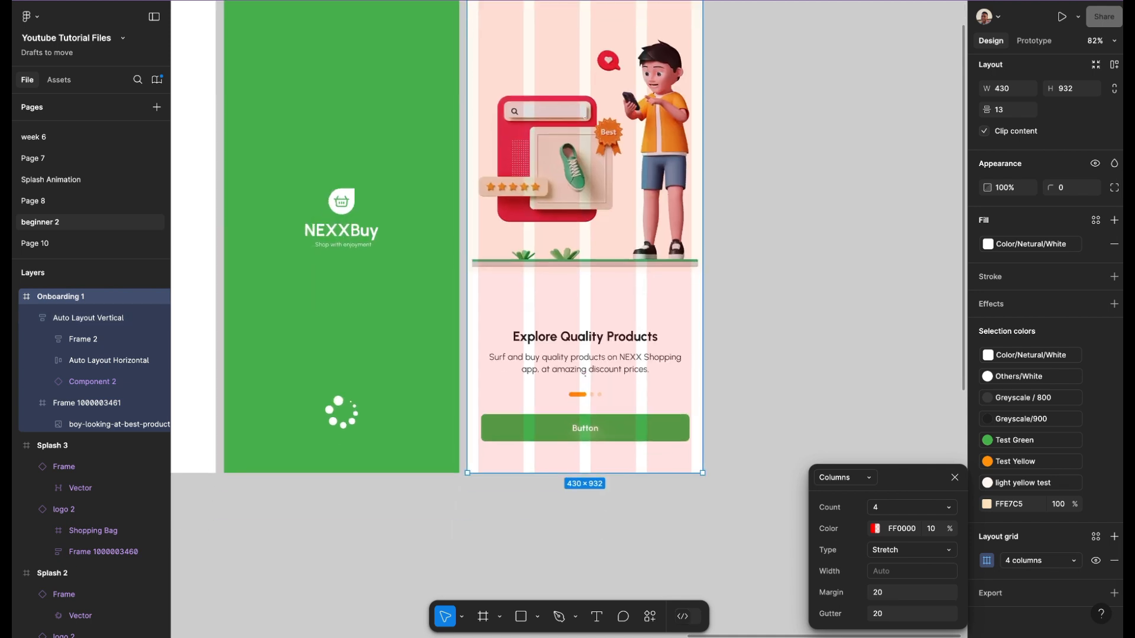
{"action": "left_click", "coordinate": [603, 492]}
- Check how the edges of the text block and button line up with the outer grid columns on Onboarding 1
{"action": "scroll", "coordinate": [621, 331], "scroll_direction": "down", "scroll_amount": 1}
{"action": "scroll", "coordinate": [641, 310], "scroll_direction": "up", "scroll_amount": 3}
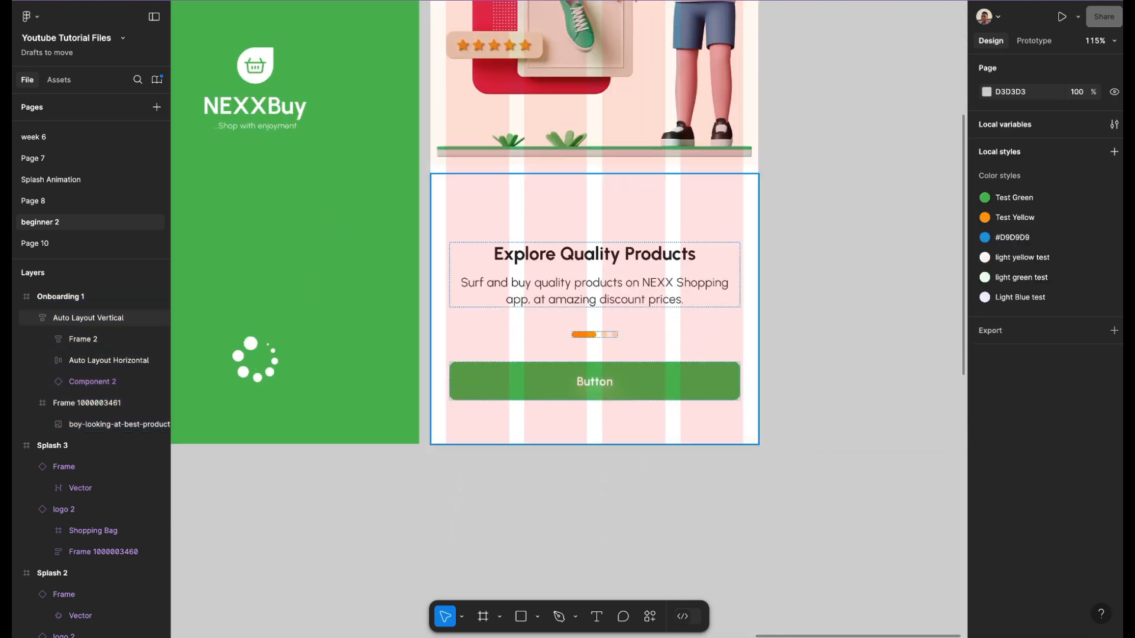
{"action": "scroll", "coordinate": [615, 355], "scroll_direction": "up", "scroll_amount": 2}
{"action": "scroll", "coordinate": [512, 373], "scroll_direction": "up", "scroll_amount": 3}
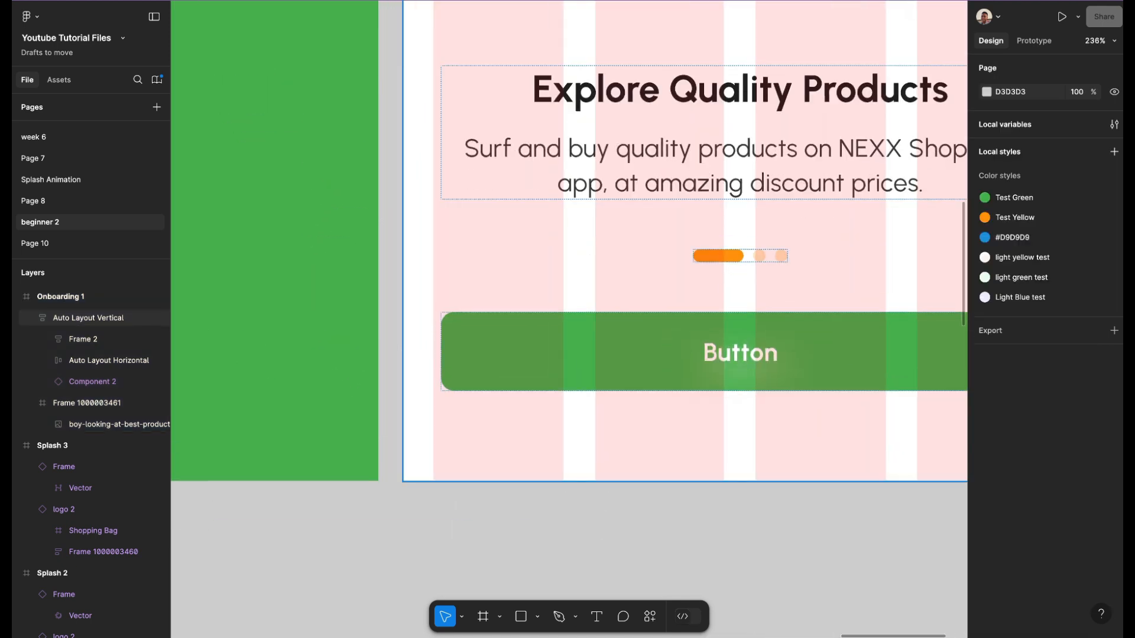
{"action": "scroll", "coordinate": [438, 361], "scroll_direction": "down", "scroll_amount": 2}
{"action": "scroll", "coordinate": [438, 362], "scroll_direction": "right", "scroll_amount": 1}
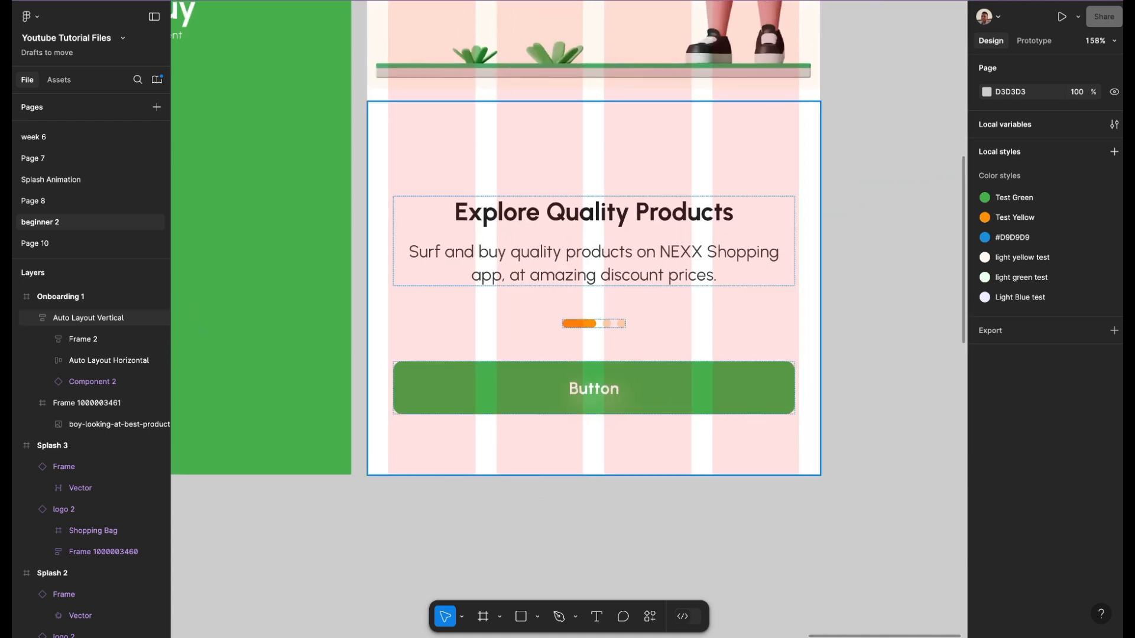
{"action": "scroll", "coordinate": [621, 384], "scroll_direction": "down", "scroll_amount": 5}
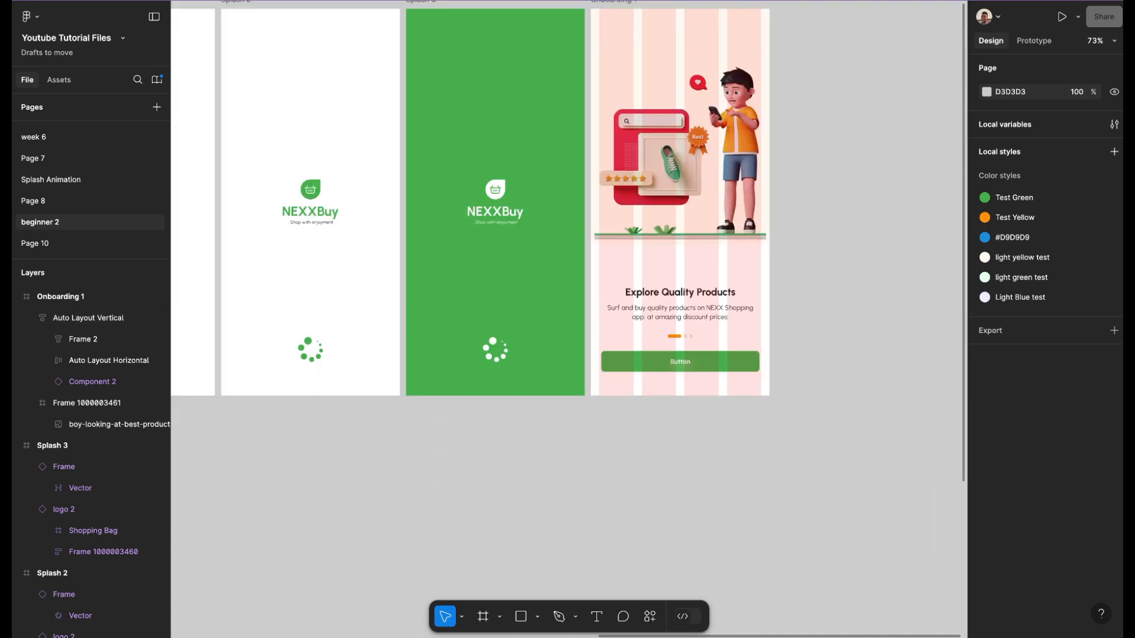
- Apply auto layout to the Onboarding 1 frame and set the width of its lower Auto Layout Vertical section to Fill container
{"action": "left_click", "coordinate": [564, 62]}
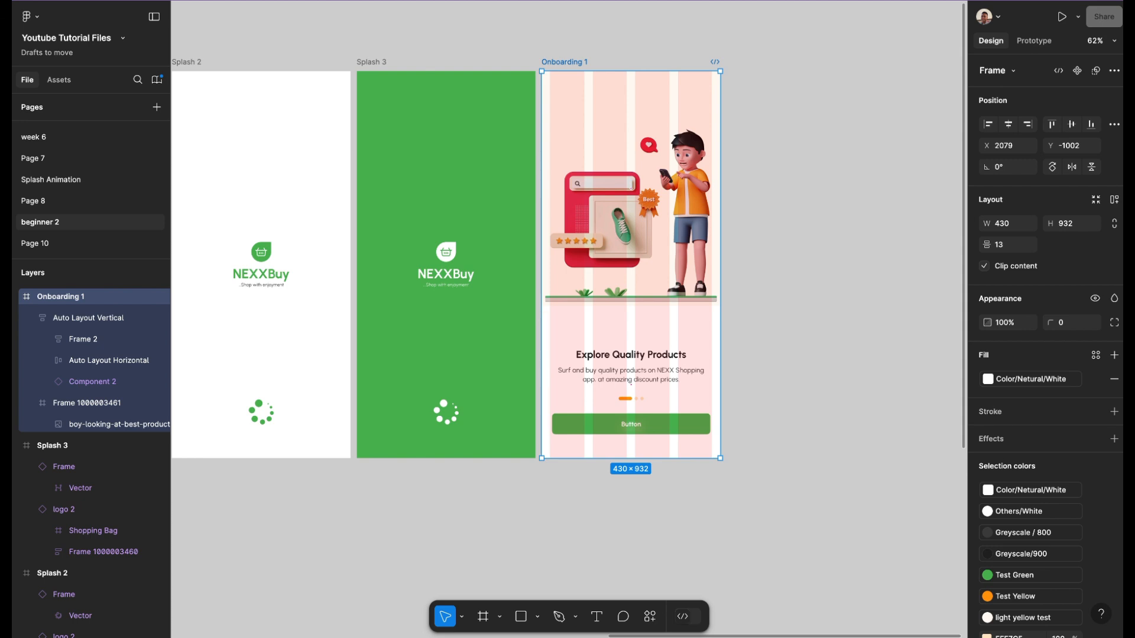
{"action": "key", "text": "shift+a"}
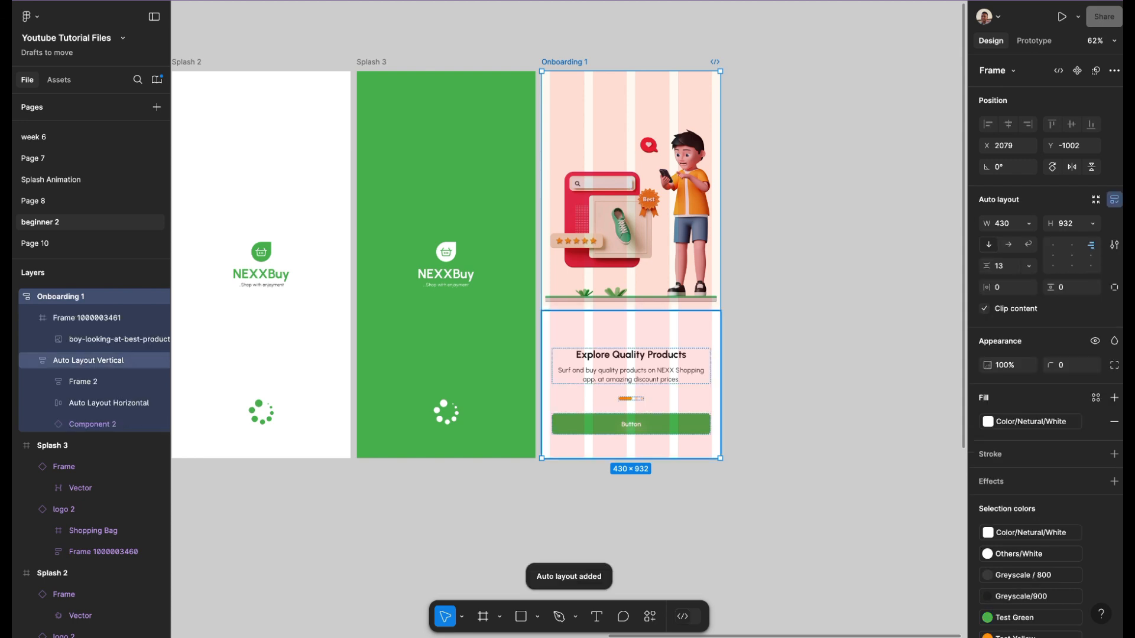
{"action": "left_click", "coordinate": [89, 360]}
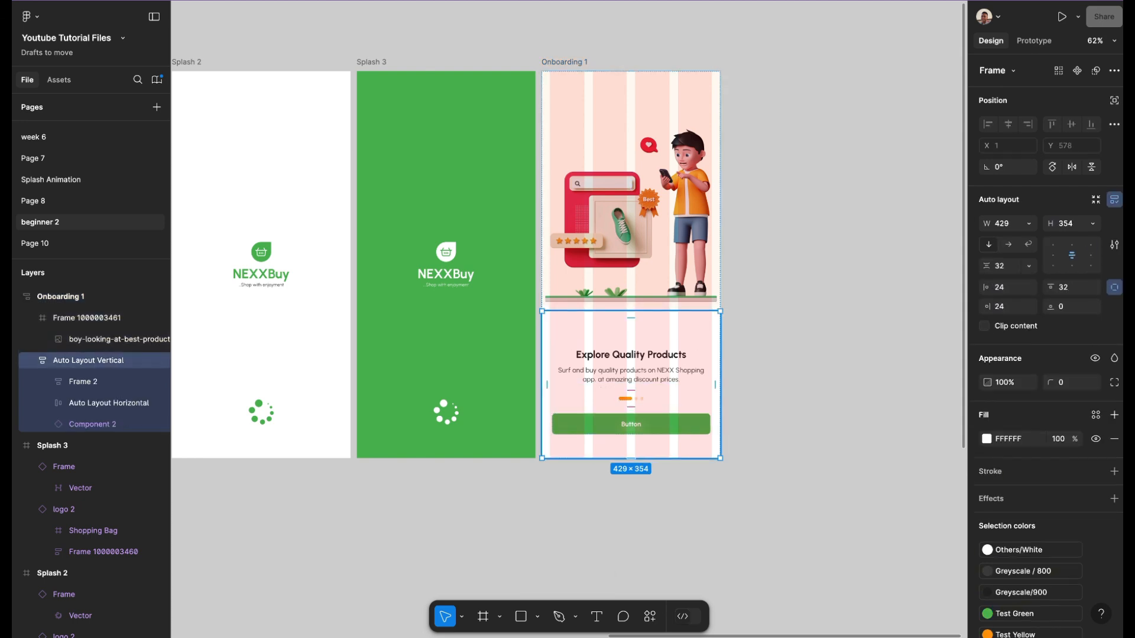
{"action": "left_click", "coordinate": [1030, 223]}
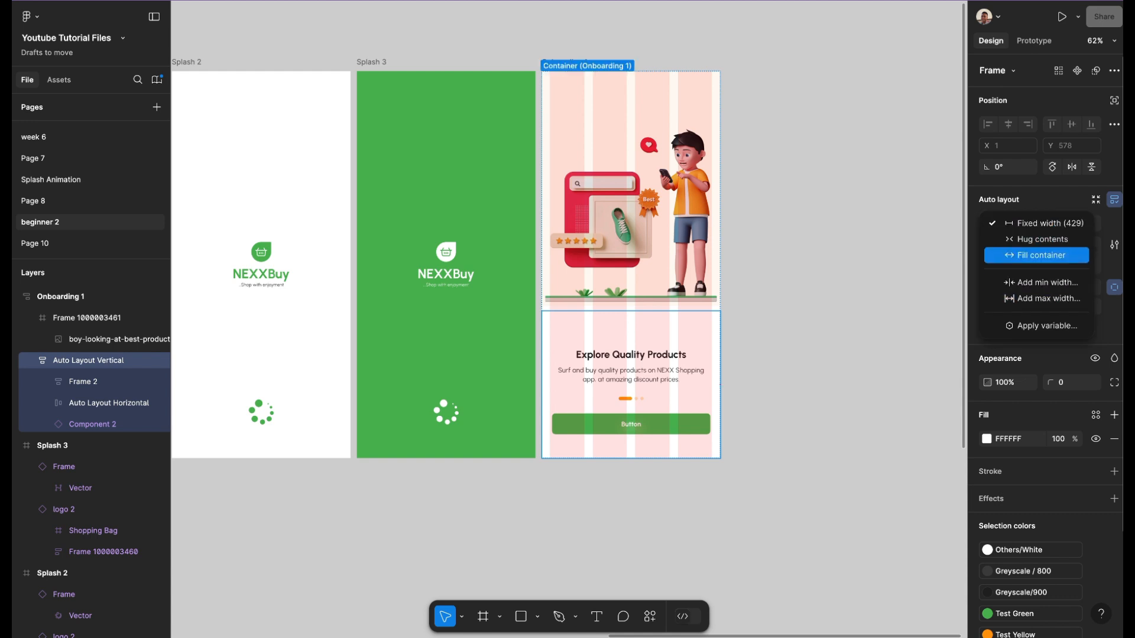
{"action": "left_click", "coordinate": [1042, 255]}
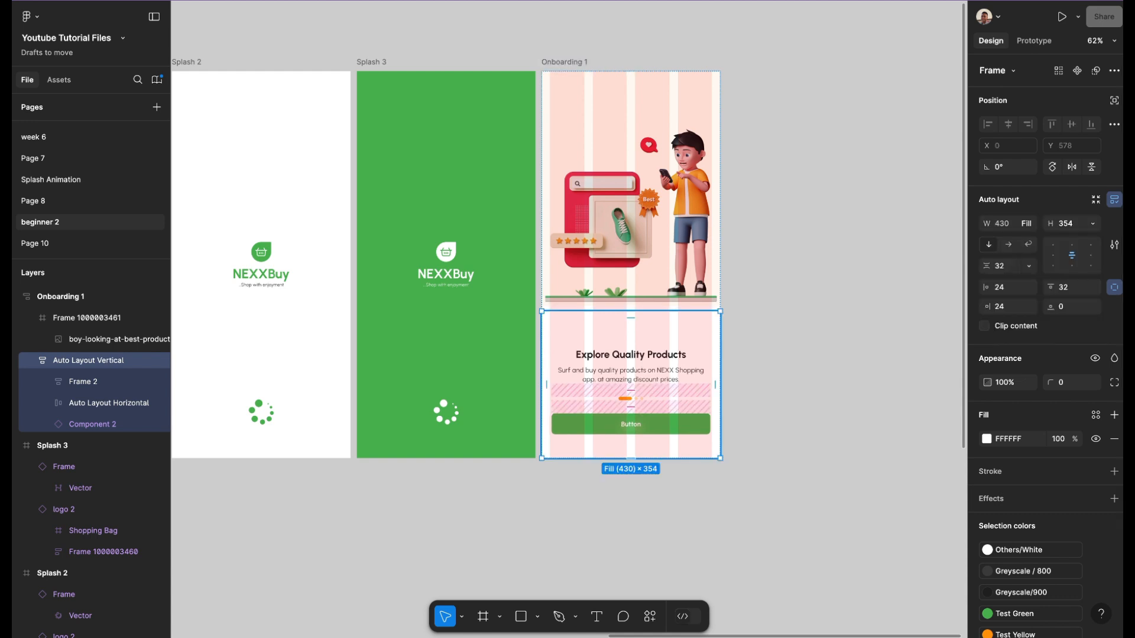
- Set the left padding of the lower Auto Layout Vertical section to 20
{"action": "scroll", "coordinate": [587, 407], "scroll_direction": "up", "scroll_amount": 5}
{"action": "scroll", "coordinate": [587, 355], "scroll_direction": "right", "scroll_amount": 2}
{"action": "scroll", "coordinate": [587, 355], "scroll_direction": "down", "scroll_amount": 1}
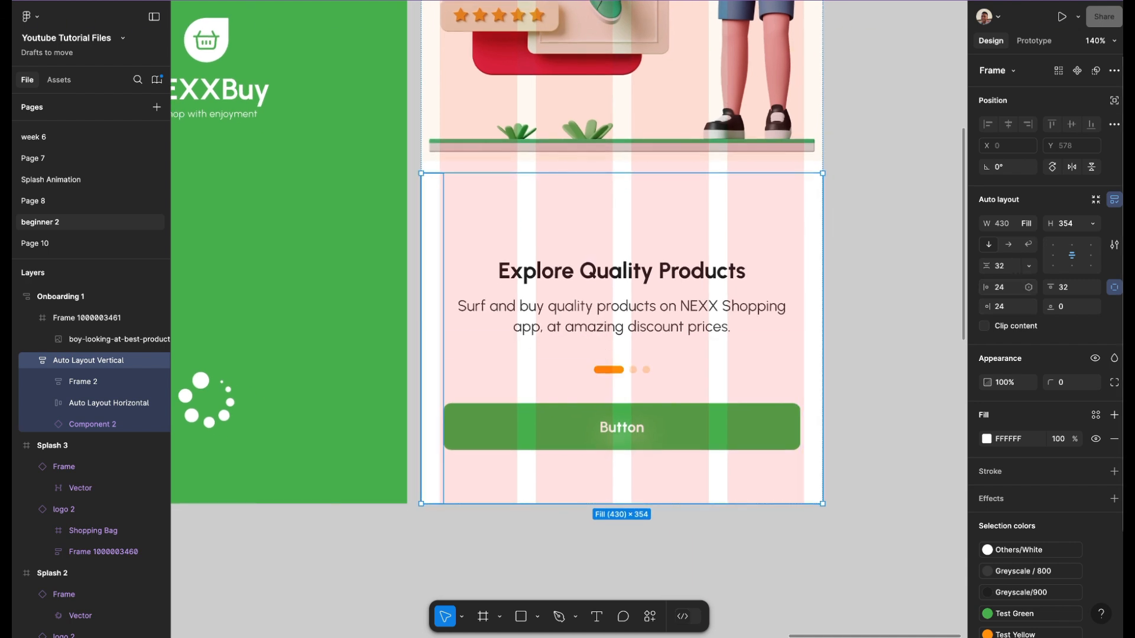
{"action": "left_click", "coordinate": [1005, 288]}
{"action": "key", "text": "Return"}
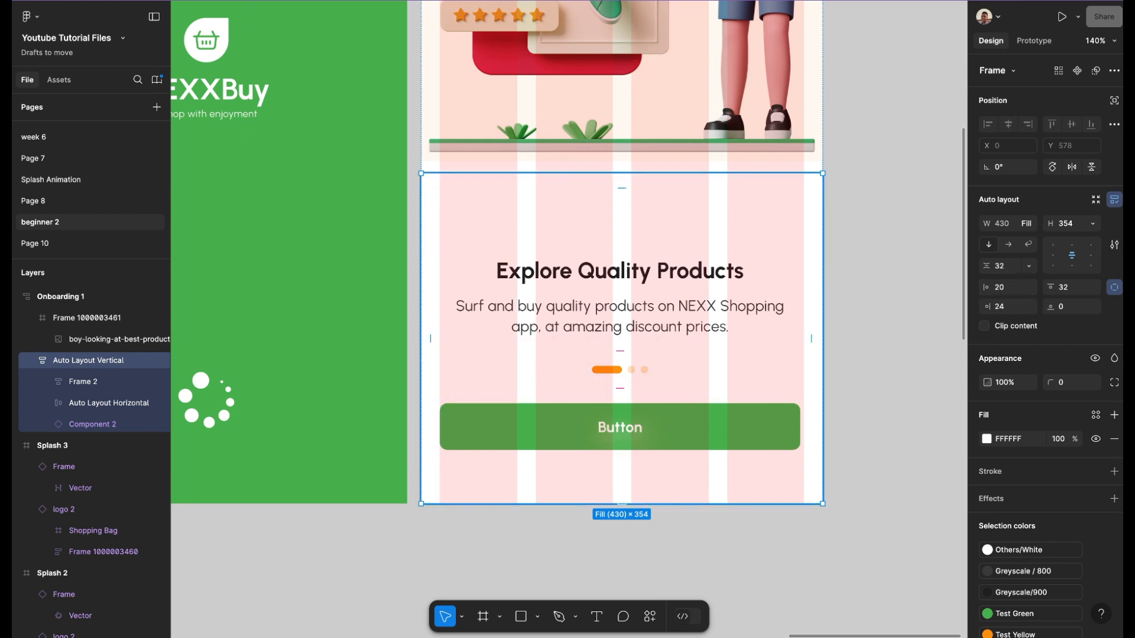
- Open the column grid settings of the Onboarding 1 frame to check its margin value
{"action": "scroll", "coordinate": [784, 358], "scroll_direction": "down", "scroll_amount": 5}
{"action": "scroll", "coordinate": [784, 357], "scroll_direction": "up", "scroll_amount": 2}
{"action": "scroll", "coordinate": [784, 357], "scroll_direction": "up", "scroll_amount": 1}
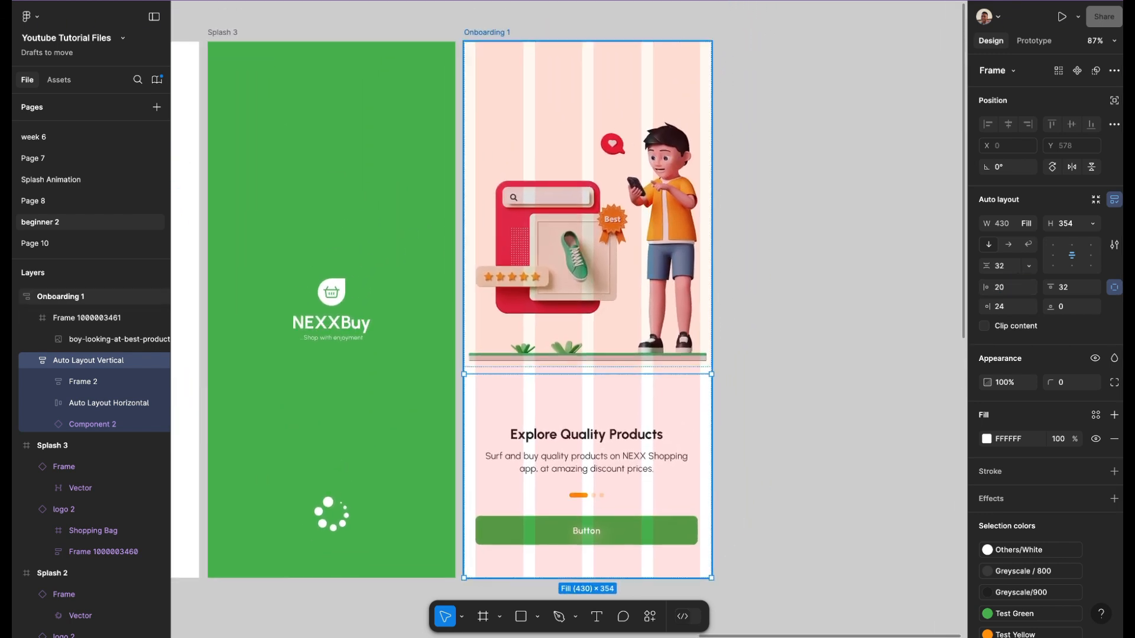
{"action": "left_click", "coordinate": [487, 32]}
{"action": "scroll", "coordinate": [1046, 331], "scroll_direction": "down", "scroll_amount": 3}
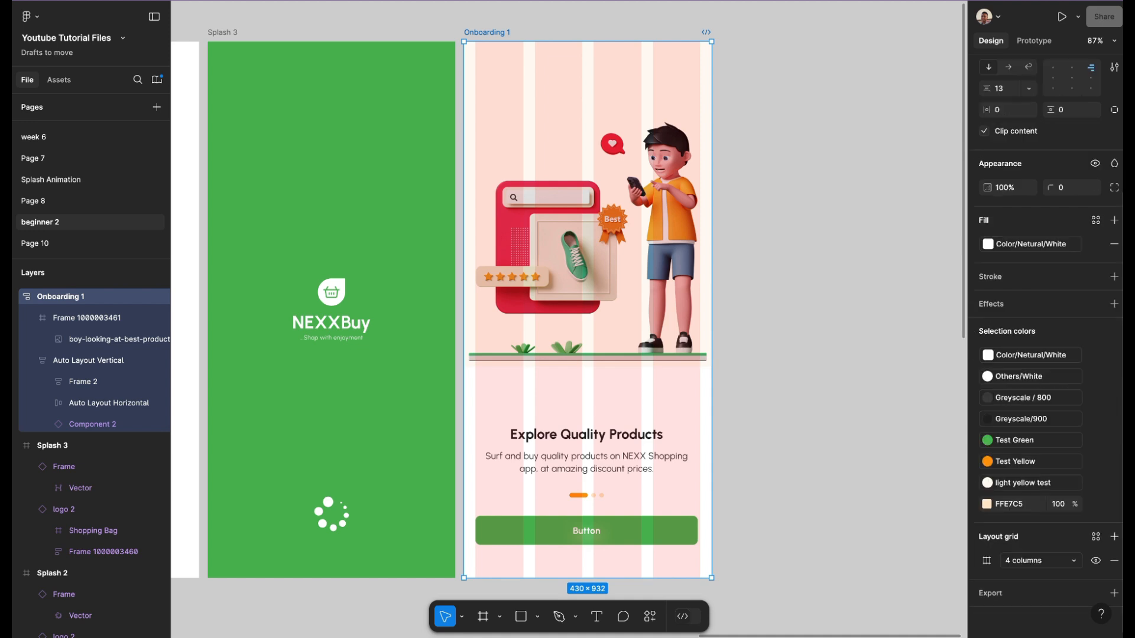
{"action": "left_click", "coordinate": [987, 561]}
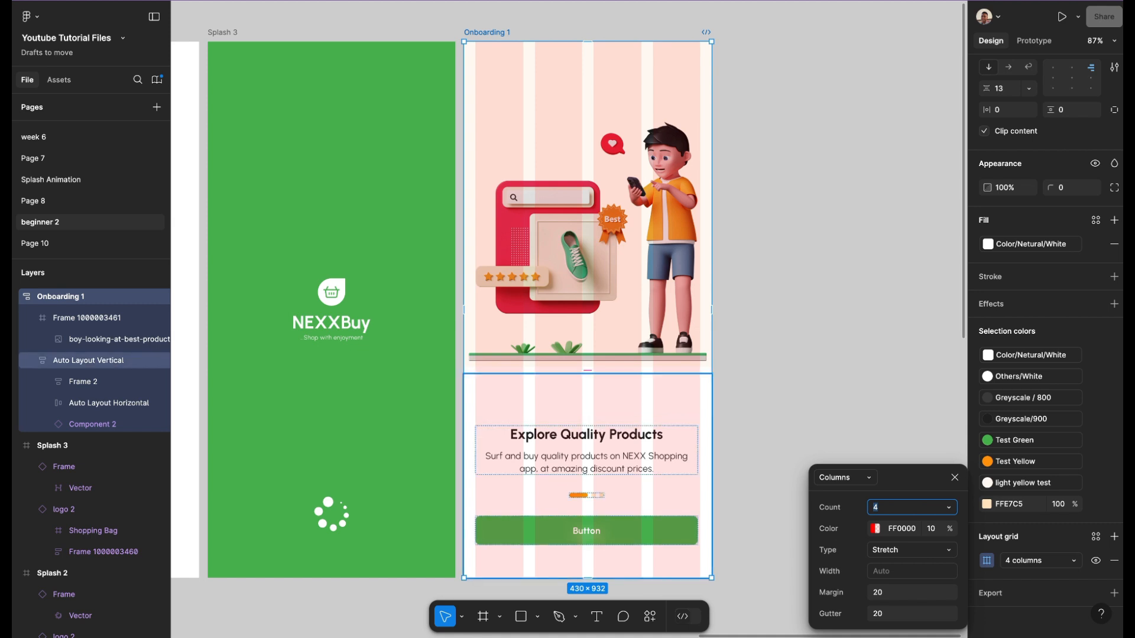
- Set the right padding of the lower Auto Layout Vertical section to 20
{"action": "left_click", "coordinate": [678, 473]}
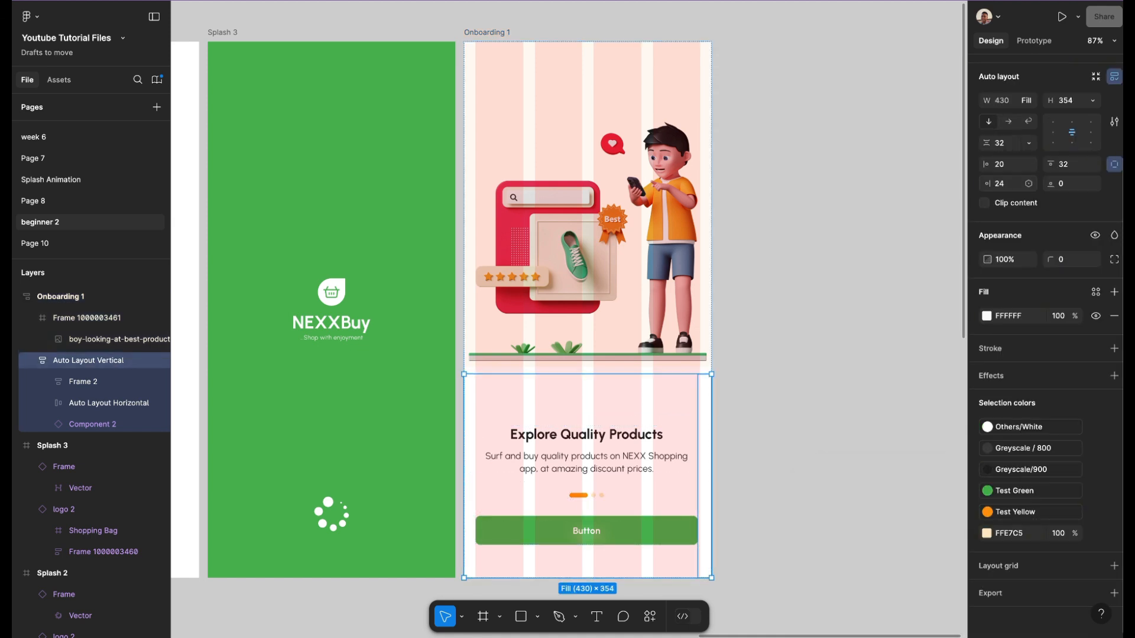
{"action": "left_click", "coordinate": [1000, 184]}
{"action": "type", "text": "20"}
{"action": "key", "text": "Return"}
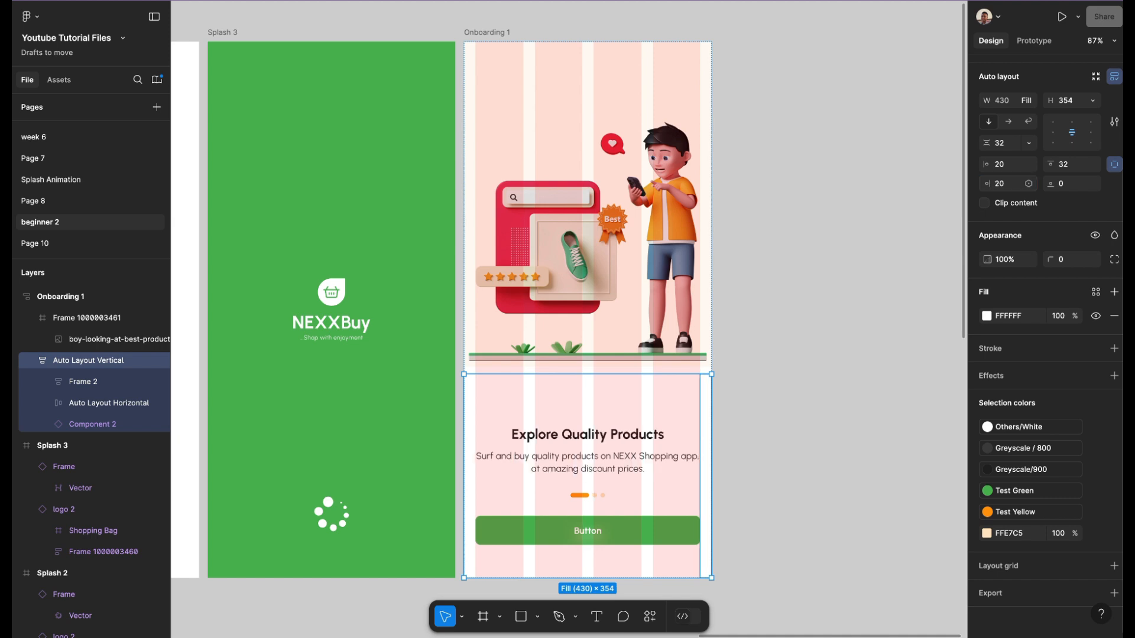
- Examine the alignment of the Onboarding 1 heading, description and button with the 4-column grid, up close and across the whole frame
{"action": "scroll", "coordinate": [687, 547], "scroll_direction": "up", "scroll_amount": 5}
{"action": "scroll", "coordinate": [686, 532], "scroll_direction": "down", "scroll_amount": 2}
{"action": "scroll", "coordinate": [686, 532], "scroll_direction": "left", "scroll_amount": 2}
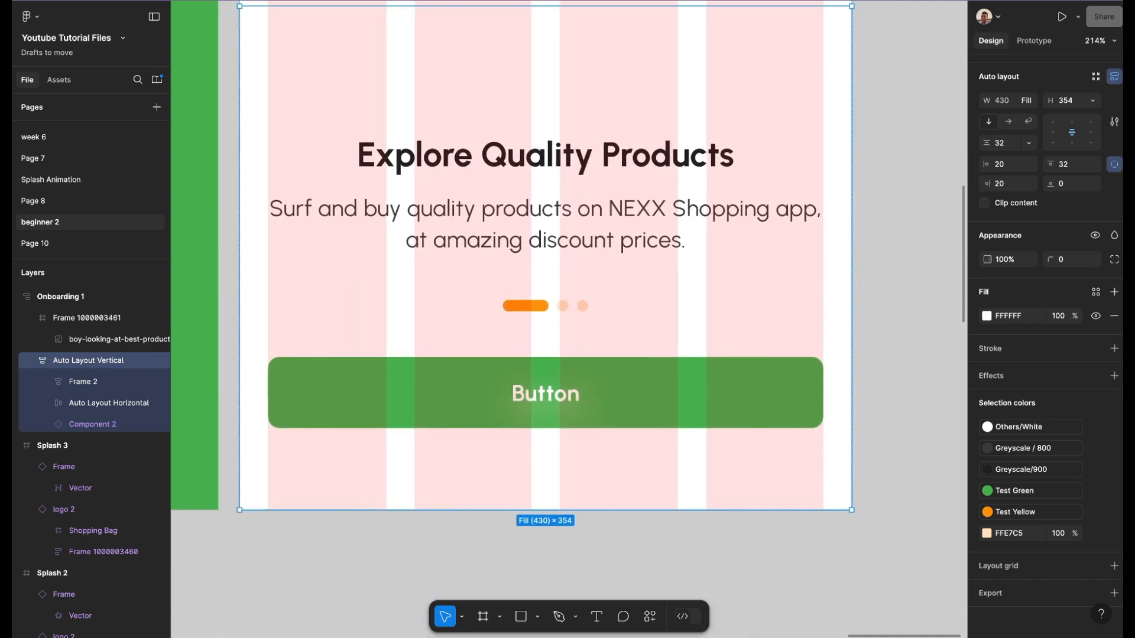
{"action": "scroll", "coordinate": [685, 514], "scroll_direction": "down", "scroll_amount": 2}
{"action": "left_click", "coordinate": [686, 541]}
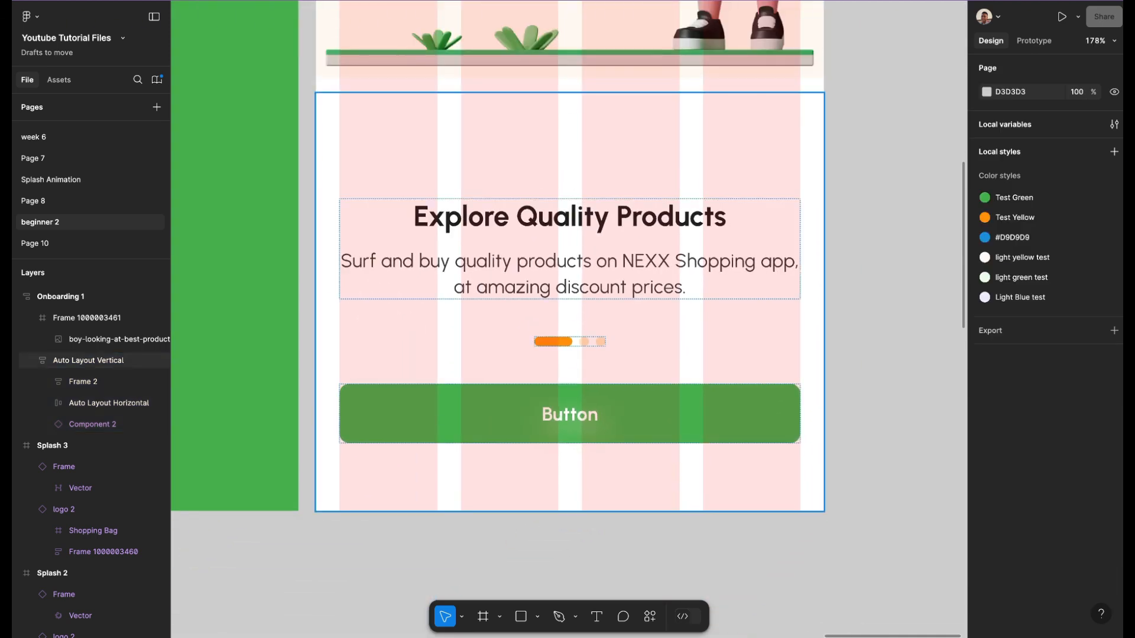
{"action": "scroll", "coordinate": [335, 391], "scroll_direction": "up", "scroll_amount": 3}
{"action": "scroll", "coordinate": [457, 411], "scroll_direction": "down", "scroll_amount": 5}
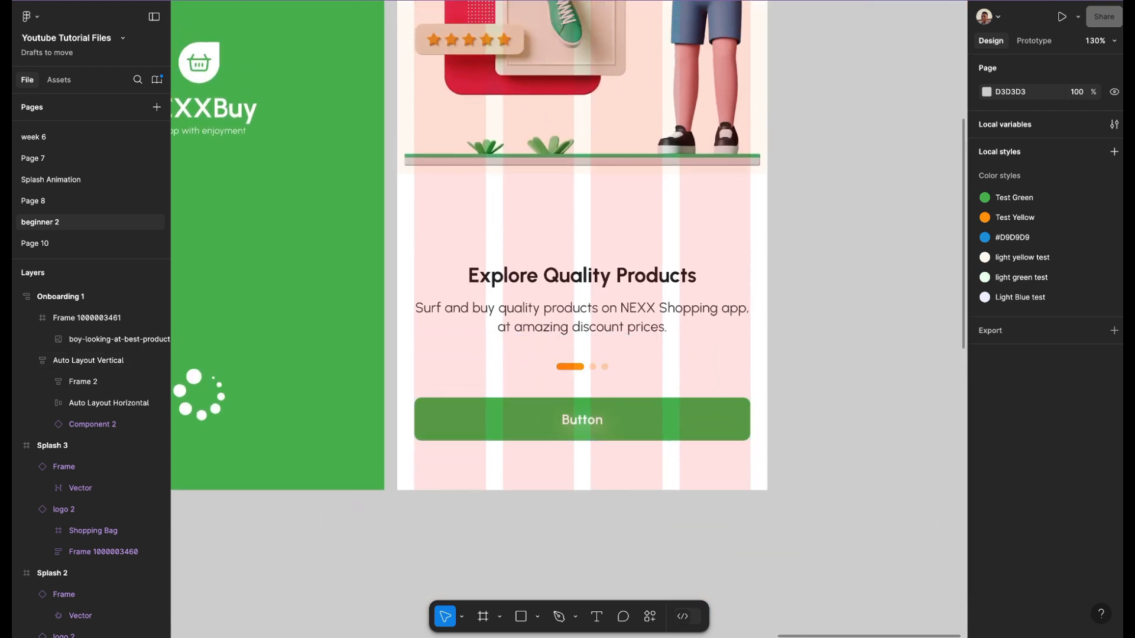
{"action": "scroll", "coordinate": [693, 349], "scroll_direction": "down", "scroll_amount": 4}
{"action": "scroll", "coordinate": [579, 355], "scroll_direction": "up", "scroll_amount": 2}
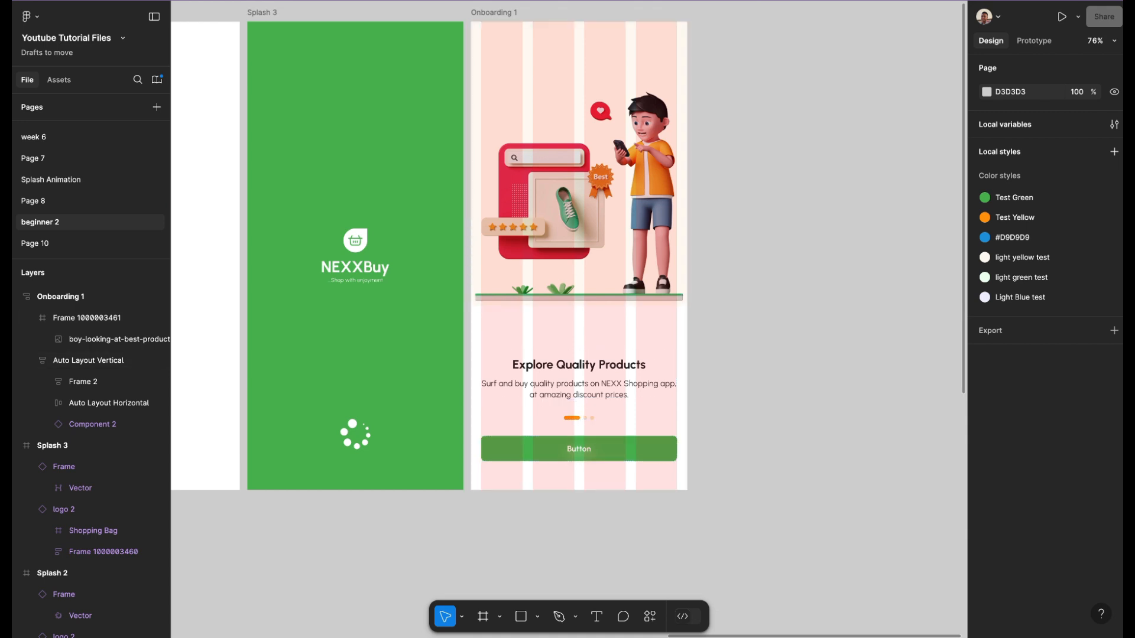
{"action": "scroll", "coordinate": [556, 355], "scroll_direction": "up", "scroll_amount": 1}
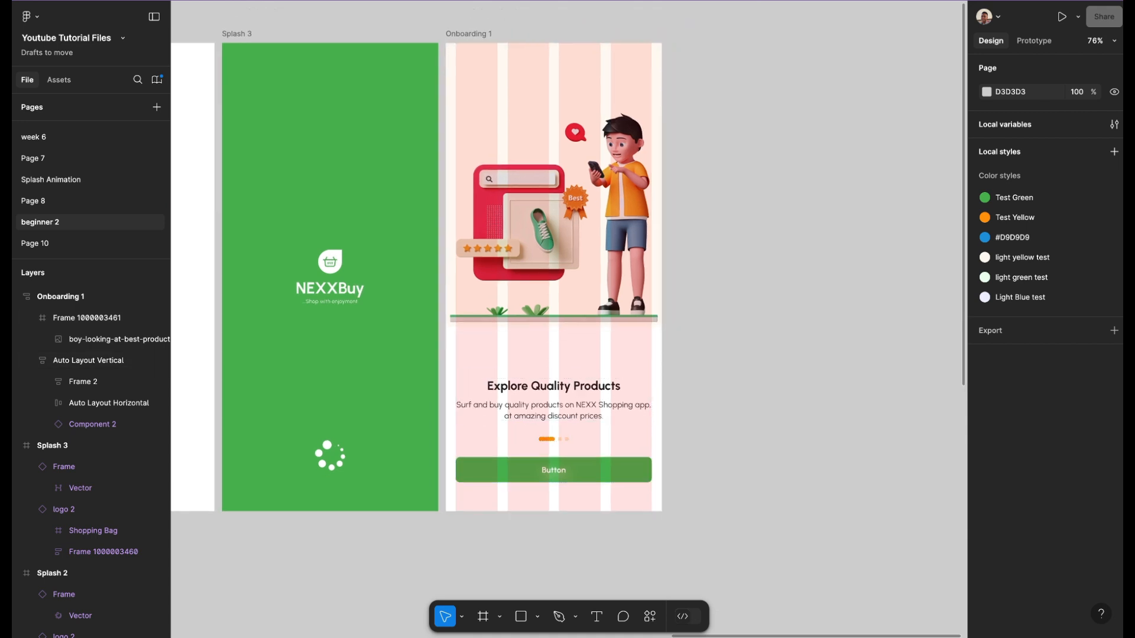
{"action": "scroll", "coordinate": [568, 355], "scroll_direction": "down", "scroll_amount": 2}
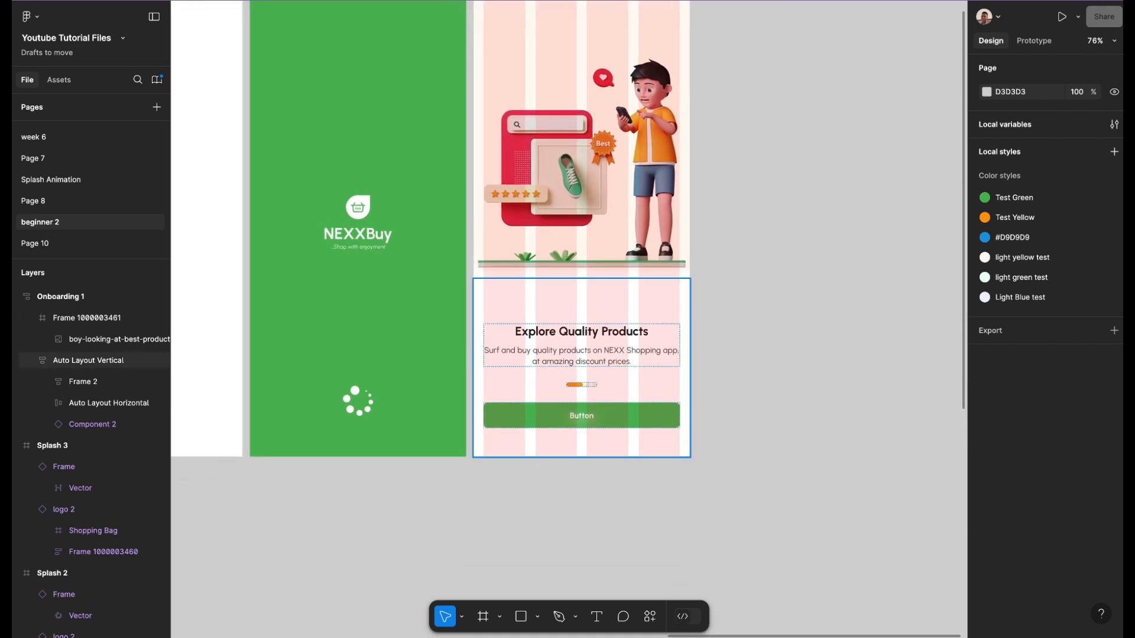
- Change the label of the green button in Onboarding 1 to "Next"
{"action": "left_click", "coordinate": [584, 416]}
{"action": "double_click", "coordinate": [584, 416]}
{"action": "scroll", "coordinate": [582, 416], "scroll_direction": "left", "scroll_amount": 20}
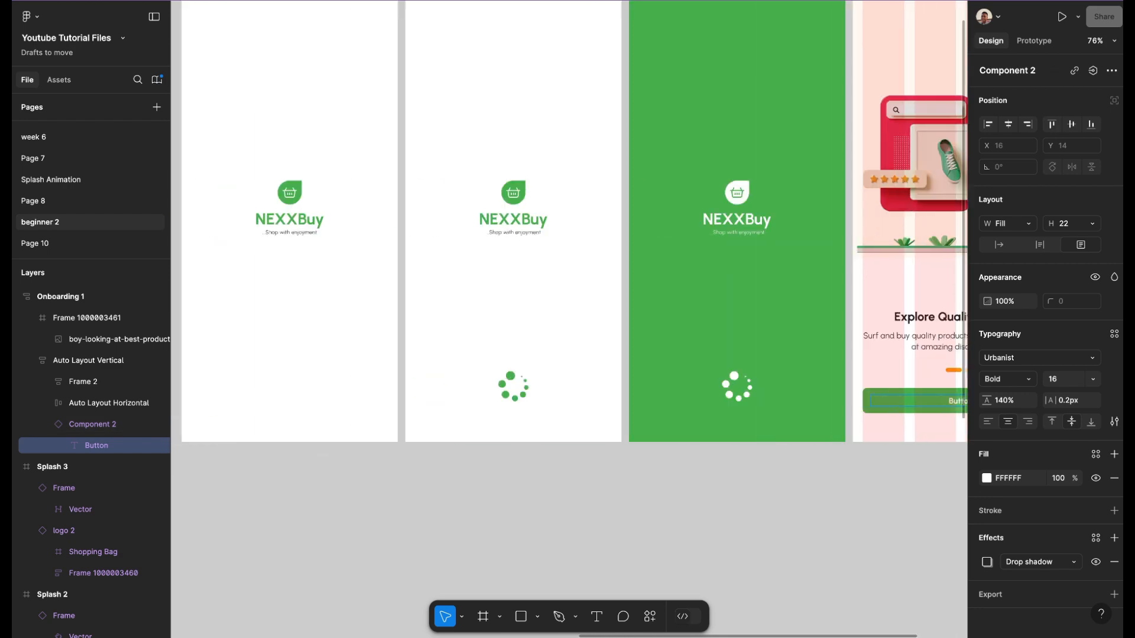
{"action": "scroll", "coordinate": [526, 355], "scroll_direction": "down", "scroll_amount": 3}
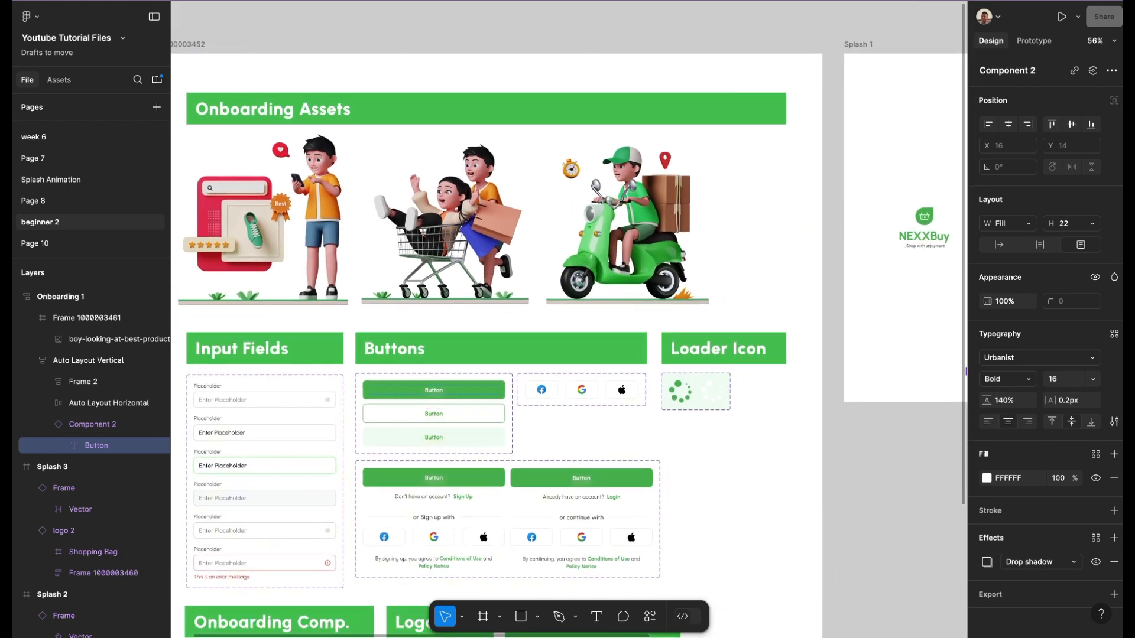
{"action": "scroll", "coordinate": [434, 414], "scroll_direction": "right", "scroll_amount": 10}
{"action": "scroll", "coordinate": [567, 355], "scroll_direction": "right", "scroll_amount": 15}
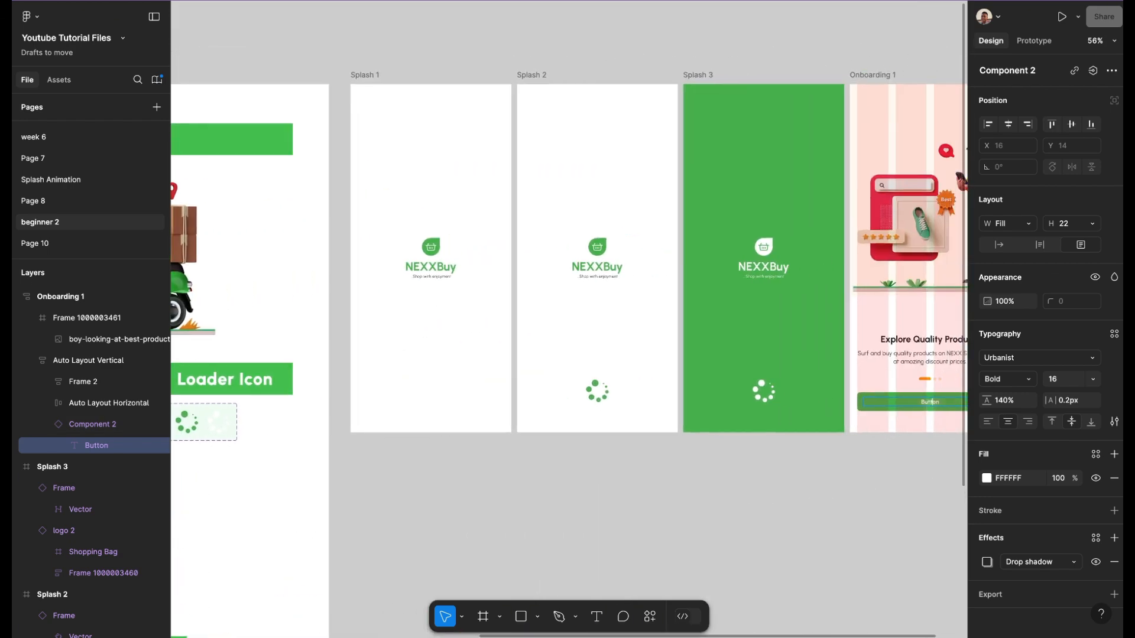
{"action": "scroll", "coordinate": [769, 400], "scroll_direction": "up", "scroll_amount": 3}
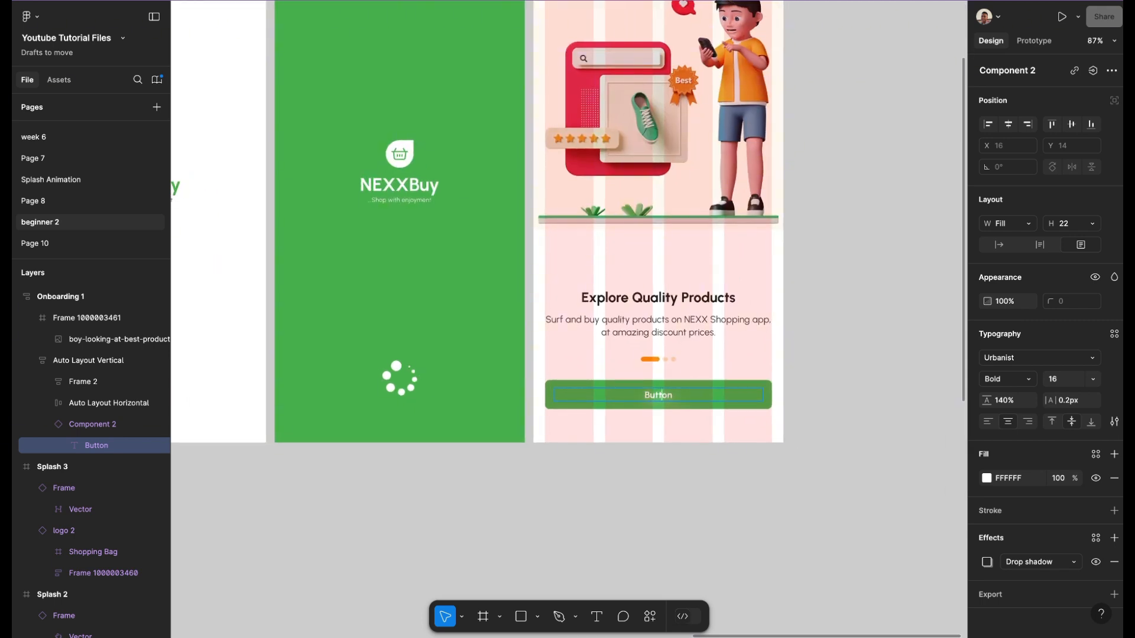
{"action": "type", "text": "N"}
{"action": "key", "text": "Escape"}
{"action": "key", "text": "Escape"}
{"action": "scroll", "coordinate": [658, 395], "scroll_direction": "right", "scroll_amount": 2}
{"action": "scroll", "coordinate": [658, 395], "scroll_direction": "up", "scroll_amount": 1}
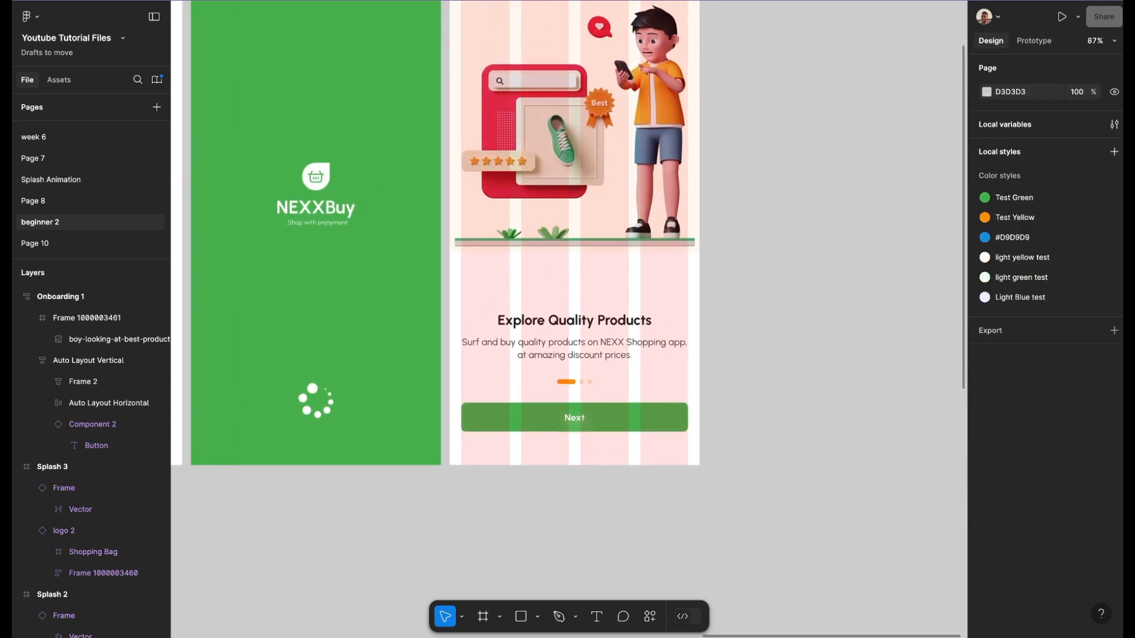
- Examine the Onboarding 1 layout against its column grid, up close and alongside the splash screens and assets
{"action": "scroll", "coordinate": [658, 395], "scroll_direction": "up", "scroll_amount": 1}
{"action": "scroll", "coordinate": [658, 395], "scroll_direction": "right", "scroll_amount": 1}
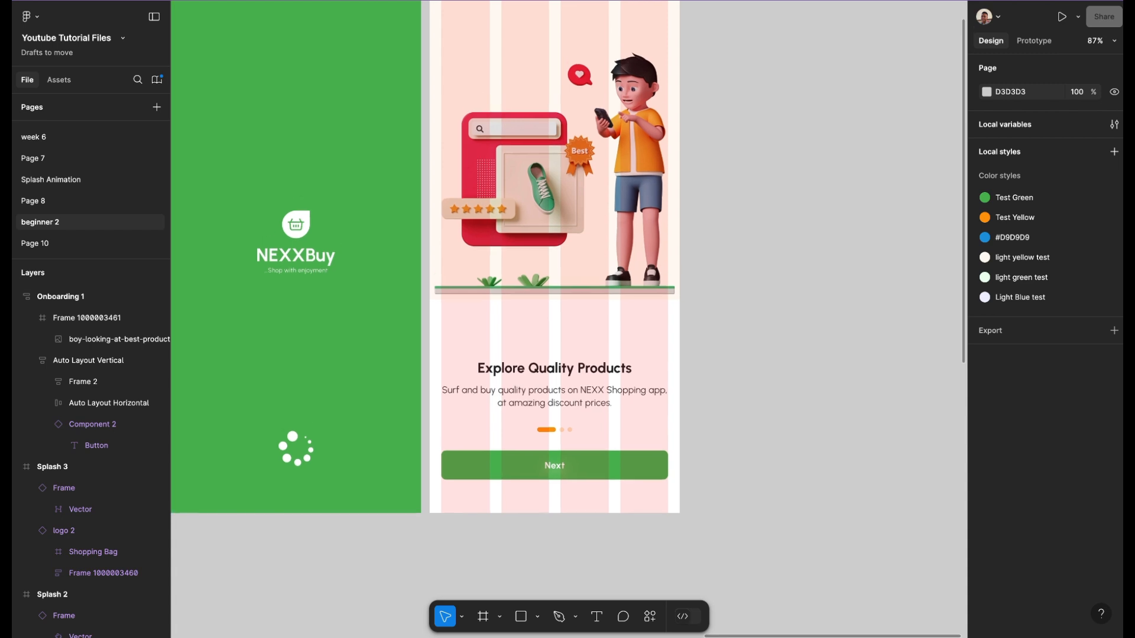
{"action": "scroll", "coordinate": [658, 394], "scroll_direction": "right", "scroll_amount": 1}
{"action": "scroll", "coordinate": [658, 395], "scroll_direction": "up", "scroll_amount": 1}
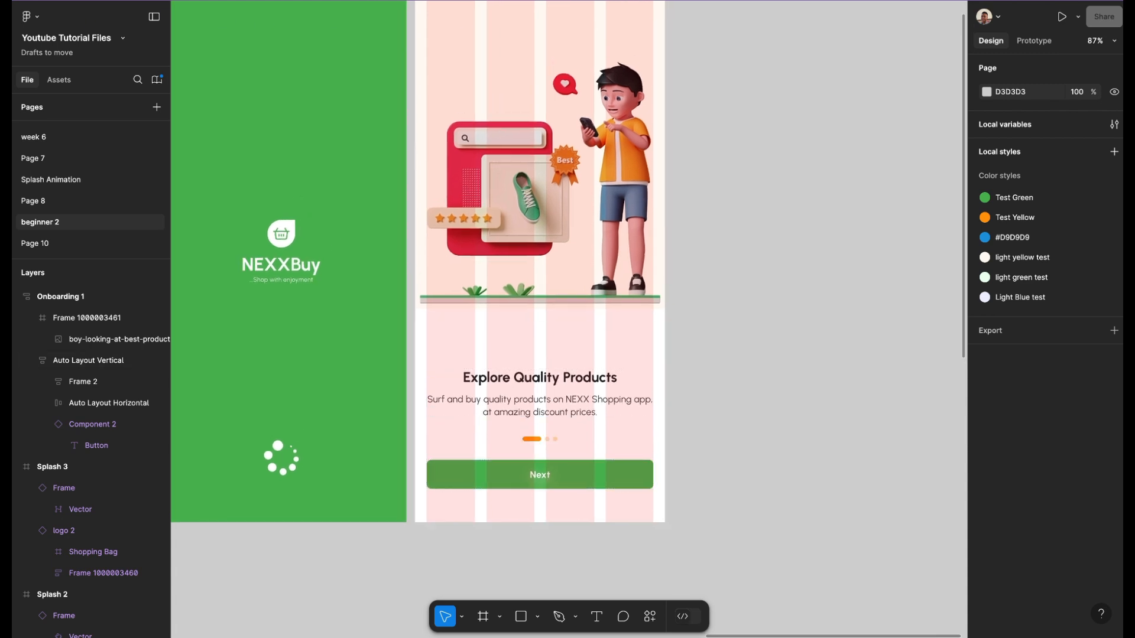
{"action": "scroll", "coordinate": [567, 278], "scroll_direction": "up", "scroll_amount": 2}
{"action": "scroll", "coordinate": [567, 278], "scroll_direction": "right", "scroll_amount": 1}
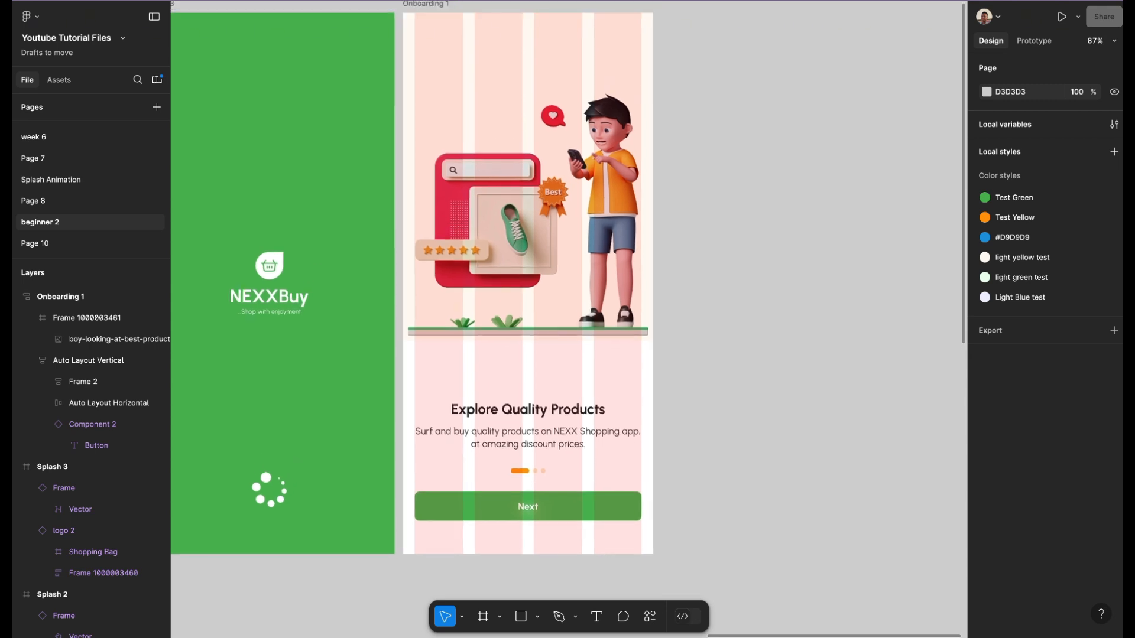
{"action": "left_click", "coordinate": [528, 379]}
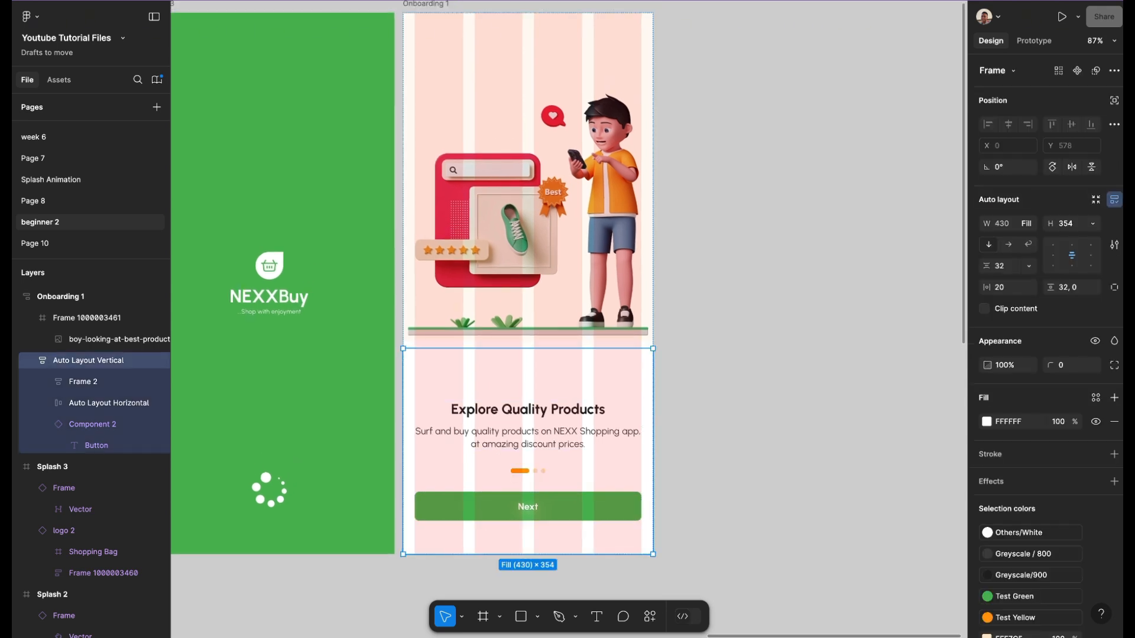
{"action": "left_click", "coordinate": [739, 378]}
{"action": "scroll", "coordinate": [739, 378], "scroll_direction": "up", "scroll_amount": 1}
{"action": "scroll", "coordinate": [739, 378], "scroll_direction": "right", "scroll_amount": 1}
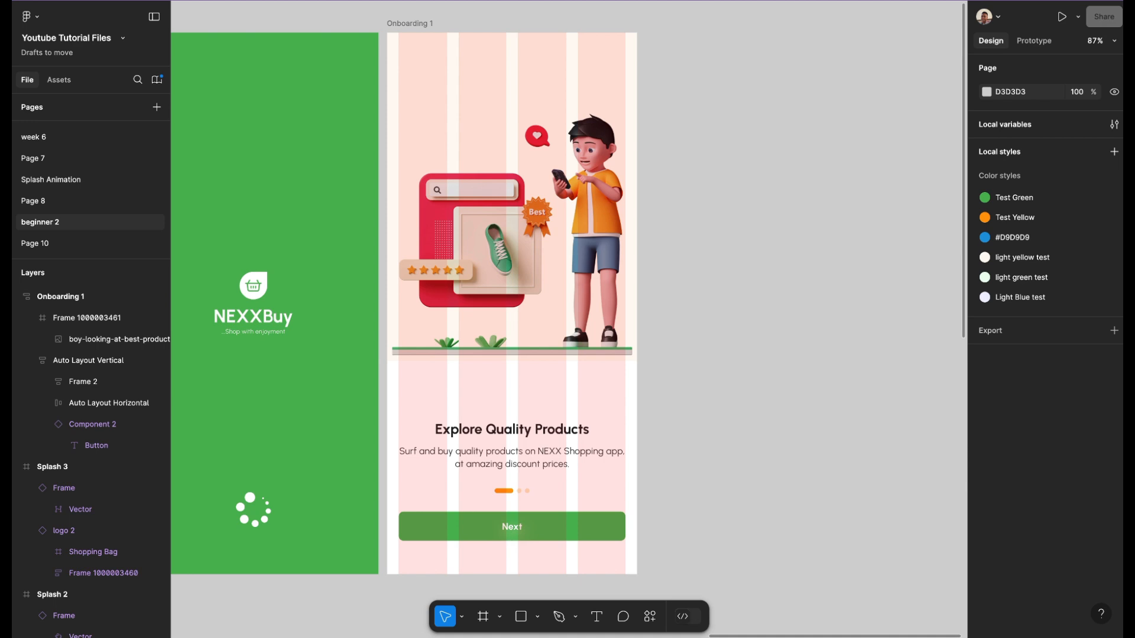
{"action": "scroll", "coordinate": [653, 329], "scroll_direction": "down", "scroll_amount": 5}
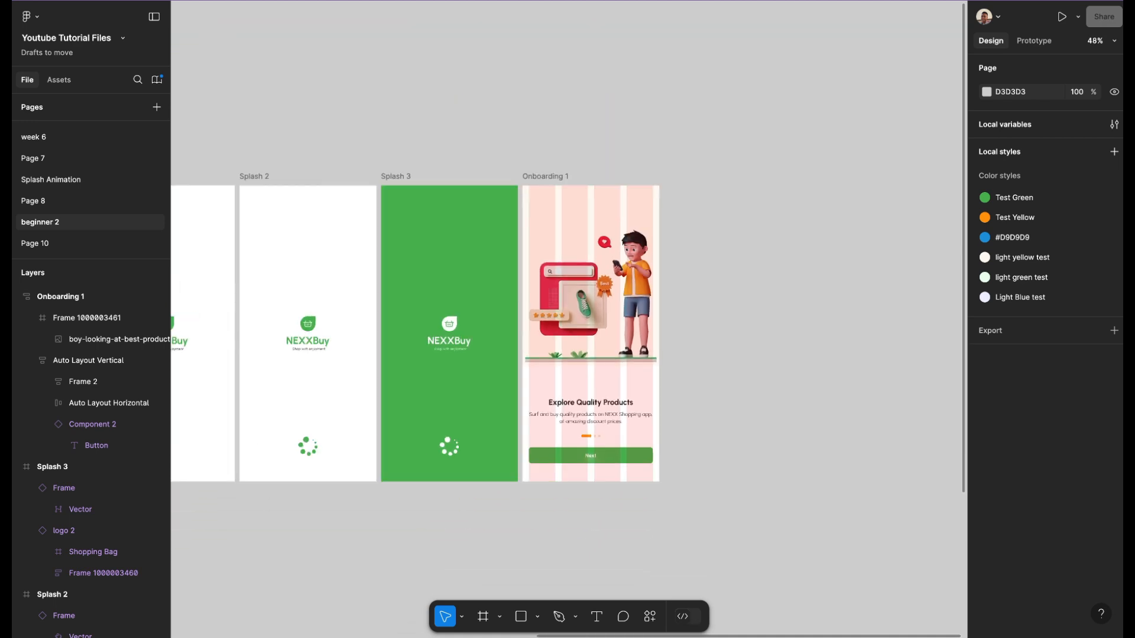
{"action": "scroll", "coordinate": [562, 413], "scroll_direction": "up", "scroll_amount": 4}
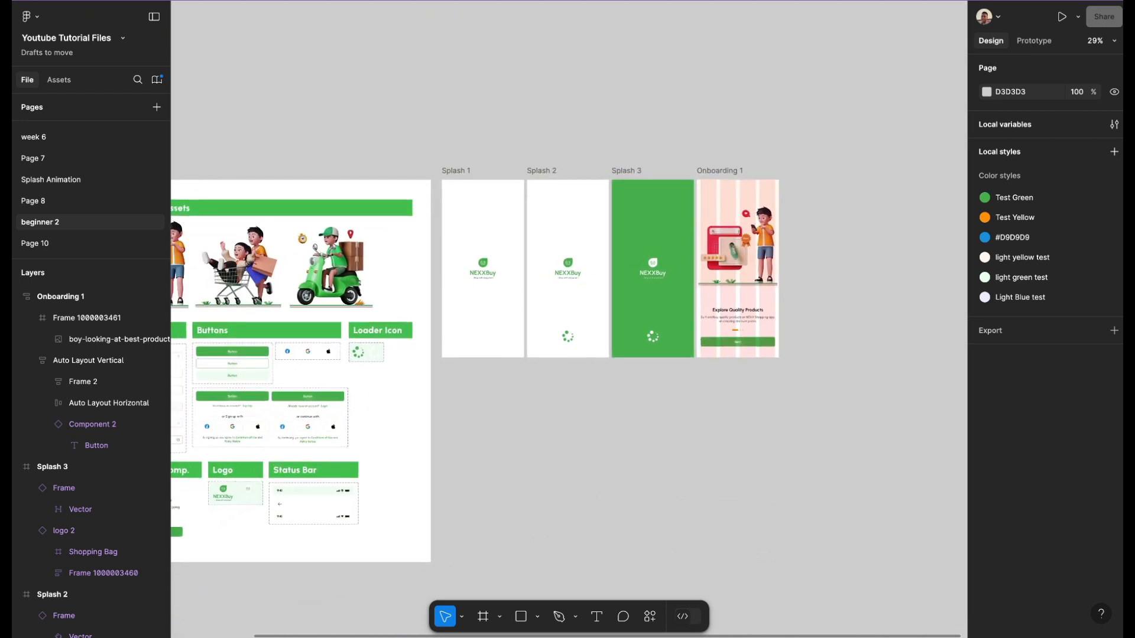
{"action": "scroll", "coordinate": [568, 266], "scroll_direction": "up", "scroll_amount": 3}
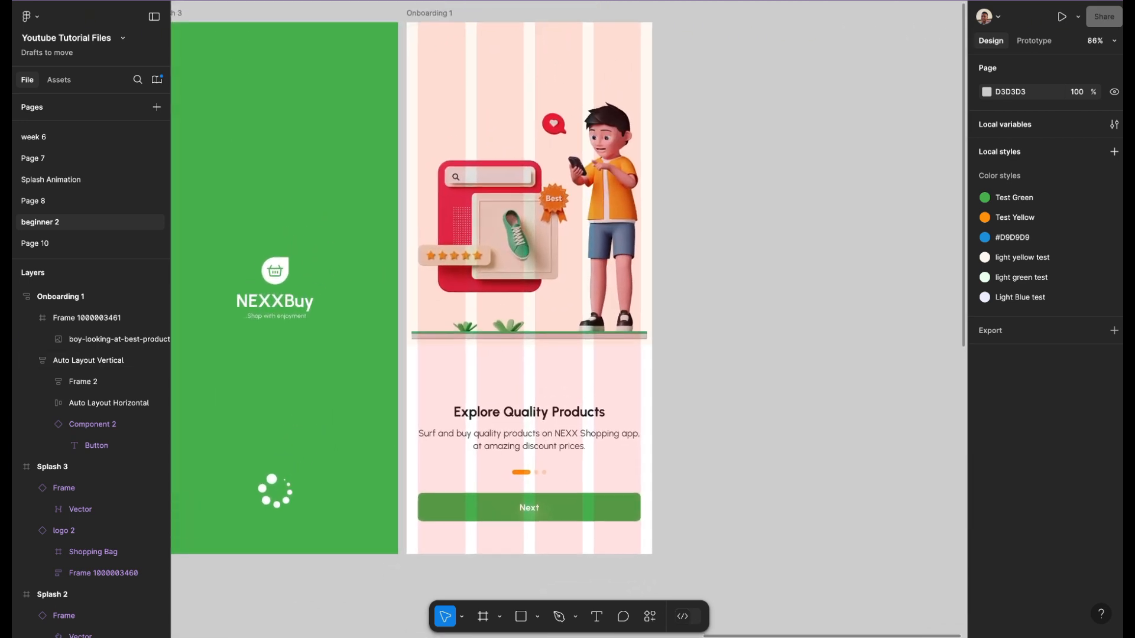
{"action": "scroll", "coordinate": [532, 296], "scroll_direction": "right", "scroll_amount": 1}
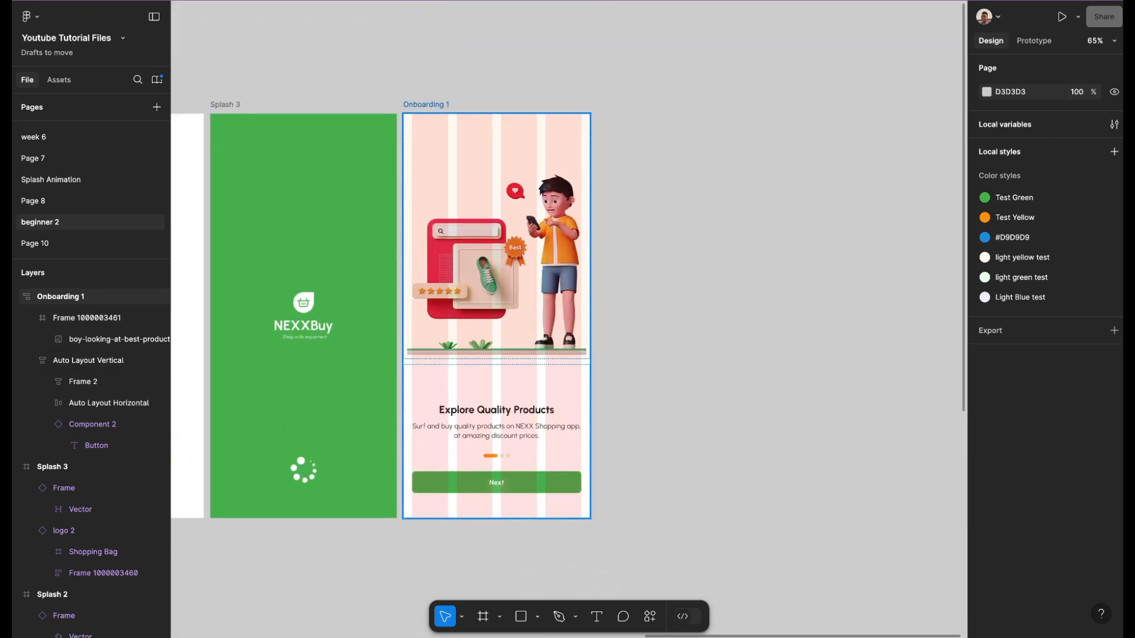
- Hide the 4-column layout grid of the Onboarding 1 frame
{"action": "left_click", "coordinate": [426, 105]}
{"action": "left_click", "coordinate": [668, 177]}
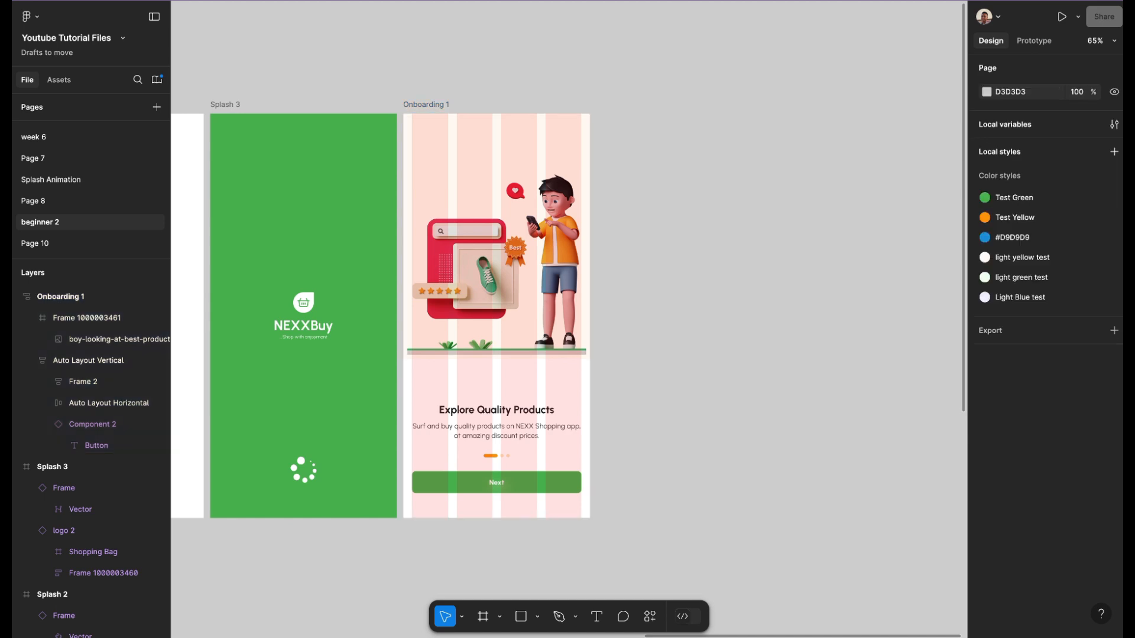
{"action": "left_click", "coordinate": [427, 105]}
{"action": "scroll", "coordinate": [1047, 355], "scroll_direction": "down", "scroll_amount": 3}
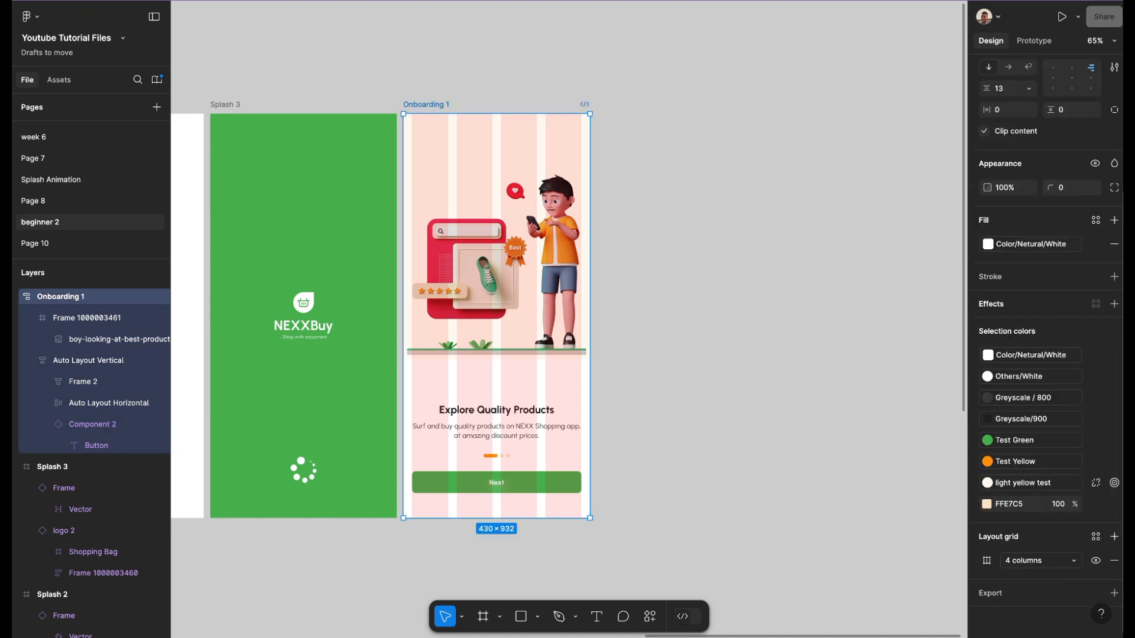
{"action": "left_click", "coordinate": [1096, 561]}
{"action": "left_click", "coordinate": [739, 354]}
{"action": "scroll", "coordinate": [739, 355], "scroll_direction": "left", "scroll_amount": 1}
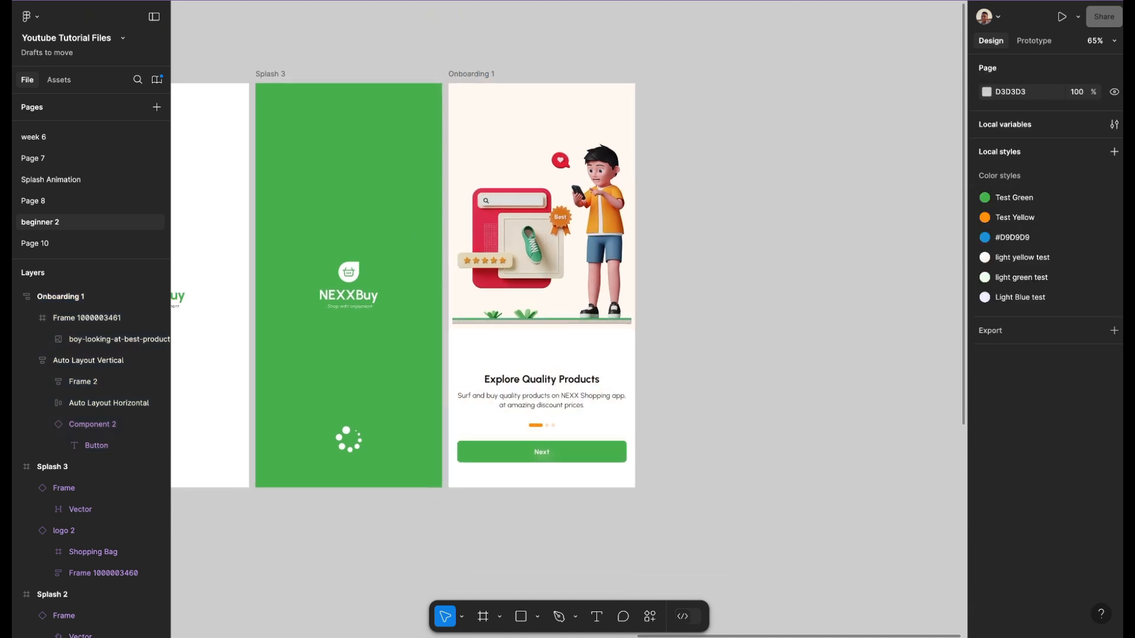
{"action": "scroll", "coordinate": [456, 288], "scroll_direction": "left", "scroll_amount": 2}
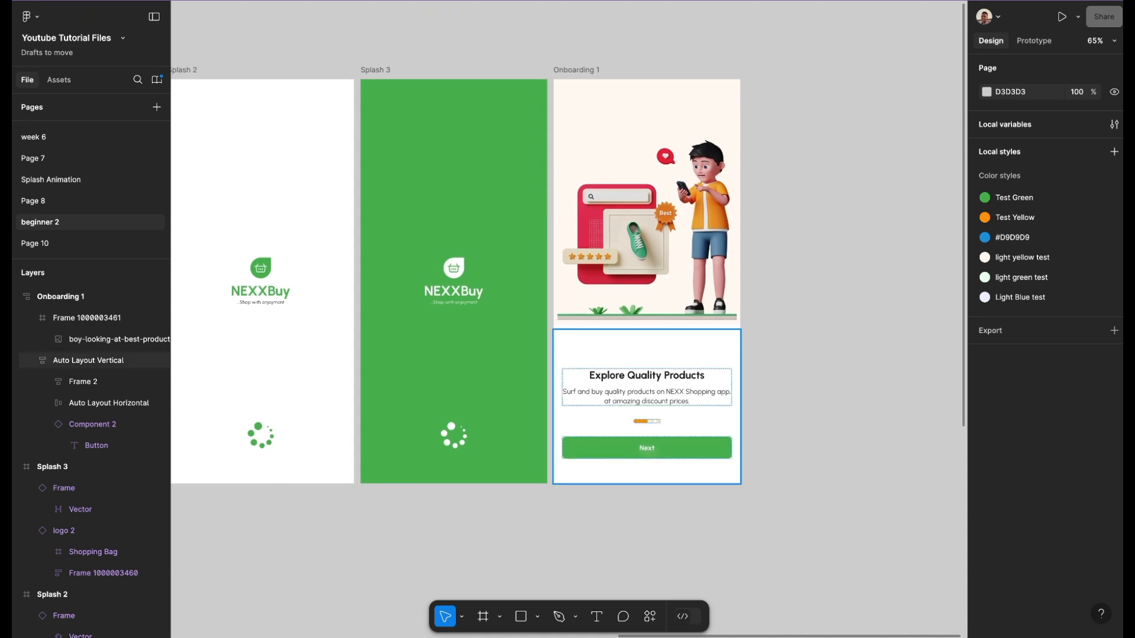
- Set the vertical gap between the illustration and text sections of Onboarding 1 to 0
{"action": "left_click", "coordinate": [680, 415]}
{"action": "left_click", "coordinate": [786, 354]}
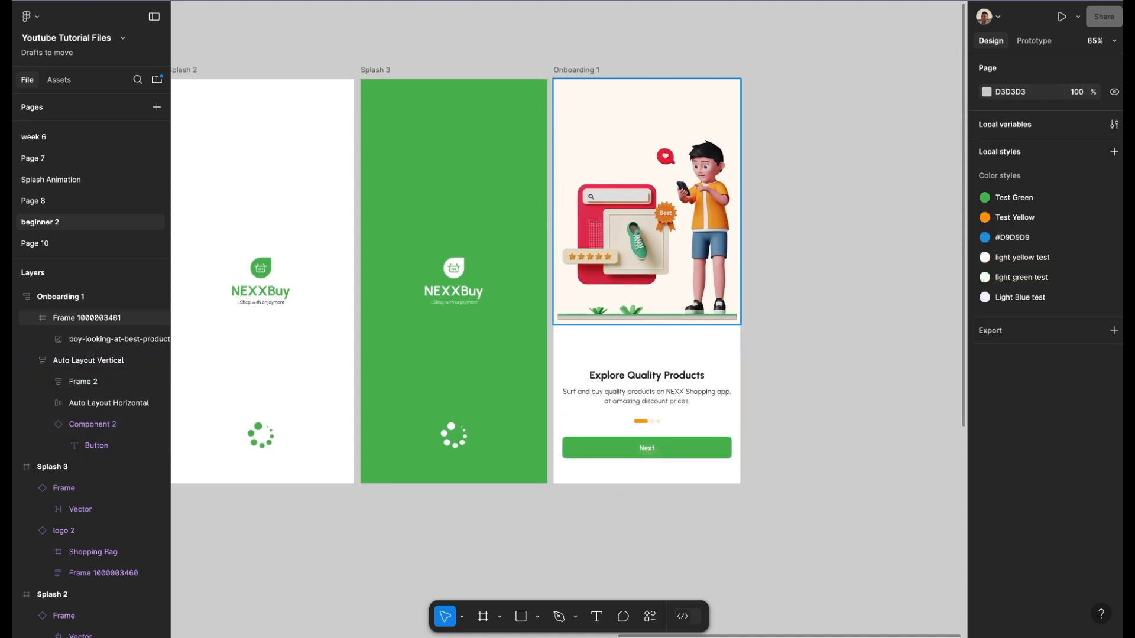
{"action": "left_click", "coordinate": [674, 284]}
{"action": "left_click", "coordinate": [786, 343]}
{"action": "left_click", "coordinate": [576, 69]}
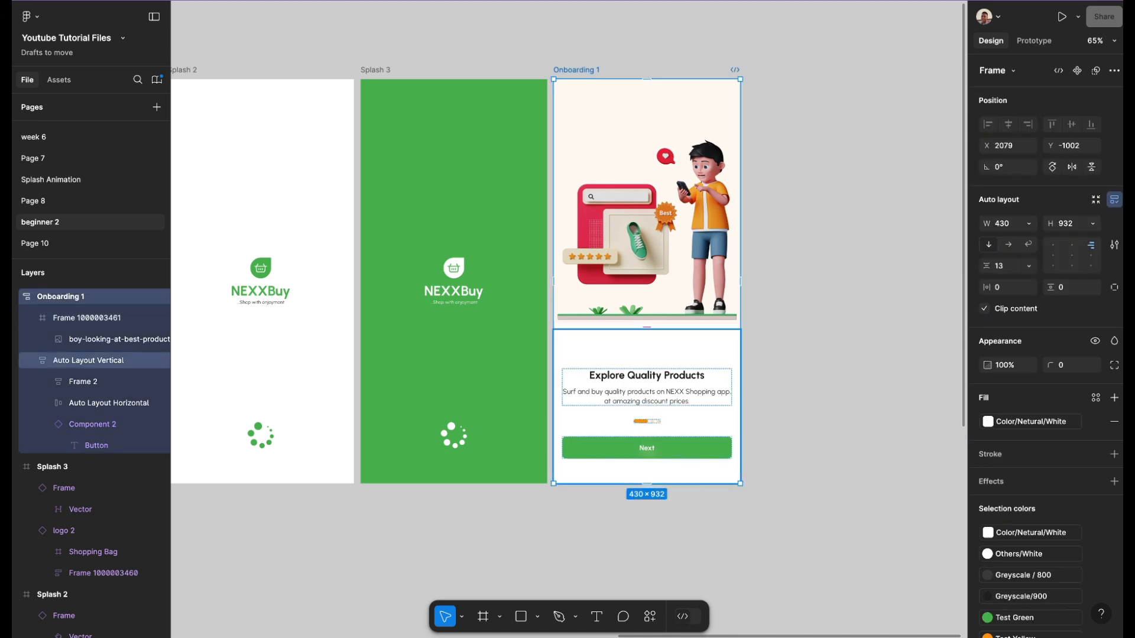
{"action": "left_click", "coordinate": [1000, 266]}
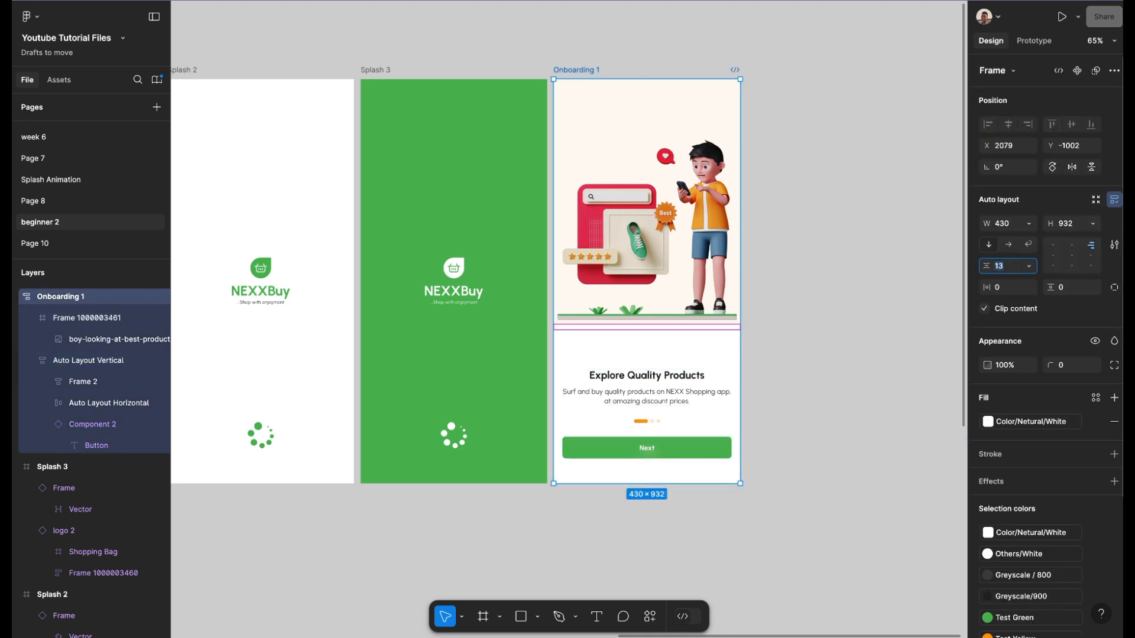
{"action": "key", "text": "Return"}
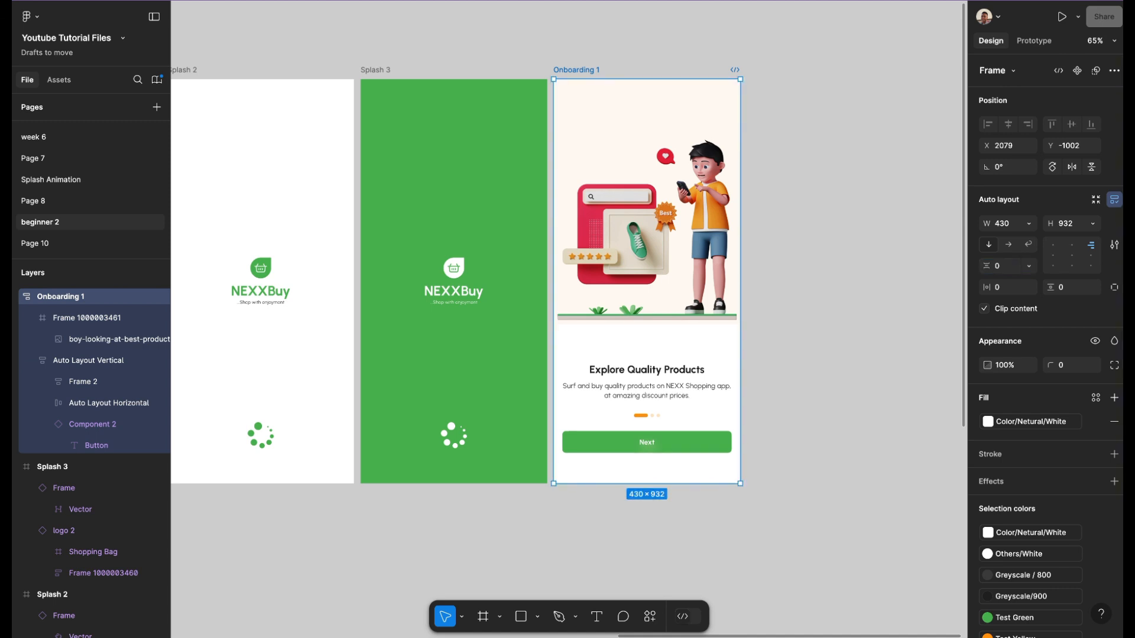
{"action": "left_click", "coordinate": [828, 343]}
{"action": "scroll", "coordinate": [680, 379], "scroll_direction": "right", "scroll_amount": 1}
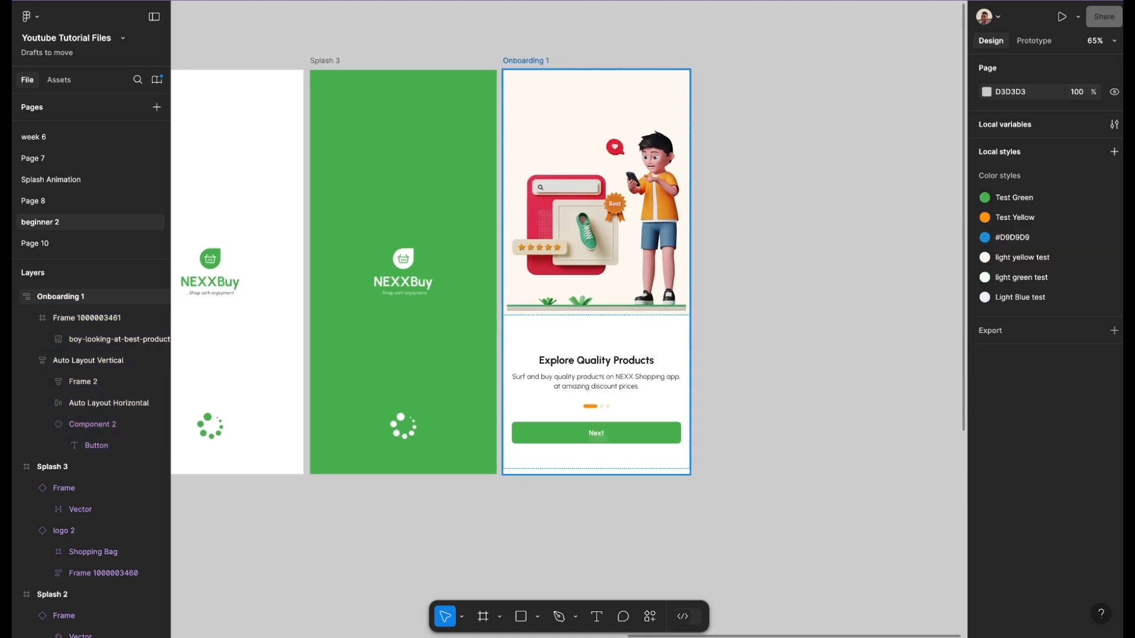
- Set the height of the illustration frame in Onboarding 1 to fill its container
{"action": "left_click", "coordinate": [526, 61]}
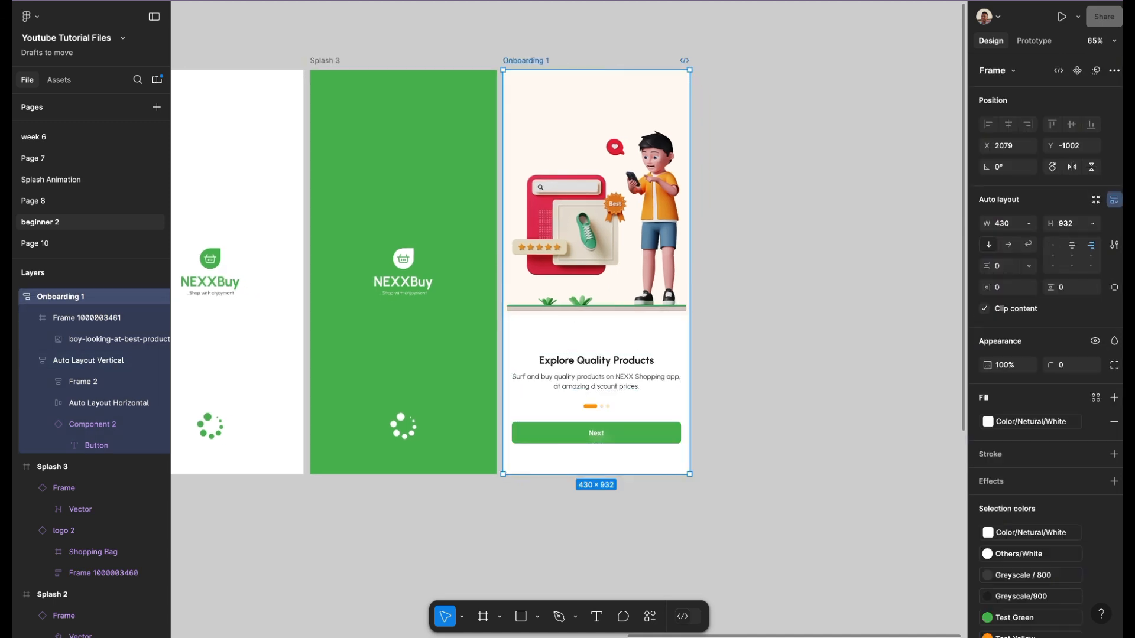
{"action": "left_click", "coordinate": [1093, 224]}
{"action": "key", "text": "Escape"}
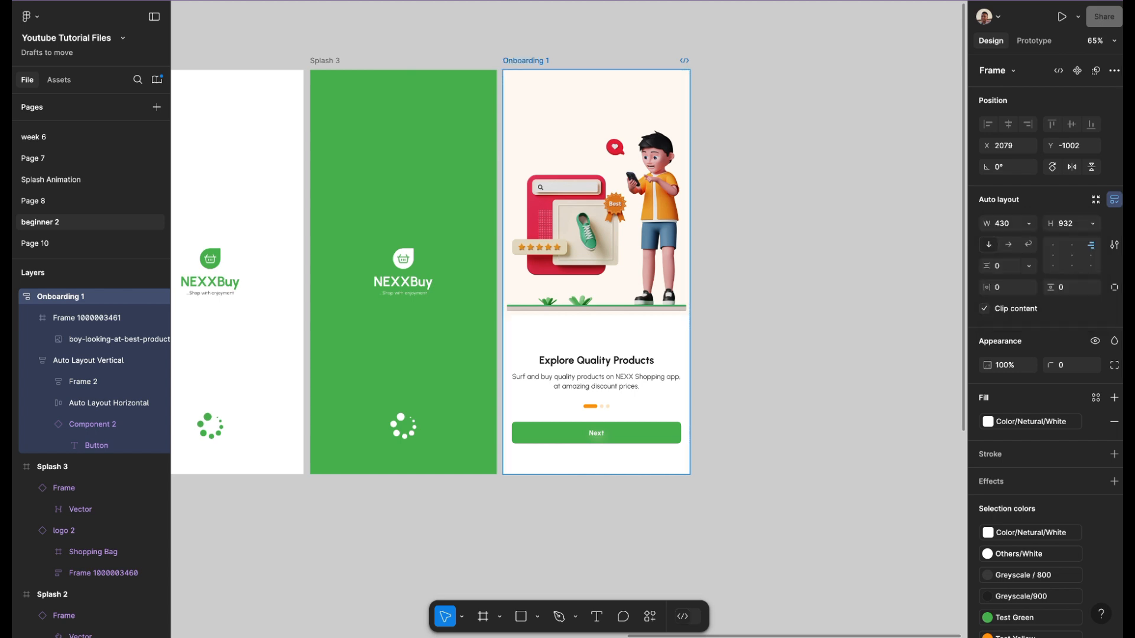
{"action": "left_click", "coordinate": [597, 192]}
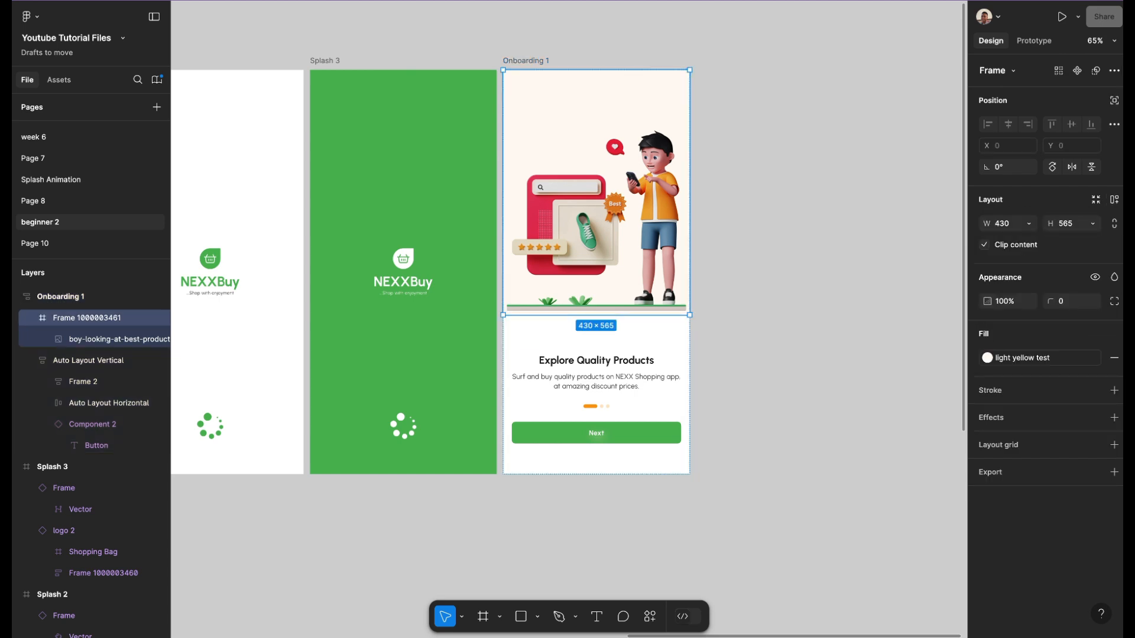
{"action": "left_click", "coordinate": [1092, 224]}
{"action": "left_click", "coordinate": [1029, 241]}
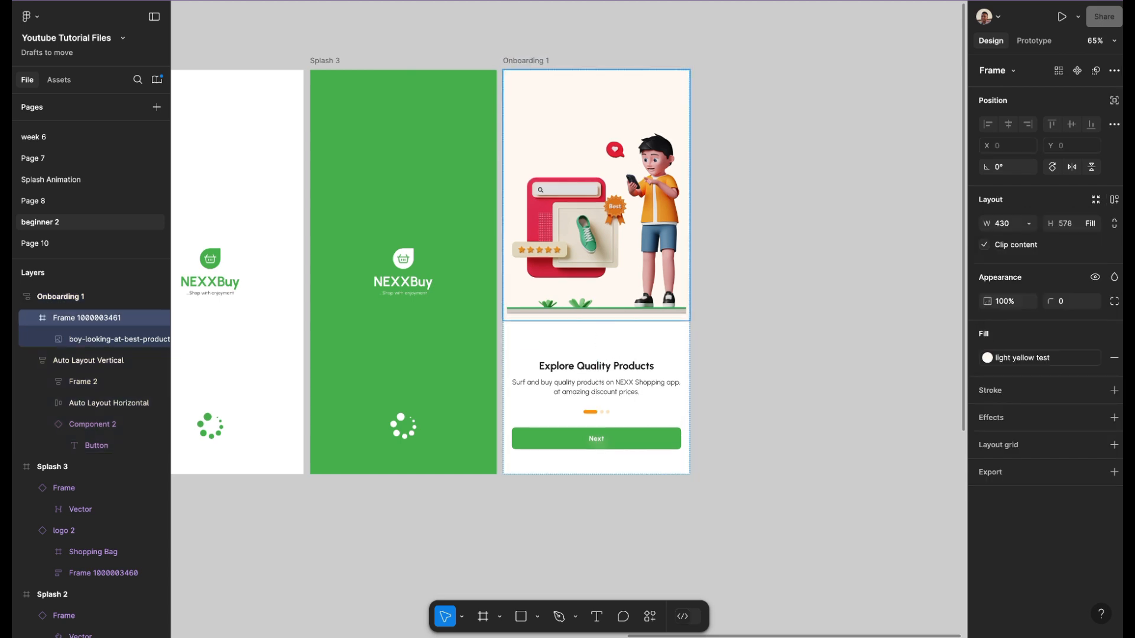
{"action": "key", "text": "Escape"}
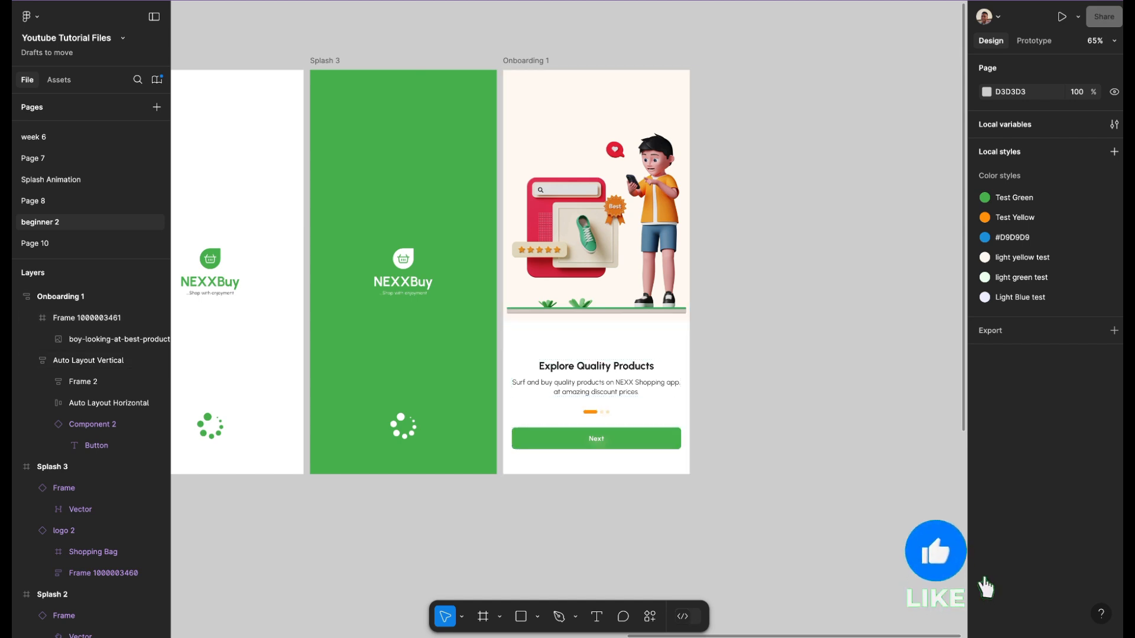
{"action": "double_click", "coordinate": [597, 228]}
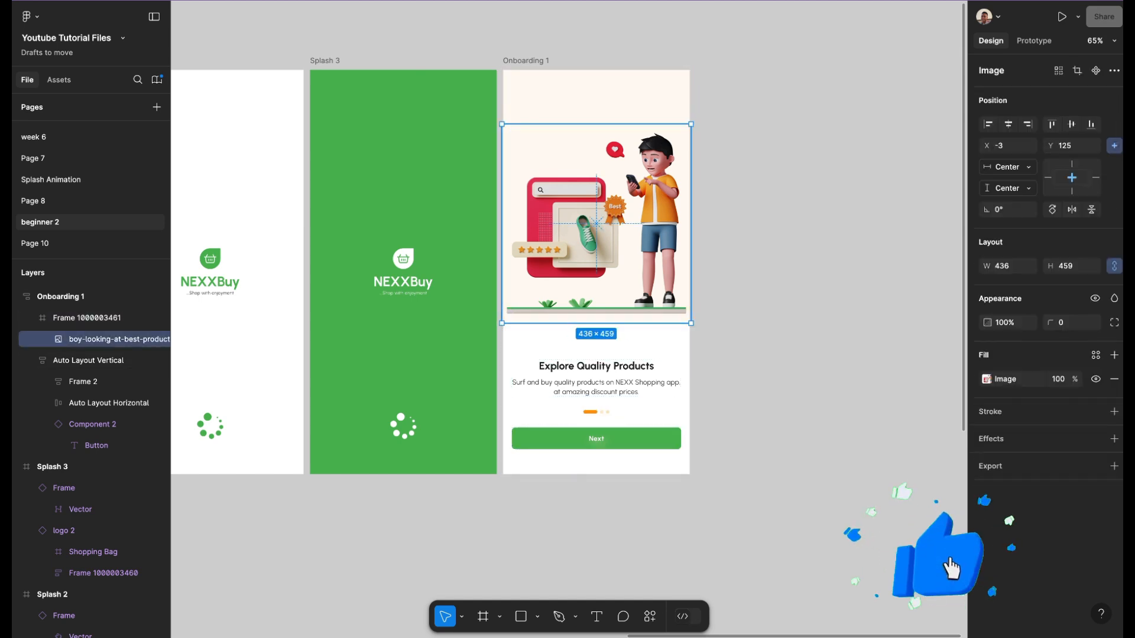
{"action": "left_click", "coordinate": [769, 284]}
{"action": "double_click", "coordinate": [597, 227]}
{"action": "left_click", "coordinate": [769, 284]}
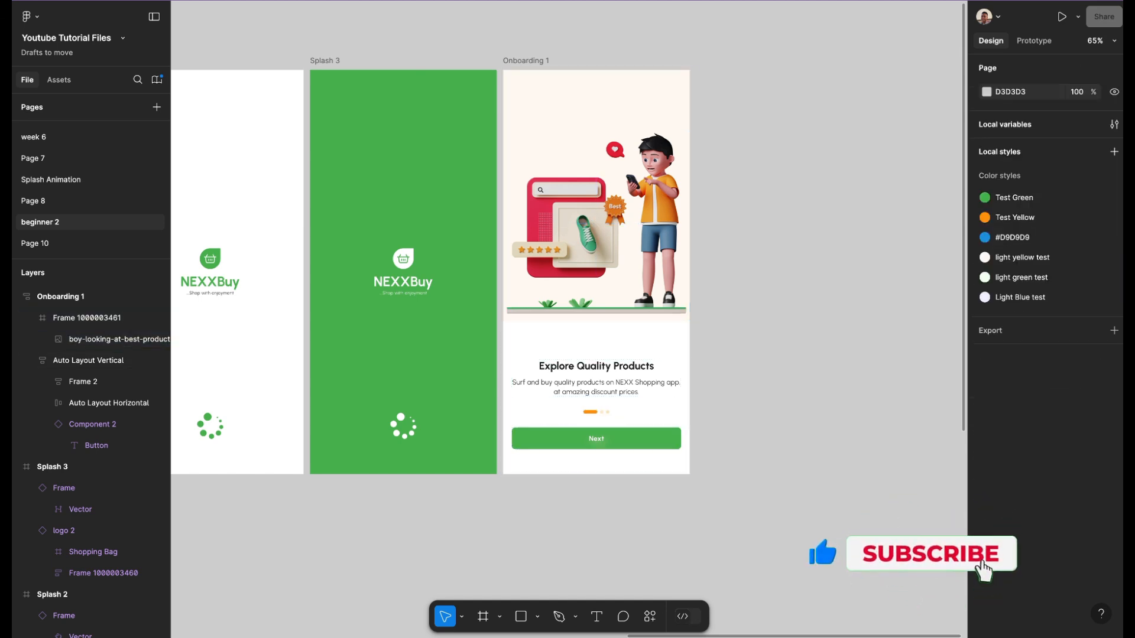
- Duplicate the Onboarding 1 frame and place the copy beside the original at X 2524
{"action": "left_click", "coordinate": [526, 61]}
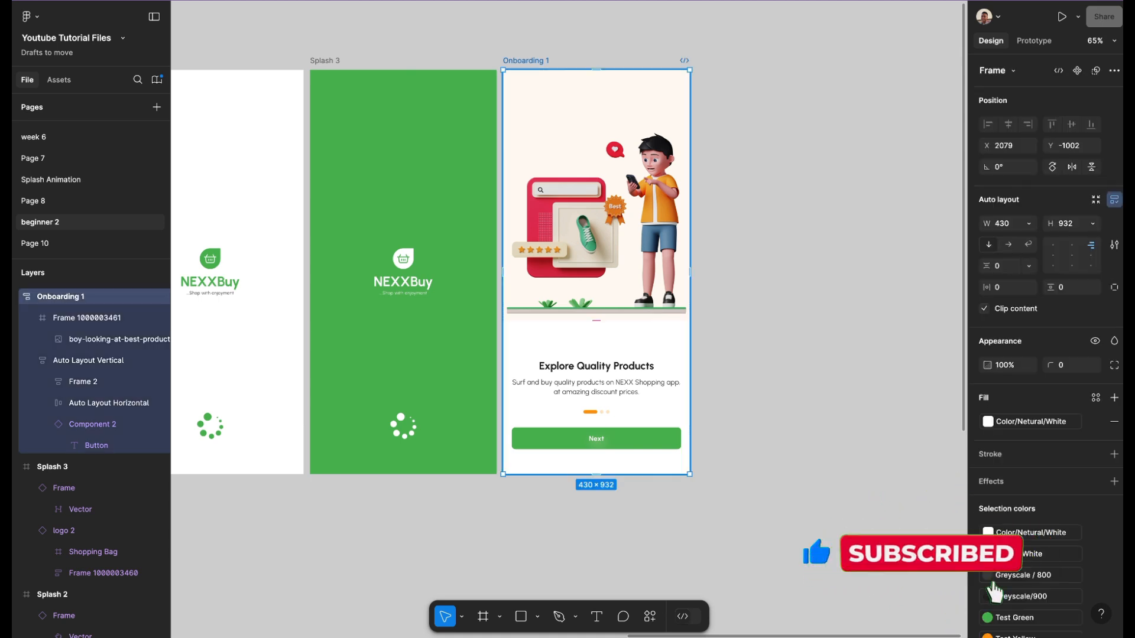
{"action": "key", "text": "super+d"}
{"action": "scroll", "coordinate": [651, 266], "scroll_direction": "right", "scroll_amount": 2}
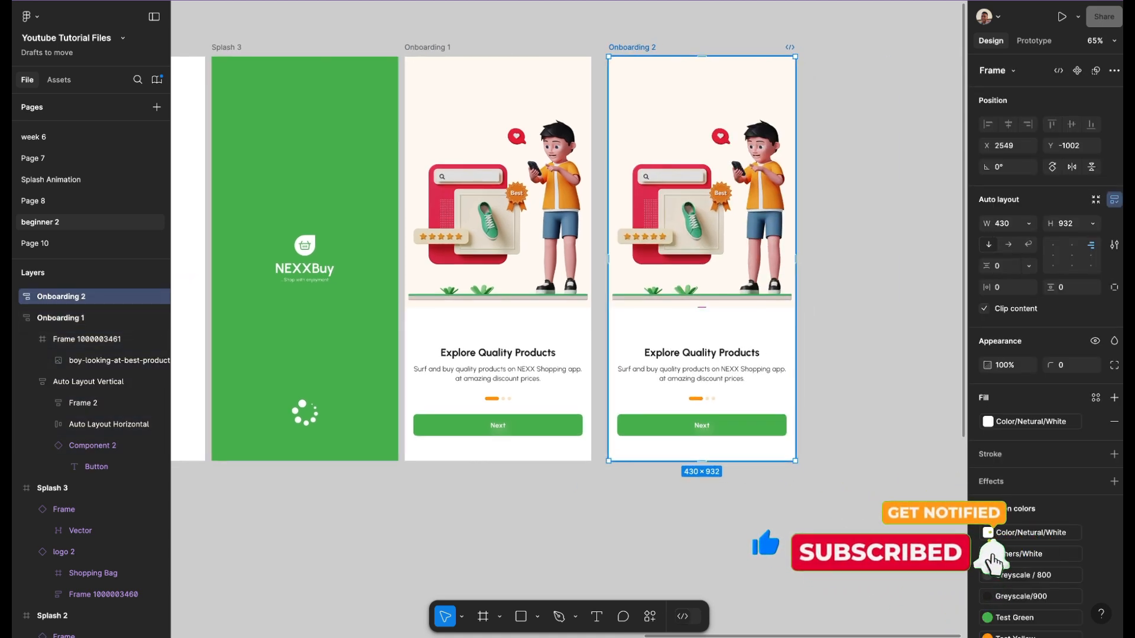
{"action": "scroll", "coordinate": [633, 55], "scroll_direction": "up", "scroll_amount": 3}
{"action": "scroll", "coordinate": [633, 55], "scroll_direction": "right", "scroll_amount": 1}
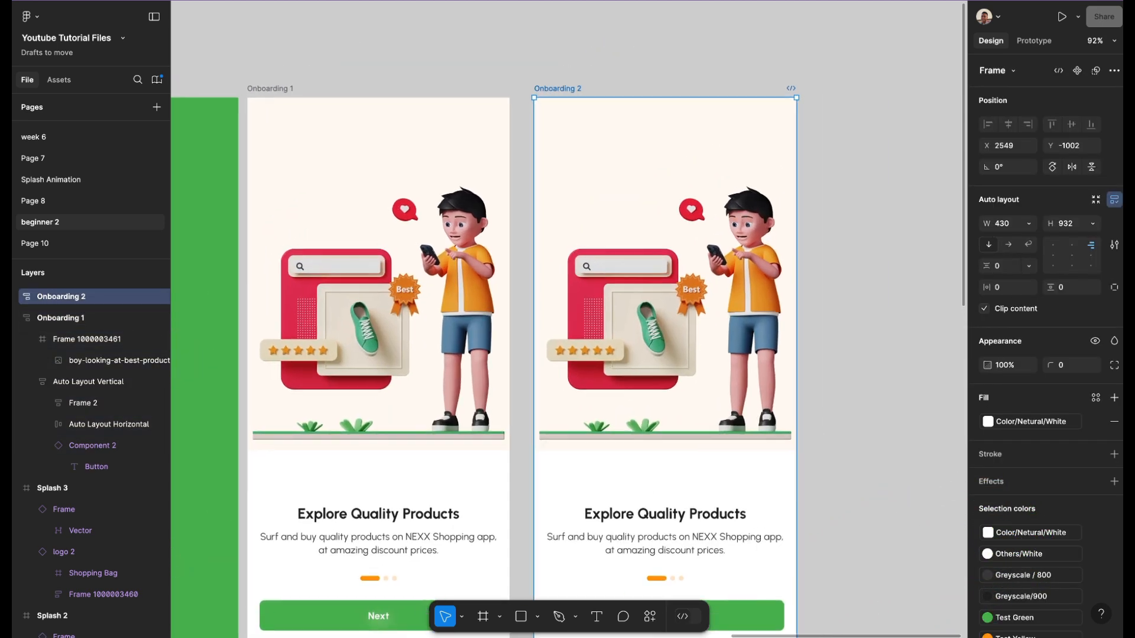
{"action": "left_click_drag", "start_coordinate": [558, 89], "coordinate": [543, 89]}
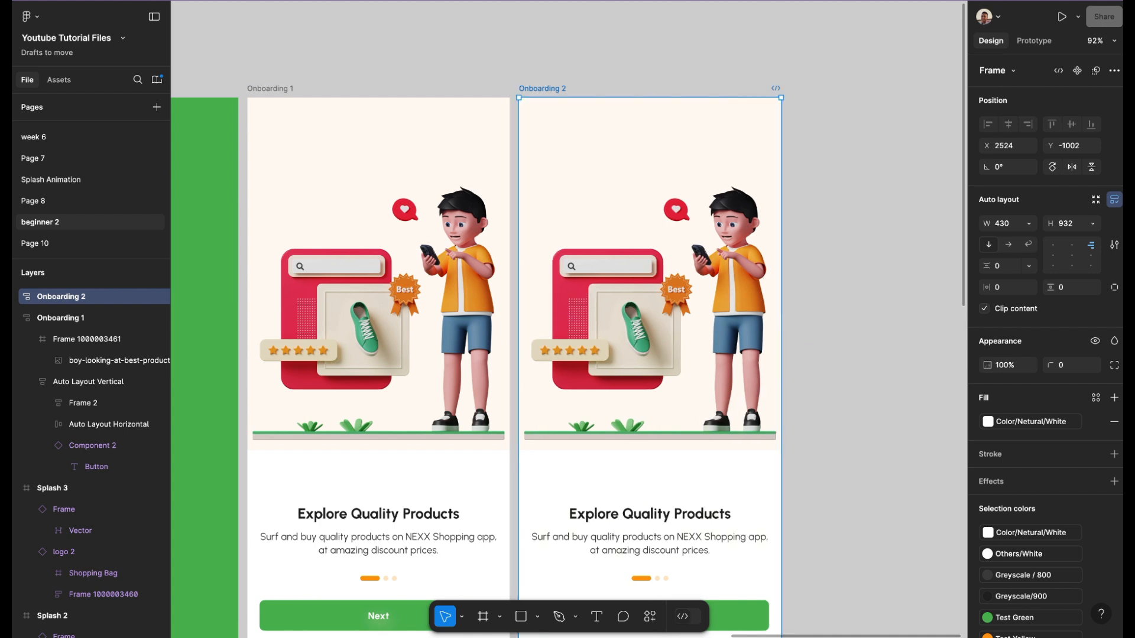
{"action": "scroll", "coordinate": [567, 331], "scroll_direction": "down", "scroll_amount": 2}
{"action": "scroll", "coordinate": [567, 331], "scroll_direction": "right", "scroll_amount": 1}
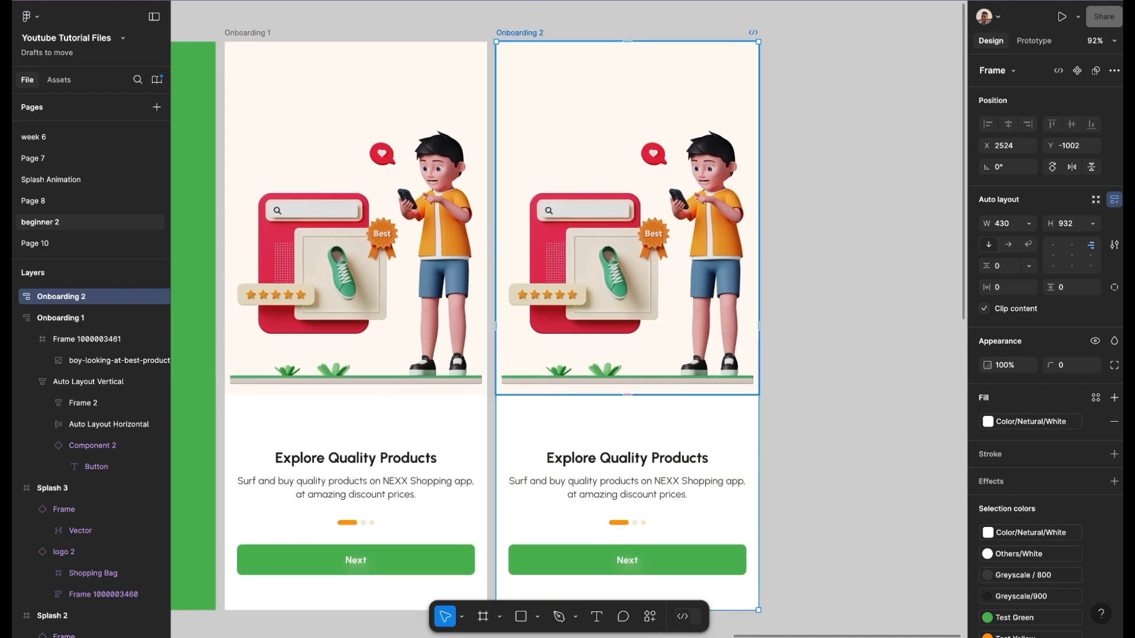
- Copy the illustration of the couple with the shopping cart from the onboarding assets and delete the boy illustration from Onboarding 2
{"action": "scroll", "coordinate": [677, 292], "scroll_direction": "down", "scroll_amount": 3}
{"action": "scroll", "coordinate": [567, 331], "scroll_direction": "left", "scroll_amount": 10}
{"action": "scroll", "coordinate": [568, 331], "scroll_direction": "down", "scroll_amount": 2}
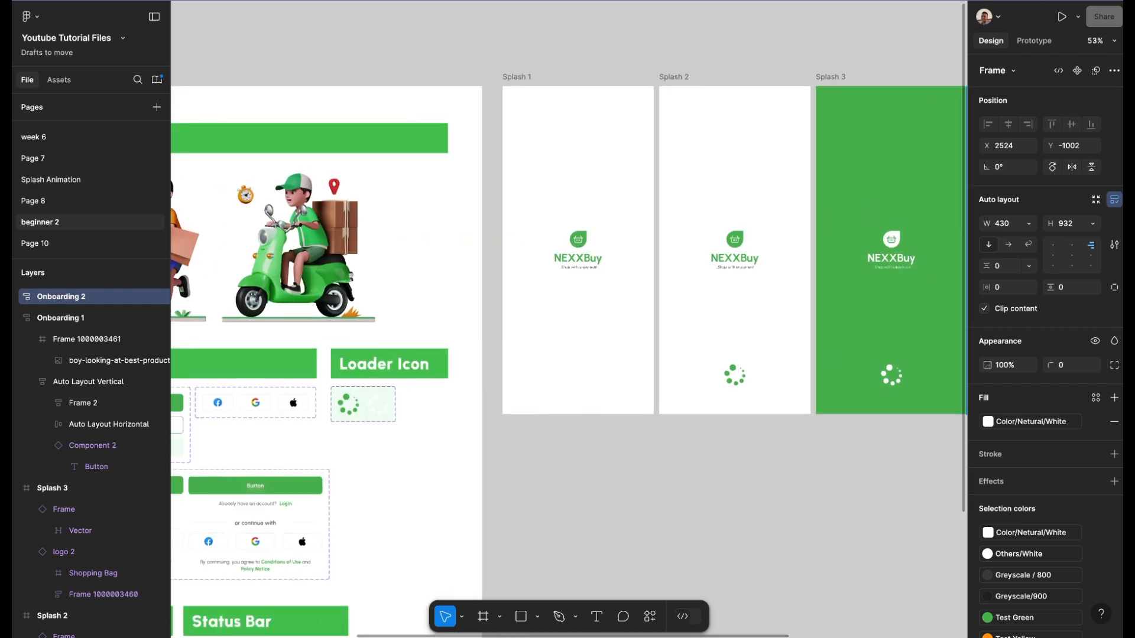
{"action": "left_click", "coordinate": [376, 228]}
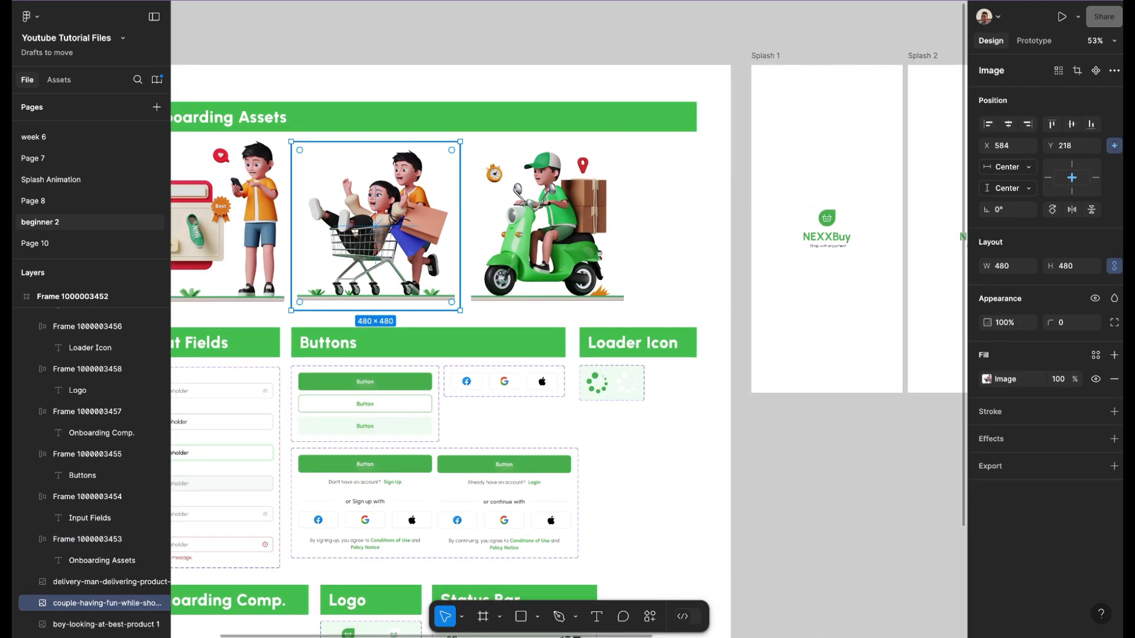
{"action": "scroll", "coordinate": [376, 227], "scroll_direction": "up", "scroll_amount": 1}
{"action": "scroll", "coordinate": [376, 228], "scroll_direction": "left", "scroll_amount": 1}
{"action": "scroll", "coordinate": [567, 331], "scroll_direction": "right", "scroll_amount": 10}
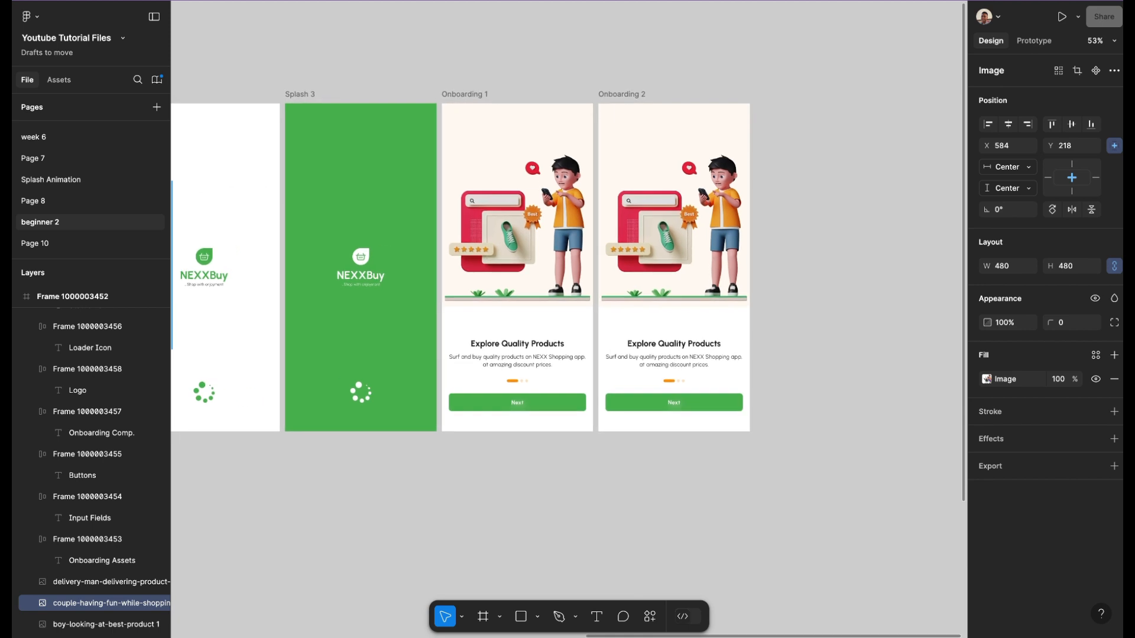
{"action": "double_click", "coordinate": [674, 228]}
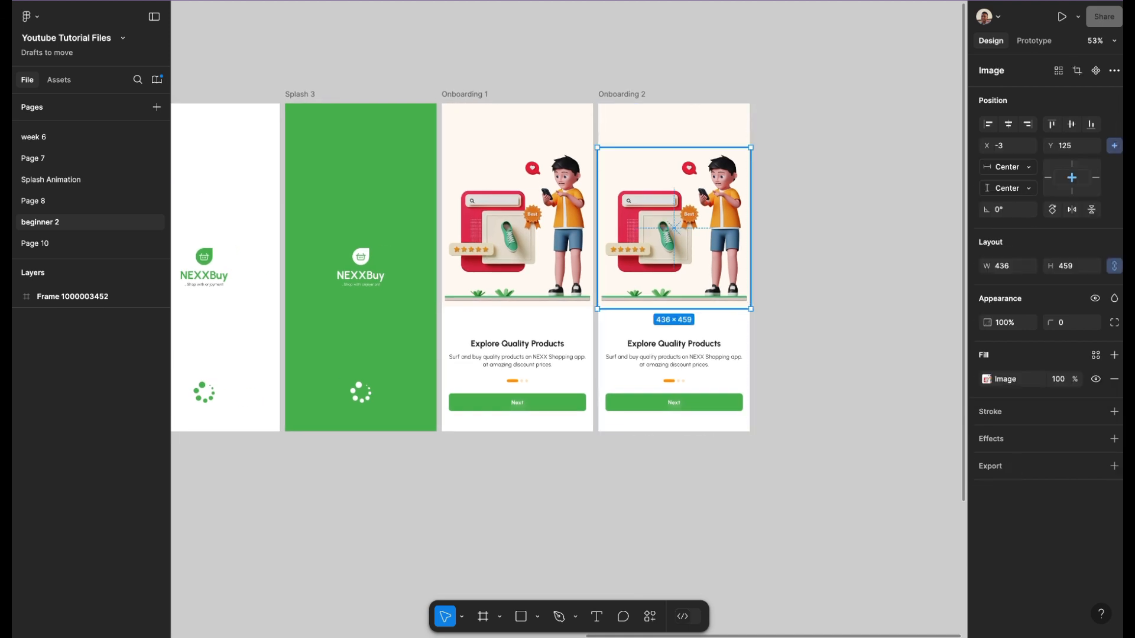
{"action": "key", "text": "Delete"}
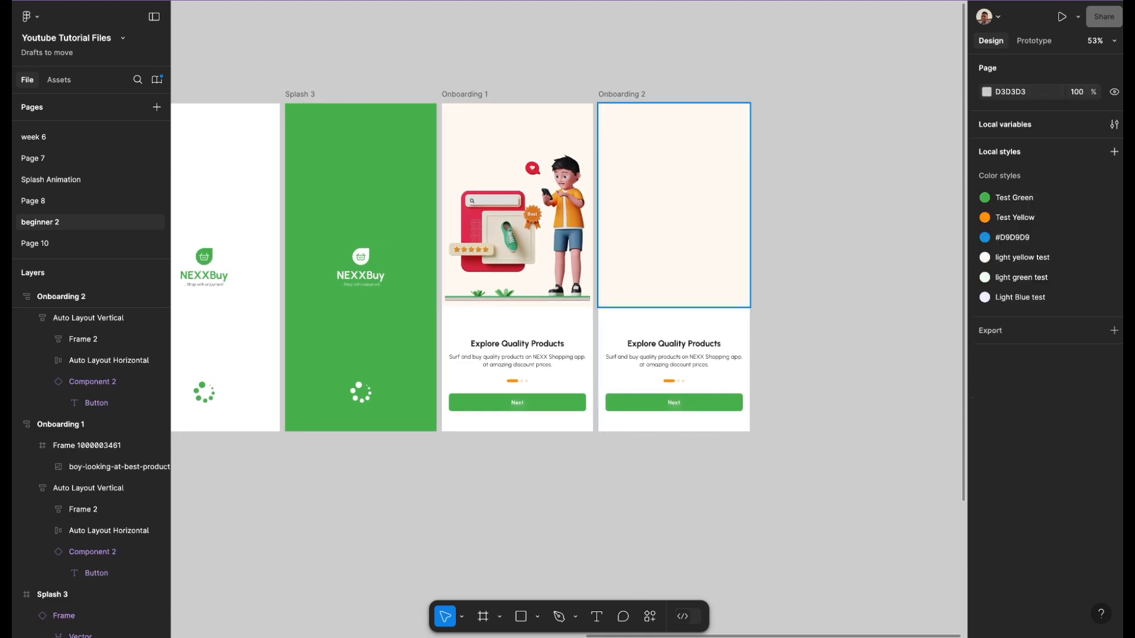
- Paste the couple illustration into Onboarding 2's illustration frame, centre it, and align its bottom with the boy illustration in Onboarding 1
{"action": "key", "text": "ctrl+v"}
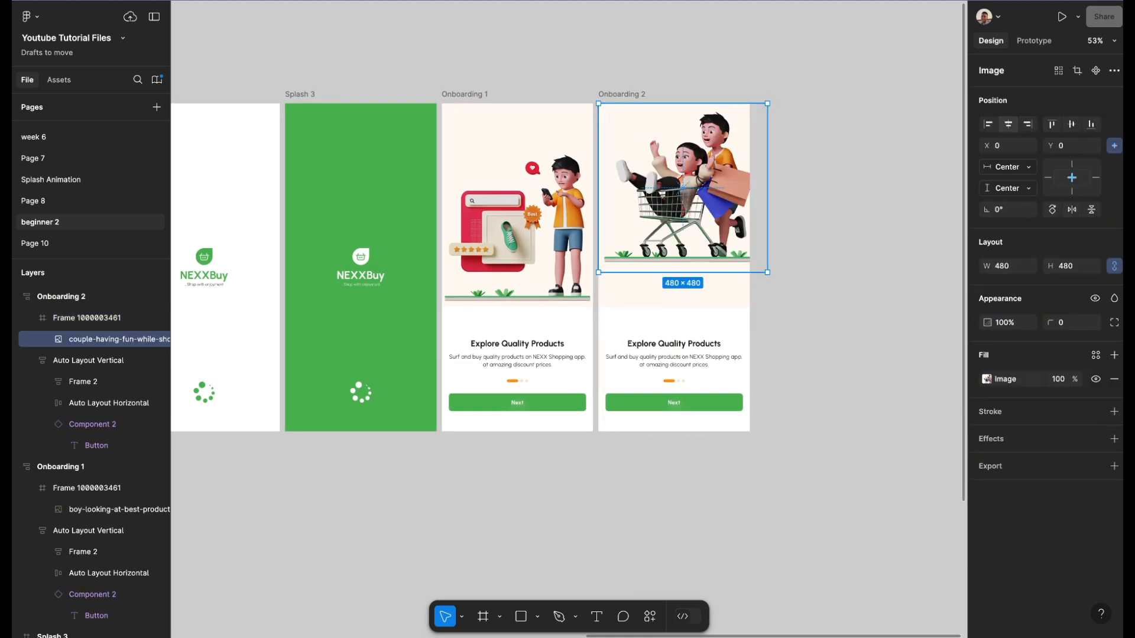
{"action": "left_click", "coordinate": [1009, 124]}
{"action": "left_click", "coordinate": [1072, 124]}
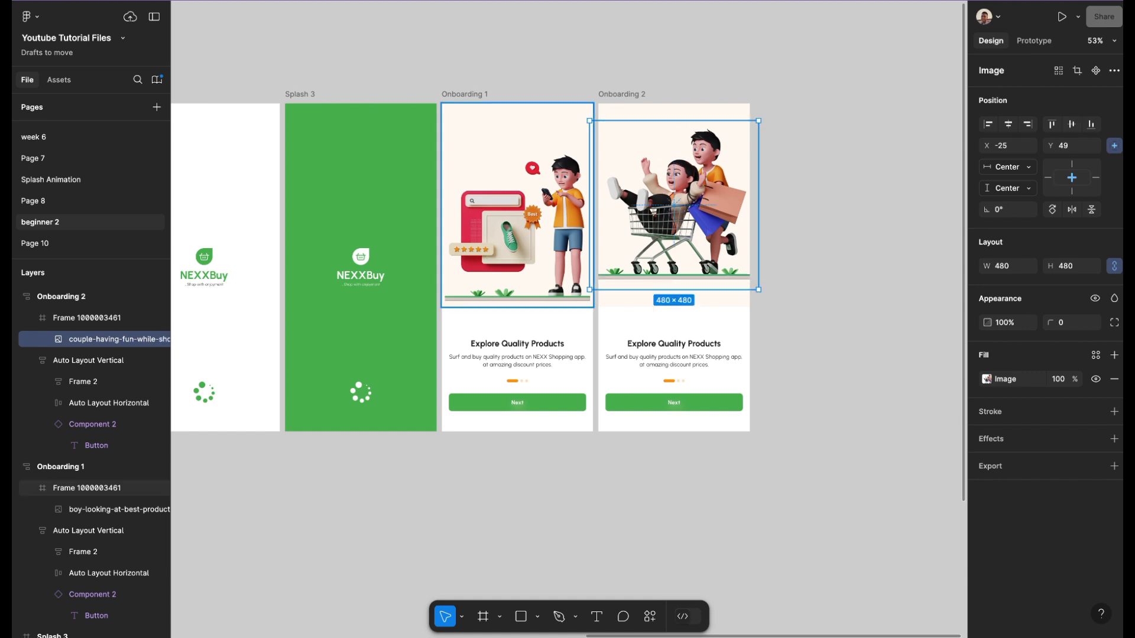
{"action": "double_click", "coordinate": [518, 230], "text": "shift"}
{"action": "left_click", "coordinate": [1092, 124]}
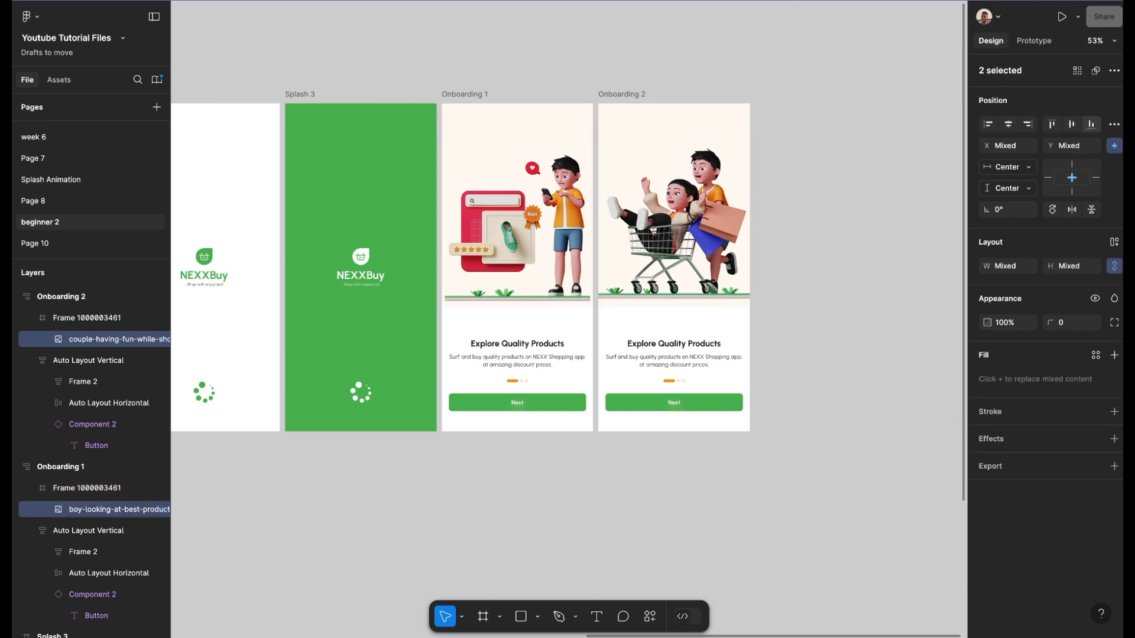
{"action": "left_click", "coordinate": [821, 183]}
- Nudge the couple illustration in Onboarding 2 down to Y 112
{"action": "double_click", "coordinate": [704, 209]}
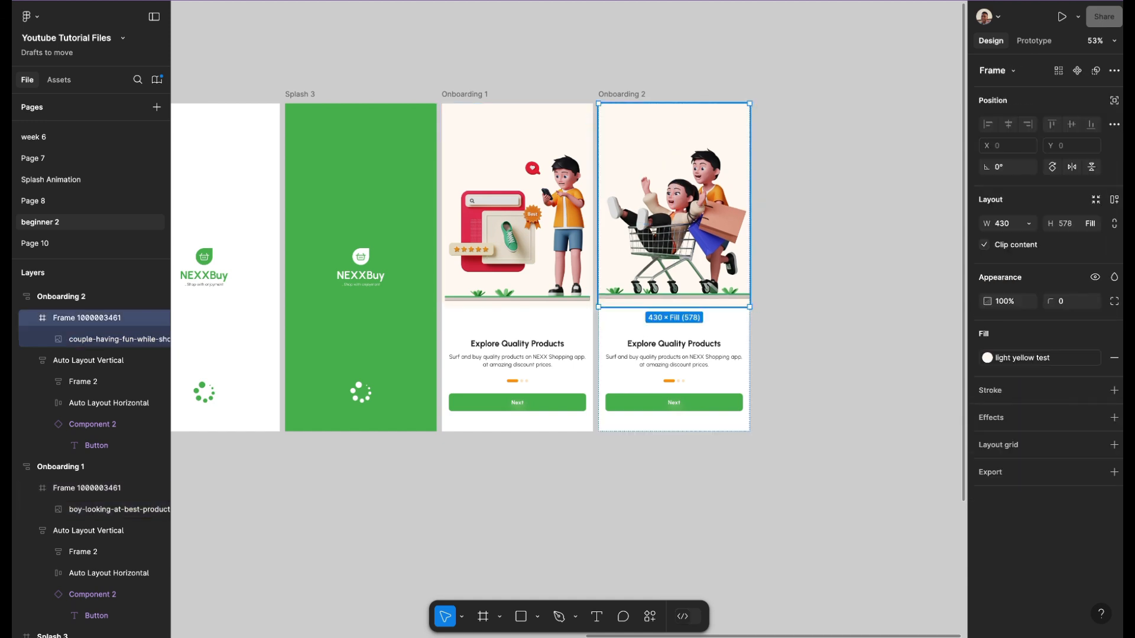
{"action": "scroll", "coordinate": [704, 209], "scroll_direction": "up", "scroll_amount": 4}
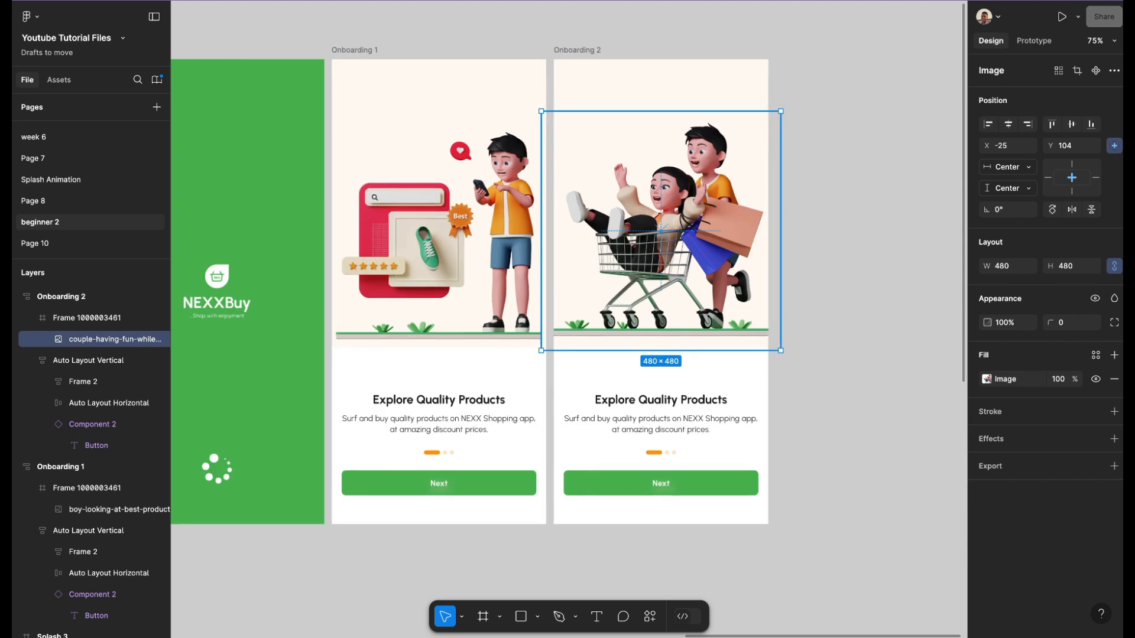
{"action": "key", "text": "Down"}
{"action": "key", "text": "Down"}
{"action": "key", "text": "Down"}
{"action": "key", "text": "Down"}
{"action": "key", "text": "Down"}
{"action": "key", "text": "Down"}
{"action": "key", "text": "Down"}
{"action": "key", "text": "Down"}
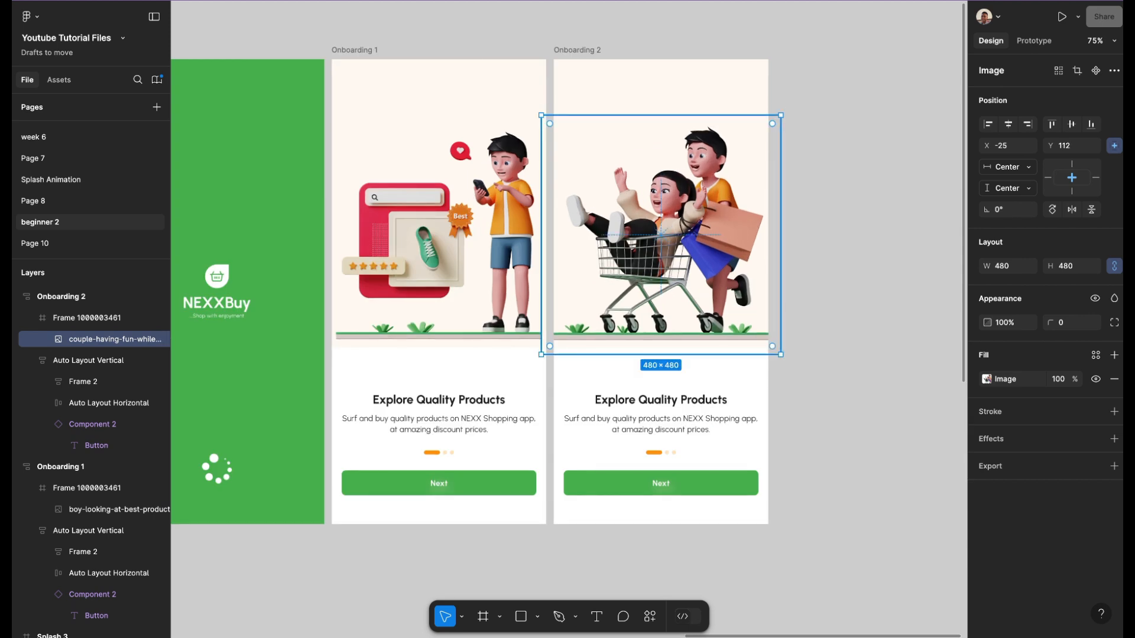
- Scale the couple illustration to 453 × 453, centre it horizontally, and bottom-align it with the boy illustration in Onboarding 1
{"action": "left_click_drag", "start_coordinate": [781, 354], "coordinate": [767, 341]}
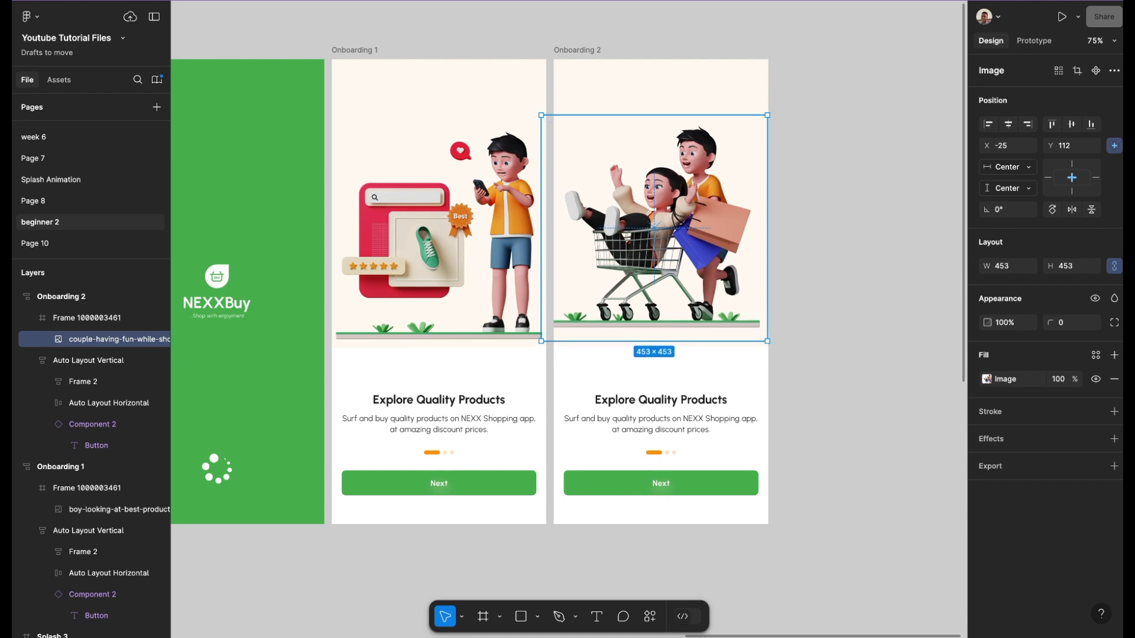
{"action": "left_click", "coordinate": [1009, 124]}
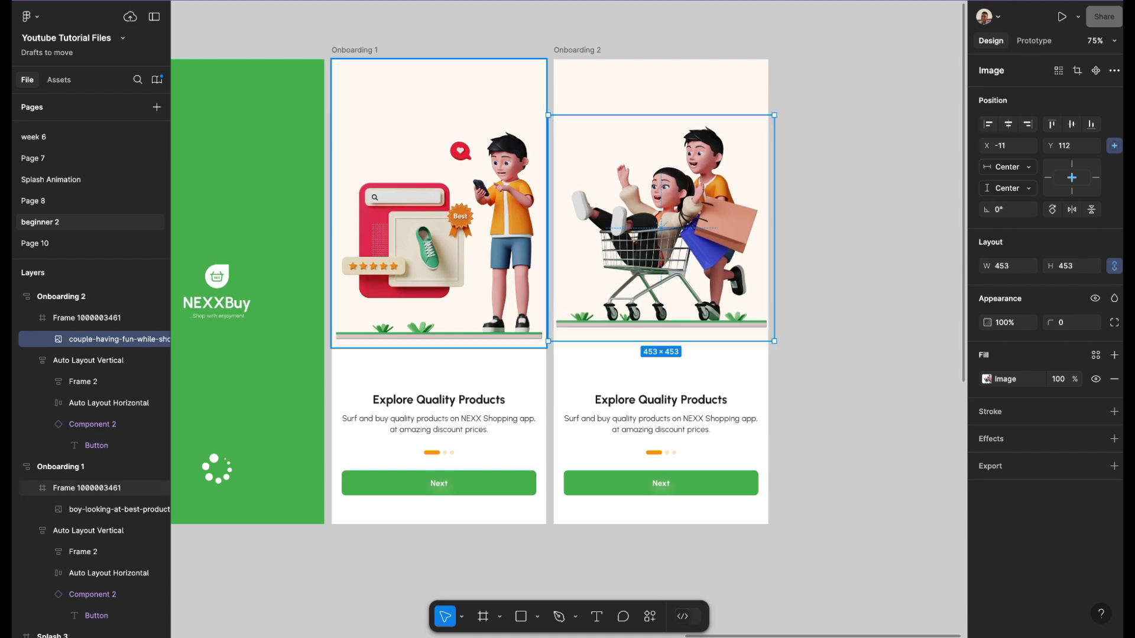
{"action": "left_click", "coordinate": [438, 225], "text": "shift"}
{"action": "left_click", "coordinate": [1091, 124]}
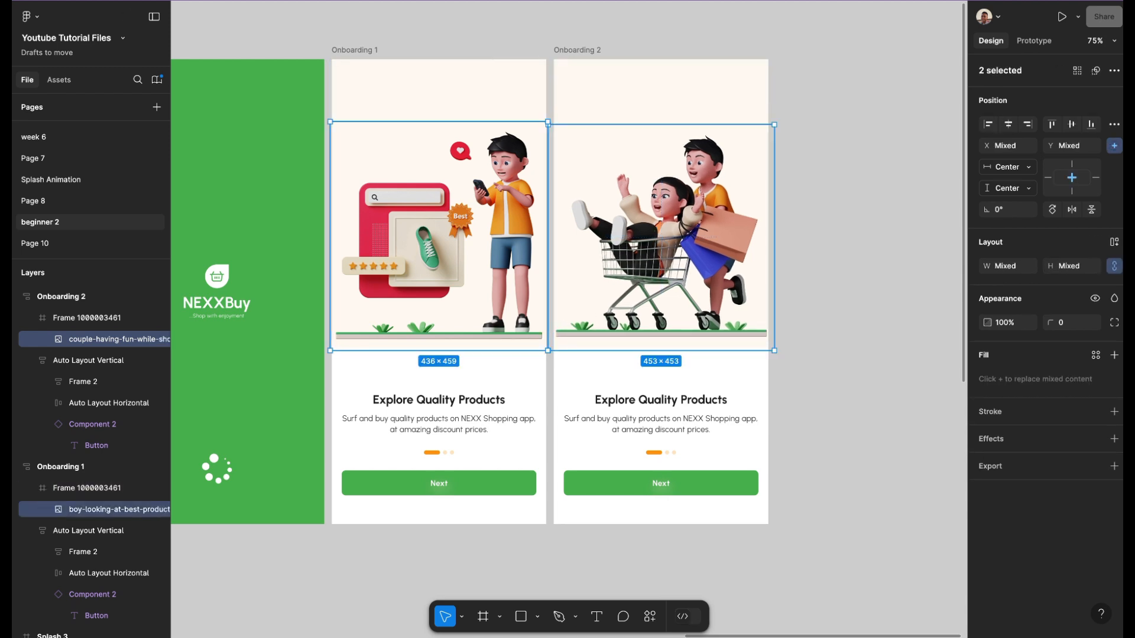
{"action": "key", "text": "Escape"}
- Scale the couple illustration down to 447 × 447 and bottom-align it again with the boy illustration in Onboarding 1
{"action": "double_click", "coordinate": [661, 238]}
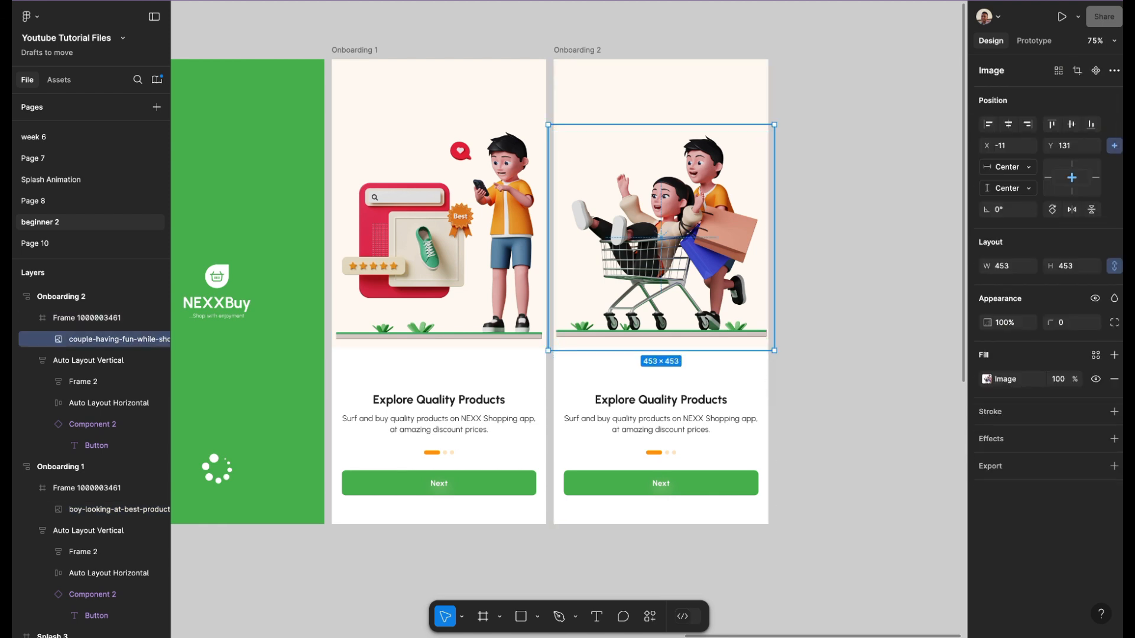
{"action": "left_click_drag", "start_coordinate": [774, 350], "coordinate": [771, 348]}
{"action": "left_click", "coordinate": [1071, 124]}
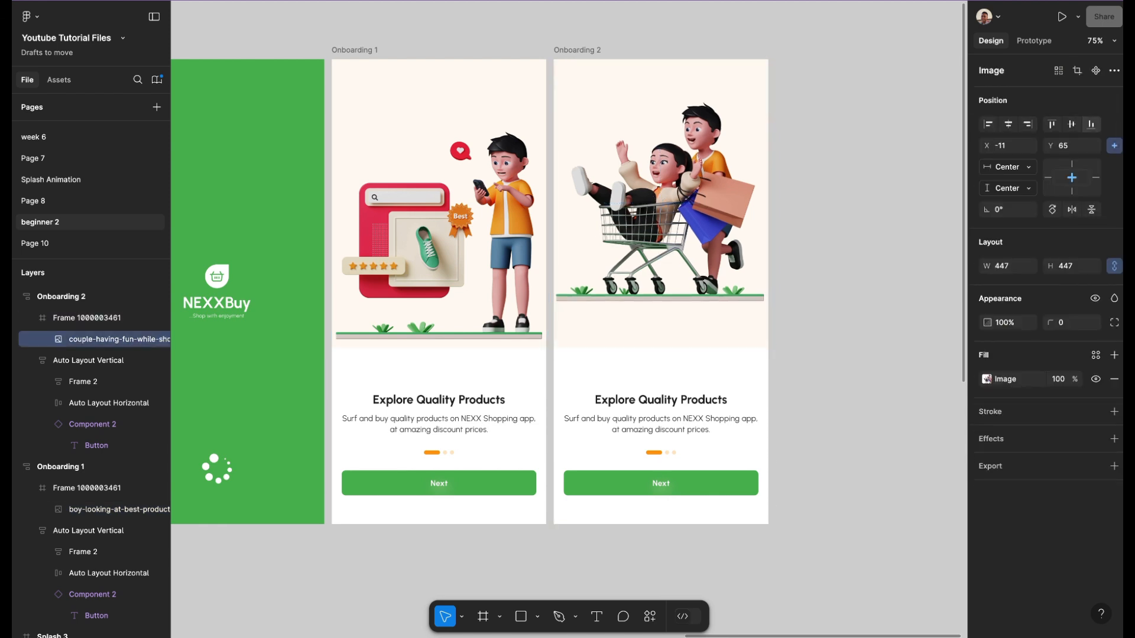
{"action": "double_click", "coordinate": [449, 237], "text": "shift"}
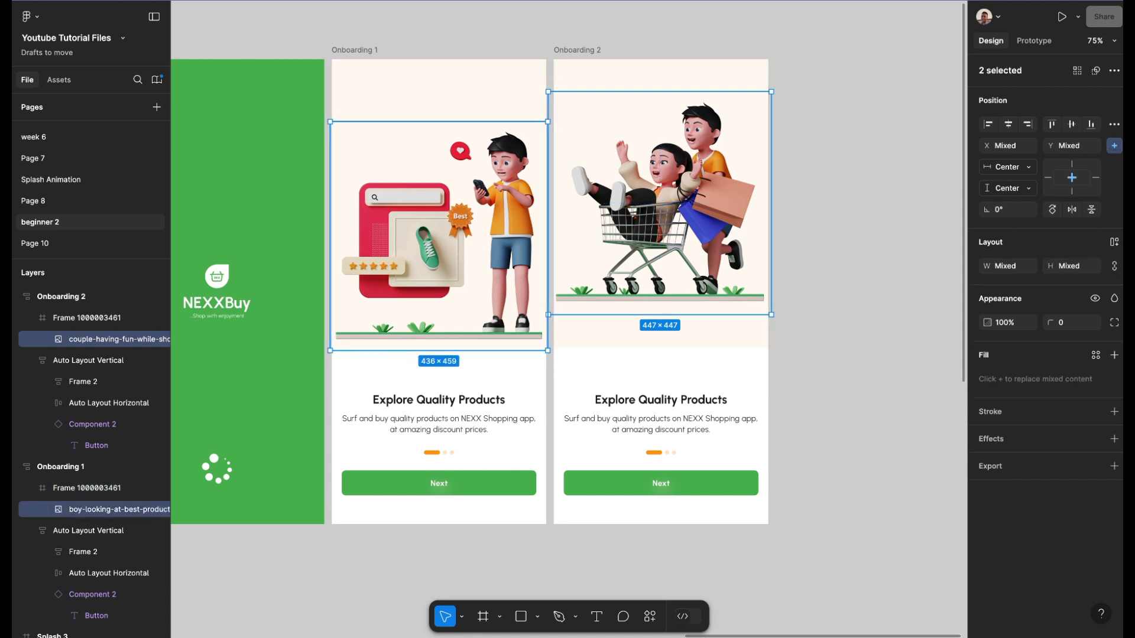
{"action": "left_click", "coordinate": [1092, 124]}
{"action": "left_click", "coordinate": [851, 236]}
- Change the fill of the illustration frame in Onboarding 2 to the Light Blue test colour style
{"action": "scroll", "coordinate": [851, 237], "scroll_direction": "right", "scroll_amount": 1}
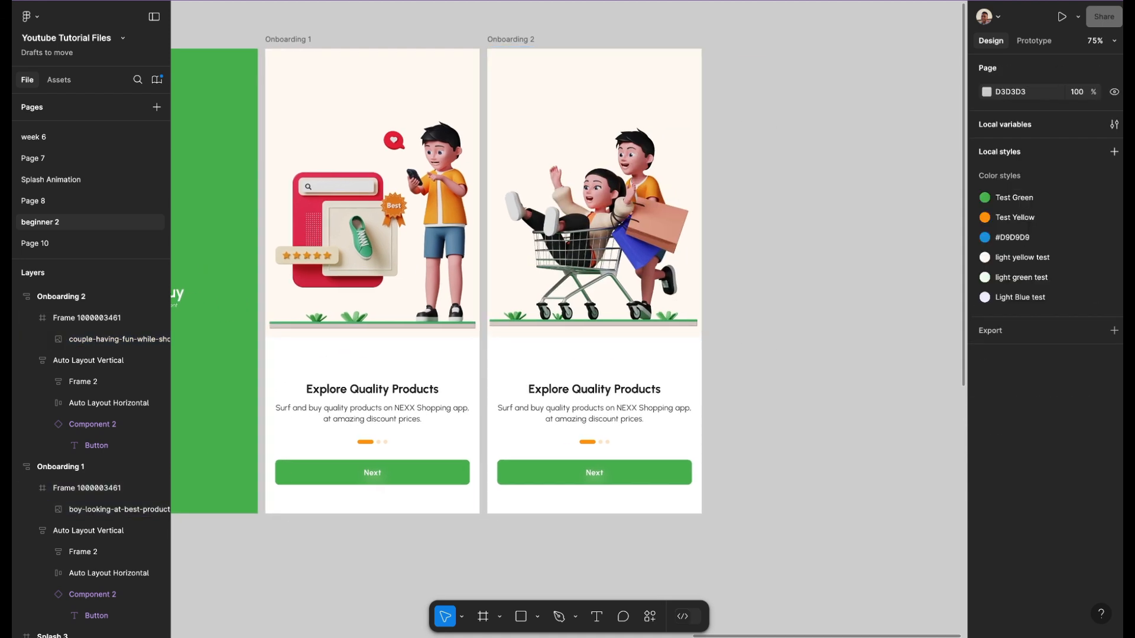
{"action": "scroll", "coordinate": [607, 177], "scroll_direction": "up", "scroll_amount": 5}
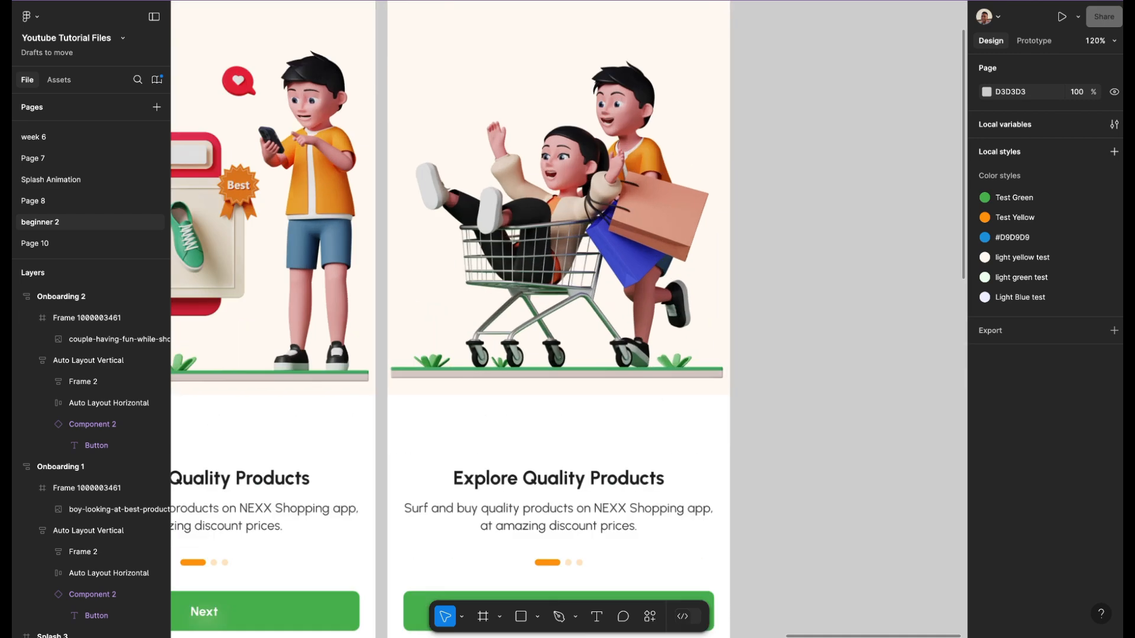
{"action": "scroll", "coordinate": [603, 304], "scroll_direction": "down", "scroll_amount": 3}
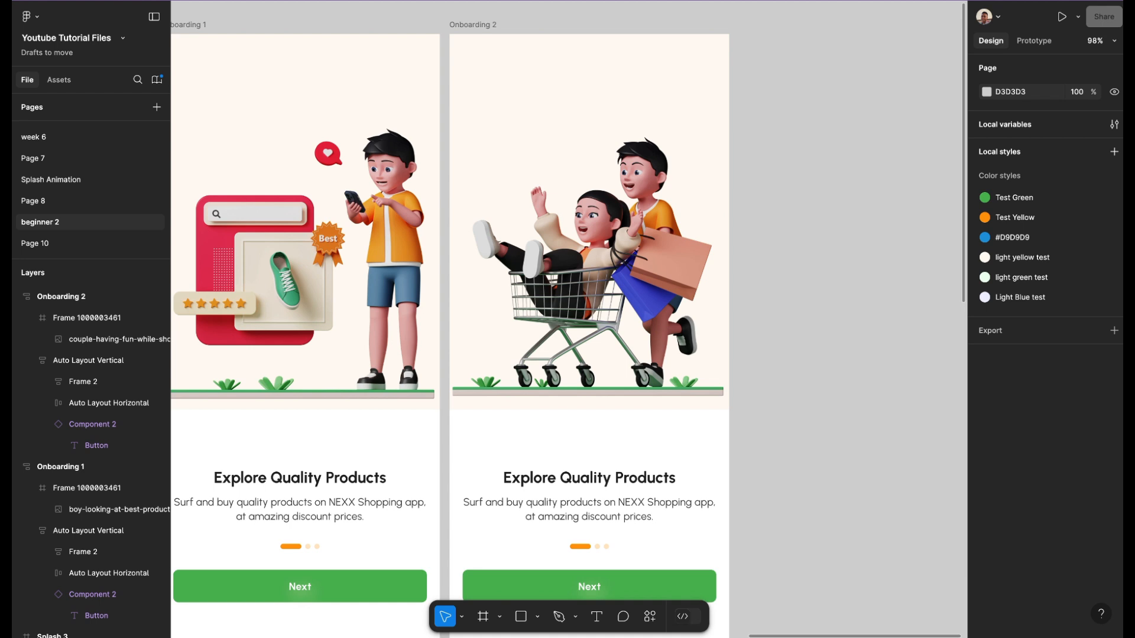
{"action": "scroll", "coordinate": [590, 303], "scroll_direction": "down", "scroll_amount": 2}
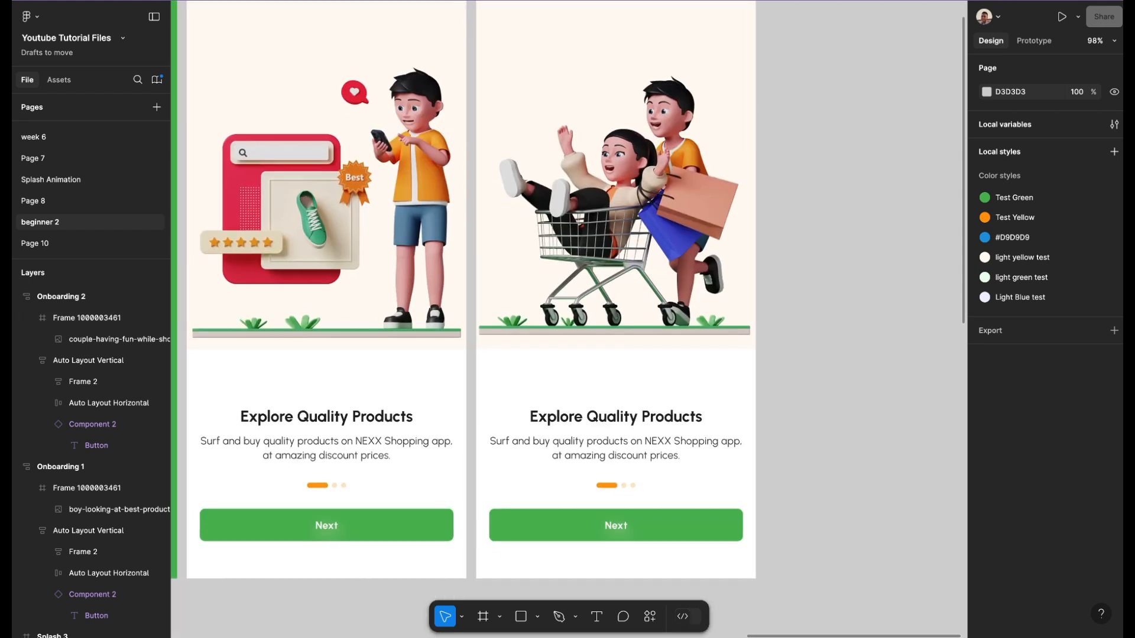
{"action": "scroll", "coordinate": [590, 303], "scroll_direction": "up", "scroll_amount": 1}
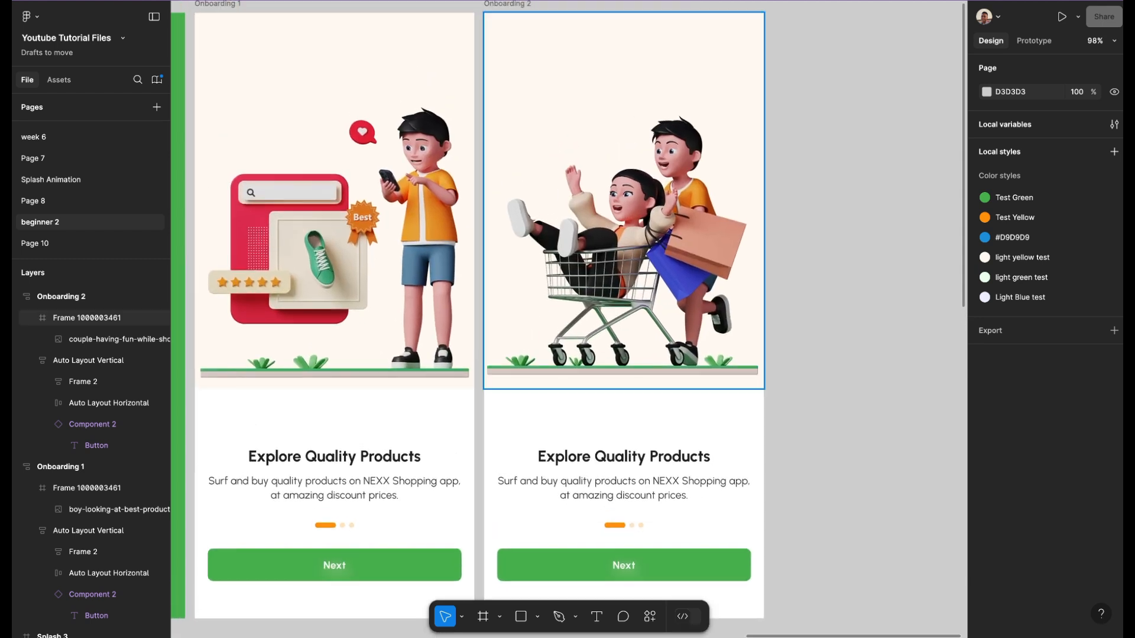
{"action": "scroll", "coordinate": [630, 234], "scroll_direction": "down", "scroll_amount": 3}
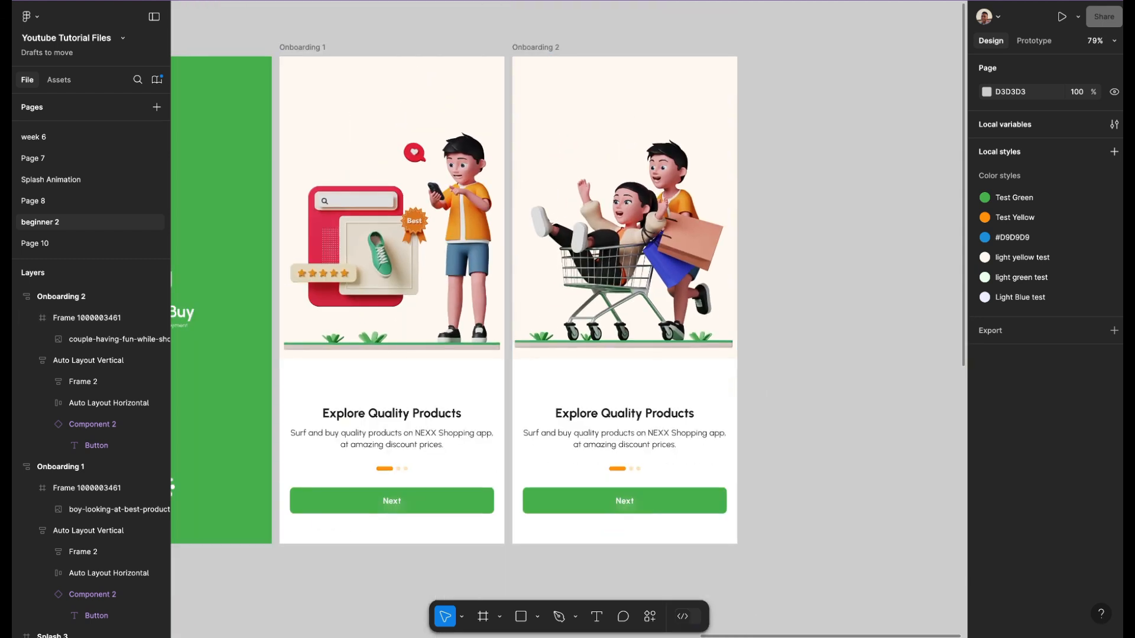
{"action": "double_click", "coordinate": [630, 234]}
{"action": "left_click", "coordinate": [625, 97]}
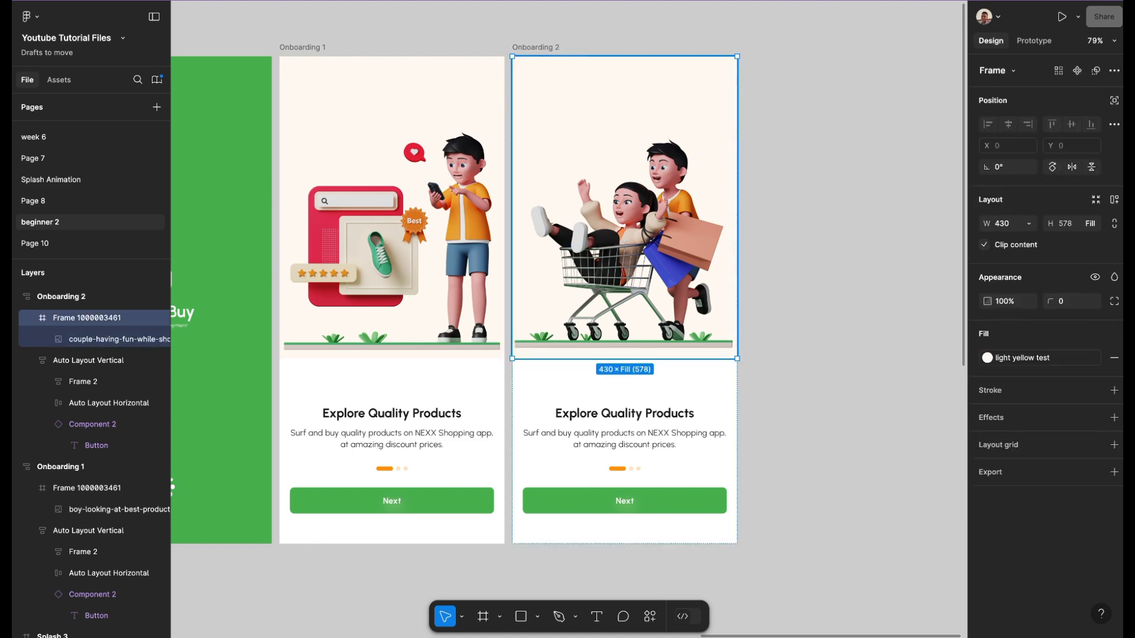
{"action": "scroll", "coordinate": [696, 127], "scroll_direction": "up", "scroll_amount": 5}
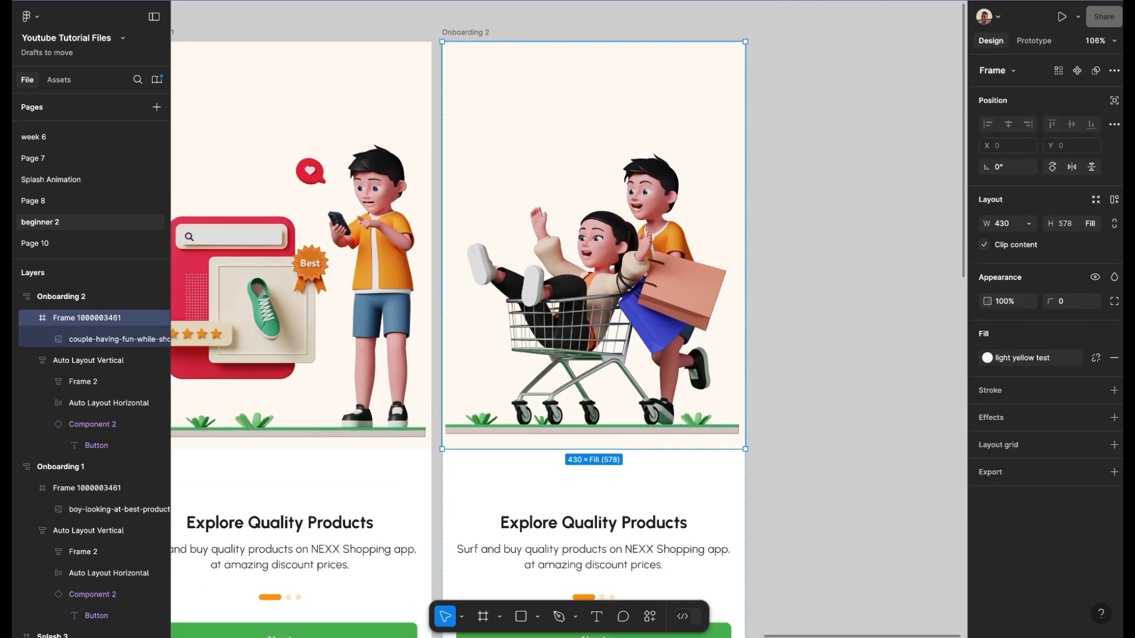
{"action": "left_click", "coordinate": [1023, 357]}
{"action": "scroll", "coordinate": [888, 565], "scroll_direction": "down", "scroll_amount": 1}
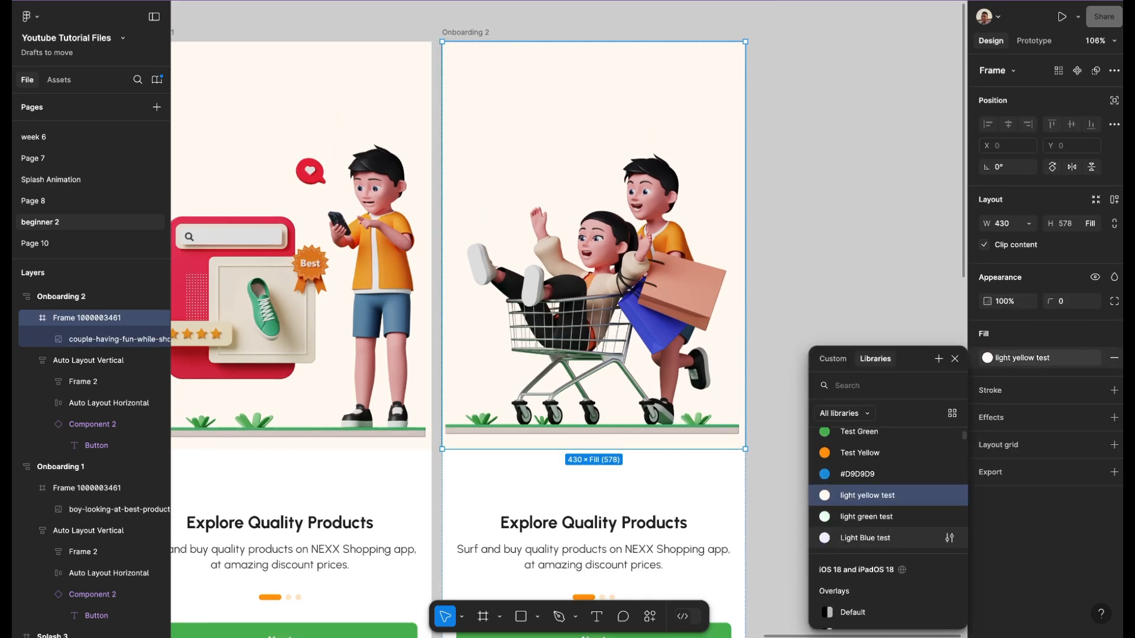
{"action": "left_click", "coordinate": [866, 538]}
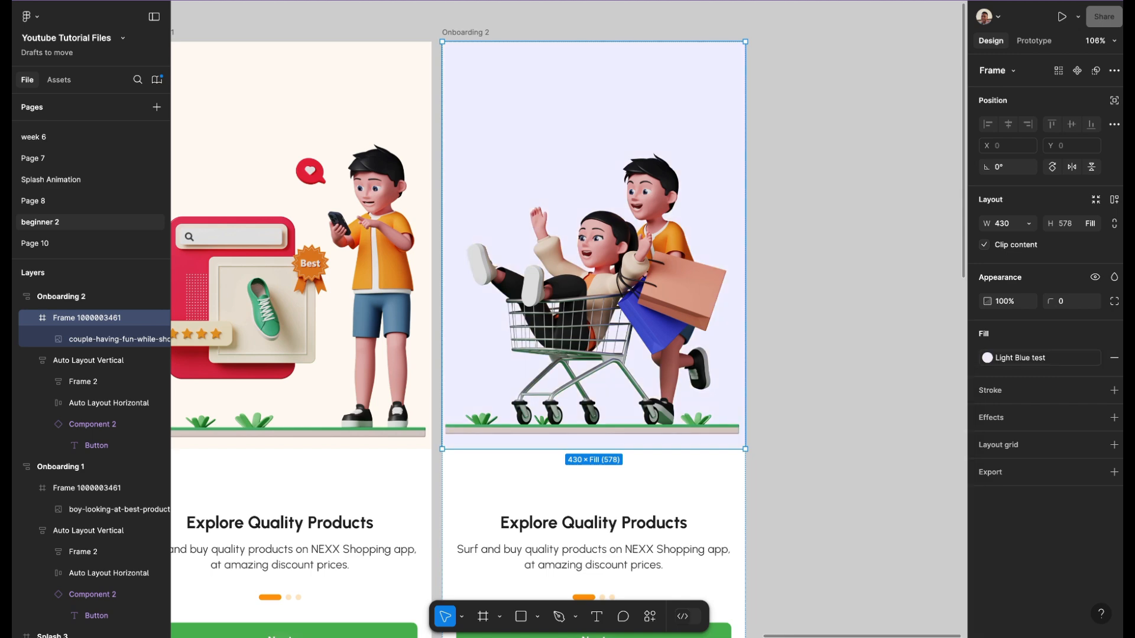
{"action": "left_click", "coordinate": [875, 331]}
- Edit the Light Blue test colour style used behind the couple illustration, setting its colour to EFF1FF
{"action": "scroll", "coordinate": [875, 331], "scroll_direction": "down", "scroll_amount": 4}
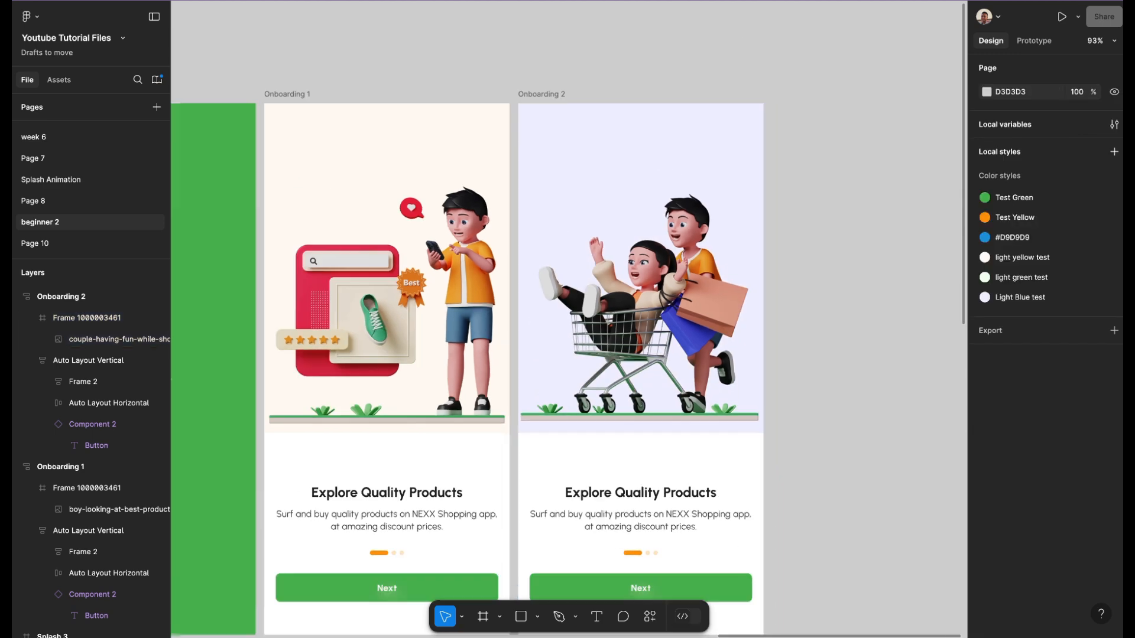
{"action": "scroll", "coordinate": [875, 331], "scroll_direction": "right", "scroll_amount": 1}
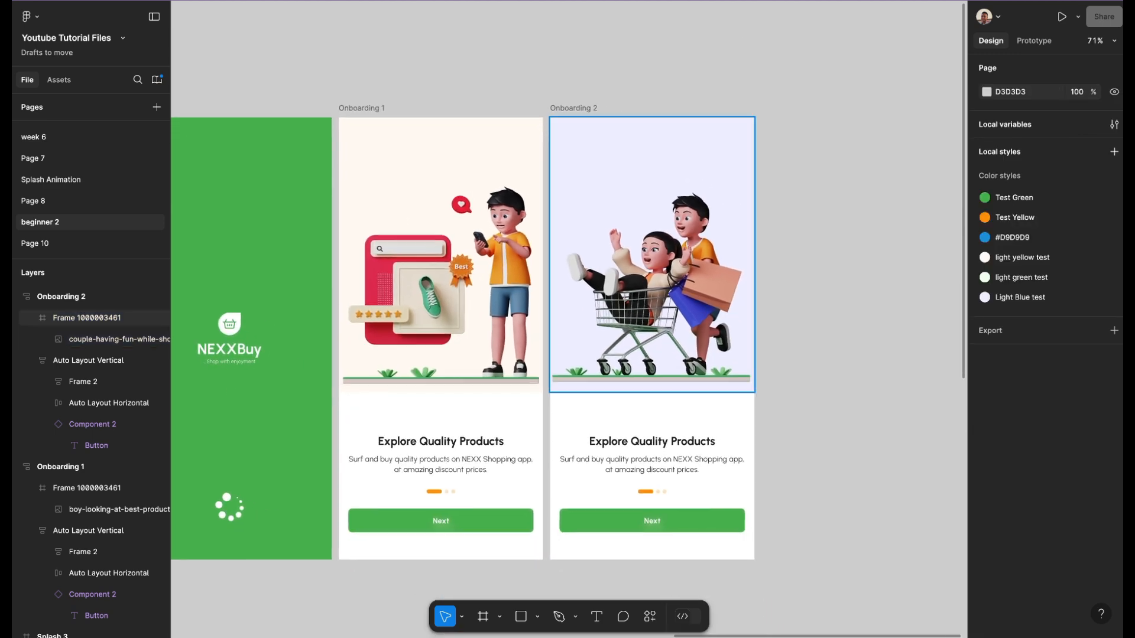
{"action": "scroll", "coordinate": [751, 319], "scroll_direction": "up", "scroll_amount": 5}
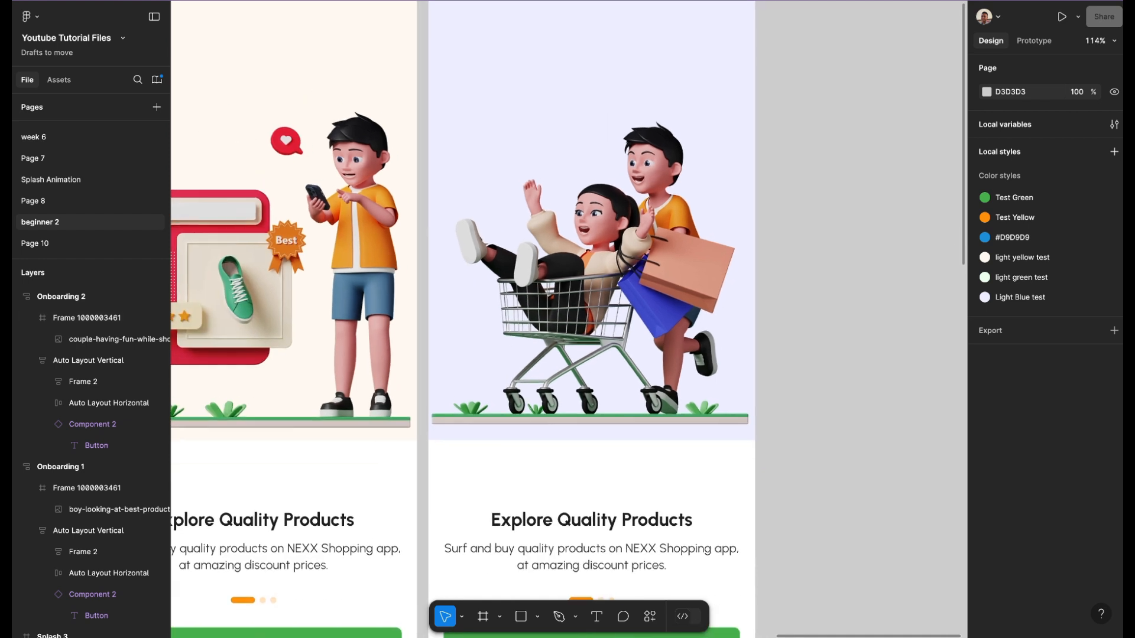
{"action": "scroll", "coordinate": [591, 249], "scroll_direction": "up", "scroll_amount": 1}
{"action": "left_click", "coordinate": [591, 248]}
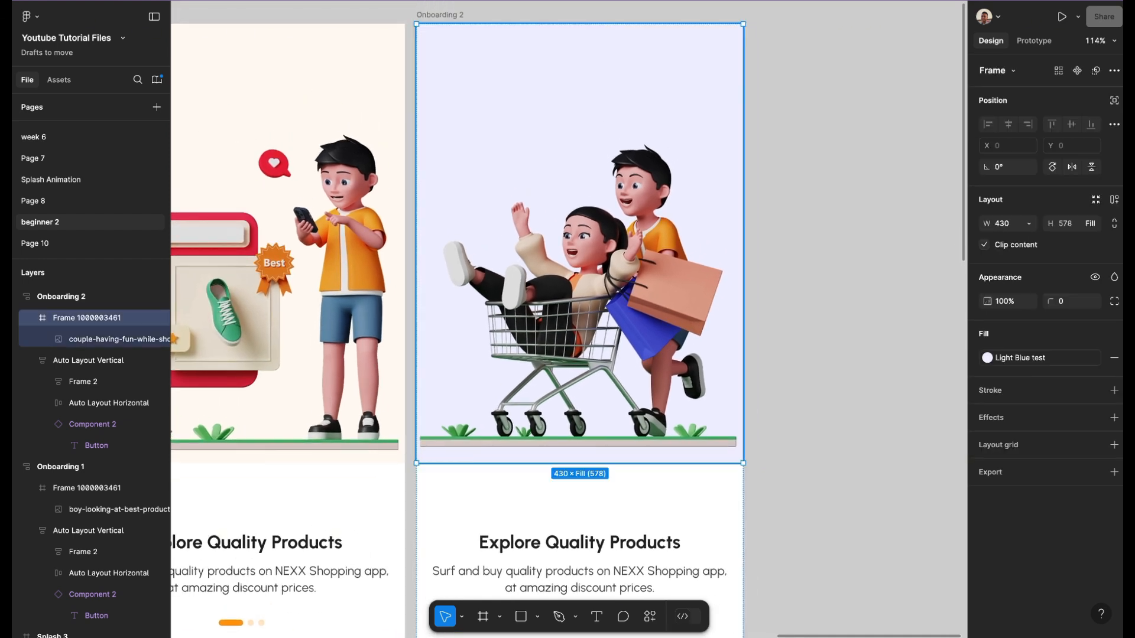
{"action": "left_click", "coordinate": [809, 260]}
{"action": "left_click", "coordinate": [680, 254]}
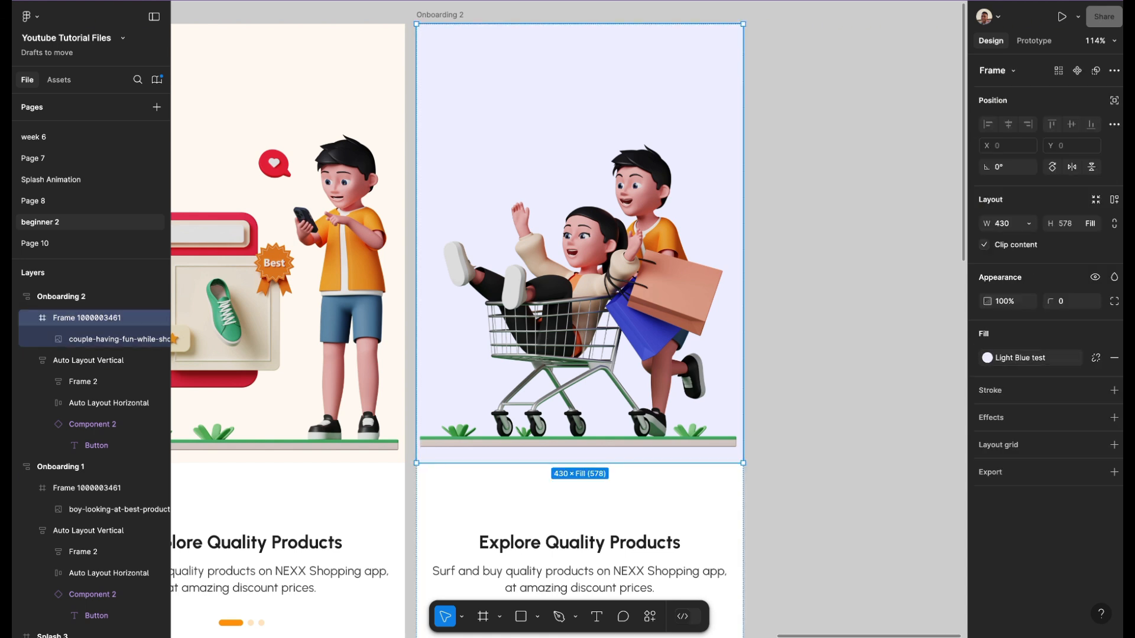
{"action": "left_click", "coordinate": [1020, 358]}
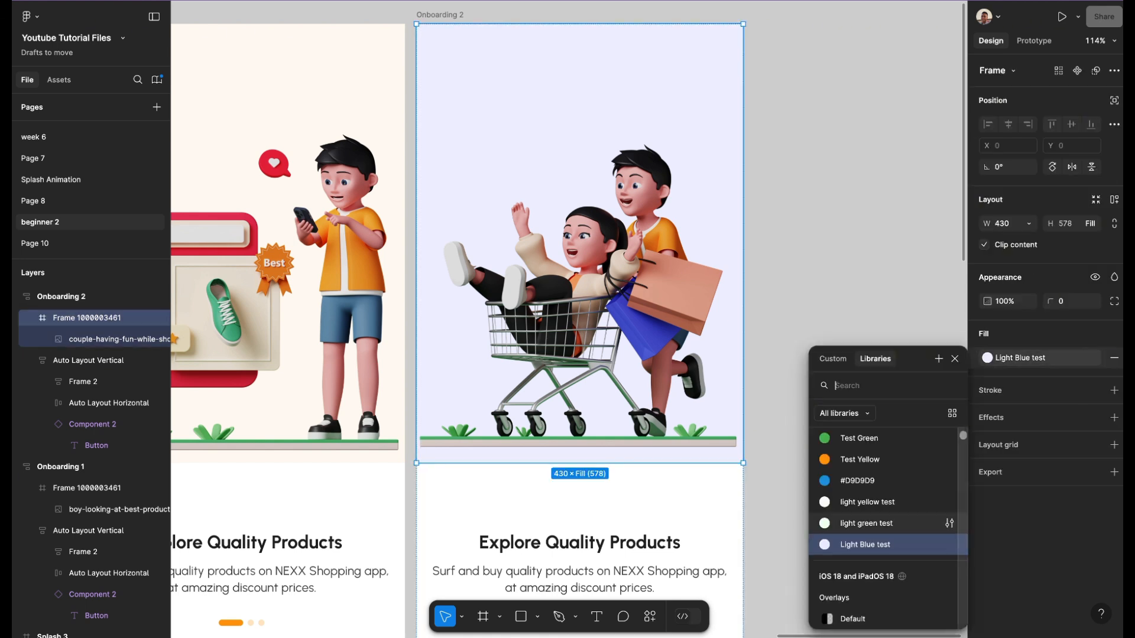
{"action": "left_click", "coordinate": [950, 545]}
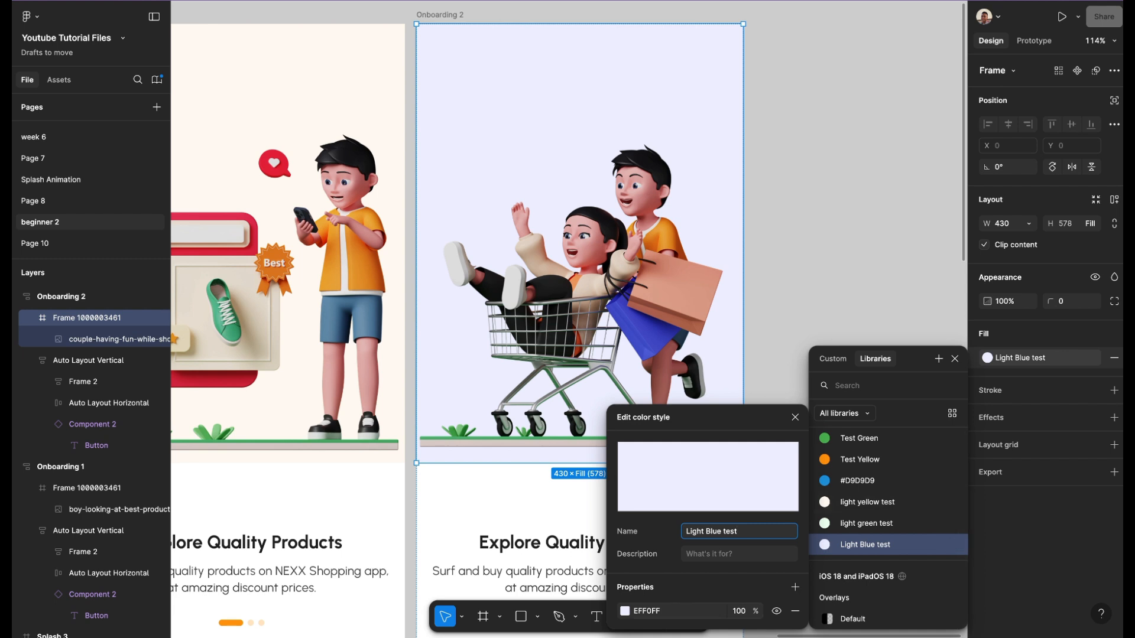
{"action": "left_click", "coordinate": [625, 612]}
{"action": "type", "text": "EFF1FF"}
{"action": "key", "text": "Return"}
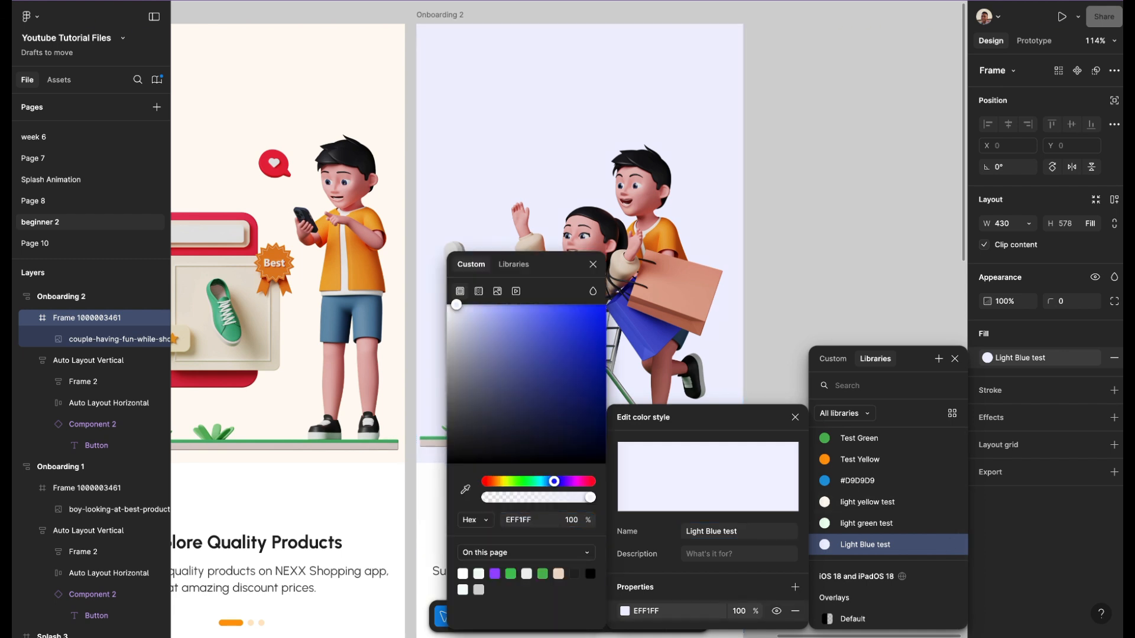
{"action": "left_click_drag", "start_coordinate": [456, 305], "coordinate": [455, 304]}
{"action": "left_click", "coordinate": [774, 192]}
- Replace the heading text in Onboarding 2 with "Shop with Friends"
{"action": "scroll", "coordinate": [775, 192], "scroll_direction": "down", "scroll_amount": 4}
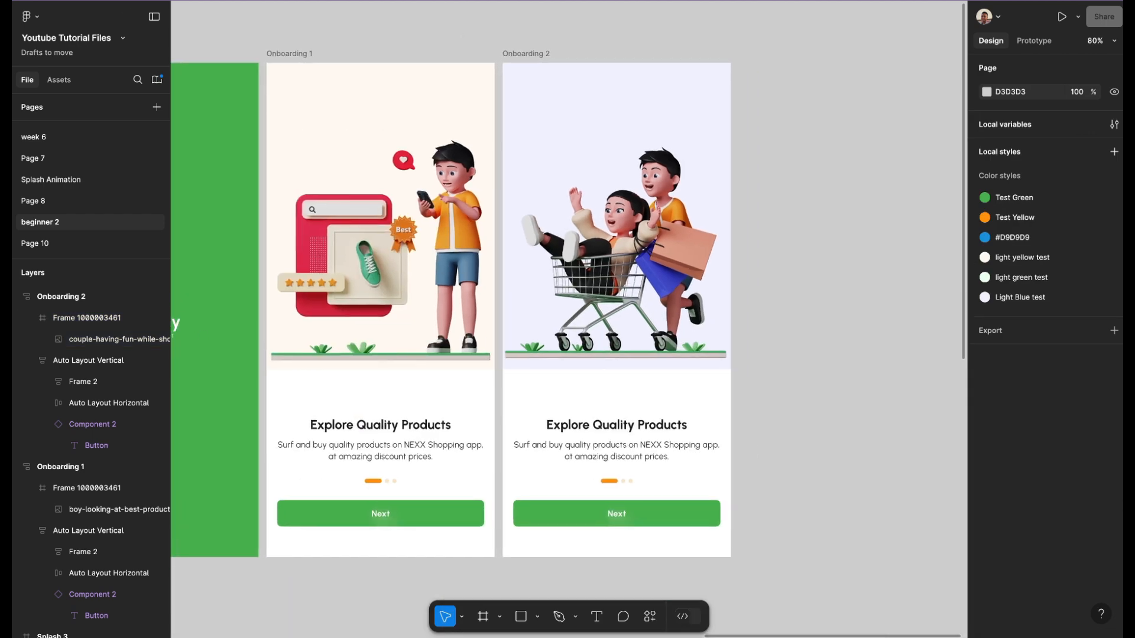
{"action": "scroll", "coordinate": [733, 216], "scroll_direction": "up", "scroll_amount": 1}
{"action": "scroll", "coordinate": [733, 216], "scroll_direction": "right", "scroll_amount": 1}
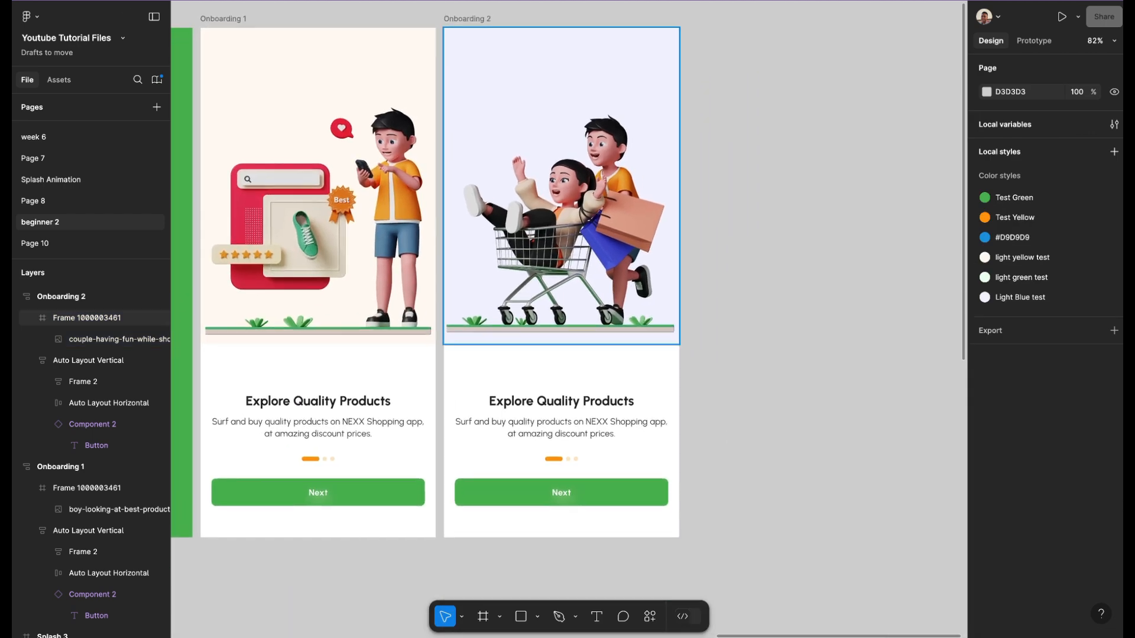
{"action": "scroll", "coordinate": [568, 457], "scroll_direction": "up", "scroll_amount": 5}
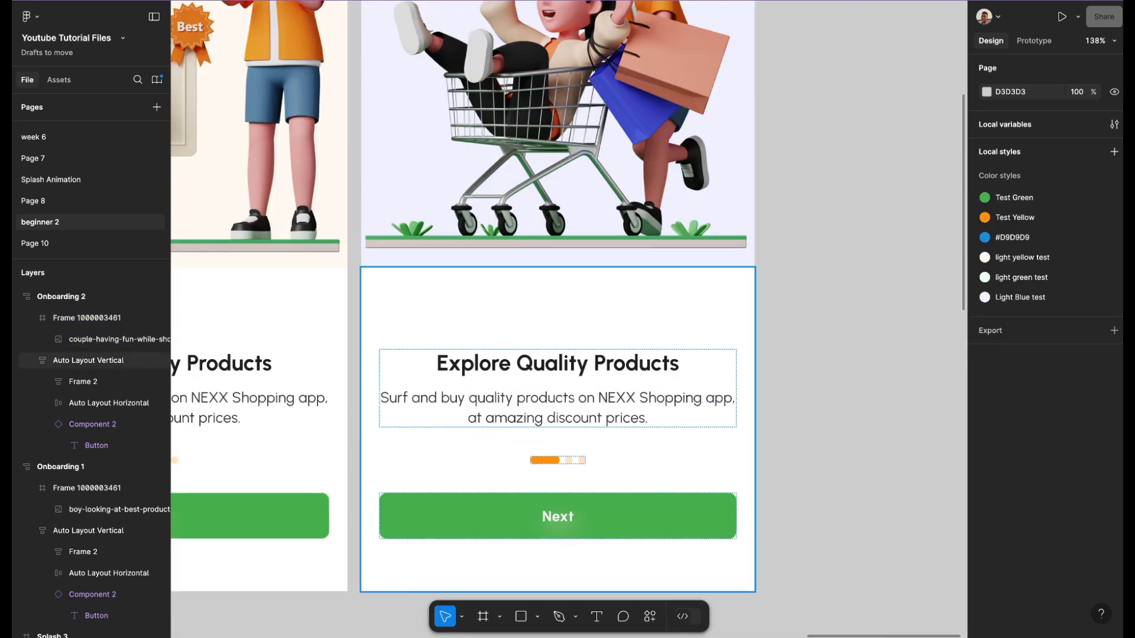
{"action": "left_click", "coordinate": [558, 363]}
{"action": "double_click", "coordinate": [557, 363]}
{"action": "double_click", "coordinate": [558, 363]}
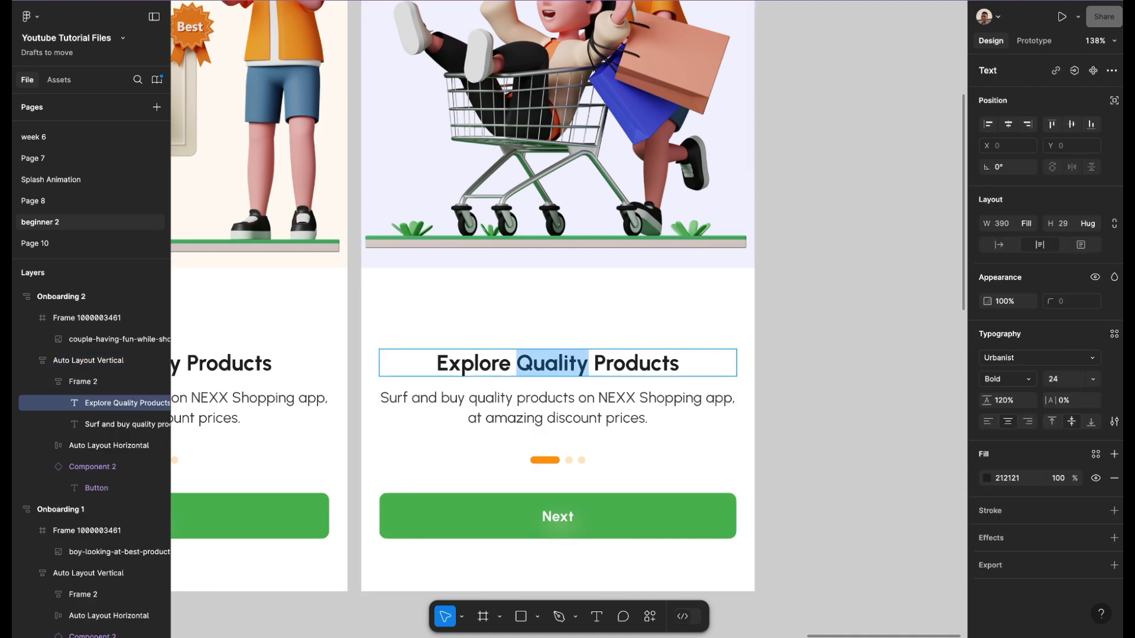
{"action": "key", "text": "super+a"}
{"action": "type", "text": "Shopp"}
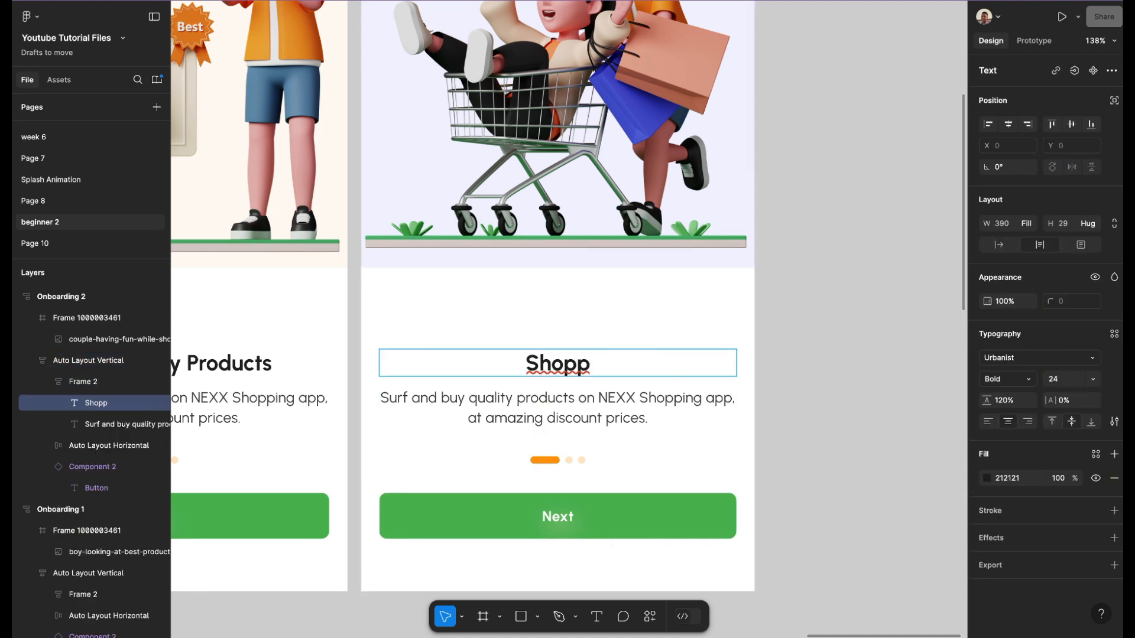
{"action": "key", "text": "BackSpace"}
{"action": "type", "text": "with fr"}
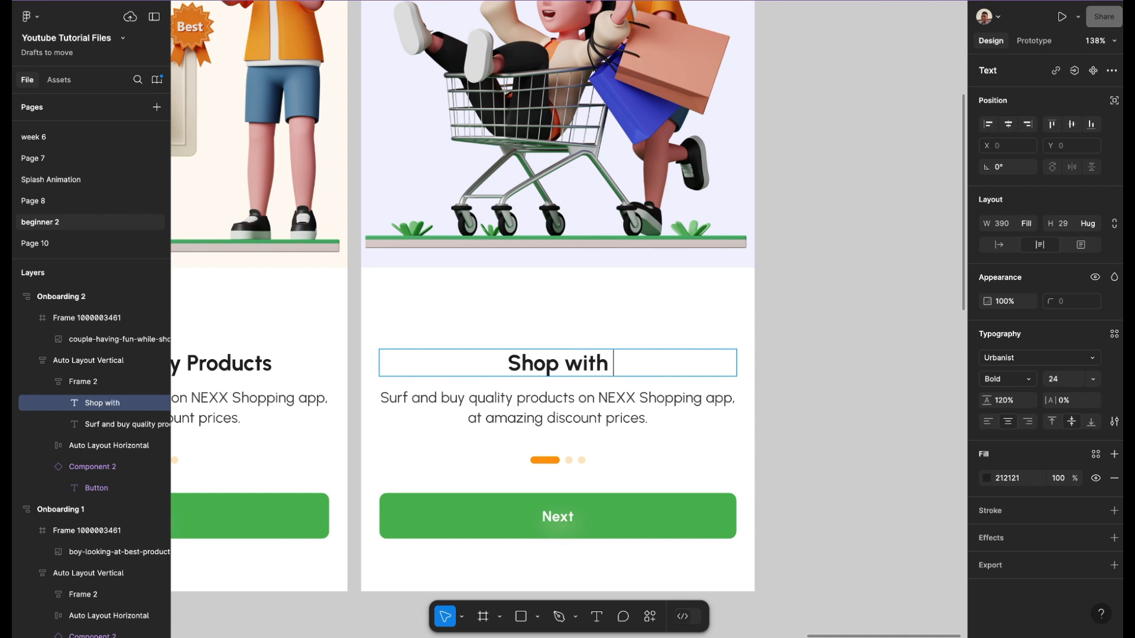
{"action": "key", "text": "BackSpace"}
{"action": "key", "text": "BackSpace"}
{"action": "type", "text": "Friends"}
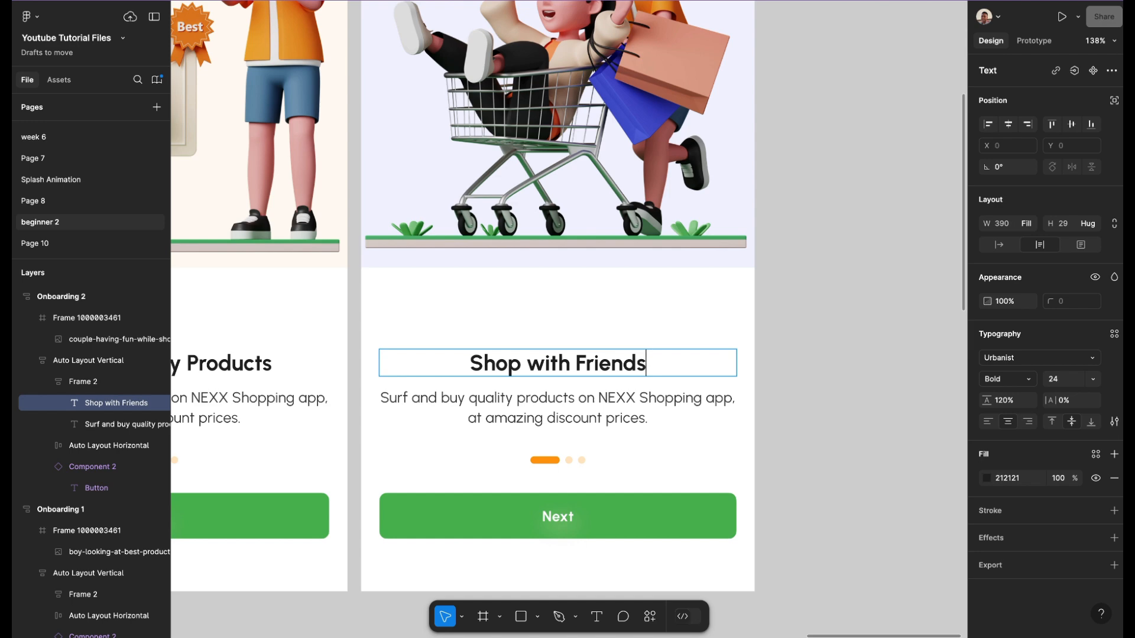
{"action": "scroll", "coordinate": [555, 371], "scroll_direction": "down", "scroll_amount": 5}
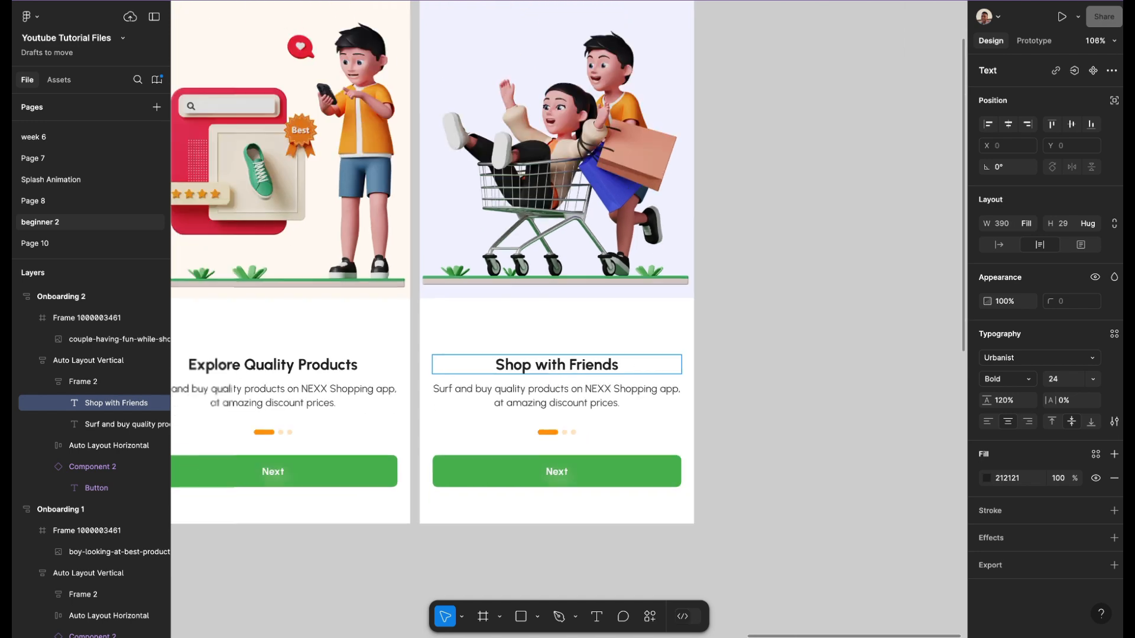
{"action": "scroll", "coordinate": [556, 371], "scroll_direction": "left", "scroll_amount": 1}
{"action": "key", "text": "Escape"}
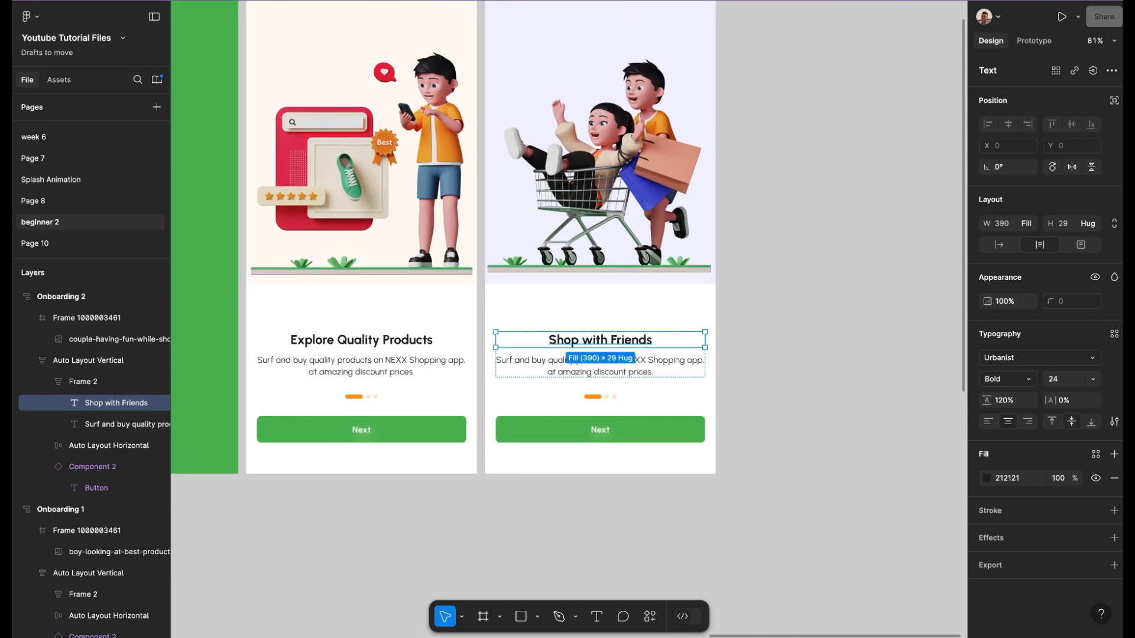
{"action": "key", "text": "Escape"}
- Move the long orange indicator in the Onboarding 2 pagination to the middle position, between the two pale dots
{"action": "scroll", "coordinate": [556, 372], "scroll_direction": "right", "scroll_amount": 1}
{"action": "scroll", "coordinate": [615, 473], "scroll_direction": "down", "scroll_amount": 4}
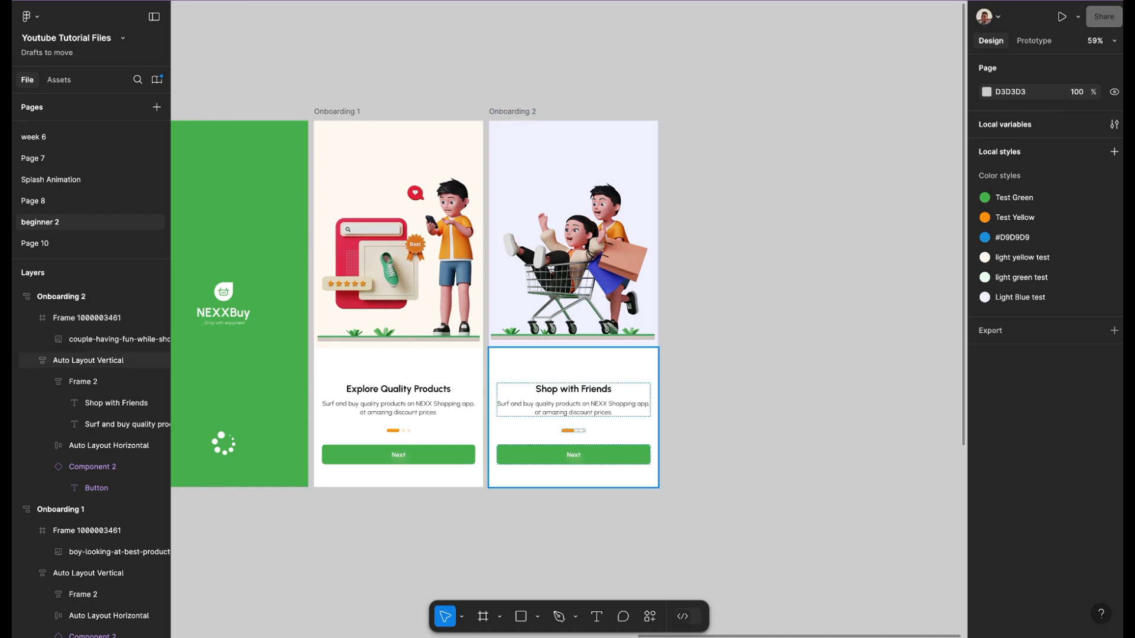
{"action": "scroll", "coordinate": [569, 434], "scroll_direction": "up", "scroll_amount": 10}
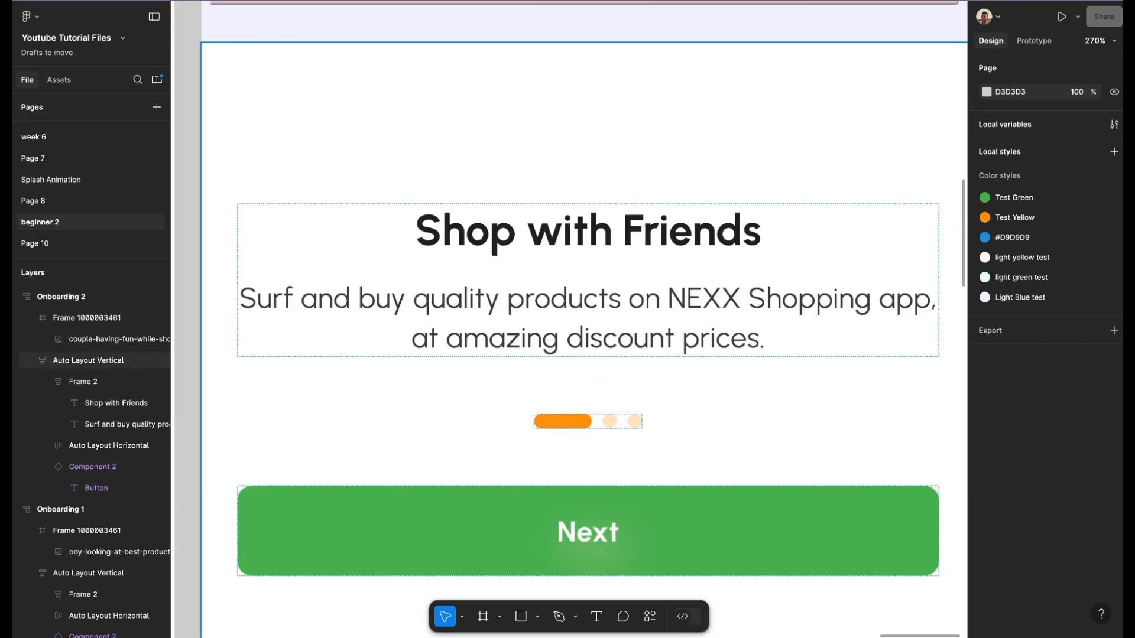
{"action": "double_click", "coordinate": [563, 421]}
{"action": "key", "text": "Right"}
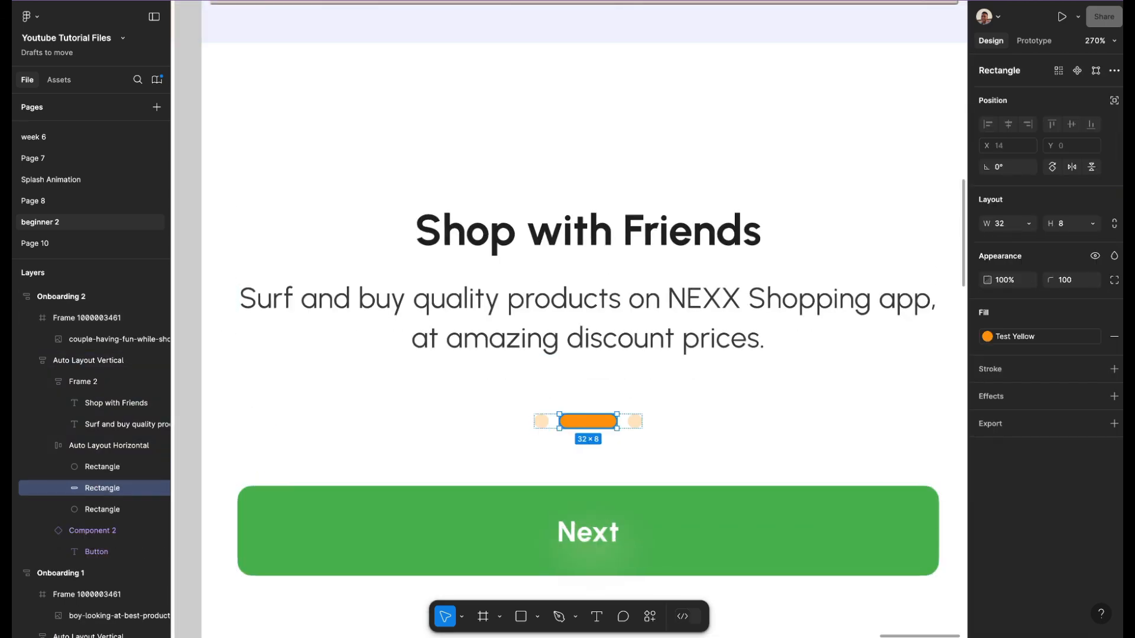
{"action": "scroll", "coordinate": [593, 388], "scroll_direction": "down", "scroll_amount": 5}
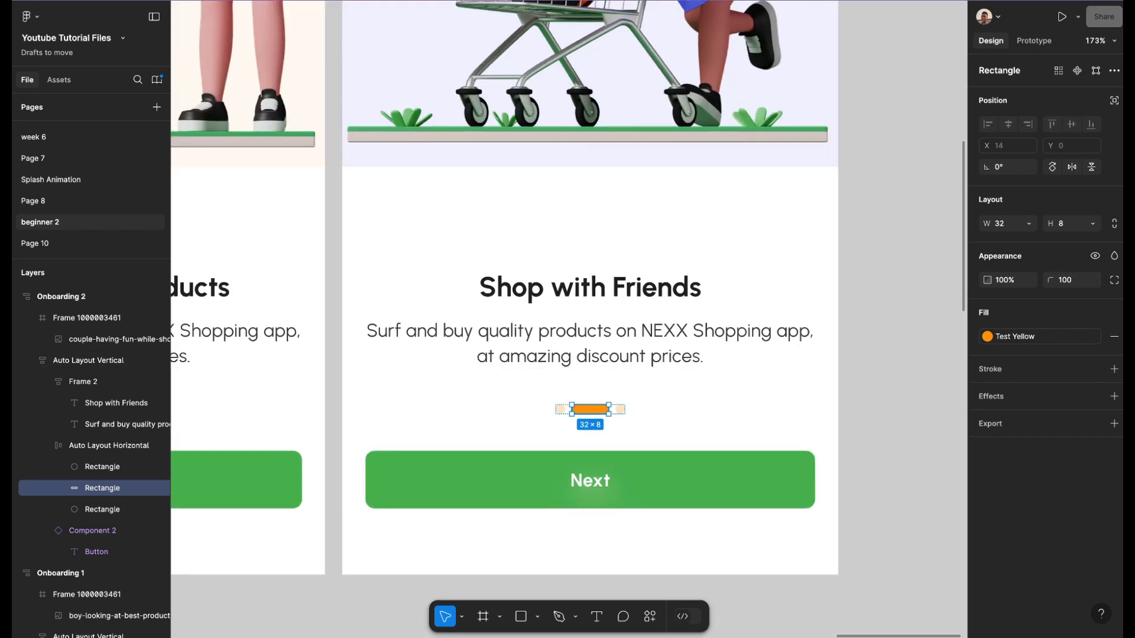
{"action": "left_click", "coordinate": [875, 358]}
- Duplicate the Onboarding 2 frame and place the copy beside it at X 2969
{"action": "scroll", "coordinate": [869, 356], "scroll_direction": "down", "scroll_amount": 7}
{"action": "scroll", "coordinate": [869, 356], "scroll_direction": "right", "scroll_amount": 1}
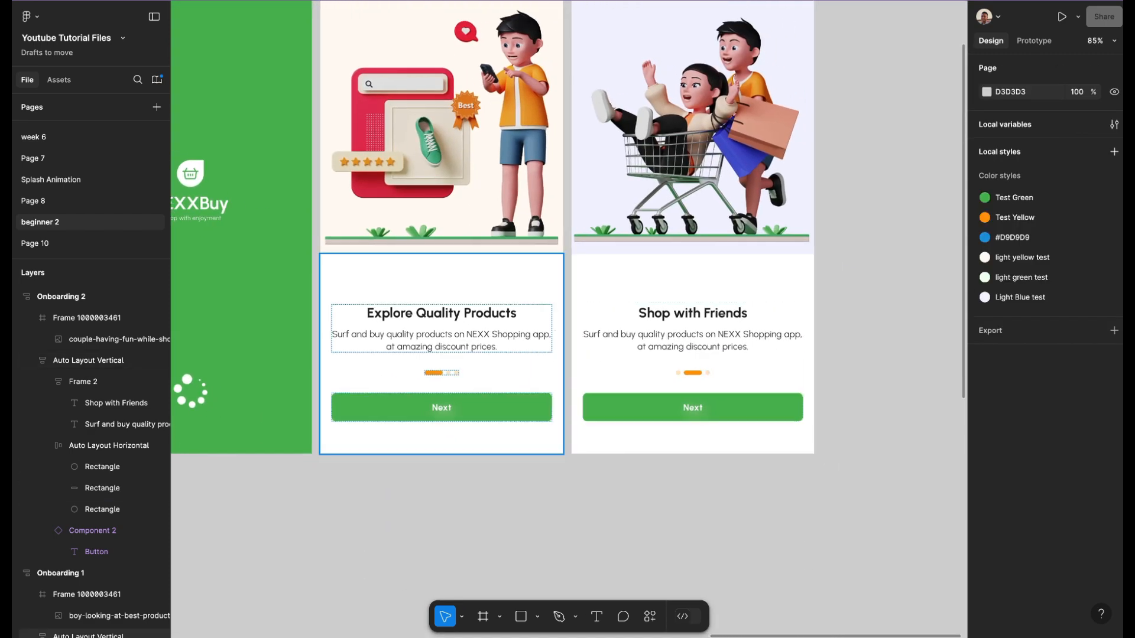
{"action": "scroll", "coordinate": [461, 375], "scroll_direction": "up", "scroll_amount": 5}
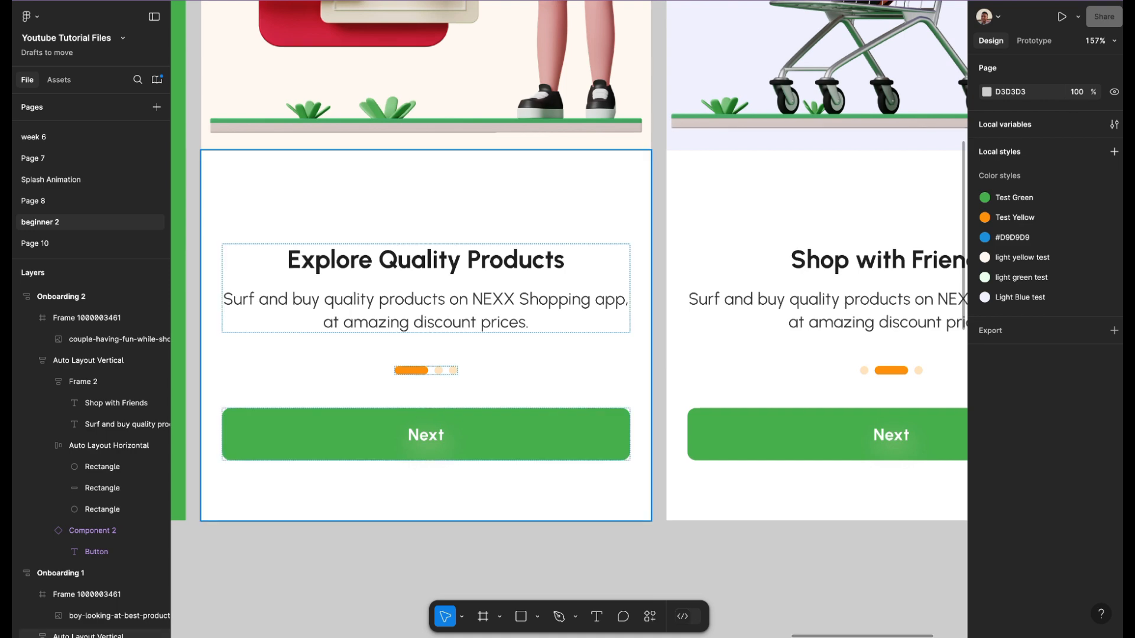
{"action": "scroll", "coordinate": [569, 262], "scroll_direction": "right", "scroll_amount": 1}
{"action": "scroll", "coordinate": [569, 262], "scroll_direction": "down", "scroll_amount": 1}
{"action": "scroll", "coordinate": [459, 410], "scroll_direction": "down", "scroll_amount": 4}
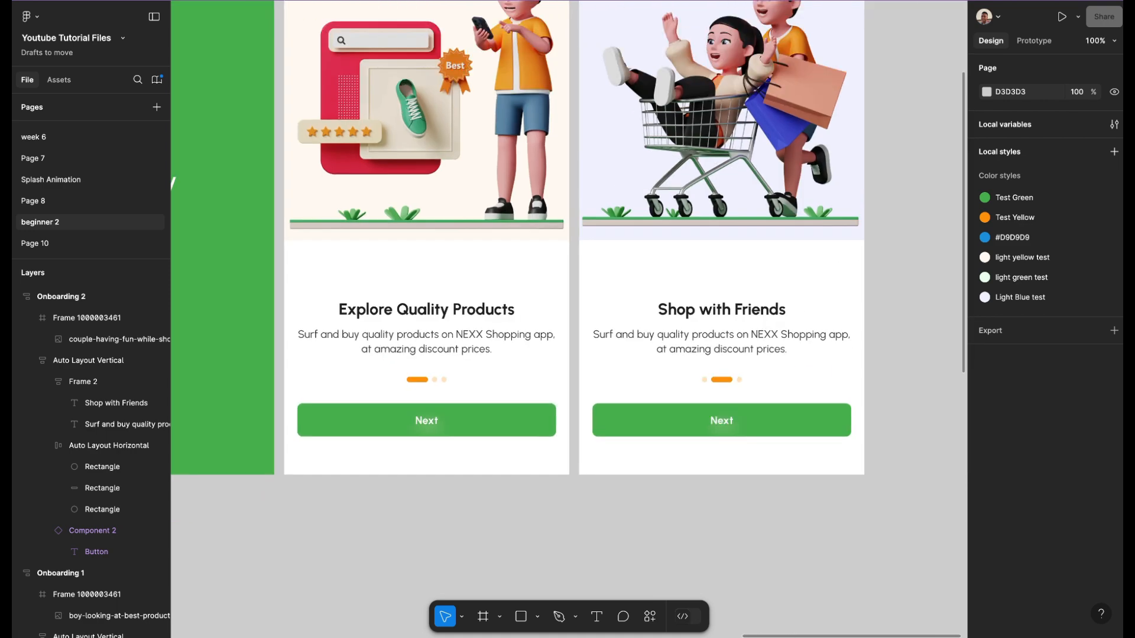
{"action": "scroll", "coordinate": [422, 556], "scroll_direction": "down", "scroll_amount": 3}
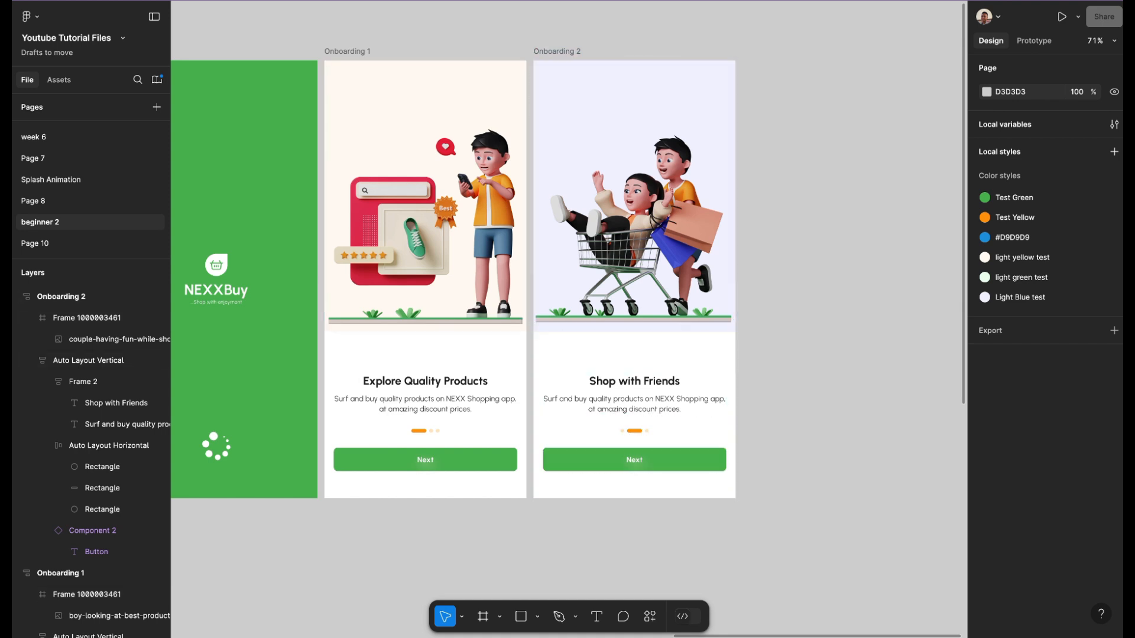
{"action": "left_click", "coordinate": [557, 52]}
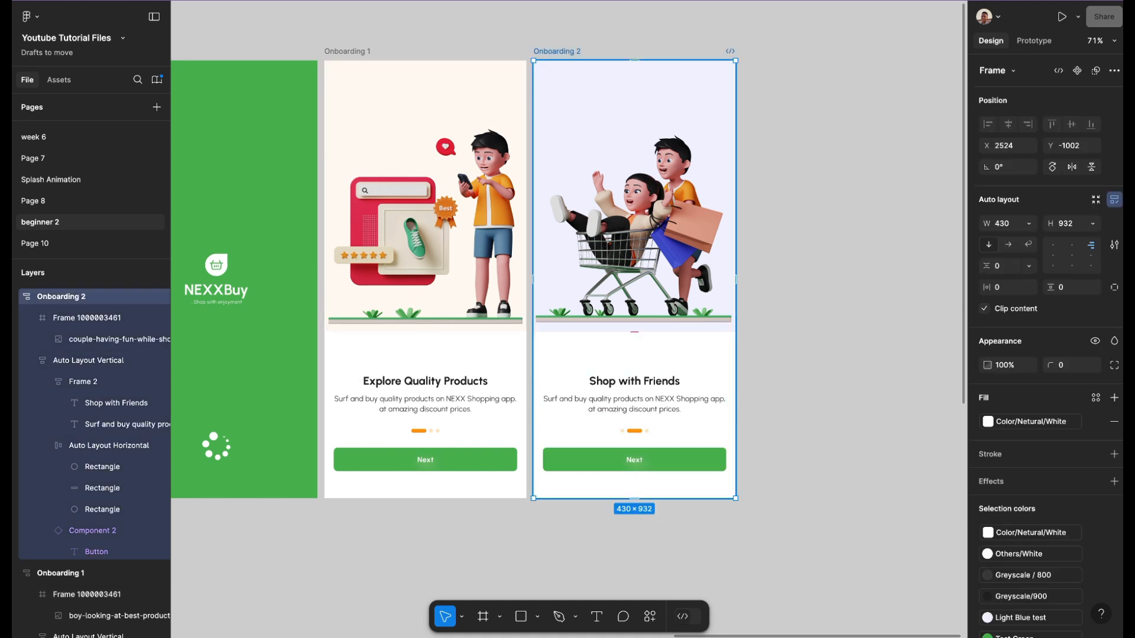
{"action": "key", "text": "ctrl+d"}
{"action": "scroll", "coordinate": [568, 272], "scroll_direction": "right", "scroll_amount": 5}
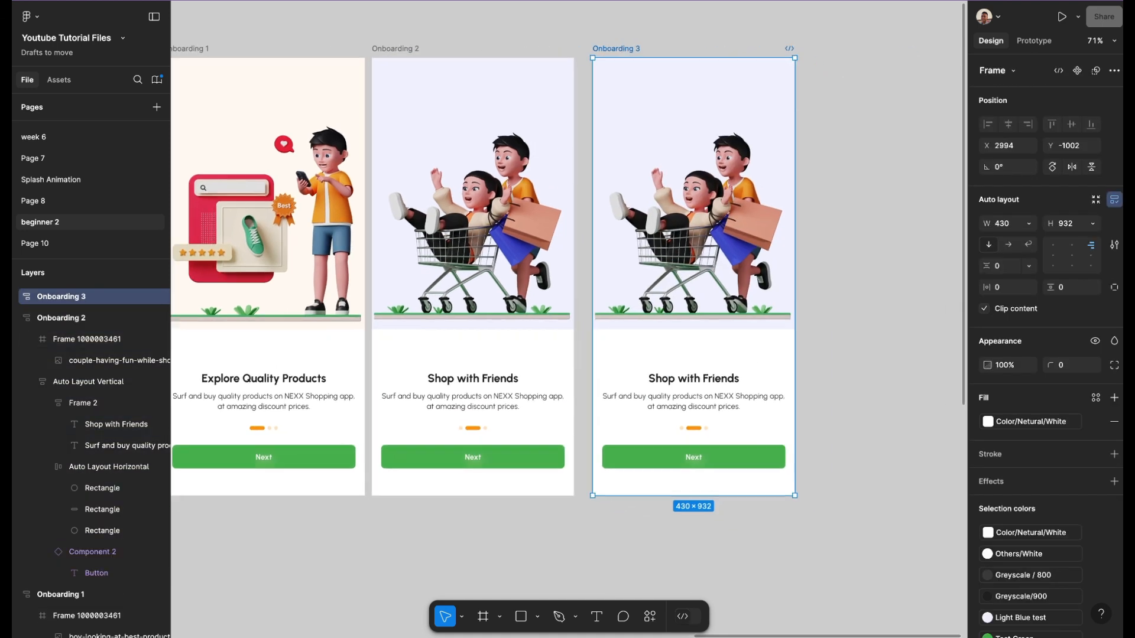
{"action": "left_click_drag", "start_coordinate": [692, 274], "coordinate": [680, 274]}
- Replace the couple illustration in Onboarding 3 with a copy of the delivery-man illustration from the onboarding assets
{"action": "scroll", "coordinate": [568, 237], "scroll_direction": "down", "scroll_amount": 5}
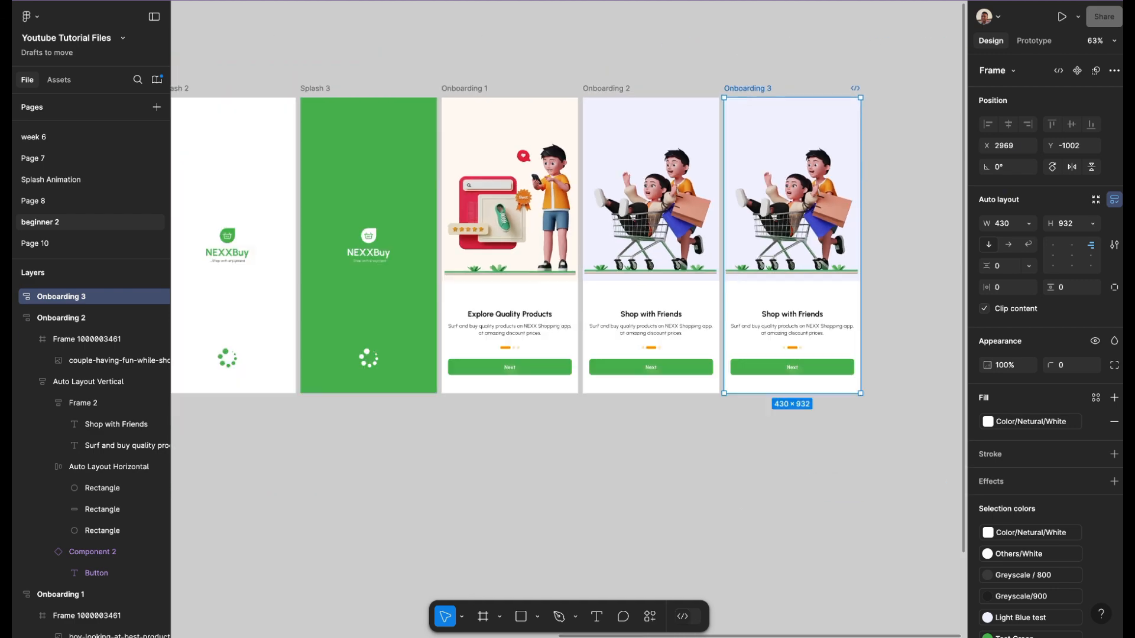
{"action": "scroll", "coordinate": [417, 248], "scroll_direction": "left", "scroll_amount": 10}
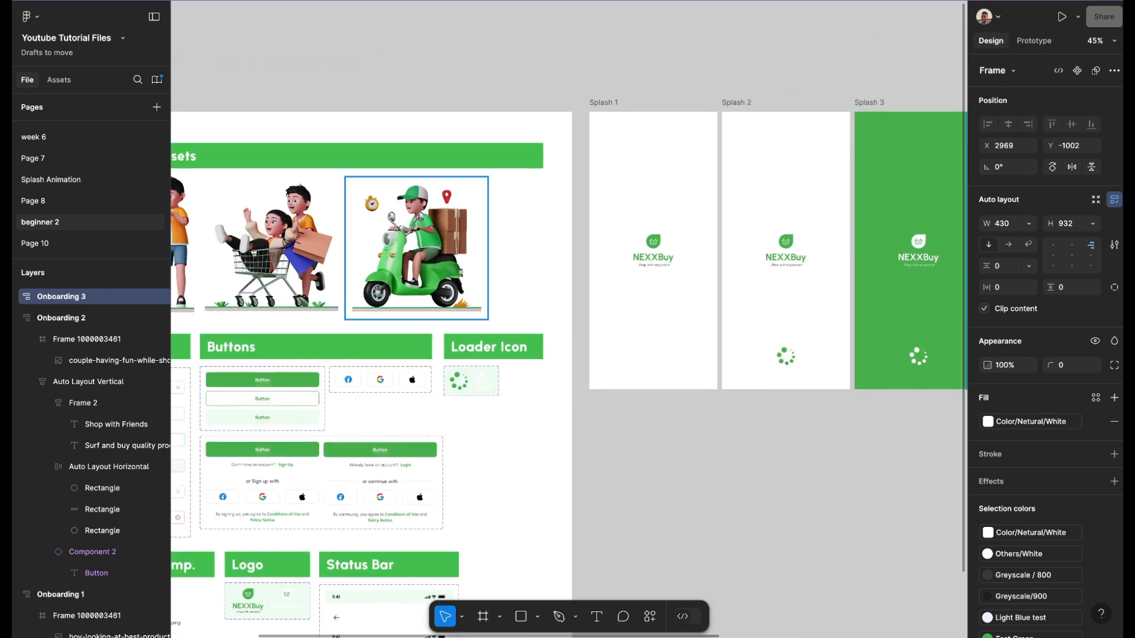
{"action": "left_click", "coordinate": [416, 248]}
{"action": "scroll", "coordinate": [417, 249], "scroll_direction": "right", "scroll_amount": 10}
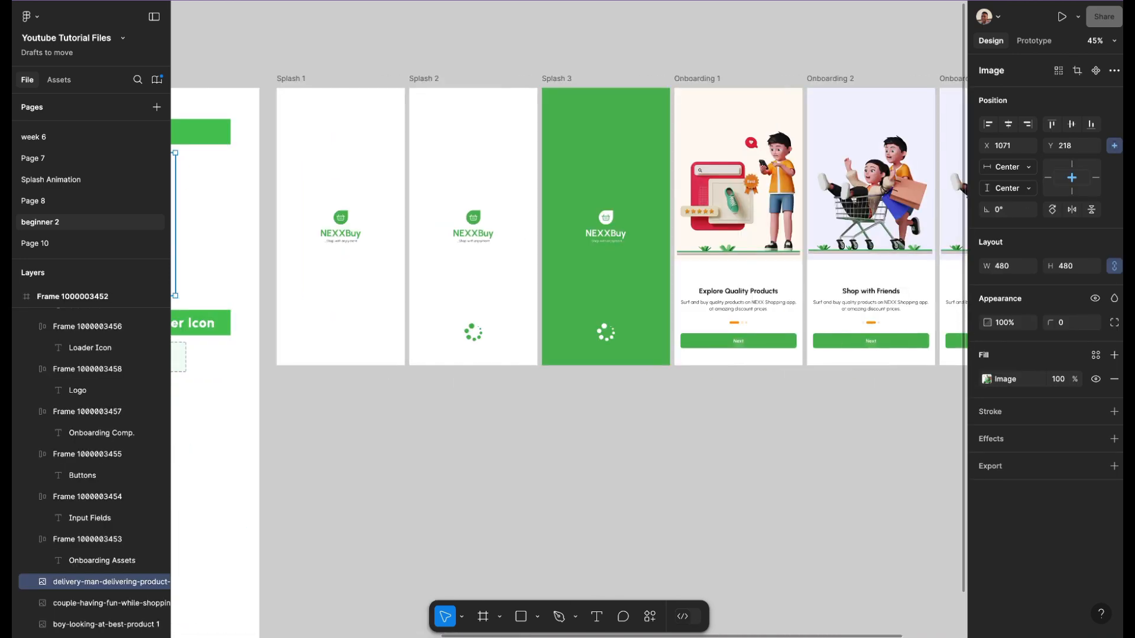
{"action": "scroll", "coordinate": [657, 187], "scroll_direction": "right", "scroll_amount": 2}
{"action": "double_click", "coordinate": [658, 195]}
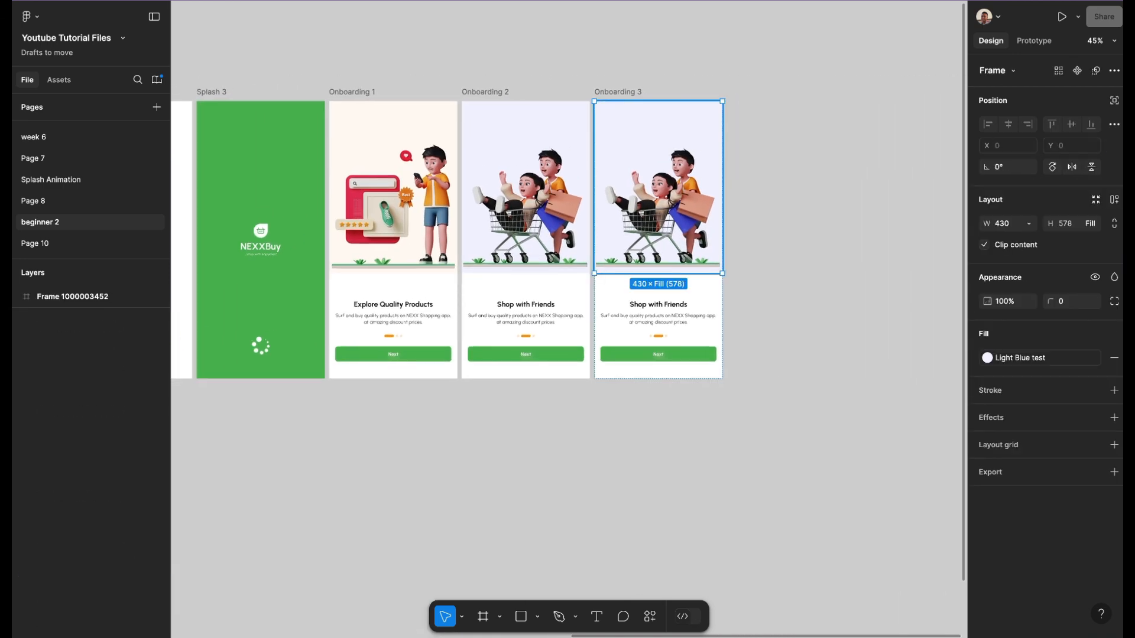
{"action": "key", "text": "Delete"}
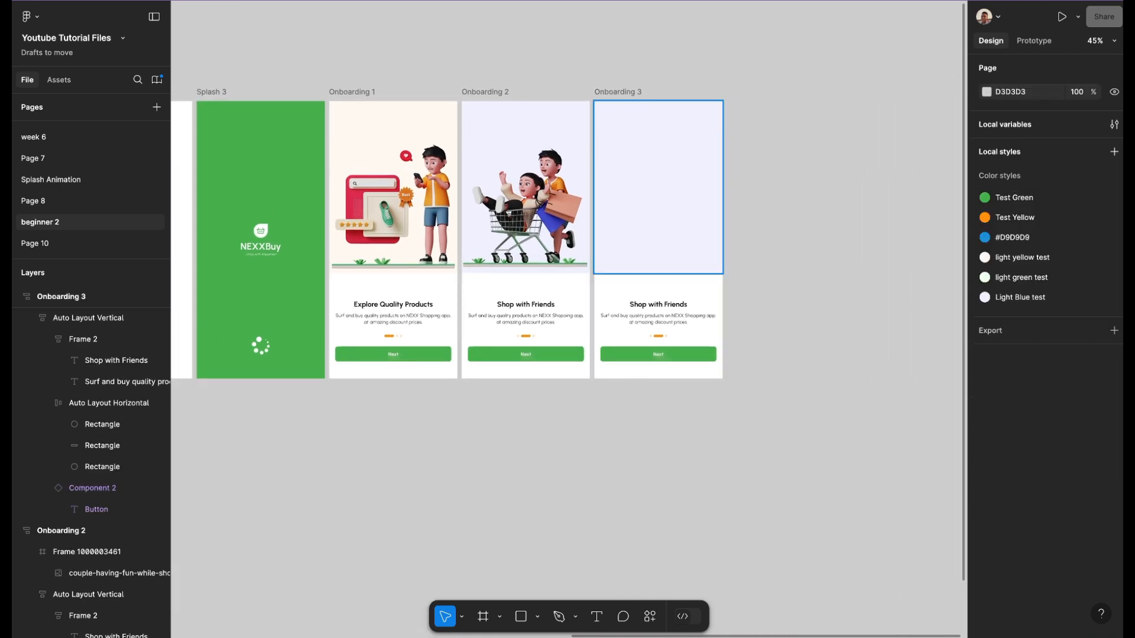
{"action": "left_click", "coordinate": [653, 170]}
{"action": "key", "text": "ctrl+v"}
{"action": "scroll", "coordinate": [653, 170], "scroll_direction": "up", "scroll_amount": 5}
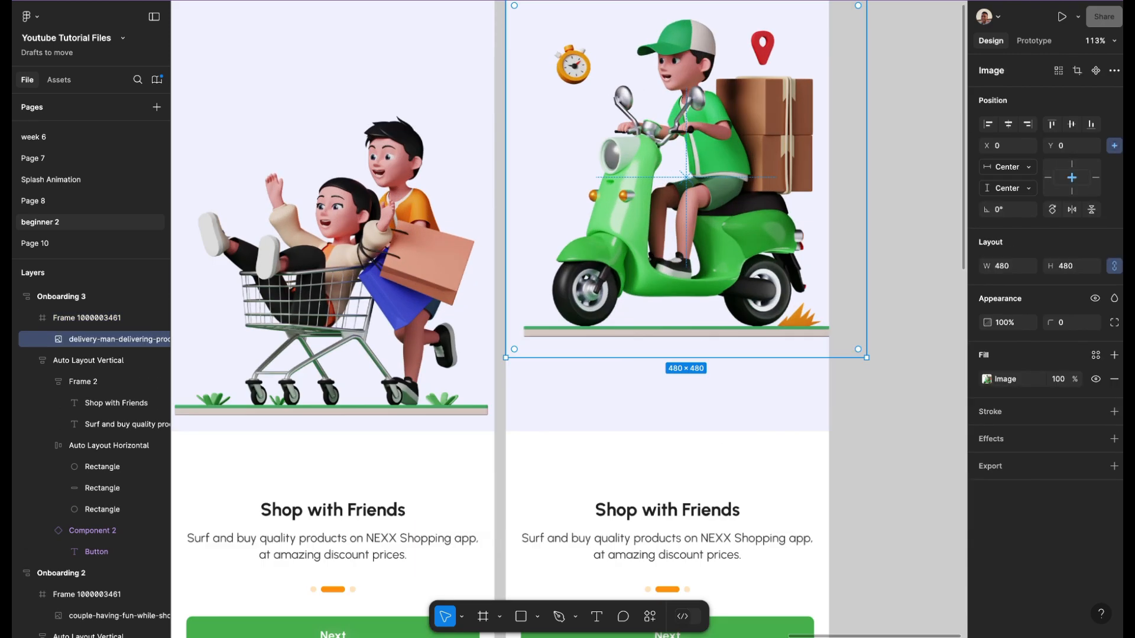
- Scale the delivery-man illustration down to 376 × 376, centre it horizontally, and align it to the bottom of its frame
{"action": "left_click", "coordinate": [1072, 125]}
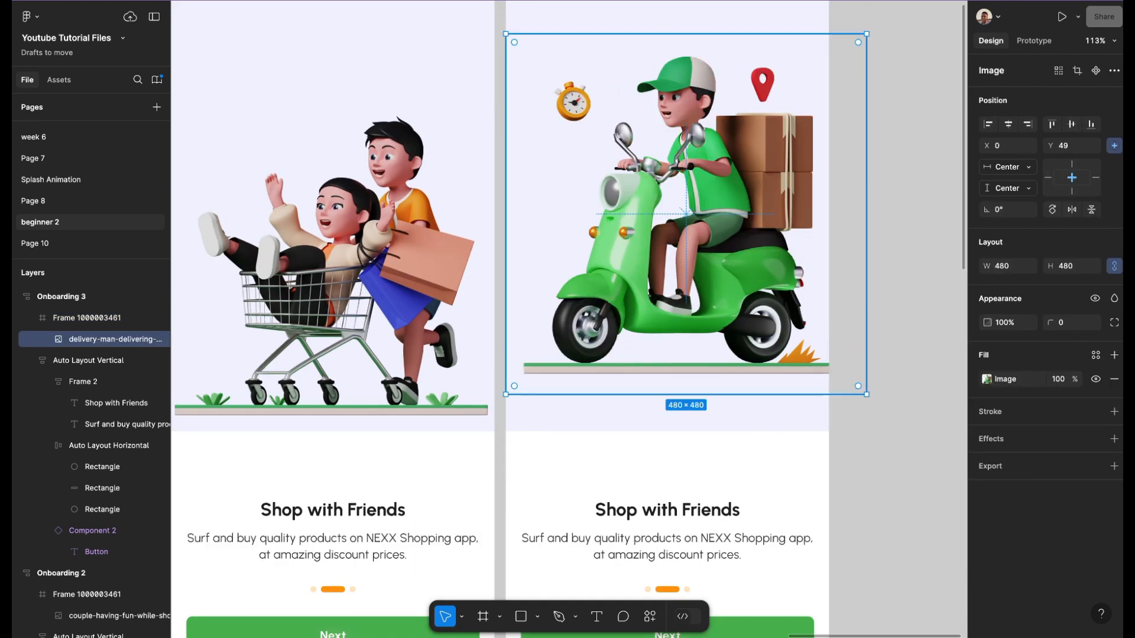
{"action": "left_click_drag", "start_coordinate": [867, 214], "coordinate": [788, 214]}
{"action": "left_click", "coordinate": [1008, 125]}
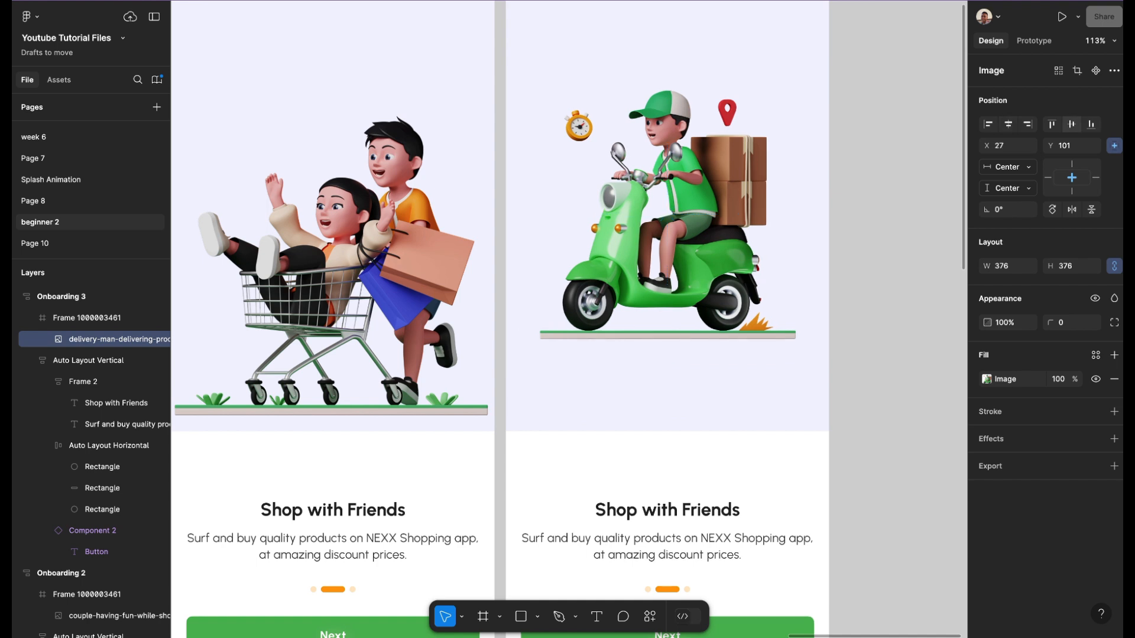
{"action": "left_click", "coordinate": [1091, 125]}
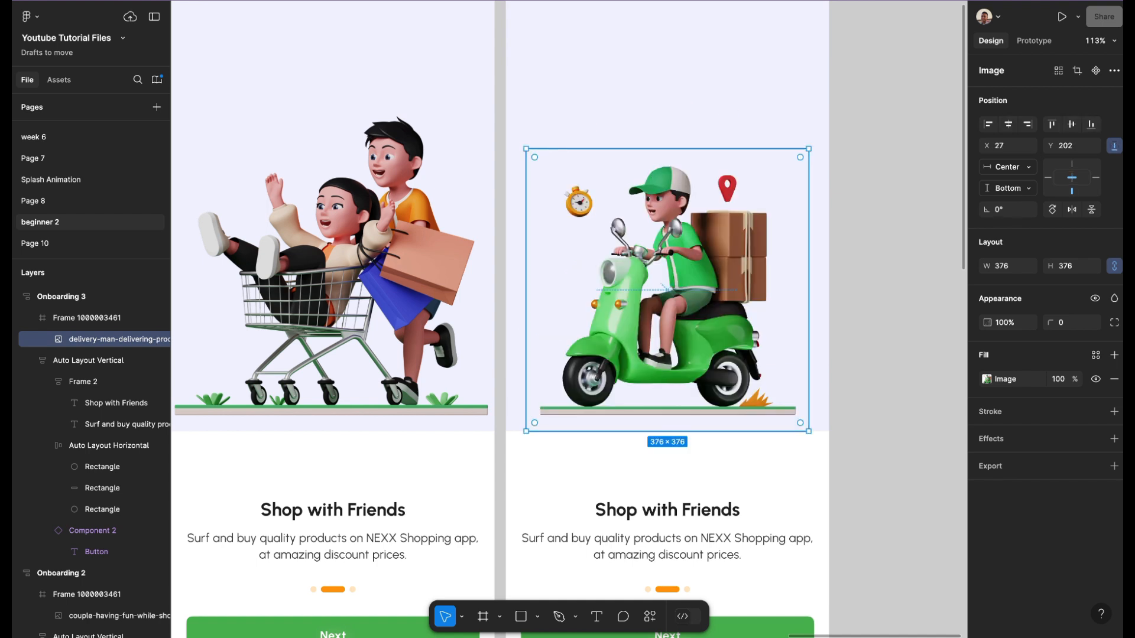
- Enlarge the delivery-man illustration in Onboarding 3 to 441 × 441 and centre it horizontally again
{"action": "left_click_drag", "start_coordinate": [526, 149], "coordinate": [506, 129]}
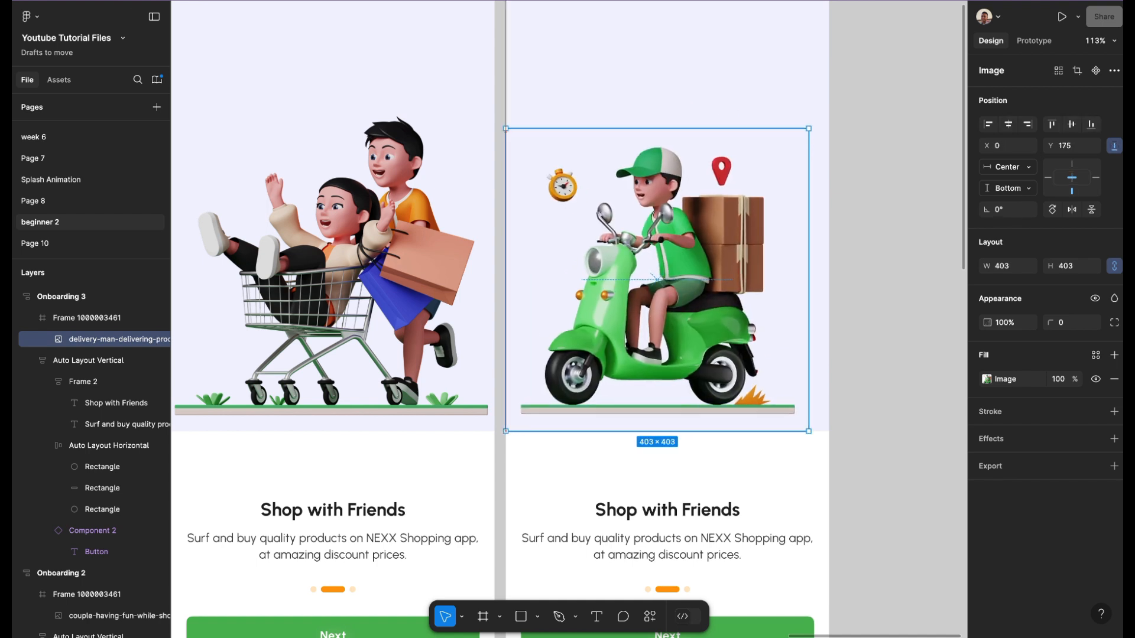
{"action": "left_click_drag", "start_coordinate": [809, 129], "coordinate": [837, 100]}
{"action": "left_click", "coordinate": [1008, 125]}
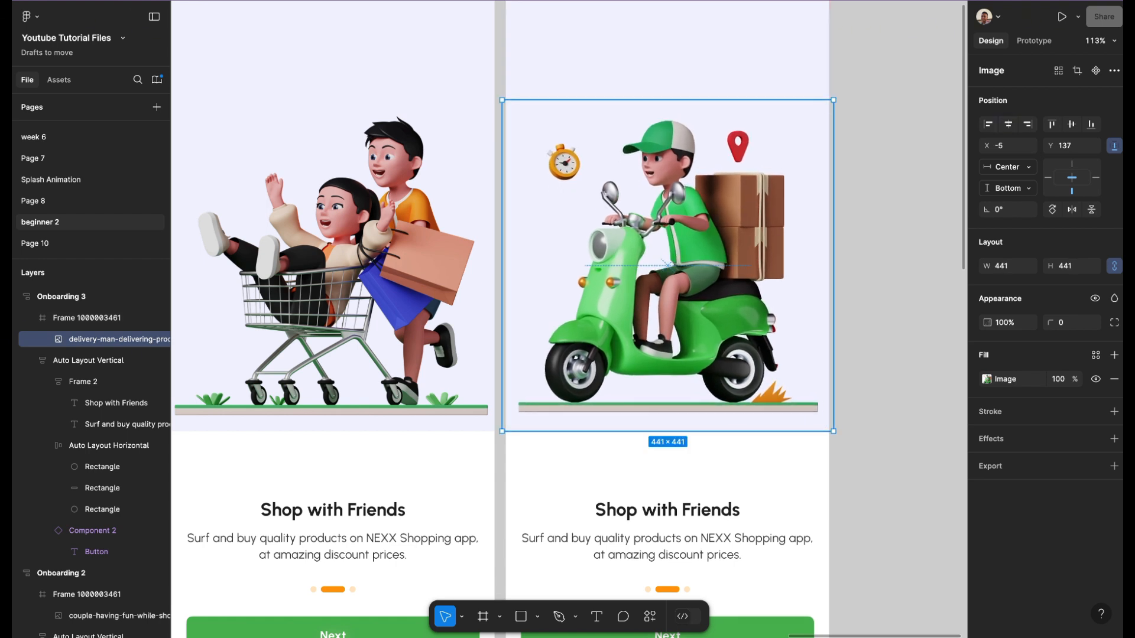
{"action": "scroll", "coordinate": [651, 266], "scroll_direction": "right", "scroll_amount": 1}
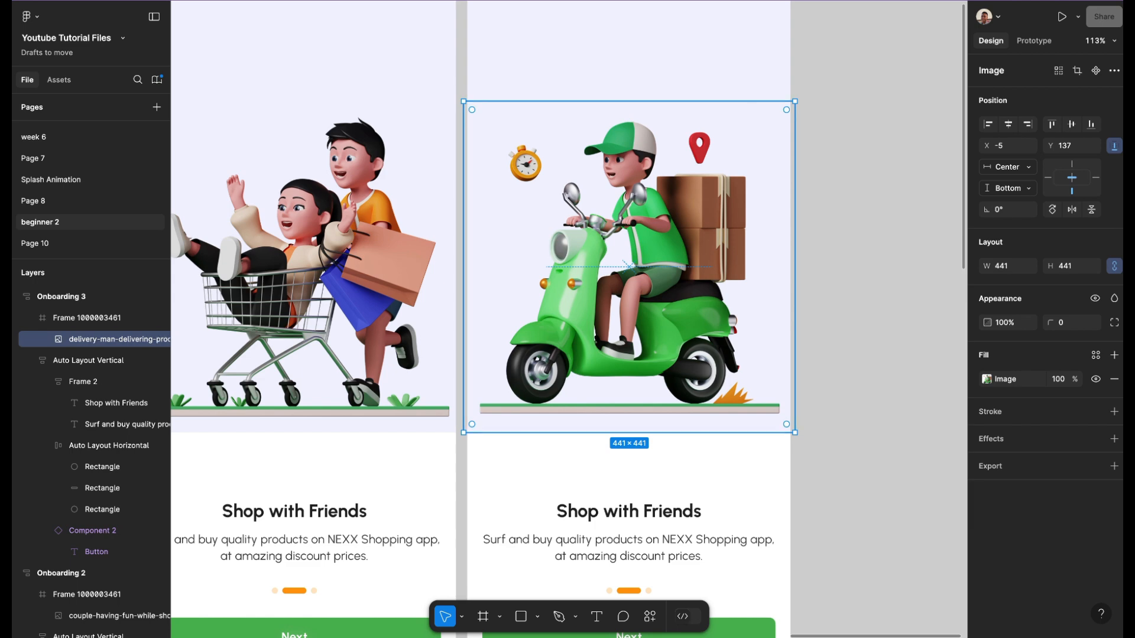
{"action": "key", "text": "Escape"}
- Replace the heading text in Onboarding 3 with "Swift Delivery"
{"action": "scroll", "coordinate": [567, 319], "scroll_direction": "down", "scroll_amount": 1}
{"action": "scroll", "coordinate": [567, 319], "scroll_direction": "left", "scroll_amount": 1}
{"action": "scroll", "coordinate": [710, 253], "scroll_direction": "down", "scroll_amount": 2}
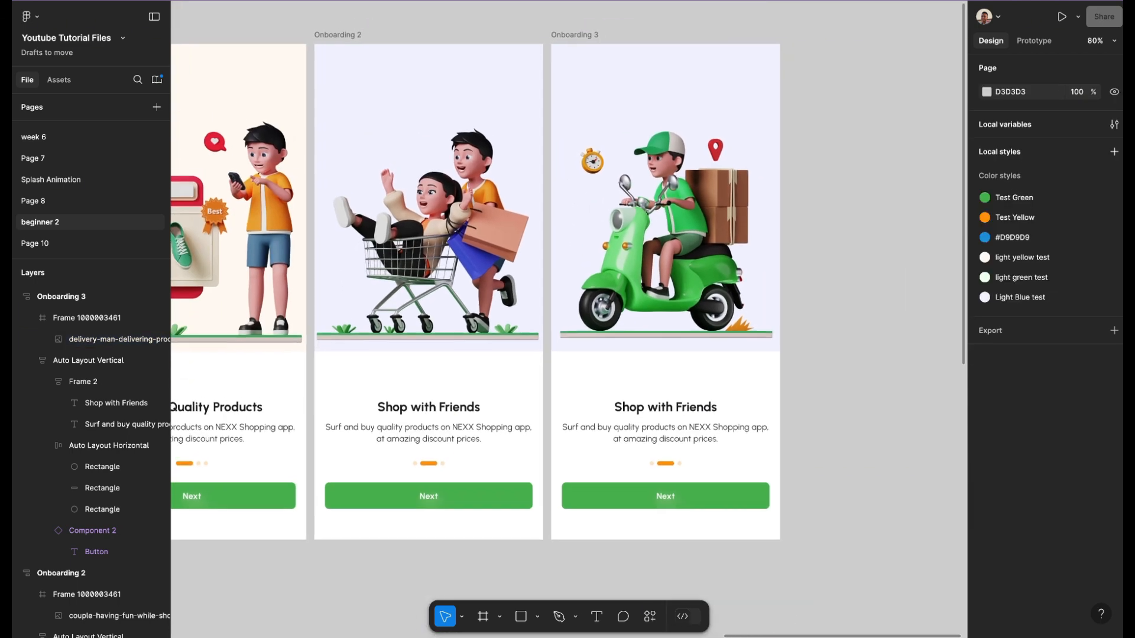
{"action": "scroll", "coordinate": [709, 253], "scroll_direction": "left", "scroll_amount": 1}
{"action": "scroll", "coordinate": [639, 355], "scroll_direction": "right", "scroll_amount": 2}
{"action": "scroll", "coordinate": [638, 355], "scroll_direction": "down", "scroll_amount": 1}
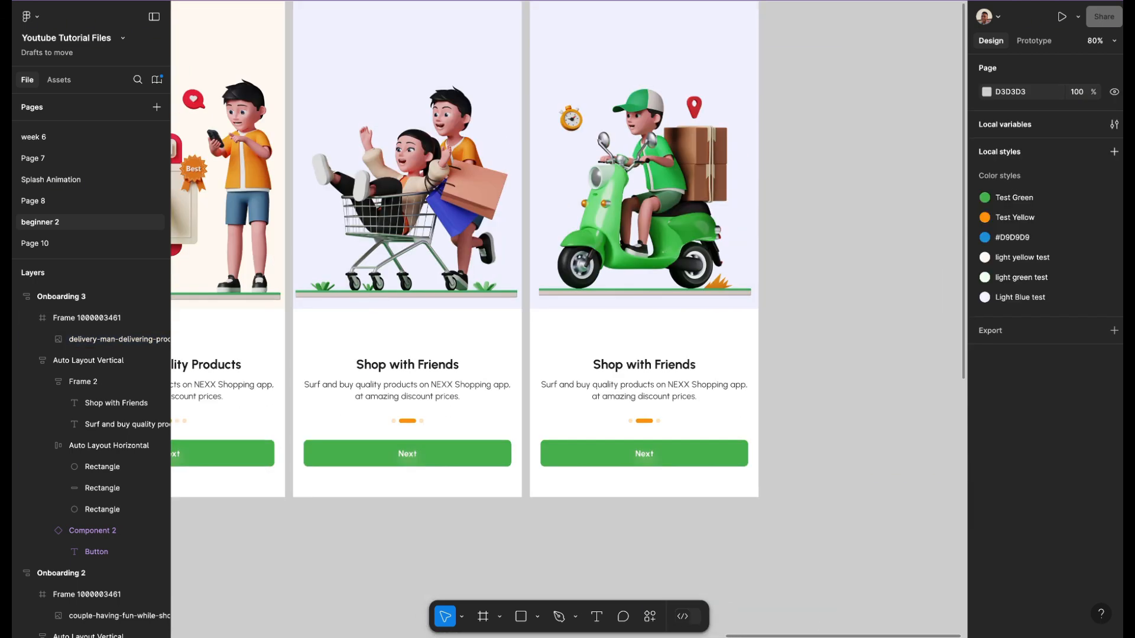
{"action": "scroll", "coordinate": [638, 355], "scroll_direction": "up", "scroll_amount": 1}
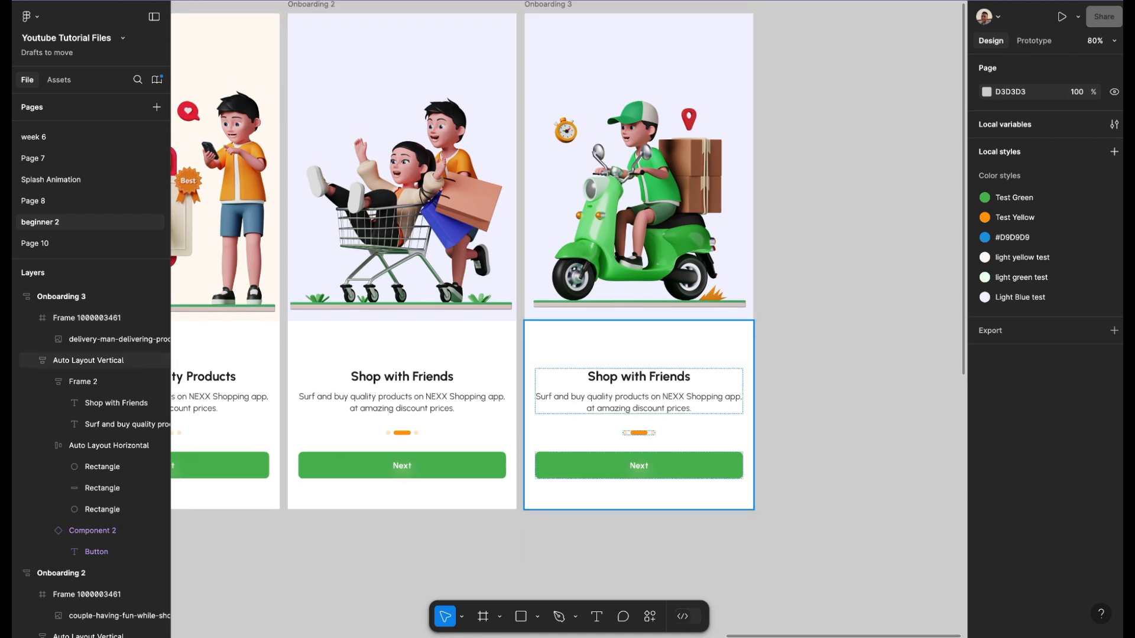
{"action": "left_click", "coordinate": [639, 422]}
{"action": "double_click", "coordinate": [633, 377]}
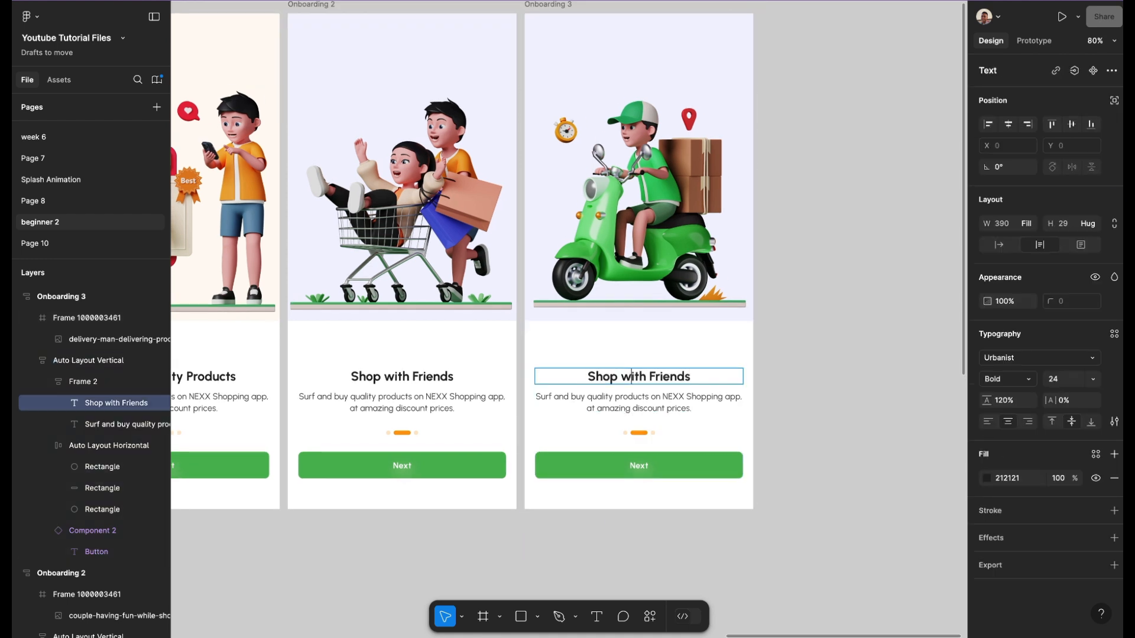
{"action": "double_click", "coordinate": [634, 376]}
{"action": "triple_click", "coordinate": [634, 376]}
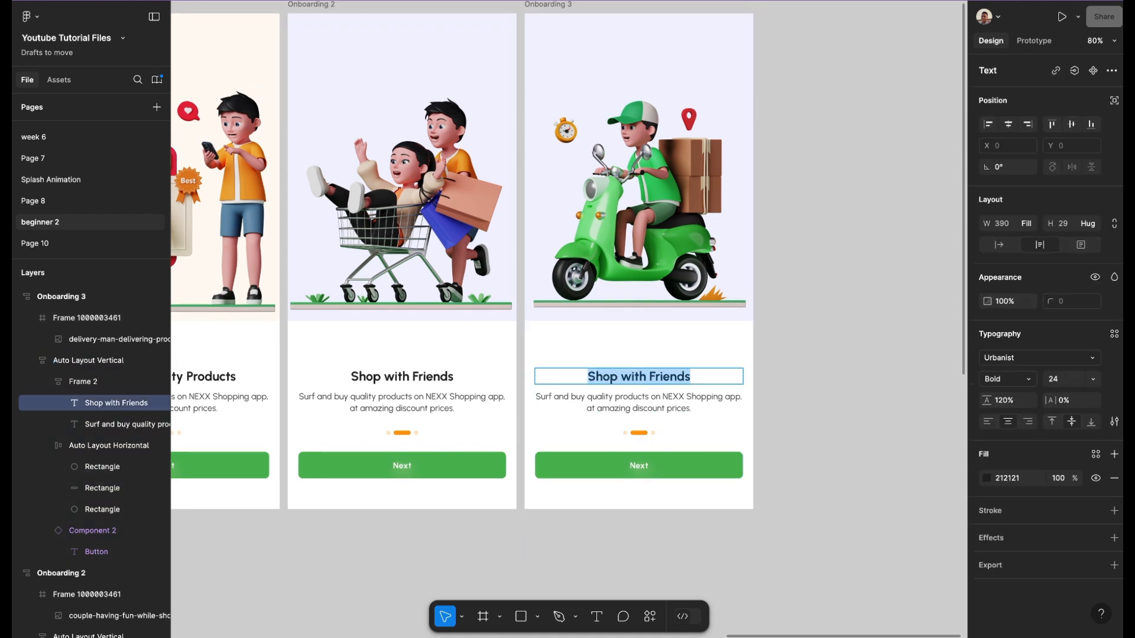
{"action": "type", "text": "Swift"}
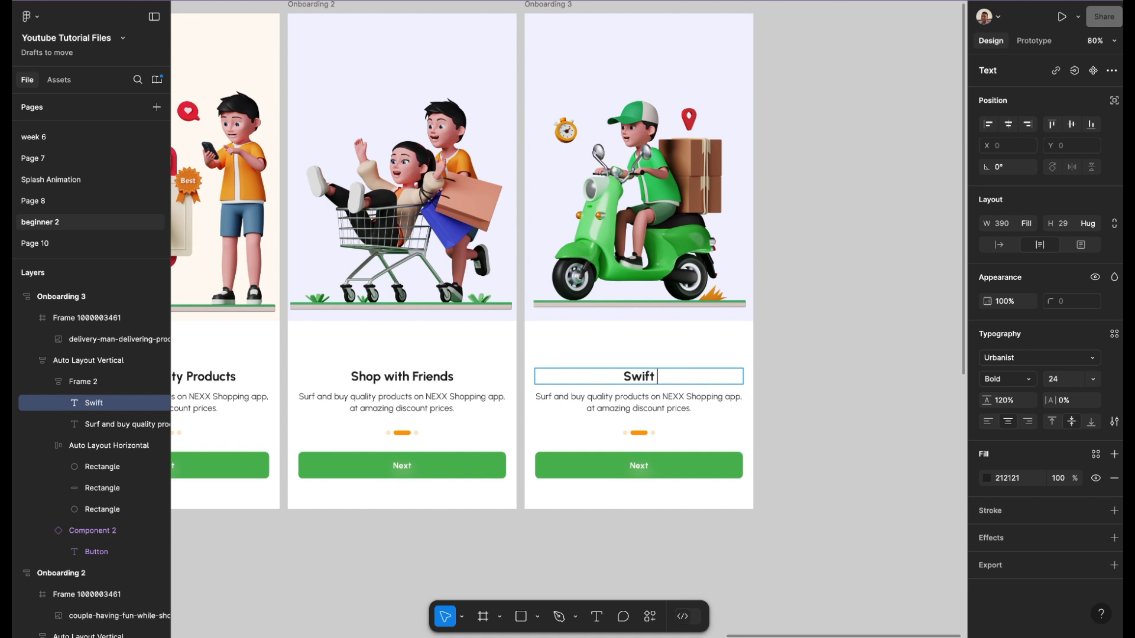
{"action": "type", "text": " Delivery"}
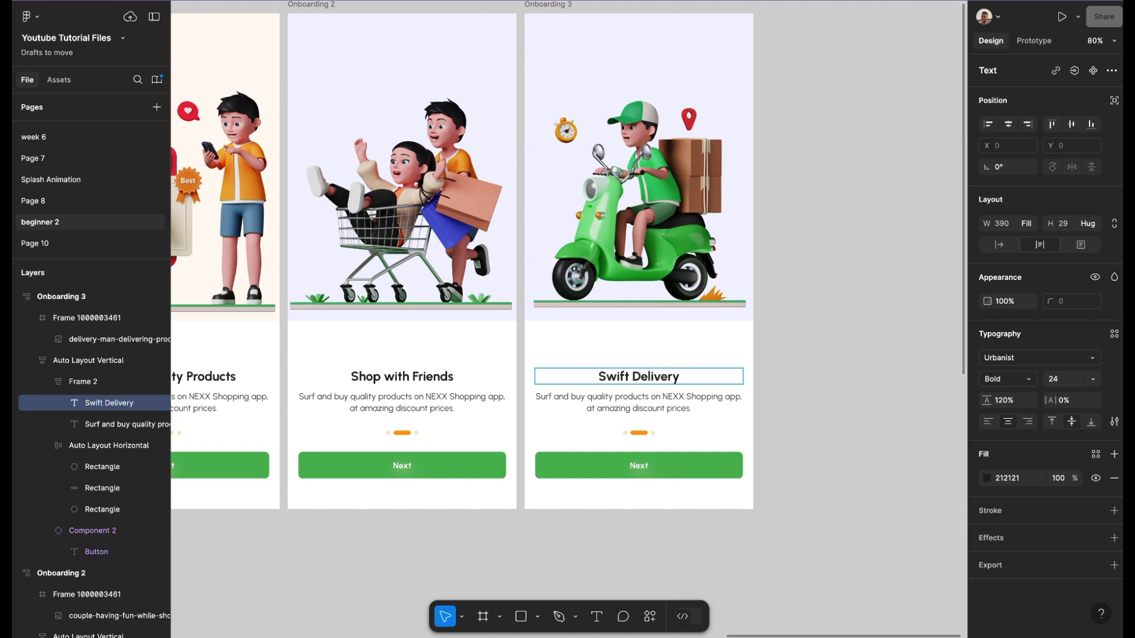
- Insert "& Reliable" into the Onboarding 3 heading so that it reads "Swift & Reliable Delivery"
{"action": "left_click", "coordinate": [632, 376]}
{"action": "type", "text": "&"}
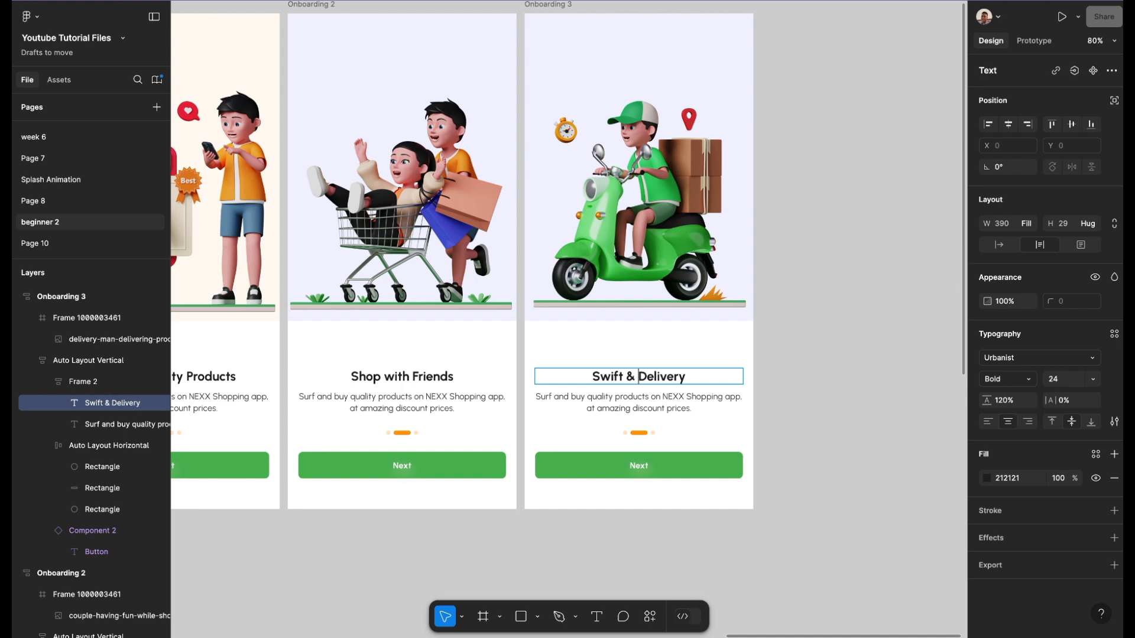
{"action": "type", "text": " Reliab"}
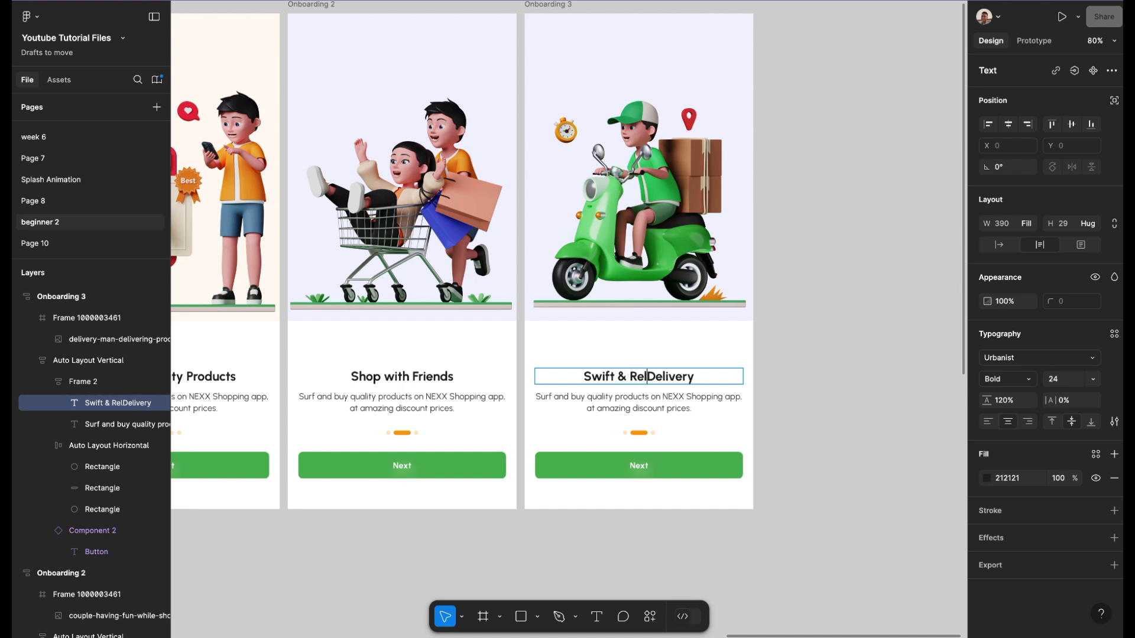
{"action": "type", "text": "le"}
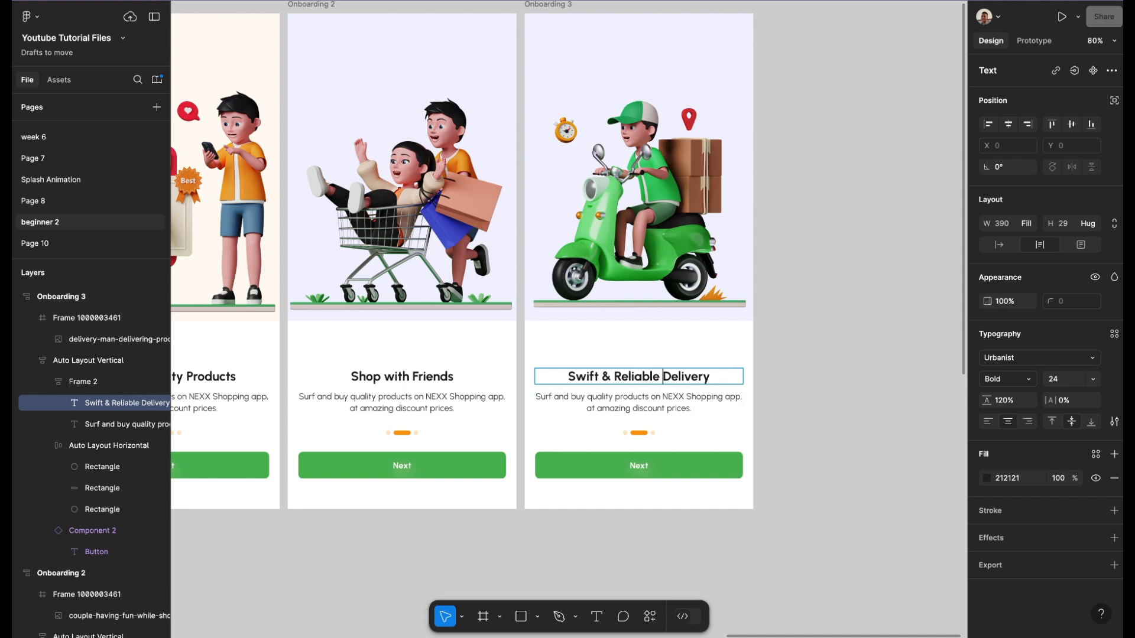
{"action": "key", "text": "Escape"}
{"action": "key", "text": "Escape"}
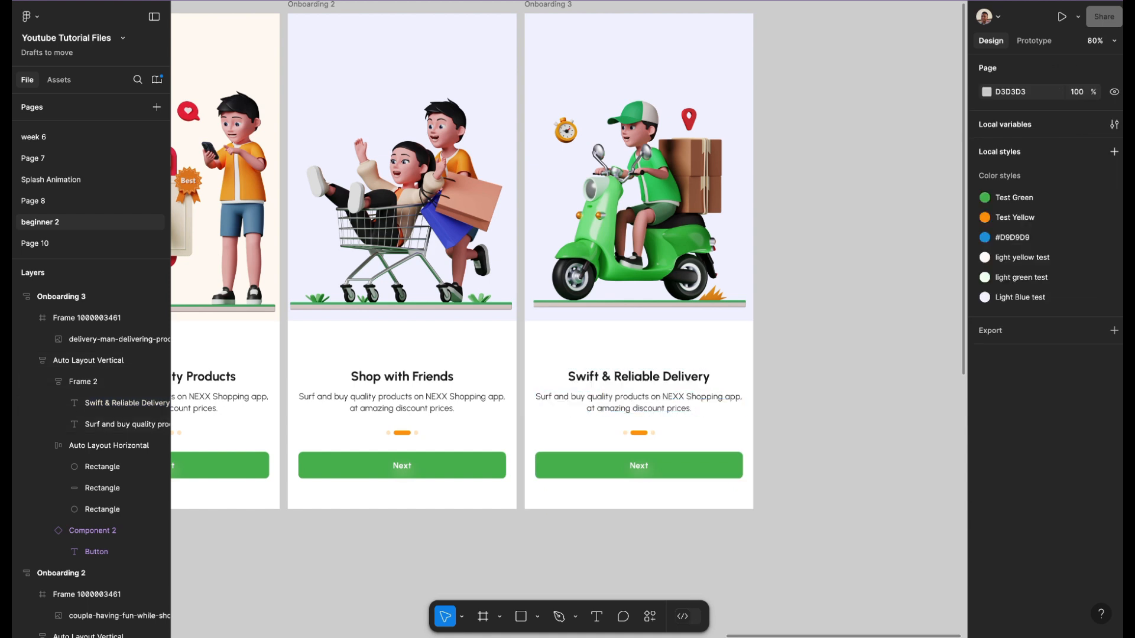
- Move the orange pill in Onboarding 3's page indicator to the last position, after both dots
{"action": "scroll", "coordinate": [645, 386], "scroll_direction": "up", "scroll_amount": 5}
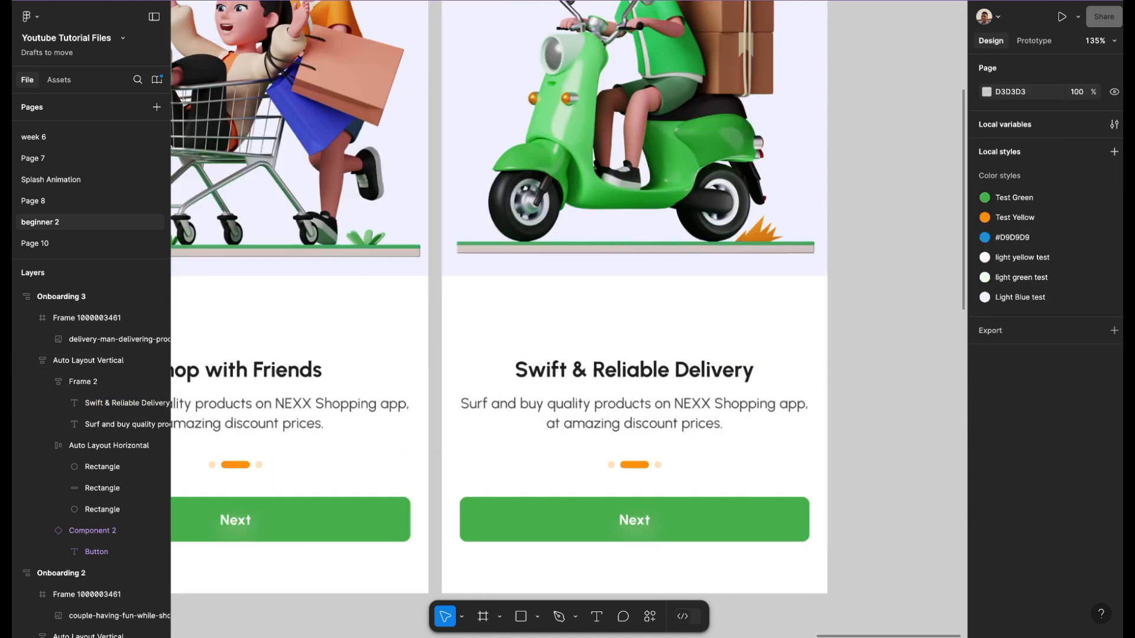
{"action": "left_click", "coordinate": [634, 465]}
{"action": "double_click", "coordinate": [635, 464]}
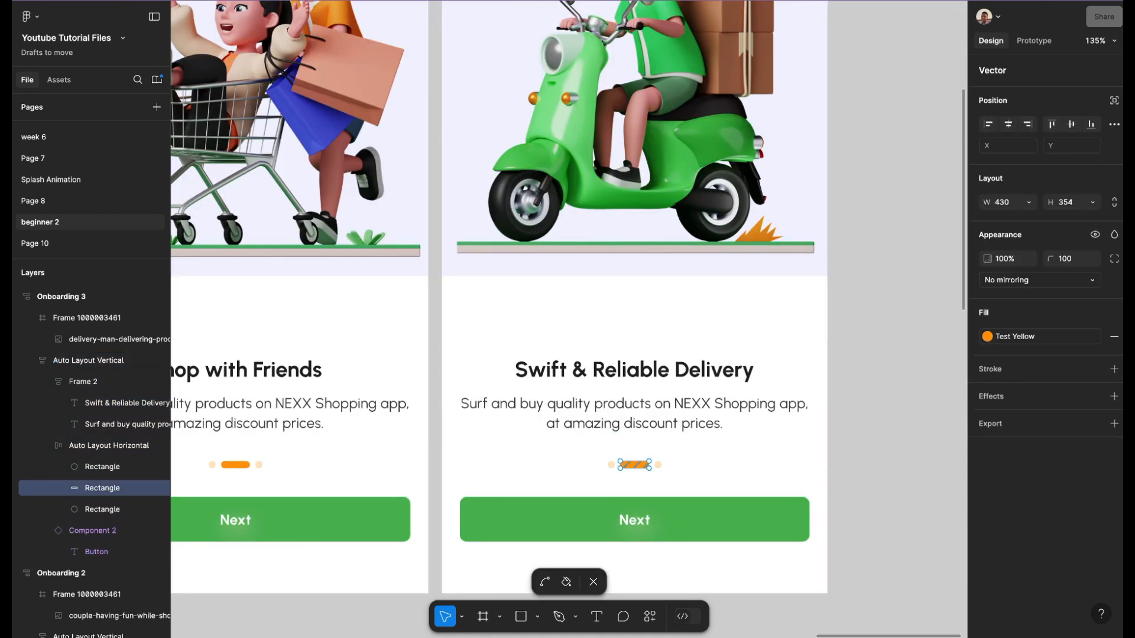
{"action": "key", "text": "Escape"}
{"action": "key", "text": "Right"}
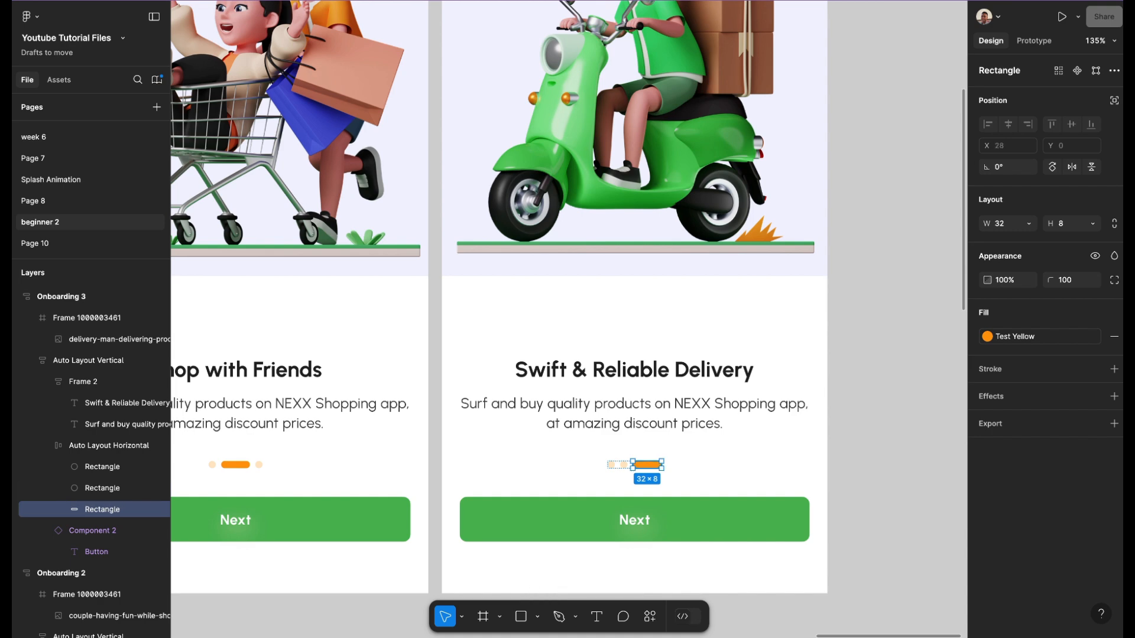
- Change the green button's label in Onboarding 3 to "Get Started"
{"action": "scroll", "coordinate": [621, 444], "scroll_direction": "down", "scroll_amount": 1}
{"action": "double_click", "coordinate": [604, 475]}
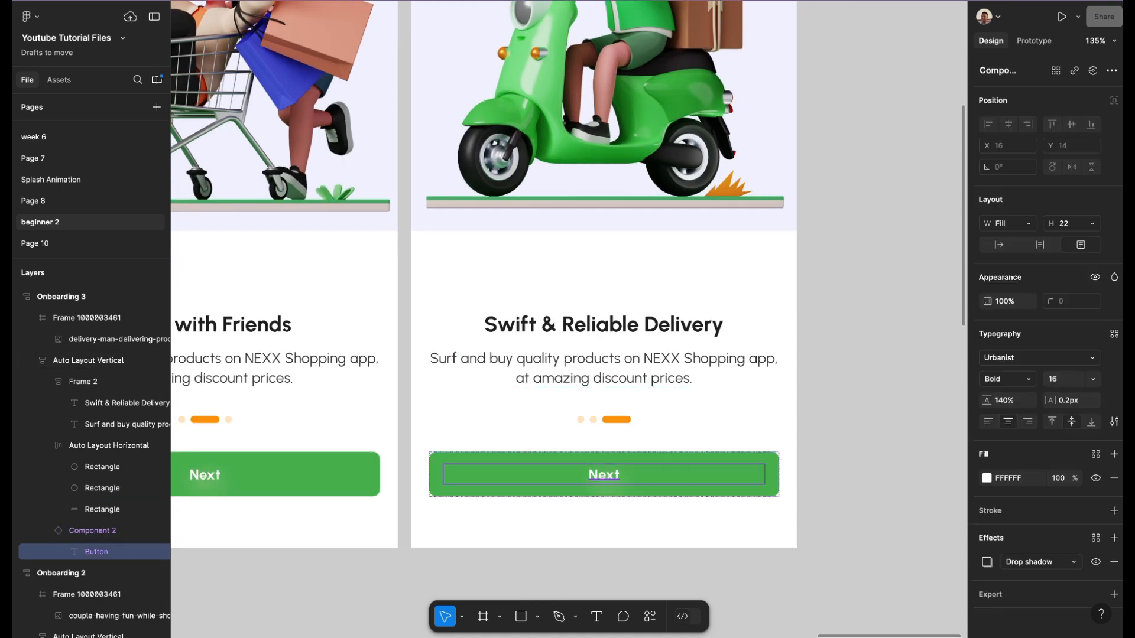
{"action": "double_click", "coordinate": [611, 475]}
{"action": "double_click", "coordinate": [611, 475]}
{"action": "scroll", "coordinate": [611, 475], "scroll_direction": "down", "scroll_amount": 3}
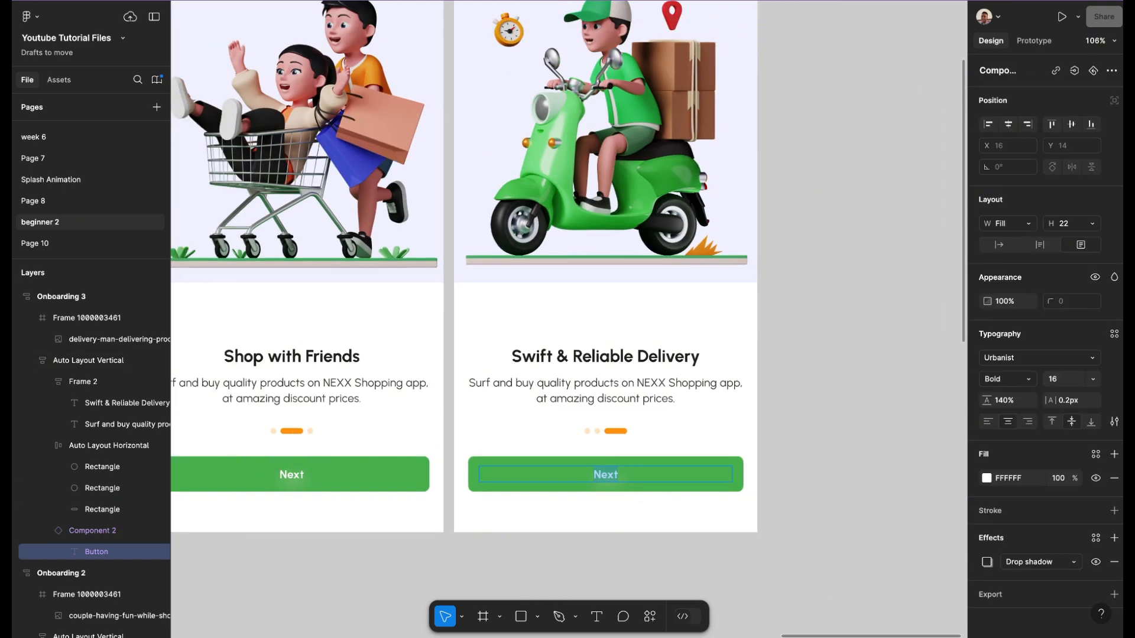
{"action": "type", "text": "Get Started"}
{"action": "key", "text": "Escape"}
{"action": "key", "text": "Escape"}
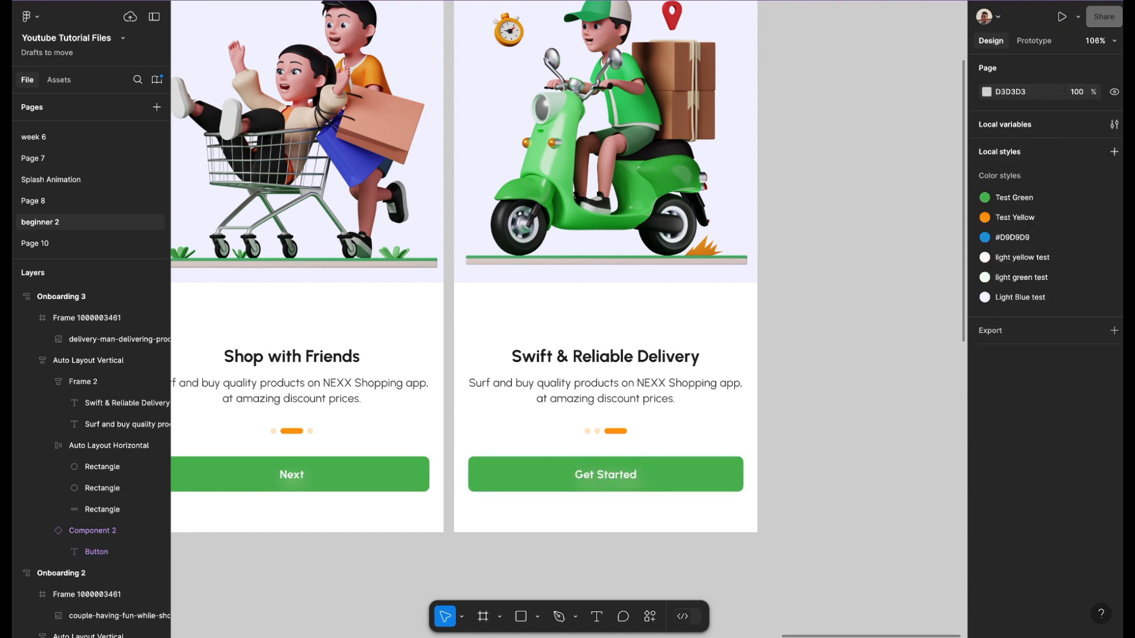
- Apply the "light green test" colour style as the fill of the illustration frame in Onboarding 3
{"action": "scroll", "coordinate": [808, 431], "scroll_direction": "down", "scroll_amount": 4}
{"action": "scroll", "coordinate": [807, 431], "scroll_direction": "left", "scroll_amount": 2}
{"action": "scroll", "coordinate": [828, 431], "scroll_direction": "down", "scroll_amount": 1}
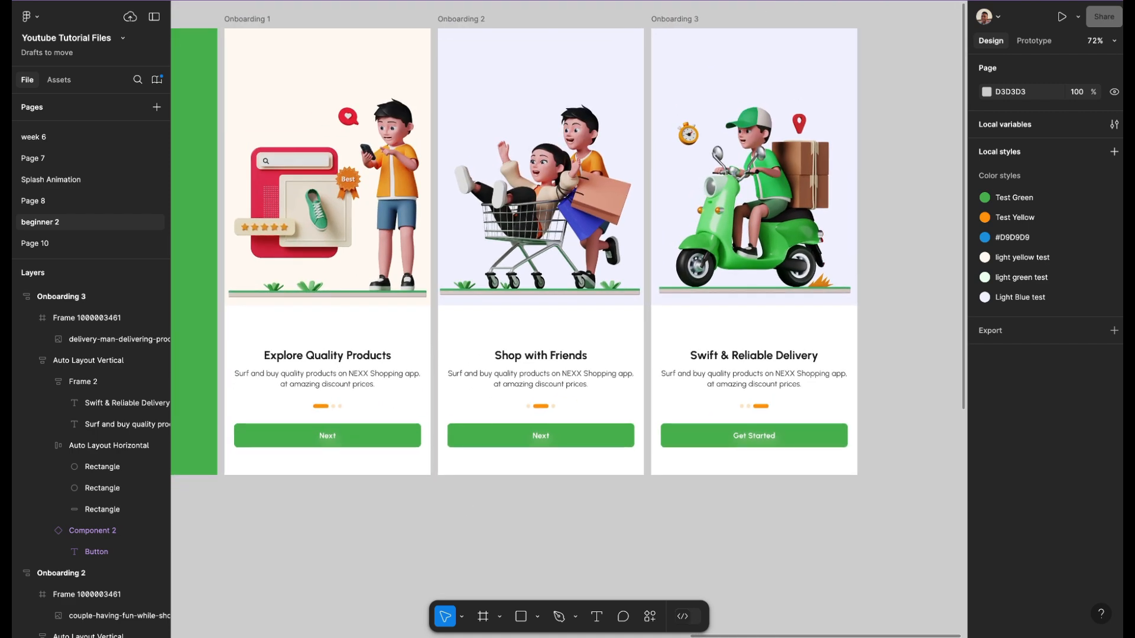
{"action": "scroll", "coordinate": [769, 296], "scroll_direction": "left", "scroll_amount": 4}
{"action": "scroll", "coordinate": [769, 296], "scroll_direction": "right", "scroll_amount": 5}
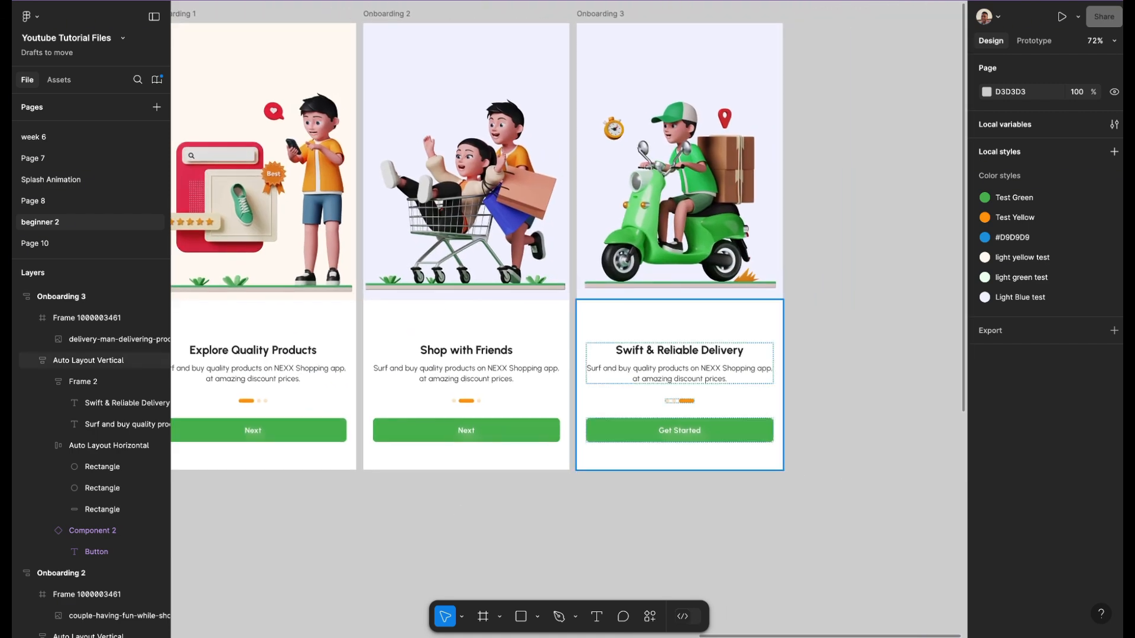
{"action": "left_click", "coordinate": [680, 248]}
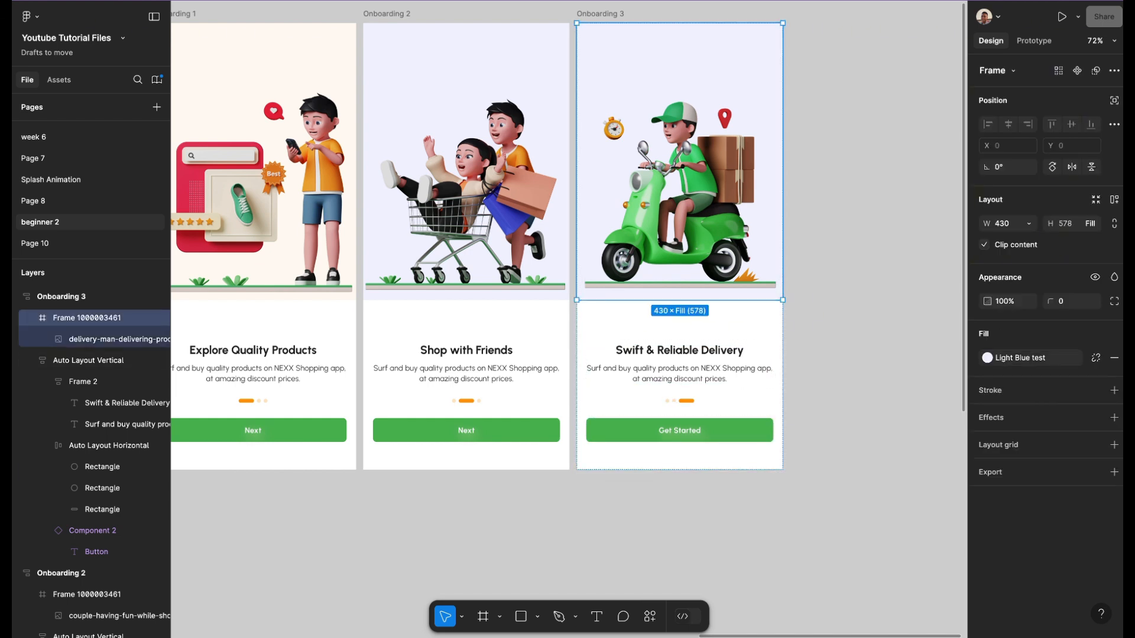
{"action": "left_click", "coordinate": [987, 358]}
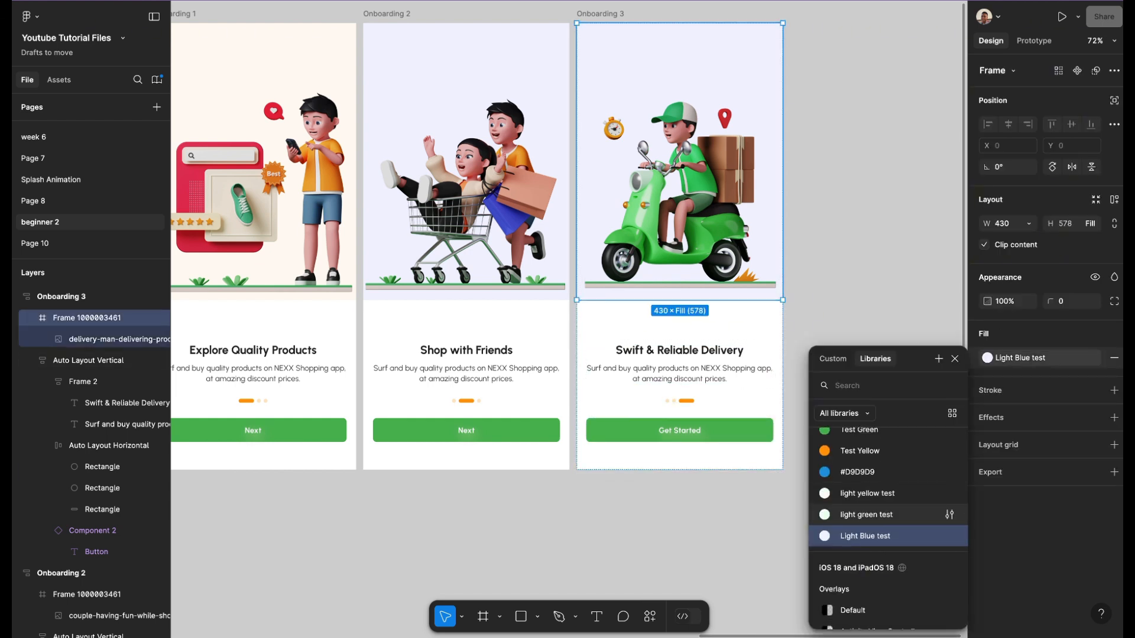
{"action": "left_click", "coordinate": [866, 514]}
{"action": "left_click", "coordinate": [869, 414]}
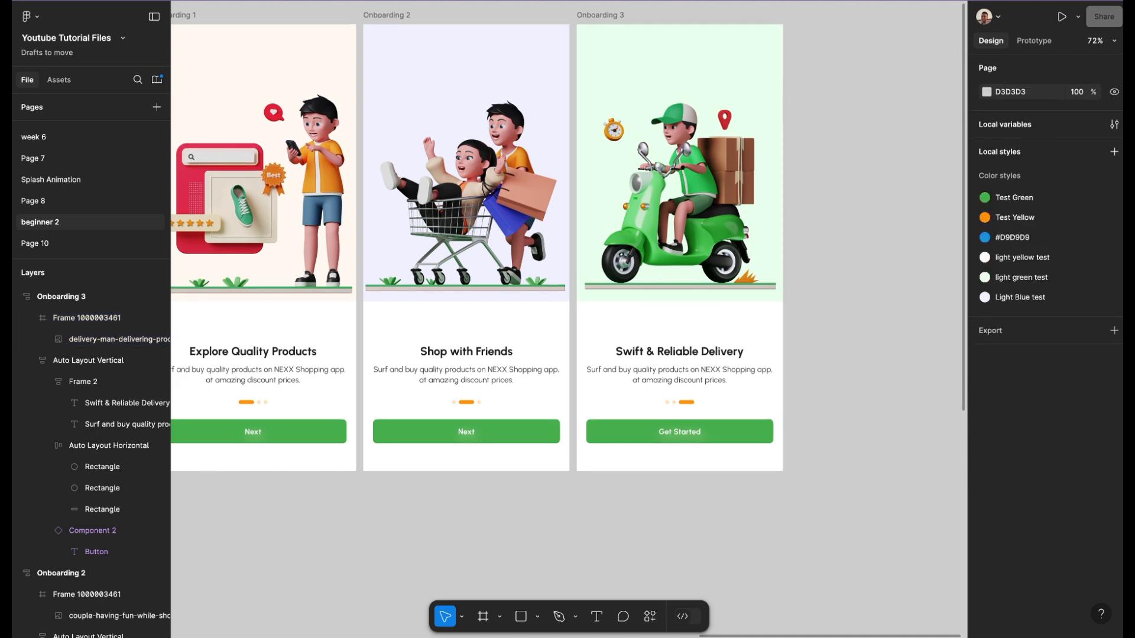
- Review the three onboarding screens together, comparing their backgrounds, illustrations, text, page indicators and buttons
{"action": "scroll", "coordinate": [857, 325], "scroll_direction": "up", "scroll_amount": 1}
{"action": "scroll", "coordinate": [739, 193], "scroll_direction": "up", "scroll_amount": 5}
{"action": "scroll", "coordinate": [627, 364], "scroll_direction": "down", "scroll_amount": 3}
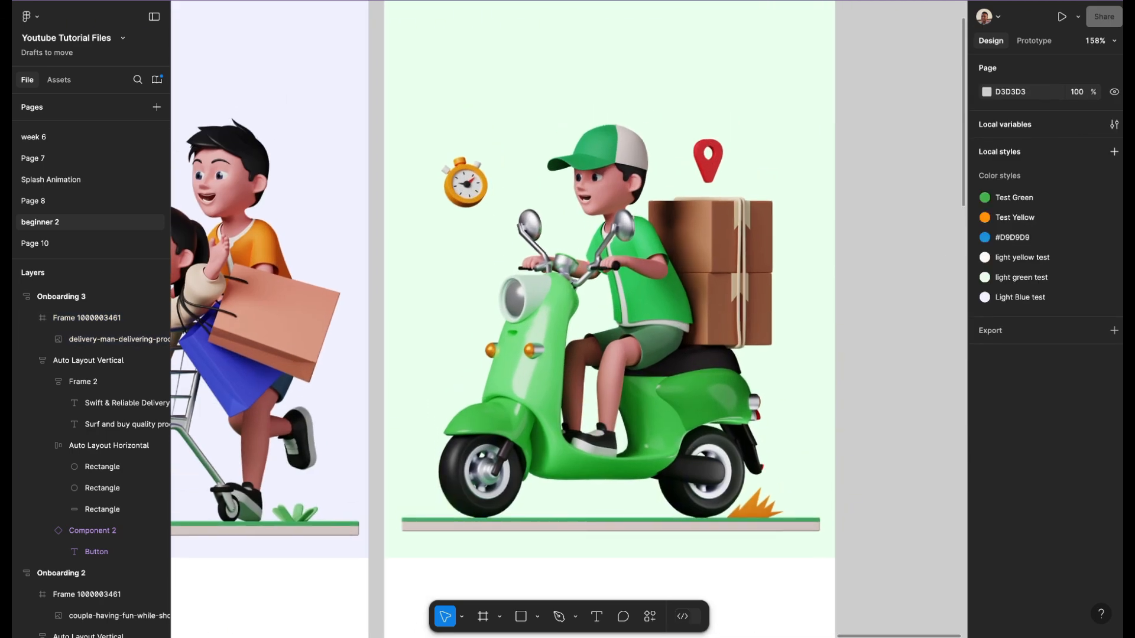
{"action": "scroll", "coordinate": [931, 133], "scroll_direction": "down", "scroll_amount": 5}
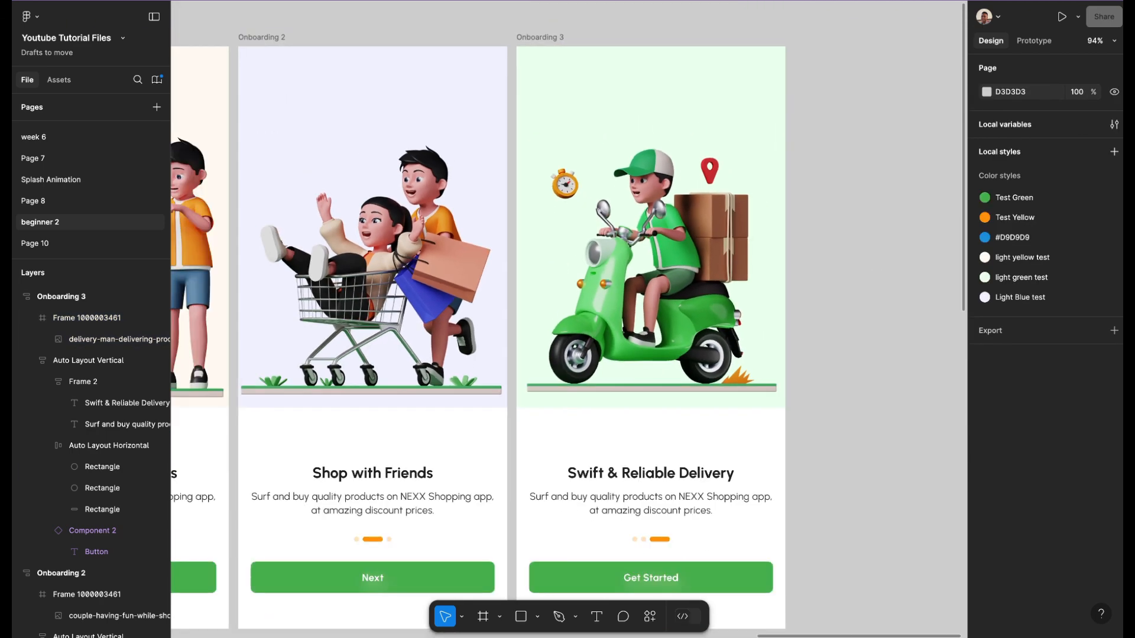
{"action": "scroll", "coordinate": [739, 195], "scroll_direction": "left", "scroll_amount": 1}
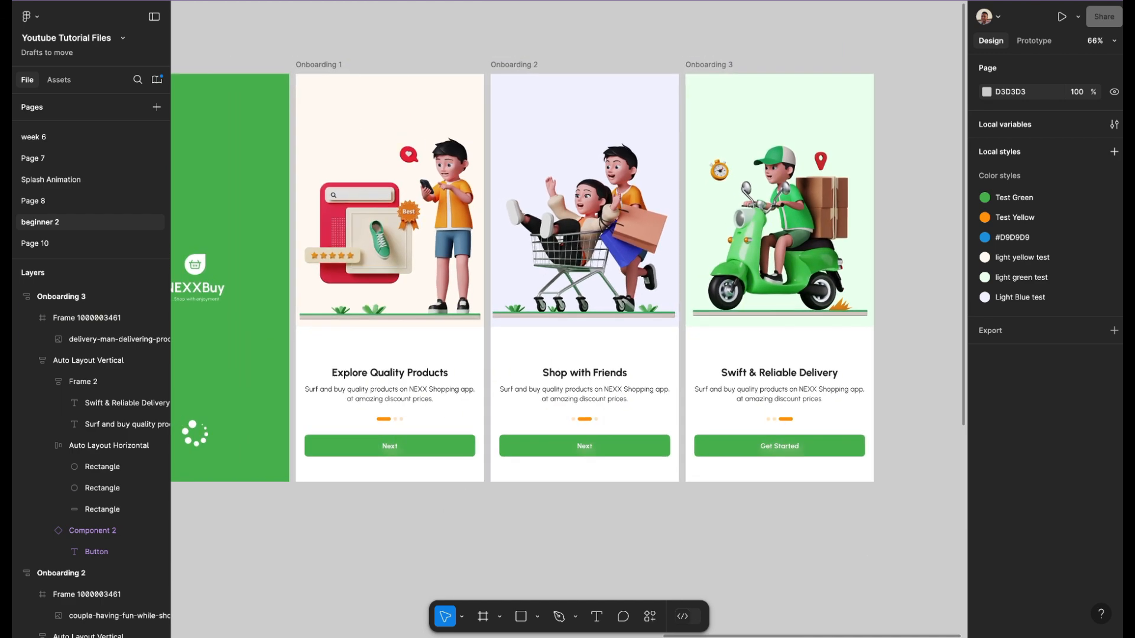
{"action": "scroll", "coordinate": [739, 195], "scroll_direction": "up", "scroll_amount": 2}
{"action": "scroll", "coordinate": [739, 195], "scroll_direction": "left", "scroll_amount": 1}
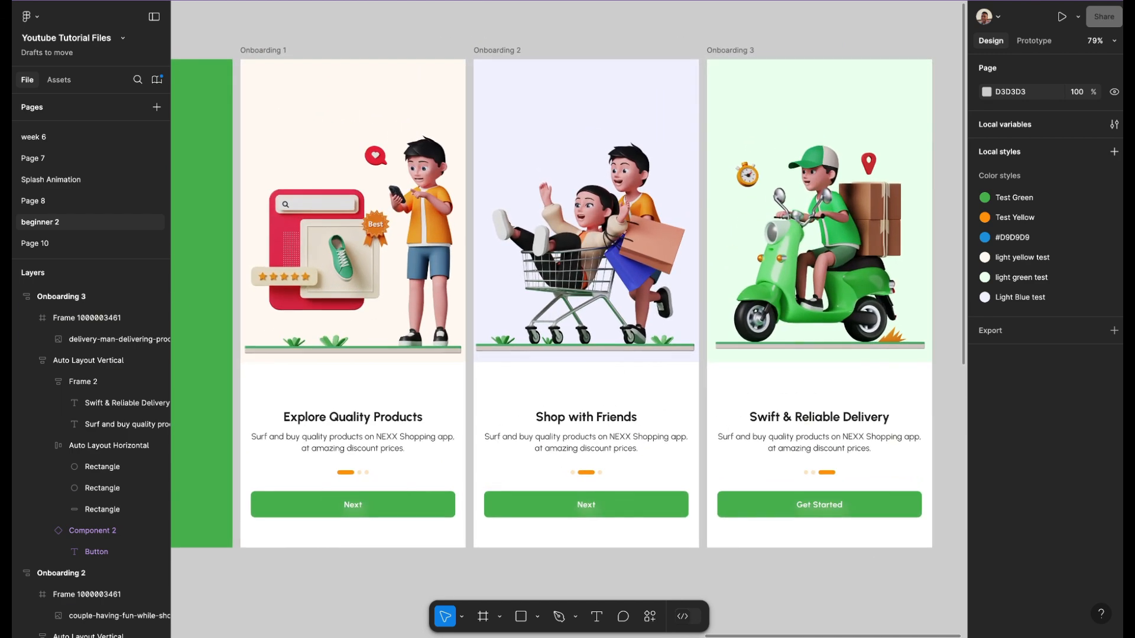
{"action": "scroll", "coordinate": [626, 195], "scroll_direction": "down", "scroll_amount": 3}
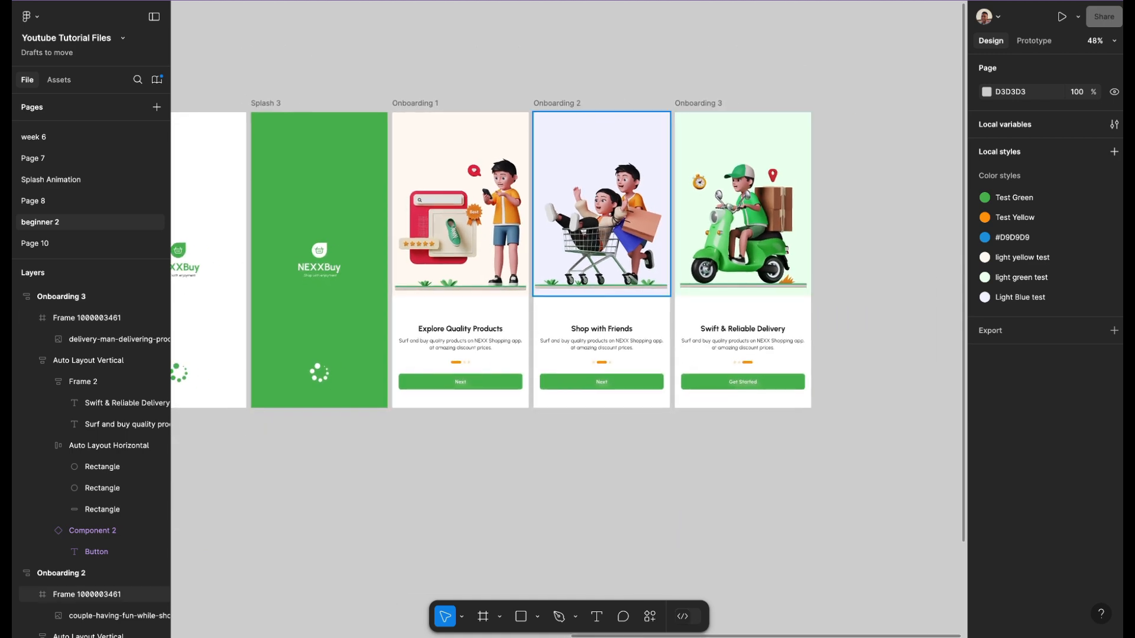
{"action": "scroll", "coordinate": [617, 261], "scroll_direction": "up", "scroll_amount": 3}
{"action": "scroll", "coordinate": [617, 262], "scroll_direction": "left", "scroll_amount": 1}
{"action": "scroll", "coordinate": [617, 261], "scroll_direction": "up", "scroll_amount": 1}
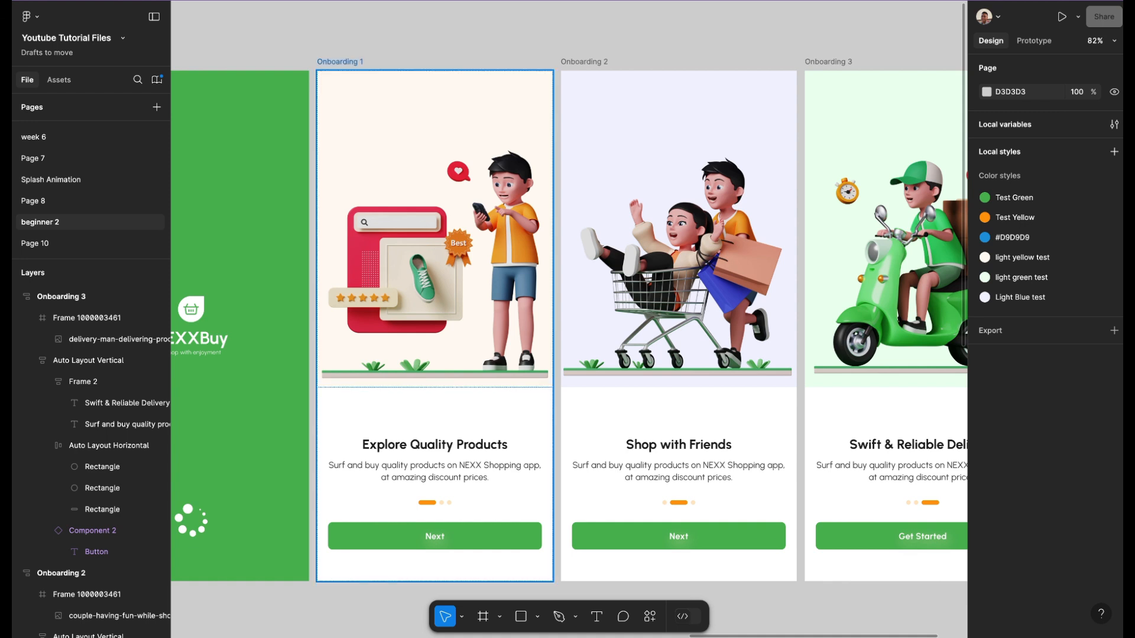
{"action": "left_click", "coordinate": [340, 61]}
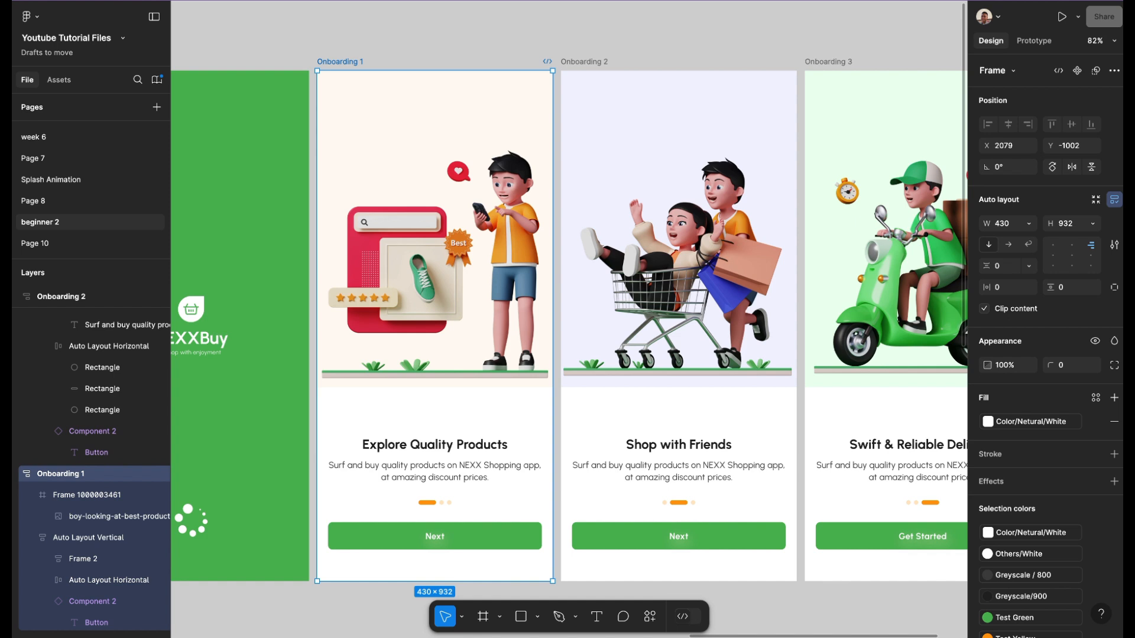
{"action": "key", "text": "Escape"}
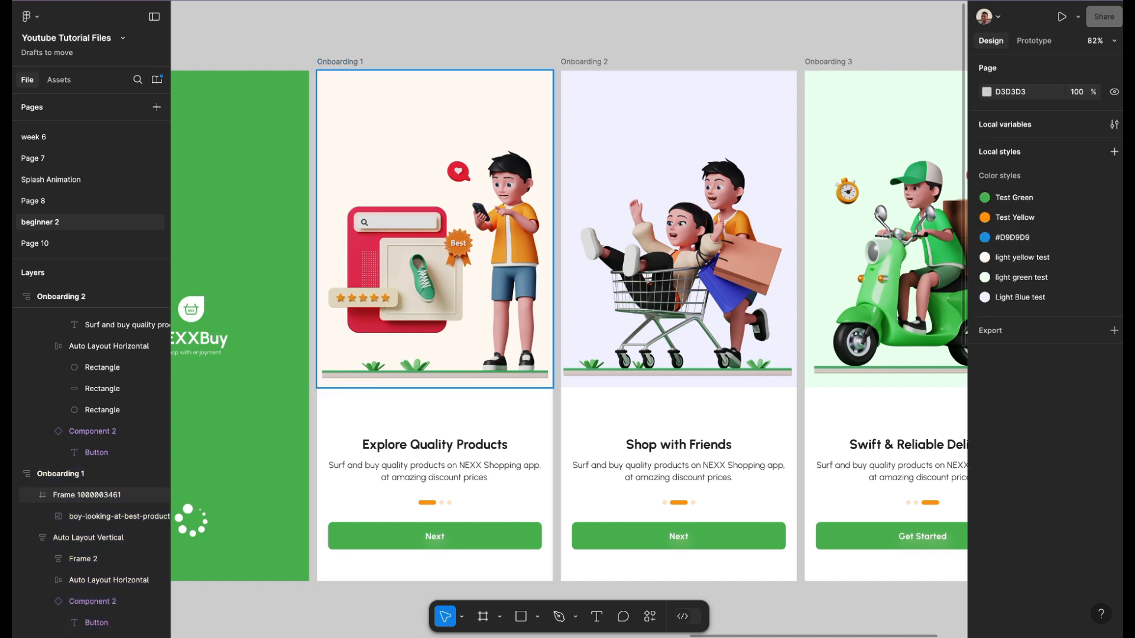
{"action": "double_click", "coordinate": [435, 472]}
{"action": "double_click", "coordinate": [435, 471]}
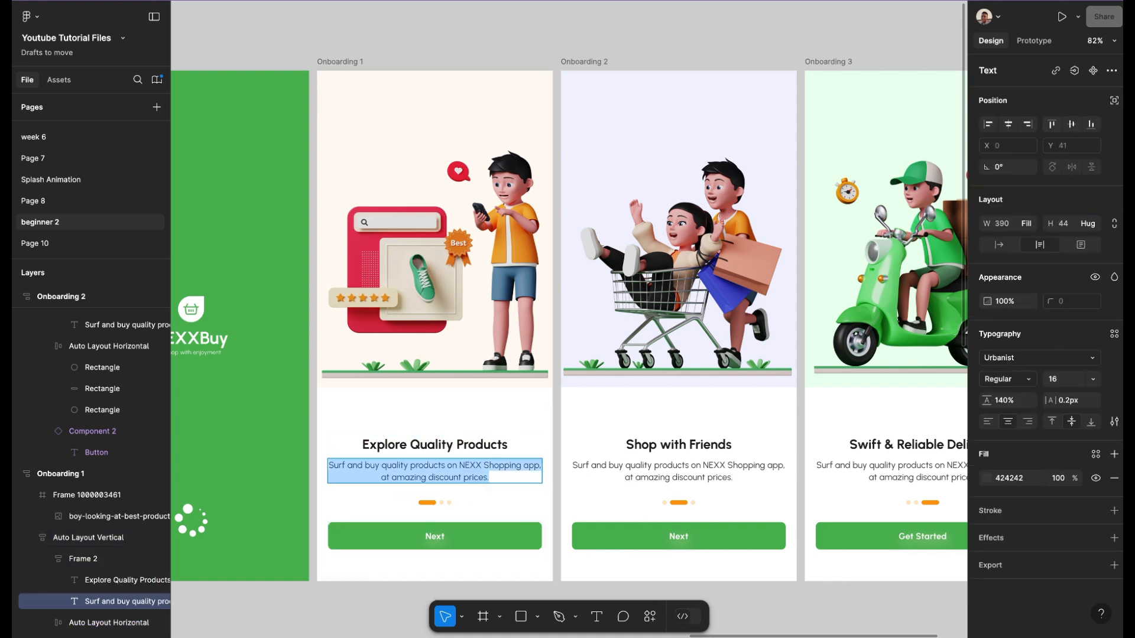
{"action": "key", "text": "Escape"}
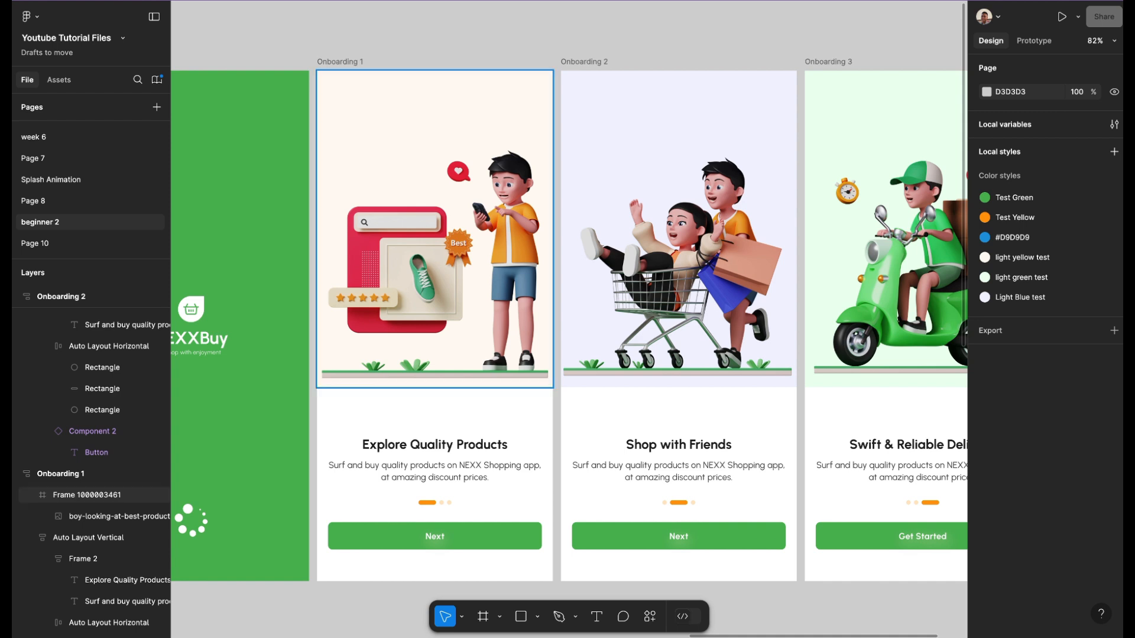
- Add a text layer reading "skip" on the empty canvas above the Onboarding 1 frame
{"action": "left_click", "coordinate": [597, 616]}
{"action": "scroll", "coordinate": [568, 319], "scroll_direction": "up", "scroll_amount": 3}
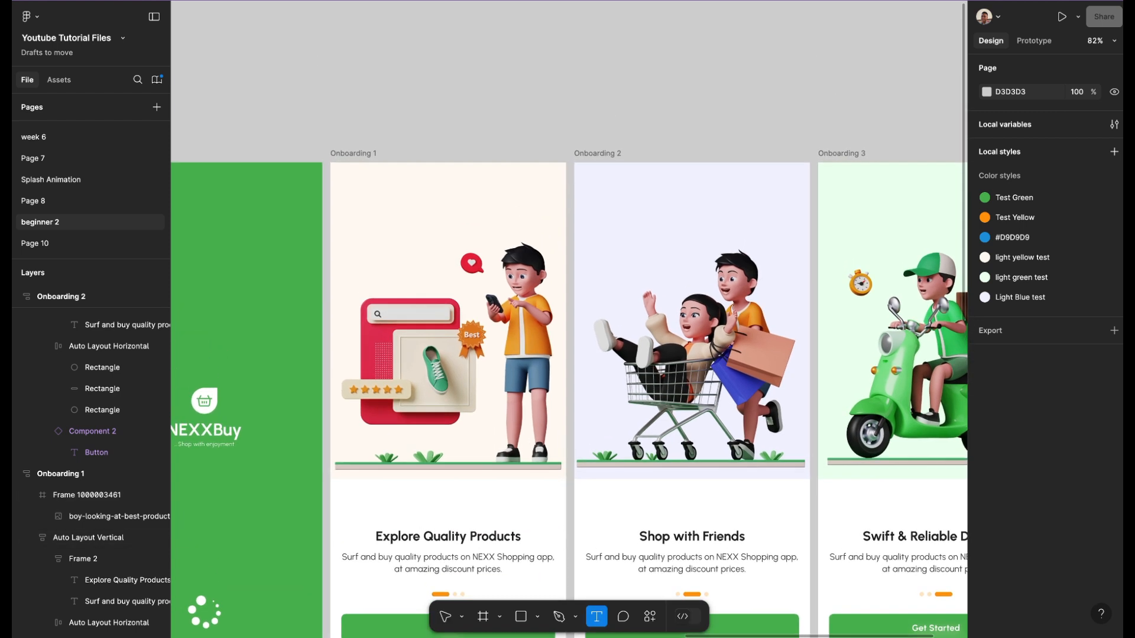
{"action": "left_click", "coordinate": [562, 112]}
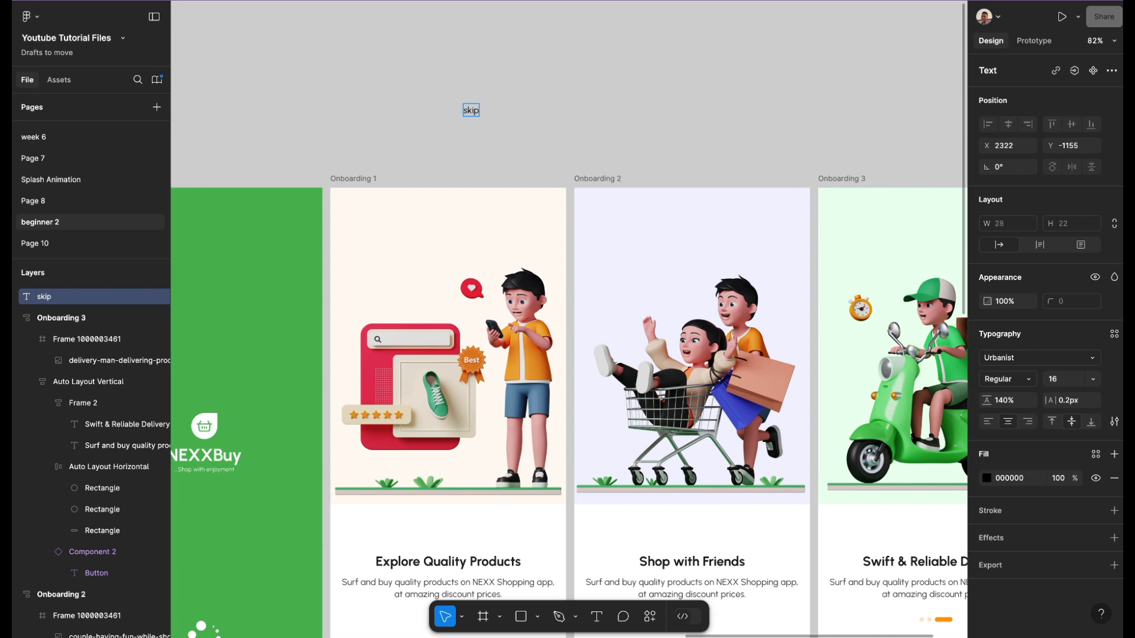
{"action": "key", "text": "Escape"}
{"action": "scroll", "coordinate": [473, 127], "scroll_direction": "up", "scroll_amount": 5}
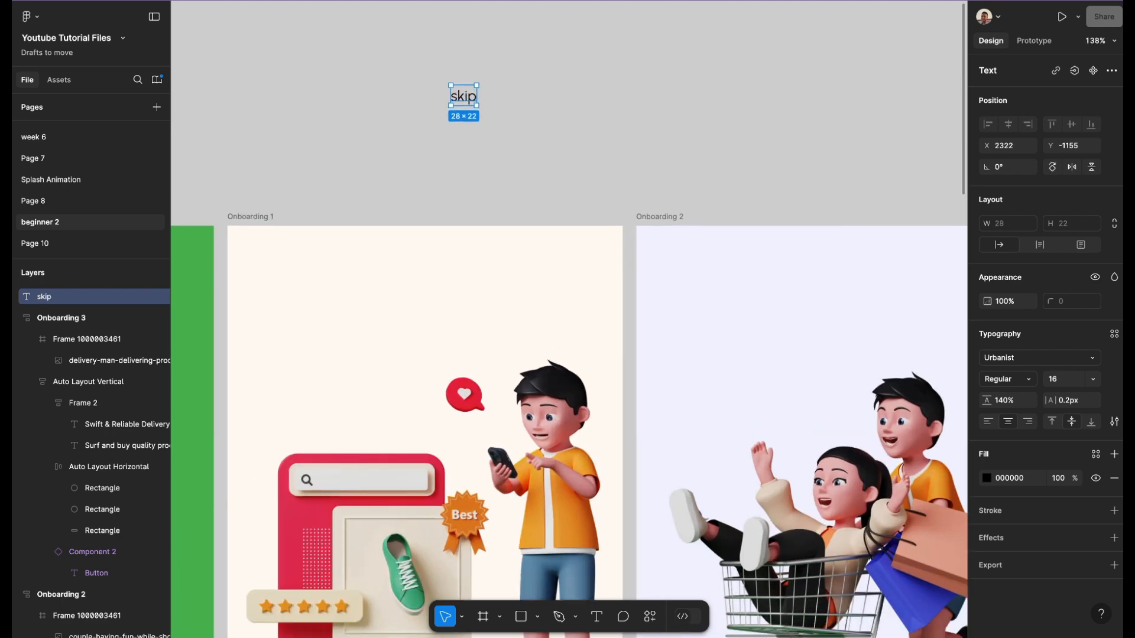
- Set the skip label's font weight to Medium and change its text to "Skip"
{"action": "scroll", "coordinate": [504, 112], "scroll_direction": "down", "scroll_amount": 2}
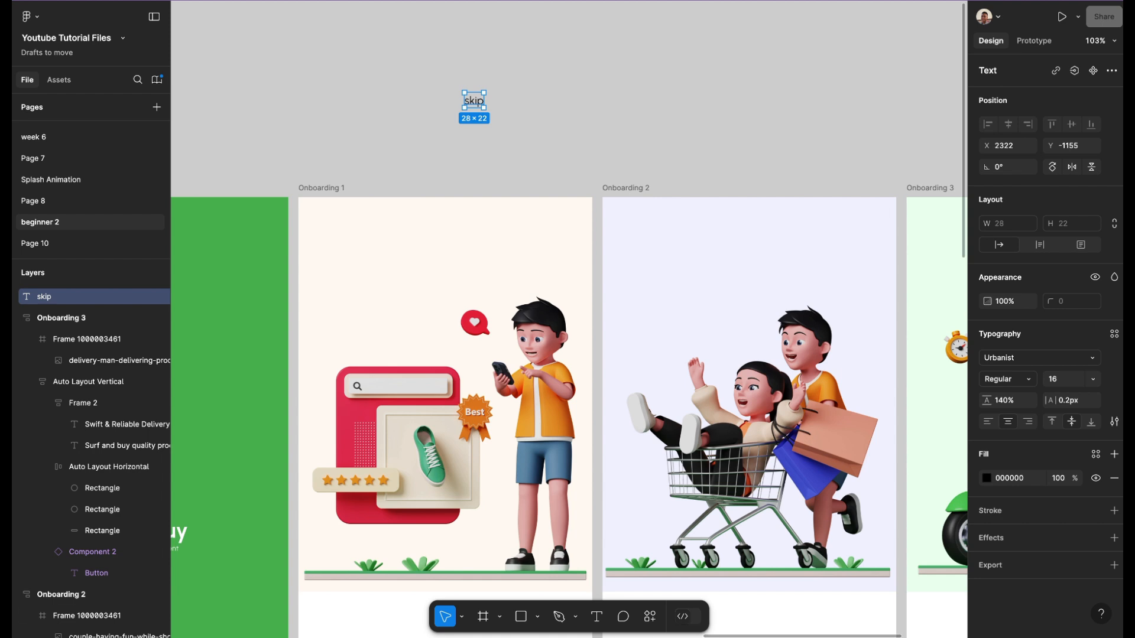
{"action": "left_click", "coordinate": [1014, 379]}
{"action": "left_click", "coordinate": [1015, 395]}
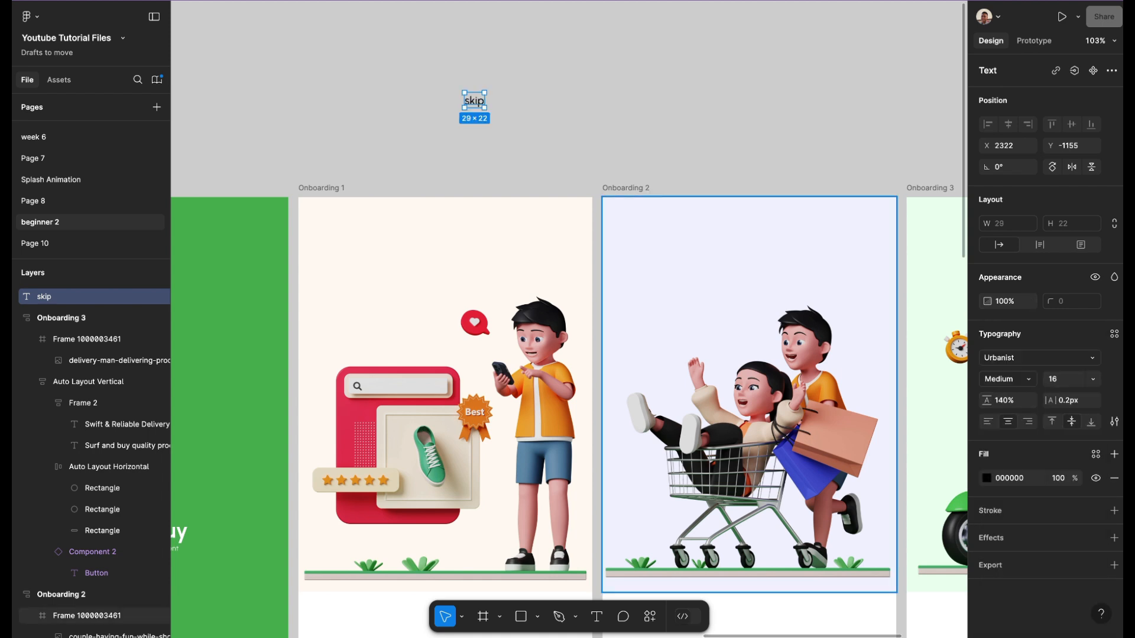
{"action": "key", "text": "Return"}
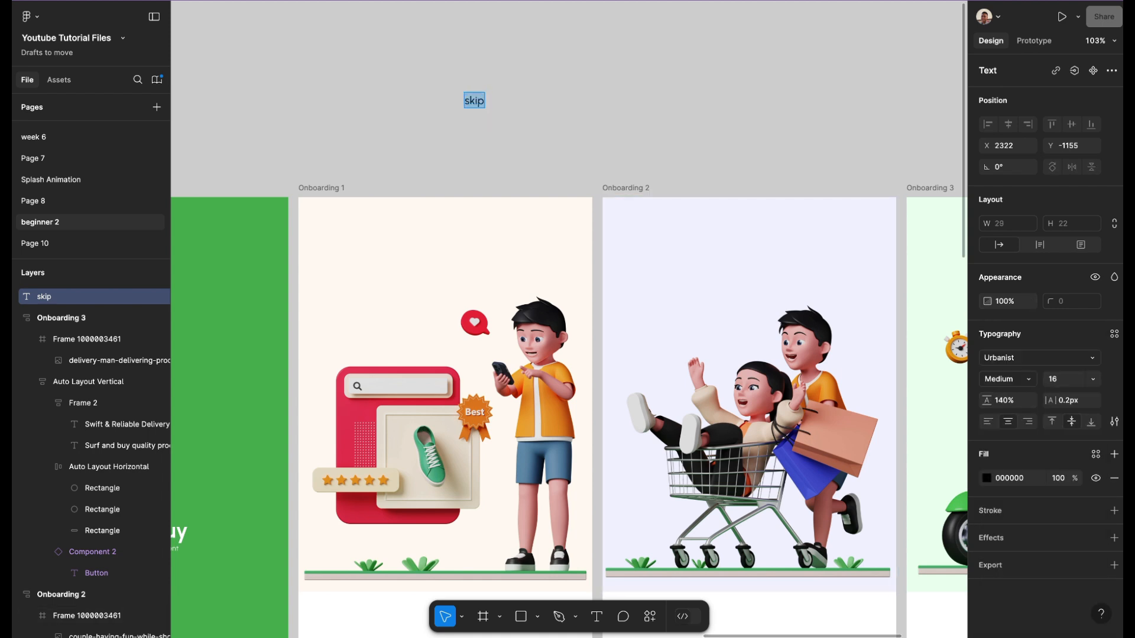
{"action": "type", "text": "Skip"}
{"action": "key", "text": "Escape"}
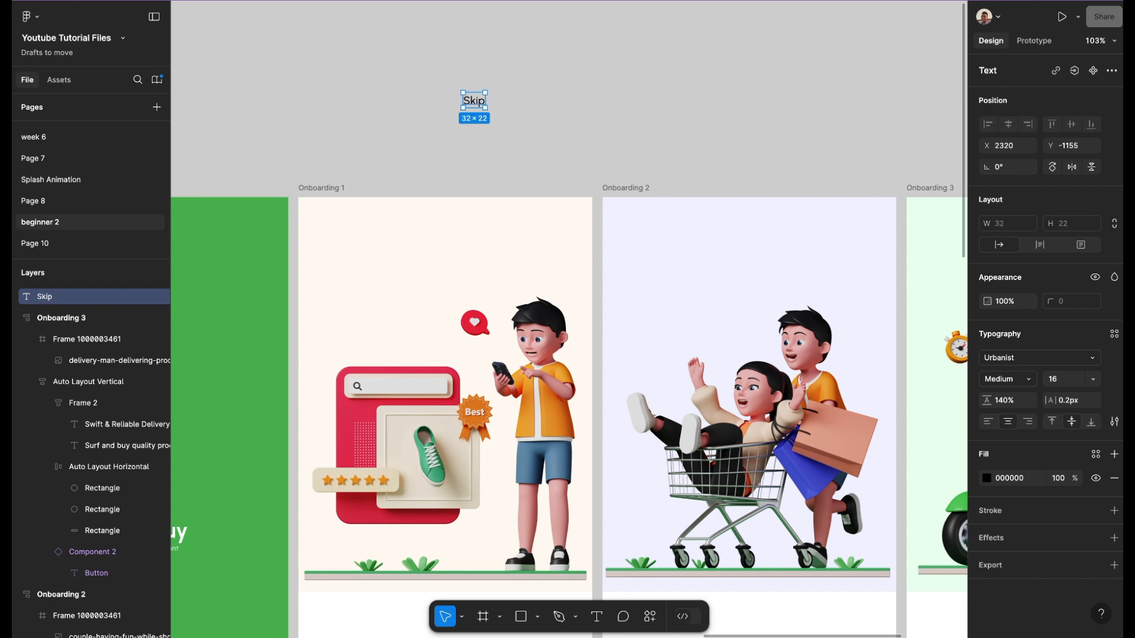
{"action": "key", "text": "Escape"}
- Wrap the Skip label in an auto layout frame with 9 horizontal and 3 vertical padding
{"action": "left_click", "coordinate": [474, 101]}
{"action": "key", "text": "shift+a"}
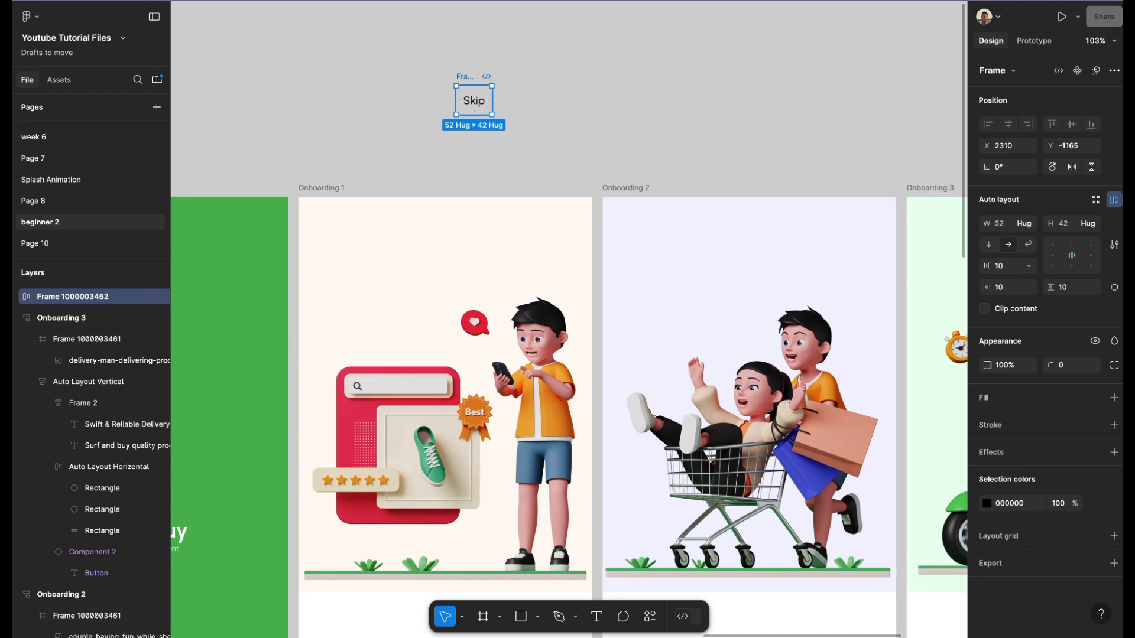
{"action": "left_click", "coordinate": [1069, 288]}
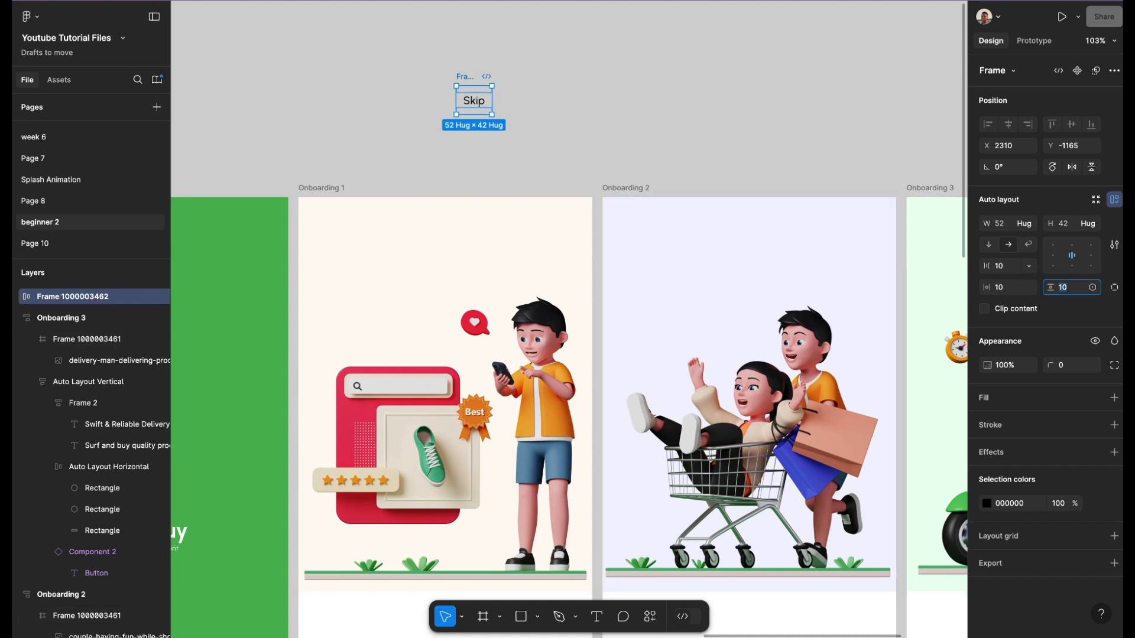
{"action": "type", "text": "3"}
{"action": "key", "text": "Return"}
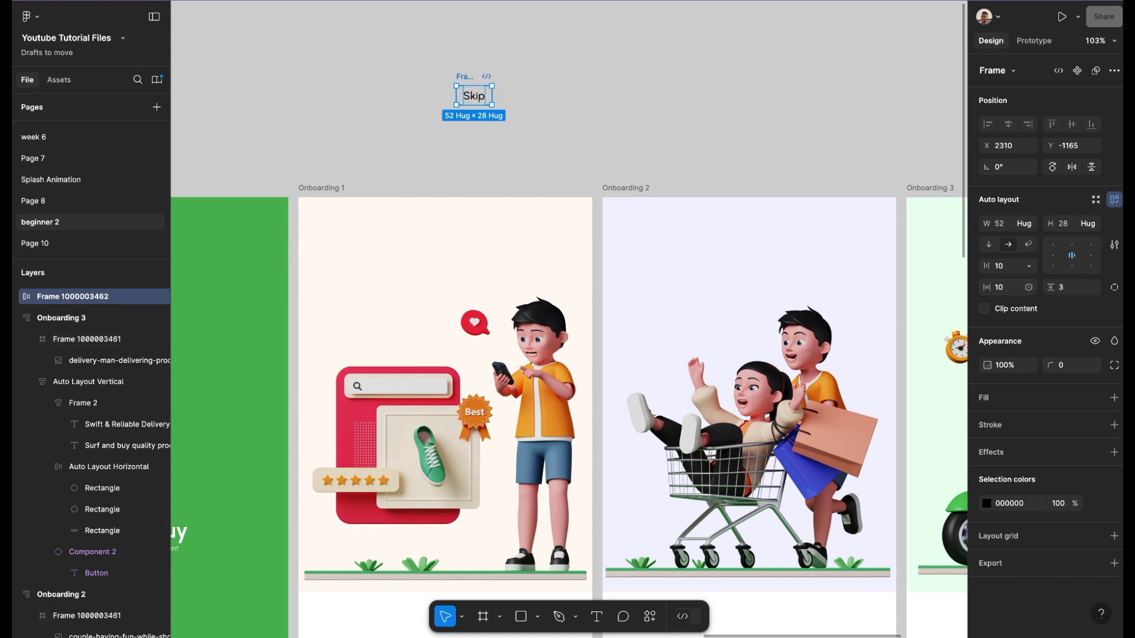
{"action": "left_click", "coordinate": [1069, 287]}
{"action": "left_click", "coordinate": [1004, 287]}
{"action": "key", "text": "Return"}
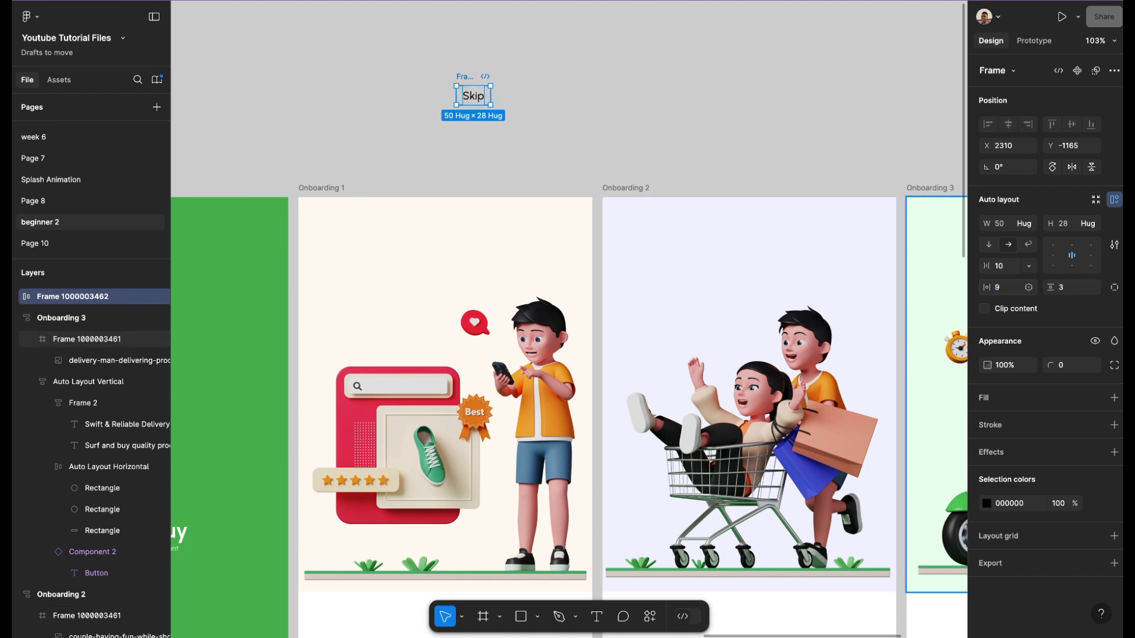
- Place the Skip frame in the upper-right corner of Onboarding 1's illustration frame at X 352, Y 34
{"action": "left_click_drag", "start_coordinate": [473, 95], "coordinate": [556, 237]}
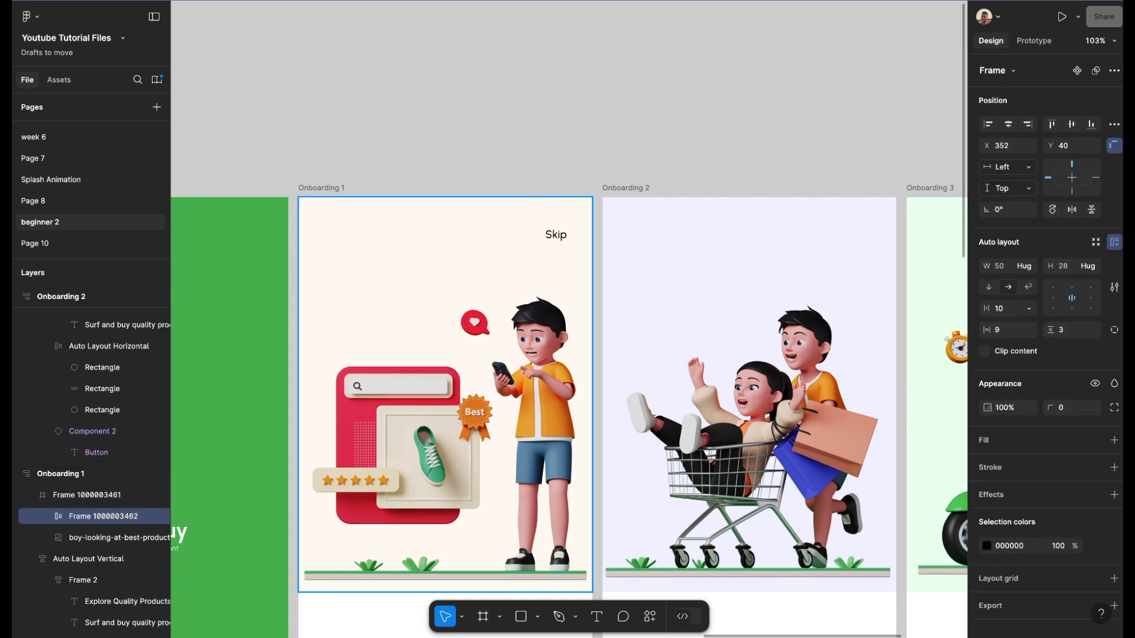
{"action": "scroll", "coordinate": [545, 216], "scroll_direction": "up", "scroll_amount": 5}
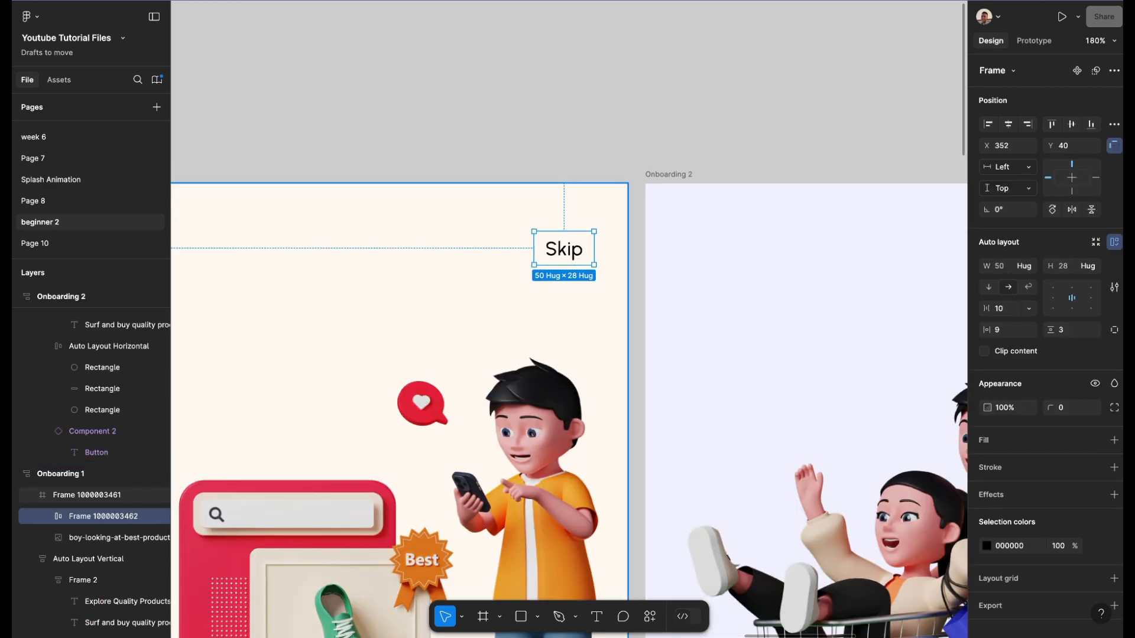
{"action": "scroll", "coordinate": [556, 225], "scroll_direction": "down", "scroll_amount": 4}
{"action": "scroll", "coordinate": [591, 196], "scroll_direction": "down", "scroll_amount": 1}
{"action": "scroll", "coordinate": [621, 155], "scroll_direction": "up", "scroll_amount": 5}
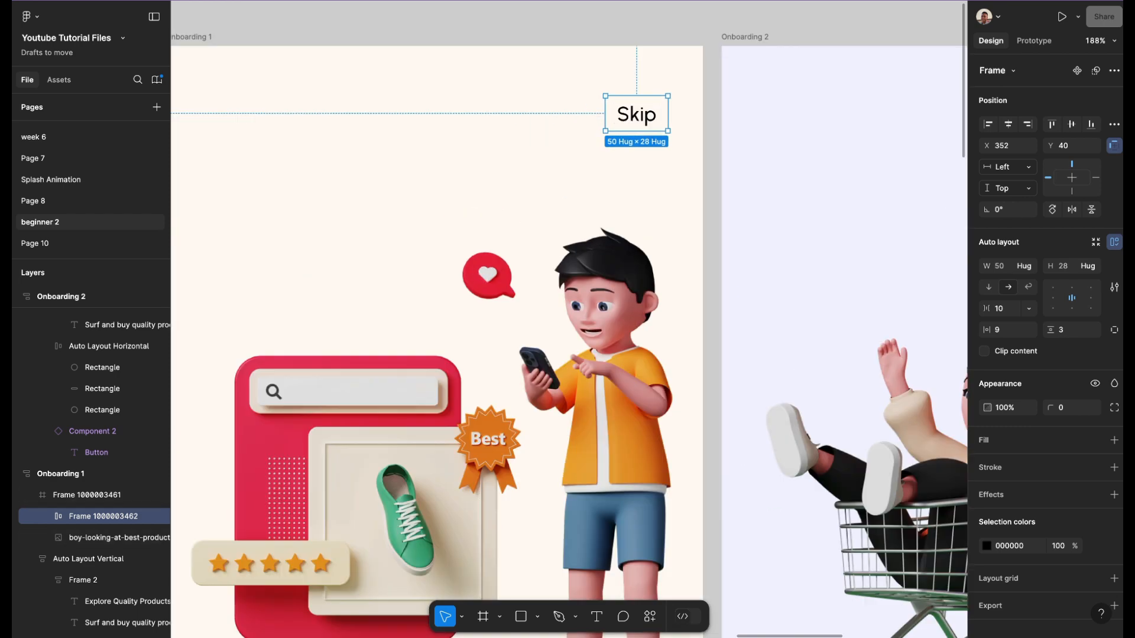
{"action": "scroll", "coordinate": [570, 342], "scroll_direction": "right", "scroll_amount": 2}
{"action": "scroll", "coordinate": [570, 342], "scroll_direction": "up", "scroll_amount": 1}
{"action": "key", "text": "Up"}
{"action": "key", "text": "Up"}
{"action": "key", "text": "Up"}
{"action": "key", "text": "Up"}
{"action": "key", "text": "Up"}
{"action": "key", "text": "Up"}
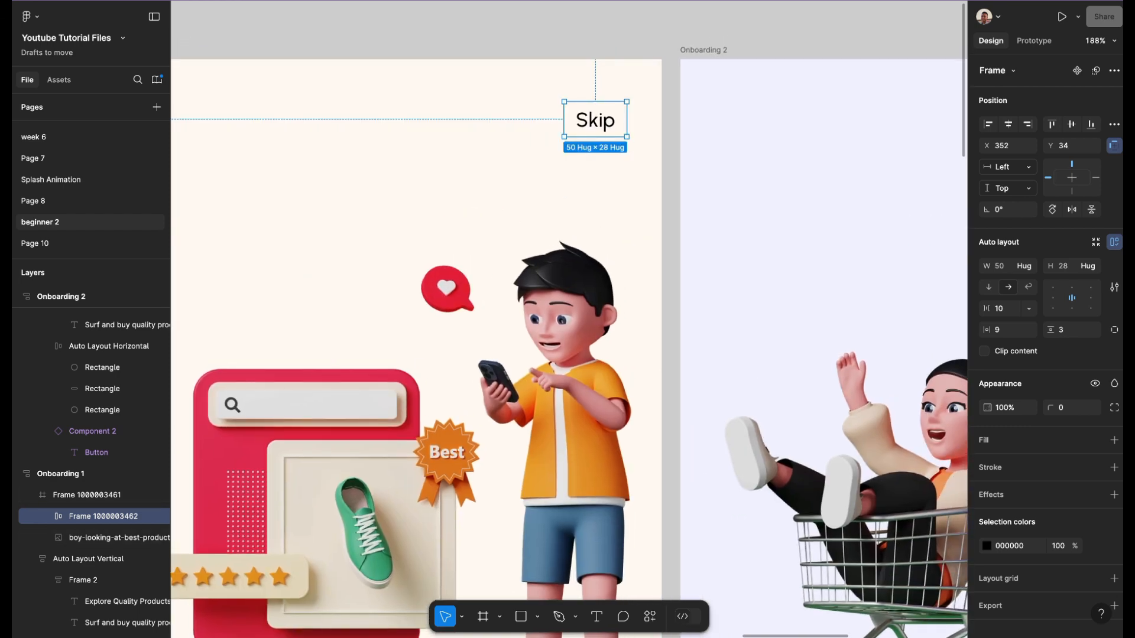
{"action": "scroll", "coordinate": [696, 146], "scroll_direction": "down", "scroll_amount": 2}
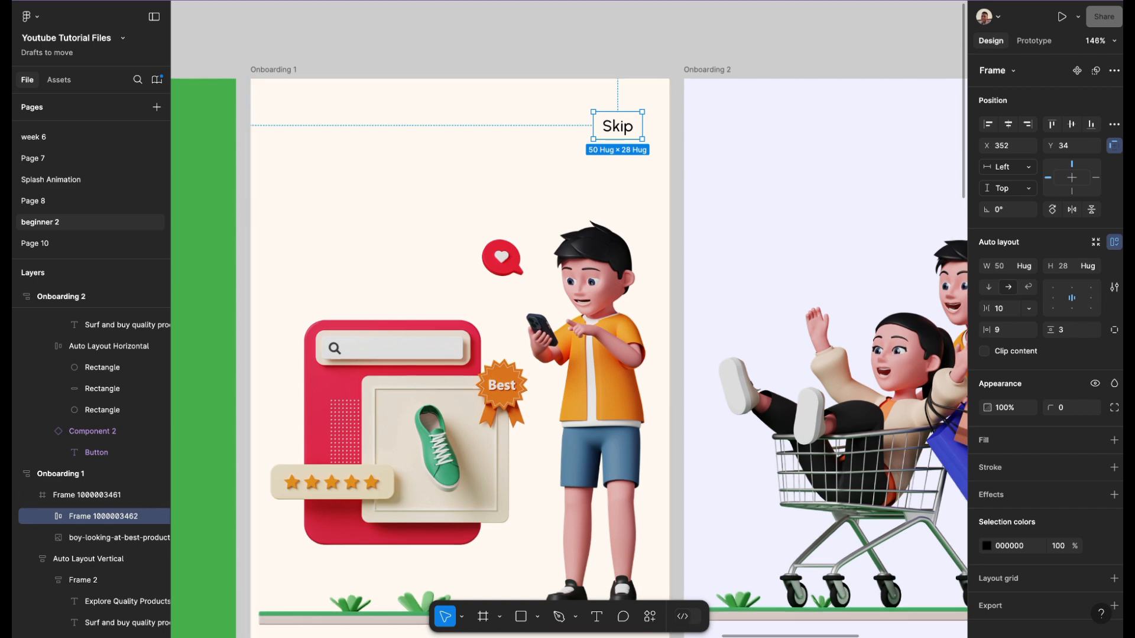
{"action": "key", "text": "Return"}
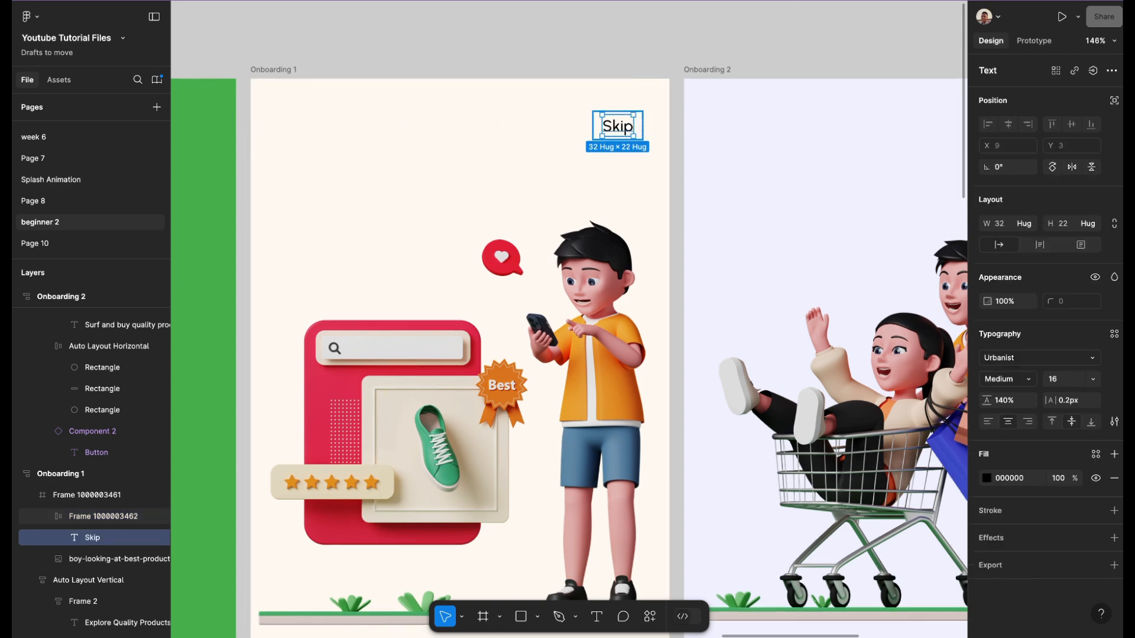
{"action": "key", "text": "Escape"}
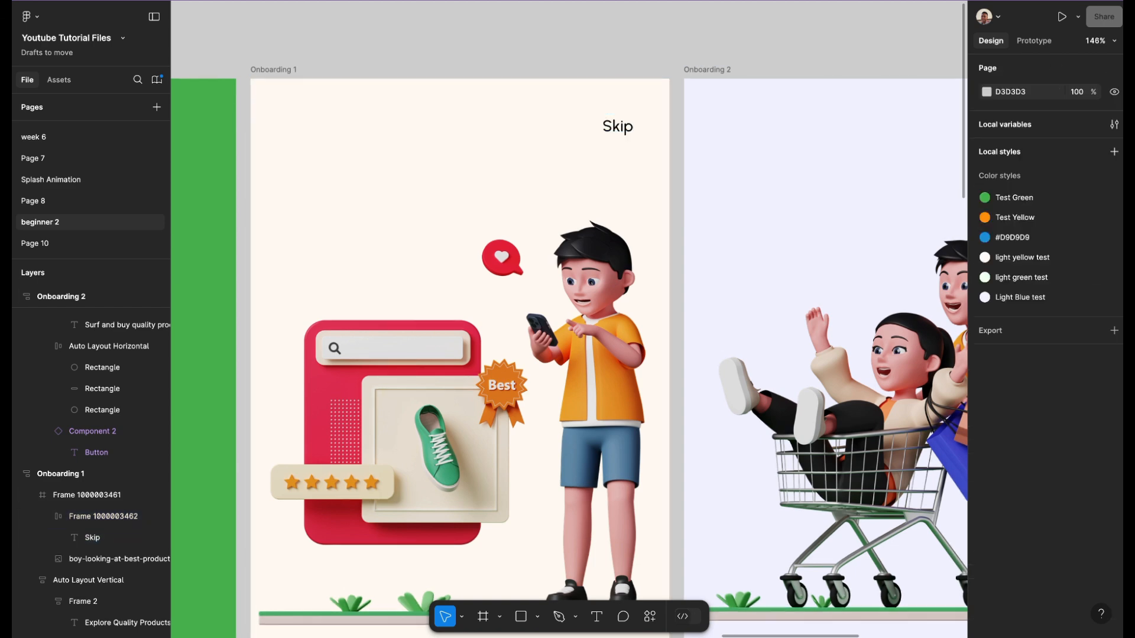
{"action": "key", "text": "alt+2"}
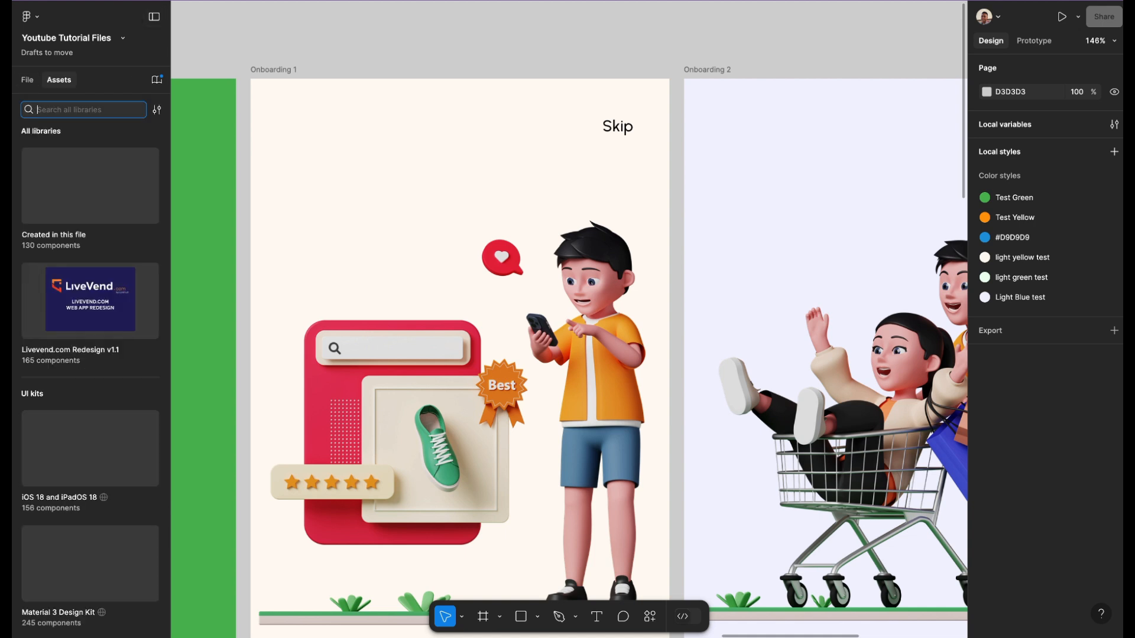
{"action": "type", "text": "ARROW"}
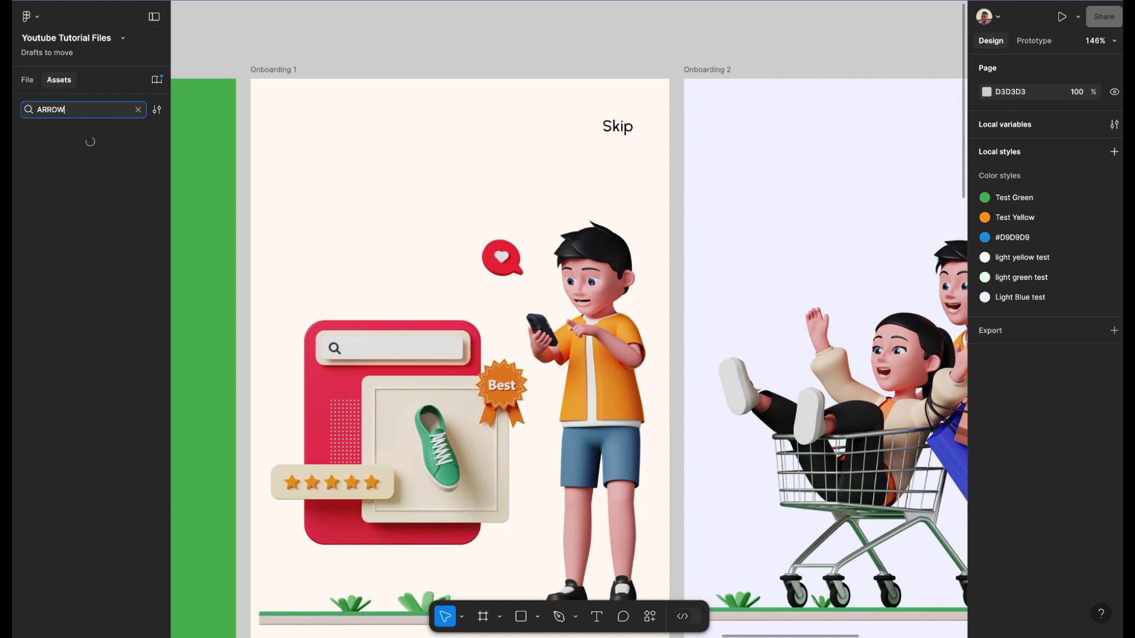
{"action": "left_click", "coordinate": [138, 110]}
{"action": "scroll", "coordinate": [90, 426], "scroll_direction": "down", "scroll_amount": 3}
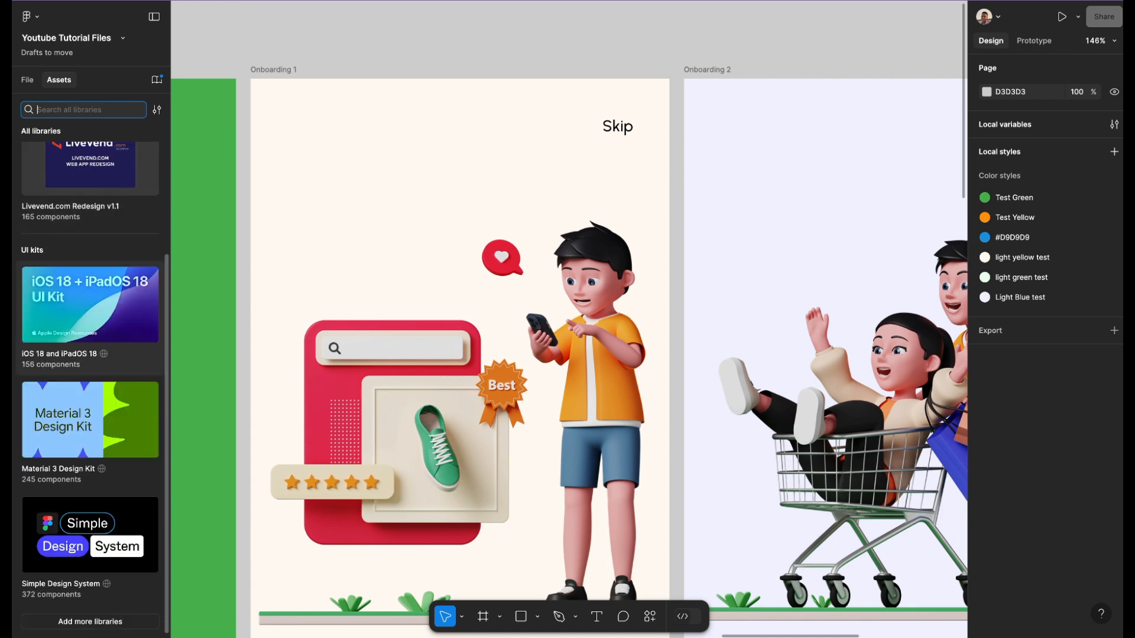
{"action": "scroll", "coordinate": [90, 449], "scroll_direction": "up", "scroll_amount": 3}
- Add a white fill to the Skip frame in Onboarding 1 and set its corner radius to 4
{"action": "double_click", "coordinate": [618, 126]}
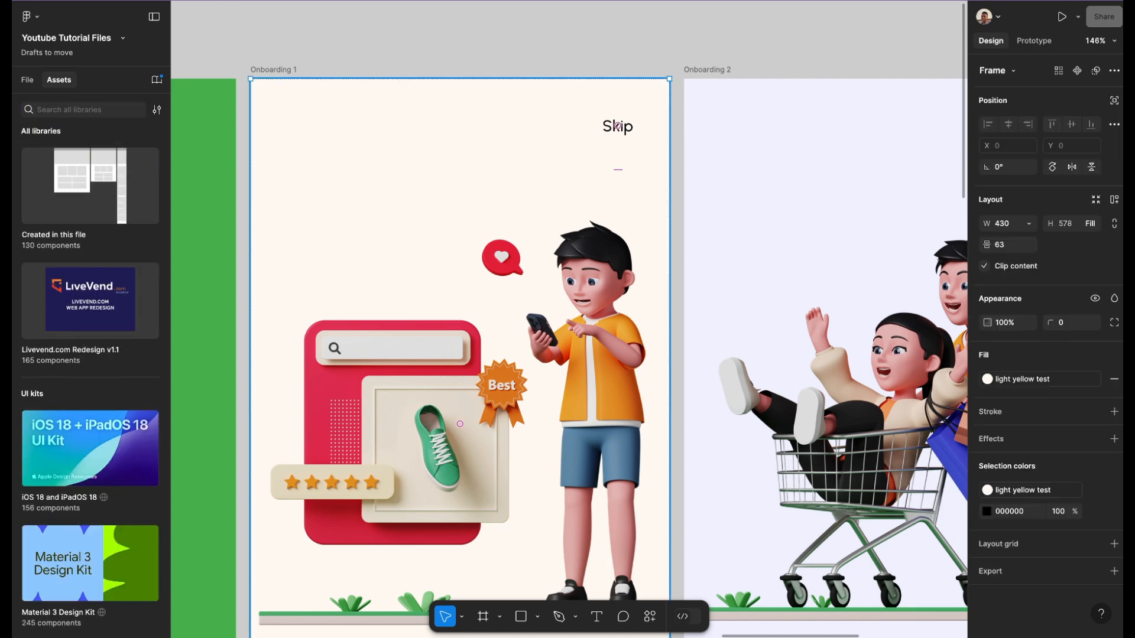
{"action": "scroll", "coordinate": [618, 127], "scroll_direction": "up", "scroll_amount": 3}
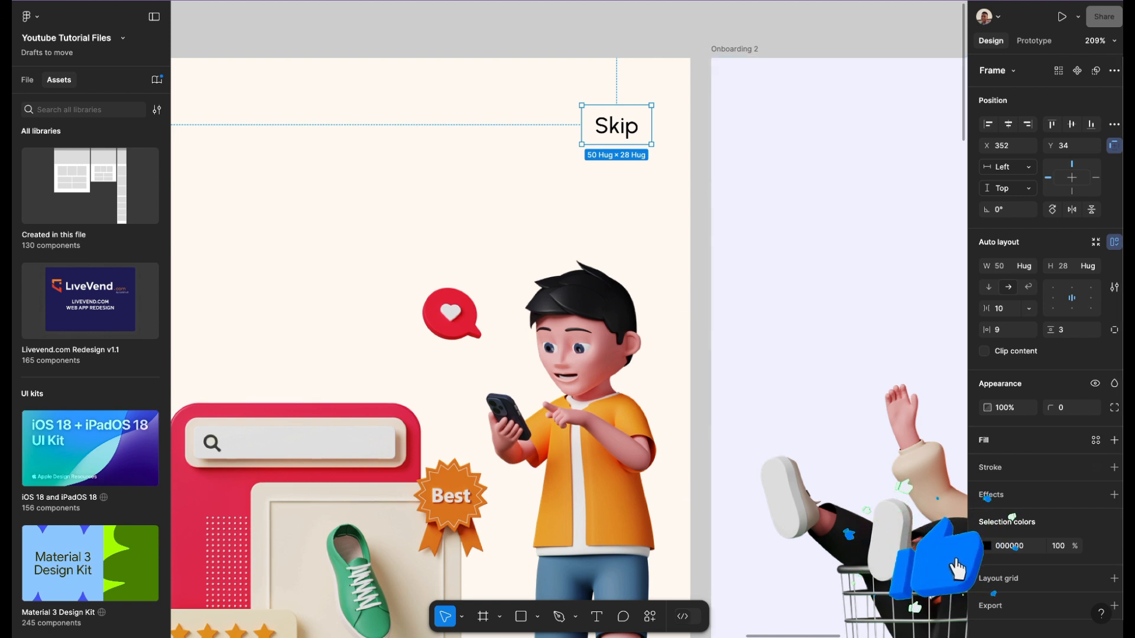
{"action": "left_click", "coordinate": [1115, 441]}
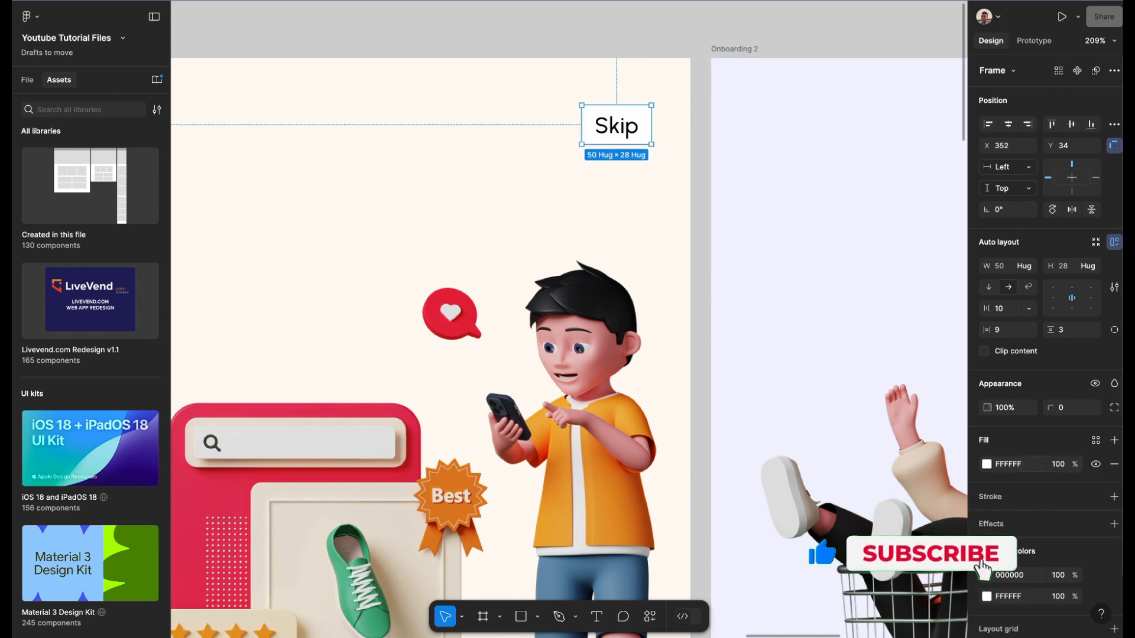
{"action": "left_click_drag", "start_coordinate": [1051, 408], "coordinate": [1052, 408]}
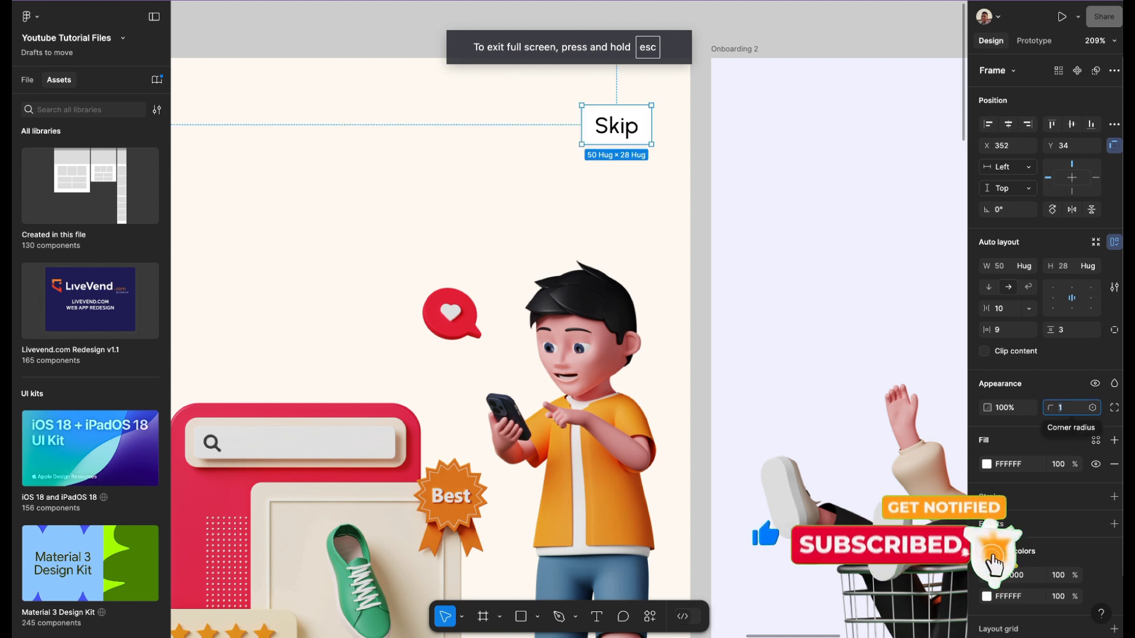
{"action": "type", "text": "4"}
{"action": "key", "text": "Return"}
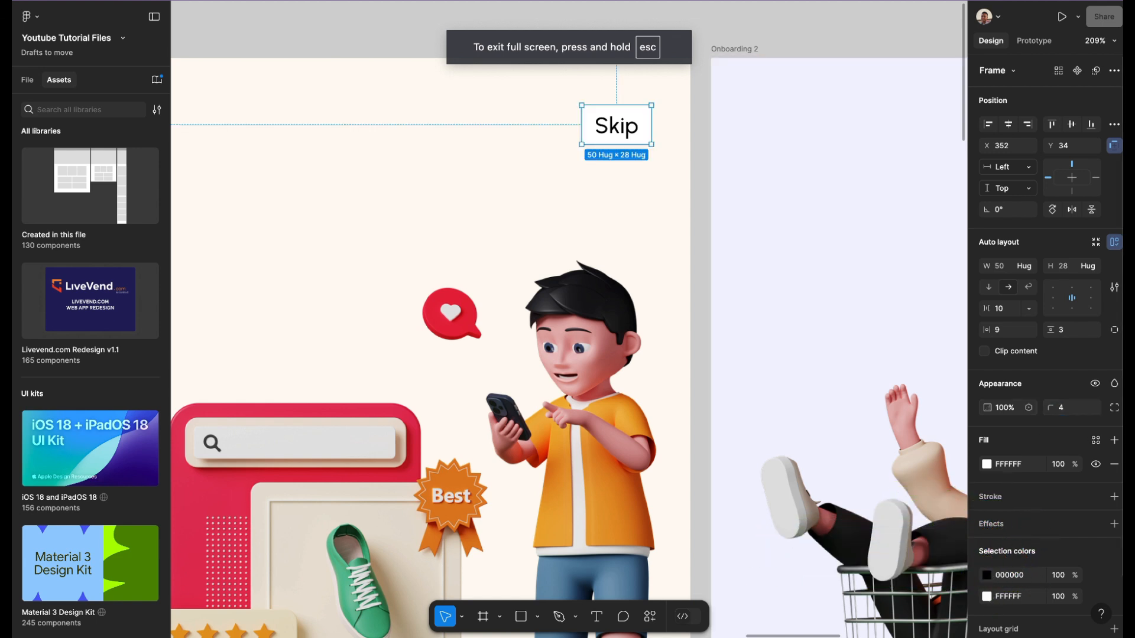
- Apply the Color/Success/50 library colour as the Skip frame's fill
{"action": "left_click", "coordinate": [1095, 441]}
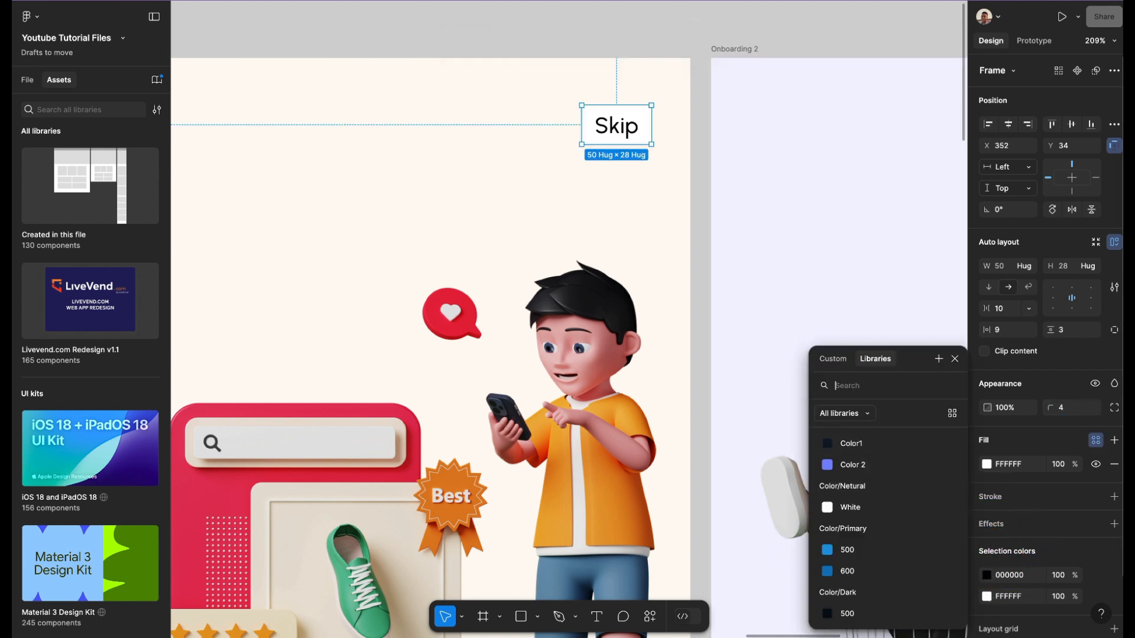
{"action": "scroll", "coordinate": [887, 532], "scroll_direction": "down", "scroll_amount": 5}
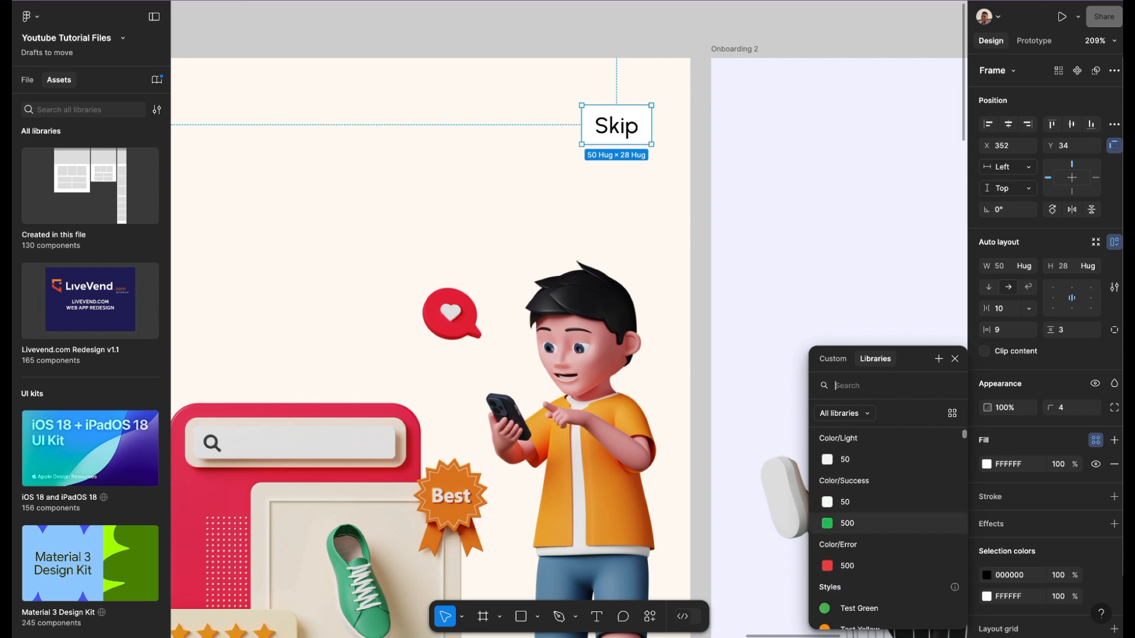
{"action": "left_click", "coordinate": [845, 504]}
{"action": "scroll", "coordinate": [685, 179], "scroll_direction": "down", "scroll_amount": 5}
{"action": "key", "text": "Escape"}
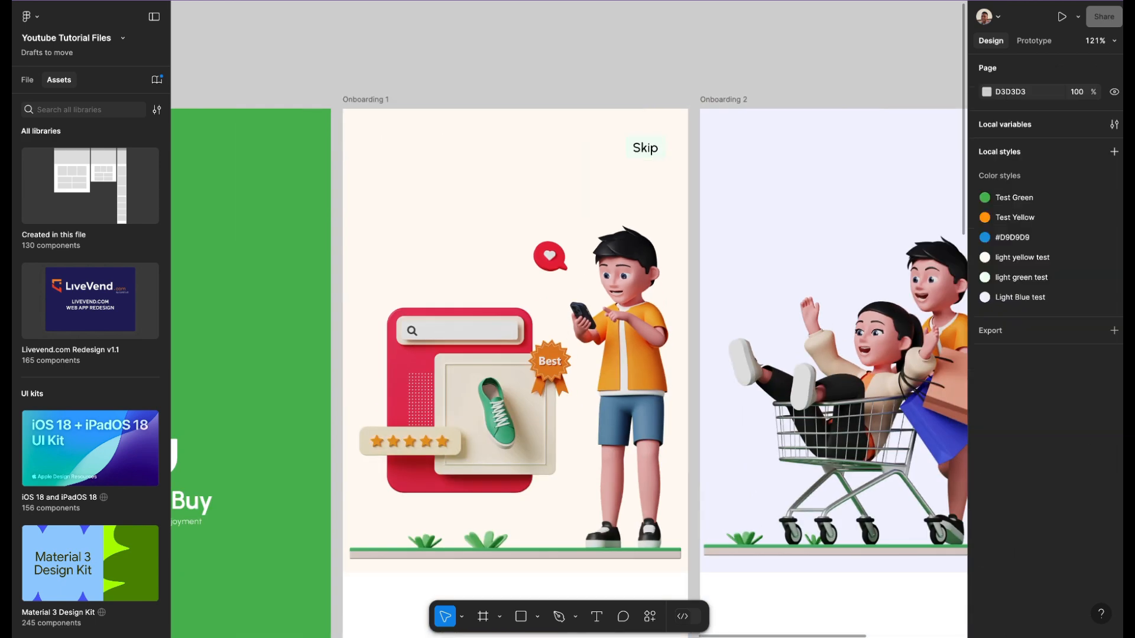
- Add an inside stroke of weight 1 to the Skip frame, coloured with the Color/Success/500 library colour
{"action": "scroll", "coordinate": [638, 174], "scroll_direction": "up", "scroll_amount": 10}
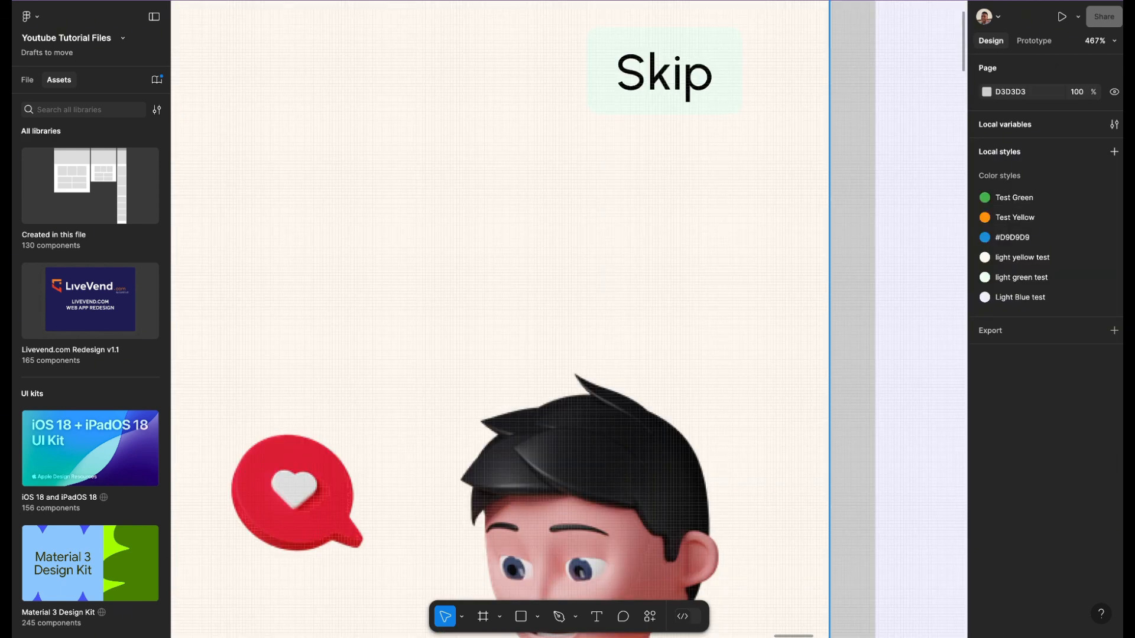
{"action": "left_click", "coordinate": [649, 134]}
{"action": "scroll", "coordinate": [649, 134], "scroll_direction": "up", "scroll_amount": 2}
{"action": "left_click", "coordinate": [649, 134]}
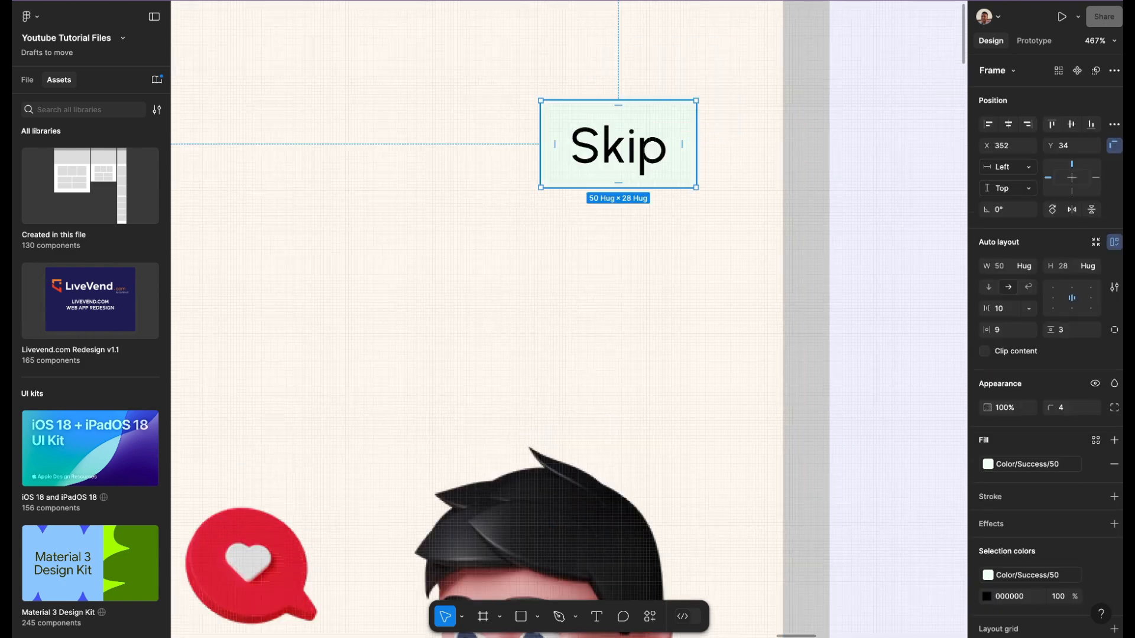
{"action": "scroll", "coordinate": [648, 133], "scroll_direction": "down", "scroll_amount": 3}
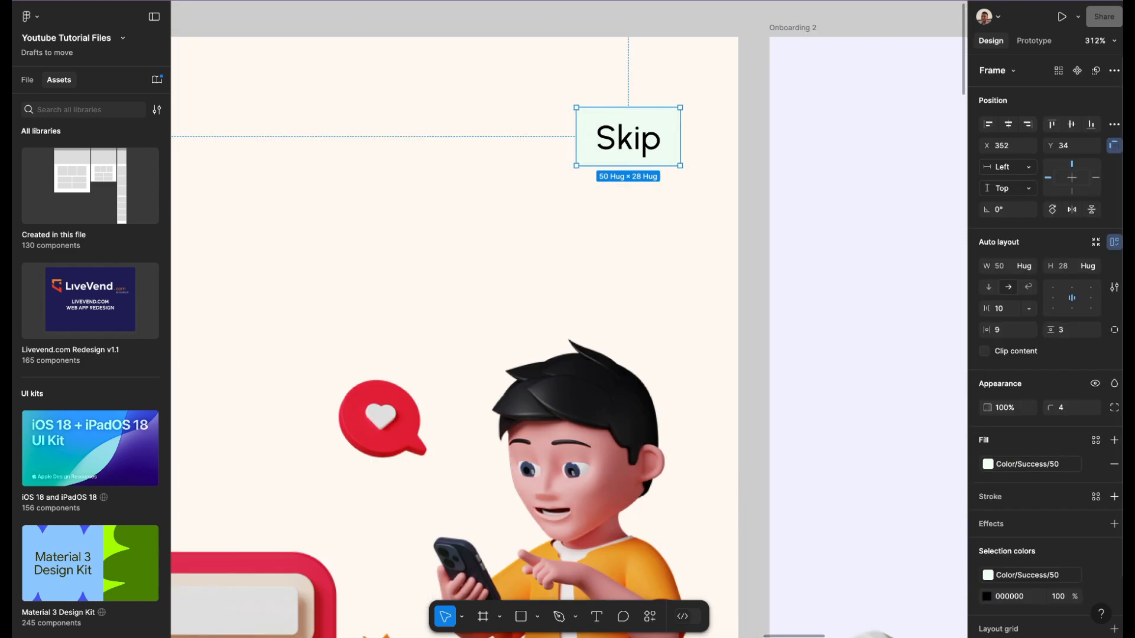
{"action": "left_click", "coordinate": [1115, 497]}
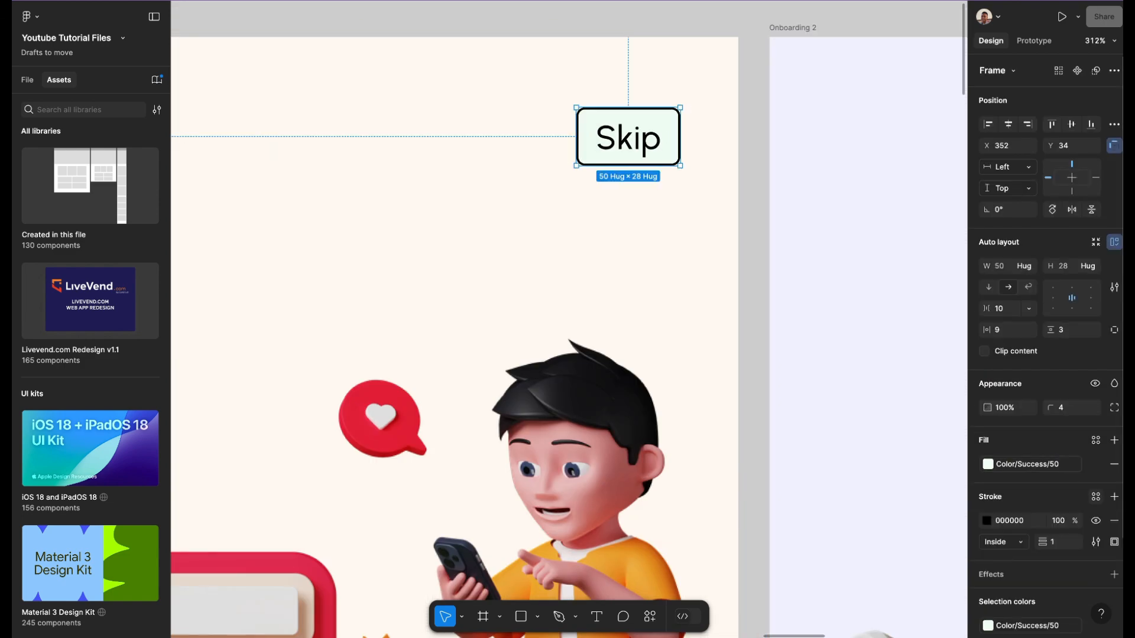
{"action": "left_click", "coordinate": [1096, 496]}
{"action": "scroll", "coordinate": [887, 512], "scroll_direction": "down", "scroll_amount": 5}
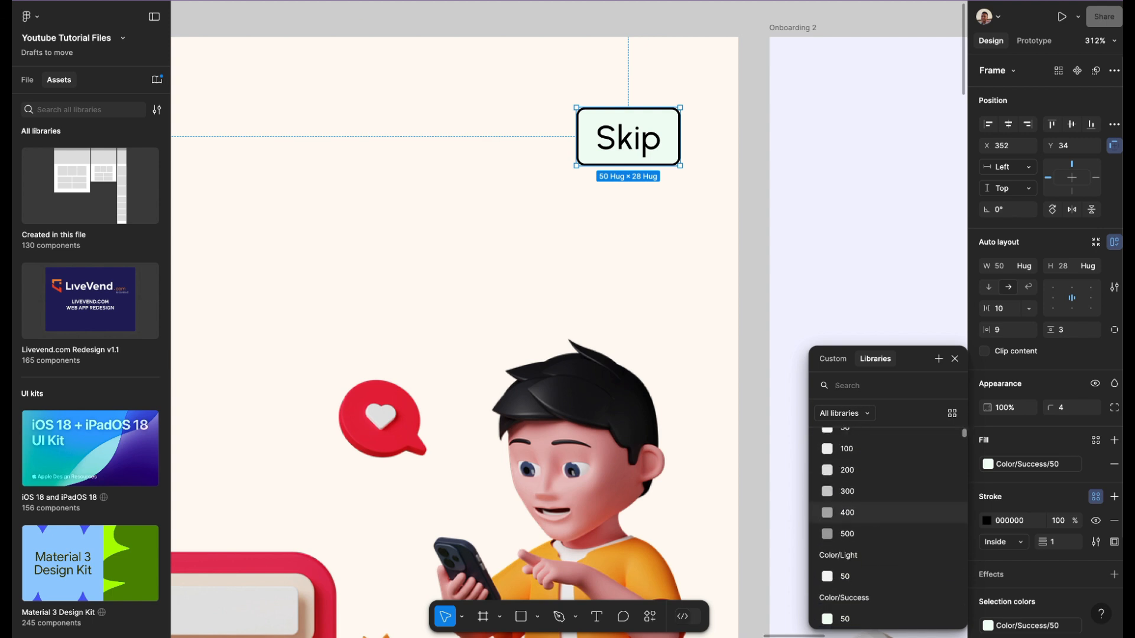
{"action": "scroll", "coordinate": [887, 512], "scroll_direction": "down", "scroll_amount": 2}
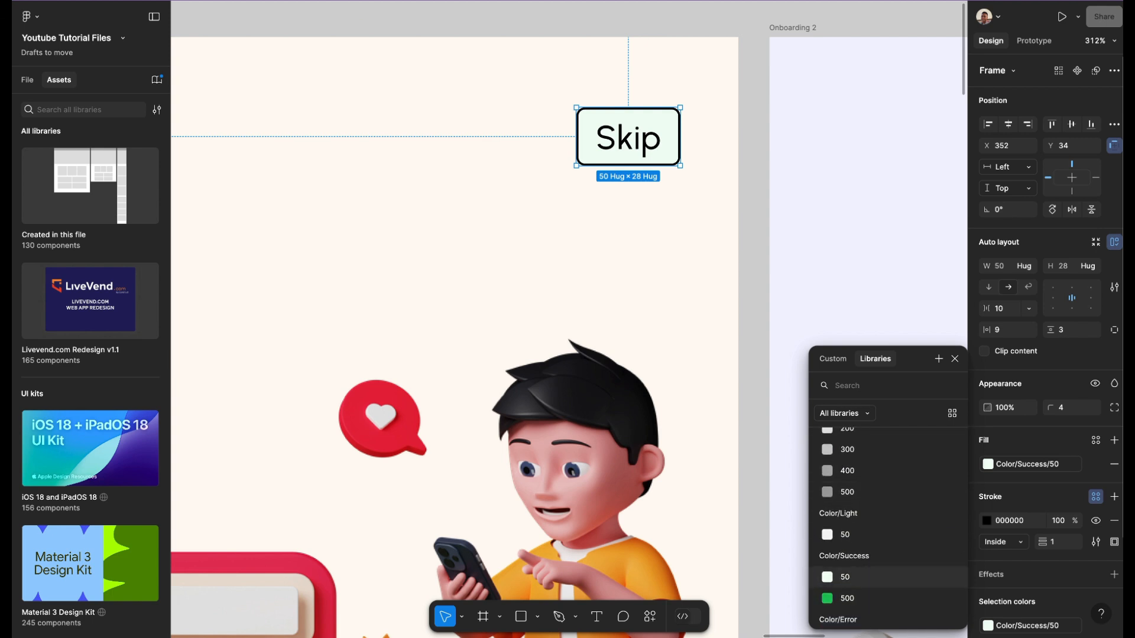
{"action": "left_click", "coordinate": [846, 577]}
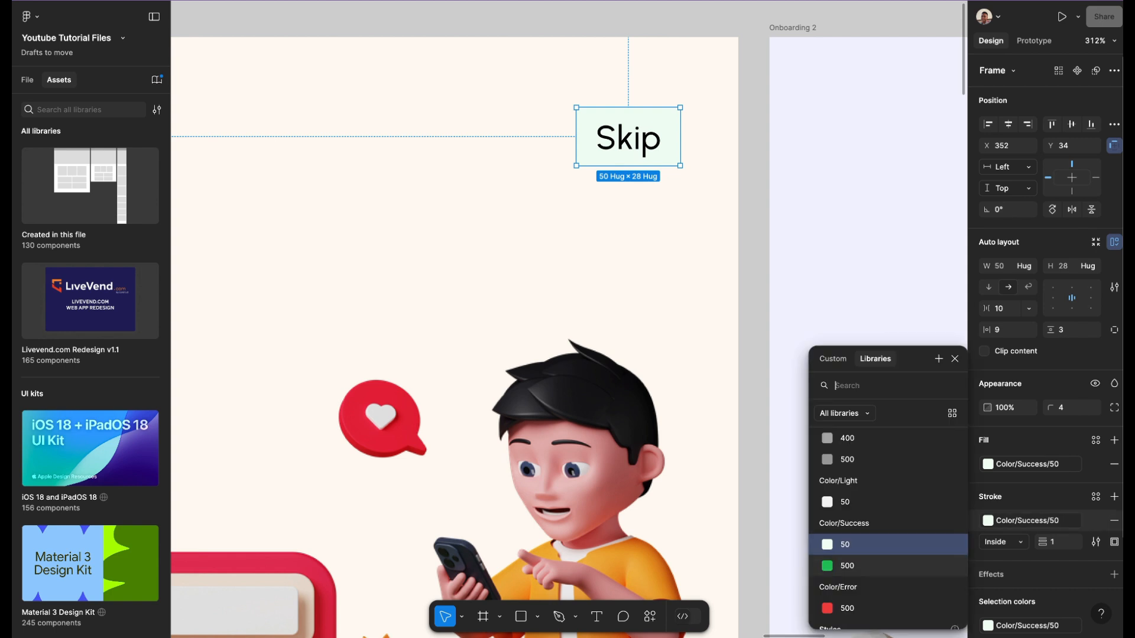
{"action": "left_click", "coordinate": [845, 566]}
{"action": "scroll", "coordinate": [779, 239], "scroll_direction": "down", "scroll_amount": 8}
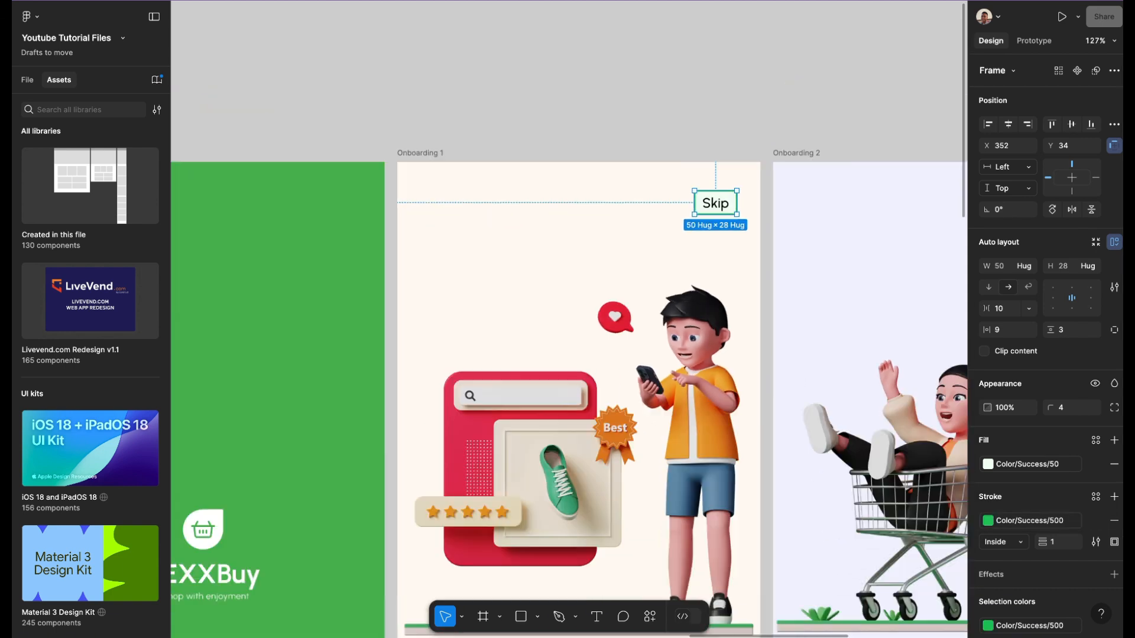
{"action": "scroll", "coordinate": [769, 239], "scroll_direction": "down", "scroll_amount": 1}
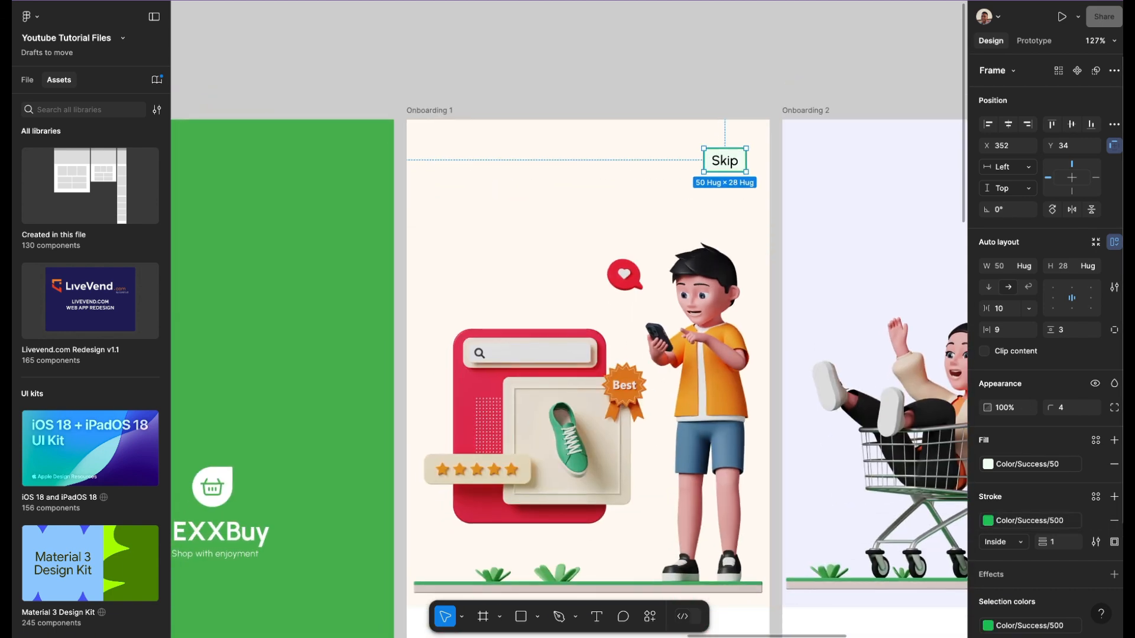
- Set the stroke weight of Onboarding 1's Skip frame to 0.5
{"action": "left_click", "coordinate": [1054, 543]}
{"action": "key", "text": "Return"}
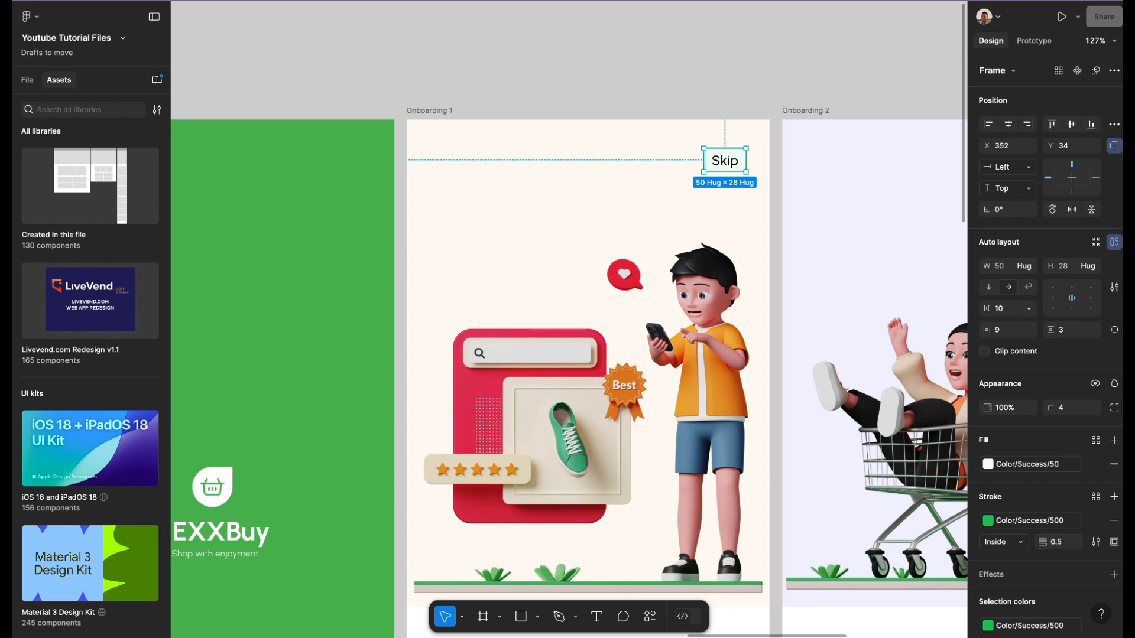
{"action": "left_click", "coordinate": [852, 72]}
{"action": "scroll", "coordinate": [852, 72], "scroll_direction": "right", "scroll_amount": 2}
{"action": "scroll", "coordinate": [851, 72], "scroll_direction": "down", "scroll_amount": 1}
{"action": "scroll", "coordinate": [662, 95], "scroll_direction": "down", "scroll_amount": 2}
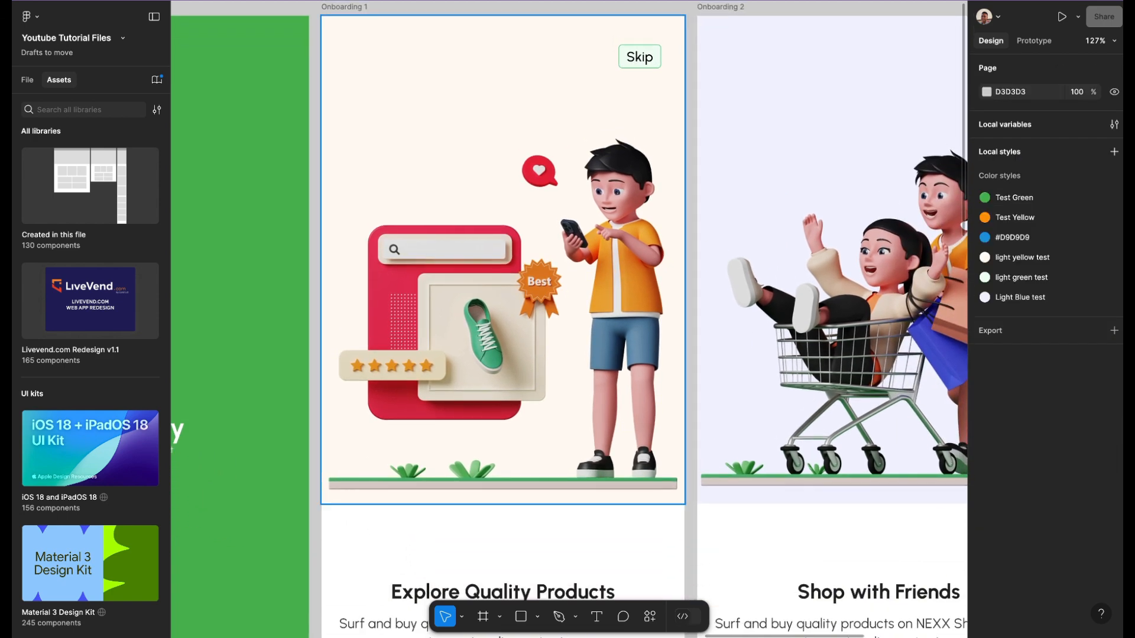
- Set the font size of the Skip label in Onboarding 1 to 12
{"action": "scroll", "coordinate": [661, 95], "scroll_direction": "up", "scroll_amount": 5}
{"action": "scroll", "coordinate": [627, 170], "scroll_direction": "up", "scroll_amount": 1}
{"action": "left_click", "coordinate": [627, 171]}
{"action": "double_click", "coordinate": [627, 171]}
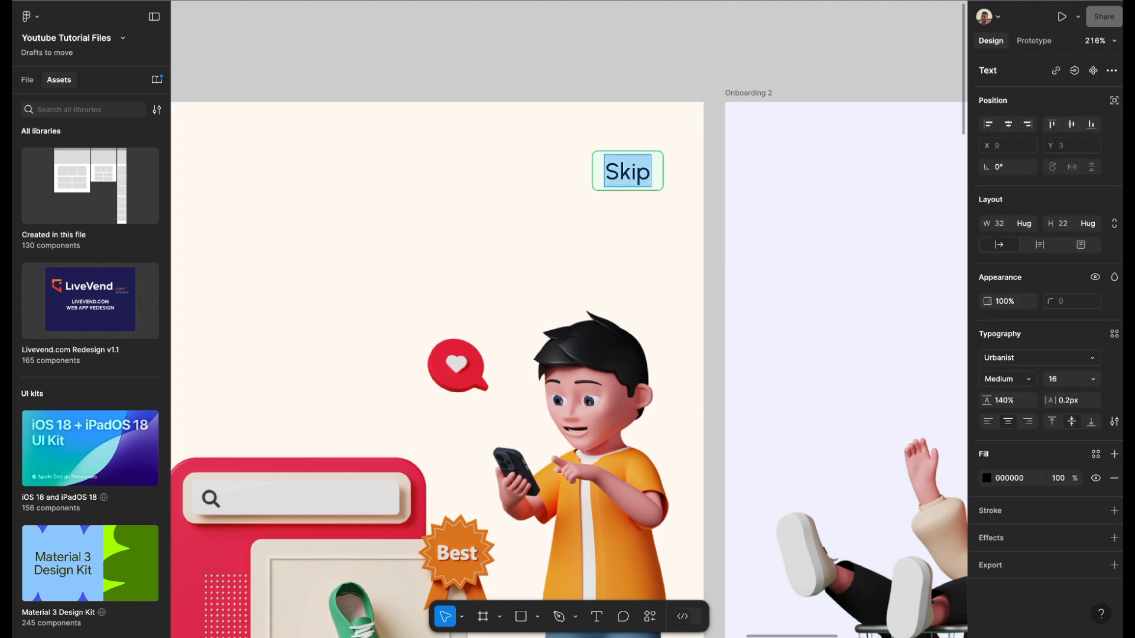
{"action": "left_click", "coordinate": [1061, 380]}
{"action": "type", "text": "12"}
{"action": "key", "text": "Return"}
{"action": "key", "text": "Escape"}
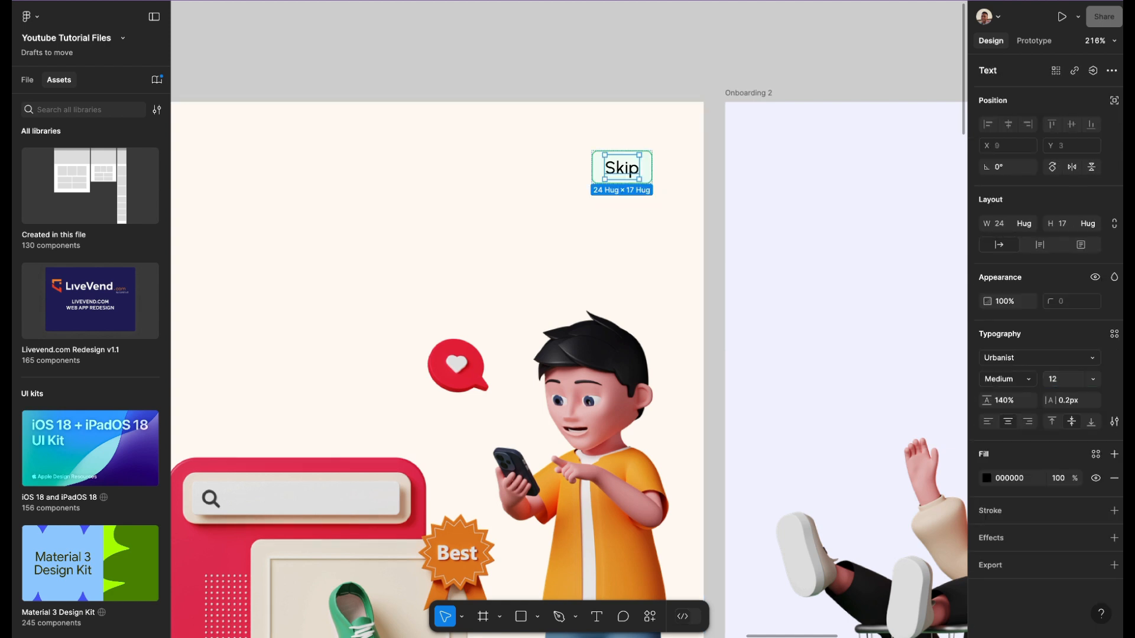
{"action": "key", "text": "Escape"}
- Align Onboarding 1's Skip frame to the right edge of the heading and description text block below the illustration
{"action": "left_click", "coordinate": [621, 230]}
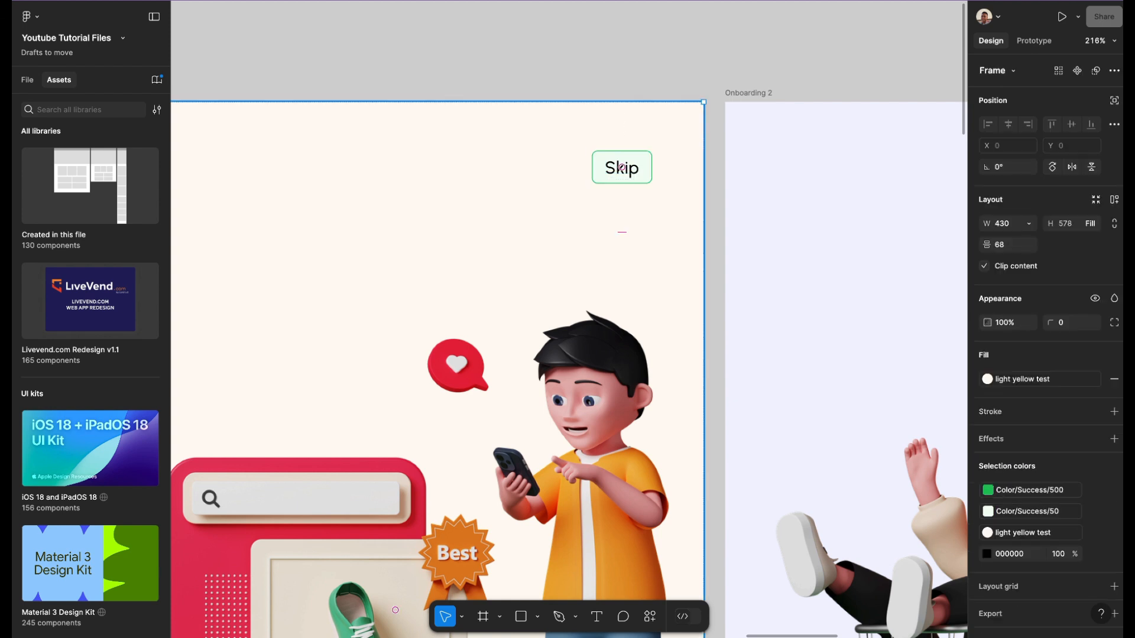
{"action": "double_click", "coordinate": [622, 168]}
{"action": "scroll", "coordinate": [677, 179], "scroll_direction": "down", "scroll_amount": 5}
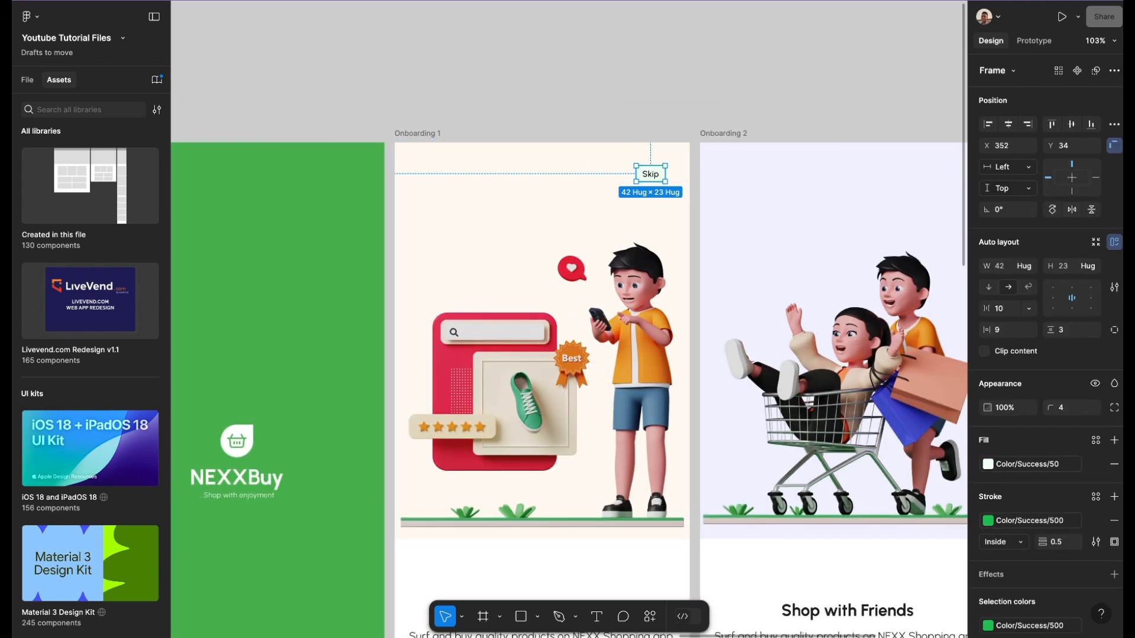
{"action": "left_click", "coordinate": [417, 134]}
{"action": "double_click", "coordinate": [650, 174]}
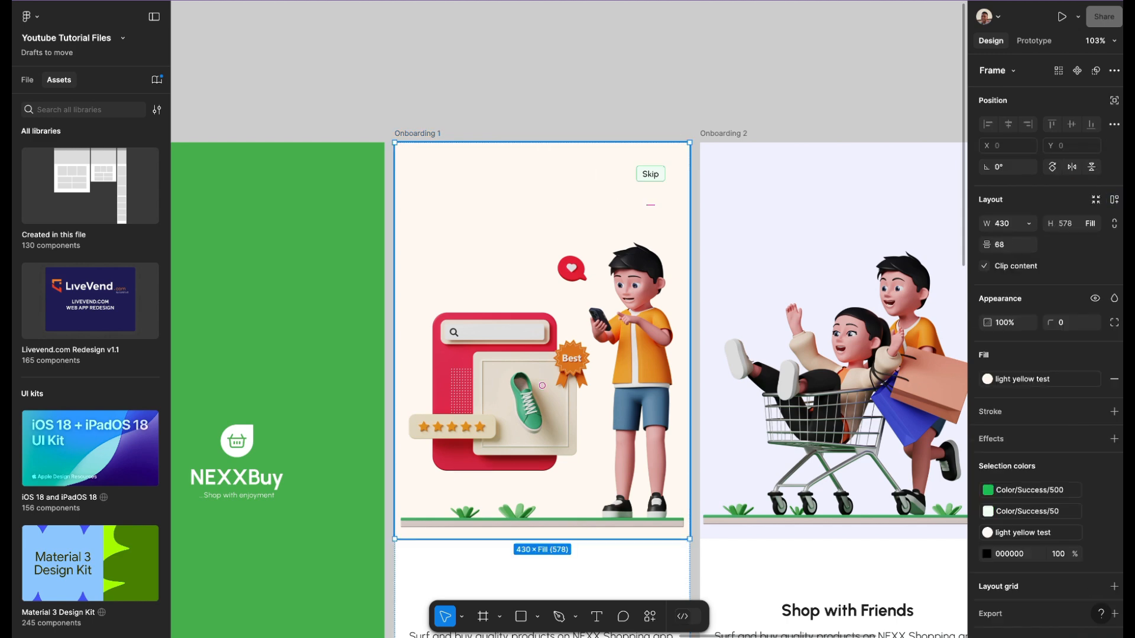
{"action": "scroll", "coordinate": [650, 177], "scroll_direction": "down", "scroll_amount": 2}
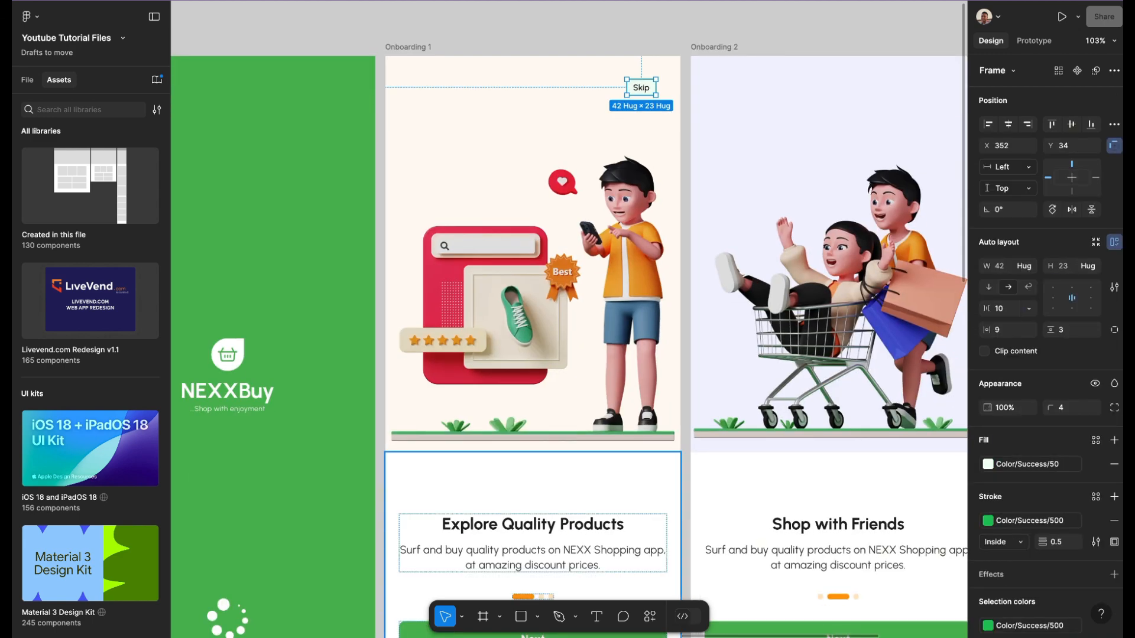
{"action": "double_click", "coordinate": [592, 543], "text": "shift"}
{"action": "left_click", "coordinate": [1028, 124]}
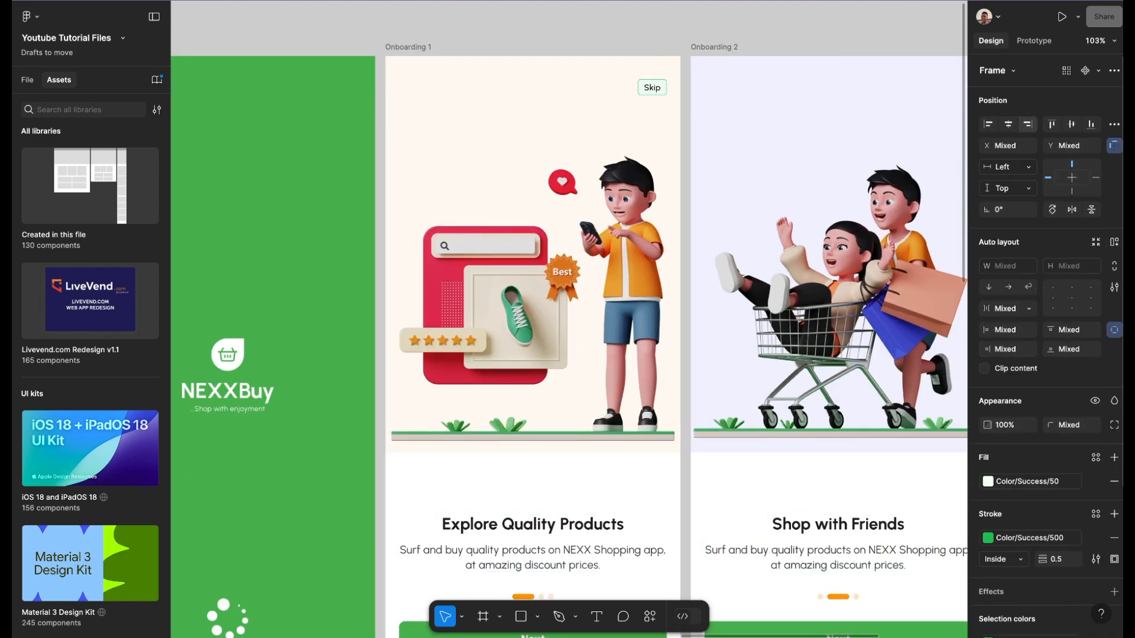
{"action": "key", "text": "Escape"}
{"action": "scroll", "coordinate": [713, 35], "scroll_direction": "down", "scroll_amount": 3}
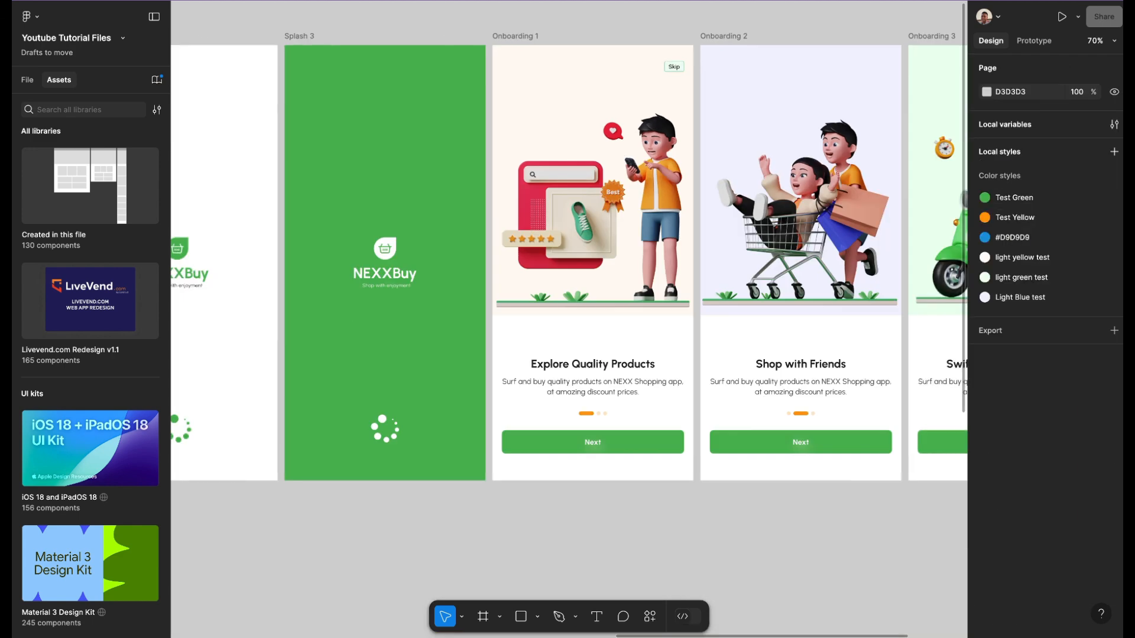
- Apply the Color/Success/500 library colour to the Skip label's text in Onboarding 1
{"action": "scroll", "coordinate": [677, 72], "scroll_direction": "up", "scroll_amount": 10}
{"action": "scroll", "coordinate": [672, 53], "scroll_direction": "up", "scroll_amount": 3}
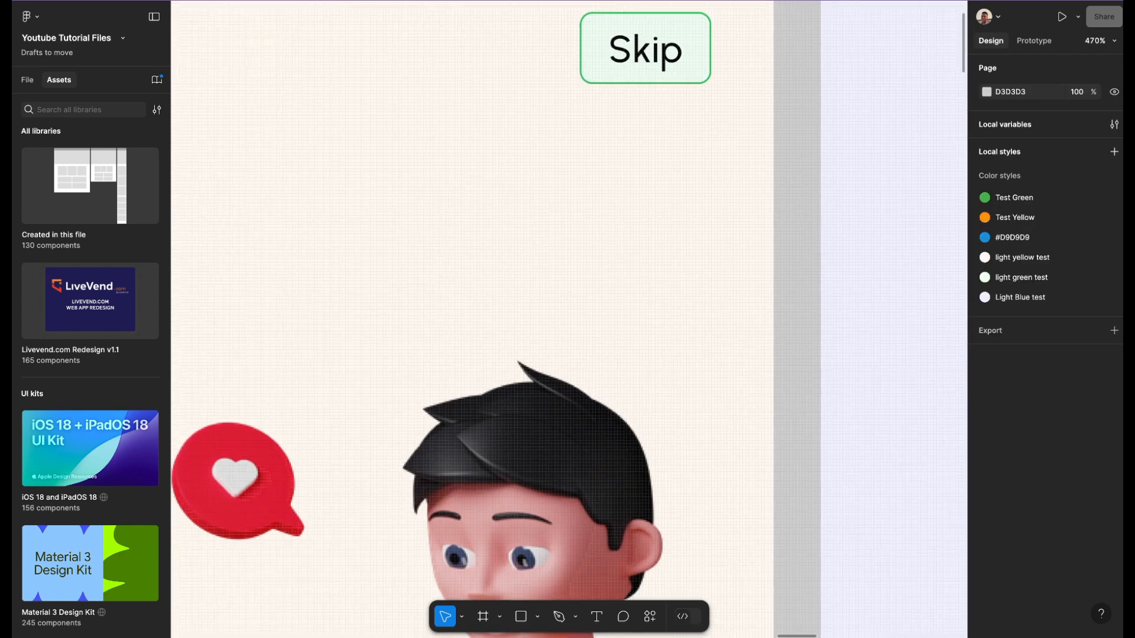
{"action": "scroll", "coordinate": [672, 53], "scroll_direction": "up", "scroll_amount": 2}
{"action": "double_click", "coordinate": [671, 142]}
{"action": "double_click", "coordinate": [672, 141]}
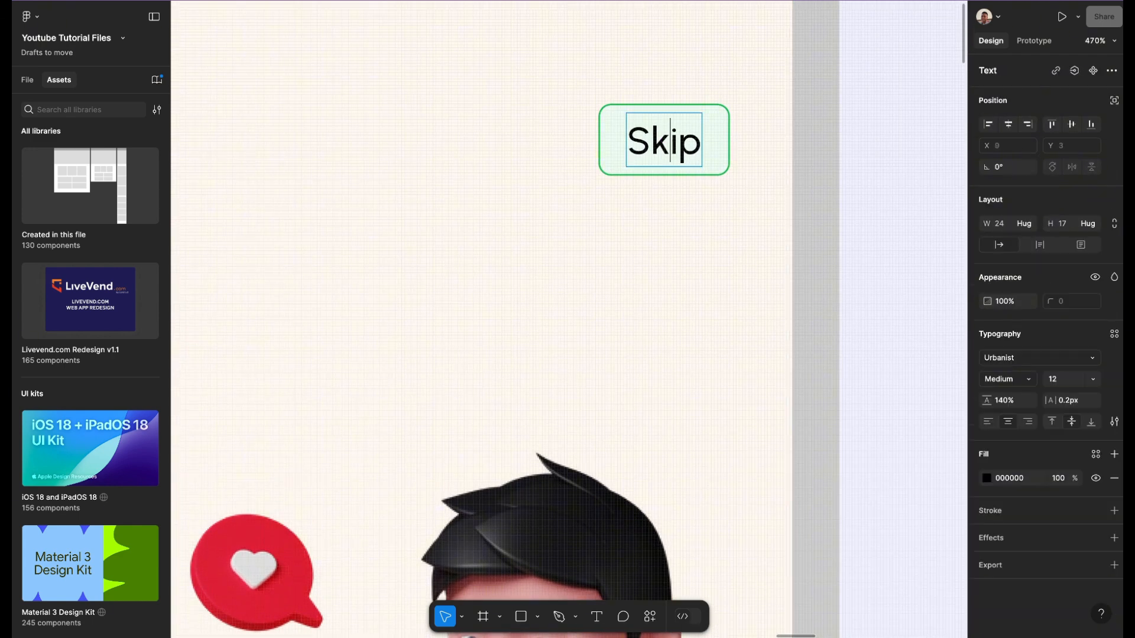
{"action": "key", "text": "ctrl+a"}
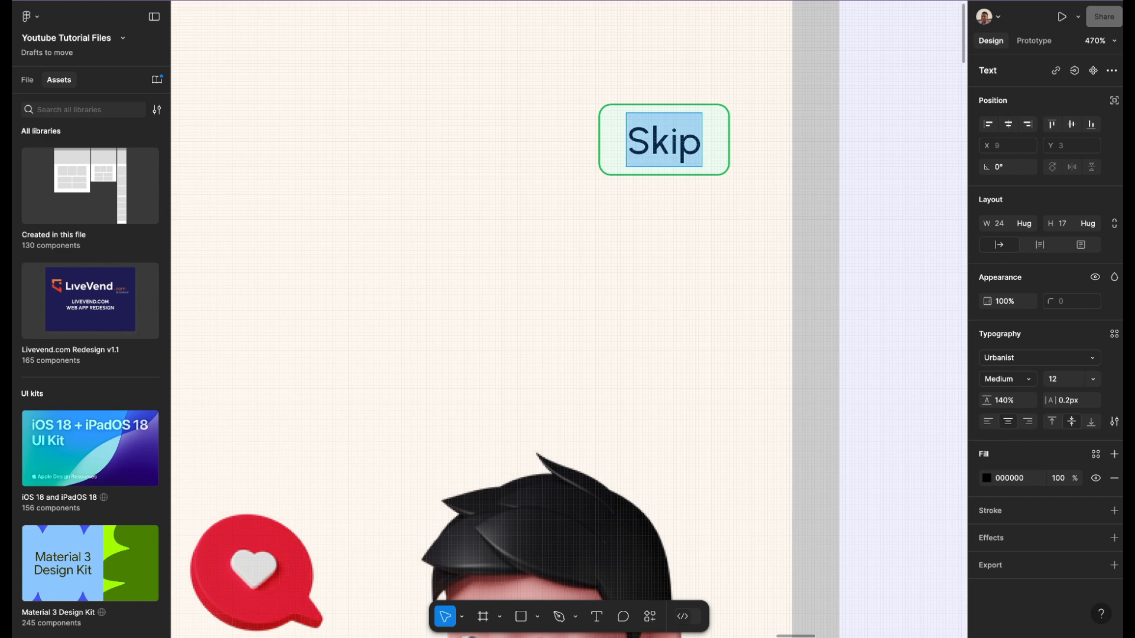
{"action": "left_click", "coordinate": [1095, 454]}
{"action": "scroll", "coordinate": [887, 465], "scroll_direction": "down", "scroll_amount": 5}
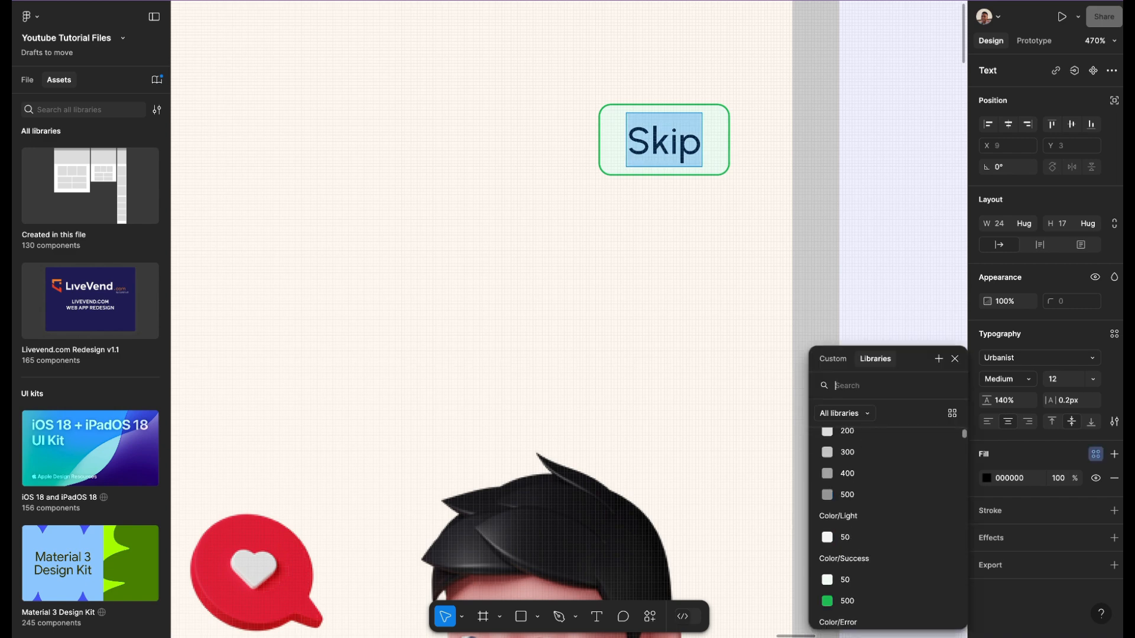
{"action": "left_click", "coordinate": [847, 508]}
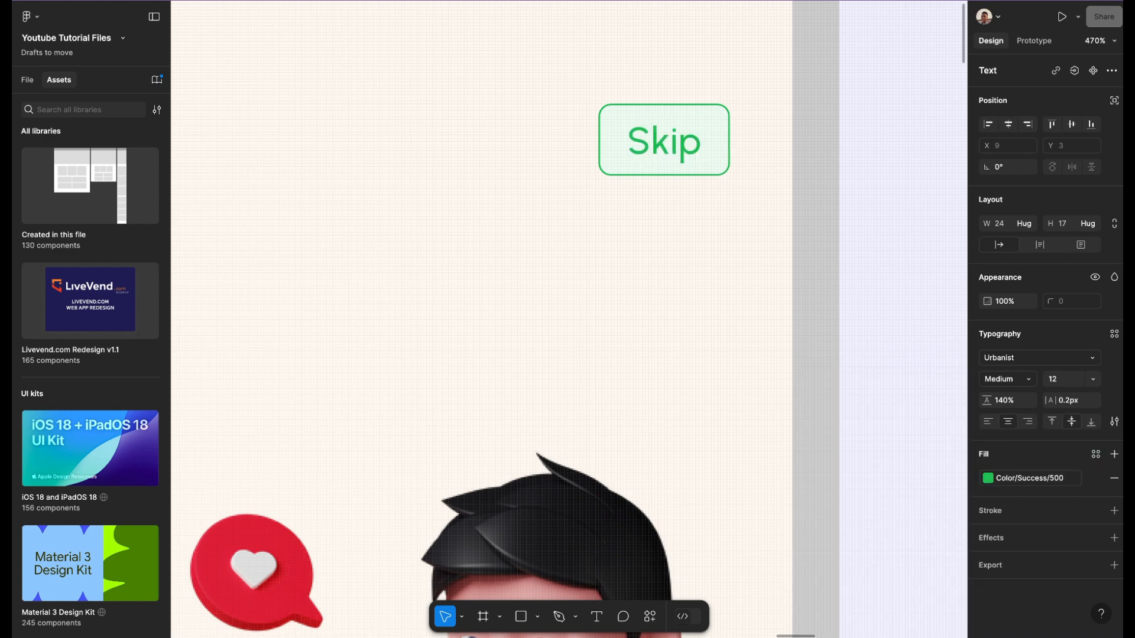
{"action": "scroll", "coordinate": [781, 284], "scroll_direction": "down", "scroll_amount": 5}
{"action": "left_click", "coordinate": [752, 97]}
{"action": "left_click", "coordinate": [752, 97]}
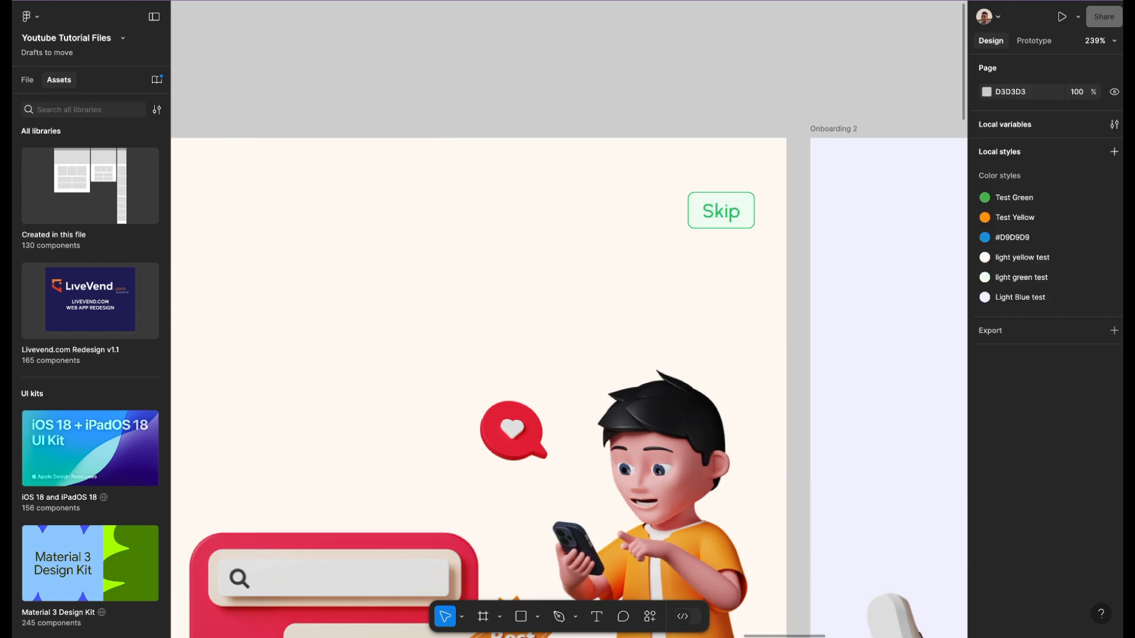
- Change the fill of Onboarding 1's Skip frame to the Color/Netural/White library colour
{"action": "scroll", "coordinate": [752, 96], "scroll_direction": "down", "scroll_amount": 5}
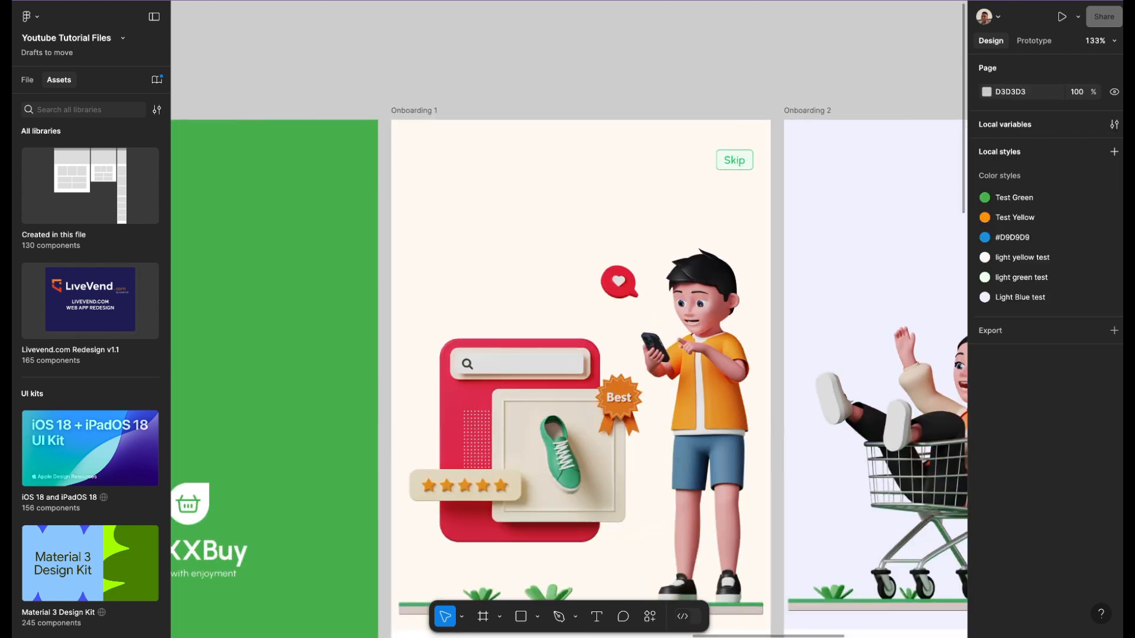
{"action": "double_click", "coordinate": [743, 164]}
{"action": "scroll", "coordinate": [744, 164], "scroll_direction": "up", "scroll_amount": 5}
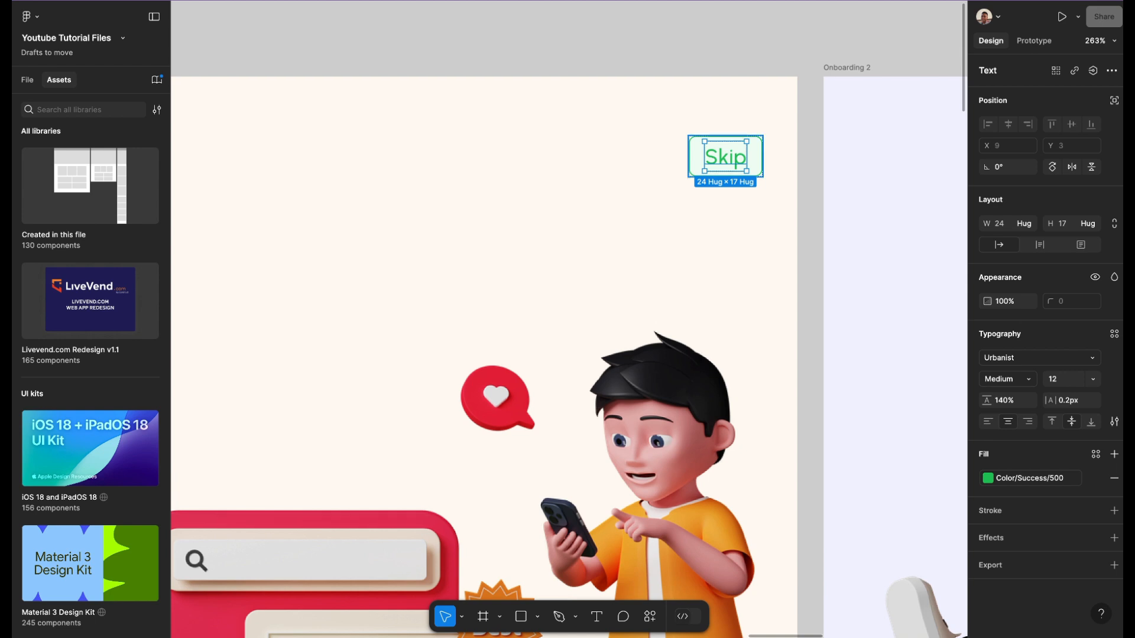
{"action": "key", "text": "Escape"}
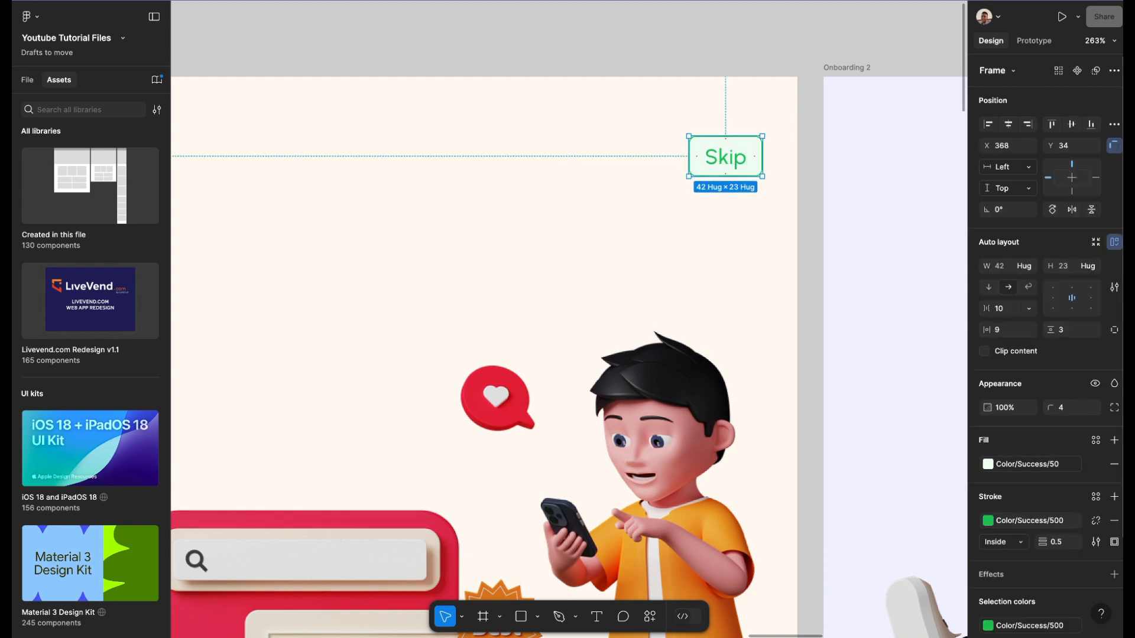
{"action": "left_click", "coordinate": [1029, 520]}
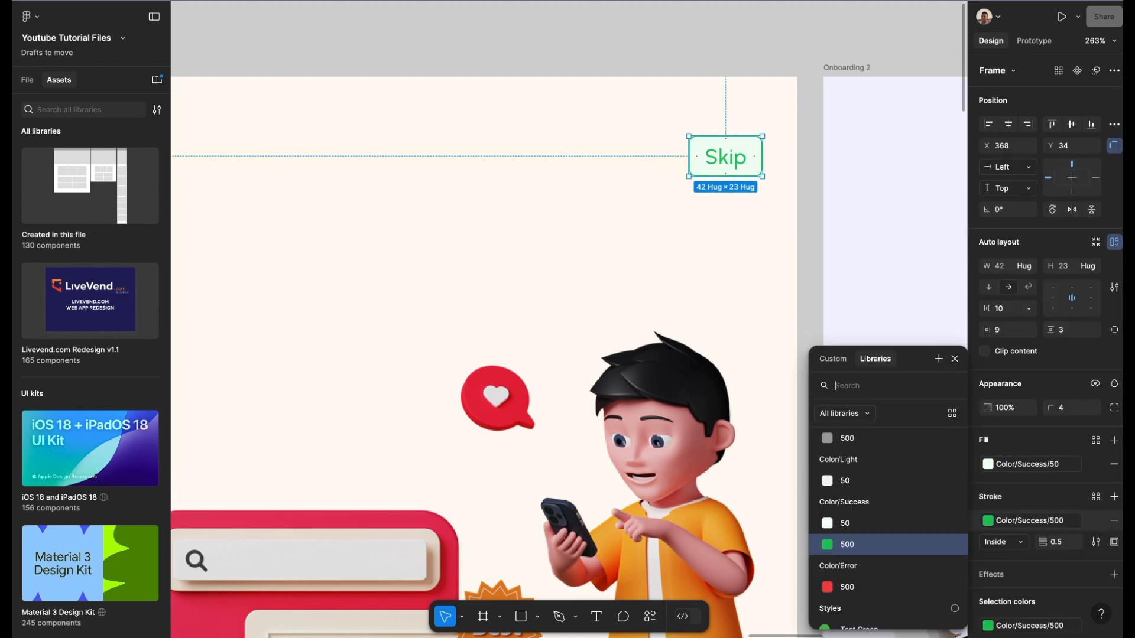
{"action": "scroll", "coordinate": [887, 479], "scroll_direction": "up", "scroll_amount": 5}
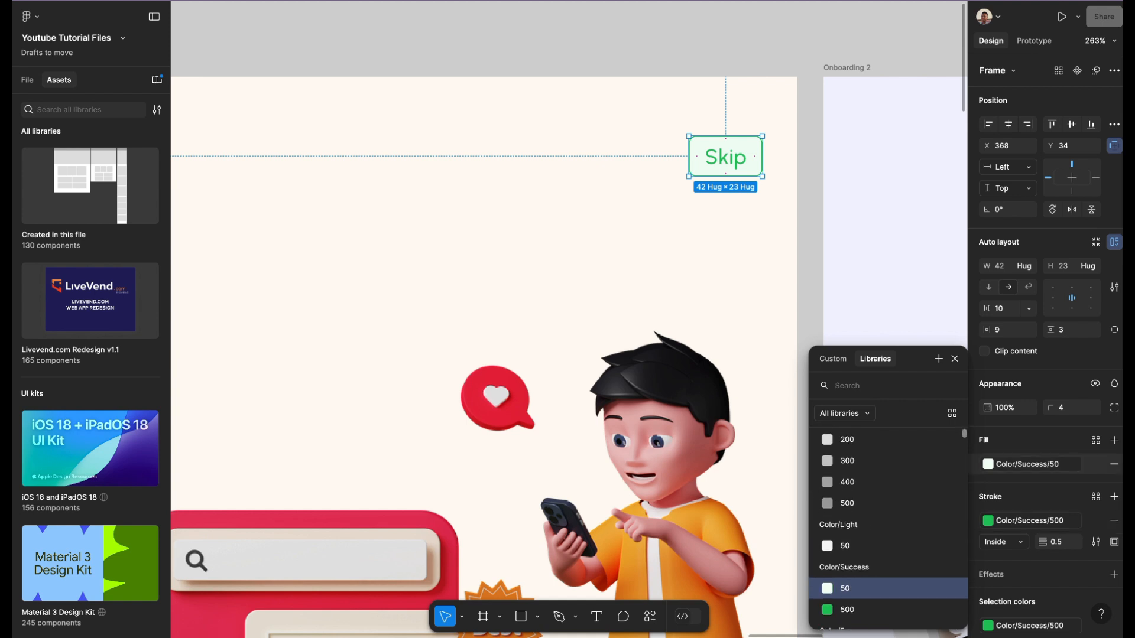
{"action": "scroll", "coordinate": [886, 480], "scroll_direction": "up", "scroll_amount": 3}
{"action": "left_click", "coordinate": [857, 507]}
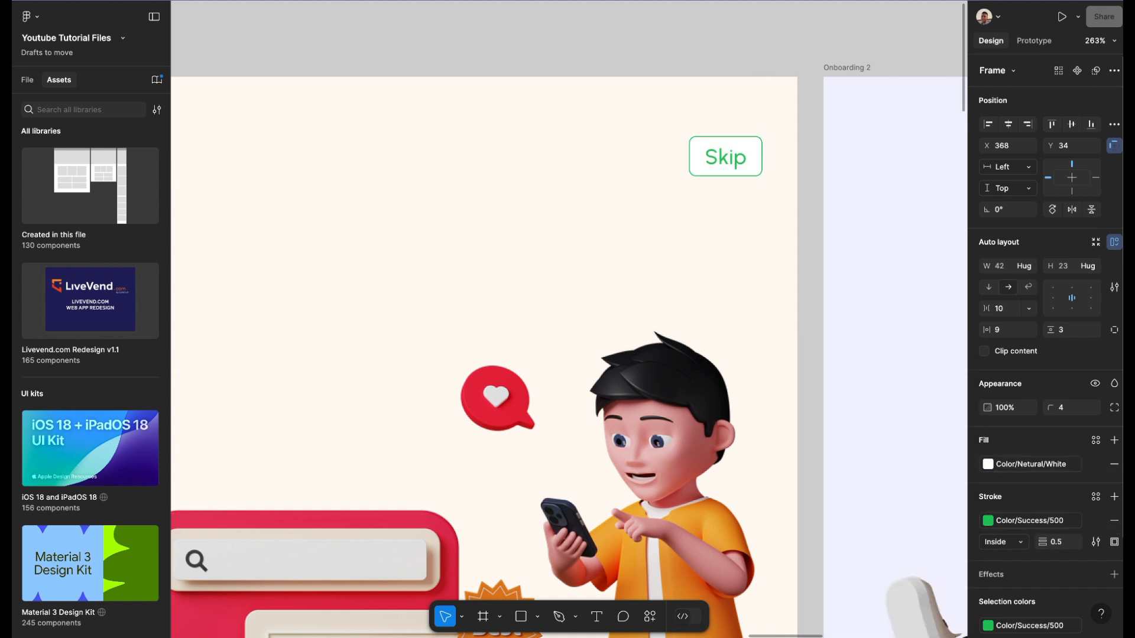
{"action": "left_click", "coordinate": [786, 44]}
{"action": "scroll", "coordinate": [727, 65], "scroll_direction": "down", "scroll_amount": 3}
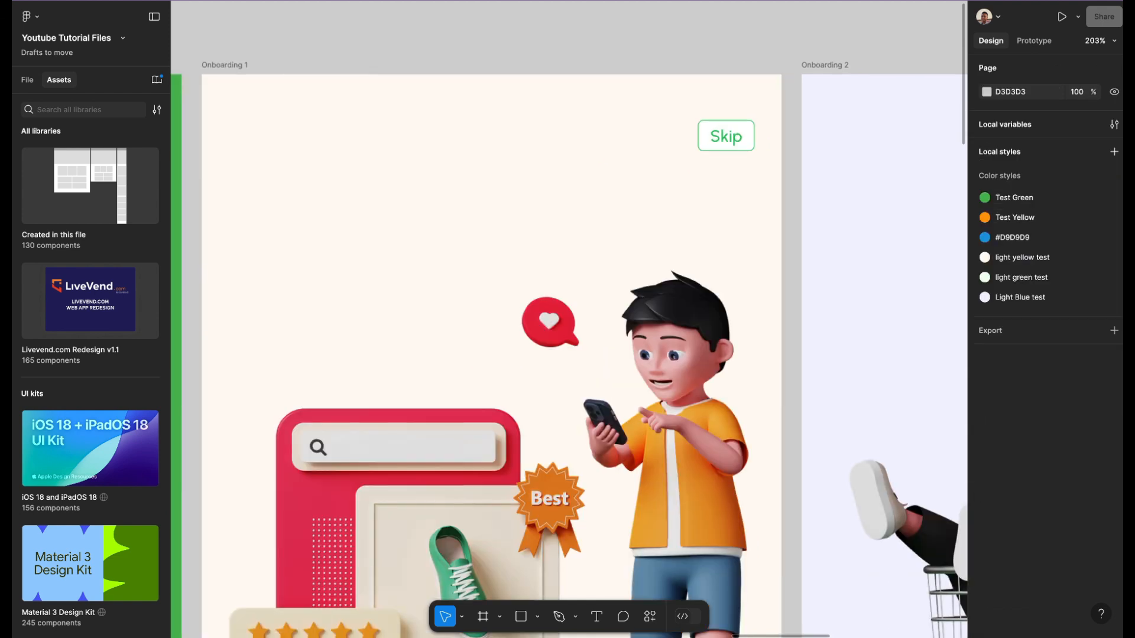
{"action": "scroll", "coordinate": [556, 53], "scroll_direction": "down", "scroll_amount": 5}
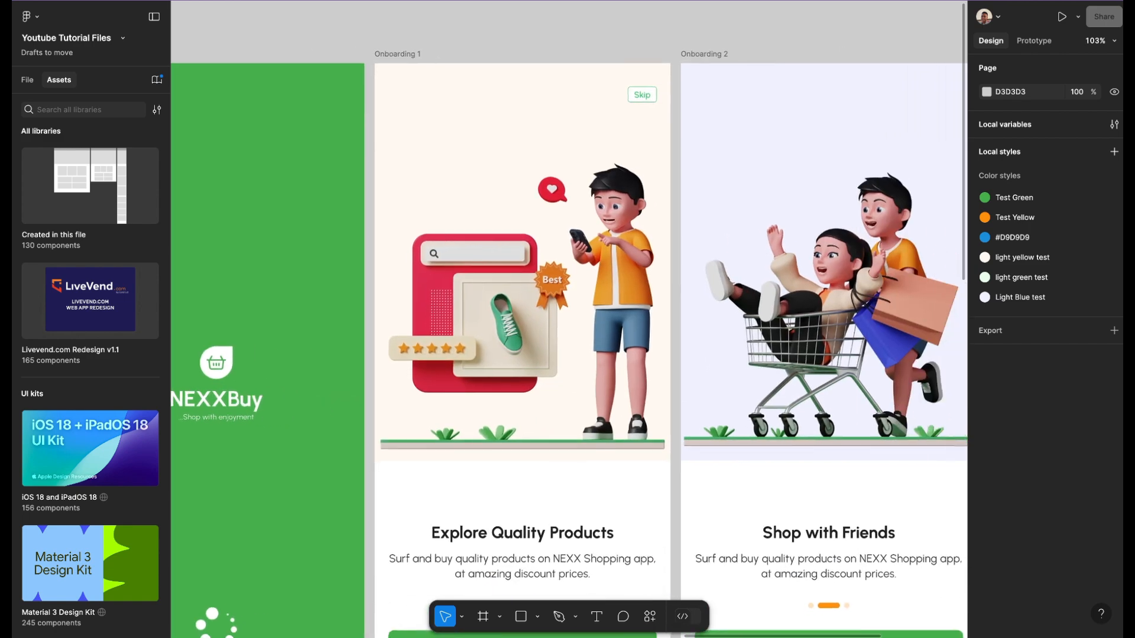
- Copy the finished Skip button from Onboarding 1 into Onboarding 2's light blue illustration frame
{"action": "left_click", "coordinate": [638, 98]}
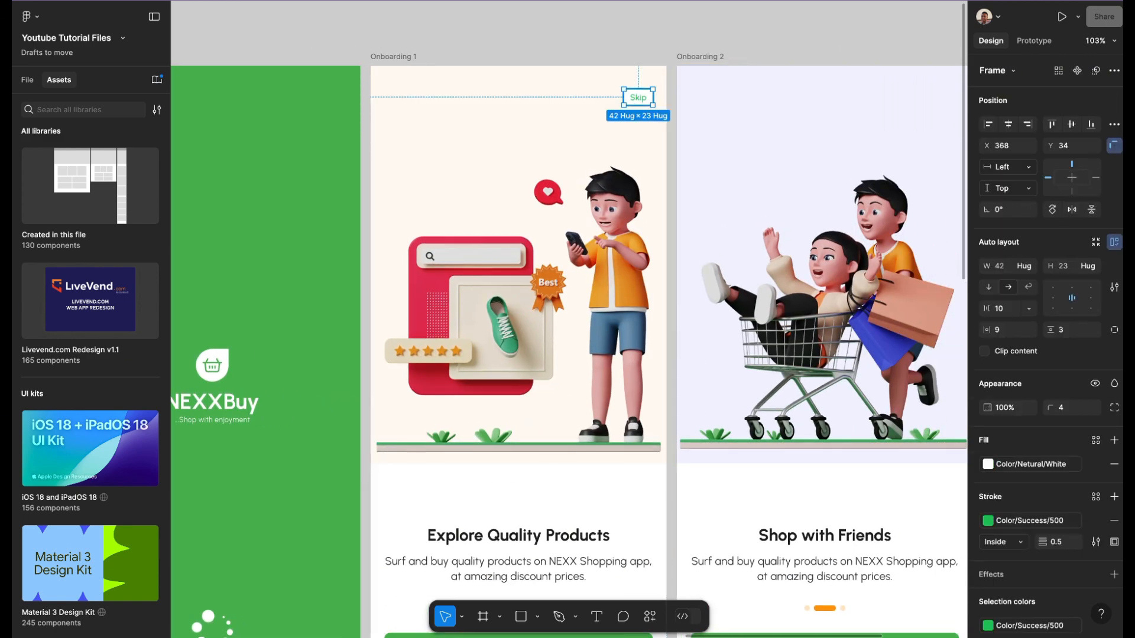
{"action": "left_click", "coordinate": [786, 130]}
{"action": "scroll", "coordinate": [570, 353], "scroll_direction": "right", "scroll_amount": 5}
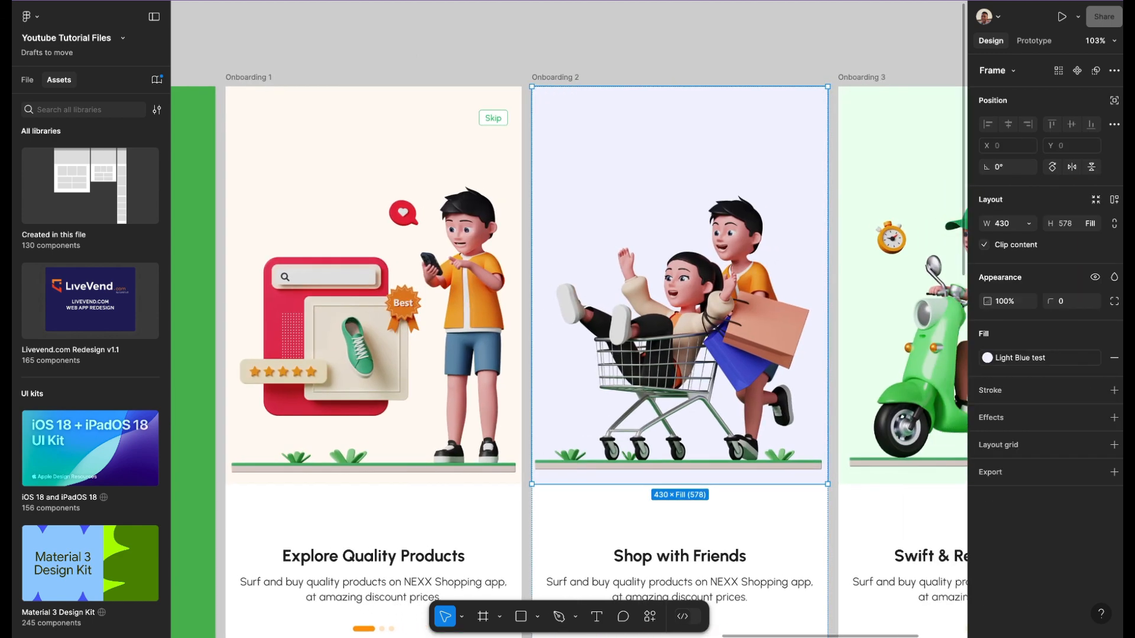
{"action": "key", "text": "ctrl+v"}
- Paste the copied Skip button into Onboarding 3's light green illustration frame
{"action": "scroll", "coordinate": [786, 178], "scroll_direction": "right", "scroll_amount": 5}
{"action": "left_click", "coordinate": [816, 154]}
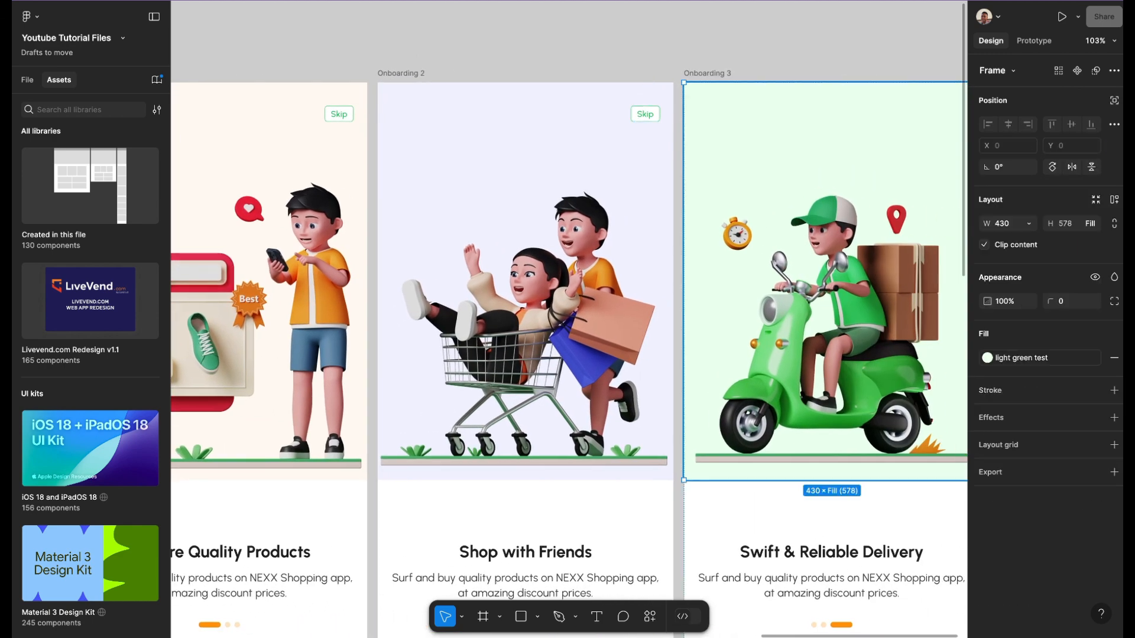
{"action": "key", "text": "ctrl+v"}
{"action": "scroll", "coordinate": [816, 154], "scroll_direction": "right", "scroll_amount": 2}
{"action": "left_click", "coordinate": [746, 37]}
{"action": "scroll", "coordinate": [746, 36], "scroll_direction": "down", "scroll_amount": 3}
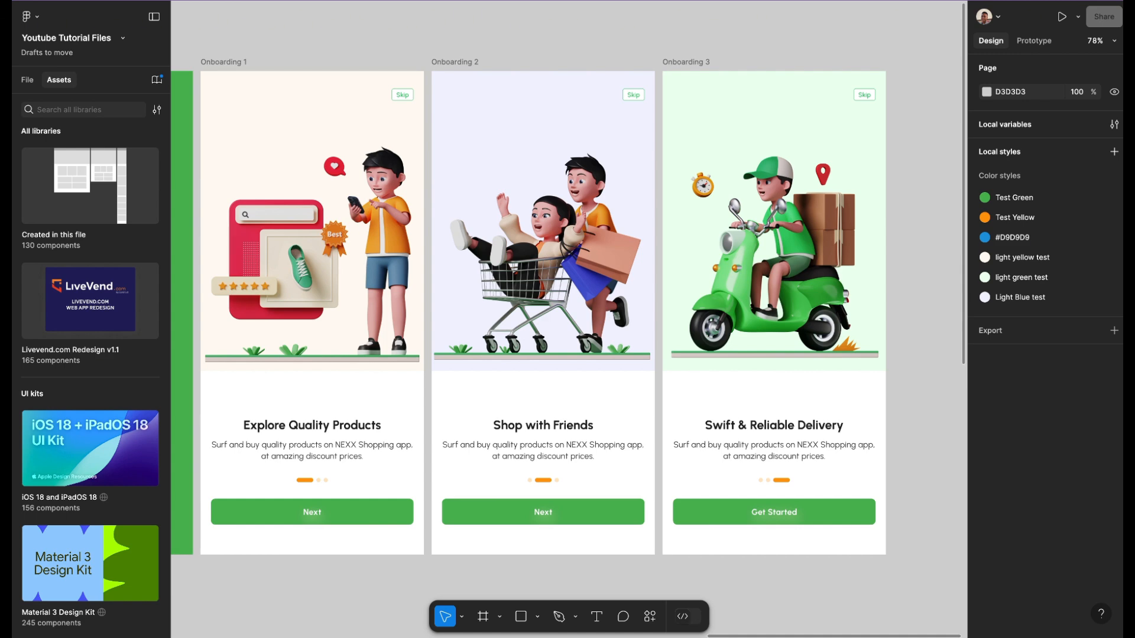
- Review the three onboarding screens side by side, checking the Skip buttons and the overall layout
{"action": "scroll", "coordinate": [494, 57], "scroll_direction": "left", "scroll_amount": 2}
{"action": "scroll", "coordinate": [494, 58], "scroll_direction": "down", "scroll_amount": 3}
{"action": "scroll", "coordinate": [494, 58], "scroll_direction": "left", "scroll_amount": 2}
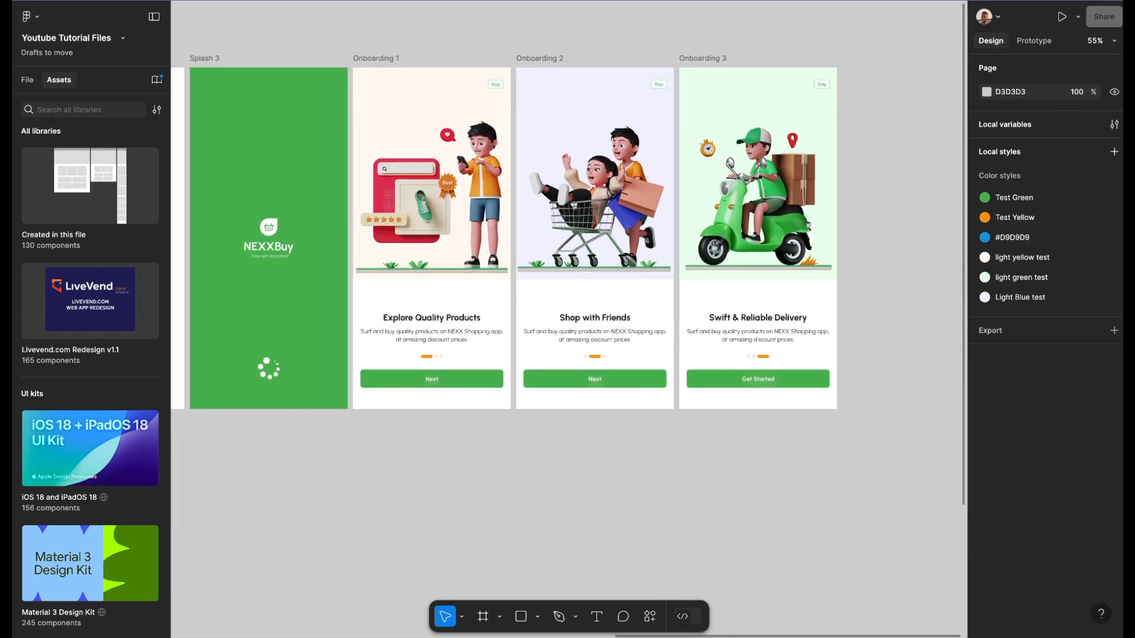
{"action": "scroll", "coordinate": [550, 44], "scroll_direction": "up", "scroll_amount": 5}
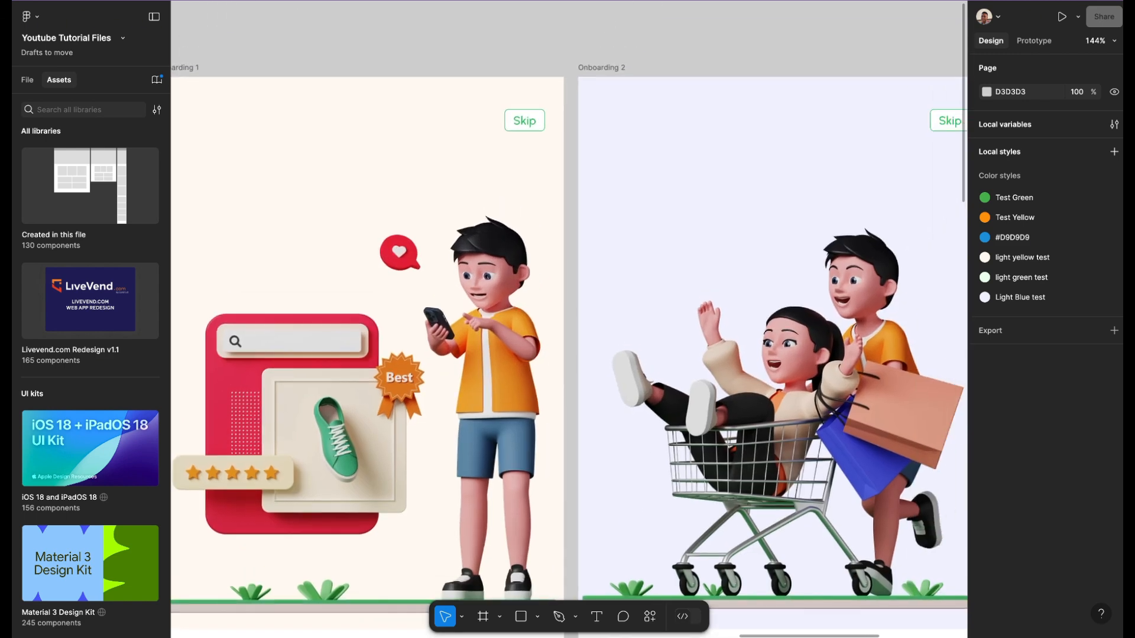
{"action": "scroll", "coordinate": [750, 486], "scroll_direction": "down", "scroll_amount": 3}
{"action": "scroll", "coordinate": [749, 486], "scroll_direction": "down", "scroll_amount": 2}
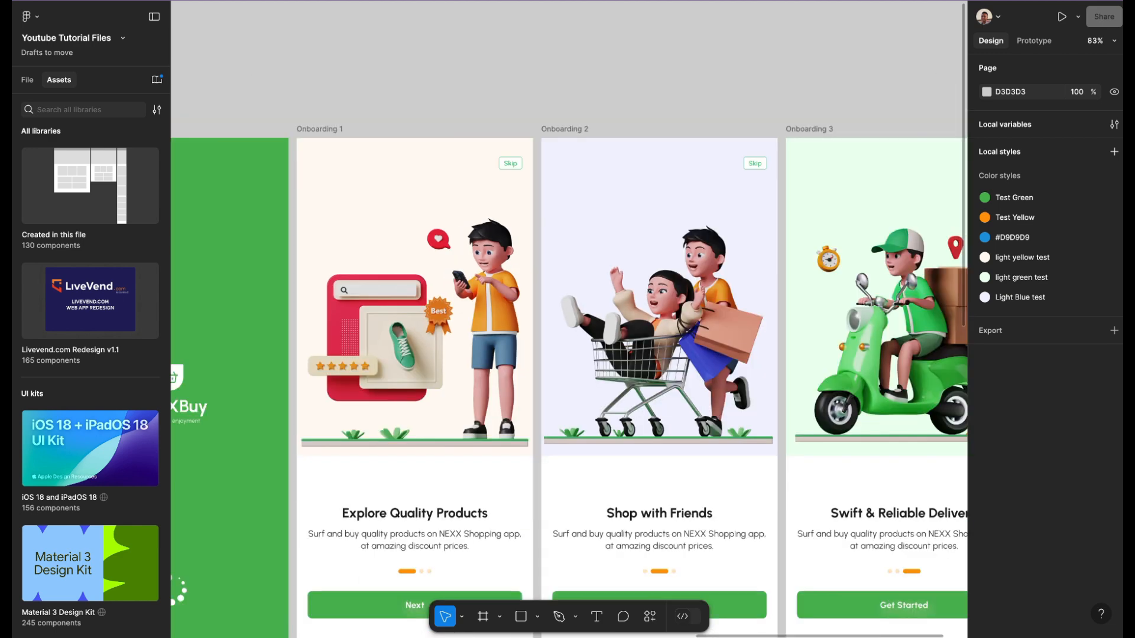
{"action": "scroll", "coordinate": [698, 355], "scroll_direction": "right", "scroll_amount": 3}
{"action": "scroll", "coordinate": [698, 354], "scroll_direction": "down", "scroll_amount": 1}
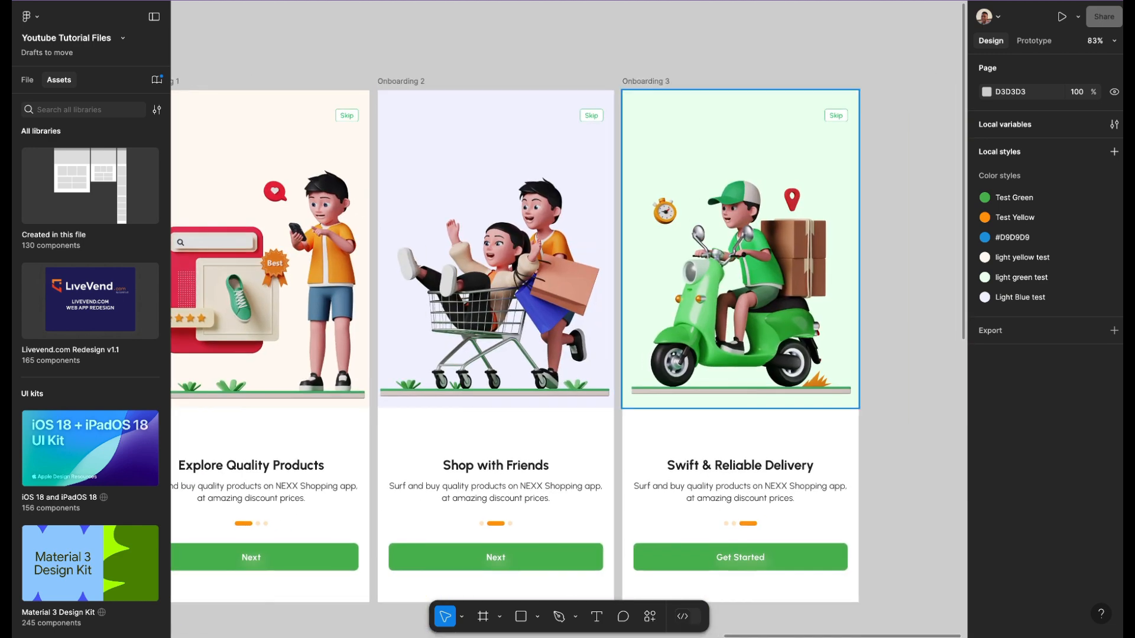
{"action": "scroll", "coordinate": [492, 431], "scroll_direction": "down", "scroll_amount": 3}
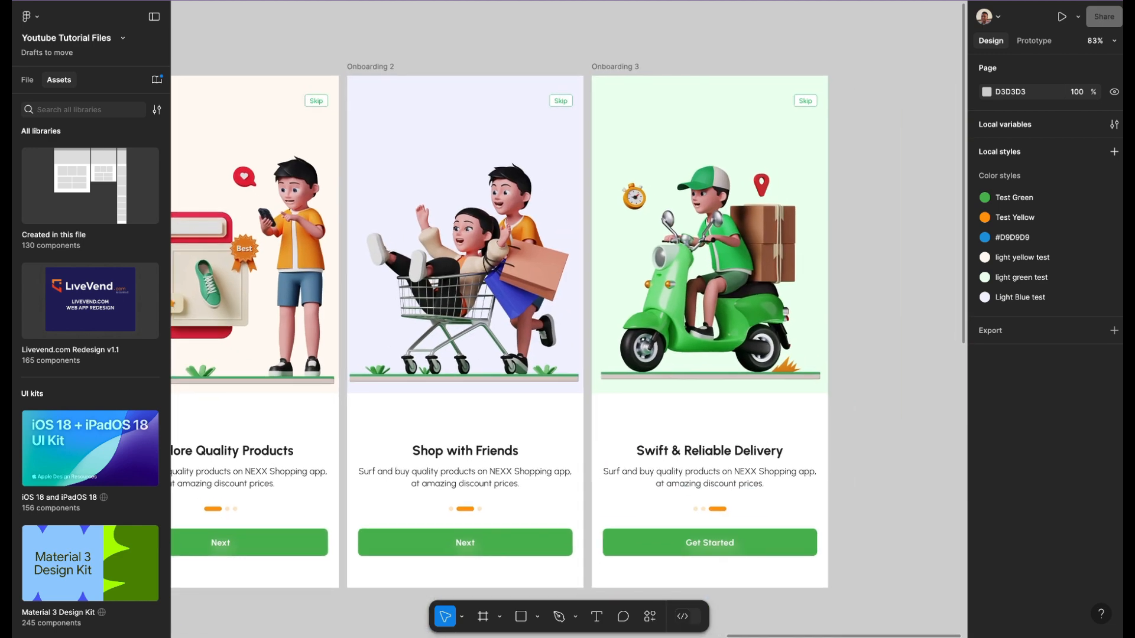
{"action": "scroll", "coordinate": [567, 319], "scroll_direction": "down", "scroll_amount": 3}
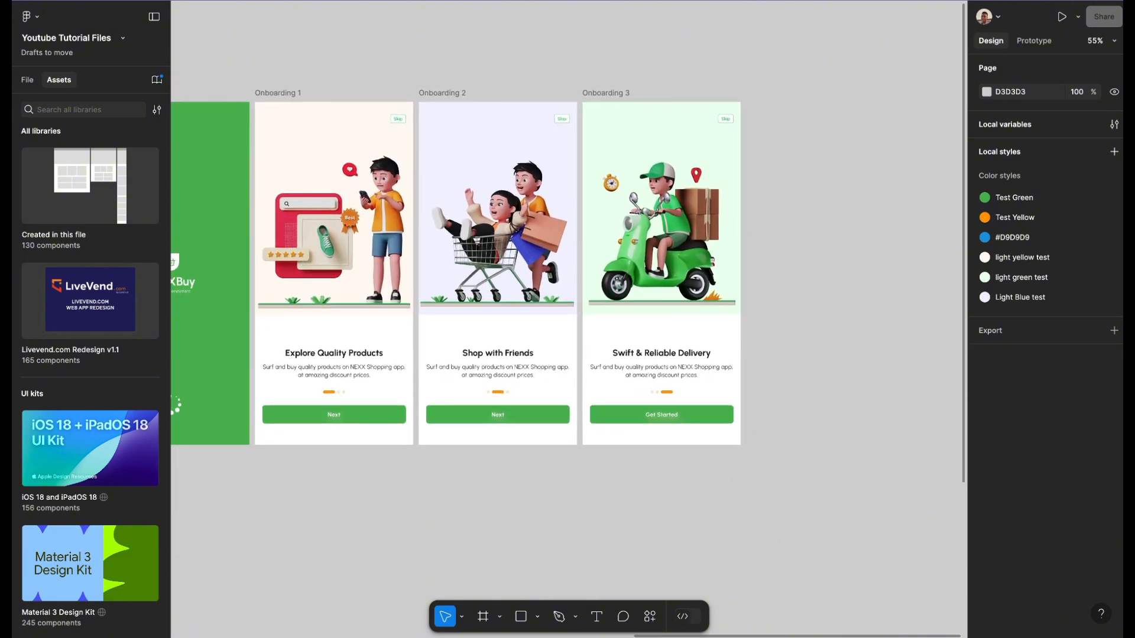
- Review the splash and onboarding screens, the layer list, and the component sheet with its input fields, buttons, logo and status bar
{"action": "scroll", "coordinate": [568, 320], "scroll_direction": "left", "scroll_amount": 1}
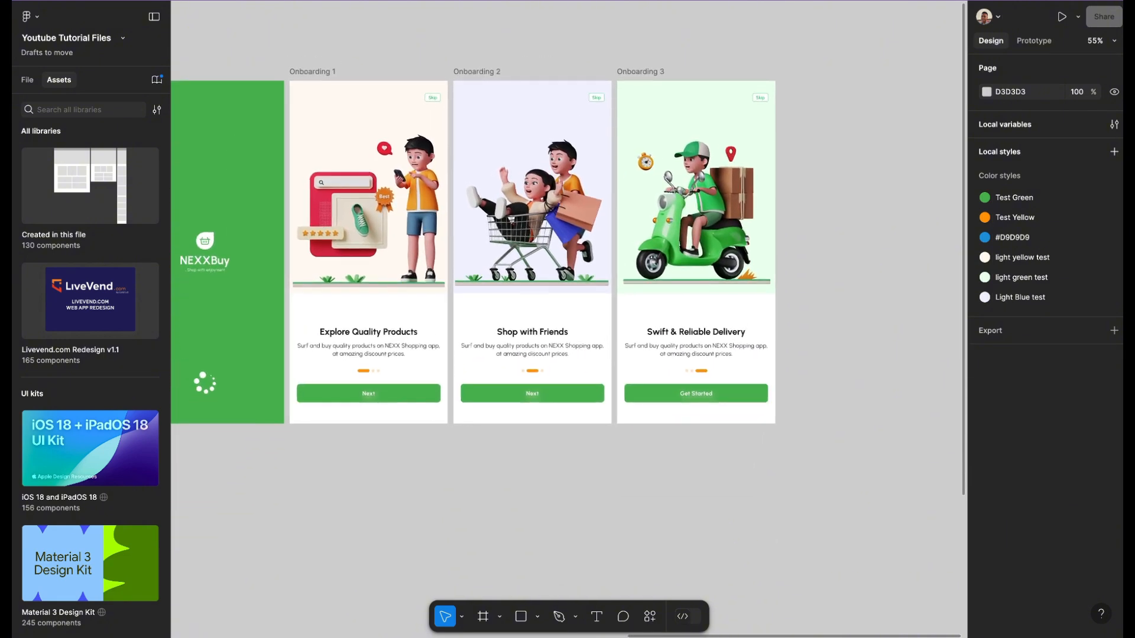
{"action": "scroll", "coordinate": [567, 319], "scroll_direction": "down", "scroll_amount": 1}
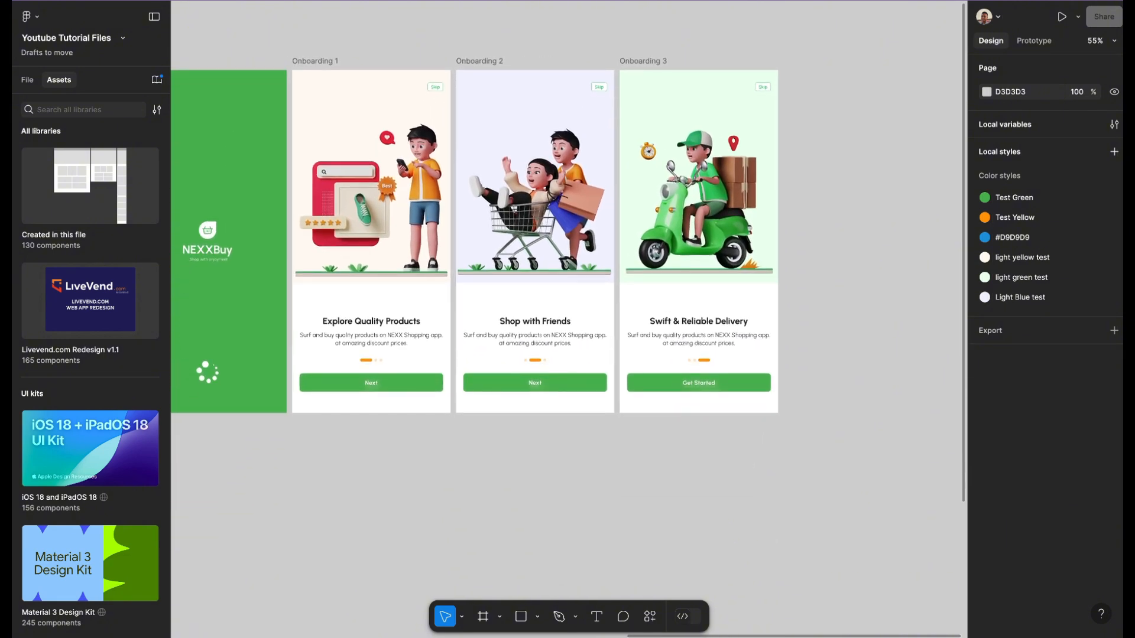
{"action": "scroll", "coordinate": [508, 231], "scroll_direction": "left", "scroll_amount": 2}
{"action": "scroll", "coordinate": [508, 231], "scroll_direction": "down", "scroll_amount": 1}
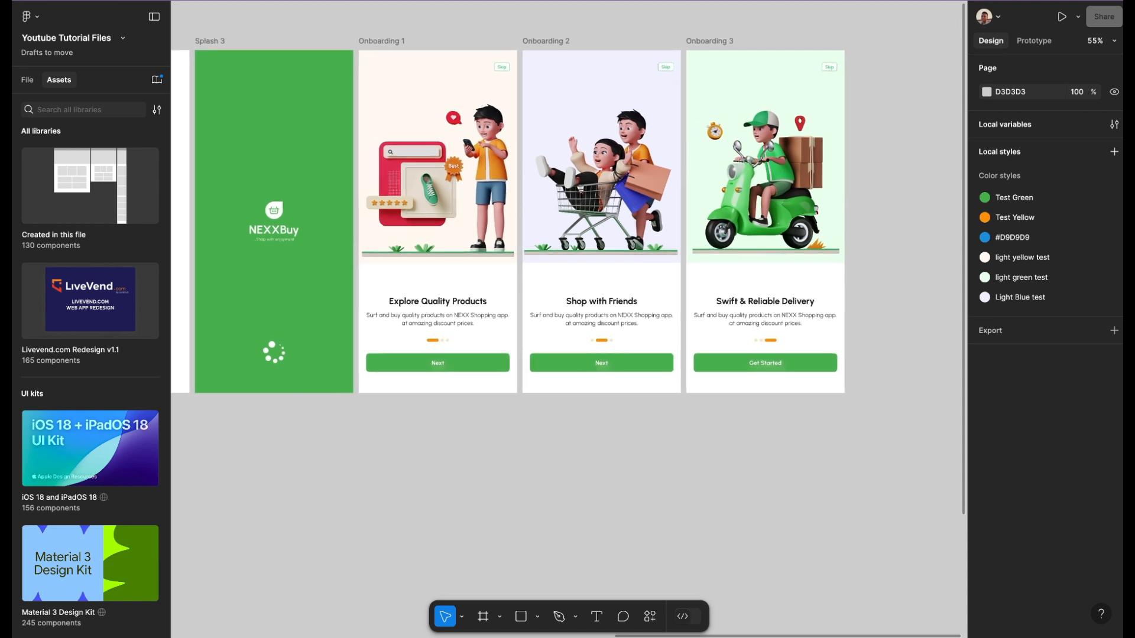
{"action": "scroll", "coordinate": [567, 319], "scroll_direction": "left", "scroll_amount": 2}
{"action": "scroll", "coordinate": [567, 319], "scroll_direction": "up", "scroll_amount": 1}
{"action": "left_click", "coordinate": [28, 80]}
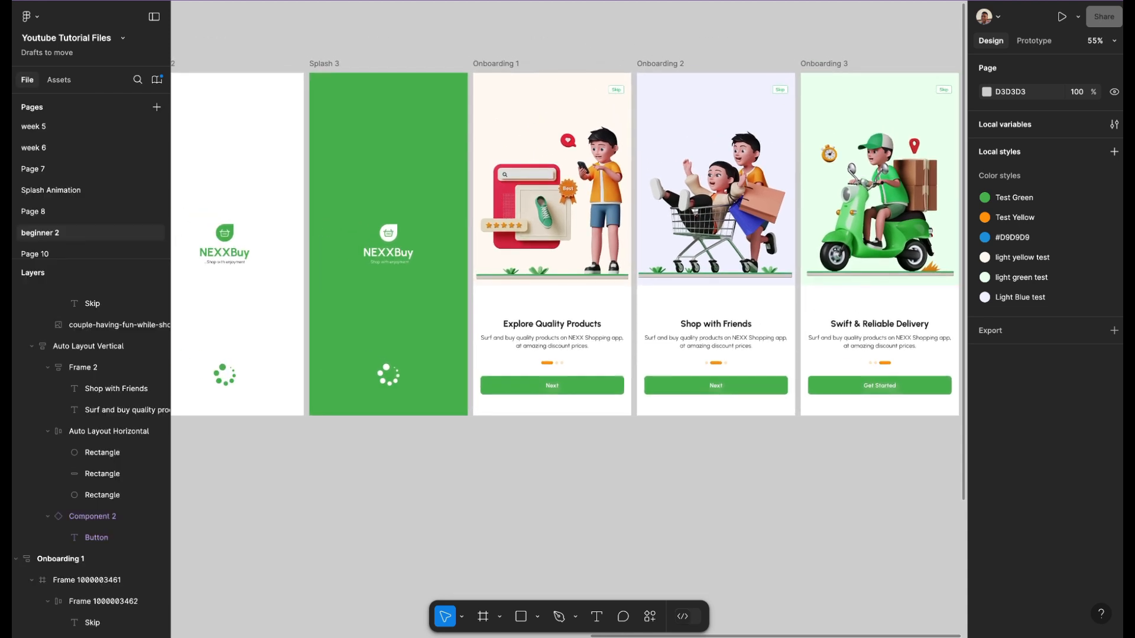
{"action": "scroll", "coordinate": [568, 237], "scroll_direction": "left", "scroll_amount": 3}
{"action": "scroll", "coordinate": [568, 237], "scroll_direction": "down", "scroll_amount": 1}
{"action": "scroll", "coordinate": [569, 319], "scroll_direction": "left", "scroll_amount": 10}
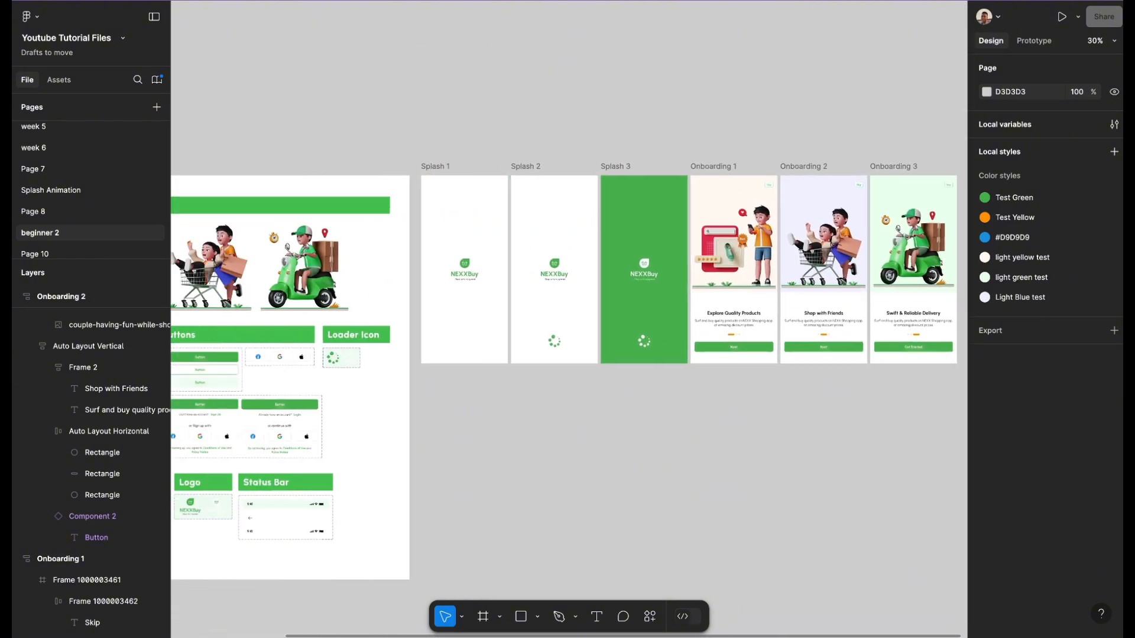
{"action": "scroll", "coordinate": [315, 368], "scroll_direction": "up", "scroll_amount": 5}
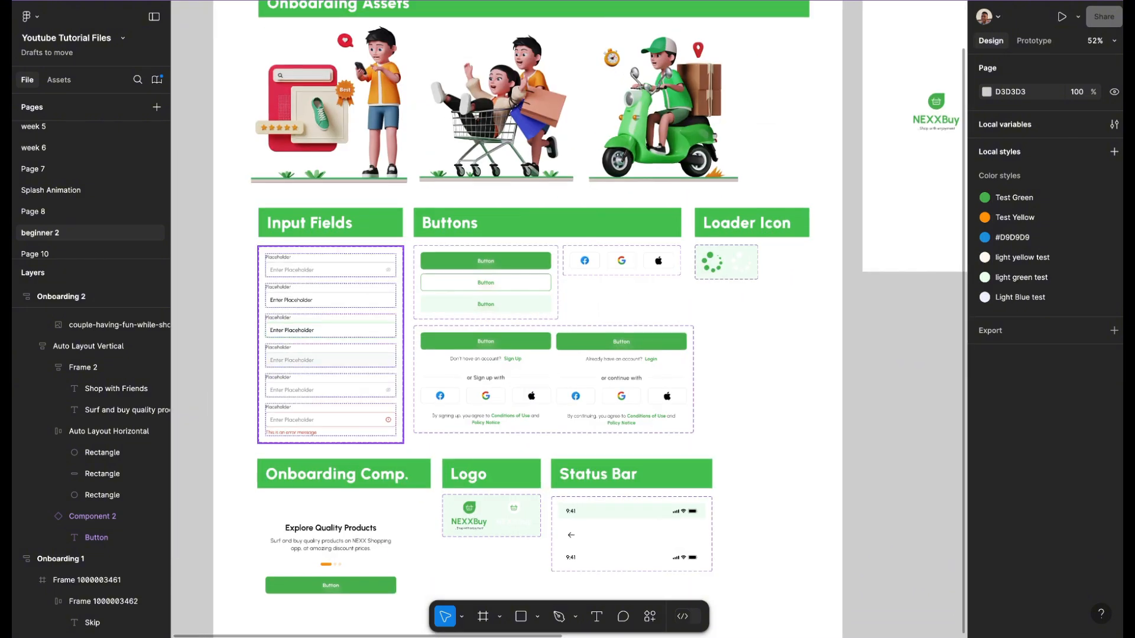
{"action": "scroll", "coordinate": [366, 354], "scroll_direction": "right", "scroll_amount": 1}
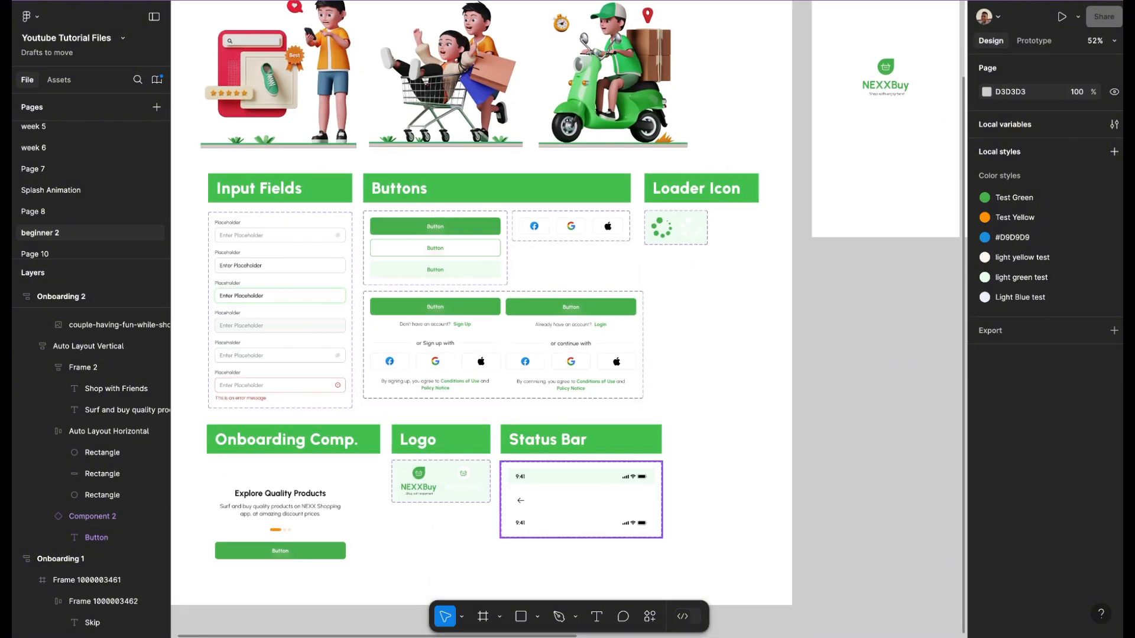
- Duplicate the Onboarding 3 frame and move the copy directly below Splash 1 at X 744, Y 0
{"action": "scroll", "coordinate": [583, 500], "scroll_direction": "down", "scroll_amount": 4}
{"action": "scroll", "coordinate": [583, 500], "scroll_direction": "right", "scroll_amount": 8}
{"action": "scroll", "coordinate": [570, 237], "scroll_direction": "right", "scroll_amount": 6}
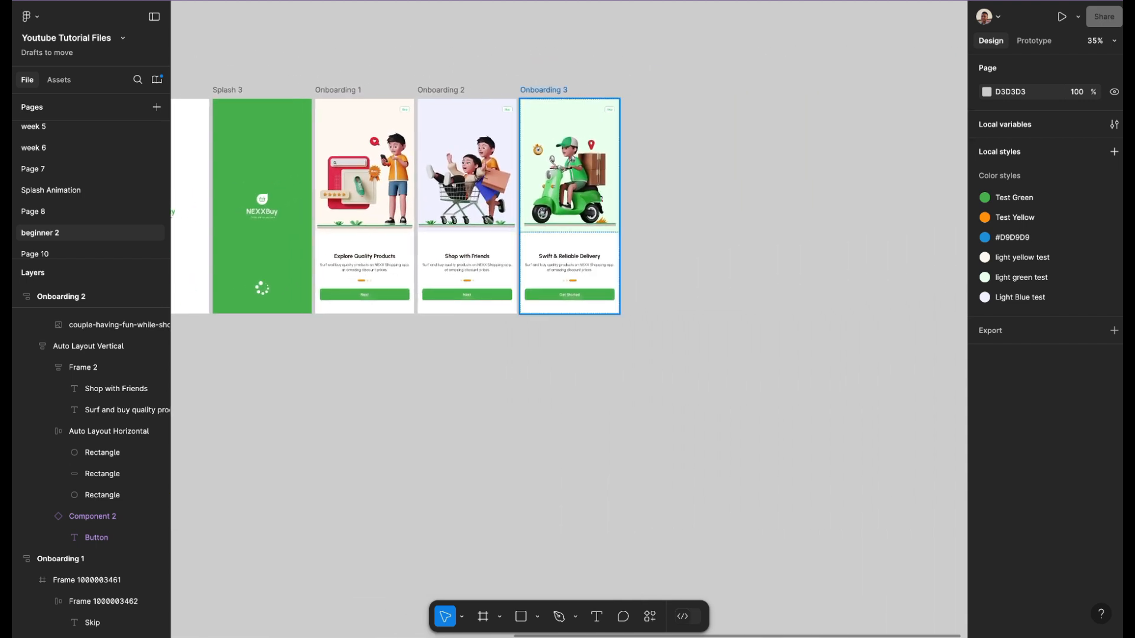
{"action": "left_click", "coordinate": [543, 91]}
{"action": "key", "text": "ctrl+d"}
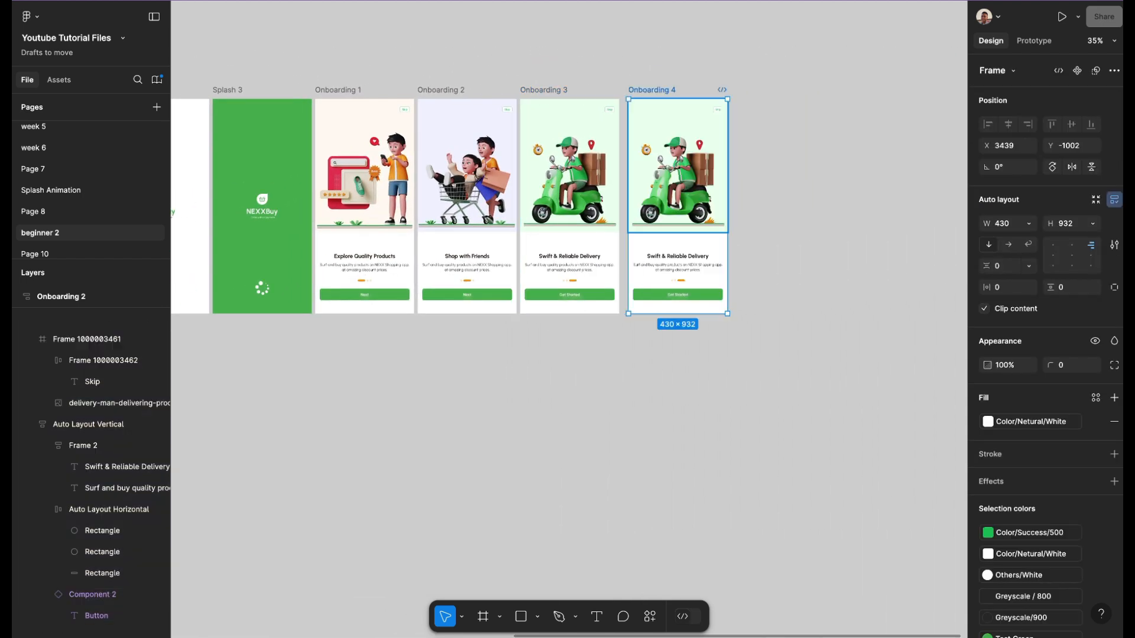
{"action": "scroll", "coordinate": [672, 107], "scroll_direction": "up", "scroll_amount": 3}
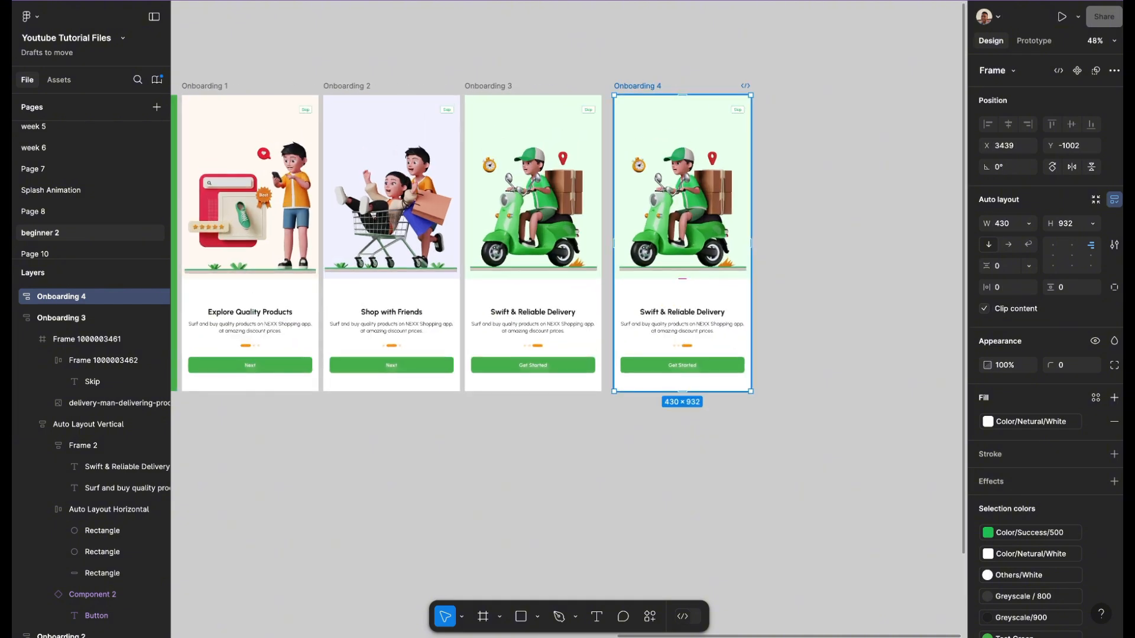
{"action": "scroll", "coordinate": [641, 81], "scroll_direction": "down", "scroll_amount": 5}
{"action": "left_click_drag", "start_coordinate": [662, 160], "coordinate": [239, 317]}
{"action": "scroll", "coordinate": [239, 317], "scroll_direction": "up", "scroll_amount": 5}
{"action": "scroll", "coordinate": [239, 317], "scroll_direction": "left", "scroll_amount": 4}
{"action": "scroll", "coordinate": [569, 320], "scroll_direction": "left", "scroll_amount": 2}
{"action": "scroll", "coordinate": [569, 319], "scroll_direction": "down", "scroll_amount": 1}
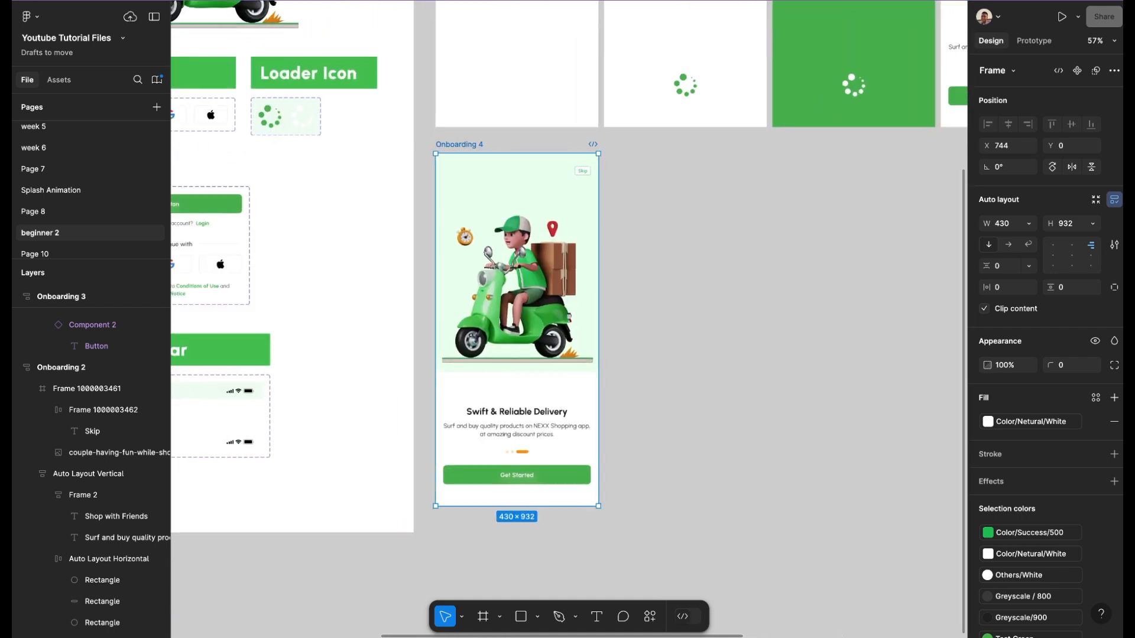
- Rename the duplicated onboarding frame as Sign Up Screen
{"action": "double_click", "coordinate": [458, 144]}
{"action": "key", "text": "BackSpace"}
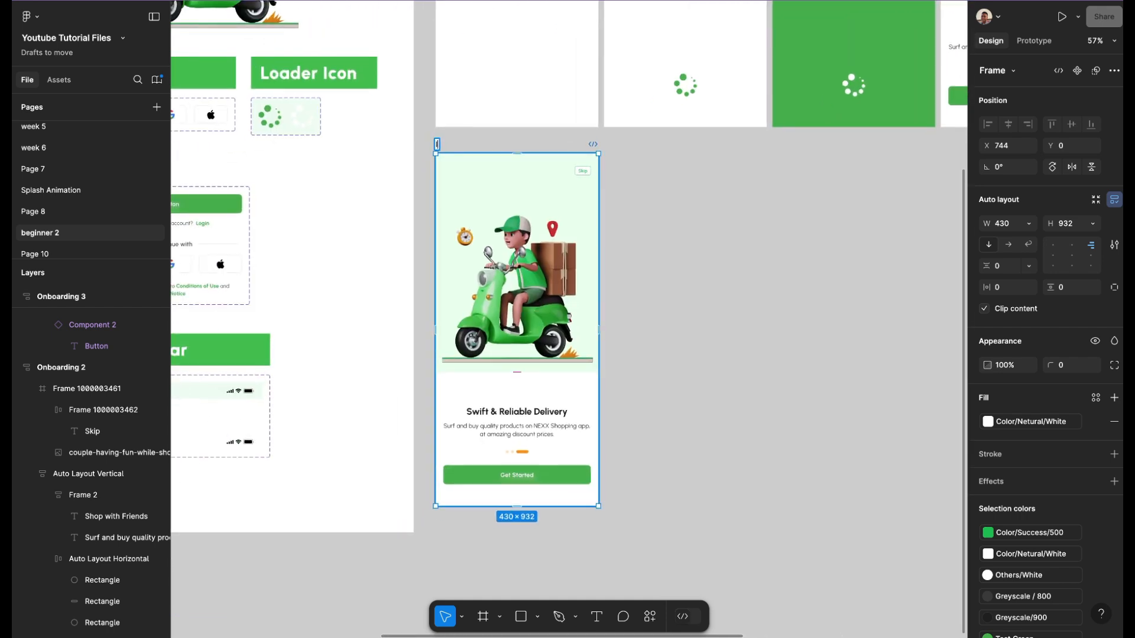
{"action": "type", "text": "Sign"}
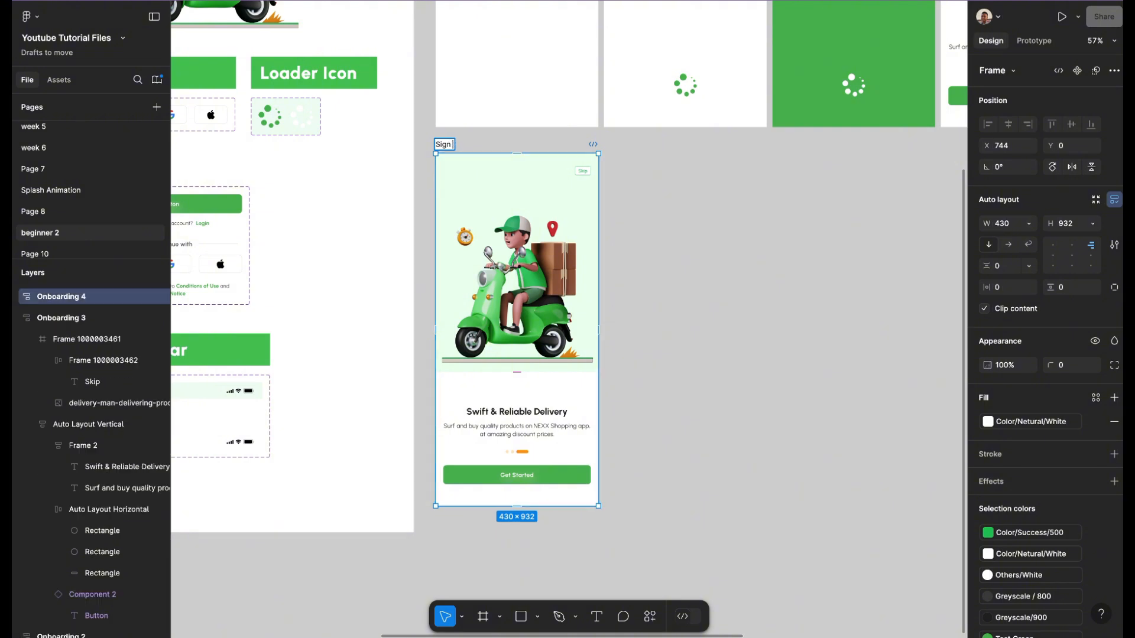
{"action": "type", "text": " Up Screen"}
{"action": "left_click", "coordinate": [662, 266]}
- Delete the light green illustration frame with the delivery rider and Skip label from the Sign Up Screen
{"action": "scroll", "coordinate": [567, 261], "scroll_direction": "down", "scroll_amount": 1}
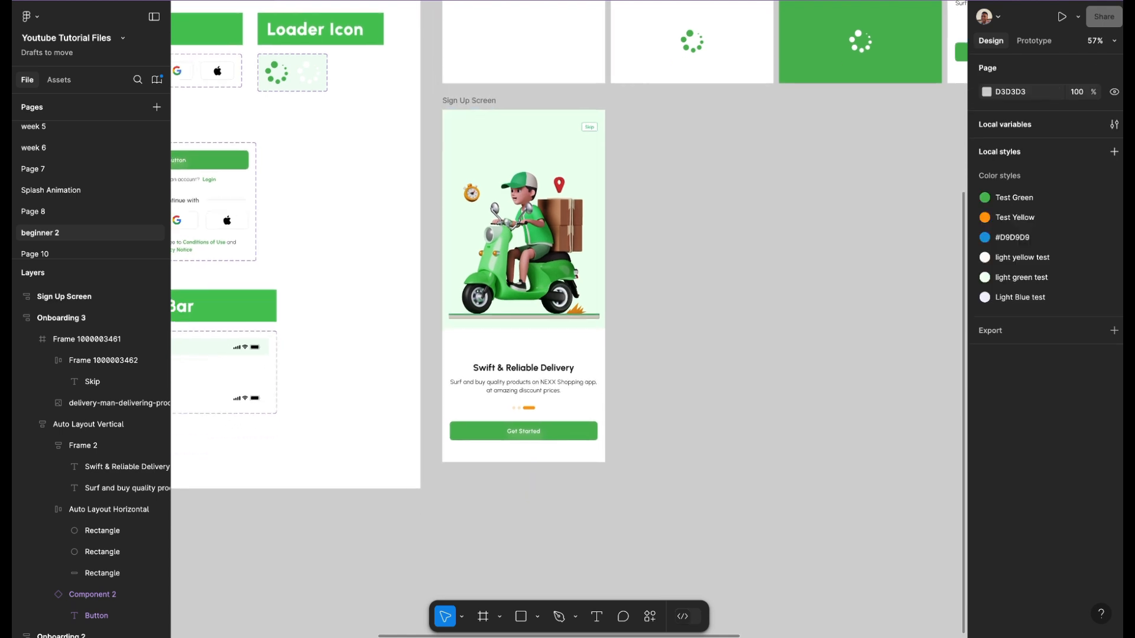
{"action": "left_click", "coordinate": [524, 244]}
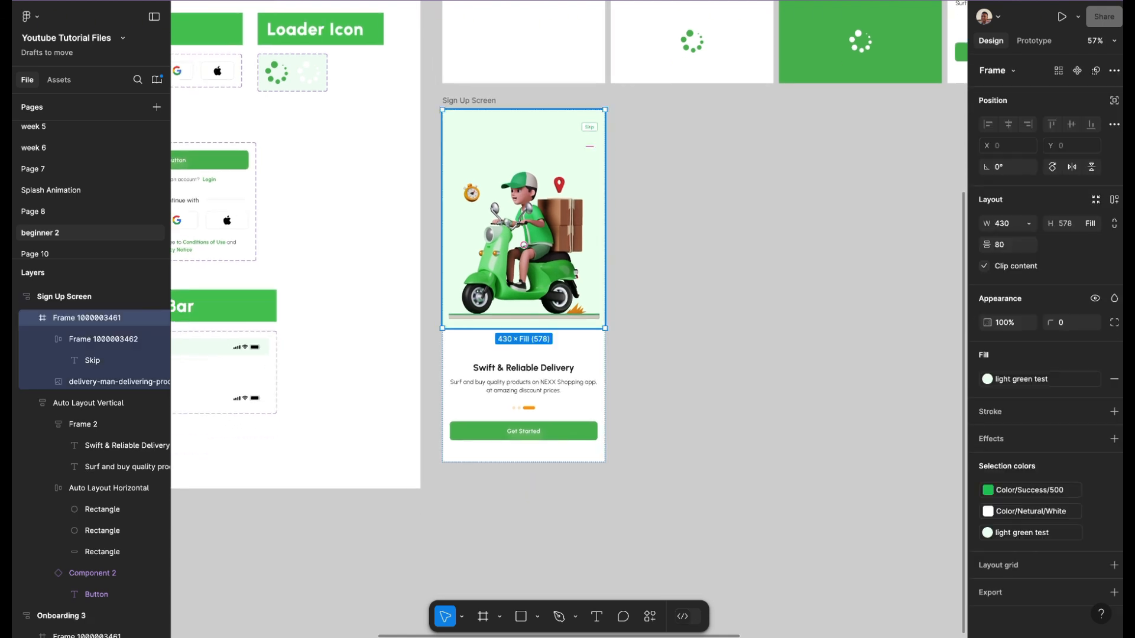
{"action": "key", "text": "Delete"}
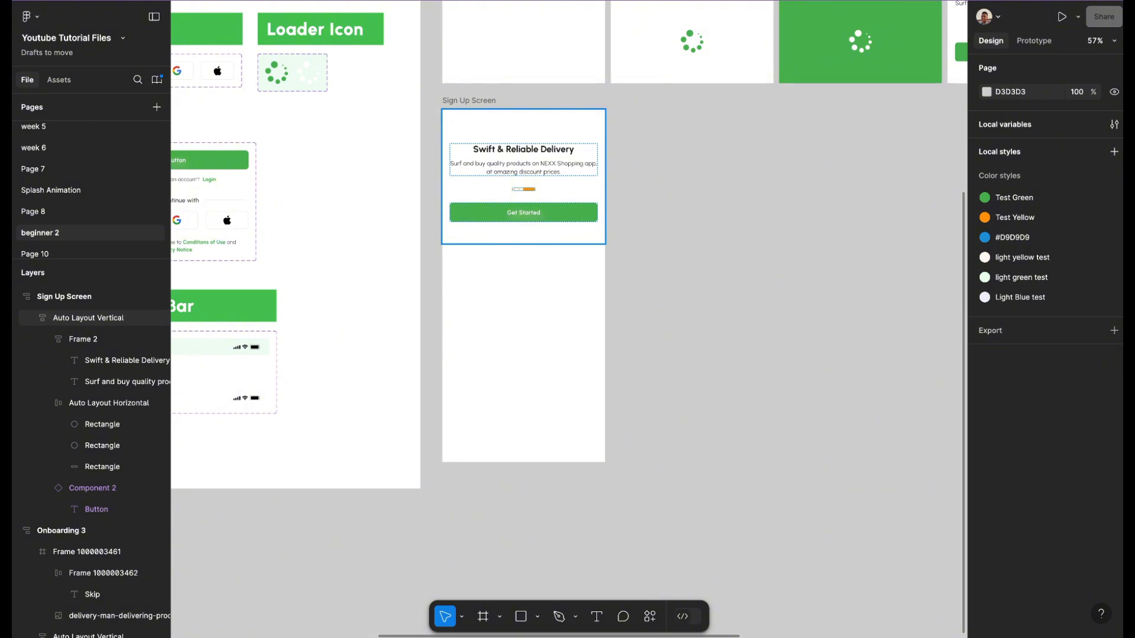
- Copy the white status bar variant without the back arrow and paste it into the Sign Up Screen's vertical auto layout
{"action": "scroll", "coordinate": [568, 236], "scroll_direction": "left", "scroll_amount": 4}
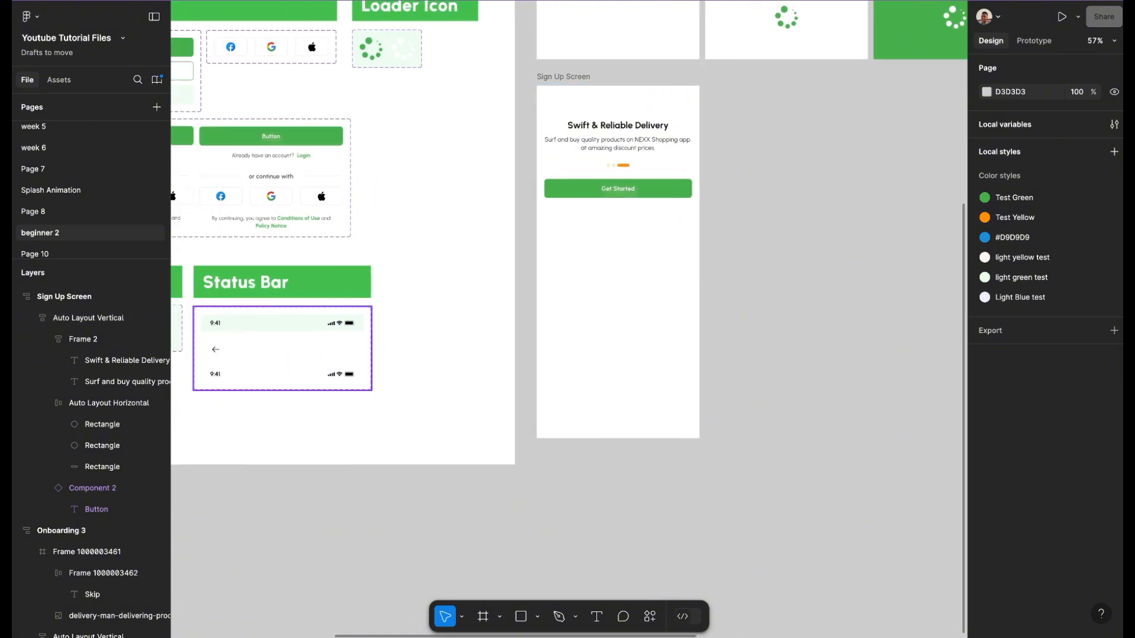
{"action": "double_click", "coordinate": [283, 374]}
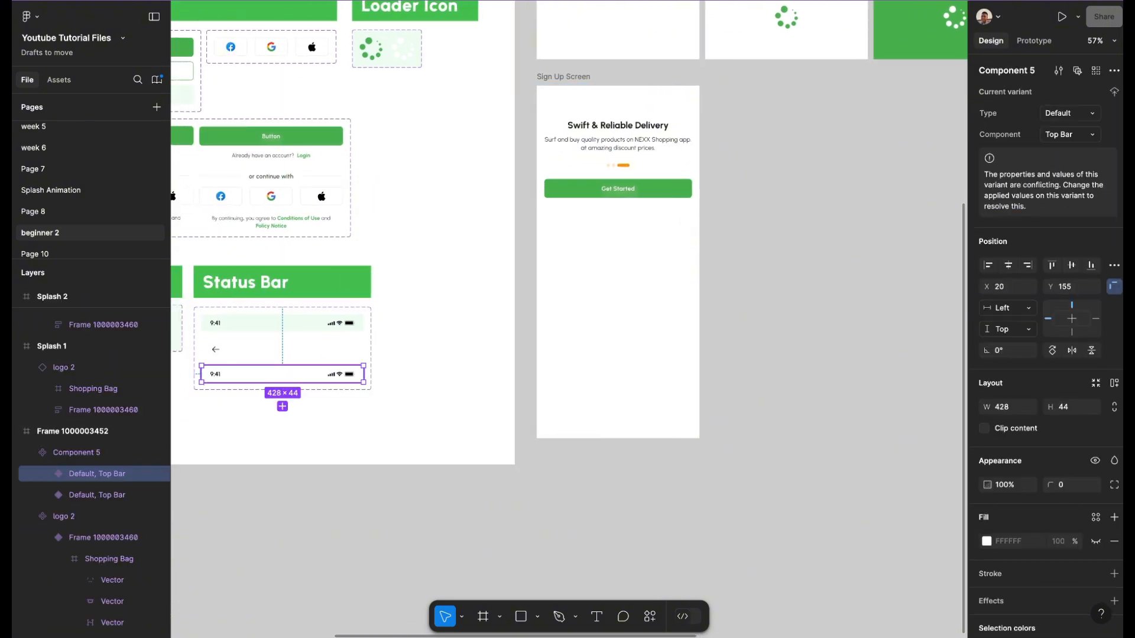
{"action": "left_click", "coordinate": [598, 129]}
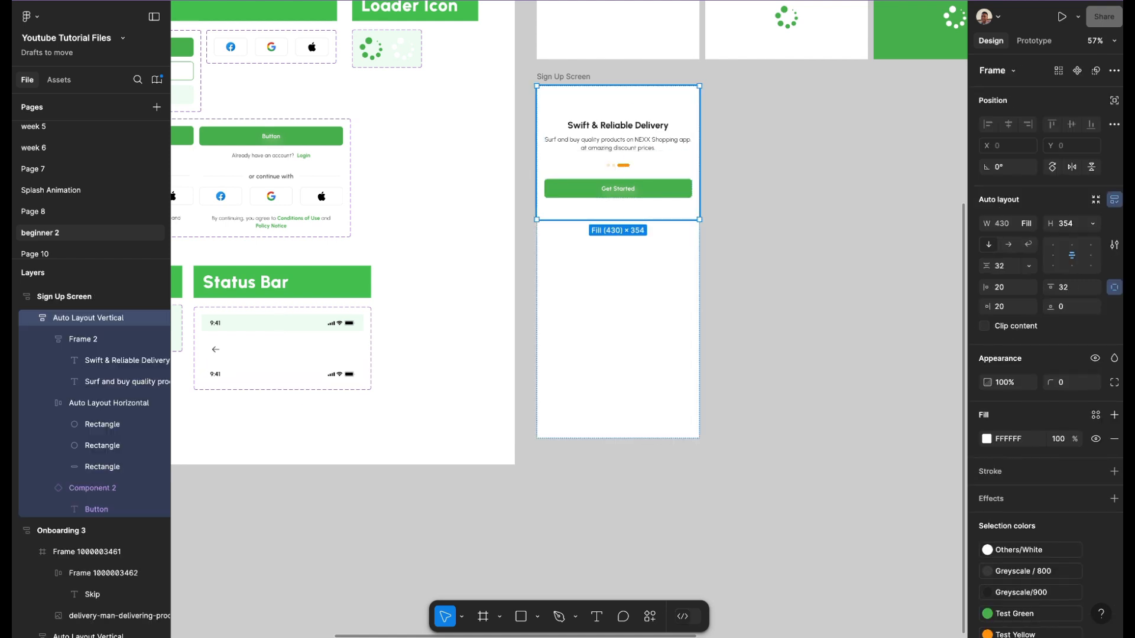
{"action": "key", "text": "ctrl+v"}
{"action": "scroll", "coordinate": [597, 130], "scroll_direction": "up", "scroll_amount": 5}
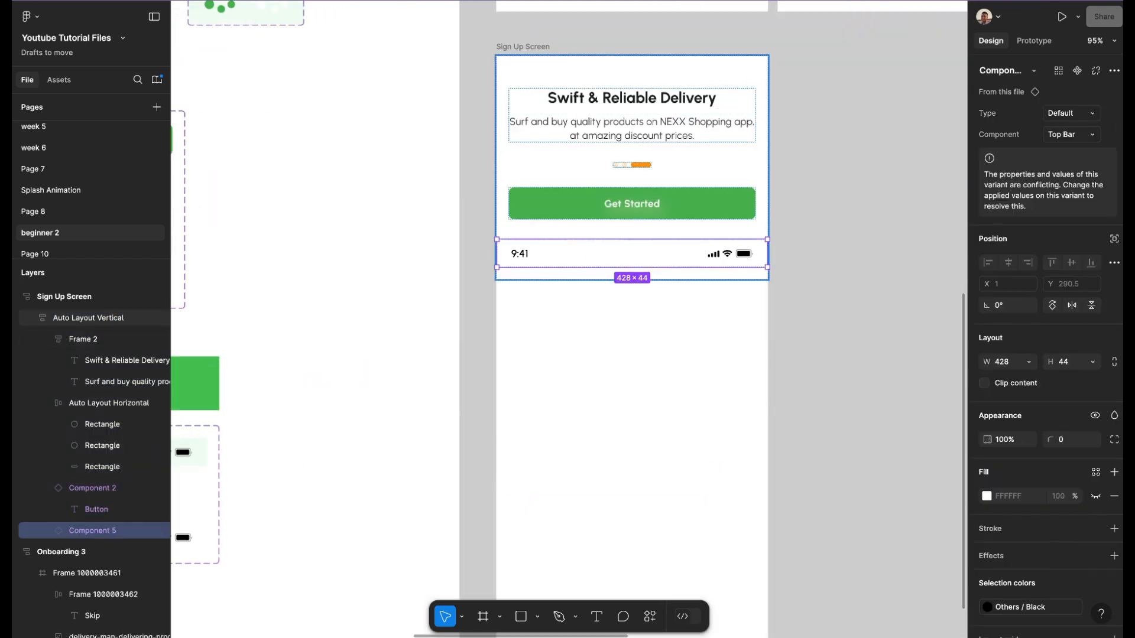
- Reorder the pasted status bar to first in the vertical auto layout and delete the heading and description text frame
{"action": "key", "text": "Up"}
{"action": "key", "text": "Up"}
{"action": "key", "text": "Up"}
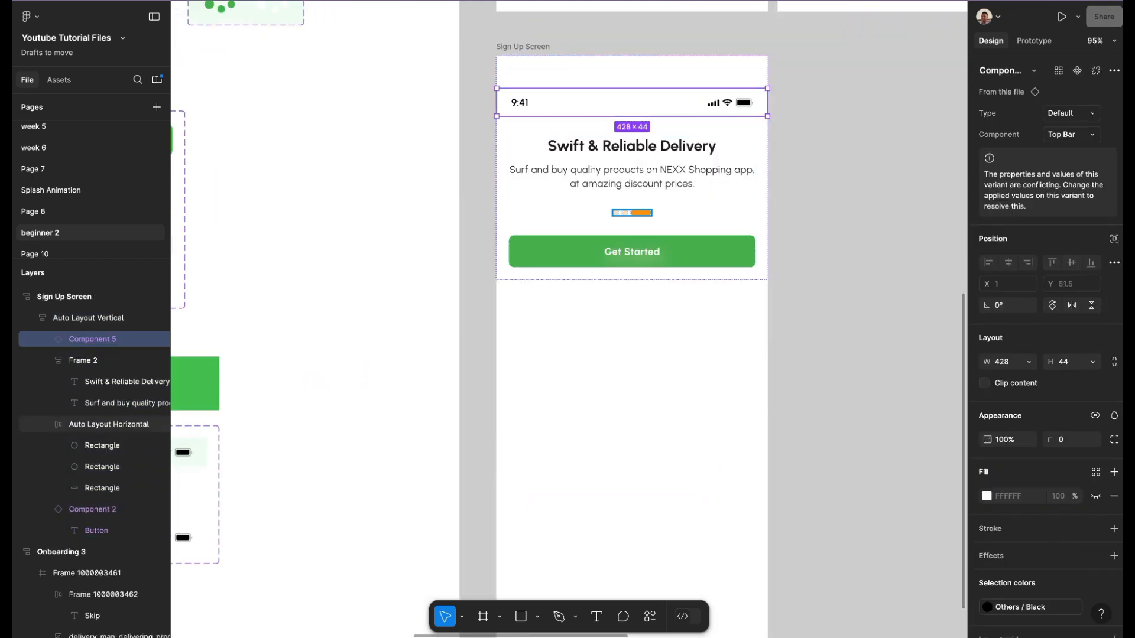
{"action": "left_click", "coordinate": [82, 360]}
{"action": "key", "text": "Delete"}
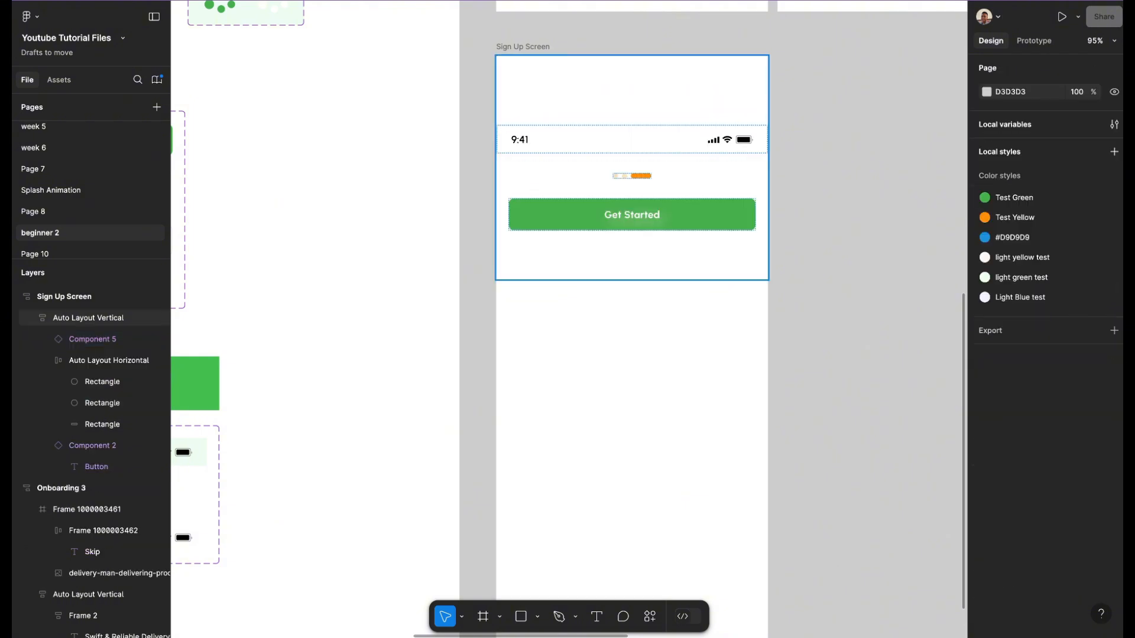
- Align the vertical auto layout's content to top center and set its top padding to 0
{"action": "left_click", "coordinate": [627, 68]}
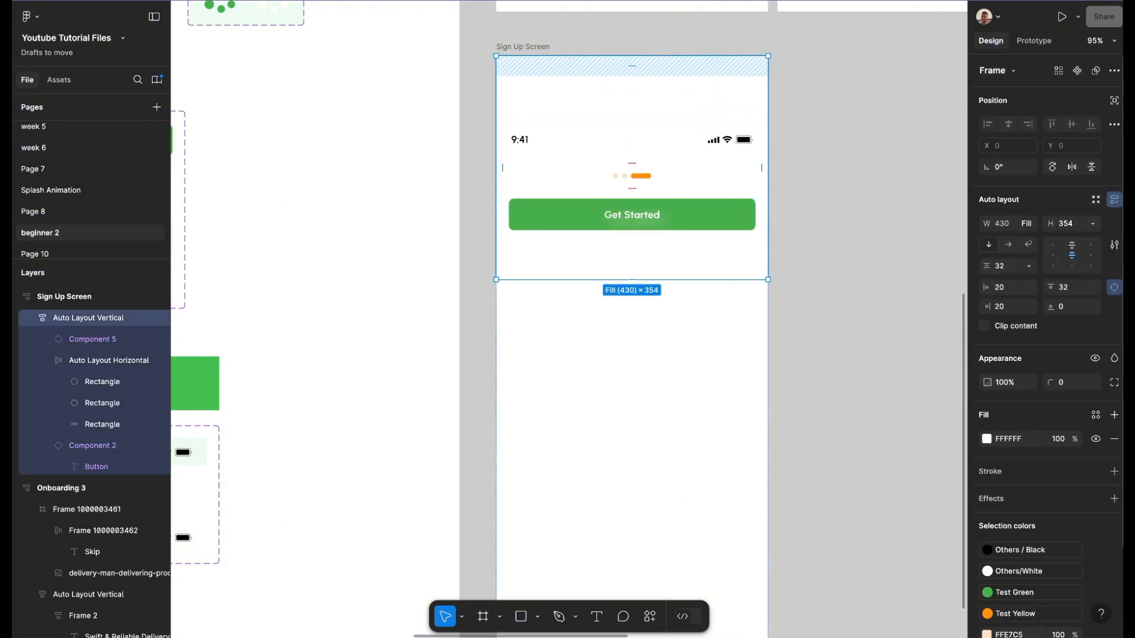
{"action": "left_click", "coordinate": [1072, 244]}
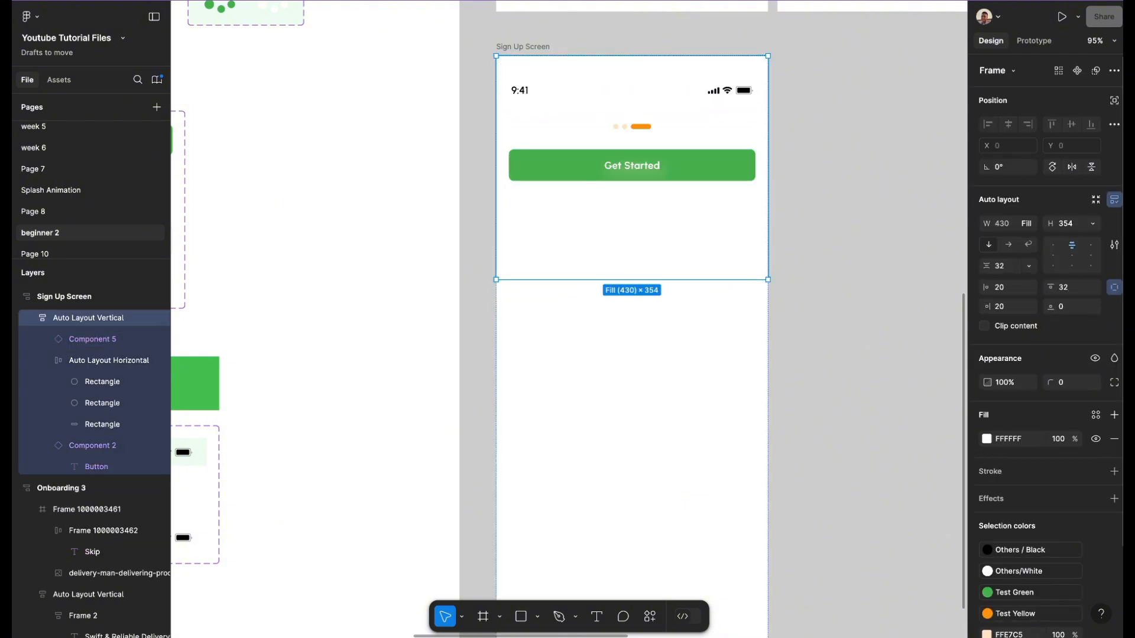
{"action": "left_click", "coordinate": [1065, 287]}
{"action": "type", "text": "0"}
{"action": "key", "text": "Return"}
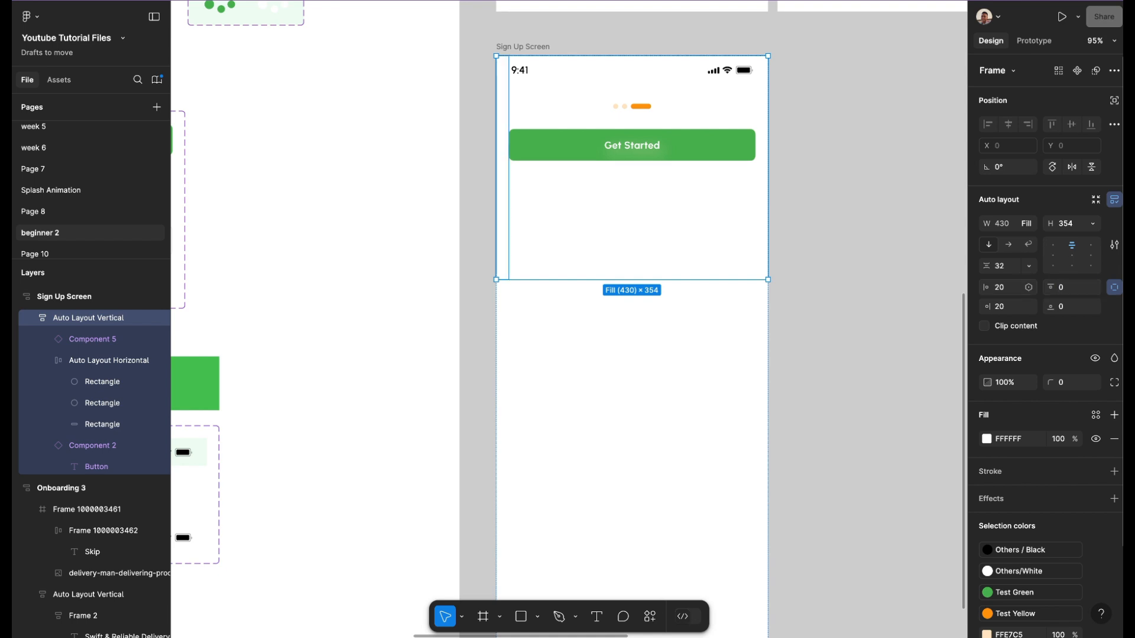
{"action": "double_click", "coordinate": [632, 145]}
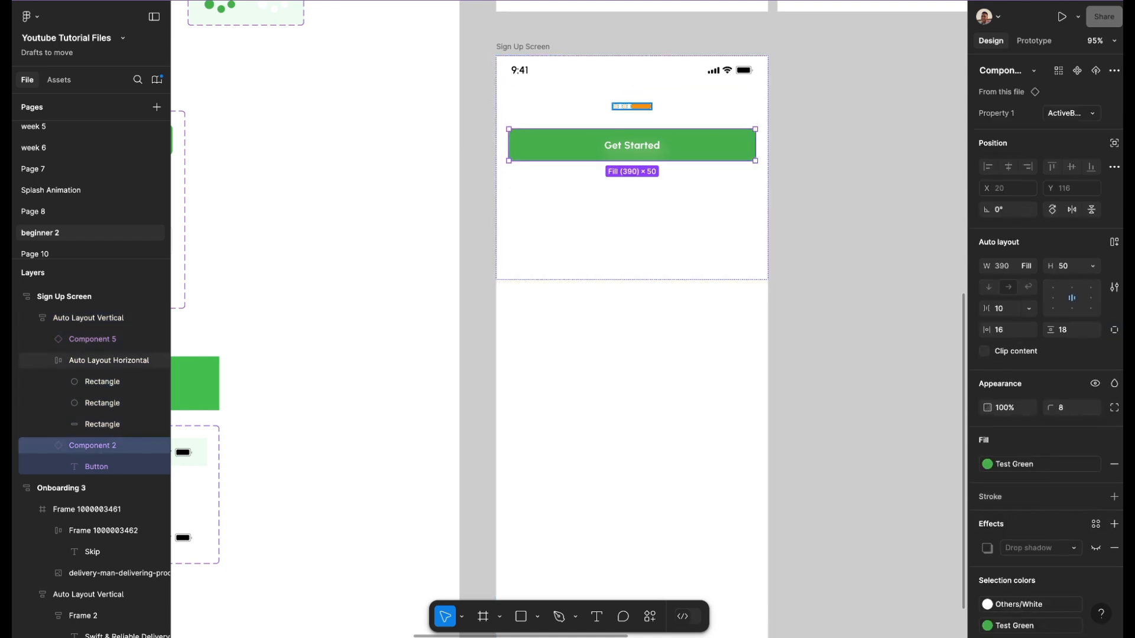
{"action": "left_click", "coordinate": [632, 106], "text": "shift"}
{"action": "scroll", "coordinate": [714, 159], "scroll_direction": "down", "scroll_amount": 5}
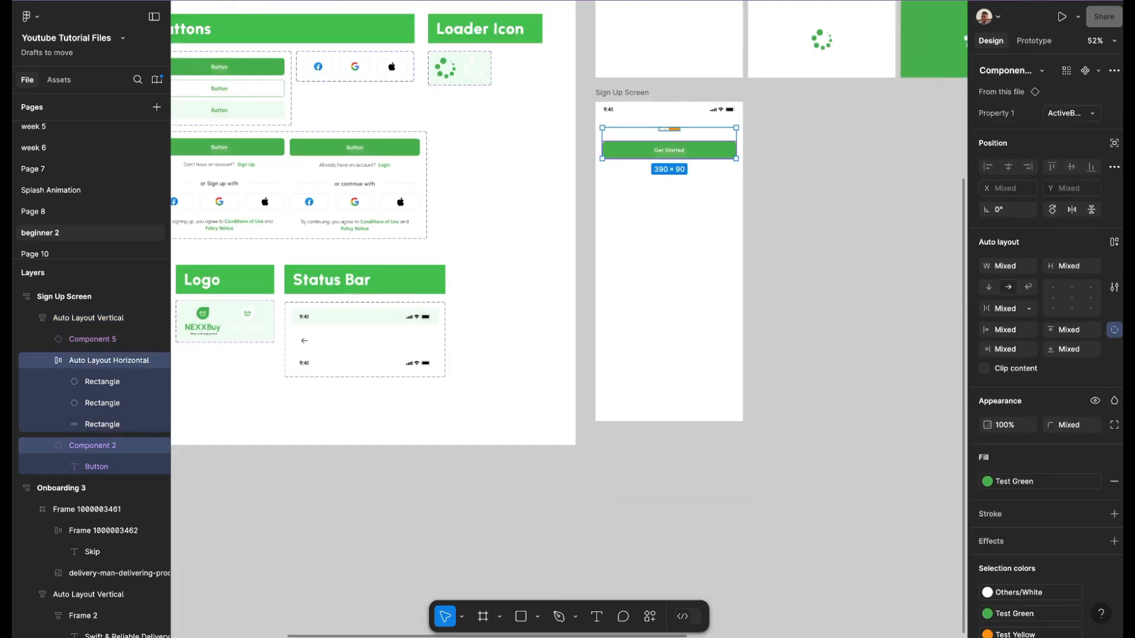
{"action": "left_click", "coordinate": [827, 260]}
{"action": "scroll", "coordinate": [827, 260], "scroll_direction": "right", "scroll_amount": 1}
{"action": "scroll", "coordinate": [668, 83], "scroll_direction": "up", "scroll_amount": 5}
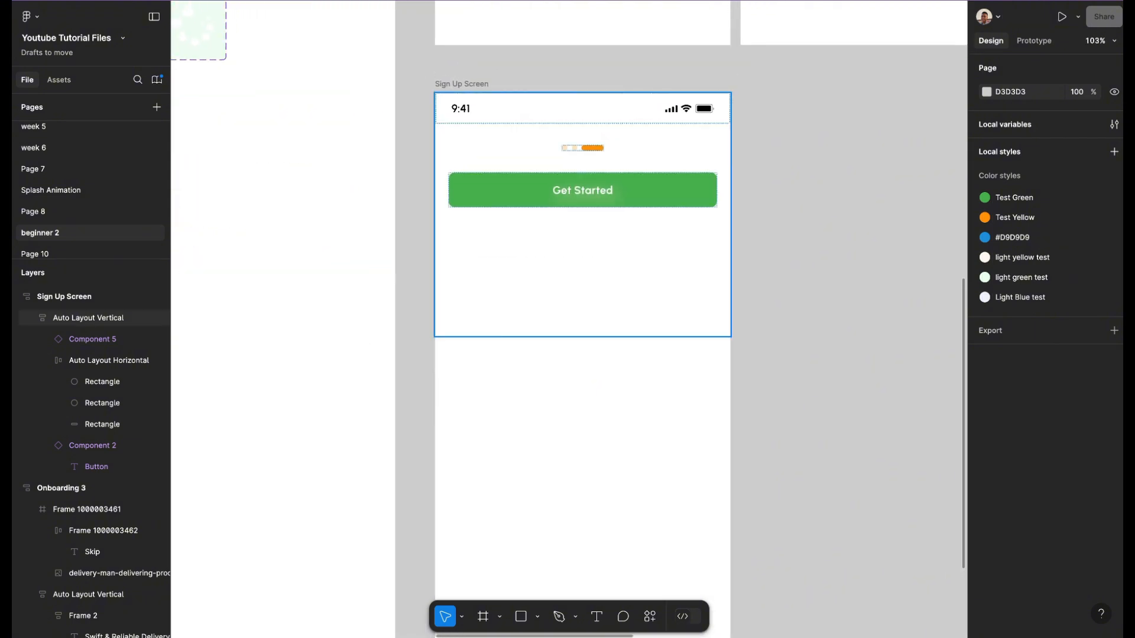
- Set the width of the status bar in the Sign Up Screen to fill its container
{"action": "scroll", "coordinate": [497, 188], "scroll_direction": "down", "scroll_amount": 3}
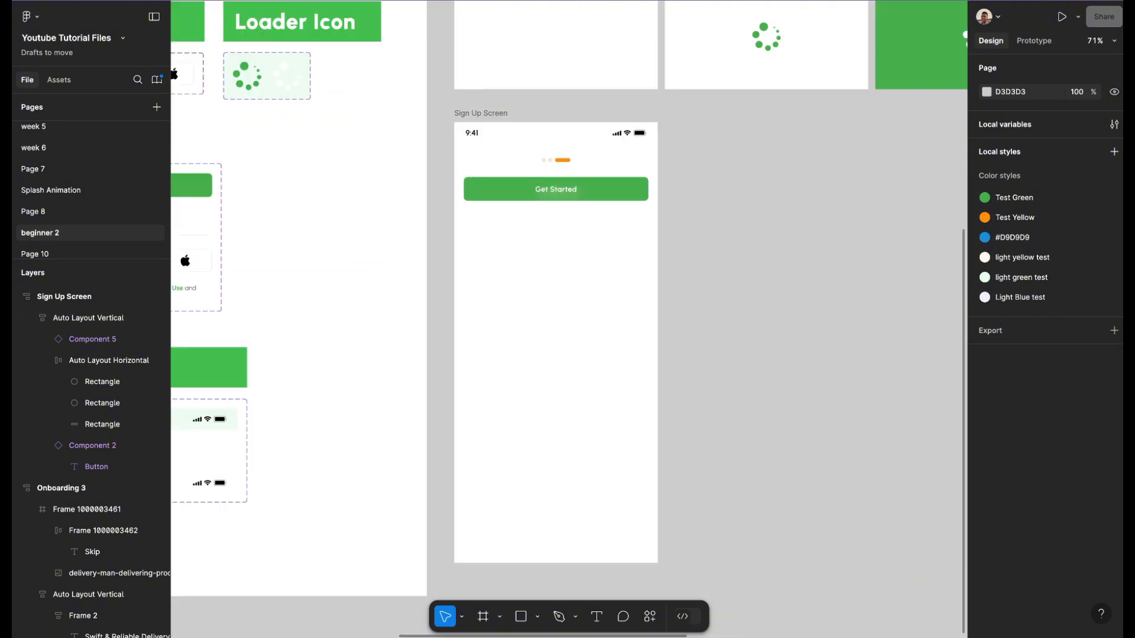
{"action": "double_click", "coordinate": [471, 134]}
{"action": "scroll", "coordinate": [471, 134], "scroll_direction": "up", "scroll_amount": 6}
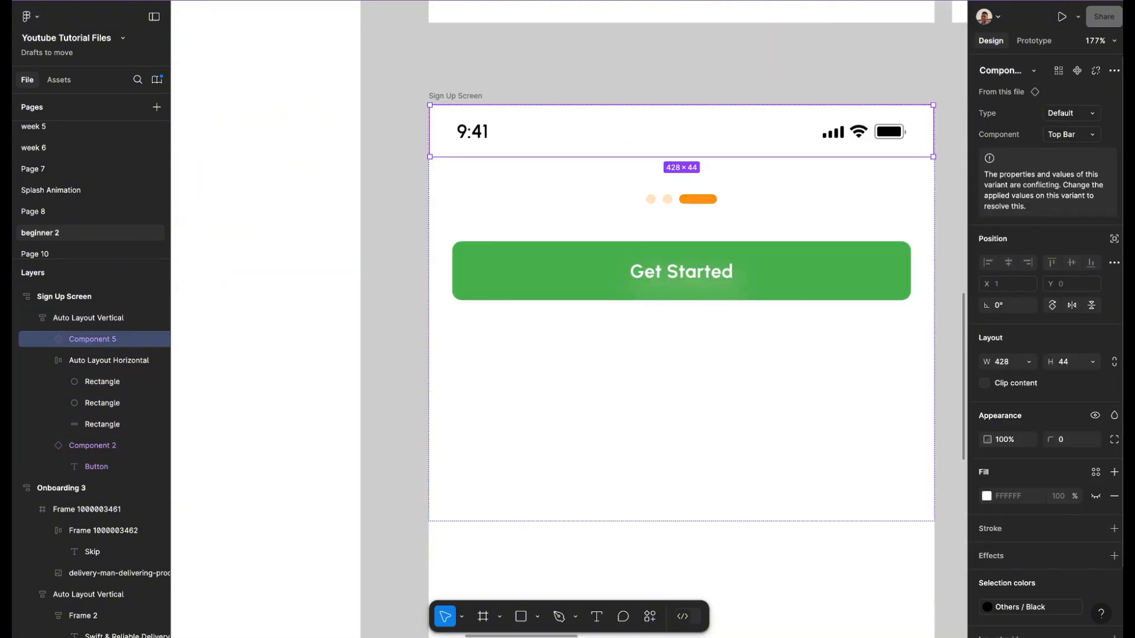
{"action": "left_click", "coordinate": [1030, 362]}
{"action": "left_click", "coordinate": [1012, 378]}
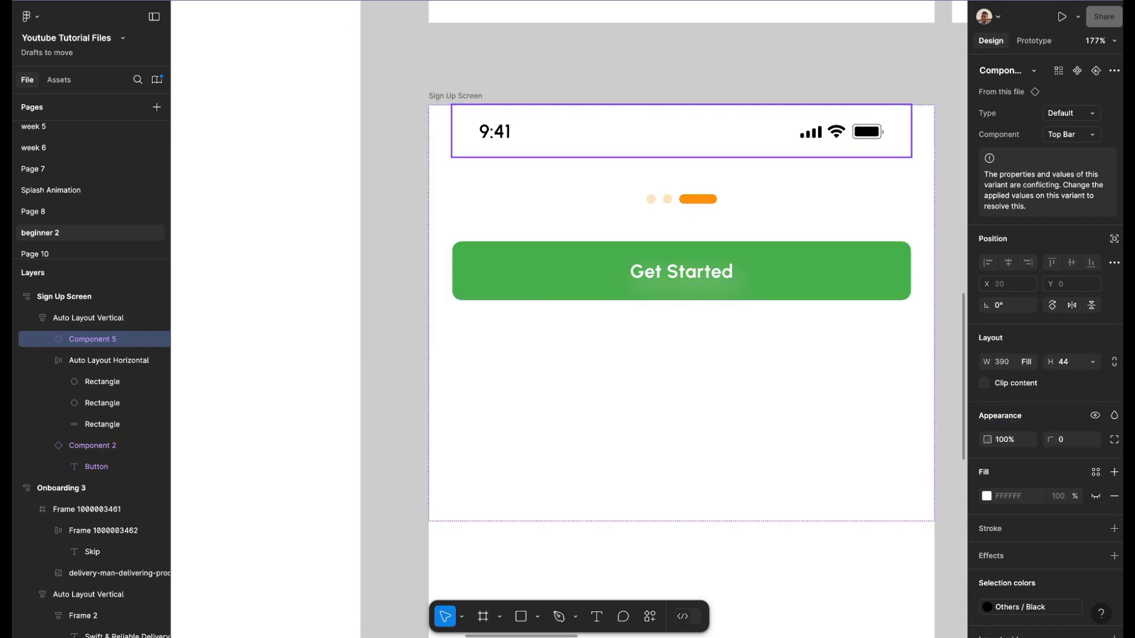
{"action": "scroll", "coordinate": [474, 197], "scroll_direction": "down", "scroll_amount": 5}
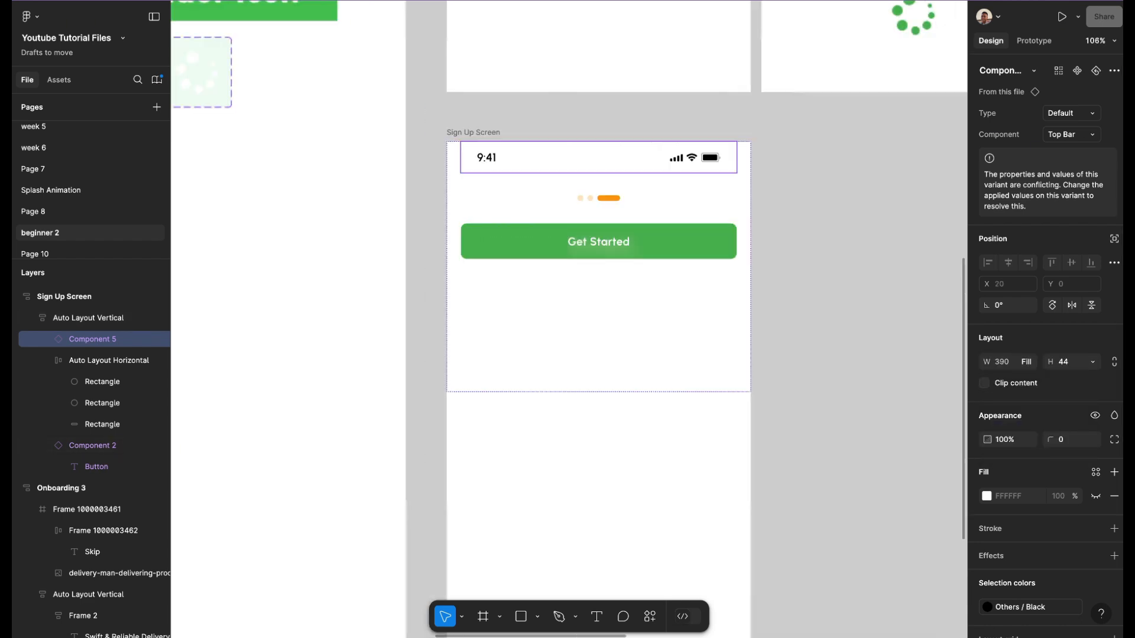
{"action": "left_click", "coordinate": [828, 331]}
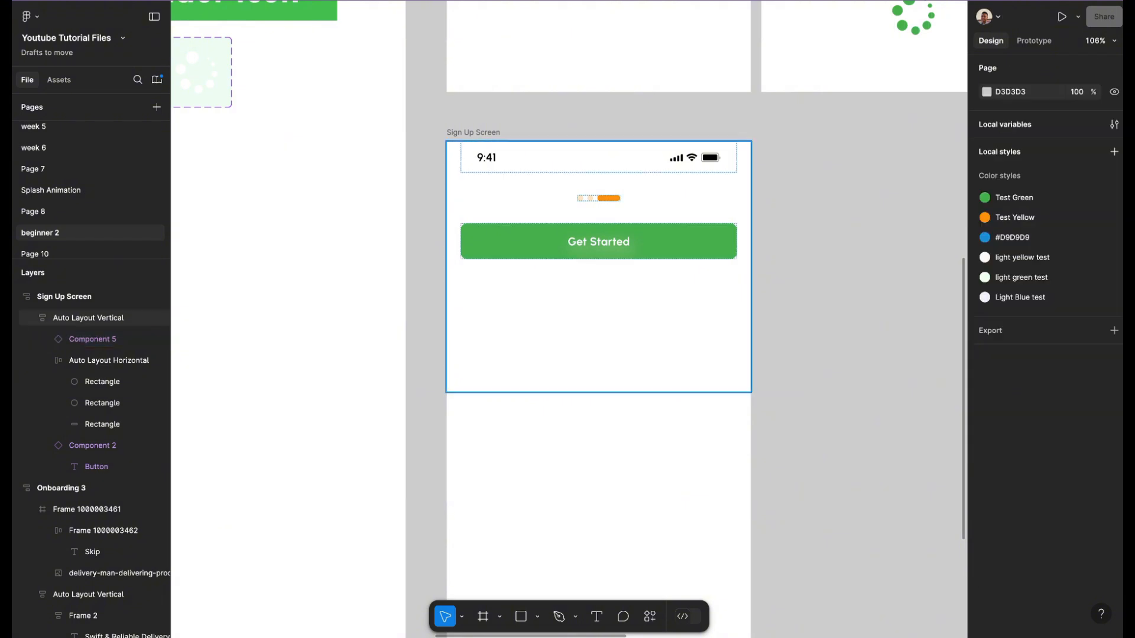
- Show the 4-column layout grid on the Sign Up Screen frame
{"action": "double_click", "coordinate": [532, 158]}
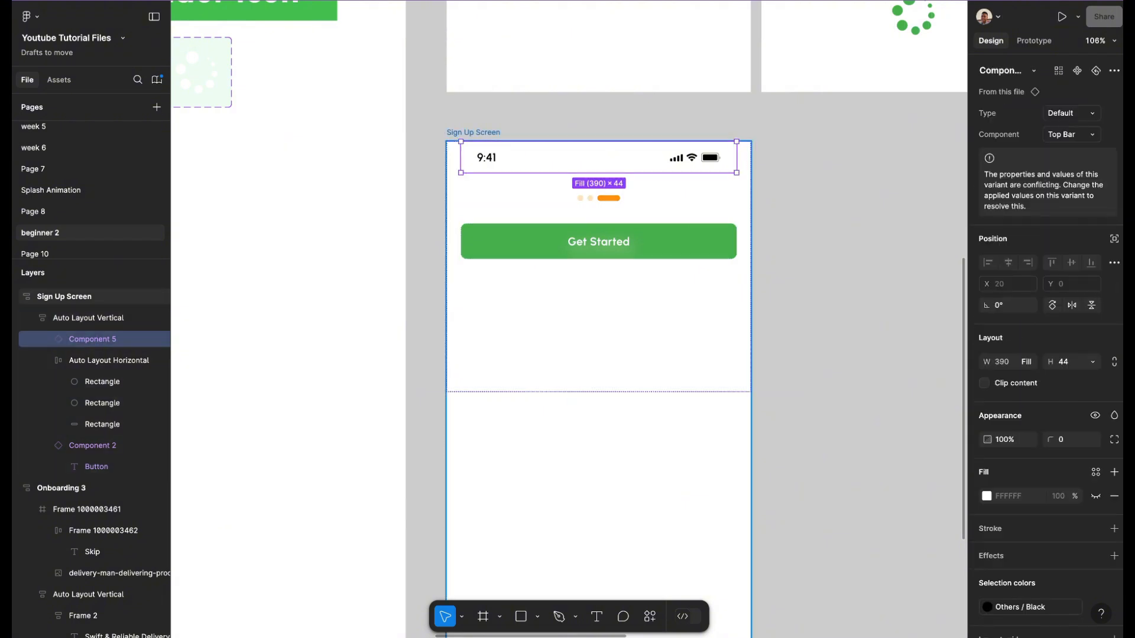
{"action": "left_click", "coordinate": [474, 133]}
{"action": "scroll", "coordinate": [1046, 355], "scroll_direction": "down", "scroll_amount": 2}
{"action": "scroll", "coordinate": [1047, 413], "scroll_direction": "down", "scroll_amount": 1}
{"action": "left_click", "coordinate": [1096, 561]}
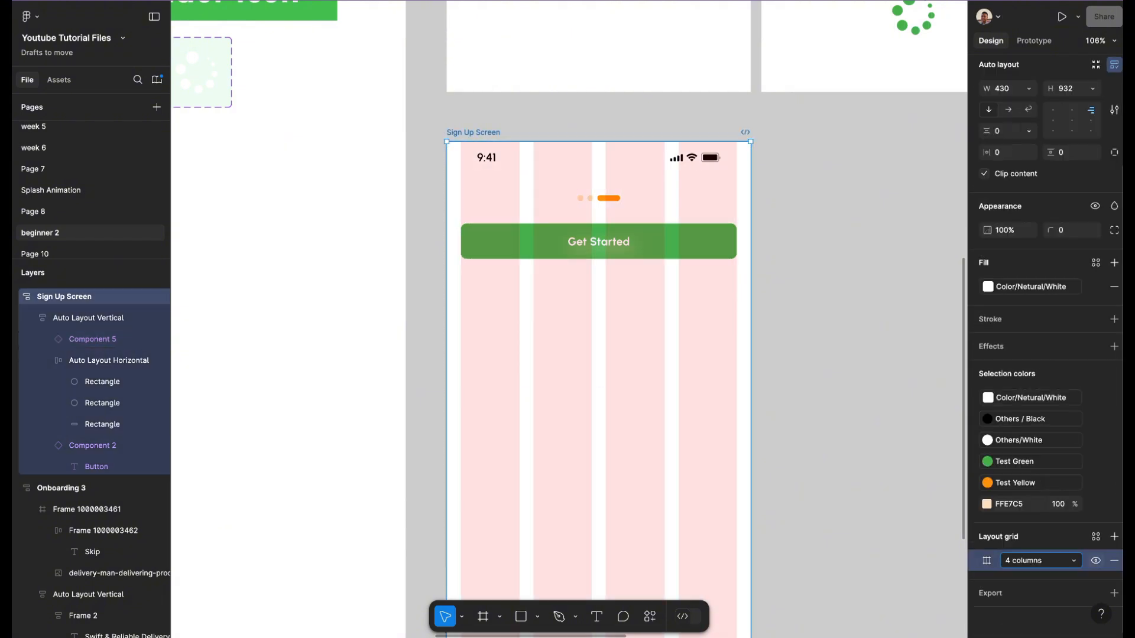
- Switch the status bar's width to fixed and back to filling its container
{"action": "double_click", "coordinate": [598, 157]}
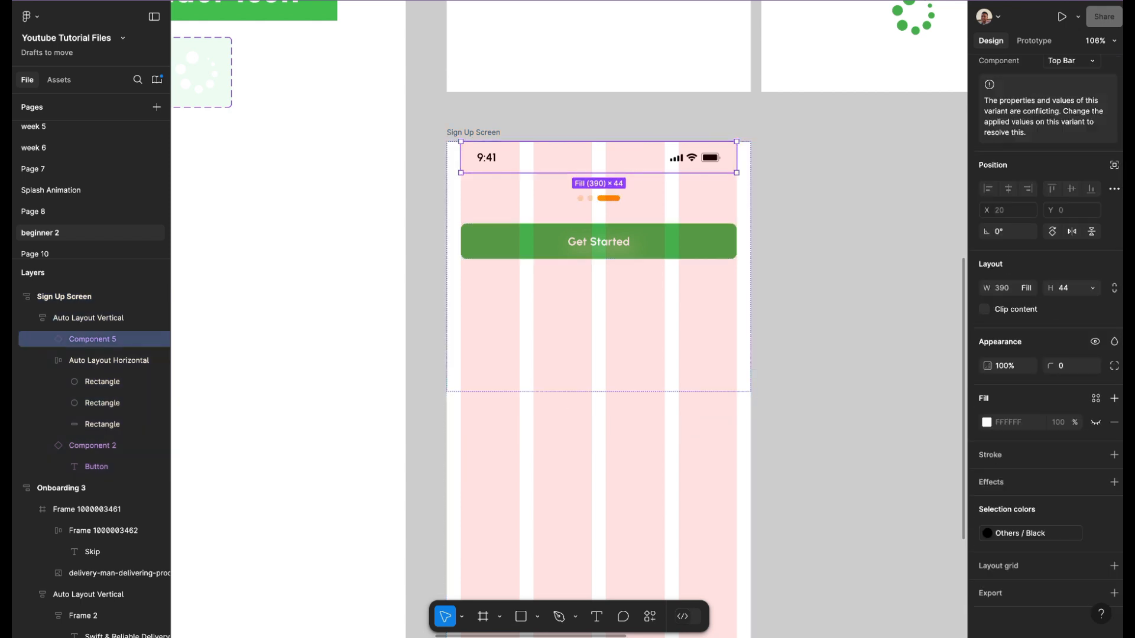
{"action": "left_click", "coordinate": [1026, 288]}
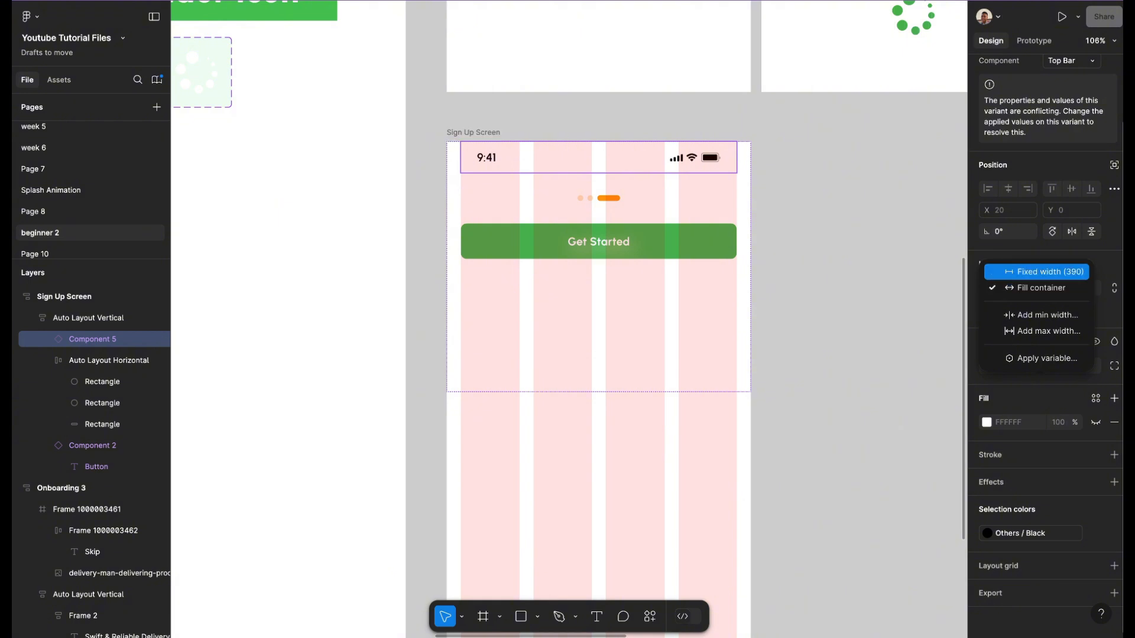
{"action": "left_click", "coordinate": [1037, 272]}
{"action": "left_click", "coordinate": [1029, 288]}
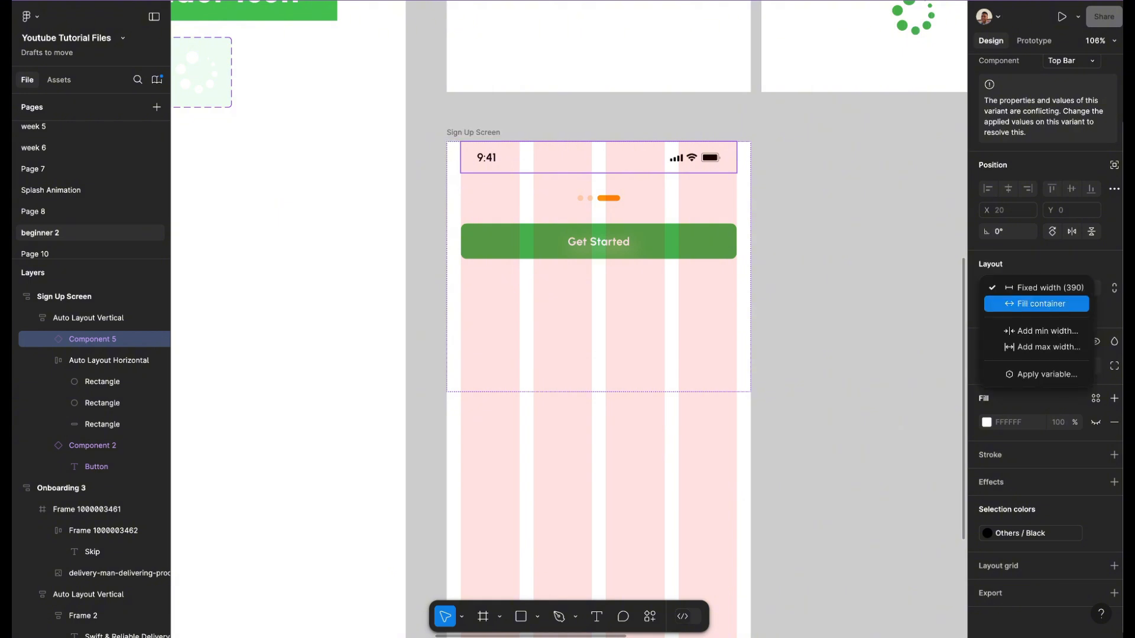
{"action": "left_click", "coordinate": [1017, 301]}
{"action": "left_click", "coordinate": [846, 266]}
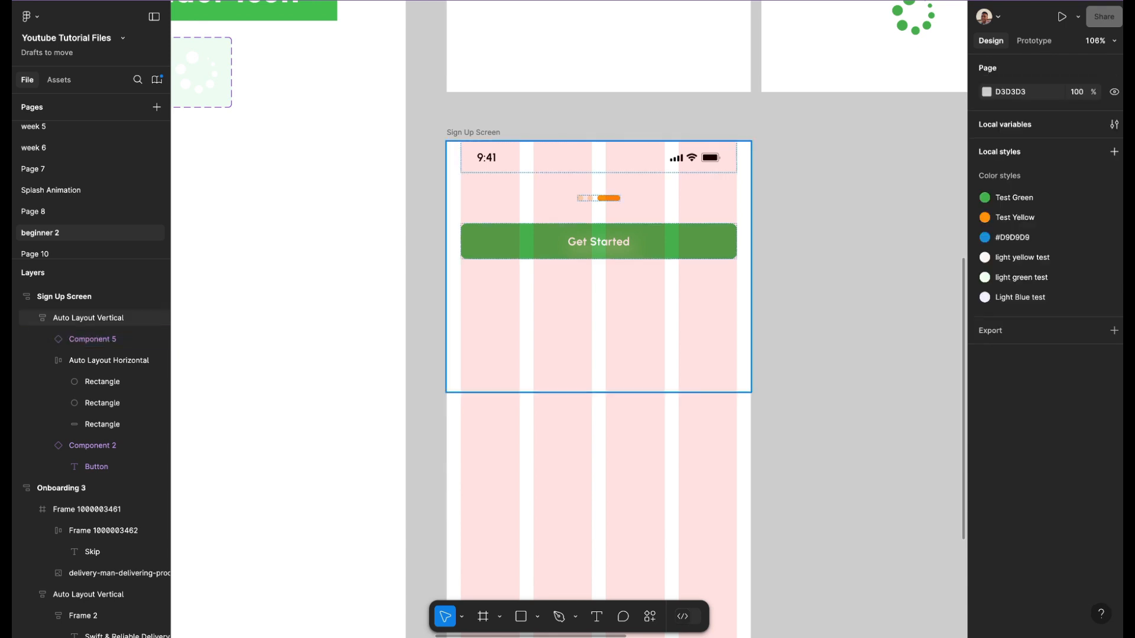
- Detach the status bar instance nested in the Sign Up Screen from its component
{"action": "double_click", "coordinate": [615, 157]}
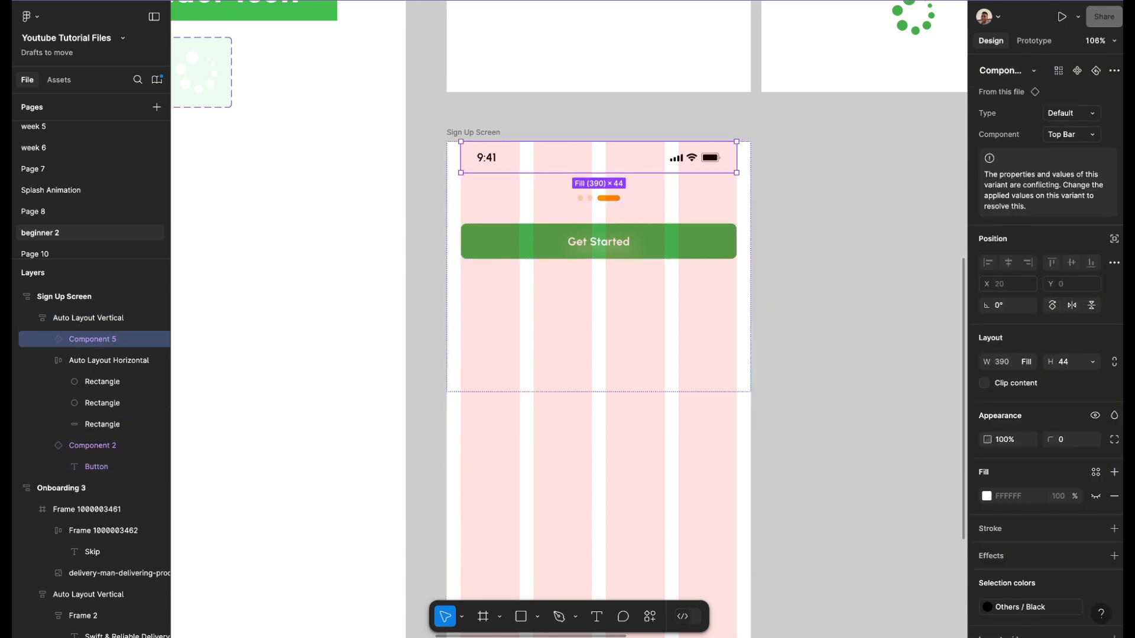
{"action": "double_click", "coordinate": [615, 158]}
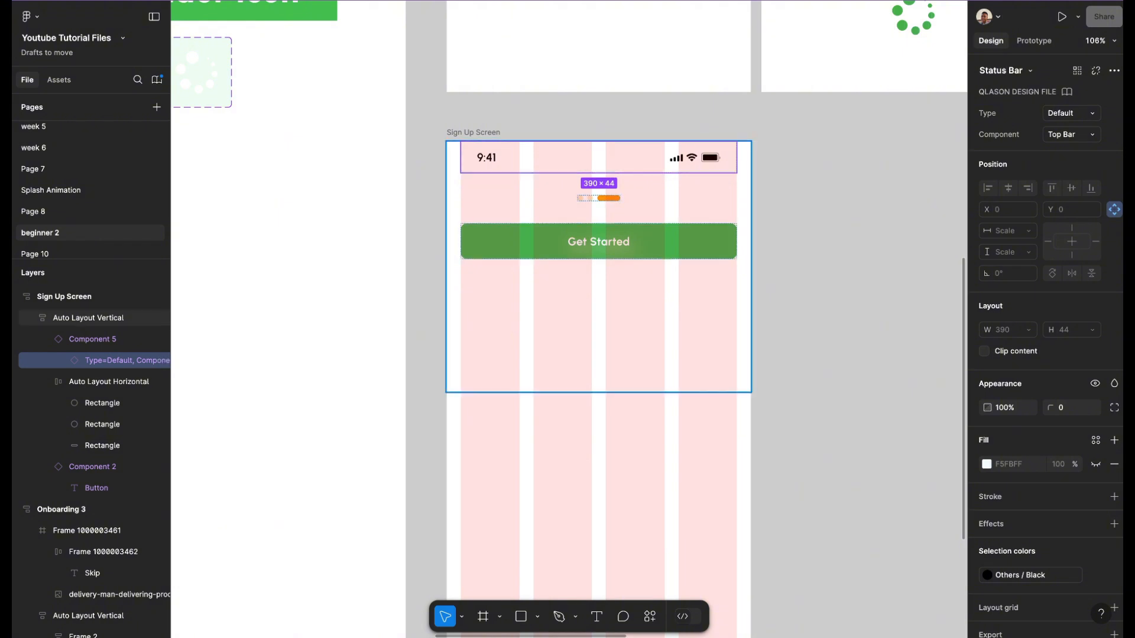
{"action": "left_click", "coordinate": [1114, 71]}
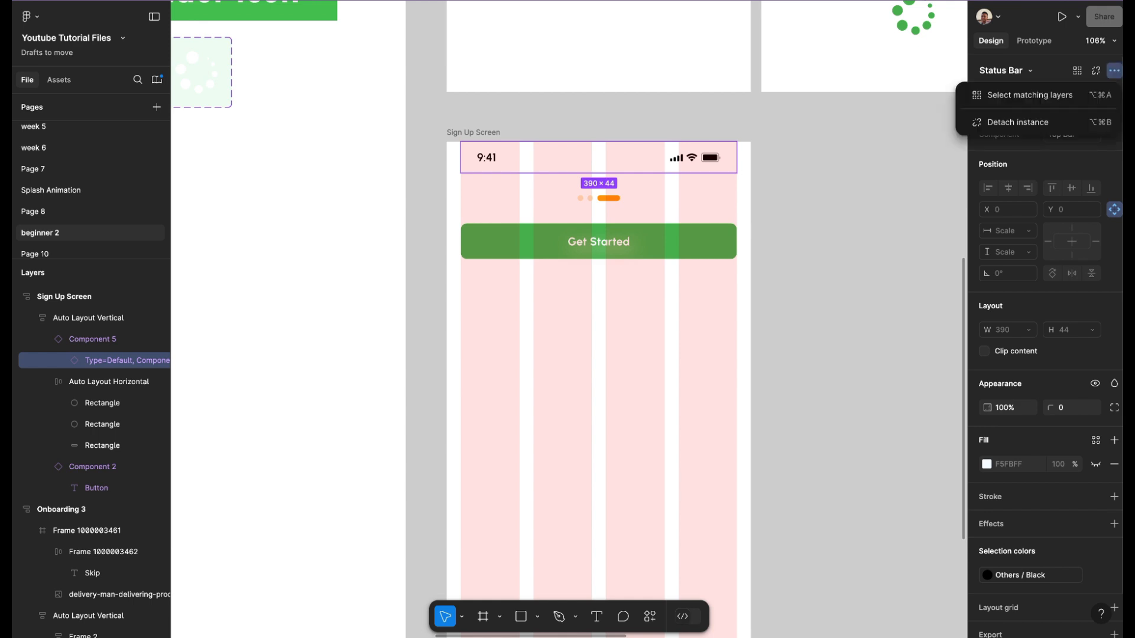
{"action": "left_click", "coordinate": [1044, 121]}
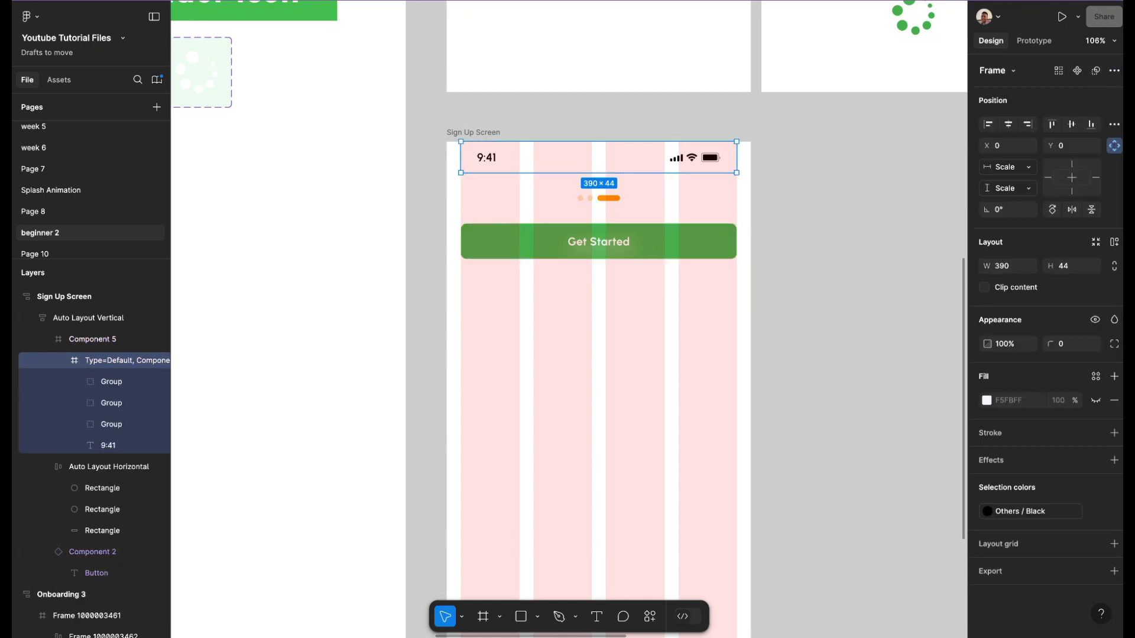
{"action": "key", "text": "Escape"}
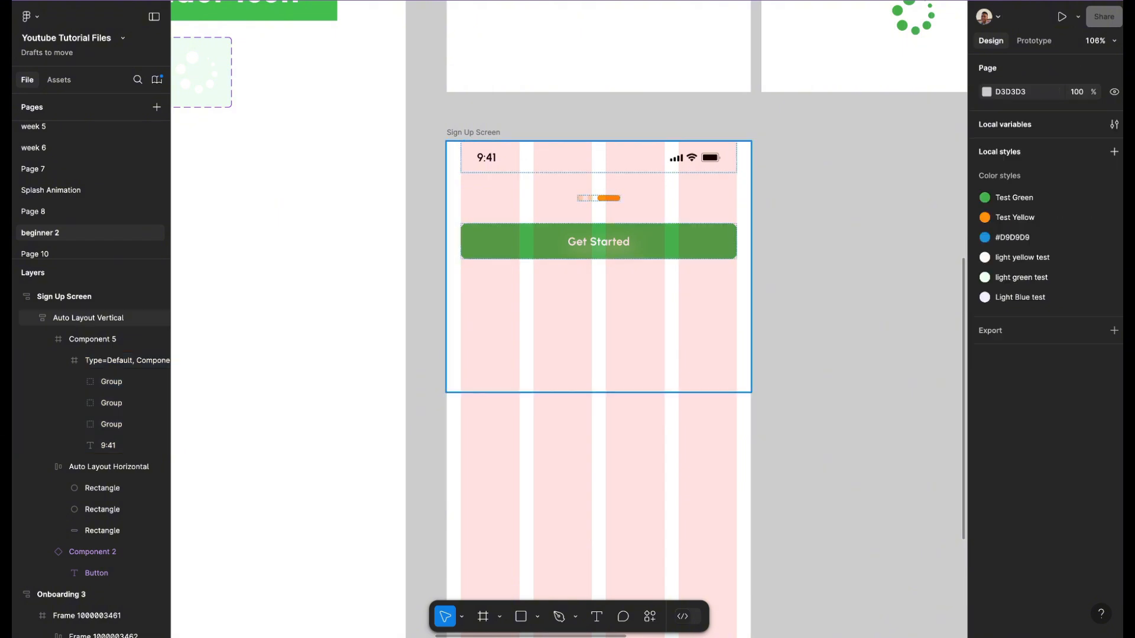
- Group the signal, Wi-Fi and battery icons in an auto layout and align it to the right edge of the status bar
{"action": "double_click", "coordinate": [599, 158]}
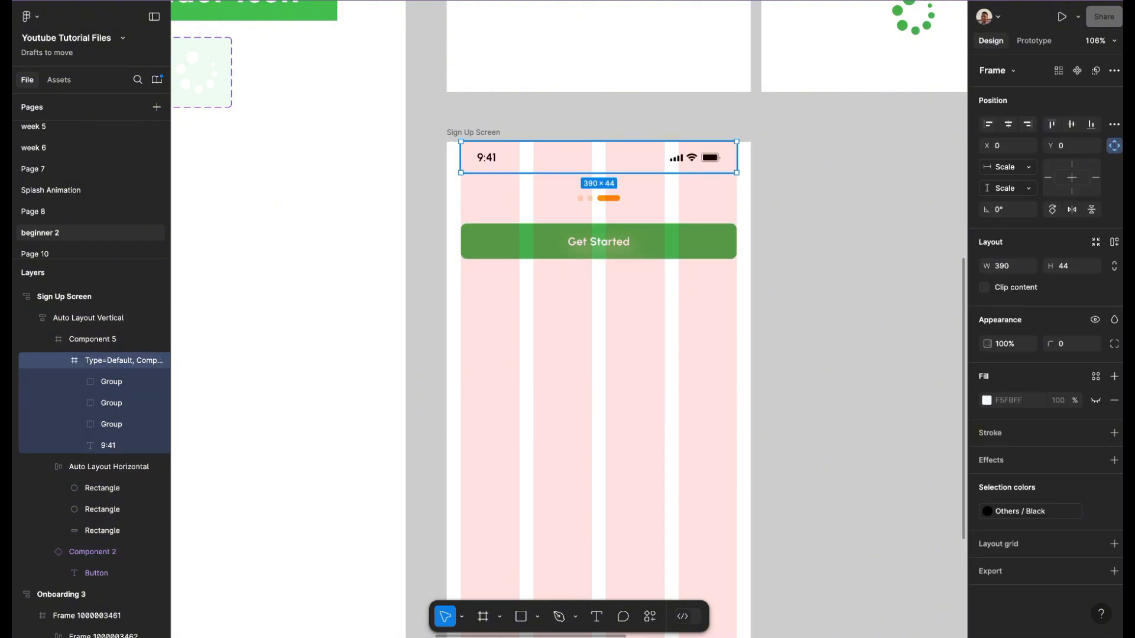
{"action": "left_click", "coordinate": [677, 158]}
{"action": "scroll", "coordinate": [706, 161], "scroll_direction": "up", "scroll_amount": 5}
{"action": "left_click", "coordinate": [710, 158], "text": "shift"}
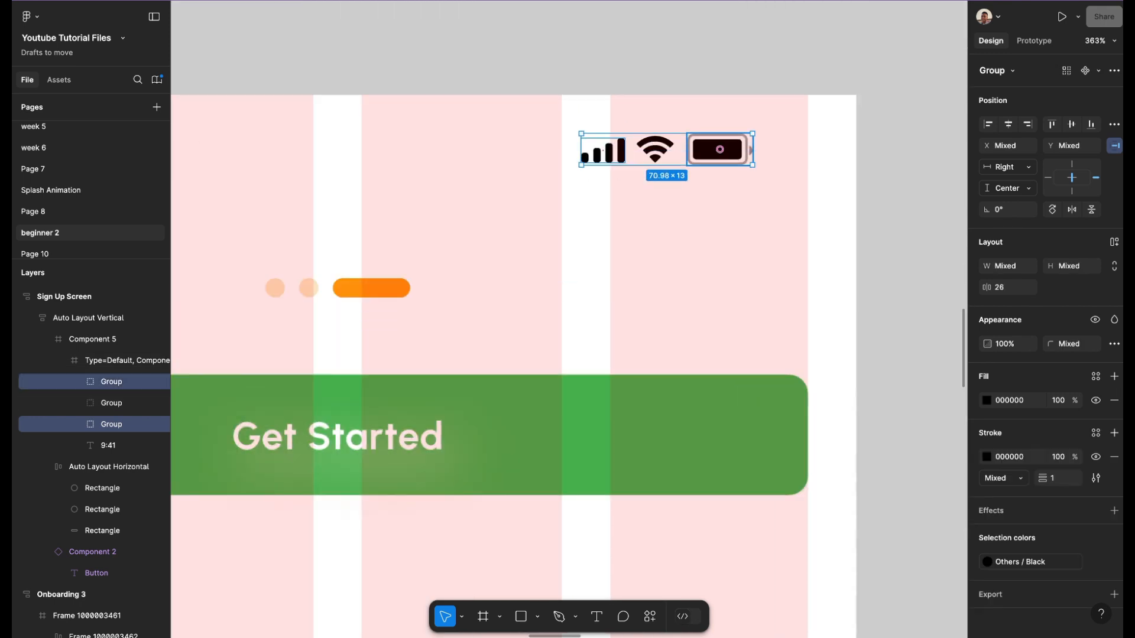
{"action": "left_click", "coordinate": [655, 150], "text": "shift"}
{"action": "key", "text": "shift+a"}
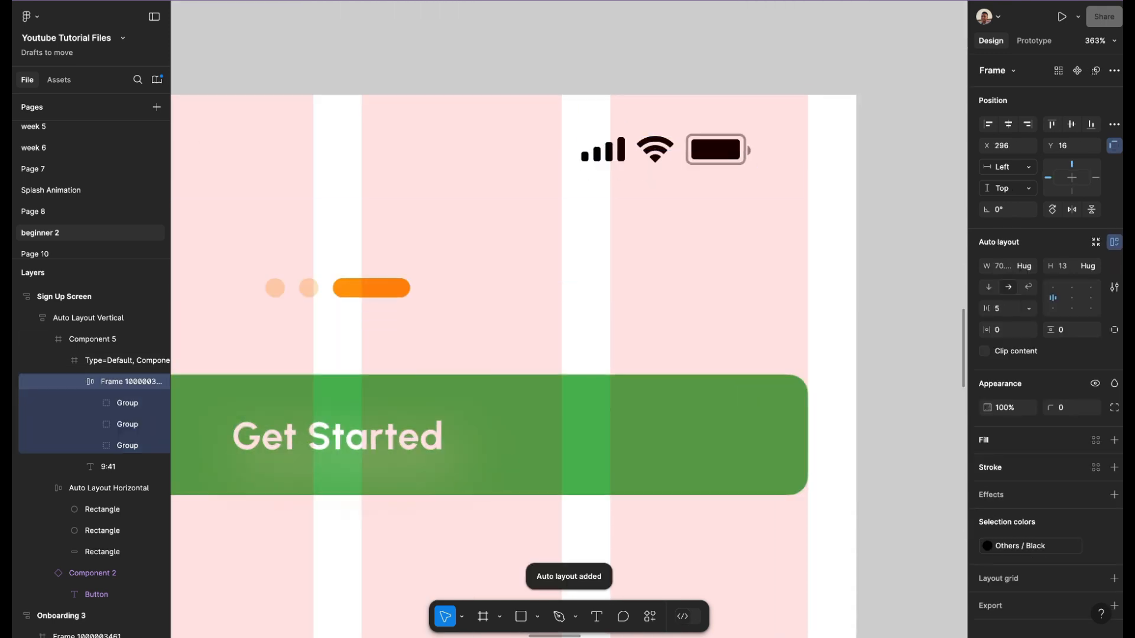
{"action": "left_click", "coordinate": [1028, 124]}
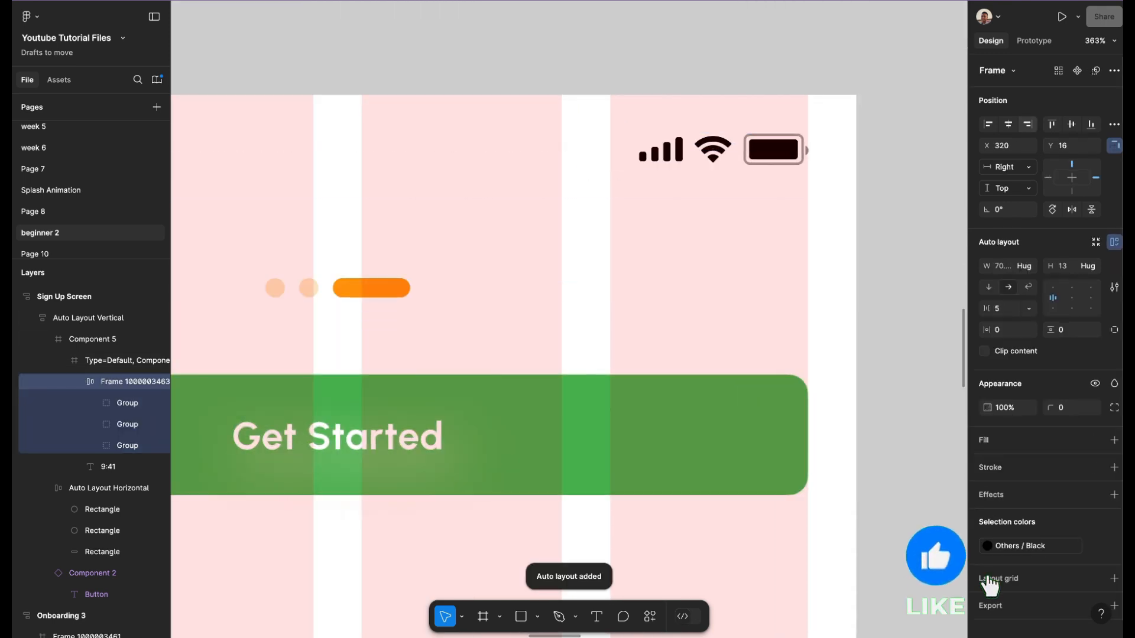
- Align the 9:41 time text to the left edge of the status bar
{"action": "scroll", "coordinate": [591, 172], "scroll_direction": "left", "scroll_amount": 5}
{"action": "double_click", "coordinate": [296, 147]}
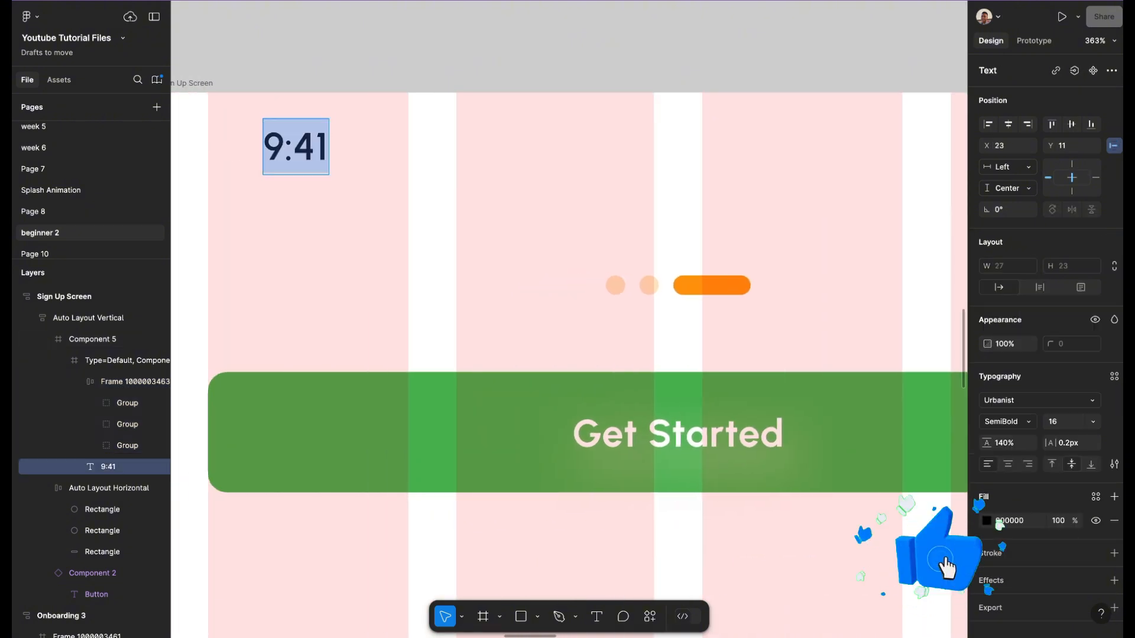
{"action": "key", "text": "Escape"}
{"action": "left_click", "coordinate": [988, 124]}
{"action": "scroll", "coordinate": [591, 146], "scroll_direction": "down", "scroll_amount": 5}
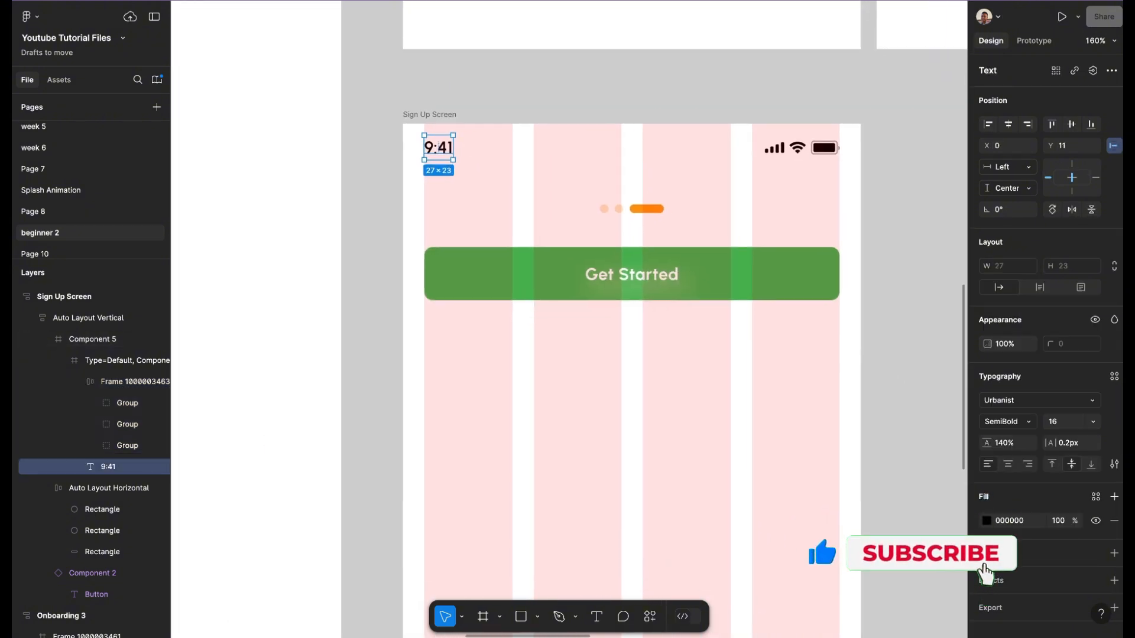
{"action": "key", "text": "Escape"}
- Inspect the status bar's alignment with the column grid and its place in the vertical auto layout
{"action": "double_click", "coordinate": [614, 142]}
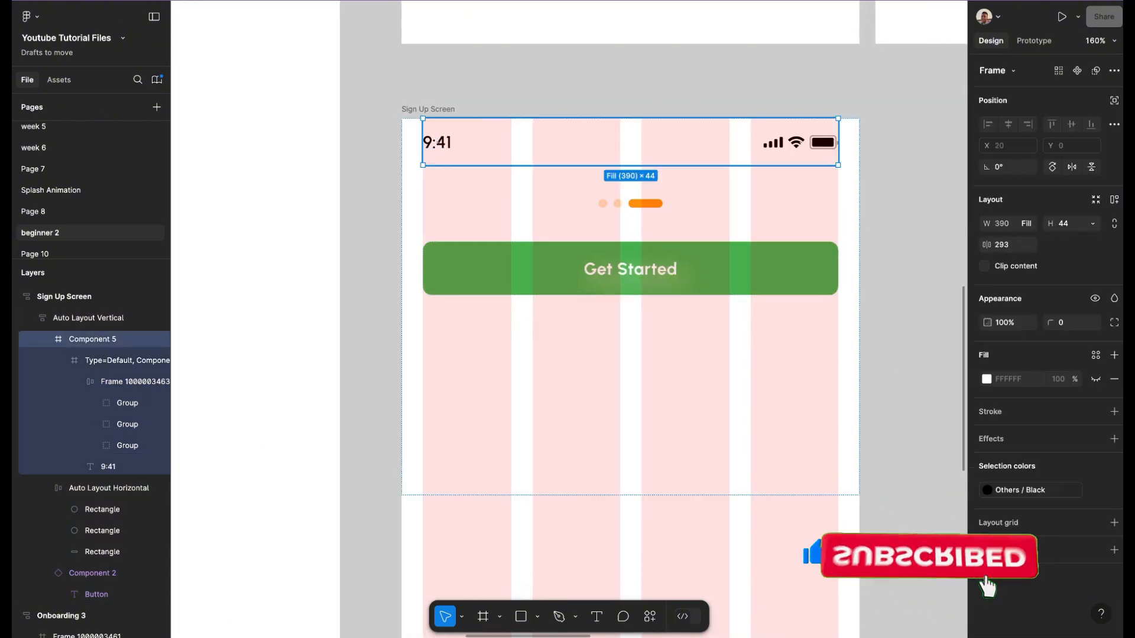
{"action": "key", "text": "Escape"}
{"action": "scroll", "coordinate": [615, 142], "scroll_direction": "down", "scroll_amount": 1}
{"action": "scroll", "coordinate": [620, 355], "scroll_direction": "down", "scroll_amount": 1}
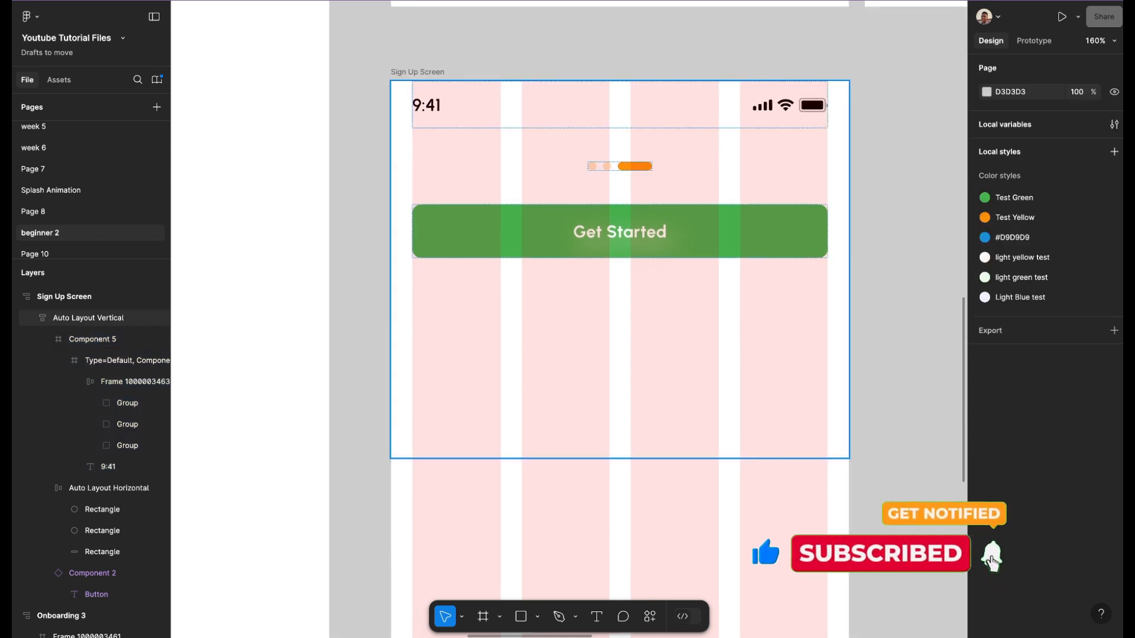
{"action": "left_click", "coordinate": [620, 355]}
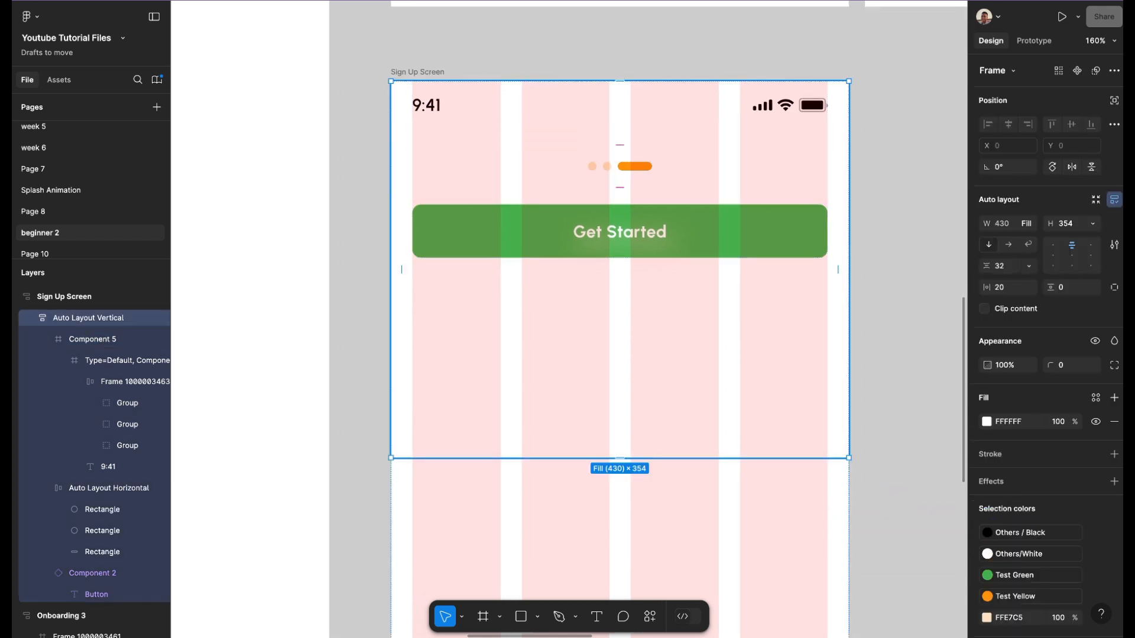
{"action": "double_click", "coordinate": [617, 108]}
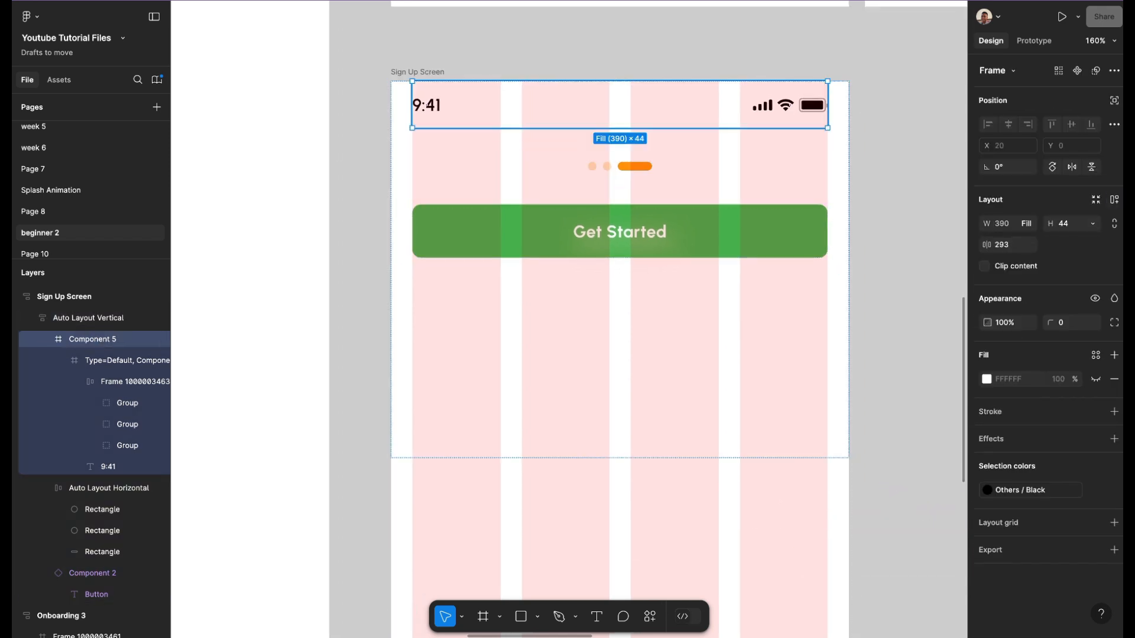
{"action": "scroll", "coordinate": [591, 178], "scroll_direction": "down", "scroll_amount": 3}
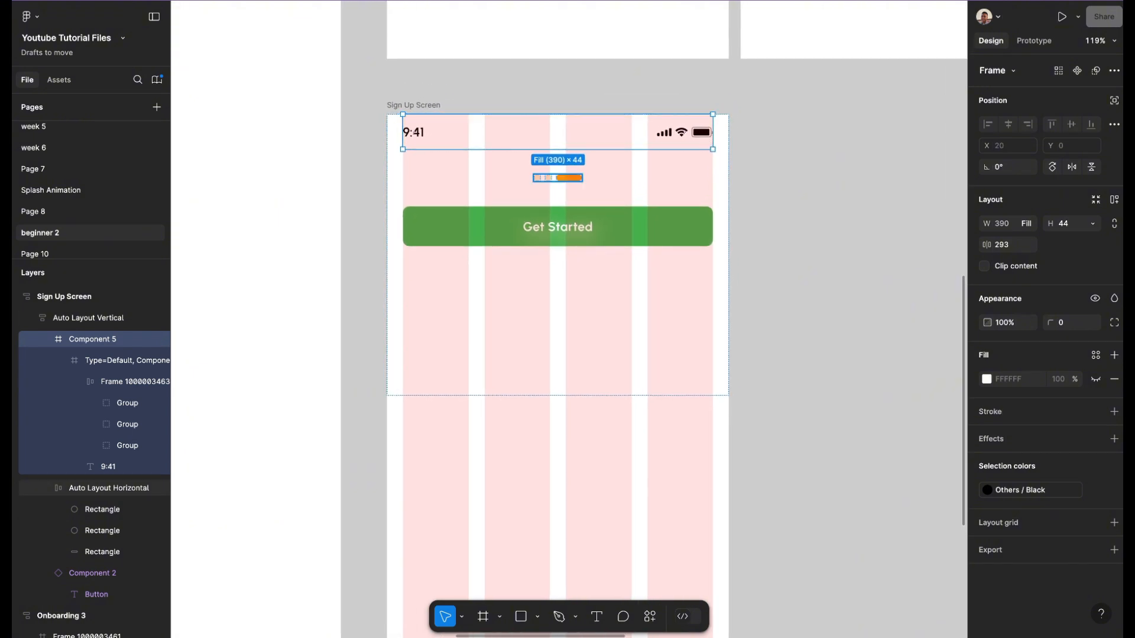
{"action": "scroll", "coordinate": [591, 196], "scroll_direction": "left", "scroll_amount": 2}
{"action": "scroll", "coordinate": [650, 207], "scroll_direction": "down", "scroll_amount": 2}
{"action": "left_click", "coordinate": [857, 266]}
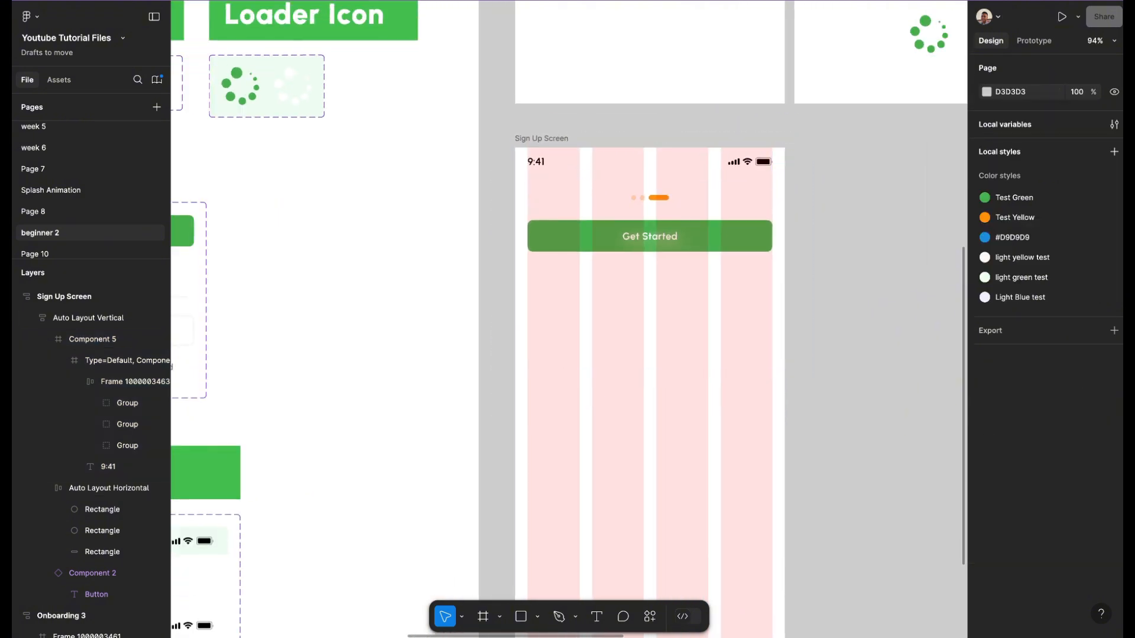
- Copy the NEXXBuy logo from the splash screen above into the Sign Up Screen's vertical auto layout, directly below the status bar
{"action": "scroll", "coordinate": [650, 295], "scroll_direction": "down", "scroll_amount": 2}
{"action": "scroll", "coordinate": [565, 192], "scroll_direction": "down", "scroll_amount": 3}
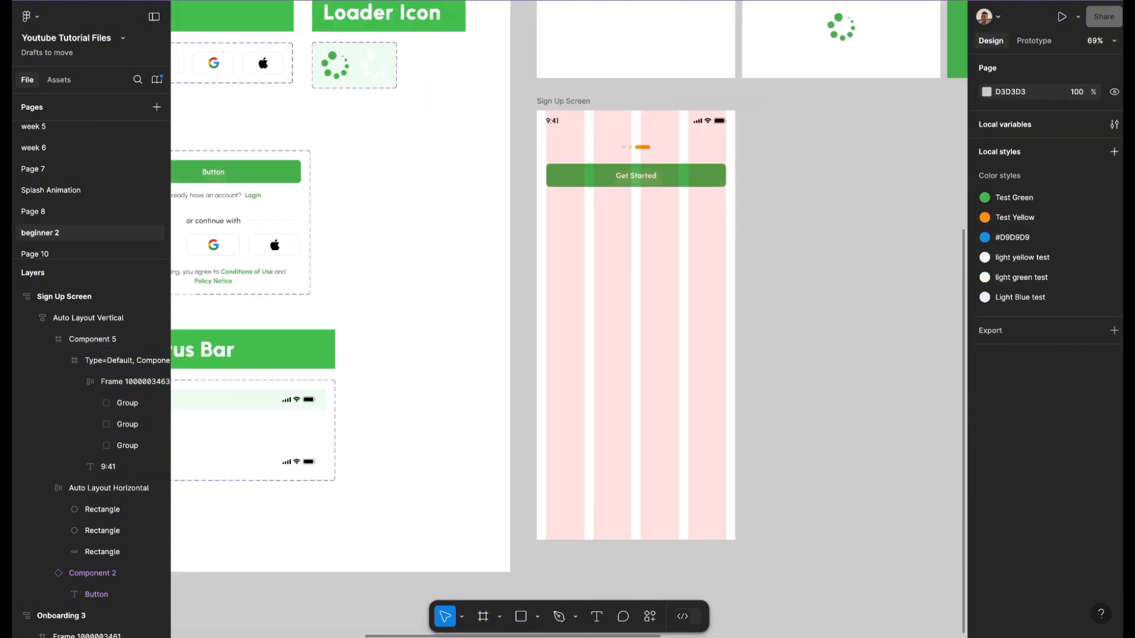
{"action": "scroll", "coordinate": [567, 296], "scroll_direction": "left", "scroll_amount": 3}
{"action": "scroll", "coordinate": [568, 296], "scroll_direction": "down", "scroll_amount": 1}
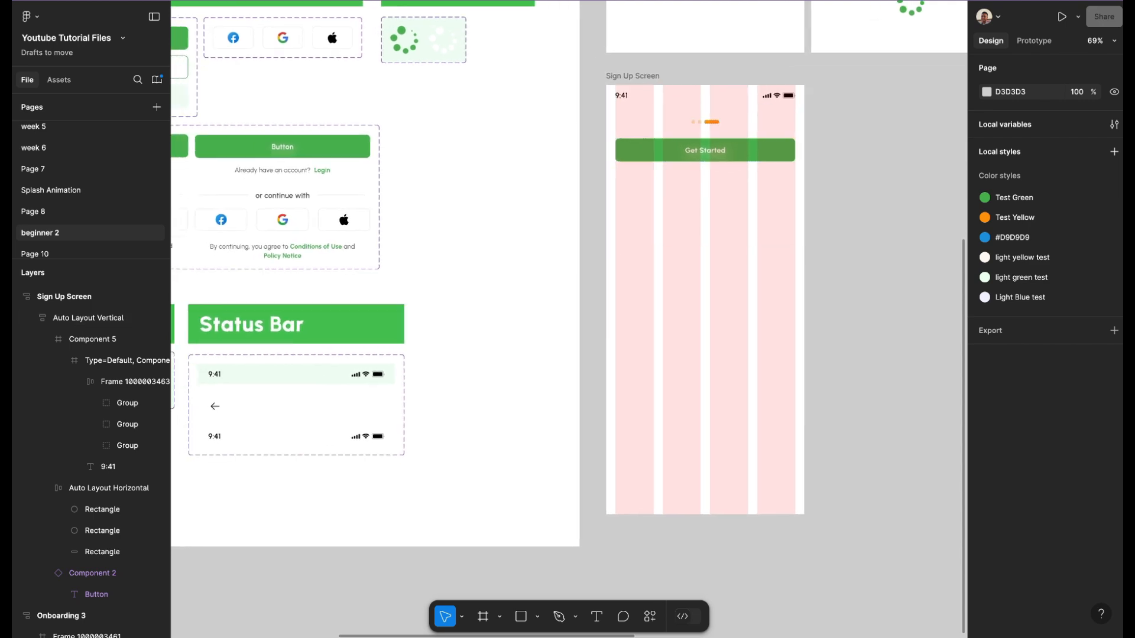
{"action": "scroll", "coordinate": [568, 295], "scroll_direction": "left", "scroll_amount": 6}
{"action": "scroll", "coordinate": [567, 296], "scroll_direction": "down", "scroll_amount": 1}
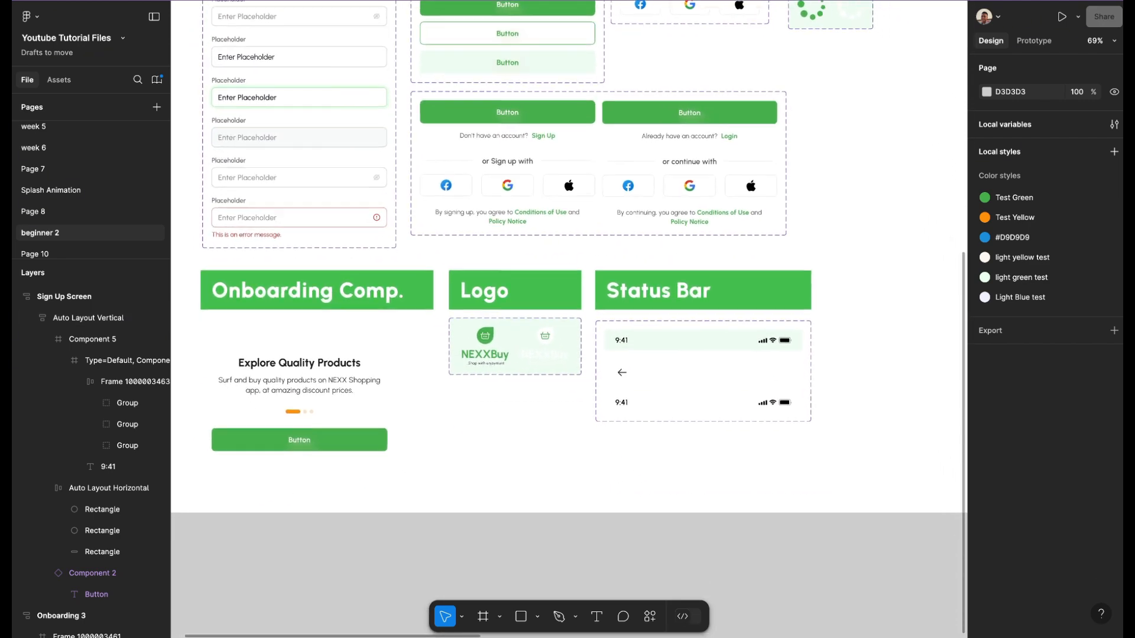
{"action": "scroll", "coordinate": [568, 295], "scroll_direction": "right", "scroll_amount": 8}
{"action": "scroll", "coordinate": [568, 295], "scroll_direction": "up", "scroll_amount": 5}
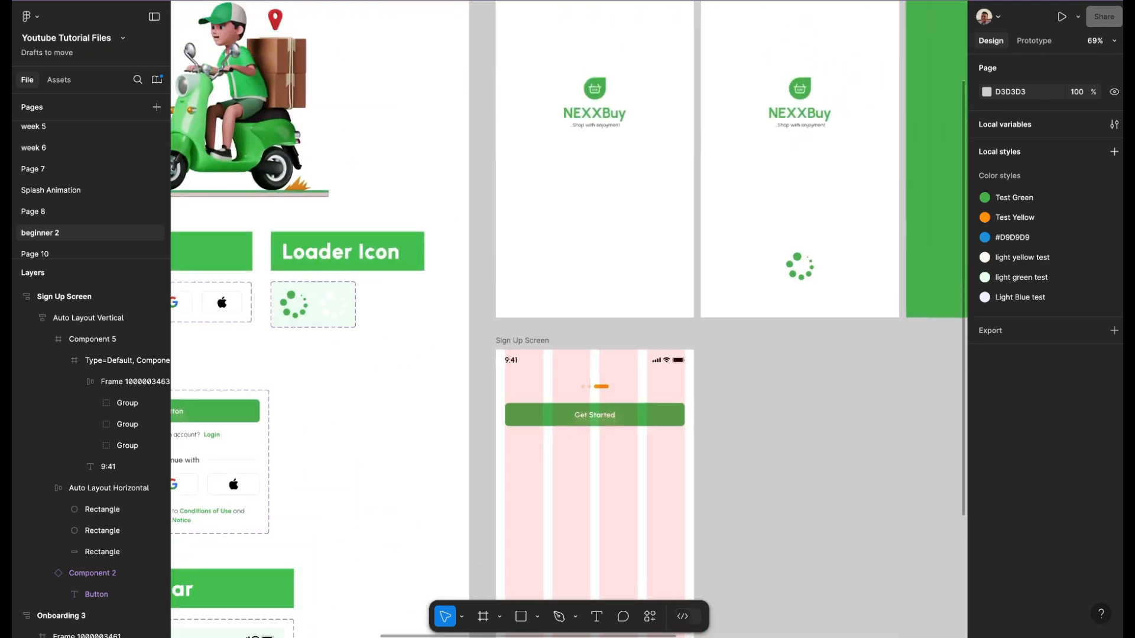
{"action": "scroll", "coordinate": [567, 296], "scroll_direction": "up", "scroll_amount": 2}
{"action": "scroll", "coordinate": [567, 295], "scroll_direction": "down", "scroll_amount": 4}
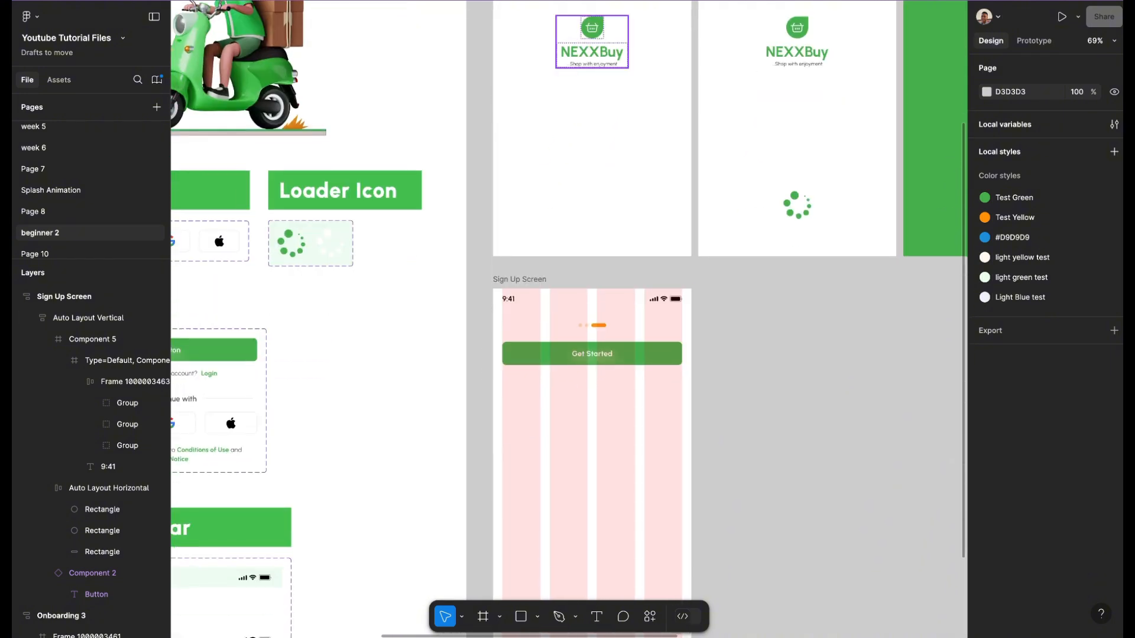
{"action": "left_click", "coordinate": [592, 44]}
{"action": "left_click", "coordinate": [592, 482]}
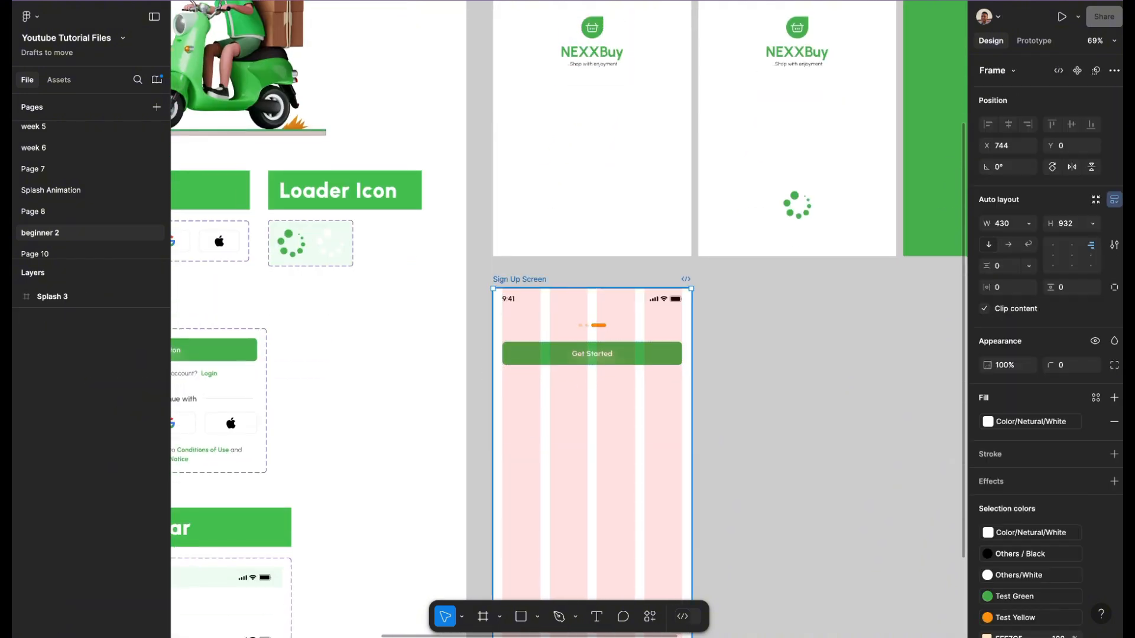
{"action": "left_click", "coordinate": [593, 413]}
{"action": "key", "text": "ctrl+v"}
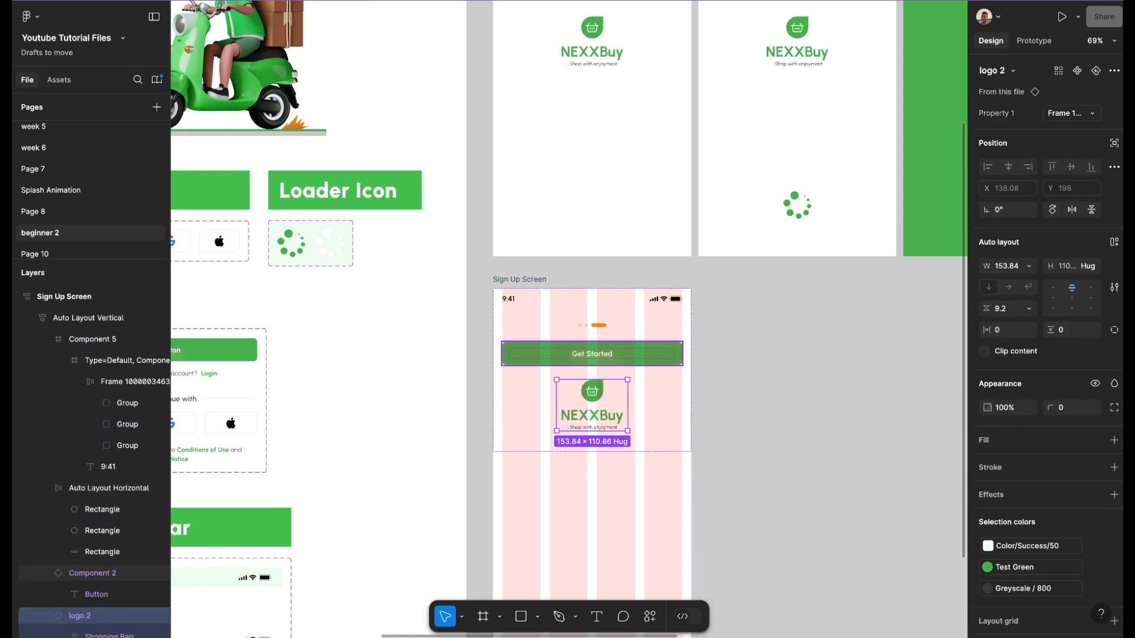
{"action": "key", "text": "Up"}
{"action": "key", "text": "Up"}
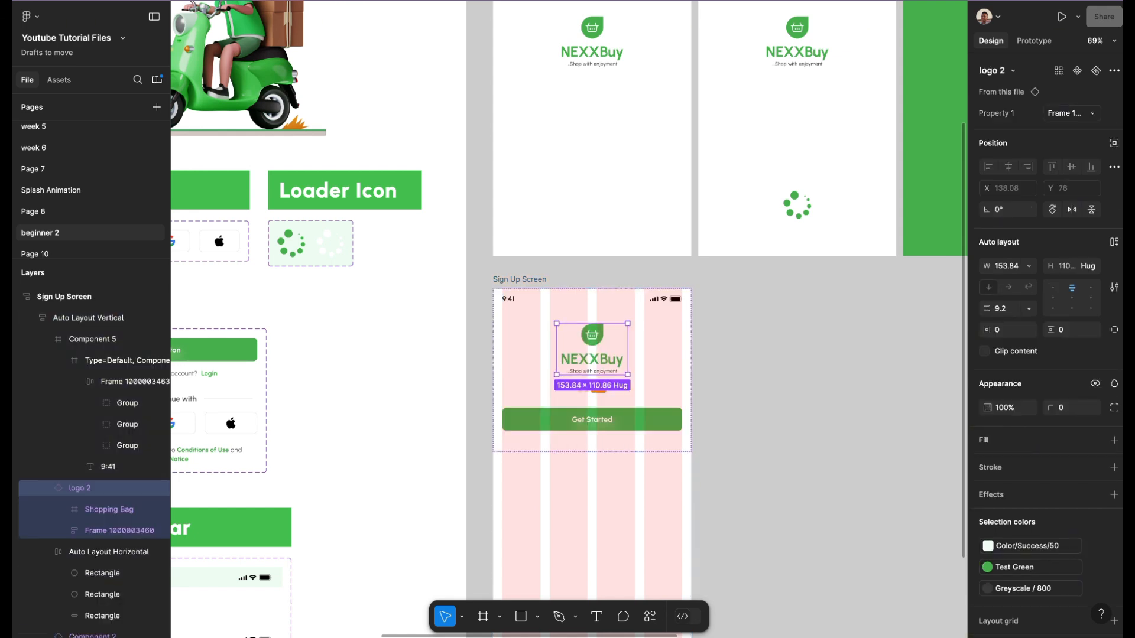
{"action": "scroll", "coordinate": [682, 470], "scroll_direction": "up", "scroll_amount": 3}
{"action": "scroll", "coordinate": [561, 351], "scroll_direction": "up", "scroll_amount": 5}
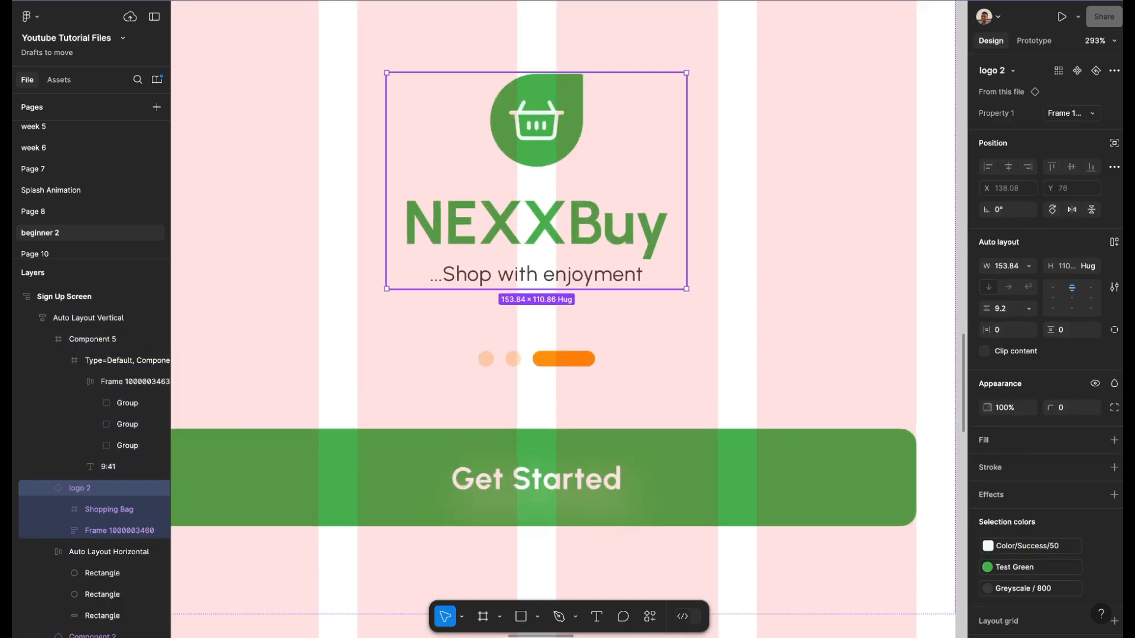
{"action": "scroll", "coordinate": [547, 132], "scroll_direction": "down", "scroll_amount": 5}
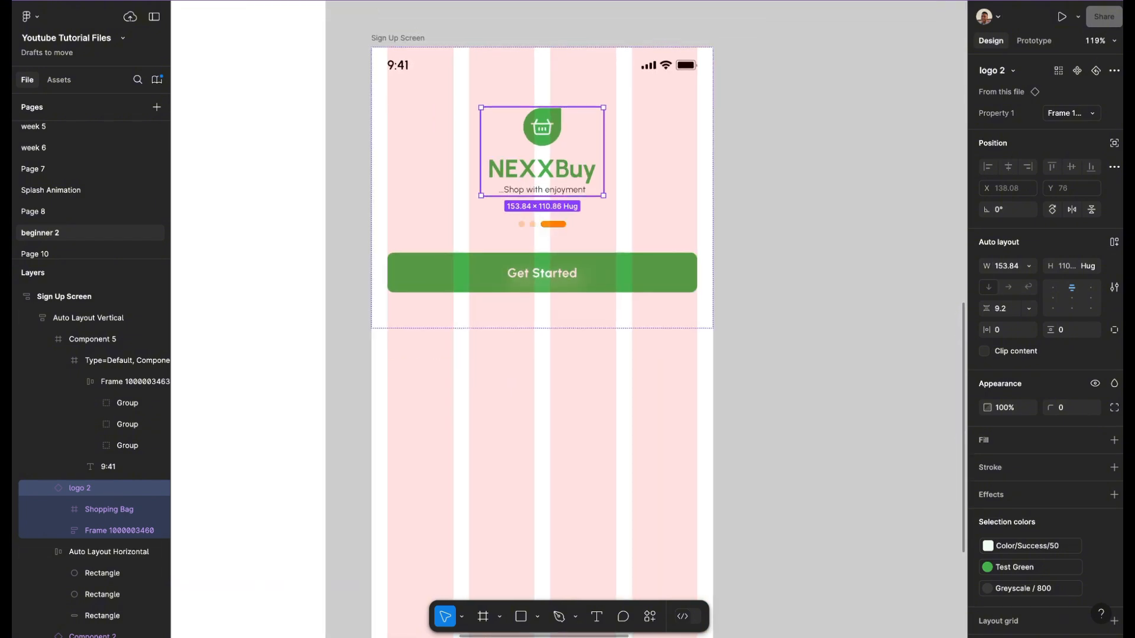
- Copy the "Explore Quality Products" heading from Onboarding 1 into the Sign Up Screen's vertical auto layout, directly below the logo
{"action": "scroll", "coordinate": [778, 218], "scroll_direction": "down", "scroll_amount": 3}
{"action": "scroll", "coordinate": [557, 196], "scroll_direction": "up", "scroll_amount": 2}
{"action": "scroll", "coordinate": [558, 197], "scroll_direction": "down", "scroll_amount": 3}
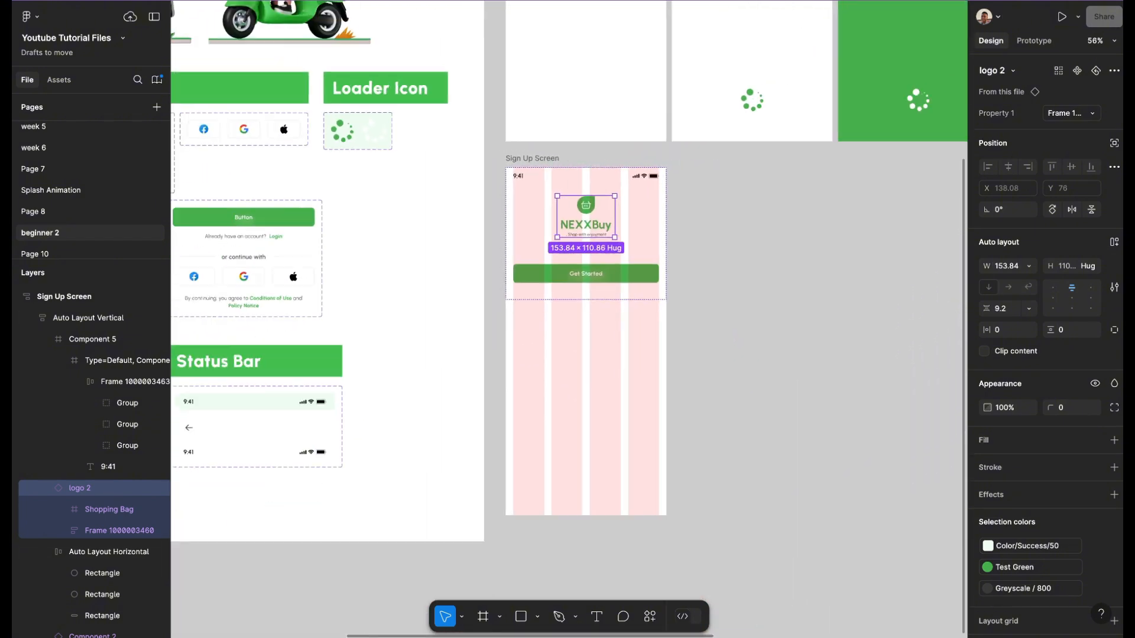
{"action": "scroll", "coordinate": [558, 196], "scroll_direction": "up", "scroll_amount": 3}
{"action": "scroll", "coordinate": [342, 260], "scroll_direction": "down", "scroll_amount": 3}
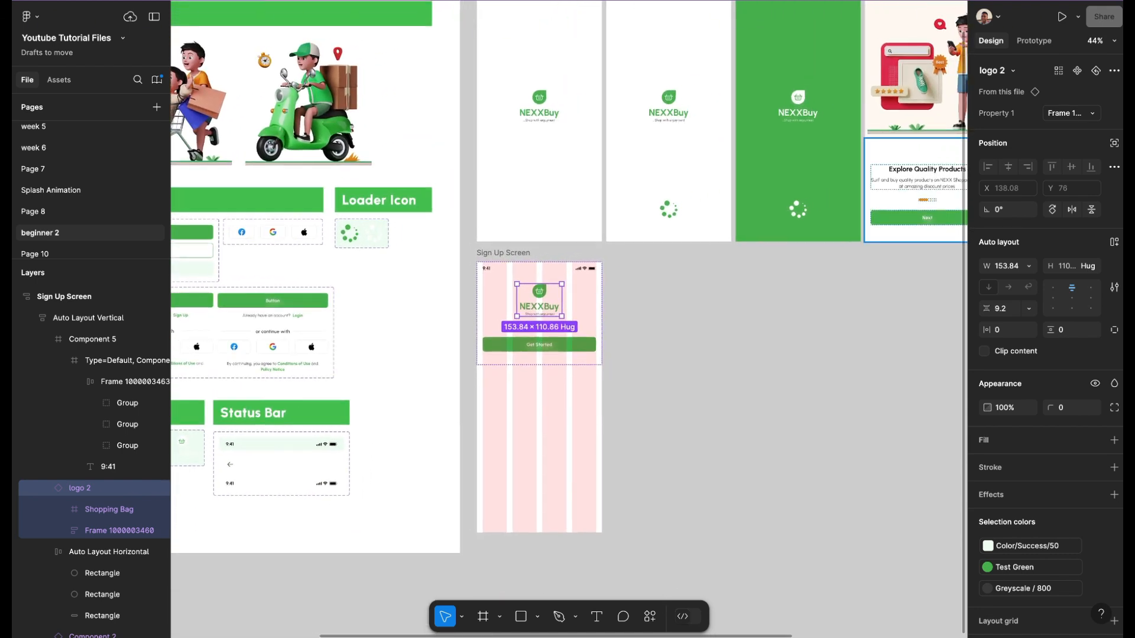
{"action": "left_click", "coordinate": [926, 170]}
{"action": "double_click", "coordinate": [927, 169]}
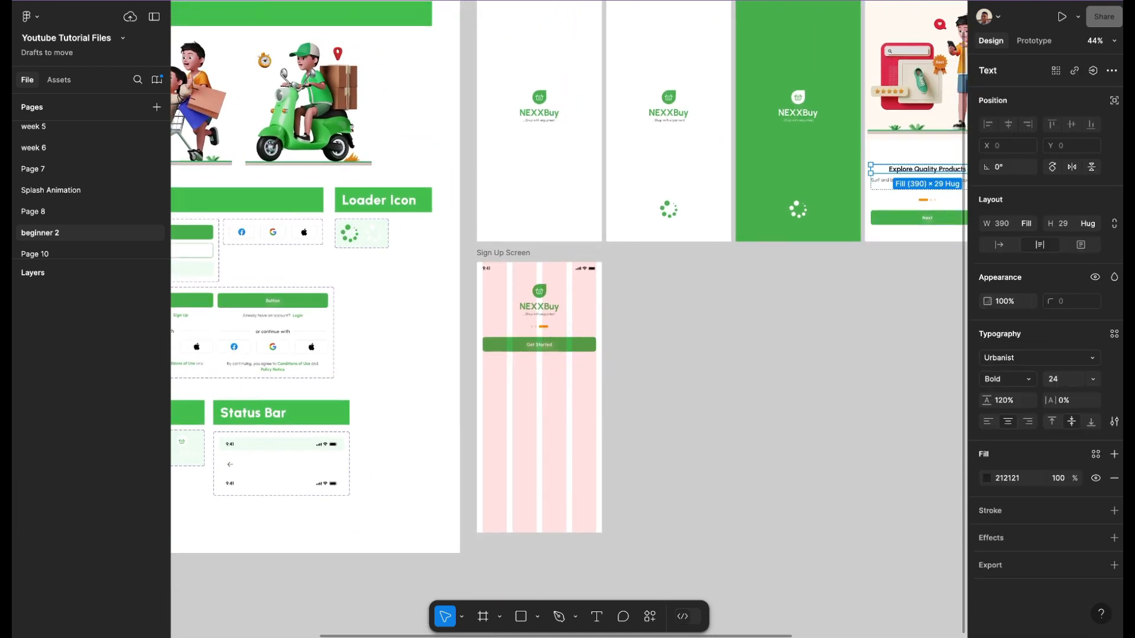
{"action": "scroll", "coordinate": [527, 301], "scroll_direction": "up", "scroll_amount": 5}
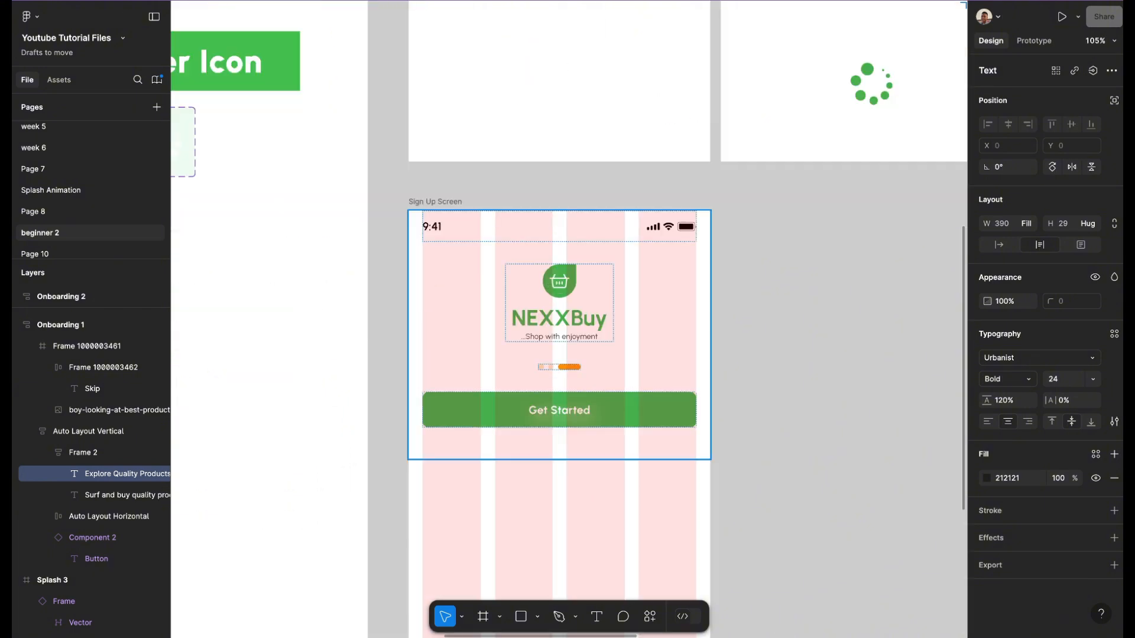
{"action": "left_click", "coordinate": [559, 409]}
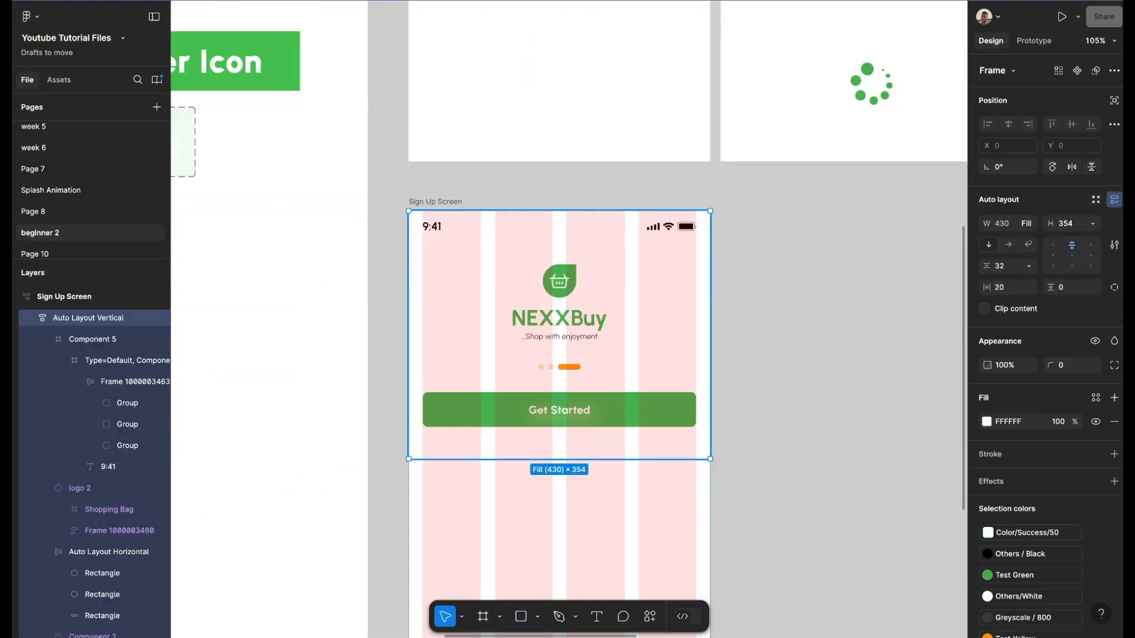
{"action": "key", "text": "ctrl+v"}
{"action": "key", "text": "Up"}
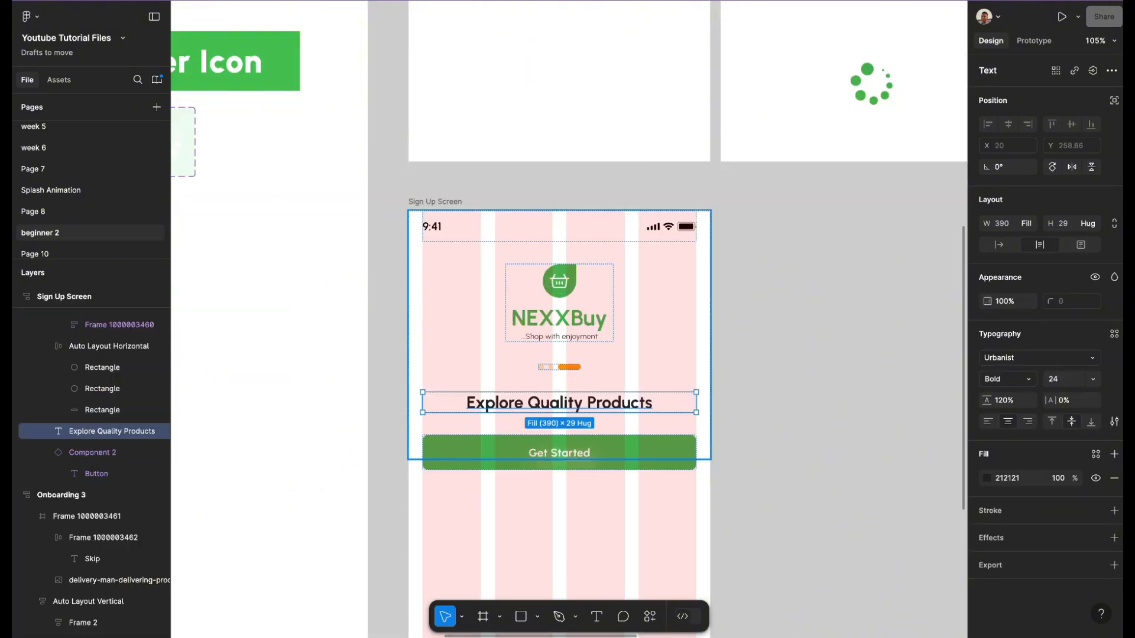
{"action": "key", "text": "Up"}
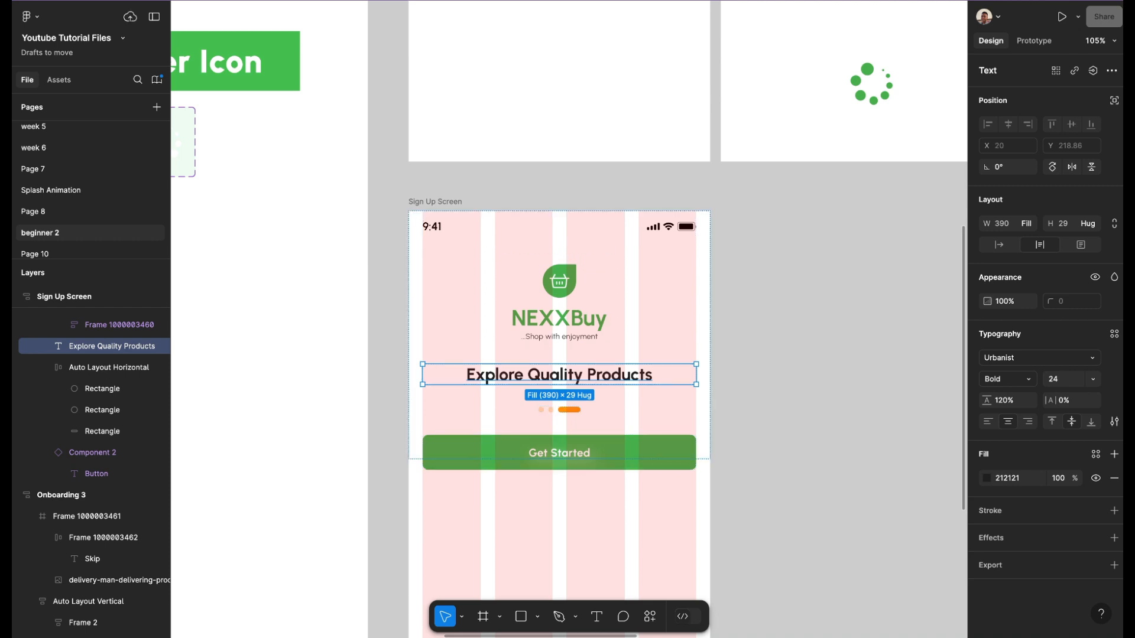
- Replace the heading text below the logo with "Sign up on NexxBuy"
{"action": "key", "text": "Return"}
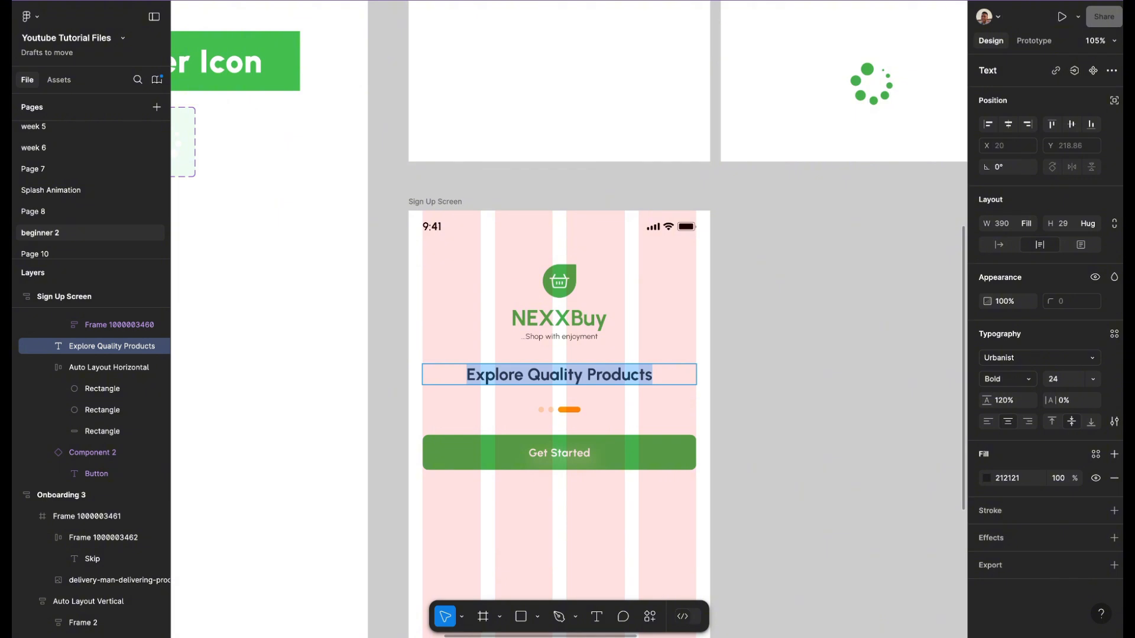
{"action": "type", "text": "s"}
{"action": "key", "text": "BackSpace"}
{"action": "type", "text": "S"}
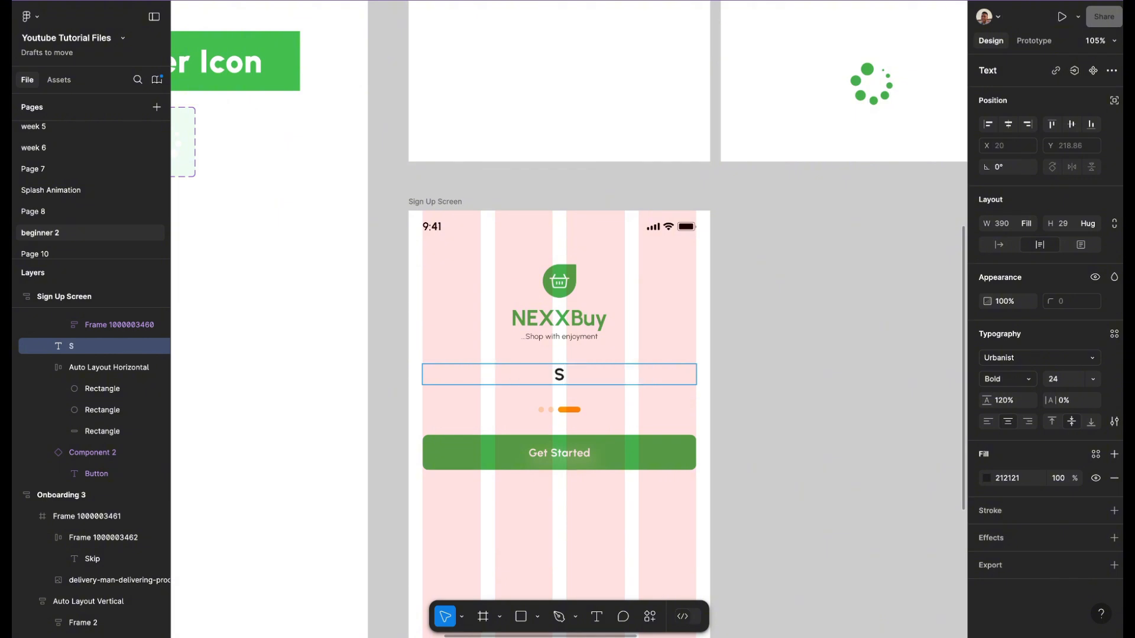
{"action": "key", "text": "BackSpace"}
{"action": "type", "text": "Sign up on M"}
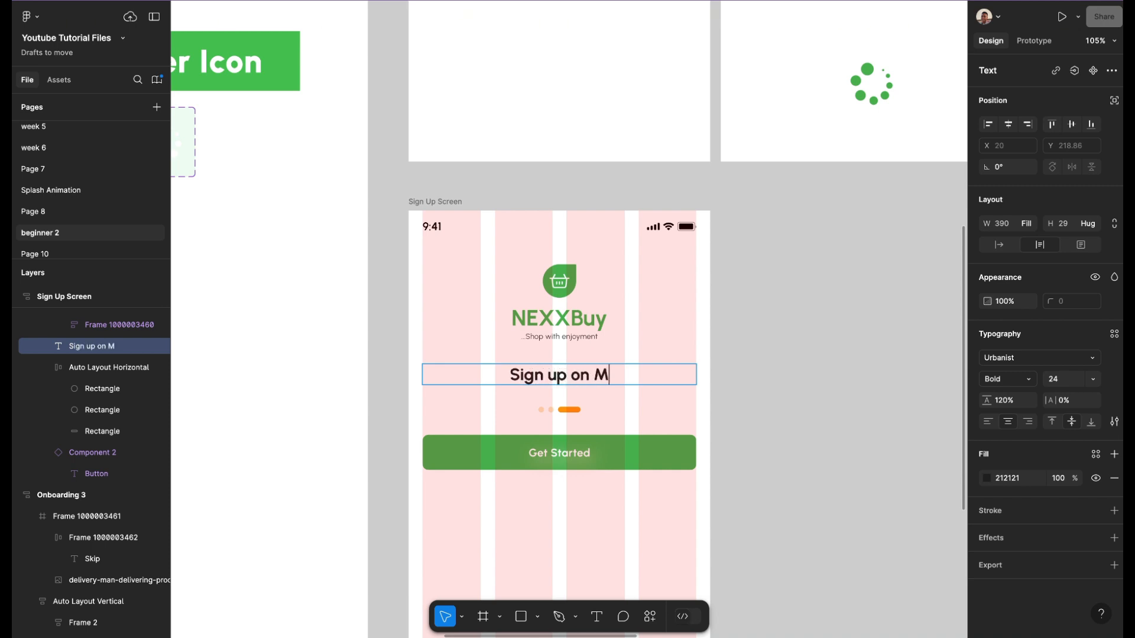
{"action": "key", "text": "BackSpace"}
{"action": "type", "text": "Nex"}
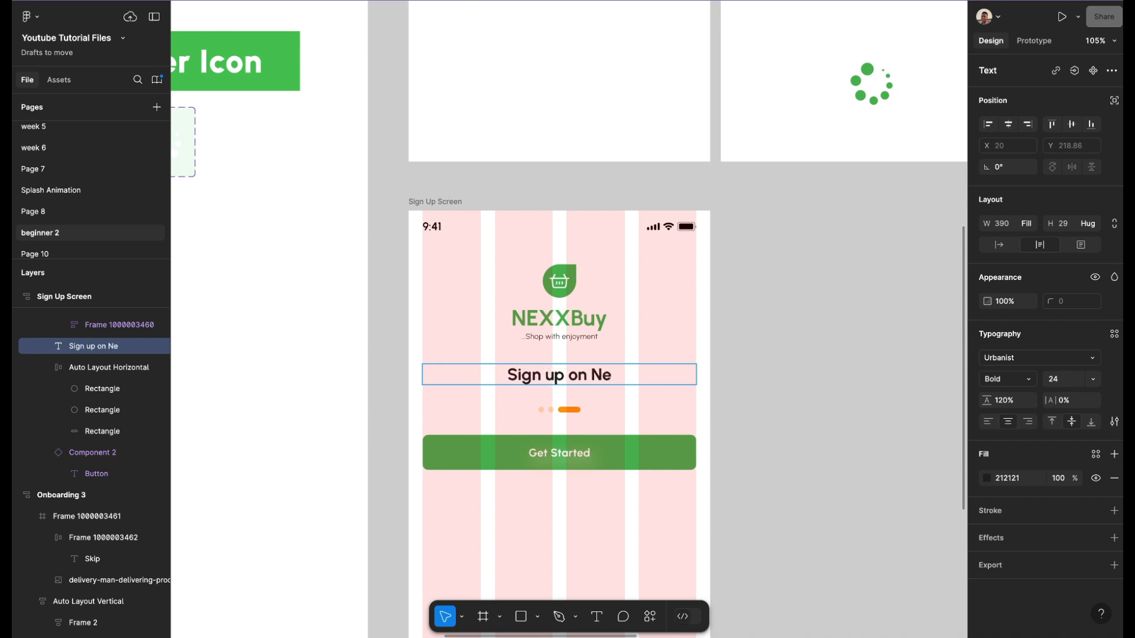
{"action": "key", "text": "BackSpace"}
{"action": "key", "text": "BackSpace"}
{"action": "type", "text": "Exx"}
{"action": "key", "text": "BackSpace"}
{"action": "key", "text": "BackSpace"}
{"action": "key", "text": "BackSpace"}
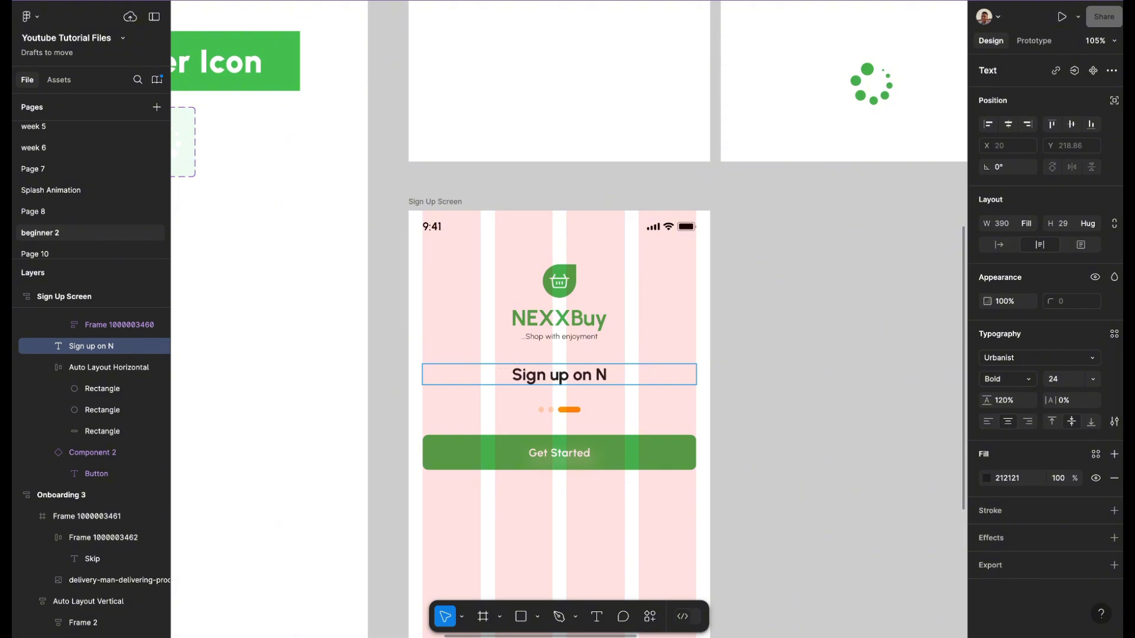
{"action": "type", "text": "exxB"}
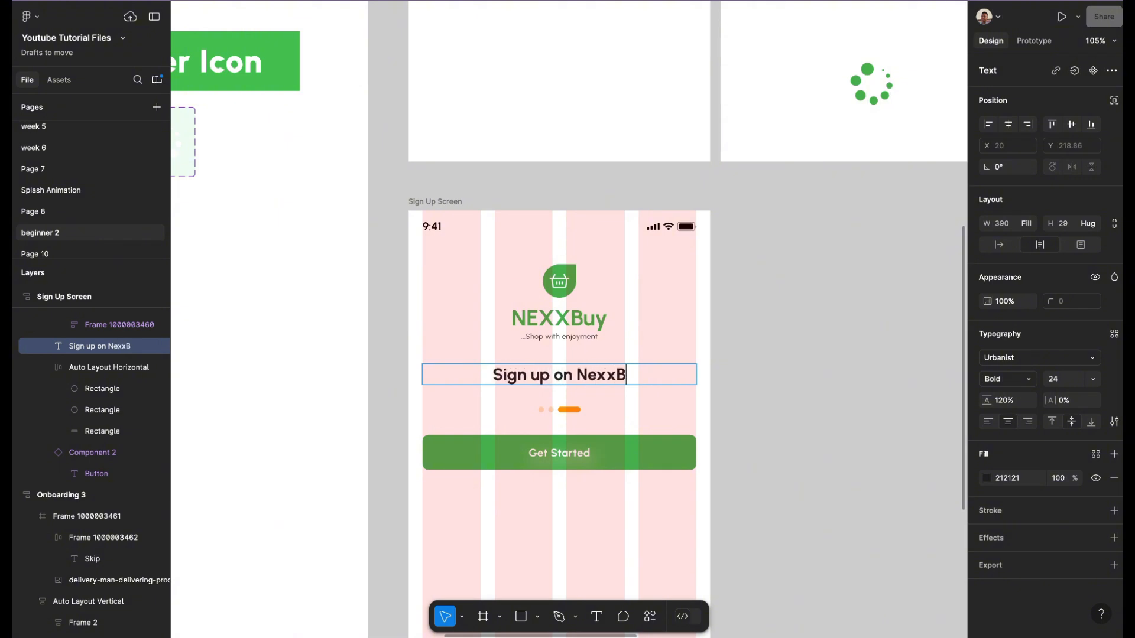
{"action": "type", "text": "uy"}
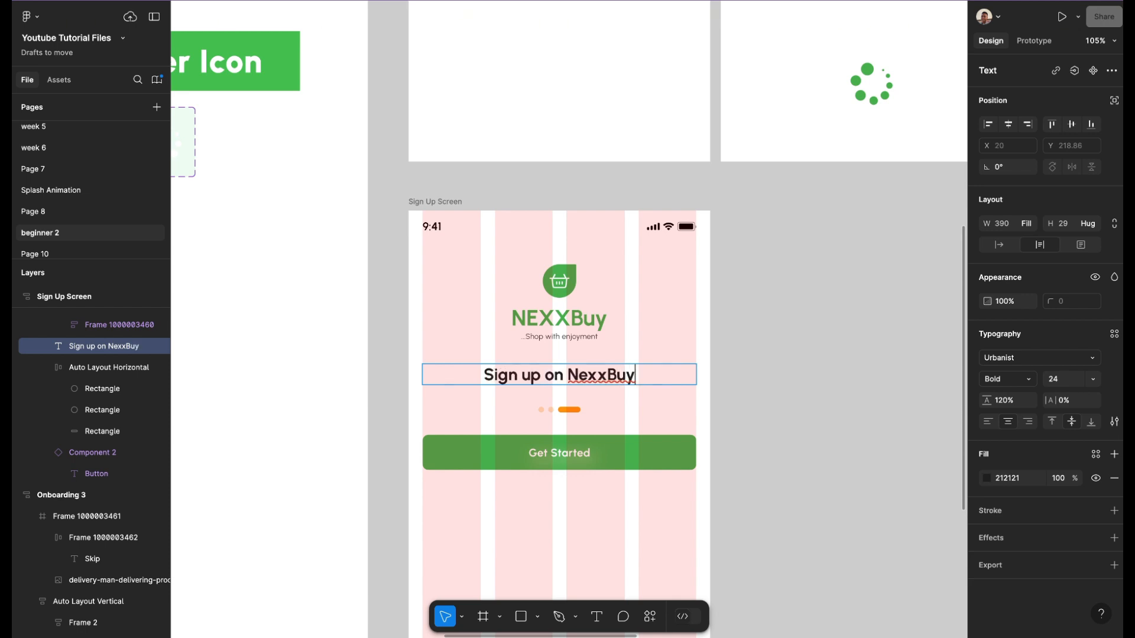
{"action": "key", "text": "Escape"}
- Copy the "Surf and buy quality products" description from Onboarding 1 into the Sign Up Screen's auto layout, directly below the heading
{"action": "scroll", "coordinate": [468, 410], "scroll_direction": "down", "scroll_amount": 4}
{"action": "scroll", "coordinate": [569, 319], "scroll_direction": "right", "scroll_amount": 8}
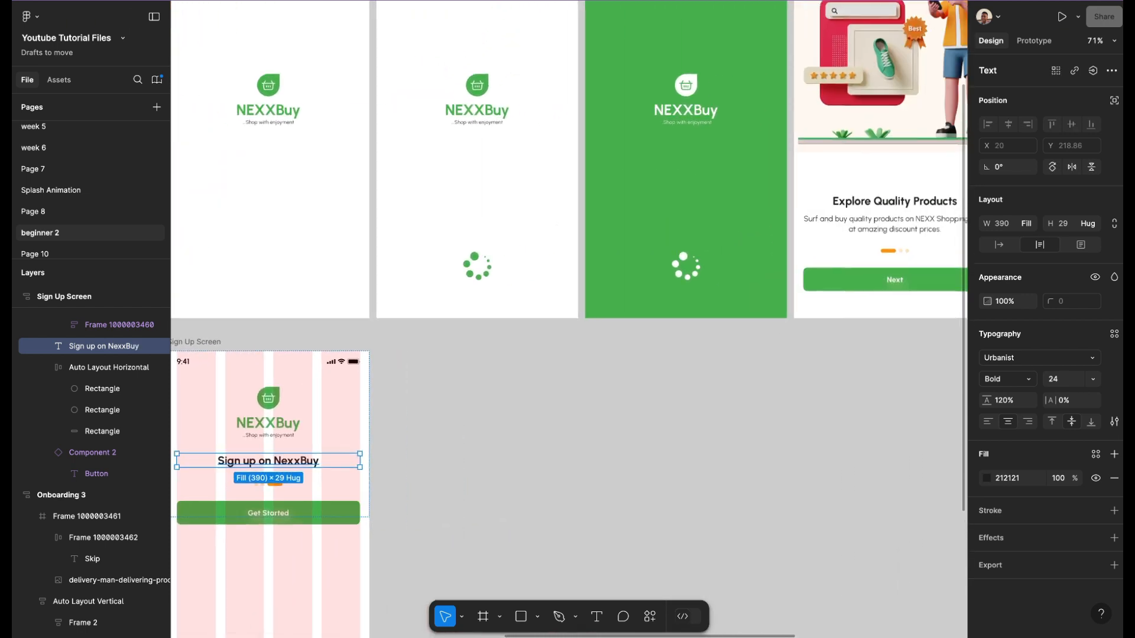
{"action": "double_click", "coordinate": [862, 214]}
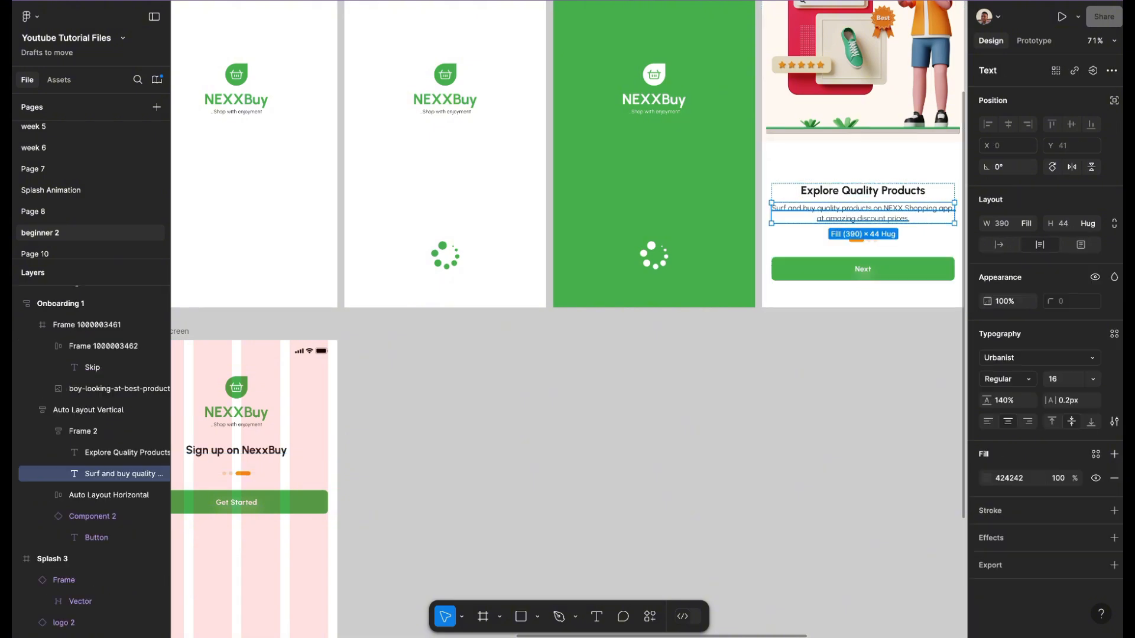
{"action": "scroll", "coordinate": [569, 319], "scroll_direction": "left", "scroll_amount": 9}
{"action": "scroll", "coordinate": [569, 319], "scroll_direction": "right", "scroll_amount": 3}
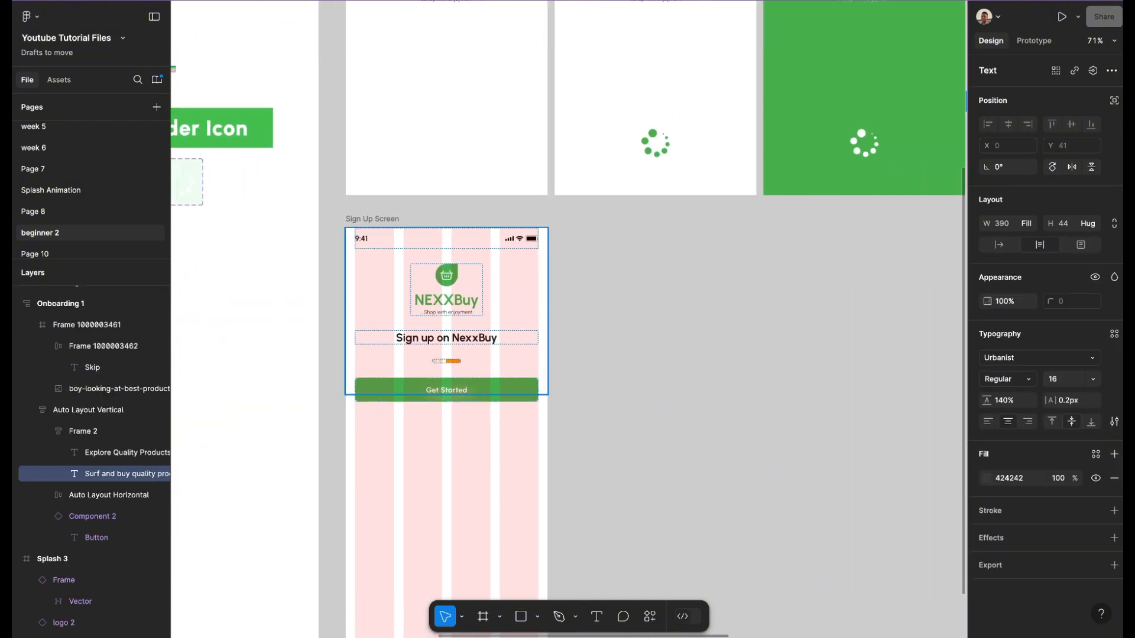
{"action": "double_click", "coordinate": [446, 338]}
{"action": "left_click", "coordinate": [446, 352]}
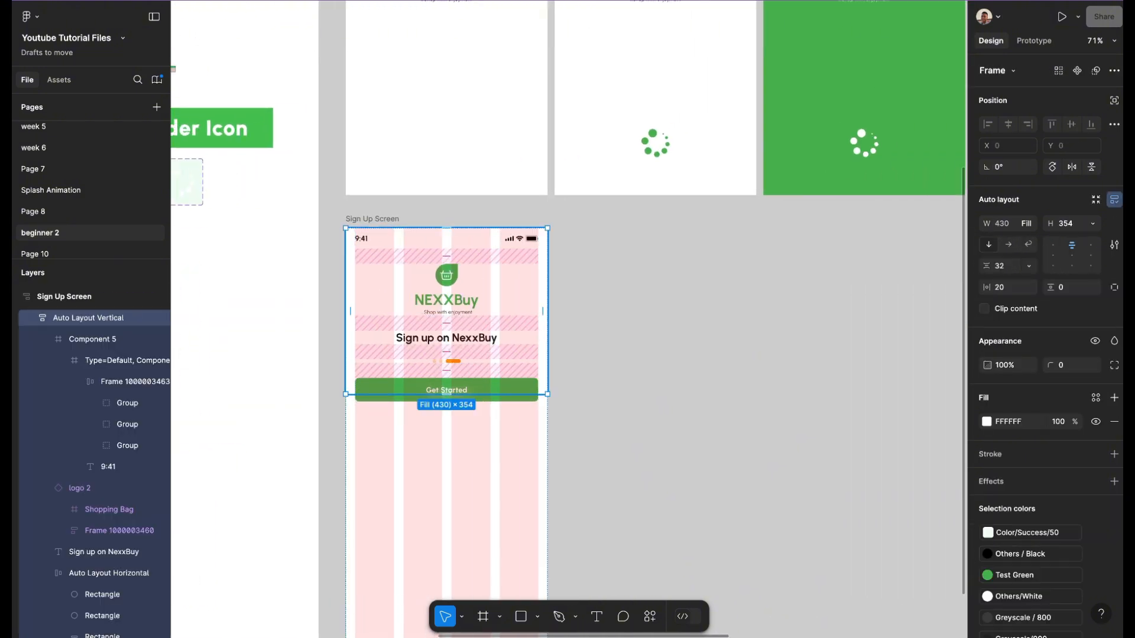
{"action": "key", "text": "ctrl+v"}
{"action": "scroll", "coordinate": [471, 356], "scroll_direction": "up", "scroll_amount": 5}
{"action": "key", "text": "Up"}
{"action": "key", "text": "Up"}
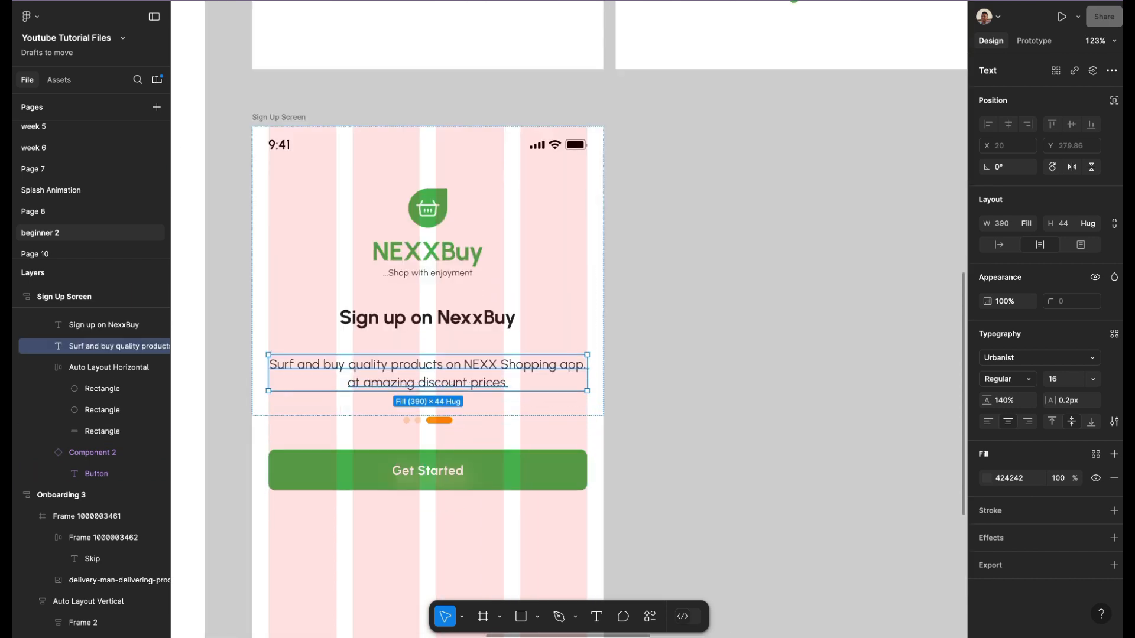
- Delete the pagination dots between the description and the Get Started button on the Sign Up Screen
{"action": "key", "text": "Tab"}
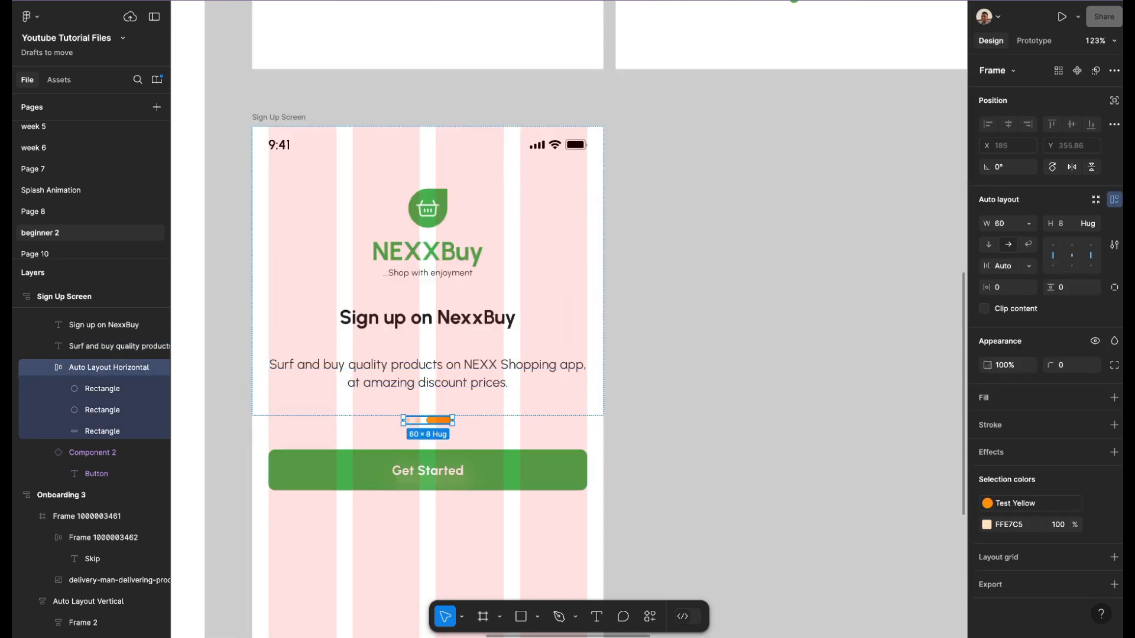
{"action": "key", "text": "Delete"}
{"action": "scroll", "coordinate": [468, 405], "scroll_direction": "left", "scroll_amount": 2}
{"action": "scroll", "coordinate": [468, 405], "scroll_direction": "down", "scroll_amount": 1}
- Replace the description text below the heading with "Create your account by completing the fields below"
{"action": "double_click", "coordinate": [468, 342]}
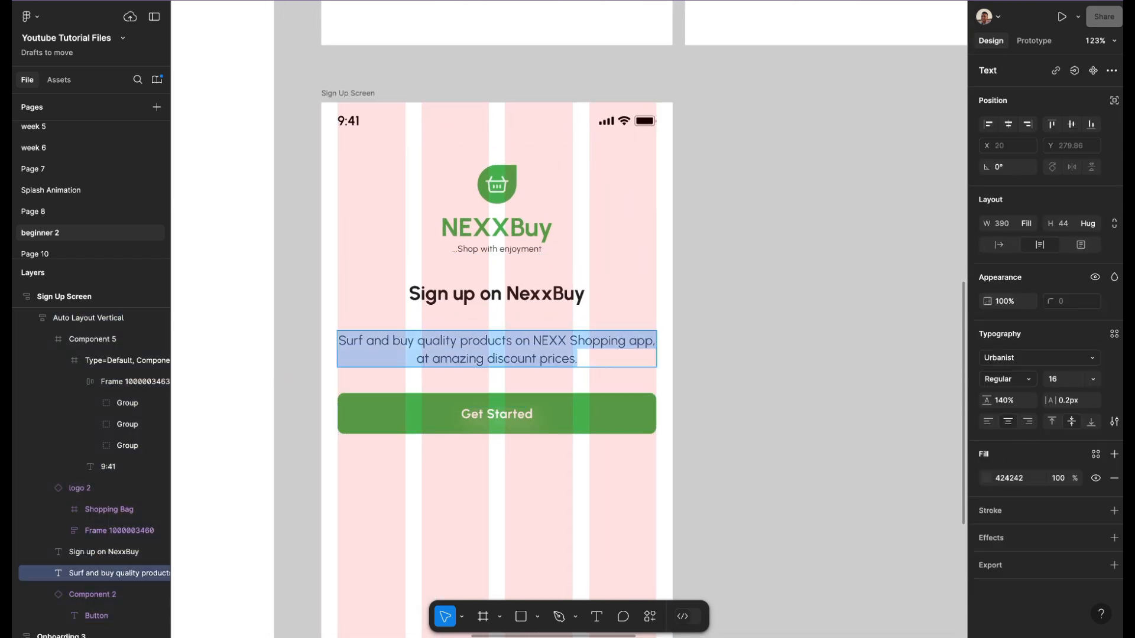
{"action": "left_click", "coordinate": [469, 342]}
{"action": "key", "text": "ctrl+a"}
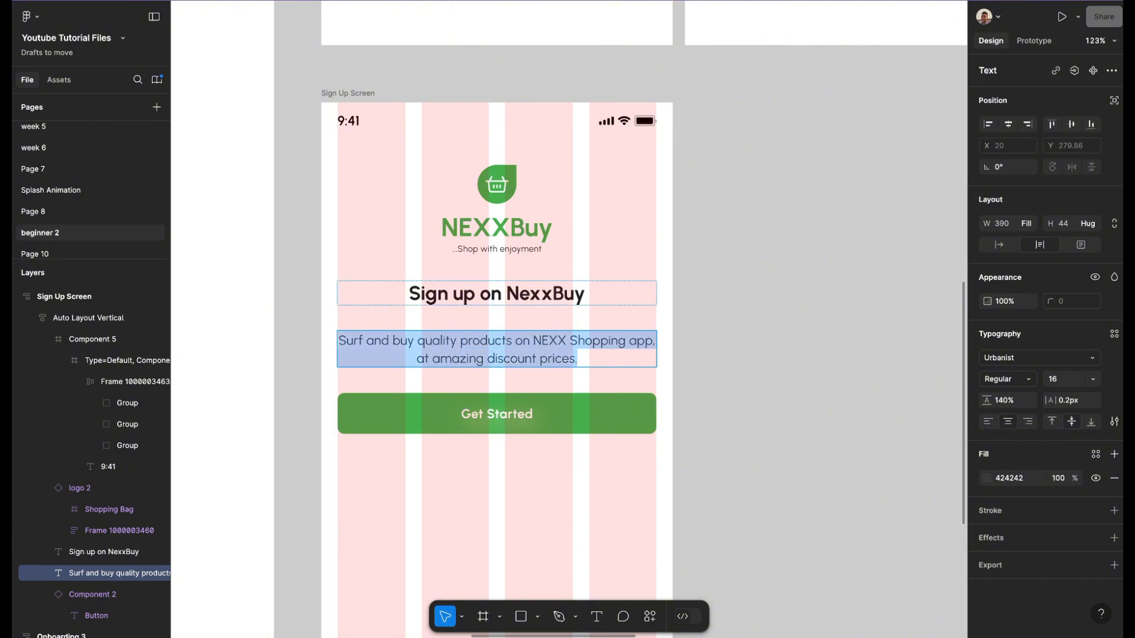
{"action": "key", "text": "Escape"}
{"action": "key", "text": "Escape"}
{"action": "double_click", "coordinate": [515, 342]}
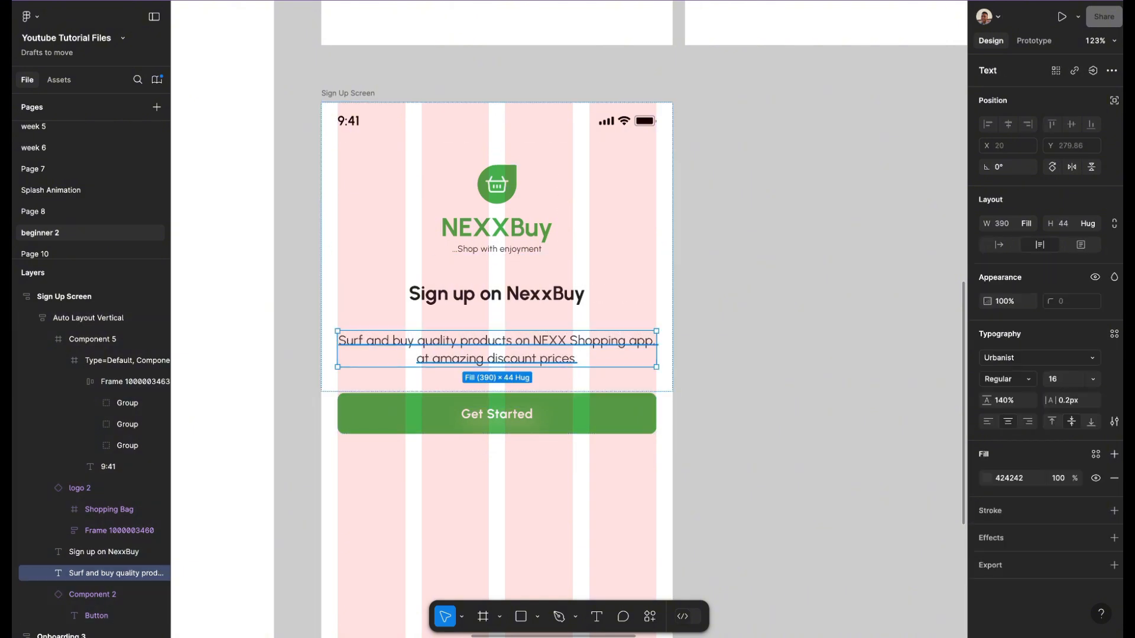
{"action": "double_click", "coordinate": [515, 341]}
{"action": "key", "text": "ctrl+a"}
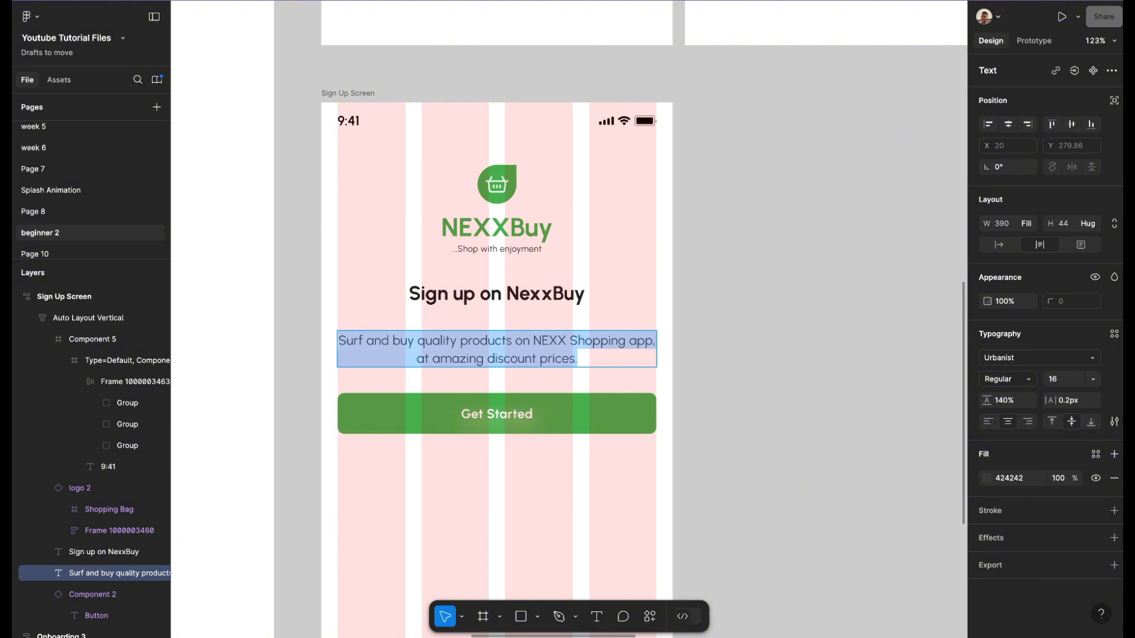
{"action": "type", "text": "Create "}
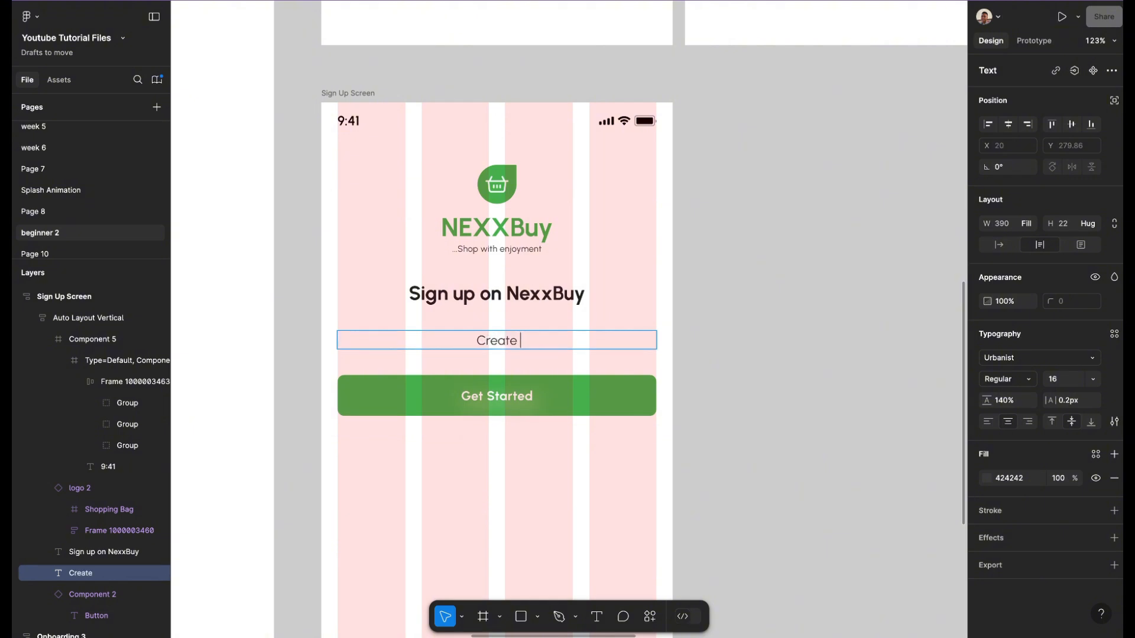
{"action": "type", "text": "your acc"}
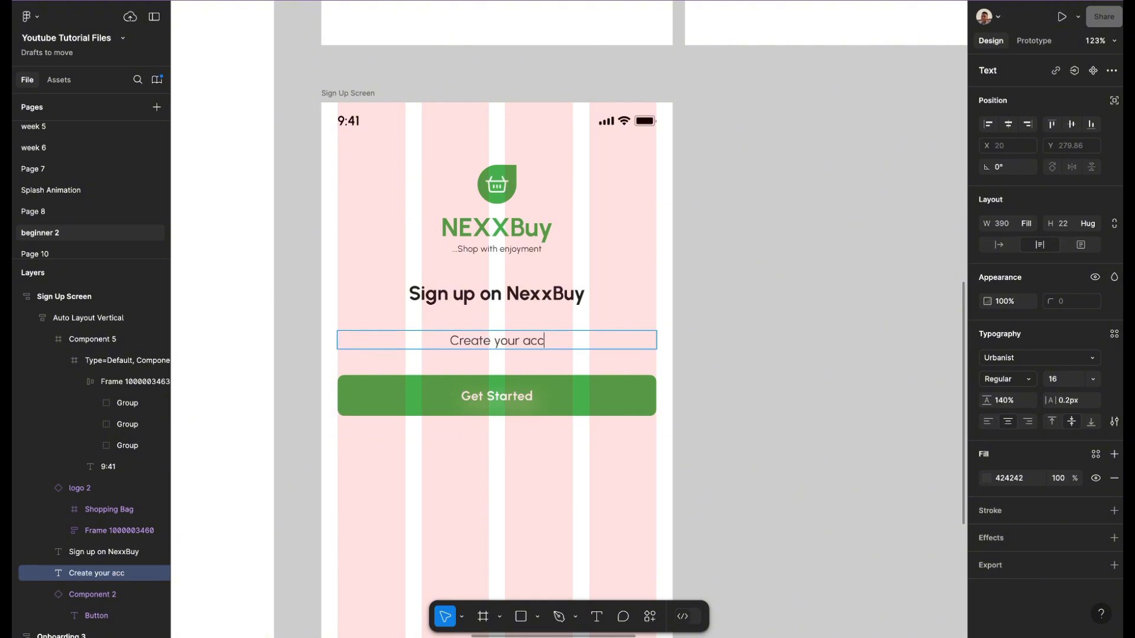
{"action": "type", "text": "ount by"}
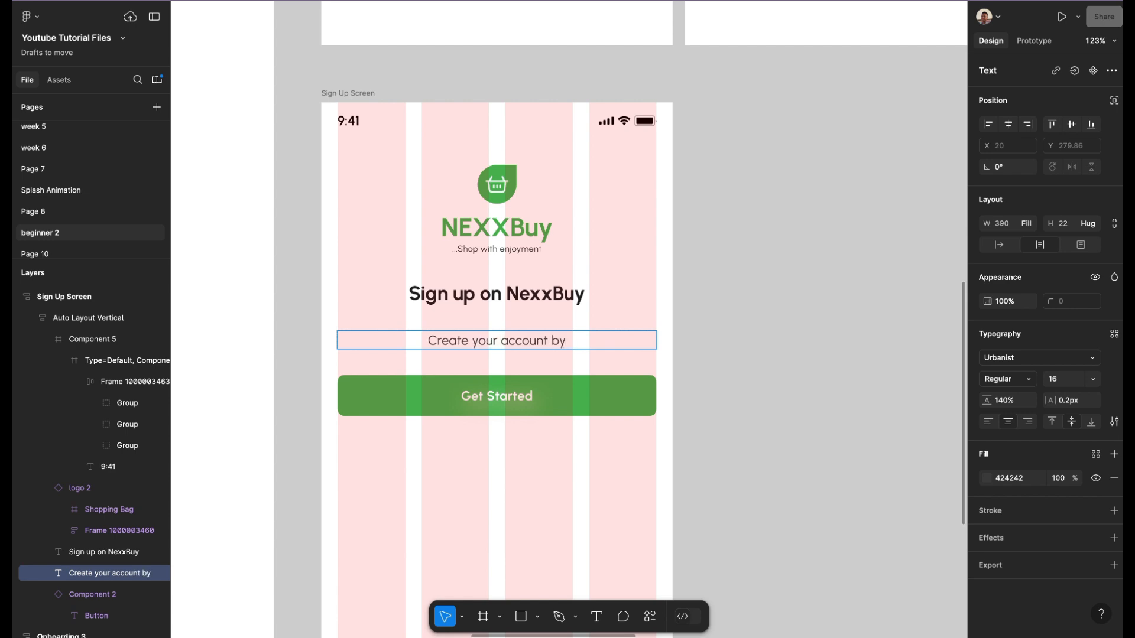
{"action": "type", "text": " com"}
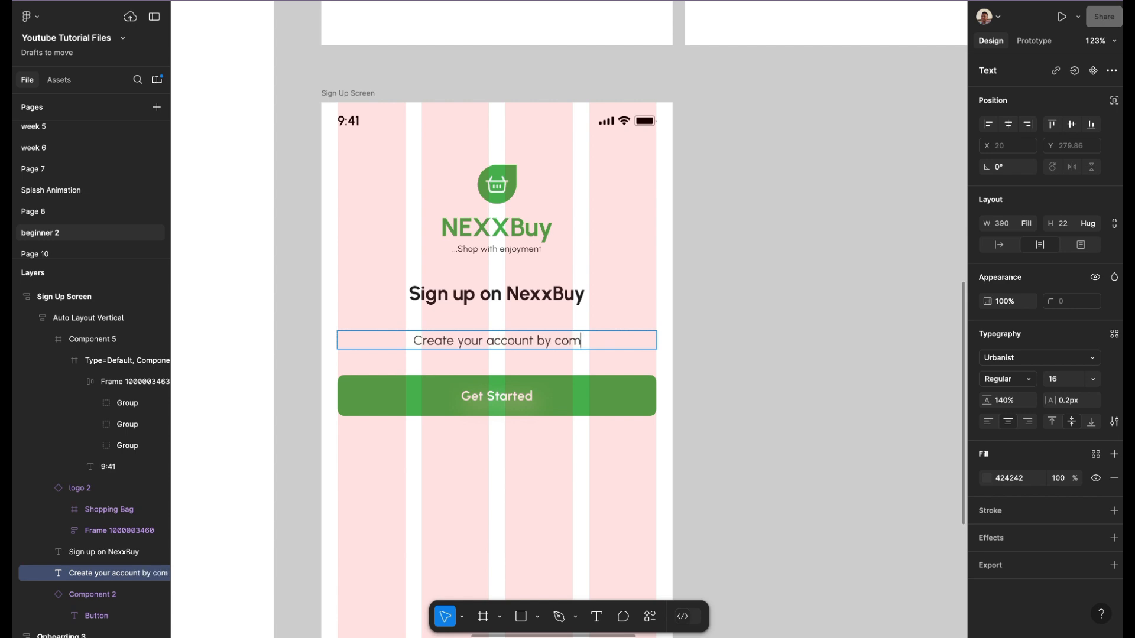
{"action": "type", "text": "pleteli"}
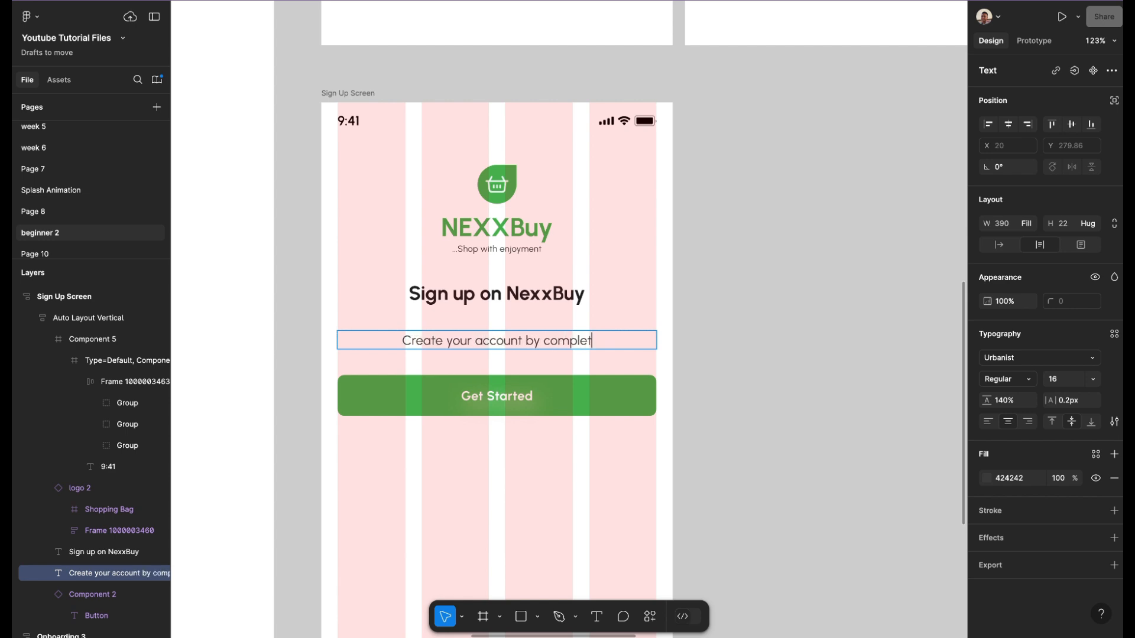
{"action": "key", "text": "BackSpace"}
{"action": "key", "text": "BackSpace"}
{"action": "key", "text": "BackSpace"}
{"action": "type", "text": "ing the fie"}
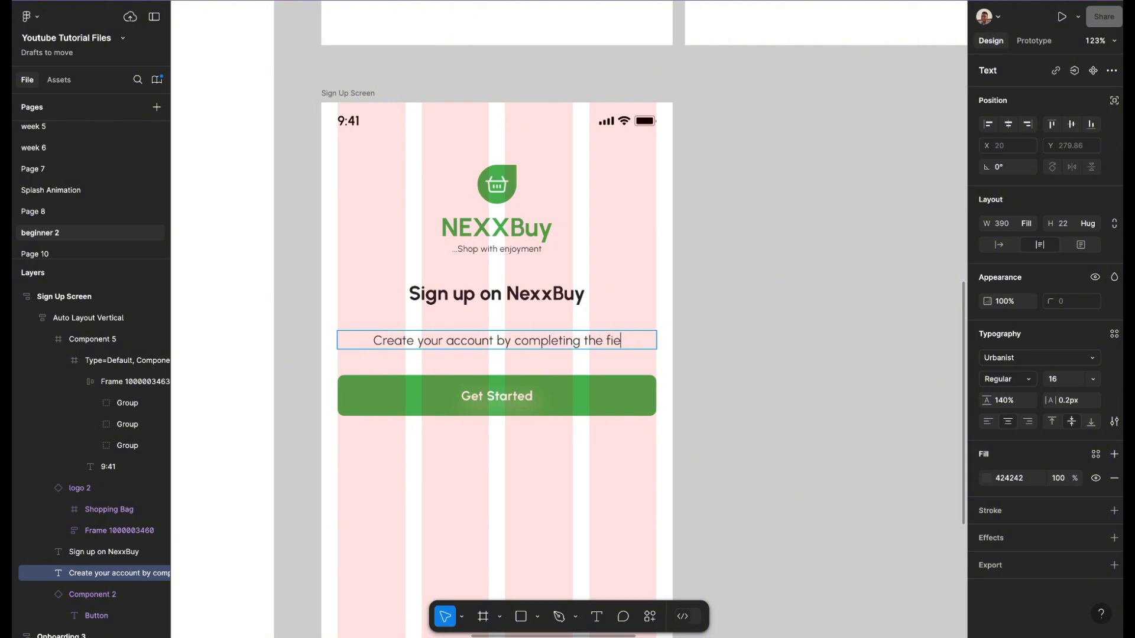
{"action": "type", "text": "lds below"}
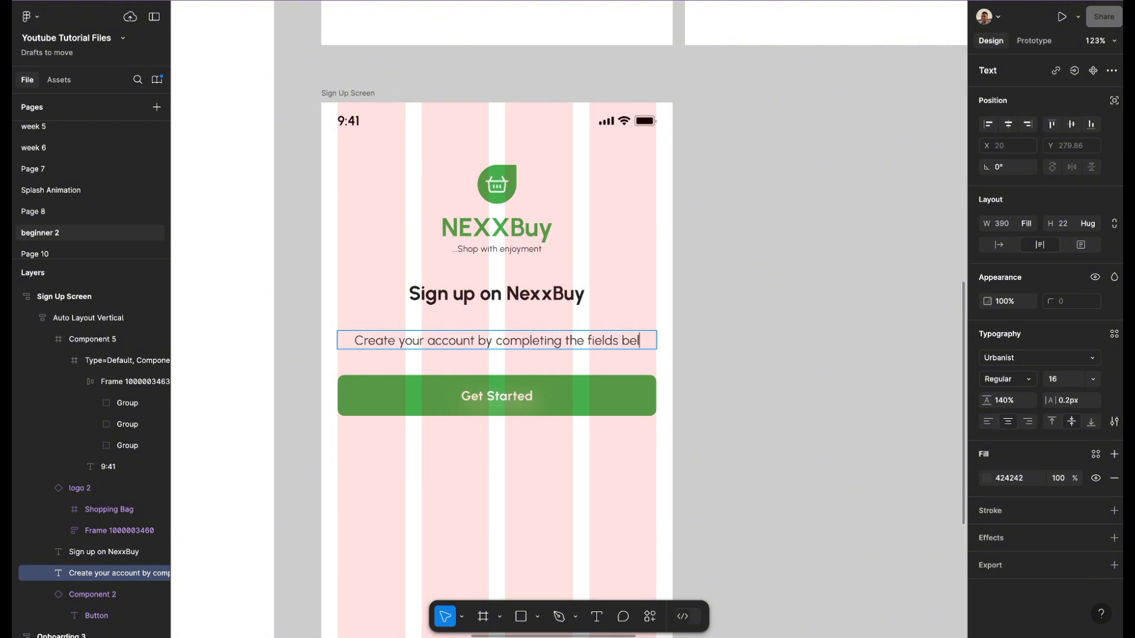
{"action": "key", "text": "BackSpace"}
{"action": "key", "text": "BackSpace"}
{"action": "type", "text": "ow"}
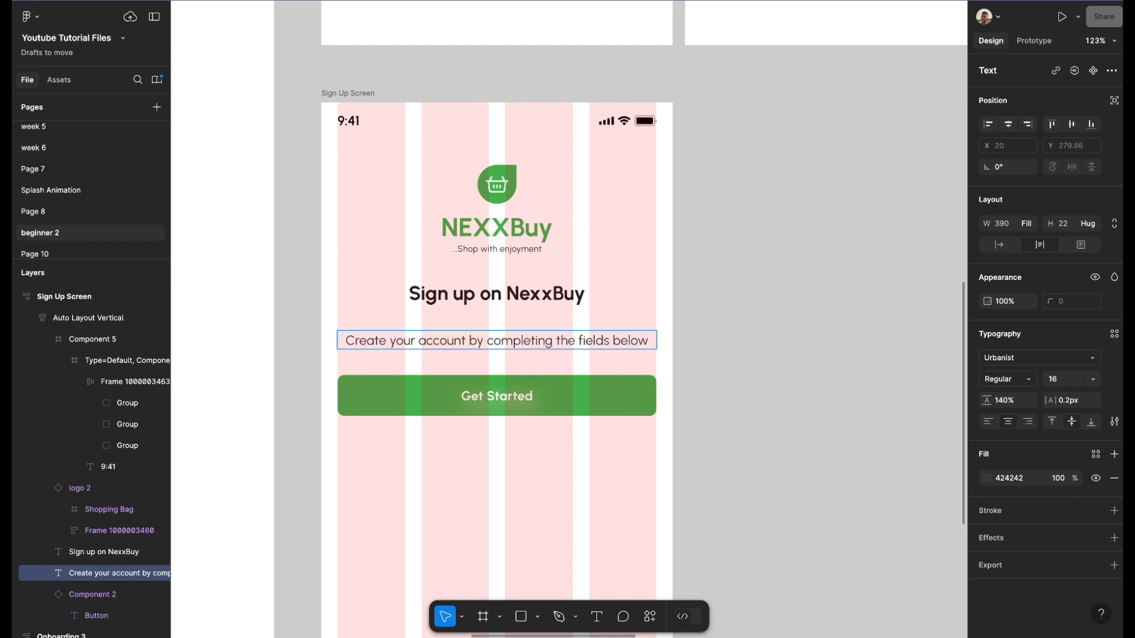
{"action": "key", "text": "Escape"}
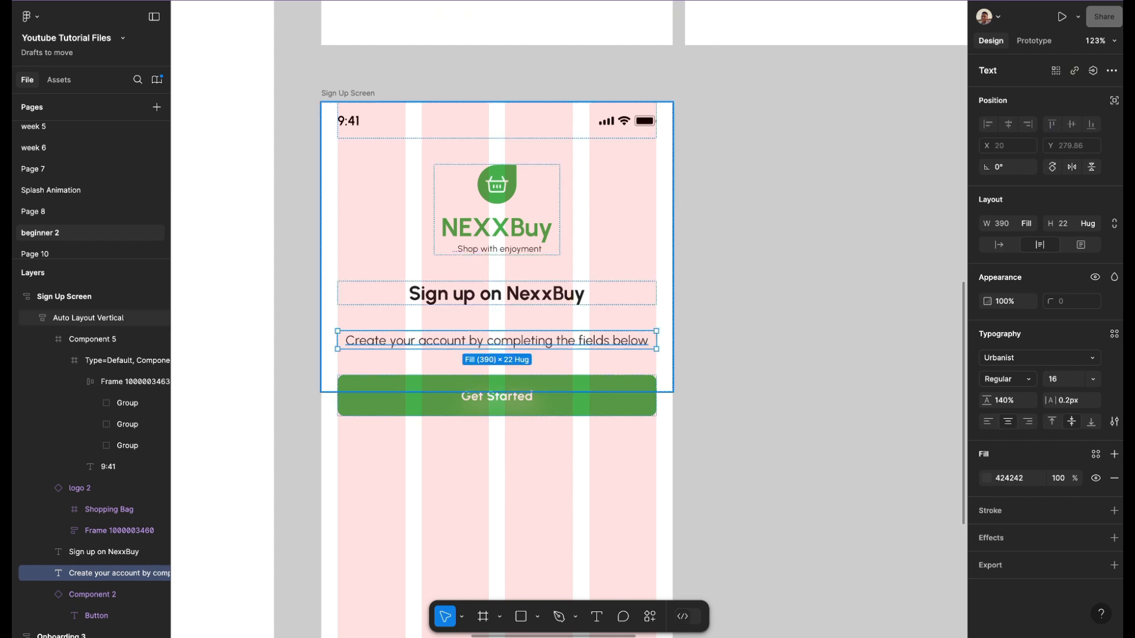
- Wrap the "Sign up on NexxBuy" heading and the description below it in their own vertical auto layout with a spacing of 8
{"action": "left_click", "coordinate": [497, 294]}
{"action": "left_click", "coordinate": [496, 341], "text": "shift"}
{"action": "key", "text": "shift+a"}
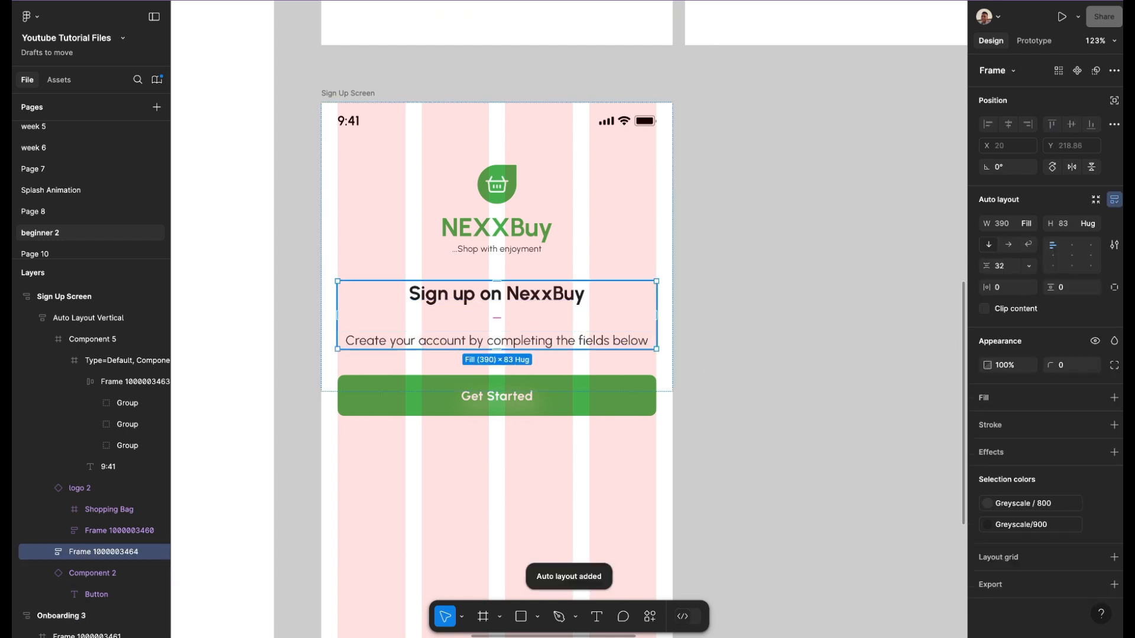
{"action": "left_click", "coordinate": [1000, 266]}
{"action": "type", "text": "12"}
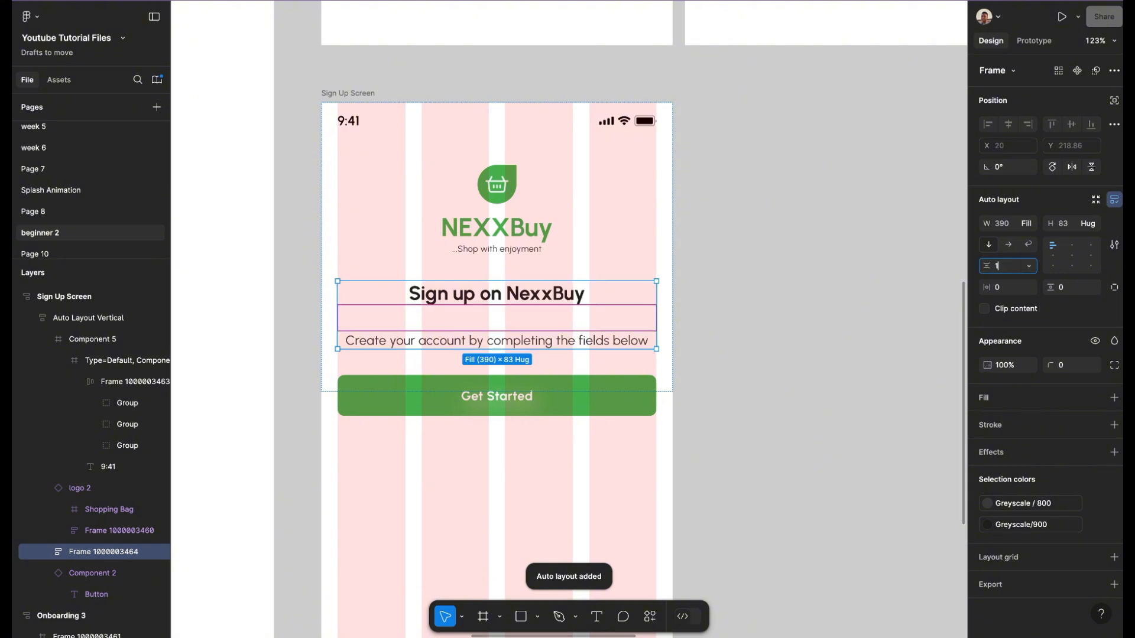
{"action": "key", "text": "Return"}
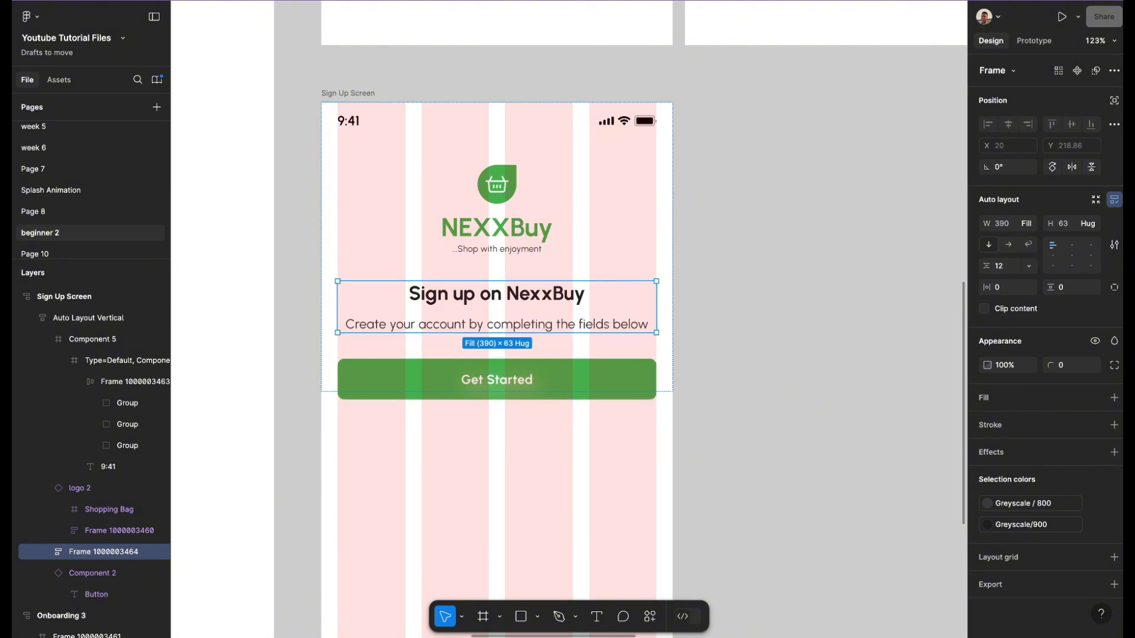
{"action": "left_click", "coordinate": [1001, 266]}
{"action": "type", "text": "8"}
{"action": "key", "text": "Return"}
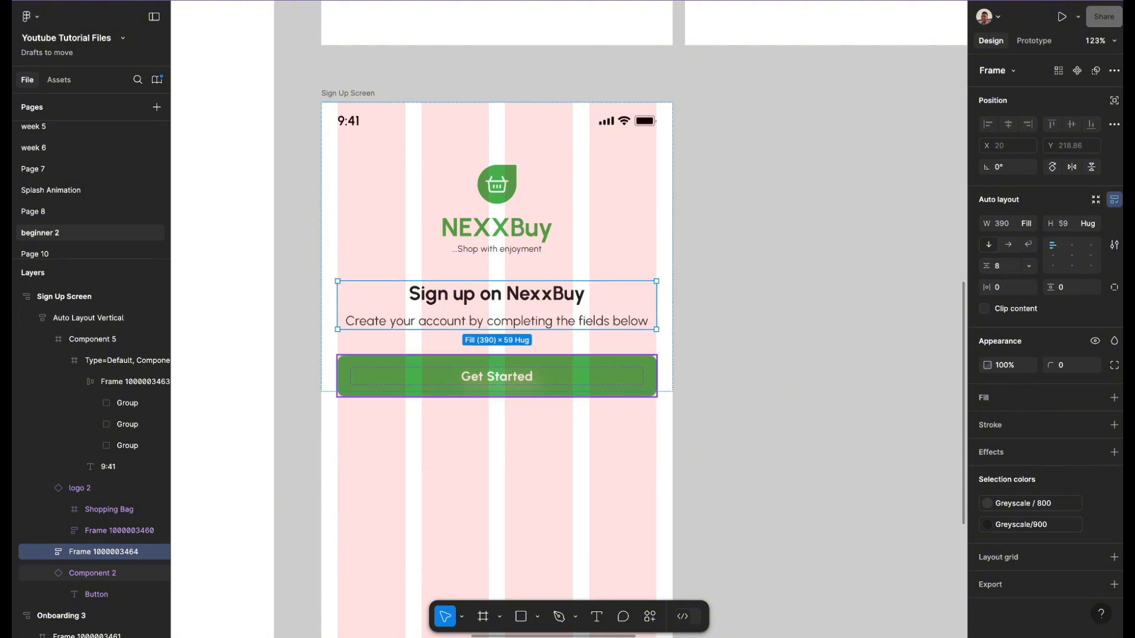
{"action": "left_click", "coordinate": [733, 379]}
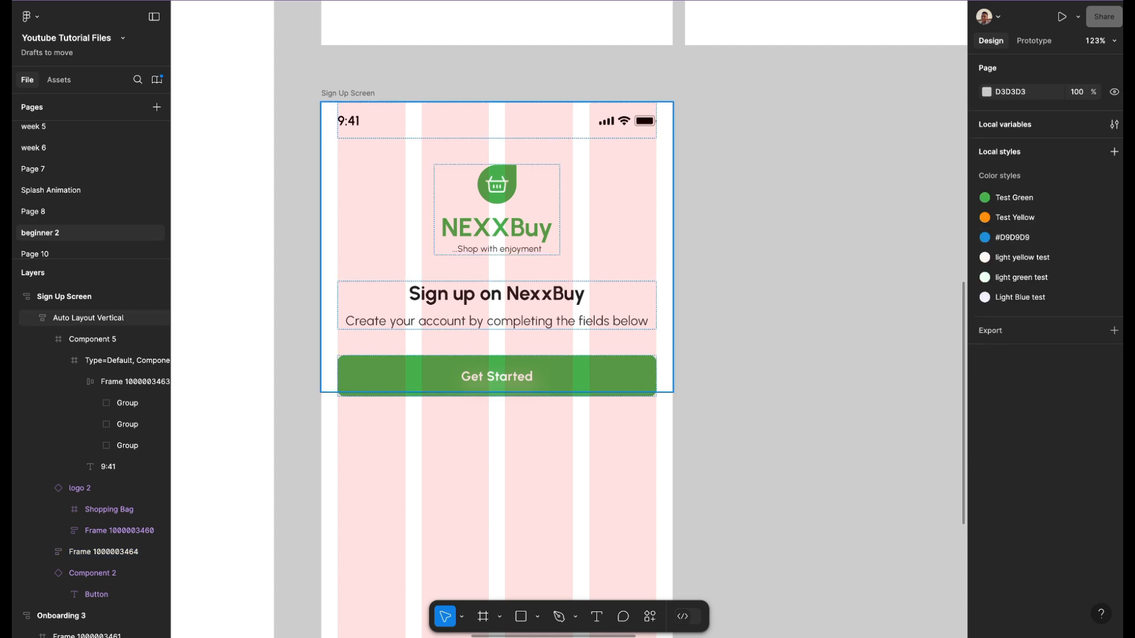
- Wrap the NEXXBuy logo and the heading-and-description frame in a shared auto layout with a spacing of 24
{"action": "left_click", "coordinate": [579, 266]}
{"action": "scroll", "coordinate": [580, 266], "scroll_direction": "down", "scroll_amount": 1}
{"action": "double_click", "coordinate": [514, 177]}
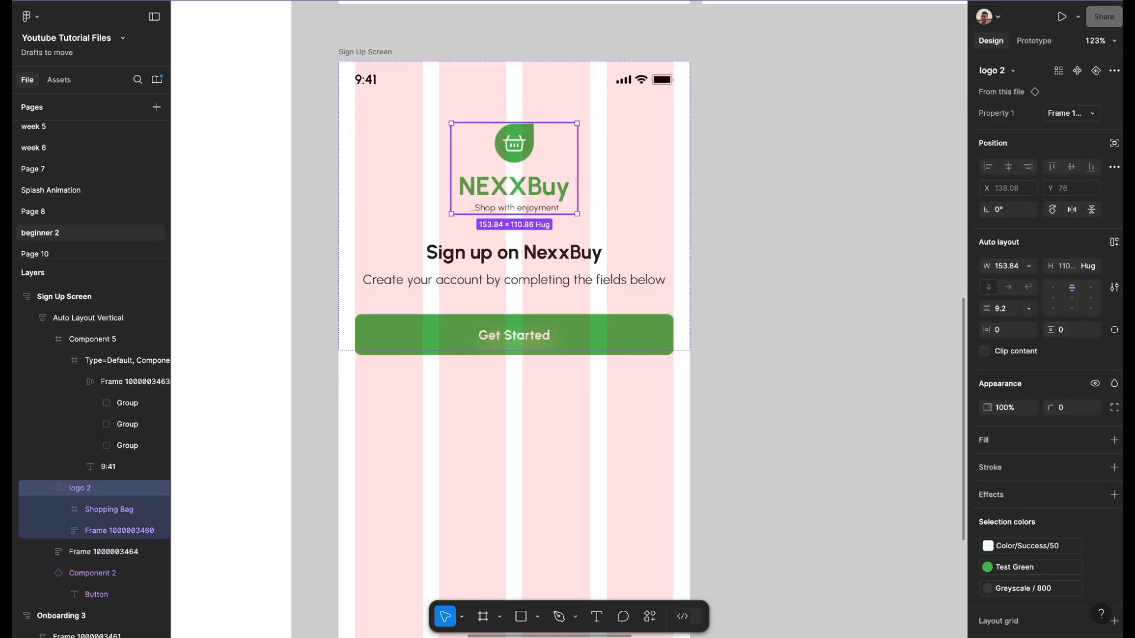
{"action": "left_click", "coordinate": [100, 552], "text": "shift"}
{"action": "key", "text": "shift+a"}
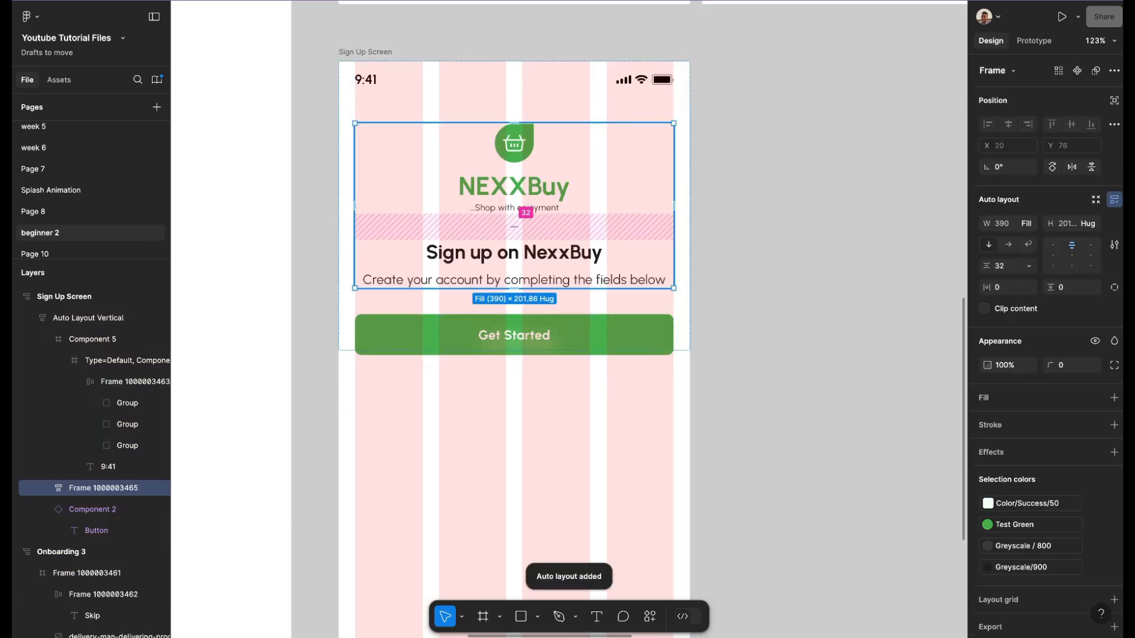
{"action": "left_click", "coordinate": [1002, 267]}
{"action": "type", "text": "24"}
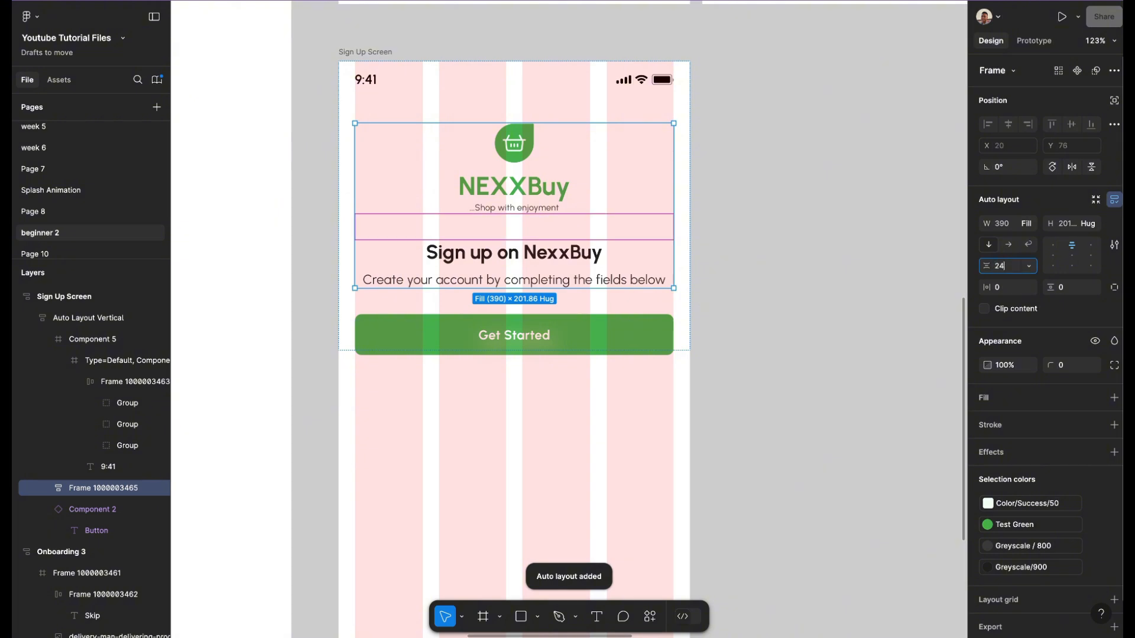
{"action": "key", "text": "Return"}
{"action": "key", "text": "Escape"}
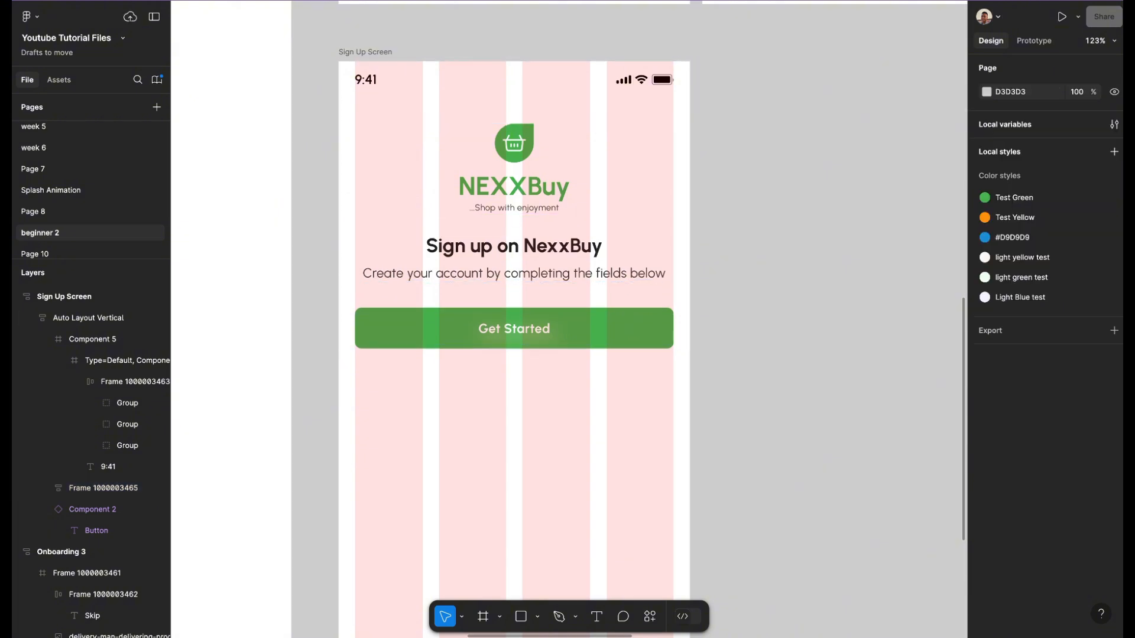
- Set the height of the vertical auto layout inside the Sign Up Screen to Fill container
{"action": "scroll", "coordinate": [520, 283], "scroll_direction": "down", "scroll_amount": 2}
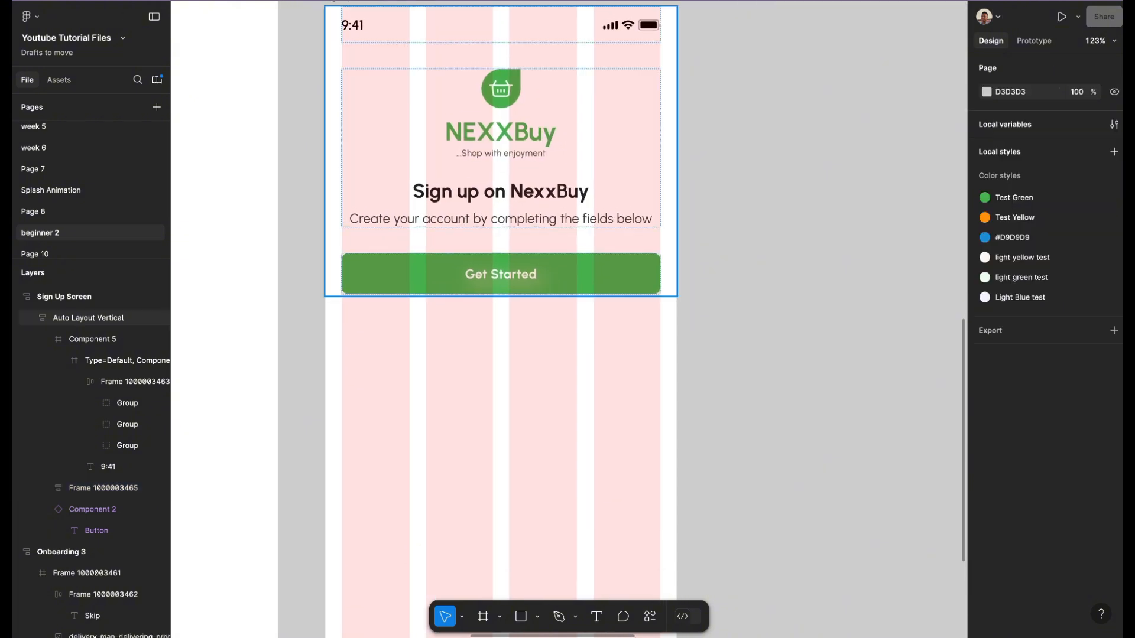
{"action": "double_click", "coordinate": [502, 204]}
{"action": "left_click", "coordinate": [501, 274]}
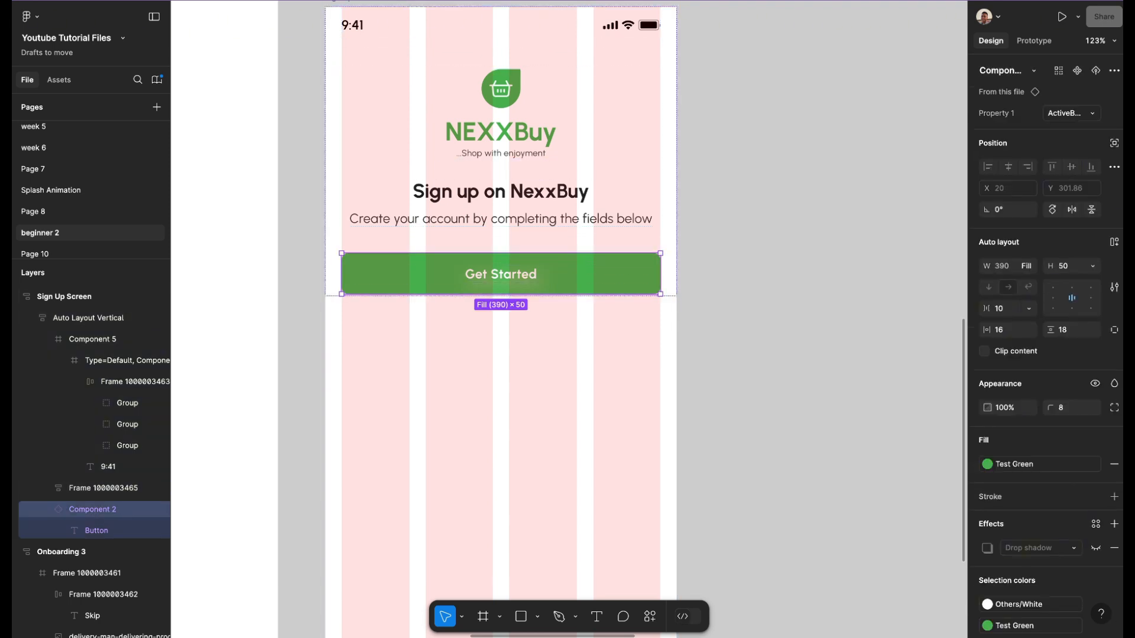
{"action": "scroll", "coordinate": [579, 274], "scroll_direction": "down", "scroll_amount": 3}
{"action": "scroll", "coordinate": [638, 220], "scroll_direction": "down", "scroll_amount": 2}
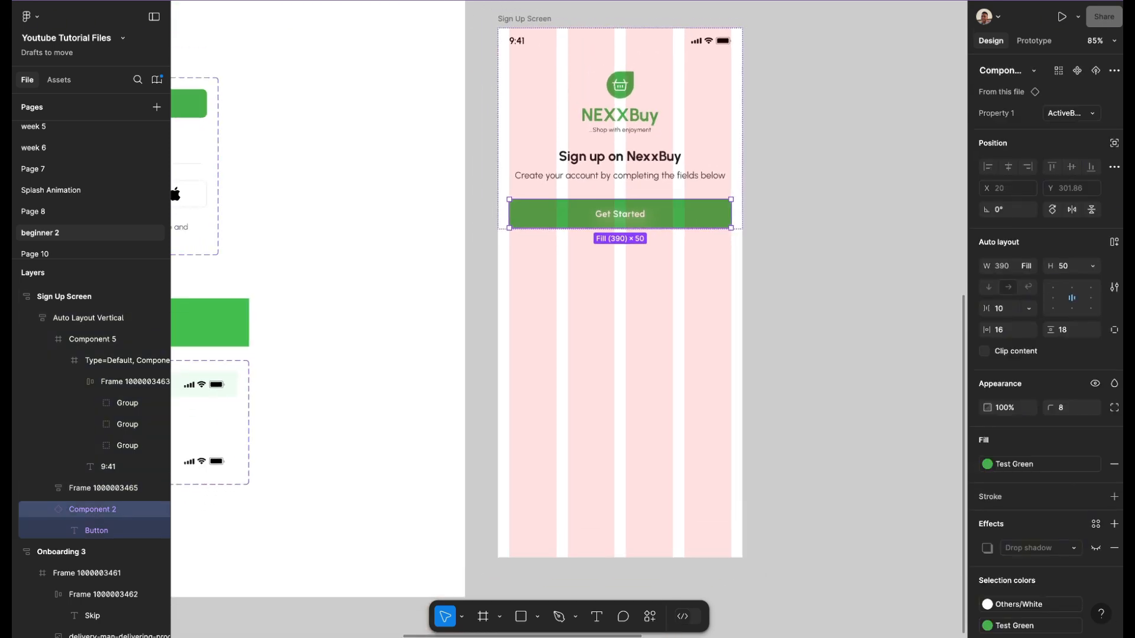
{"action": "key", "text": "Escape"}
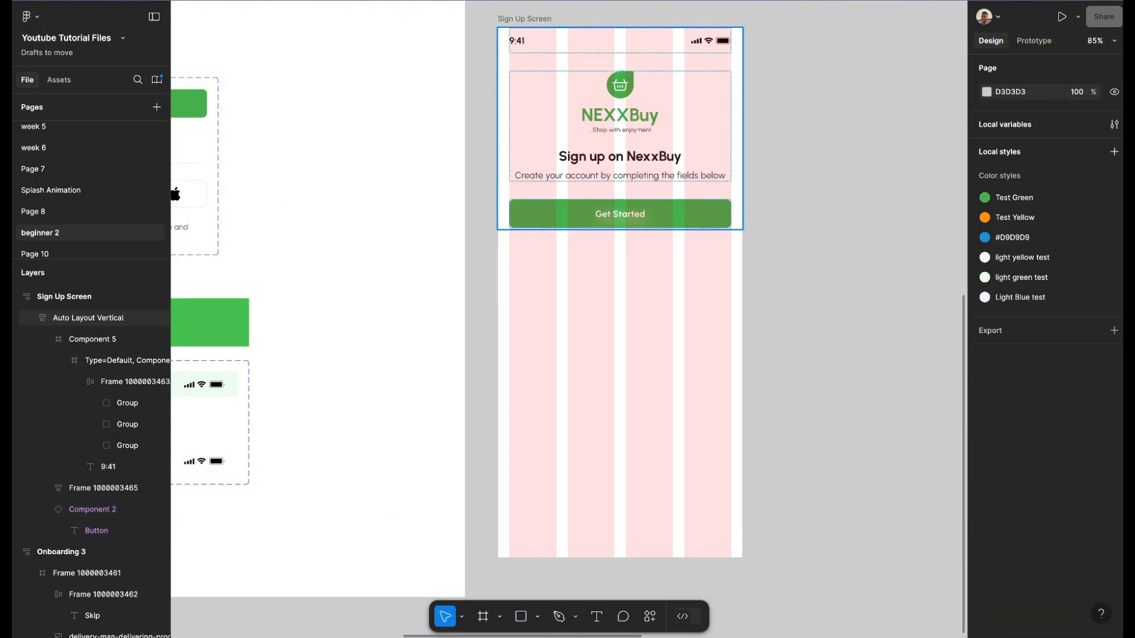
{"action": "left_click", "coordinate": [639, 217]}
{"action": "left_click", "coordinate": [1091, 224]}
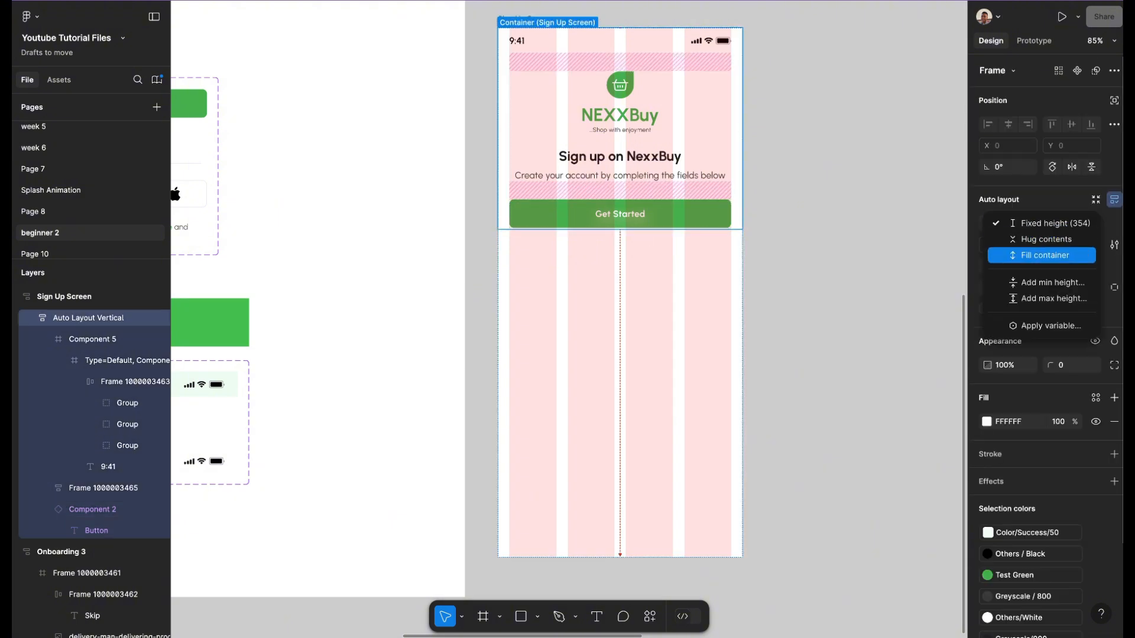
{"action": "left_click", "coordinate": [1042, 256]}
- Copy the Filled variant of the input field from the Input Fields component set
{"action": "scroll", "coordinate": [568, 319], "scroll_direction": "left", "scroll_amount": 5}
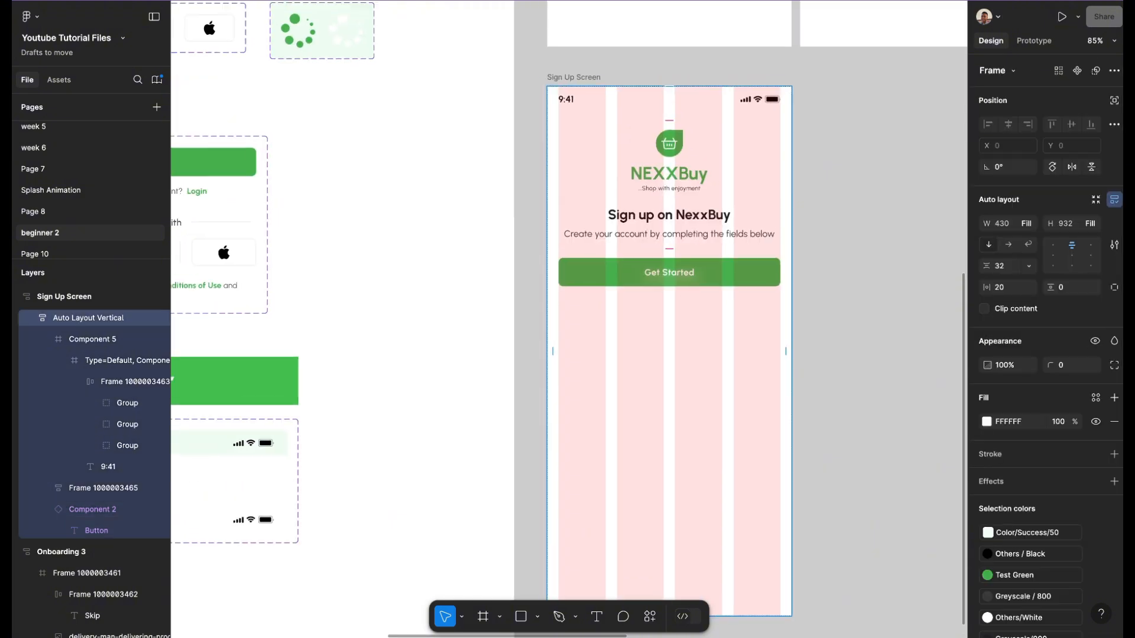
{"action": "scroll", "coordinate": [569, 295], "scroll_direction": "down", "scroll_amount": 3}
{"action": "scroll", "coordinate": [570, 296], "scroll_direction": "up", "scroll_amount": 3}
{"action": "scroll", "coordinate": [570, 295], "scroll_direction": "left", "scroll_amount": 5}
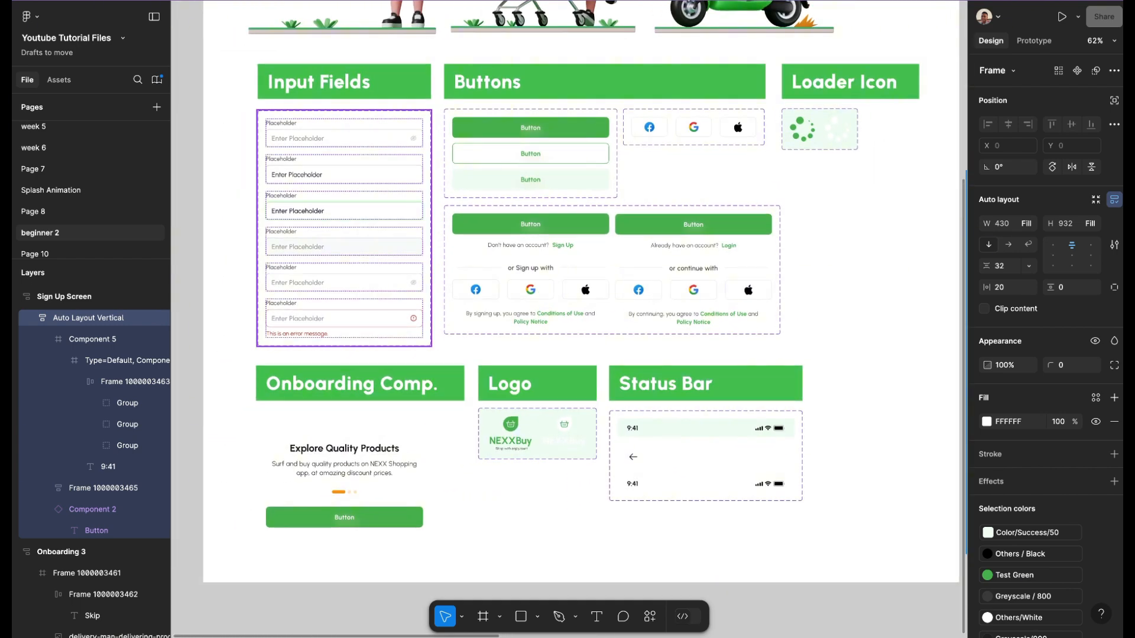
{"action": "double_click", "coordinate": [355, 175]}
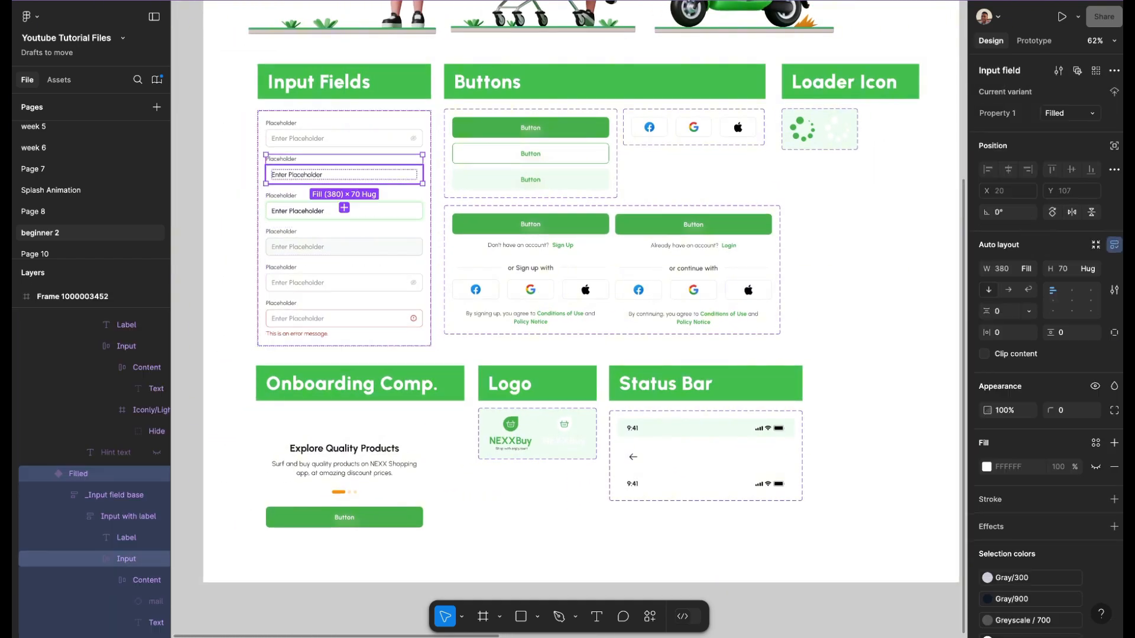
{"action": "left_click", "coordinate": [349, 139]}
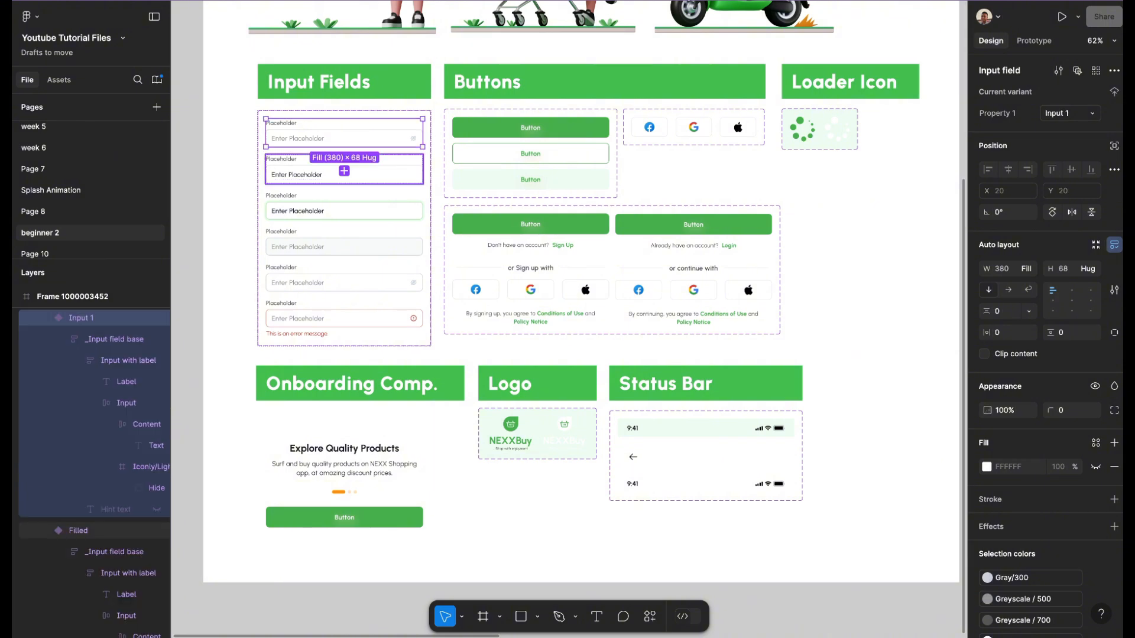
{"action": "left_click", "coordinate": [349, 175]}
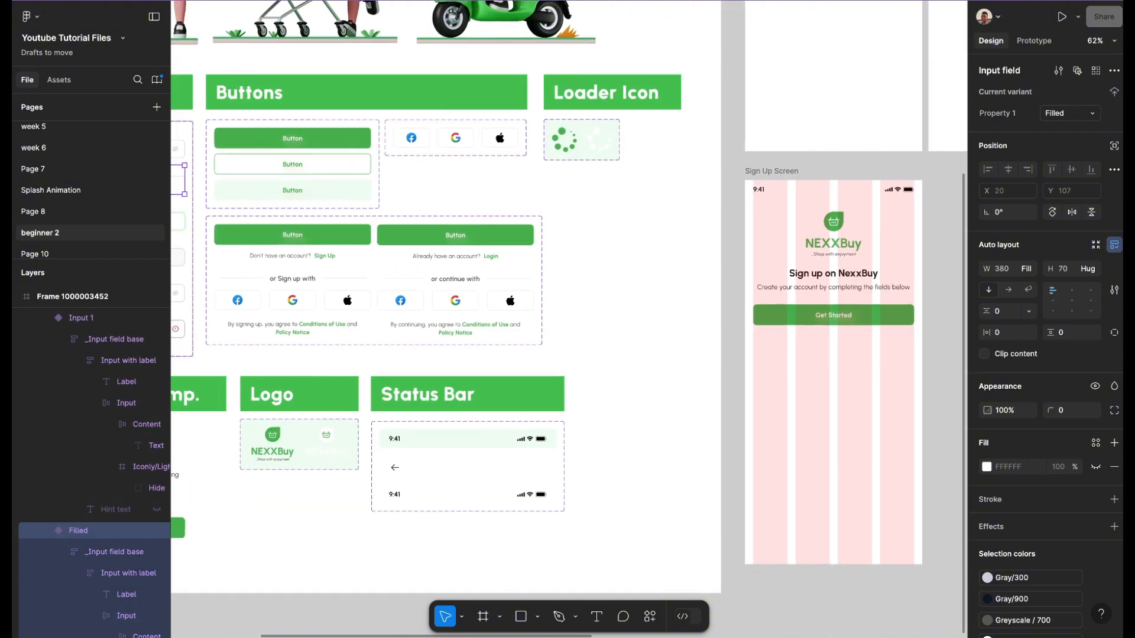
- Paste the copied input field into the Sign Up Screen's vertical auto layout, between the description and the Get Started button
{"action": "scroll", "coordinate": [612, 269], "scroll_direction": "right", "scroll_amount": 10}
{"action": "double_click", "coordinate": [594, 390]}
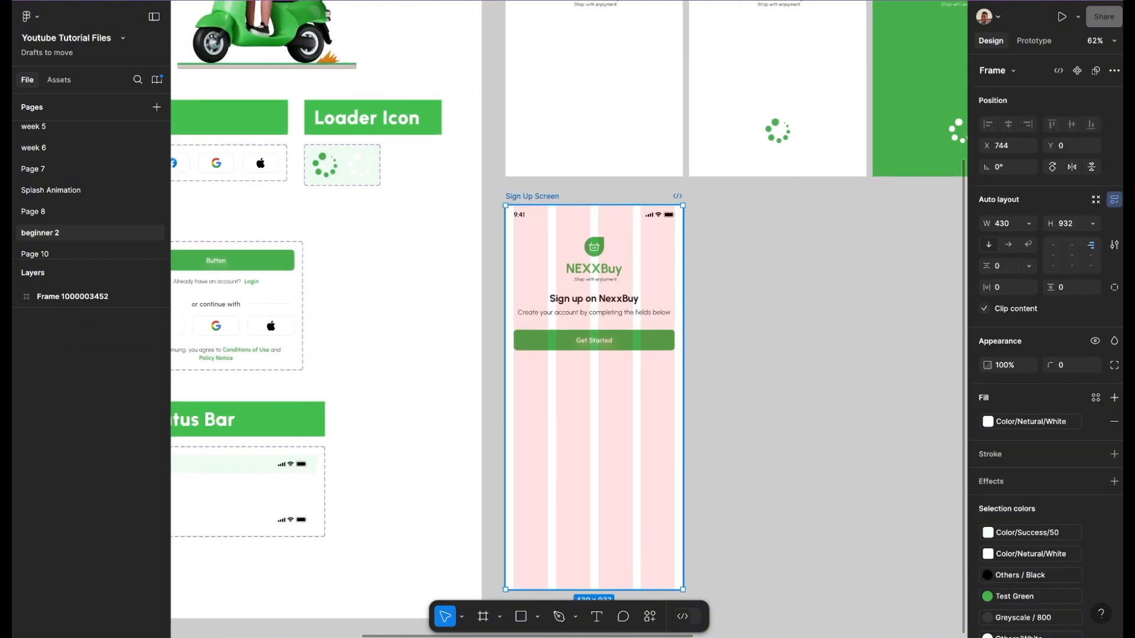
{"action": "scroll", "coordinate": [594, 390], "scroll_direction": "down", "scroll_amount": 2}
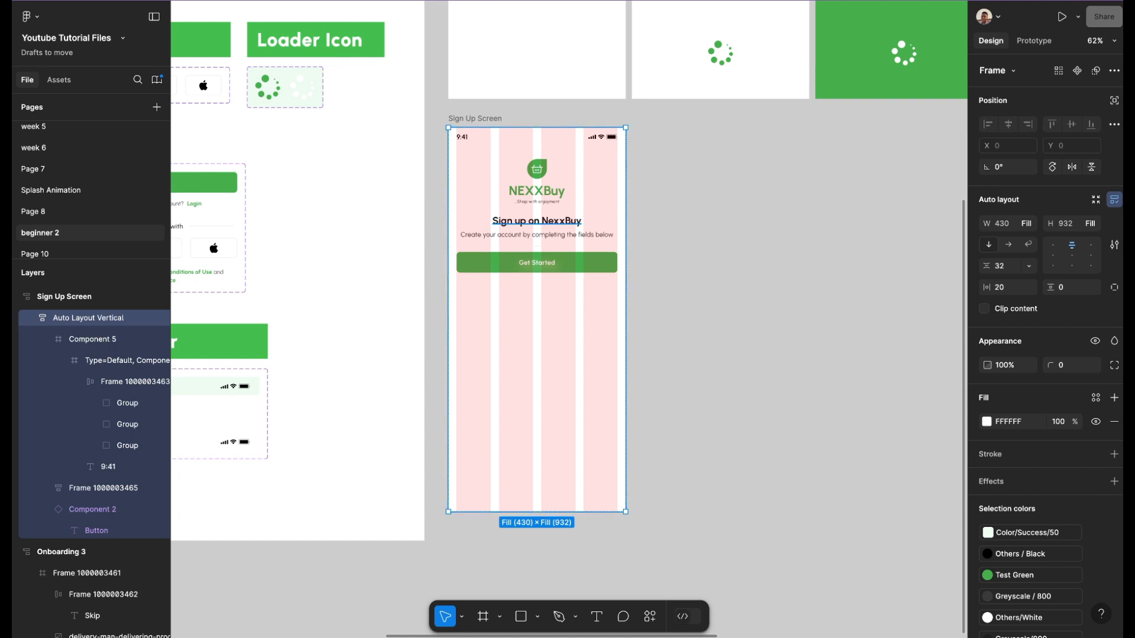
{"action": "key", "text": "ctrl+v"}
{"action": "key", "text": "Up"}
{"action": "scroll", "coordinate": [548, 311], "scroll_direction": "up", "scroll_amount": 5}
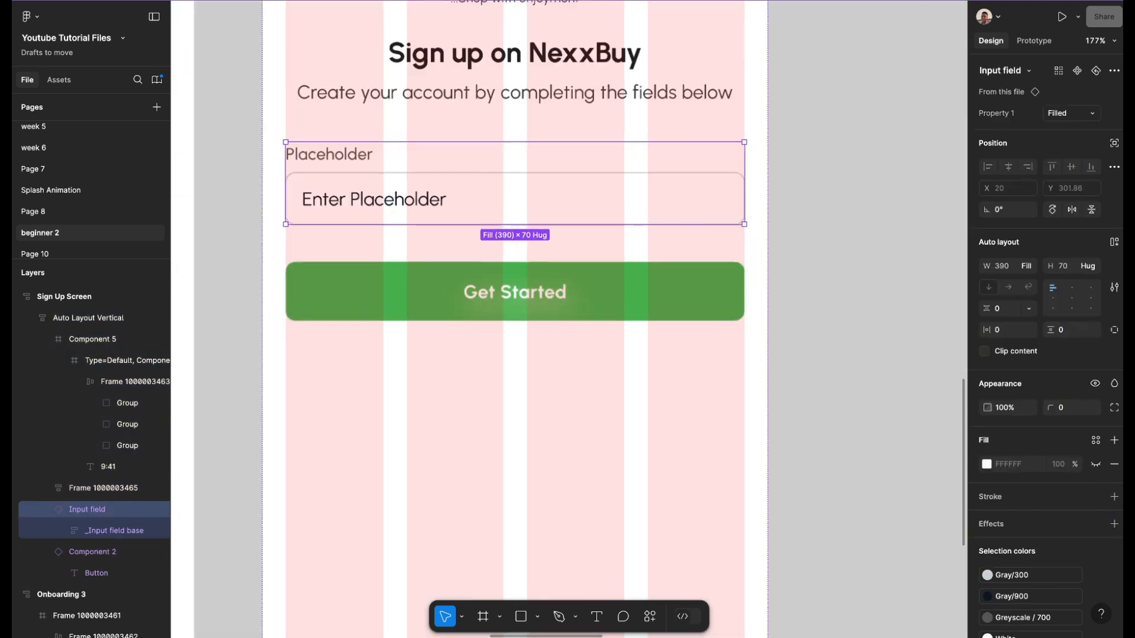
{"action": "scroll", "coordinate": [466, 526], "scroll_direction": "down", "scroll_amount": 3}
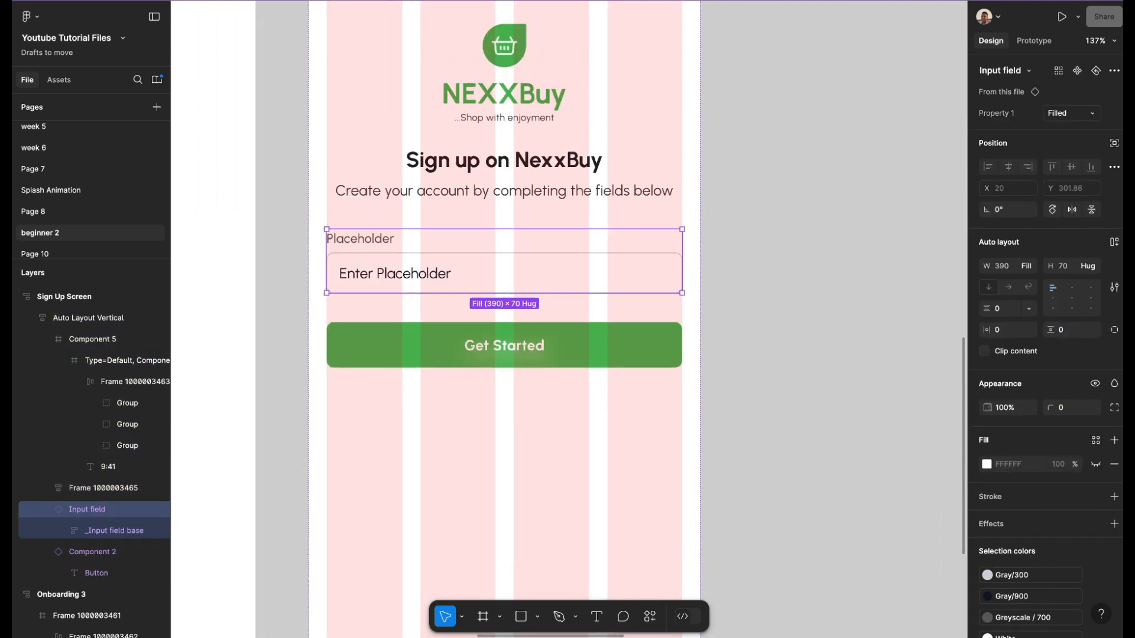
{"action": "key", "text": "Escape"}
{"action": "scroll", "coordinate": [504, 449], "scroll_direction": "left", "scroll_amount": 2}
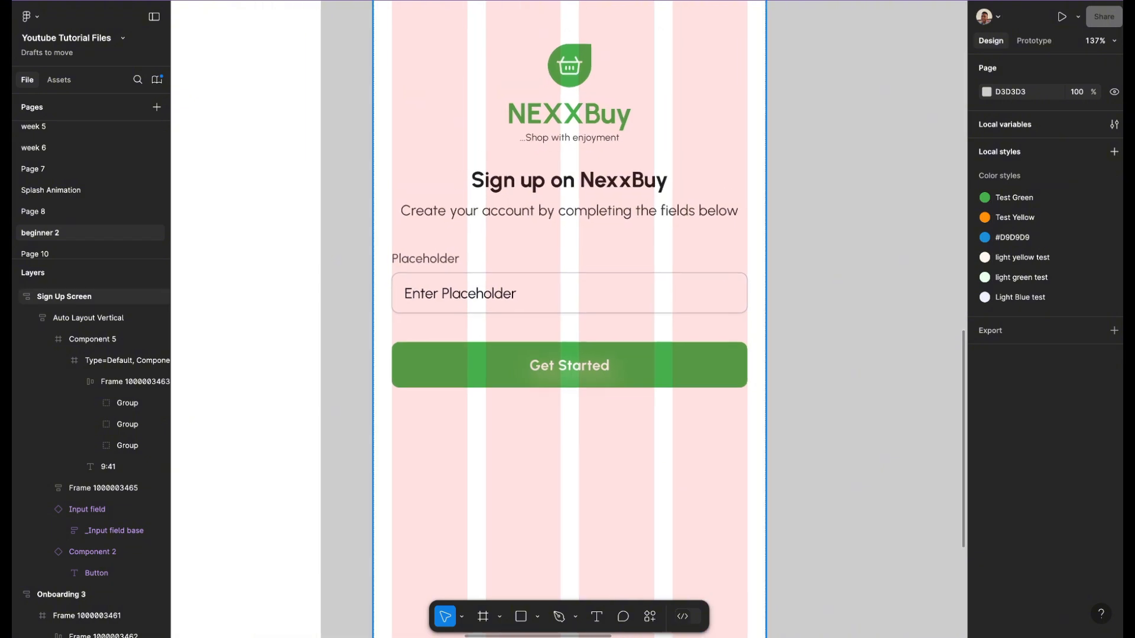
{"action": "scroll", "coordinate": [542, 354], "scroll_direction": "down", "scroll_amount": 3}
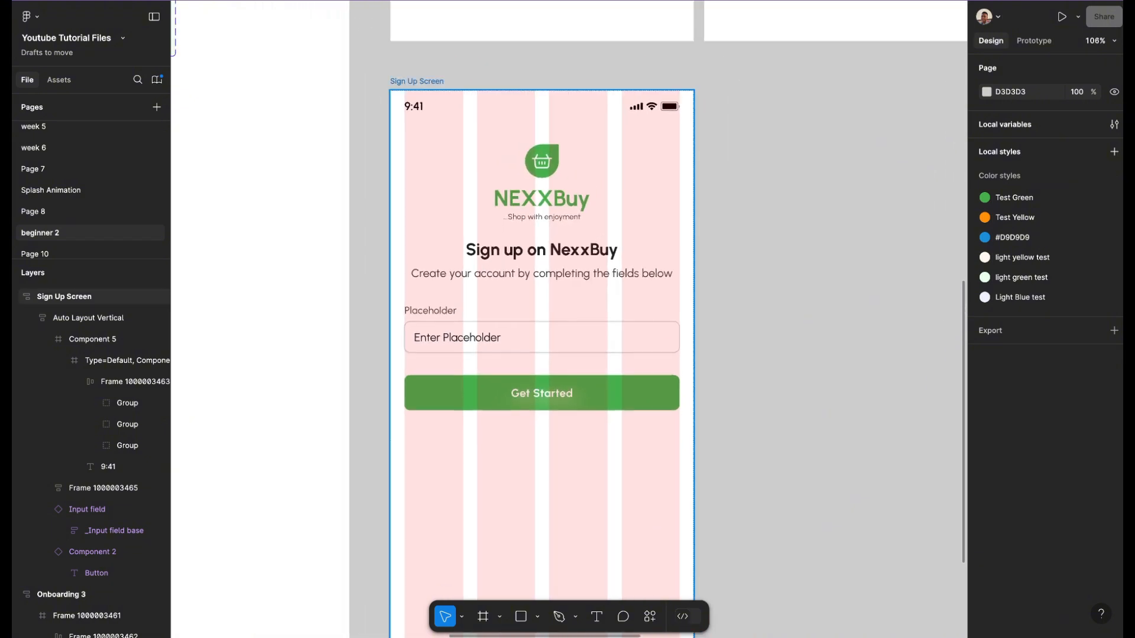
- Replace the label above the Sign Up Screen's input field with "Email Address"
{"action": "scroll", "coordinate": [453, 348], "scroll_direction": "up", "scroll_amount": 3}
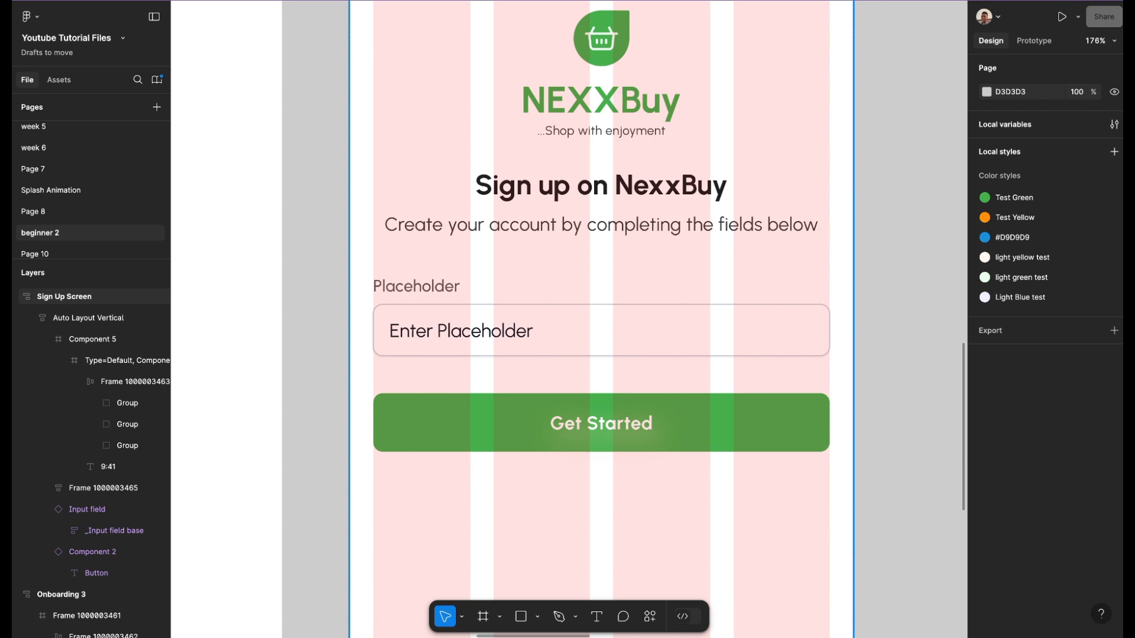
{"action": "double_click", "coordinate": [601, 330]}
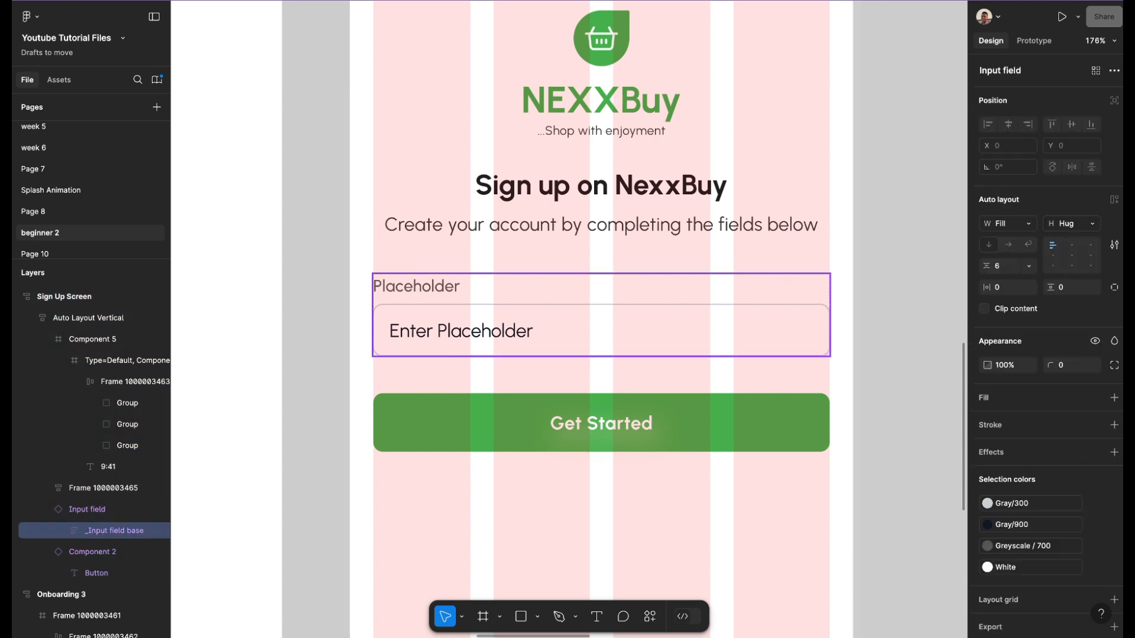
{"action": "double_click", "coordinate": [422, 286]}
{"action": "double_click", "coordinate": [422, 286]}
{"action": "double_click", "coordinate": [422, 286]}
{"action": "key", "text": "super+a"}
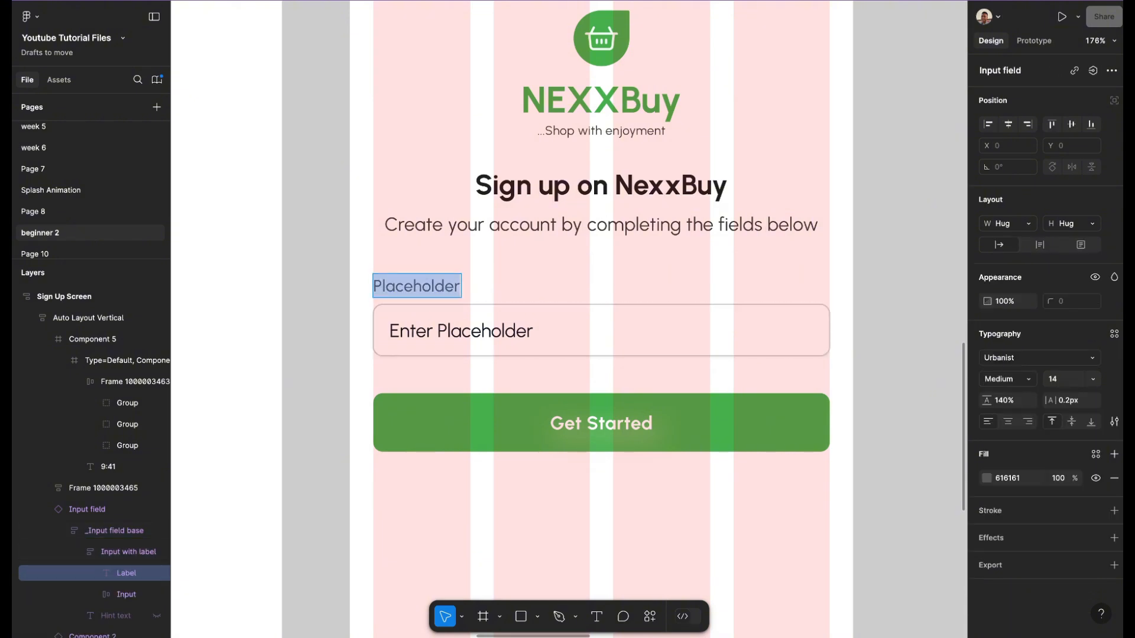
{"action": "type", "text": "Ema"}
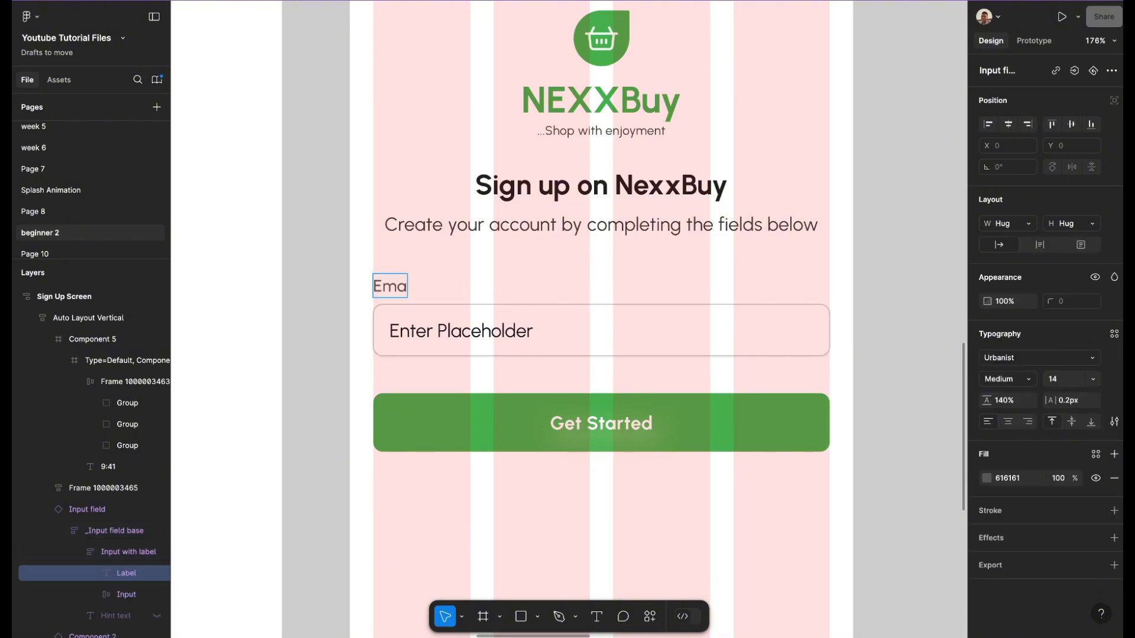
{"action": "type", "text": "il Address"}
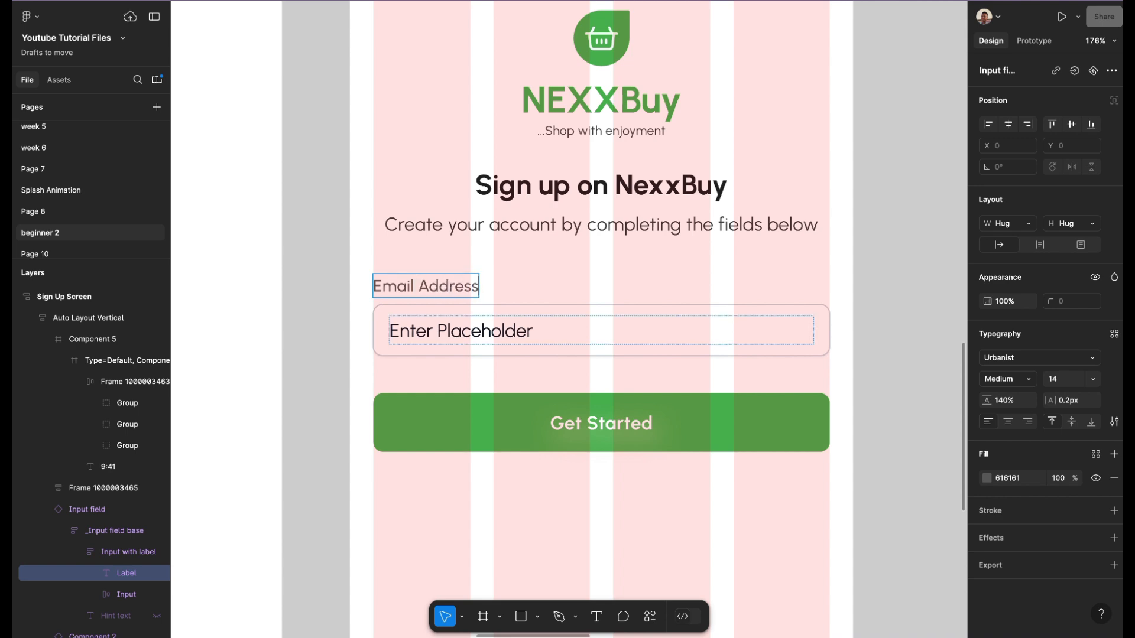
{"action": "left_click", "coordinate": [615, 287]}
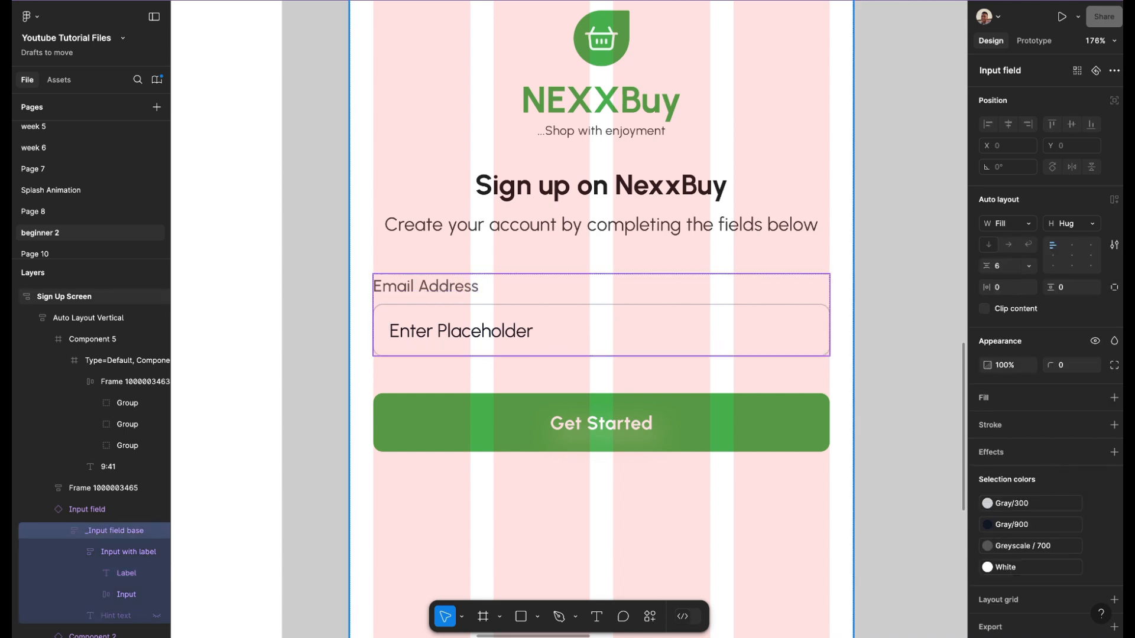
- Duplicate the Email Address input field directly below itself in the Sign Up Screen's auto layout
{"action": "left_click", "coordinate": [615, 207]}
{"action": "left_click", "coordinate": [603, 325]}
{"action": "left_click", "coordinate": [603, 375]}
{"action": "left_click", "coordinate": [603, 375]}
{"action": "double_click", "coordinate": [503, 331]}
{"action": "key", "text": "super+d"}
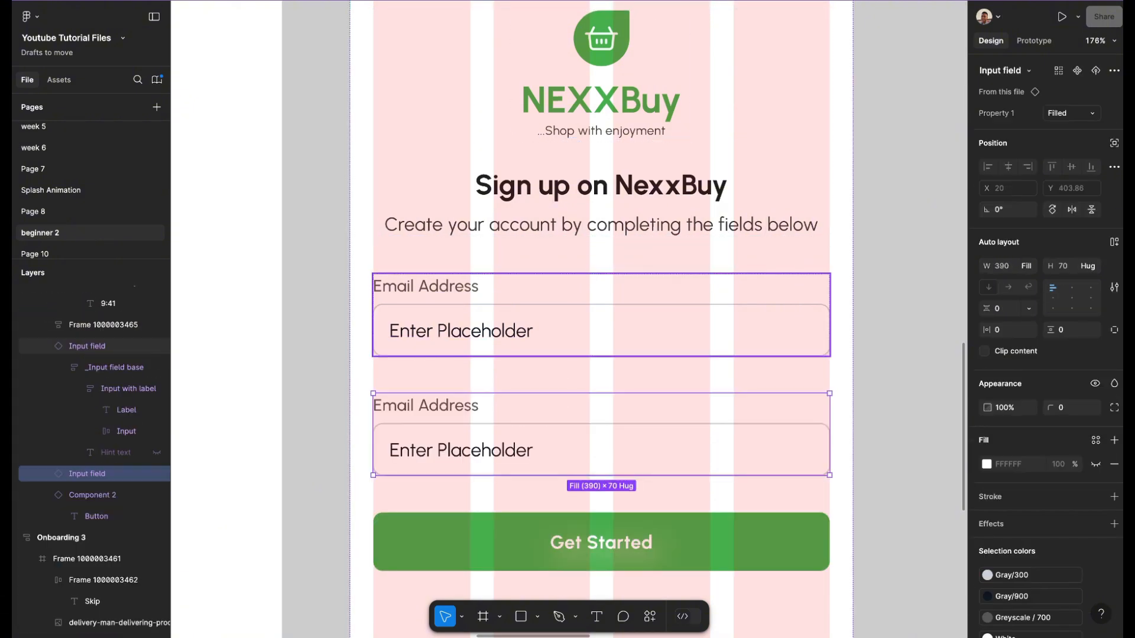
{"action": "scroll", "coordinate": [503, 331], "scroll_direction": "down", "scroll_amount": 1}
{"action": "double_click", "coordinate": [402, 363]}
{"action": "double_click", "coordinate": [402, 363]}
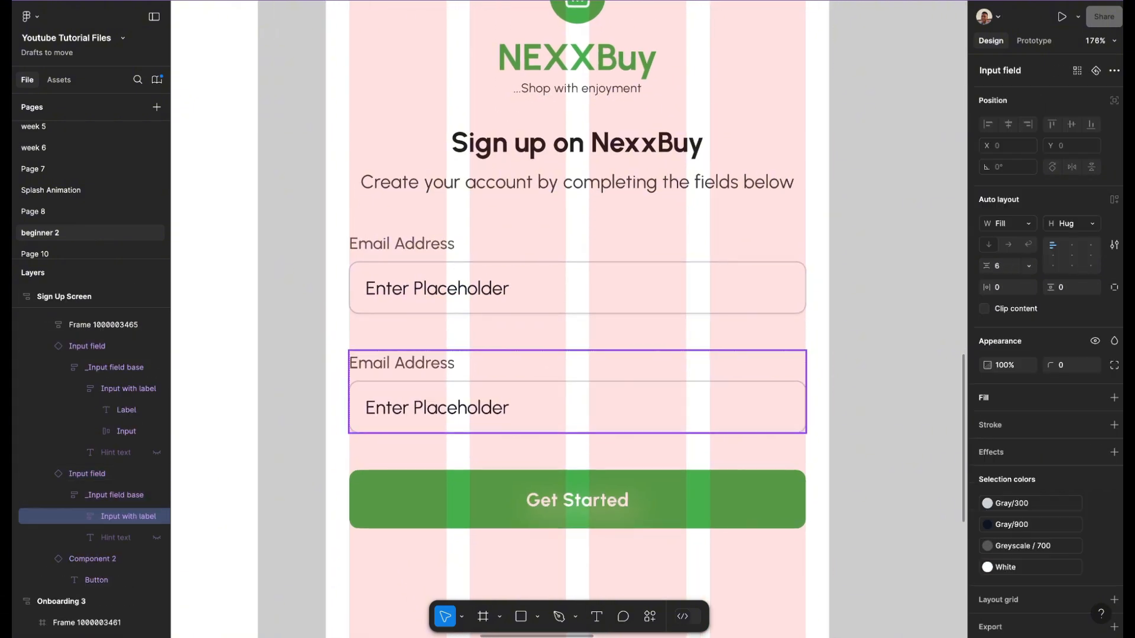
{"action": "double_click", "coordinate": [402, 363]}
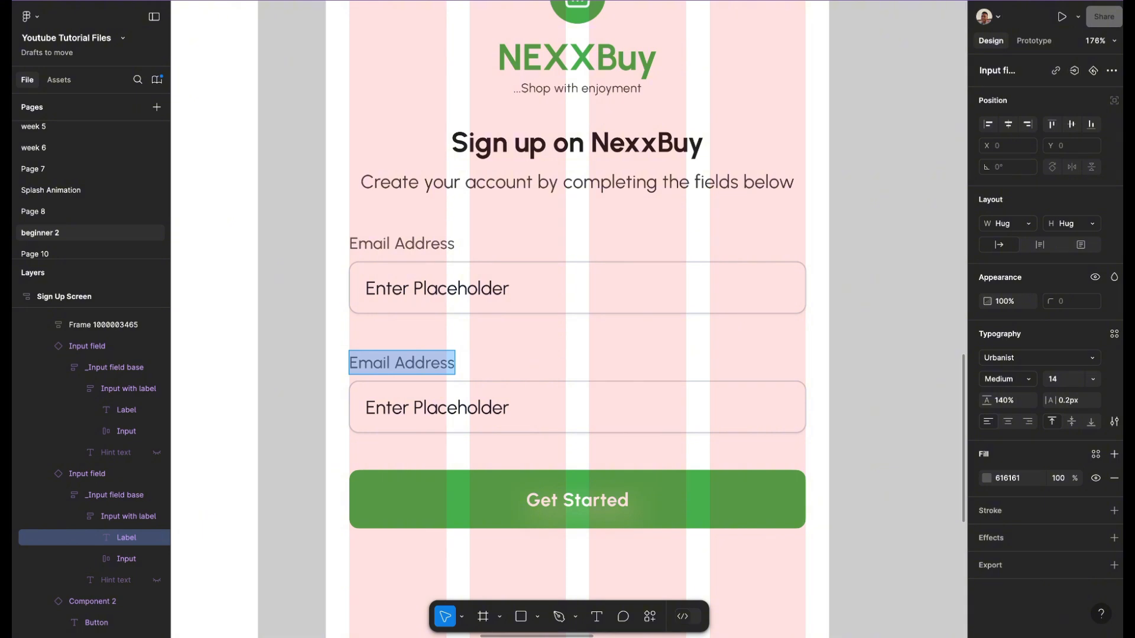
{"action": "left_click", "coordinate": [577, 392]}
{"action": "left_click", "coordinate": [577, 391]}
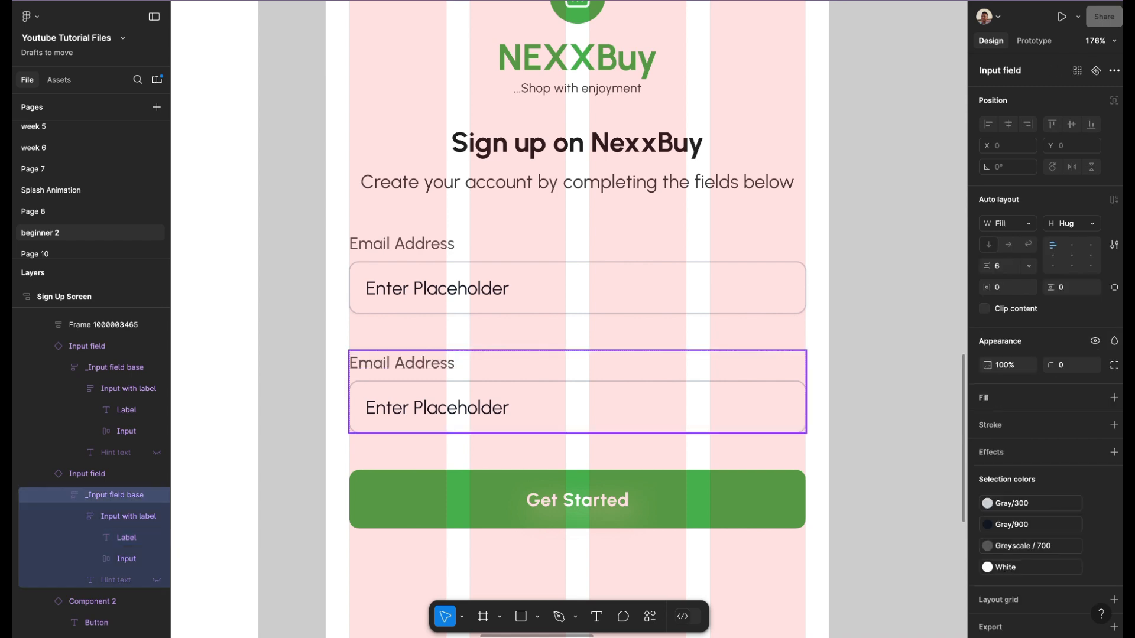
- Replace the label above the Sign Up Screen's upper input field with "Full Name"
{"action": "left_click", "coordinate": [577, 277]}
{"action": "left_click", "coordinate": [577, 392]}
{"action": "left_click", "coordinate": [402, 244]}
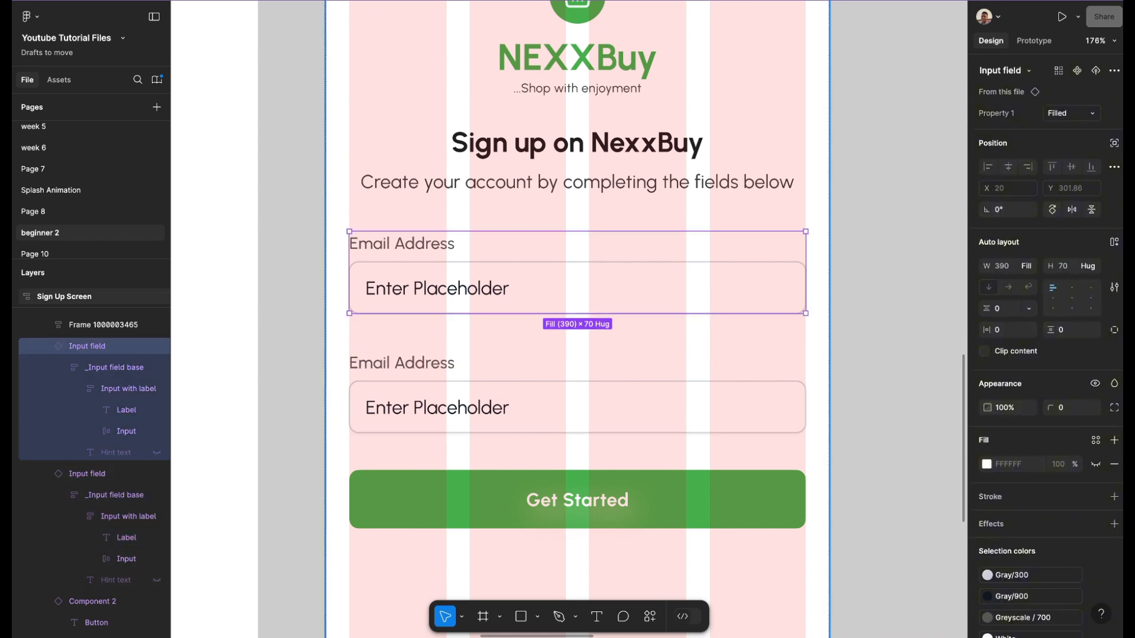
{"action": "double_click", "coordinate": [402, 244]}
{"action": "double_click", "coordinate": [402, 244]}
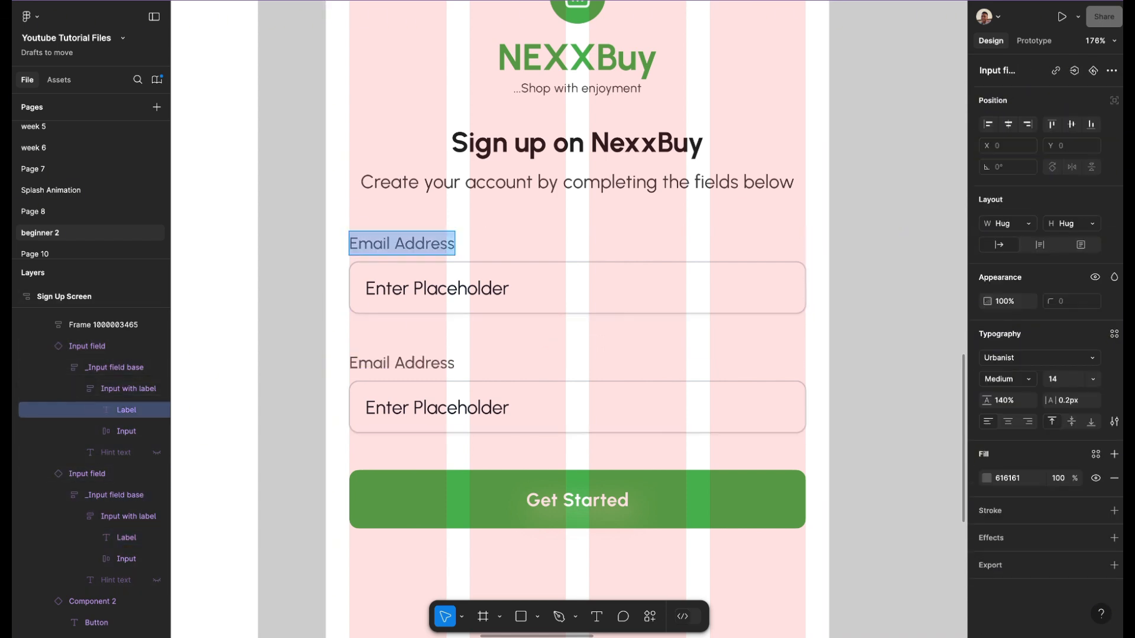
{"action": "type", "text": "Full Nam"}
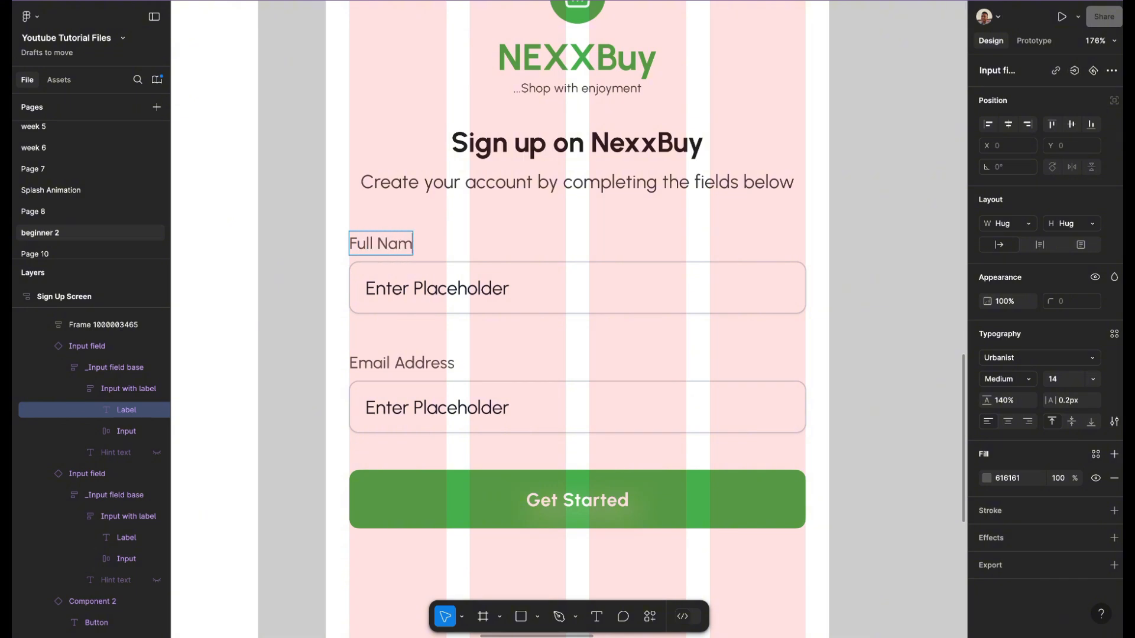
{"action": "type", "text": "e"}
- Change the placeholder inside the Full Name input field to "Enter full name"
{"action": "scroll", "coordinate": [541, 319], "scroll_direction": "down", "scroll_amount": 1}
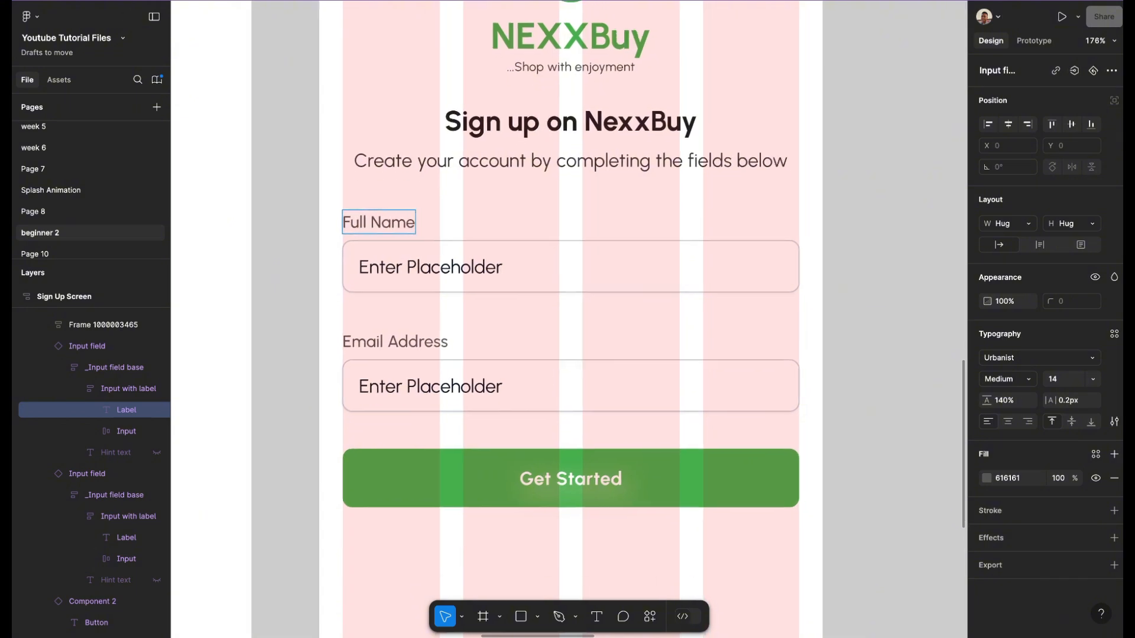
{"action": "left_click", "coordinate": [114, 368]}
{"action": "double_click", "coordinate": [430, 267]}
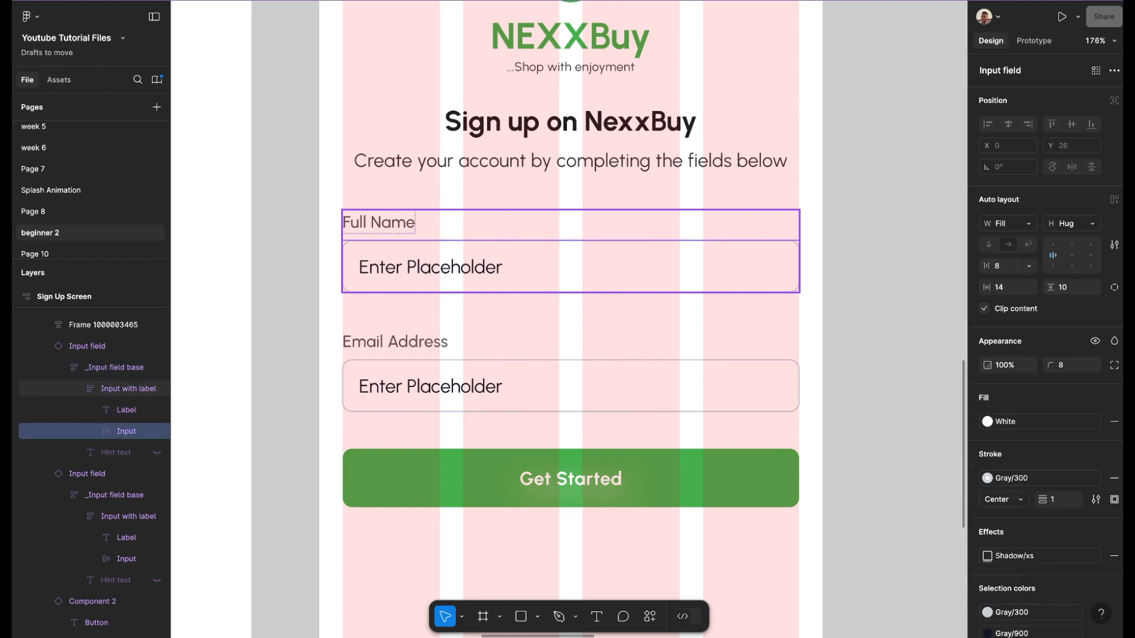
{"action": "double_click", "coordinate": [430, 267]}
{"action": "left_click_drag", "start_coordinate": [407, 267], "coordinate": [503, 267]}
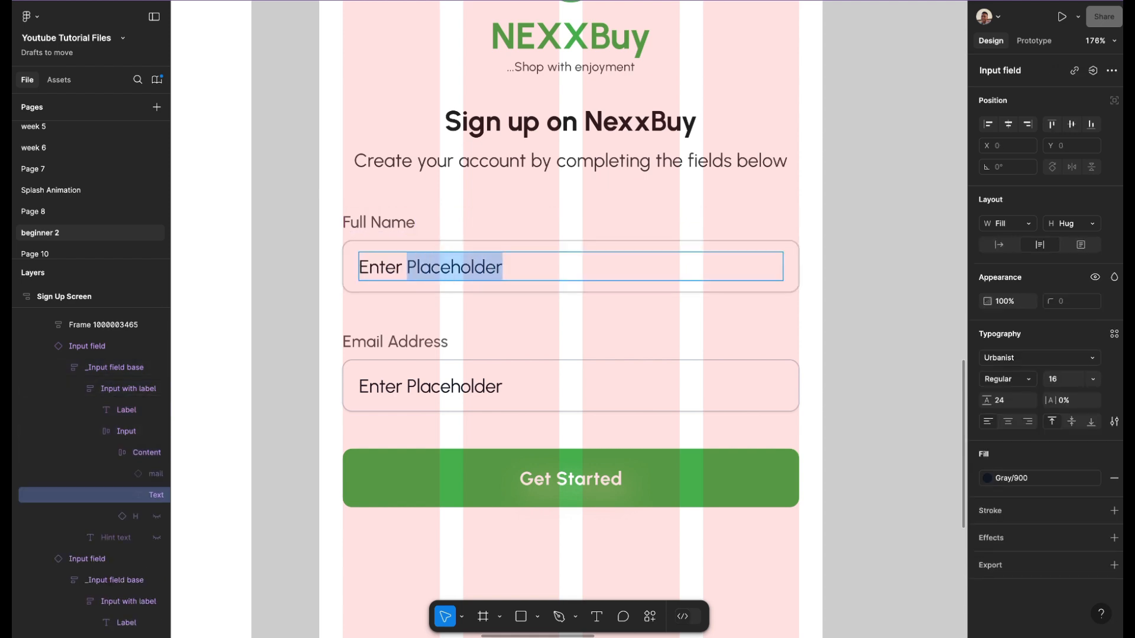
{"action": "type", "text": "full name"}
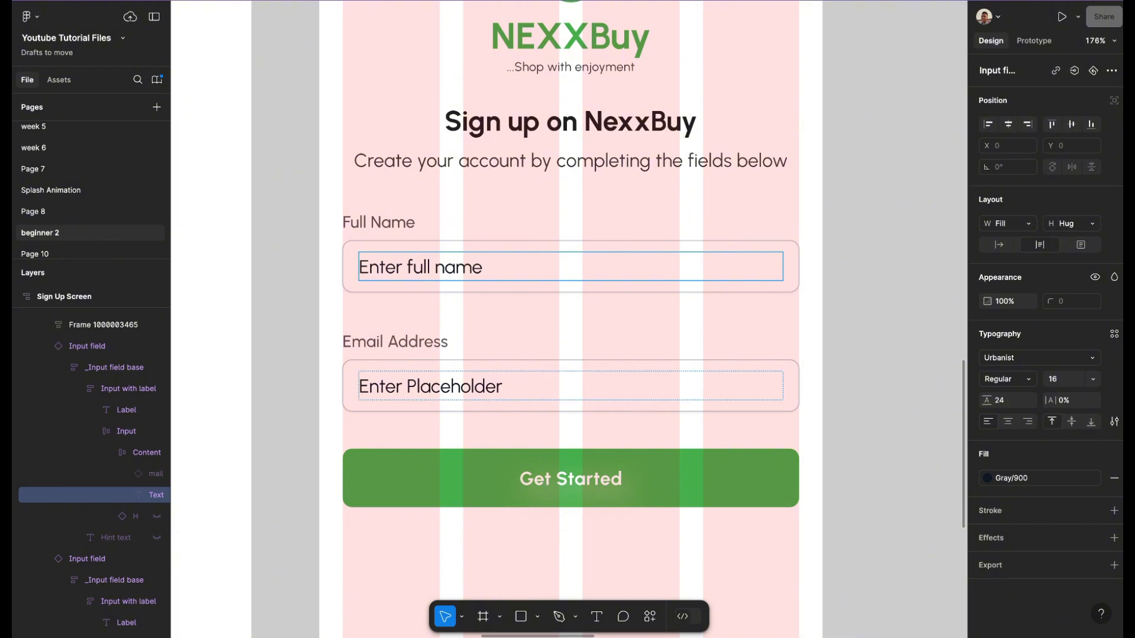
- Change the placeholder inside the Email Address input field to "Enter email address"
{"action": "double_click", "coordinate": [454, 387]}
{"action": "type", "text": "ema"}
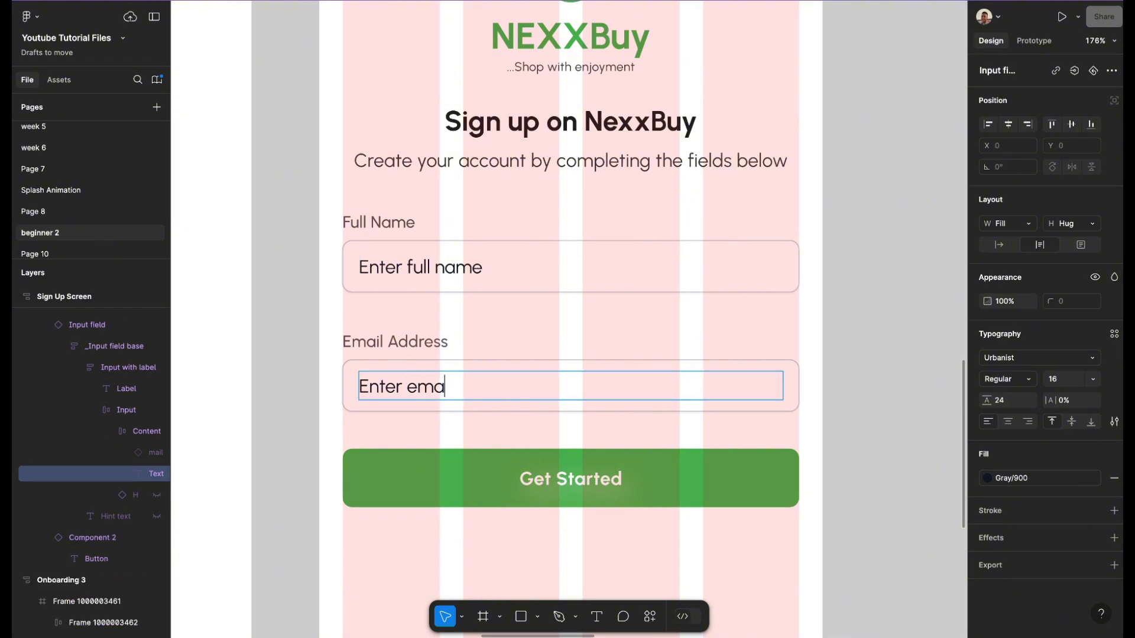
{"action": "type", "text": "il address"}
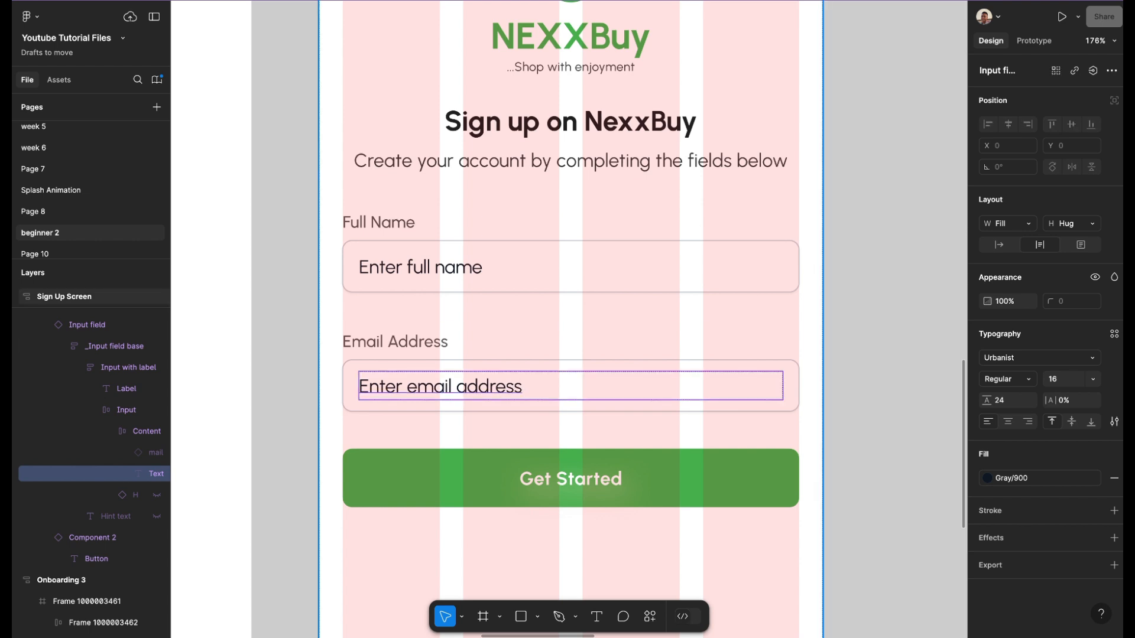
{"action": "left_click", "coordinate": [473, 313]}
- Wrap the Full Name and Email Address fields in their own vertical auto layout with a gap of 12
{"action": "left_click", "coordinate": [473, 267]}
{"action": "left_click", "coordinate": [571, 372], "text": "shift"}
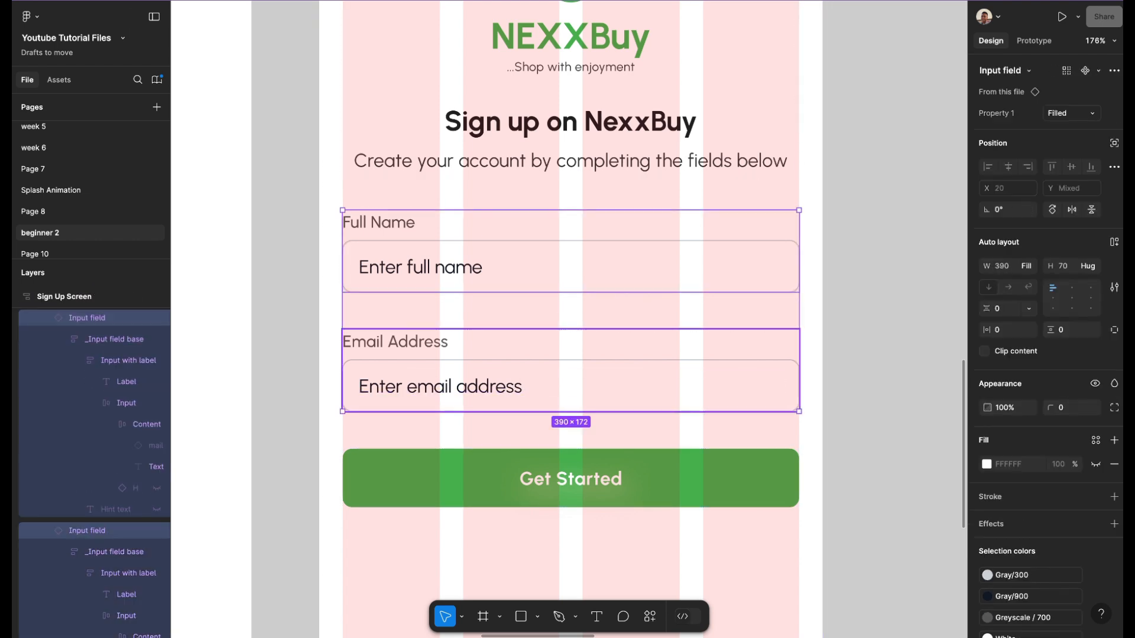
{"action": "key", "text": "shift+a"}
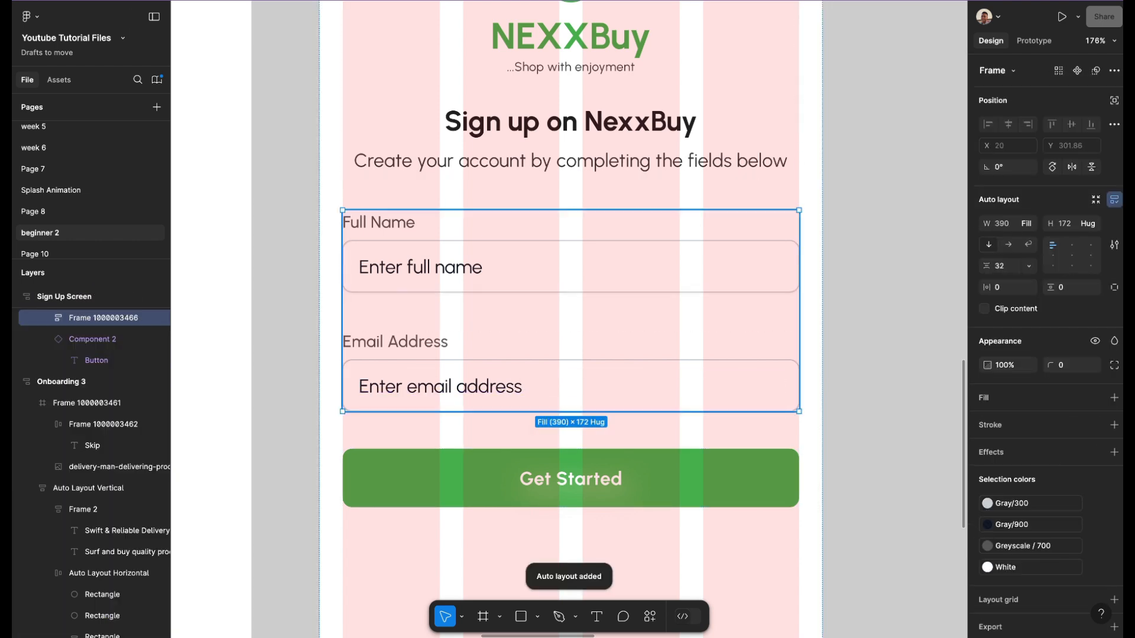
{"action": "left_click", "coordinate": [1000, 266]}
{"action": "type", "text": "12"}
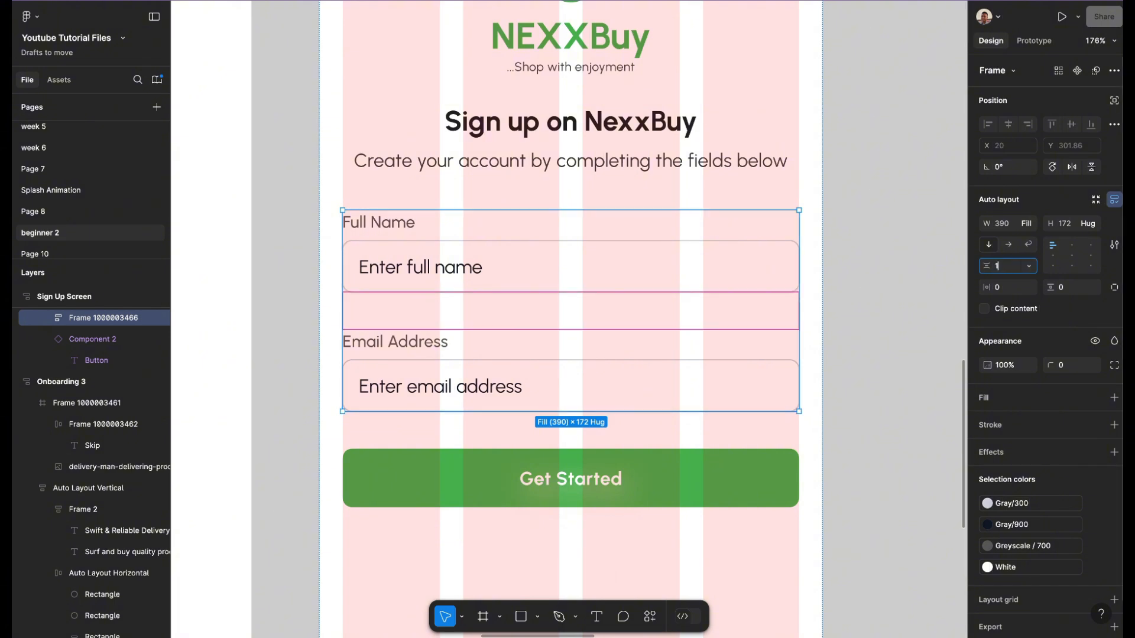
{"action": "key", "text": "Return"}
{"action": "scroll", "coordinate": [650, 307], "scroll_direction": "right", "scroll_amount": 1}
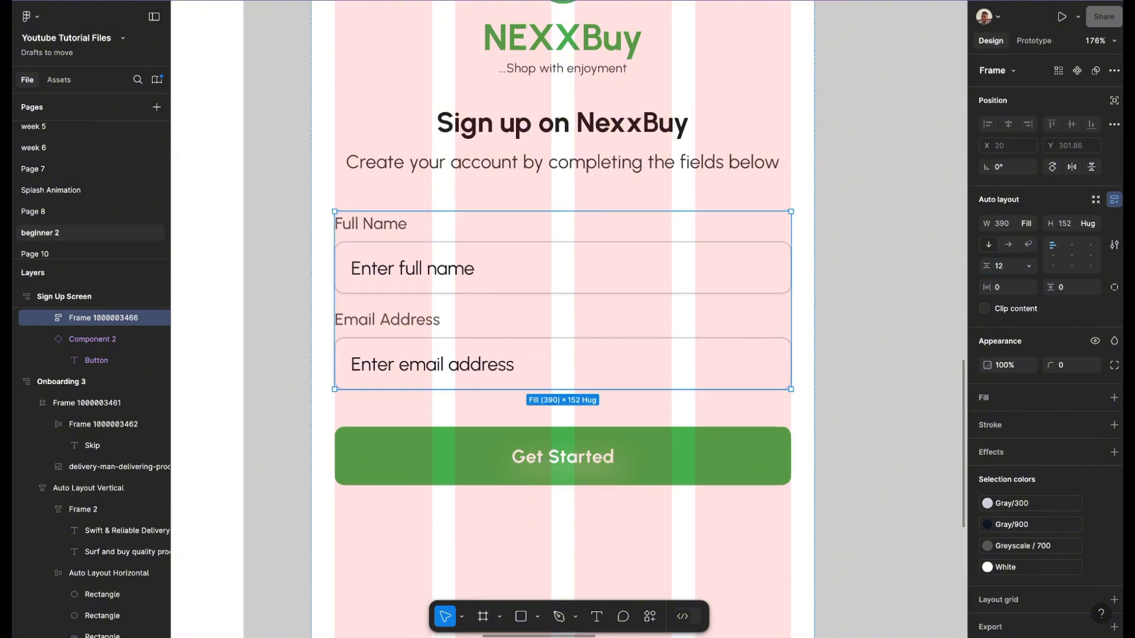
- Duplicate the Email Address input field inside the new fields auto layout, above the Get Started button
{"action": "left_click", "coordinate": [851, 261]}
{"action": "scroll", "coordinate": [850, 261], "scroll_direction": "down", "scroll_amount": 5}
{"action": "scroll", "coordinate": [850, 261], "scroll_direction": "right", "scroll_amount": 1}
{"action": "left_click", "coordinate": [645, 312]}
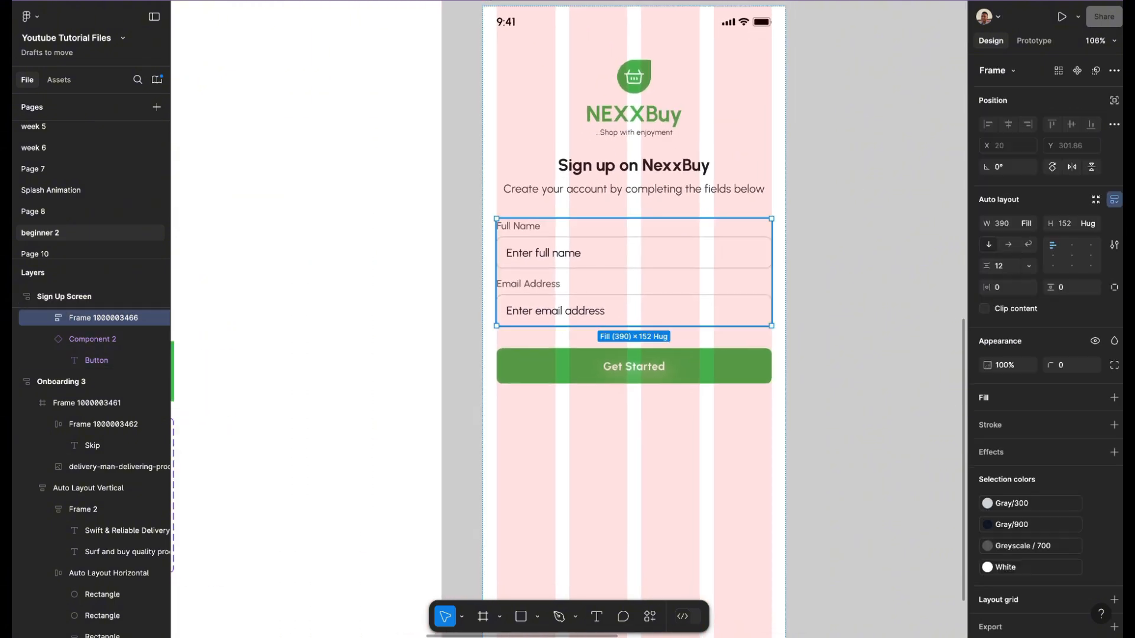
{"action": "double_click", "coordinate": [644, 311]}
{"action": "key", "text": "ctrl+d"}
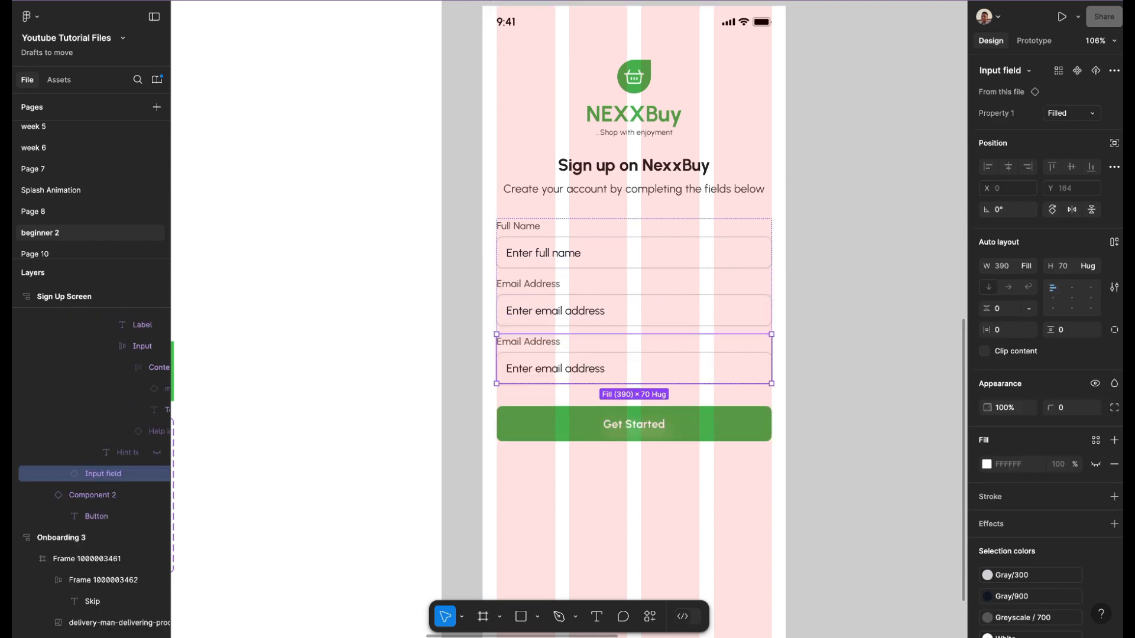
- Replace the label of the duplicated third input field with "Phone Number"
{"action": "scroll", "coordinate": [548, 344], "scroll_direction": "up", "scroll_amount": 5}
{"action": "double_click", "coordinate": [549, 345]}
{"action": "double_click", "coordinate": [548, 344]}
{"action": "double_click", "coordinate": [549, 344]}
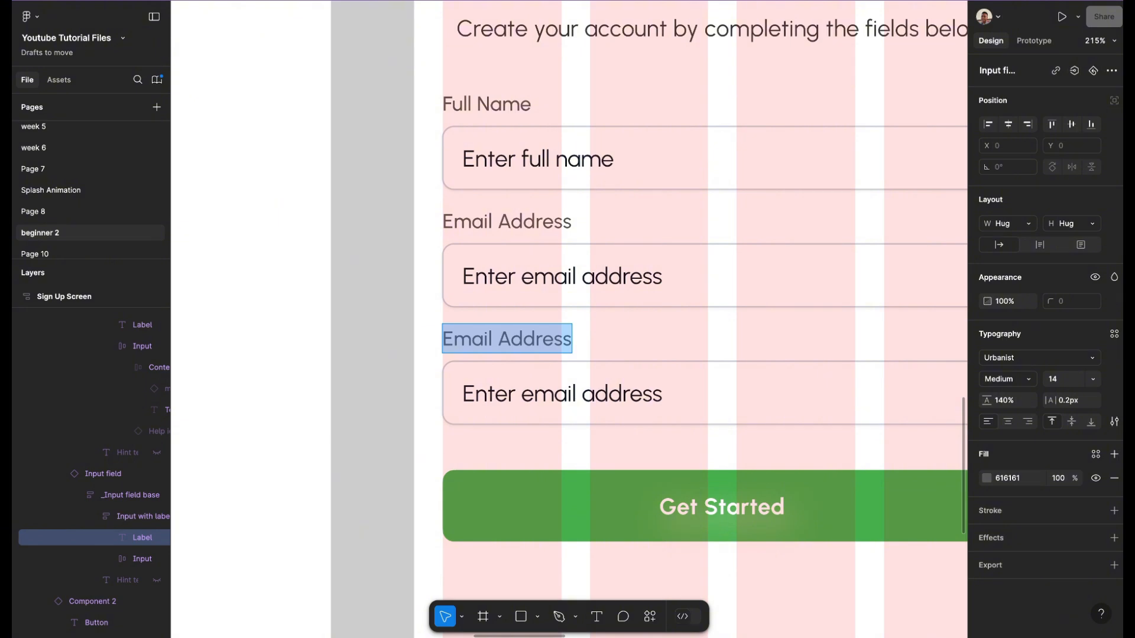
{"action": "type", "text": "Phone Number"}
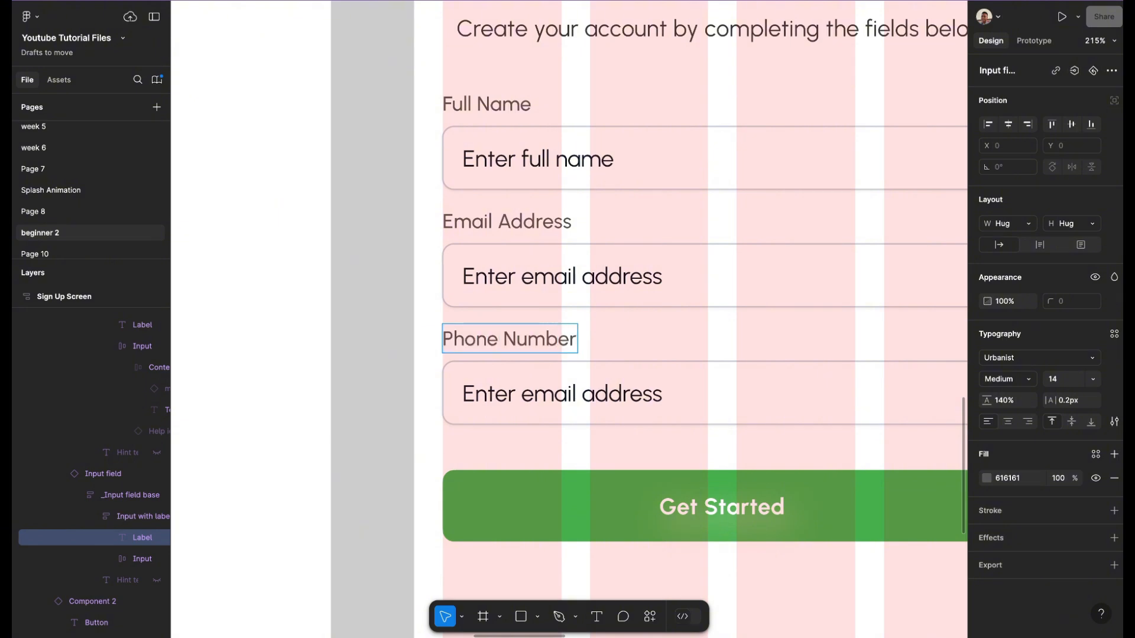
- Set the third input field's label to "Create a Password"
{"action": "key", "text": "ctrl+a"}
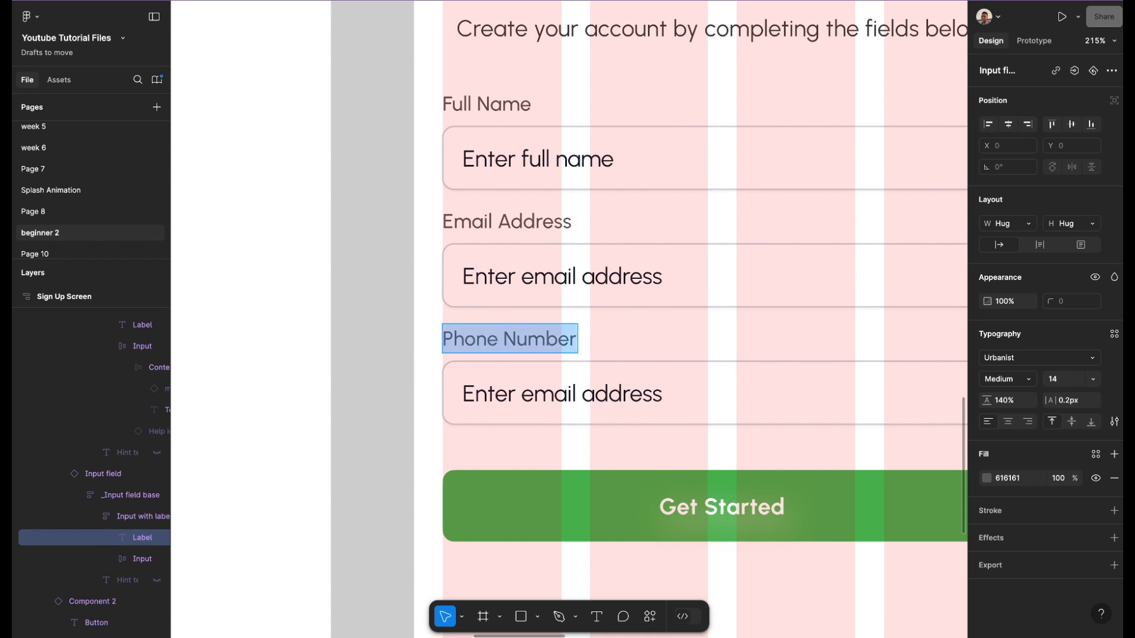
{"action": "type", "text": "Create ."}
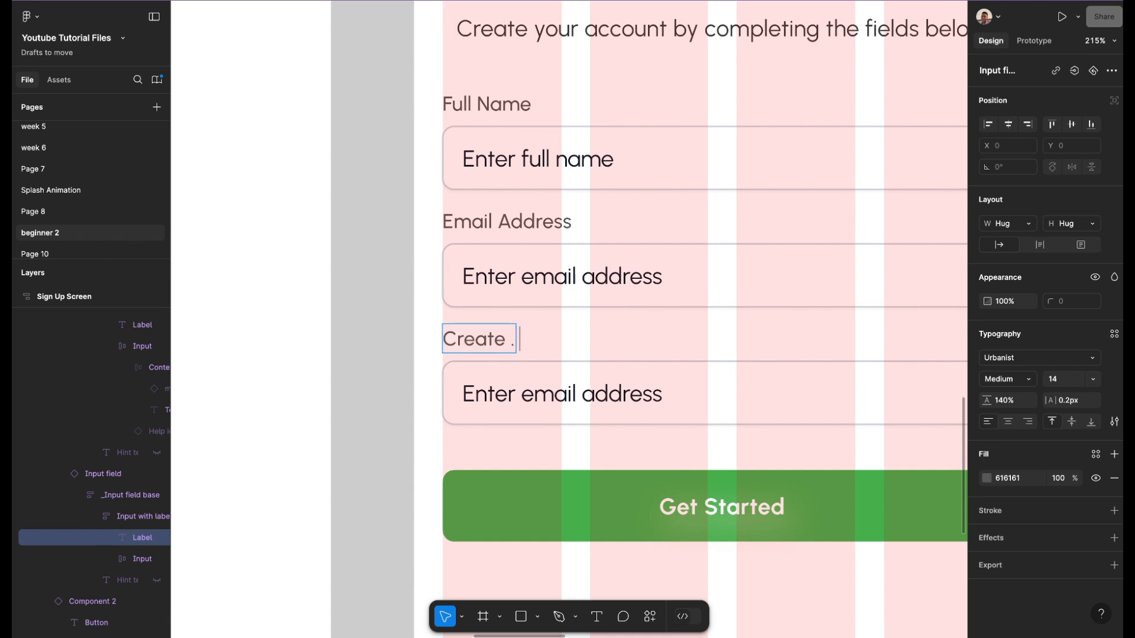
{"action": "key", "text": "BackSpace"}
{"action": "type", "text": "A"}
{"action": "key", "text": "BackSpace"}
{"action": "type", "text": "a Pas"}
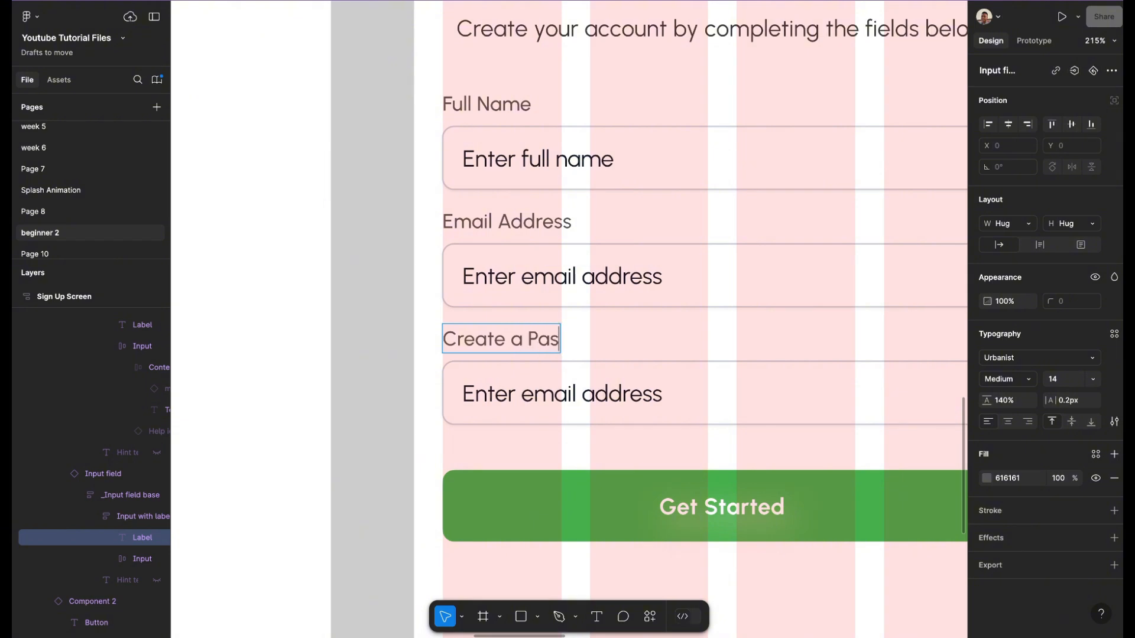
{"action": "type", "text": "sword"}
{"action": "scroll", "coordinate": [570, 319], "scroll_direction": "down", "scroll_amount": 3}
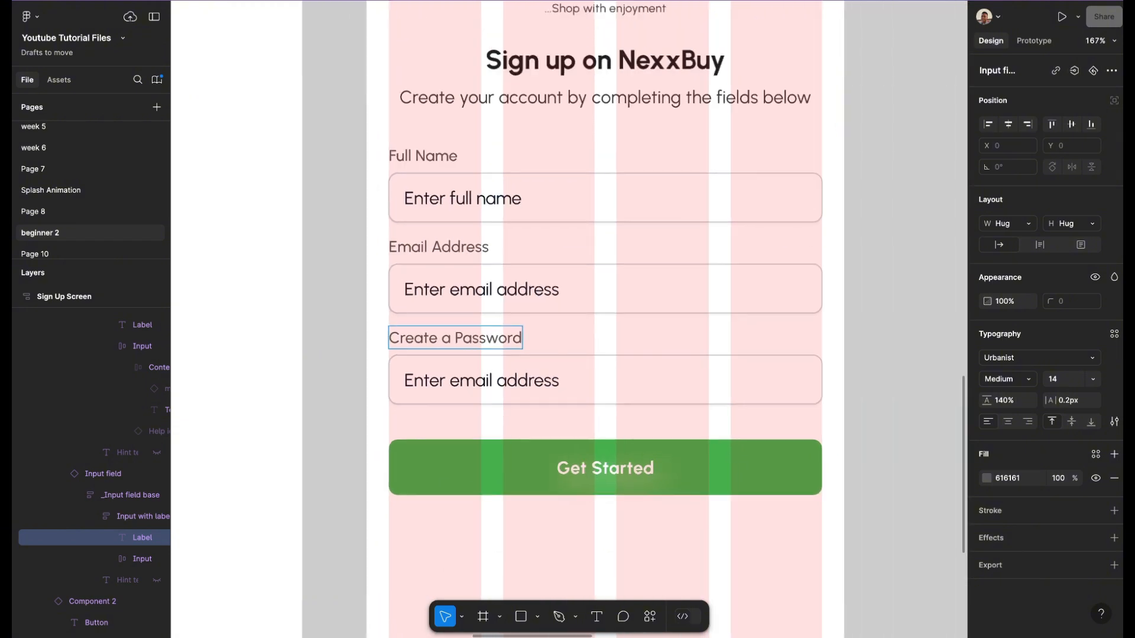
{"action": "key", "text": "Escape"}
{"action": "key", "text": "Escape"}
- Switch the Create a Password input field instance to the Password variant
{"action": "scroll", "coordinate": [569, 319], "scroll_direction": "down", "scroll_amount": 1}
{"action": "scroll", "coordinate": [569, 319], "scroll_direction": "left", "scroll_amount": 1}
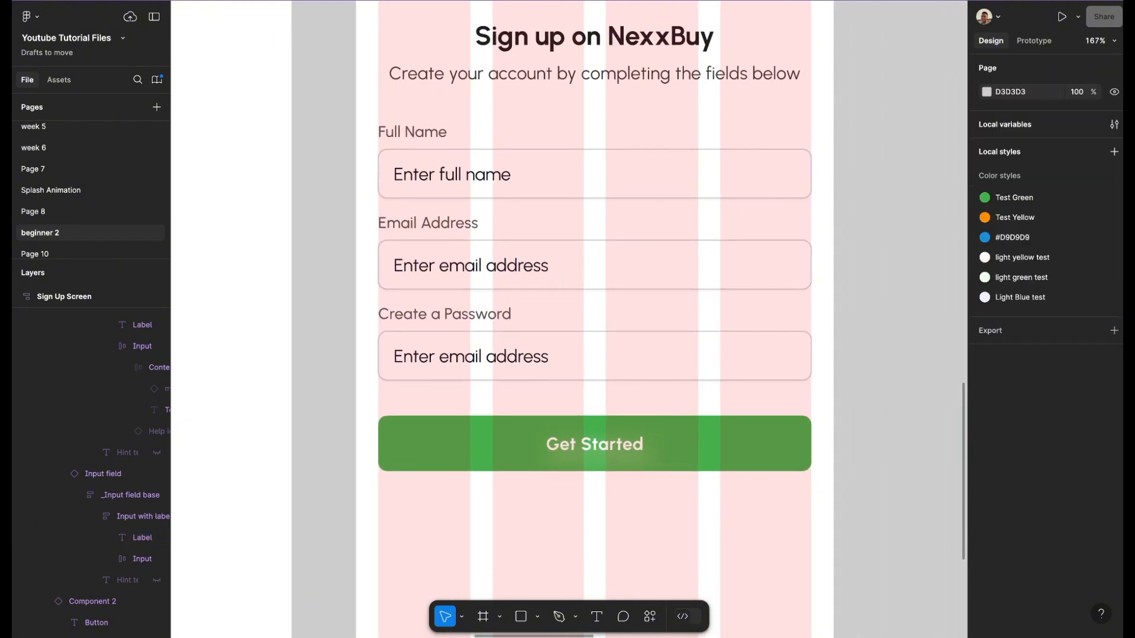
{"action": "left_click", "coordinate": [471, 355]}
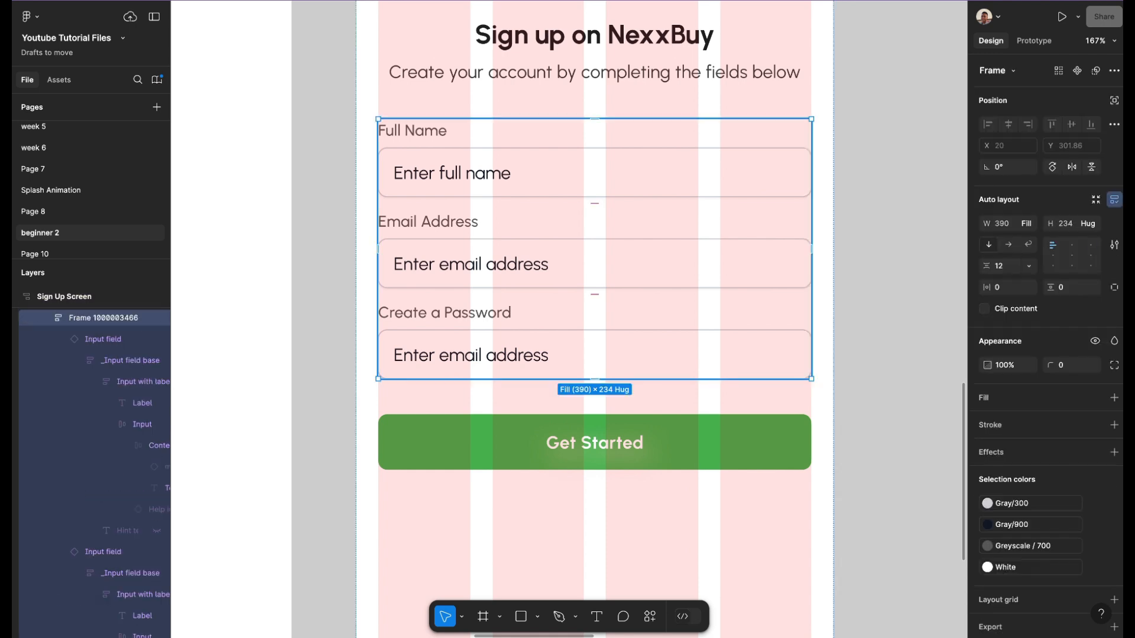
{"action": "double_click", "coordinate": [472, 356]}
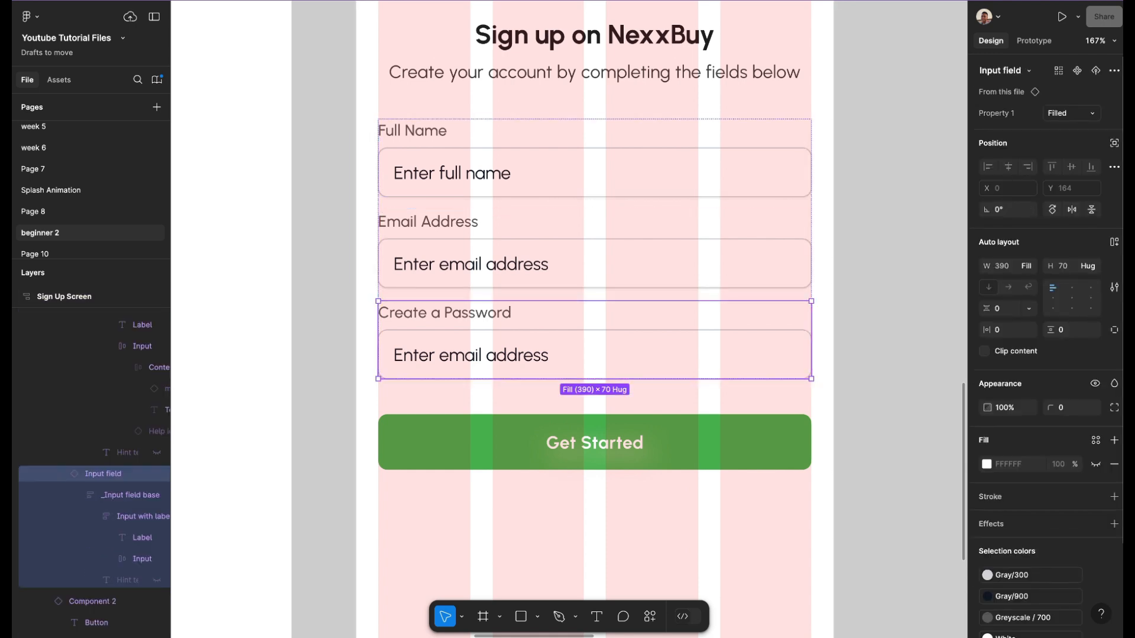
{"action": "left_click", "coordinate": [1071, 113]}
{"action": "left_click", "coordinate": [1029, 158]}
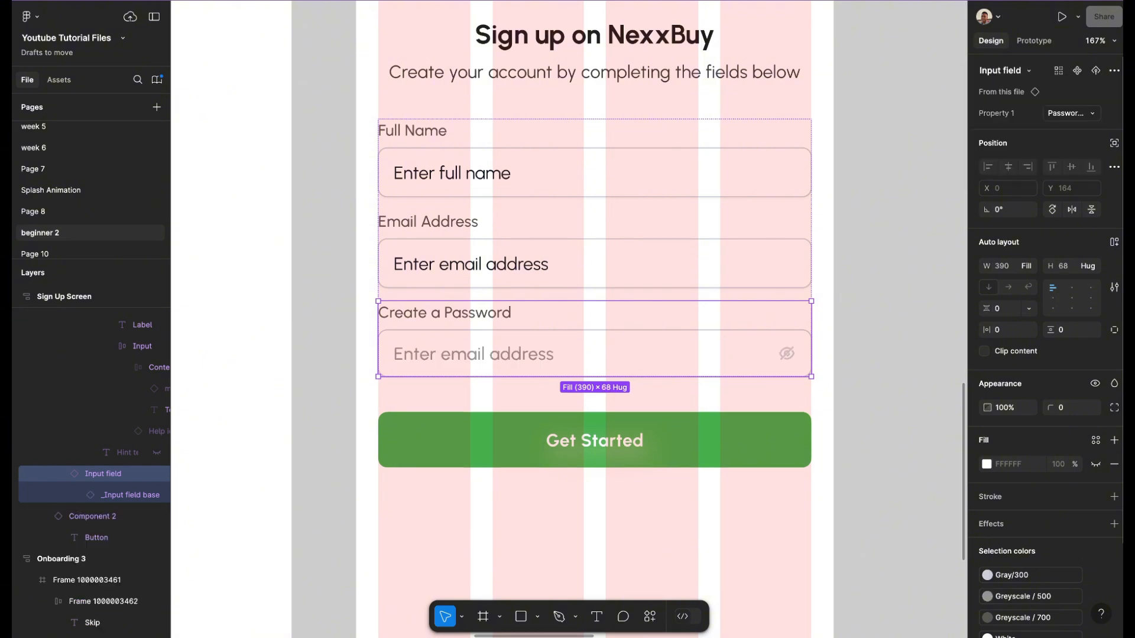
- Replace the placeholder inside the Create a Password field with "e.g." followed by a sample password
{"action": "double_click", "coordinate": [473, 354]}
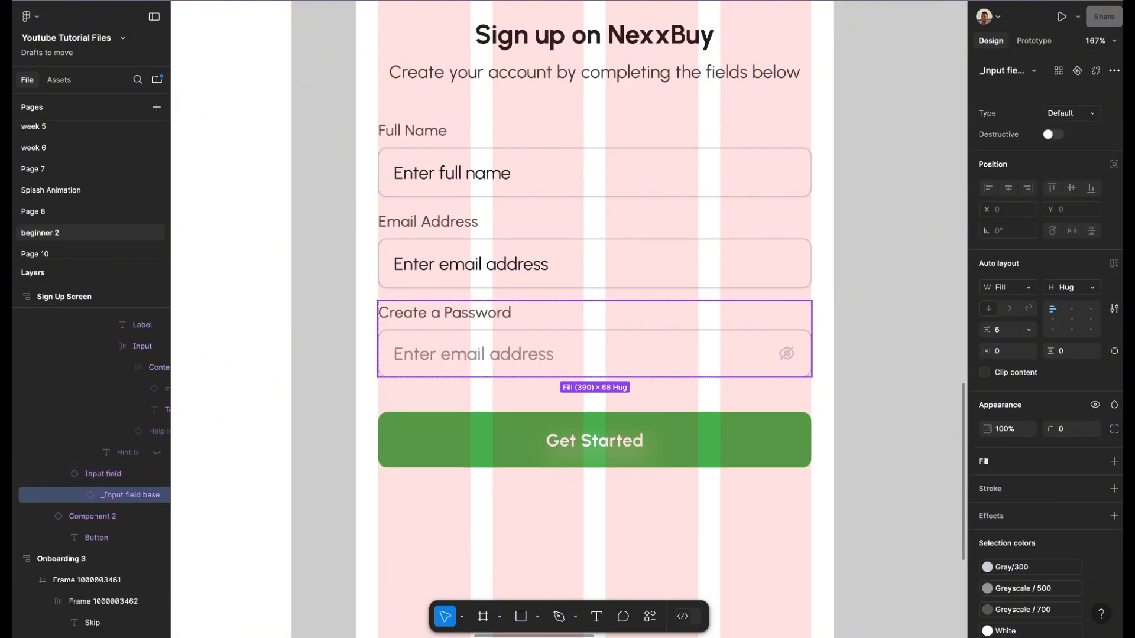
{"action": "double_click", "coordinate": [473, 354]}
{"action": "double_click", "coordinate": [473, 354]}
{"action": "double_click", "coordinate": [473, 355]}
{"action": "double_click", "coordinate": [473, 354]}
{"action": "double_click", "coordinate": [473, 355]}
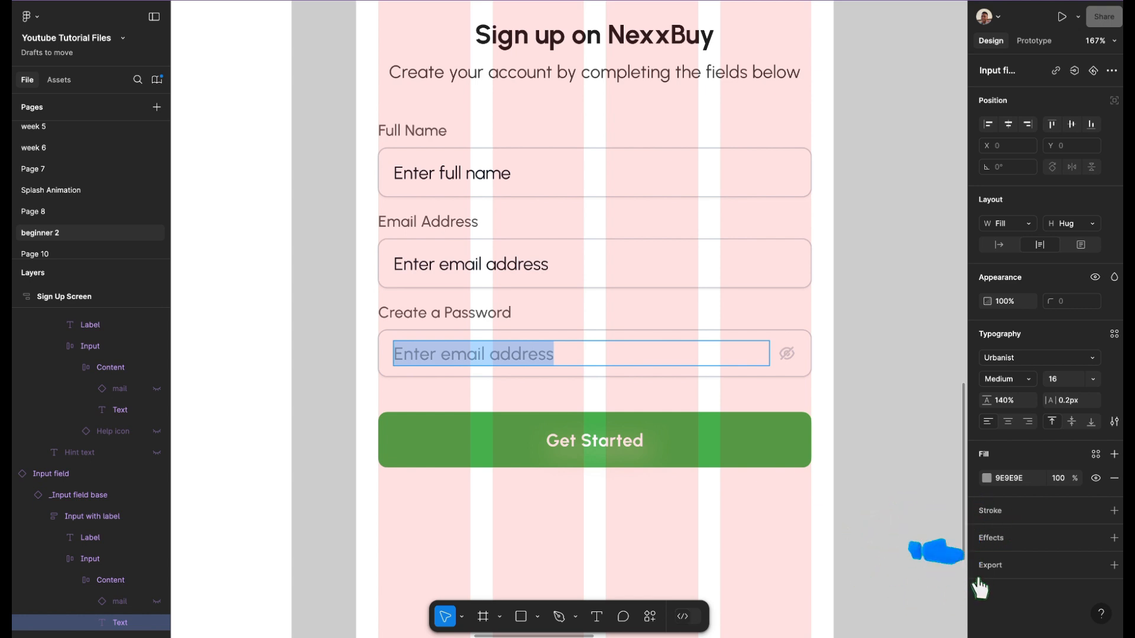
{"action": "type", "text": "e.g"}
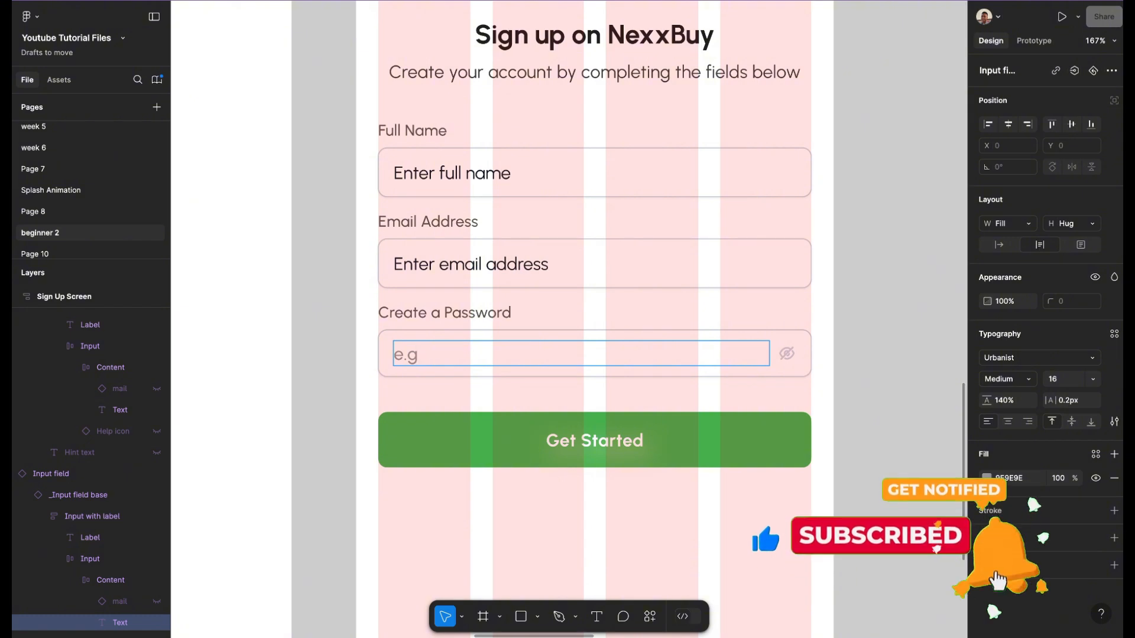
{"action": "type", "text": ". "}
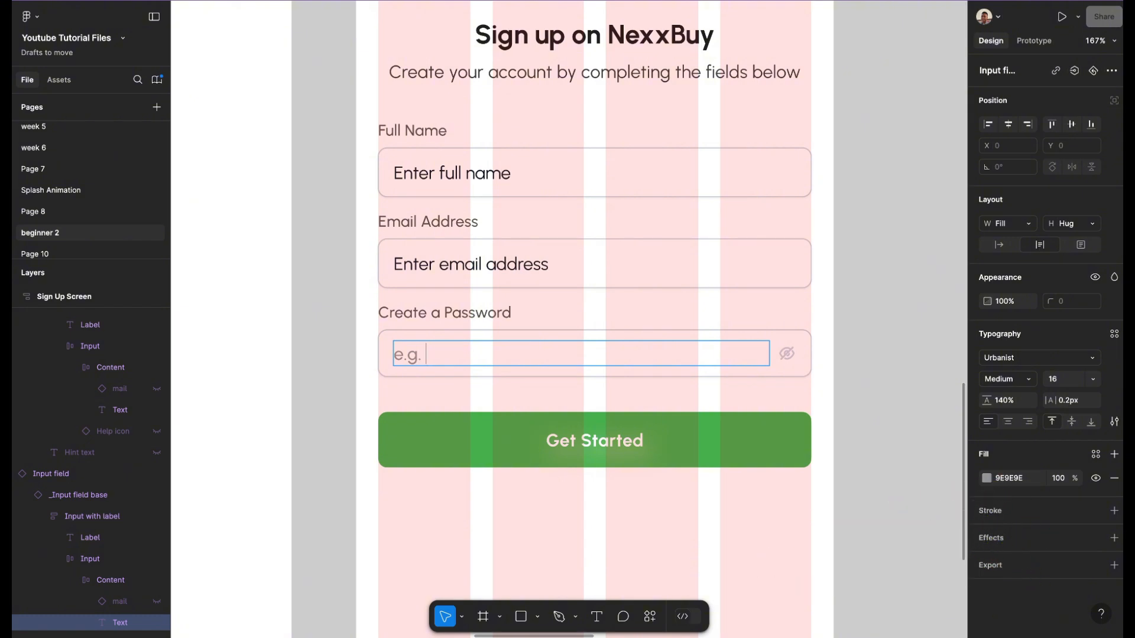
{"action": "type", "text": "example123"}
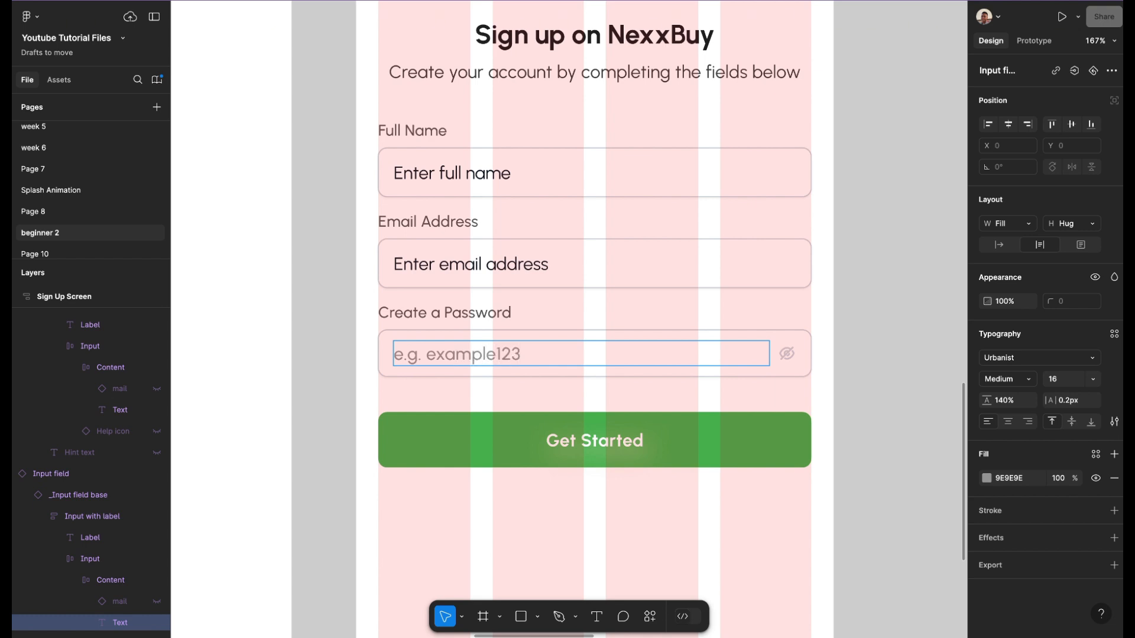
{"action": "type", "text": "&"}
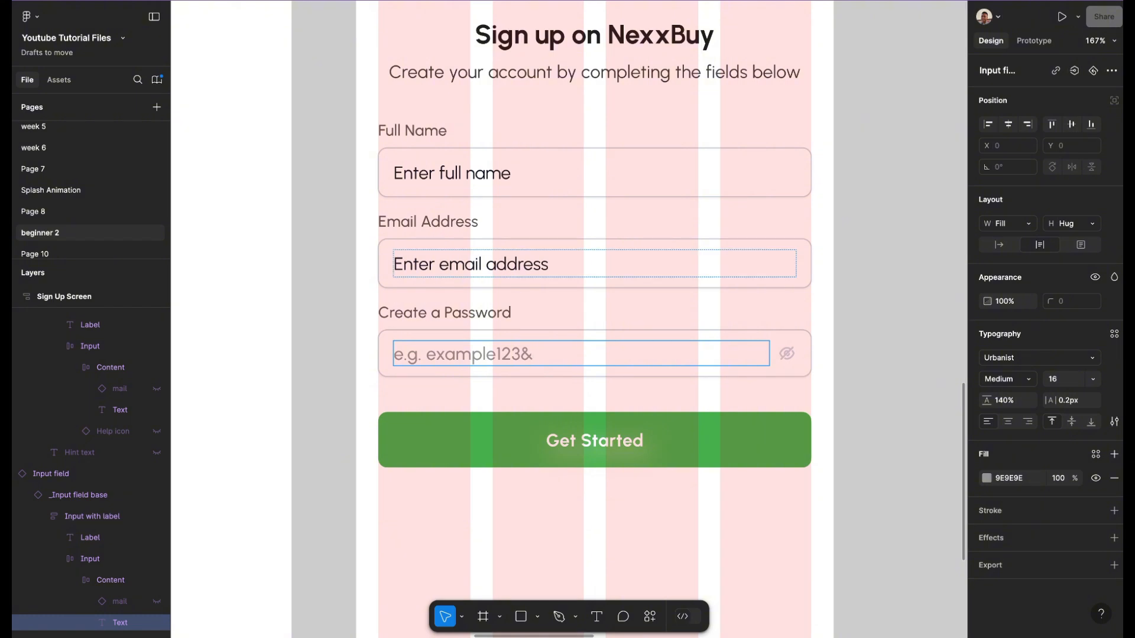
- Replace the placeholder inside the Email Address field with "e.g." followed by a sample email address at the NexxBuy domain
{"action": "double_click", "coordinate": [471, 264]}
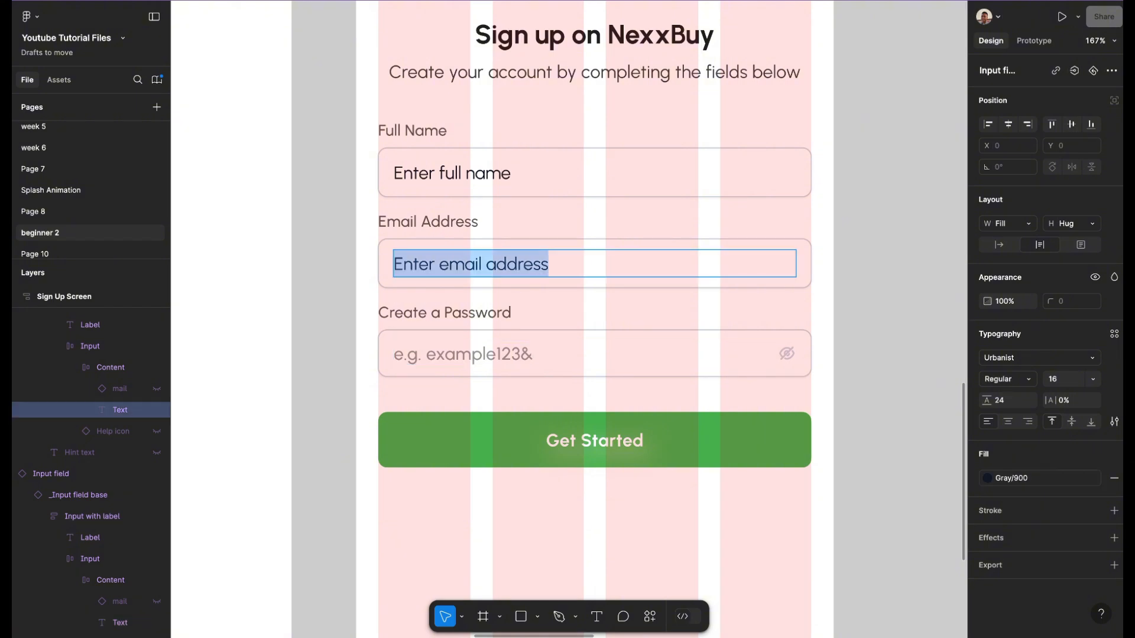
{"action": "type", "text": "e.g"}
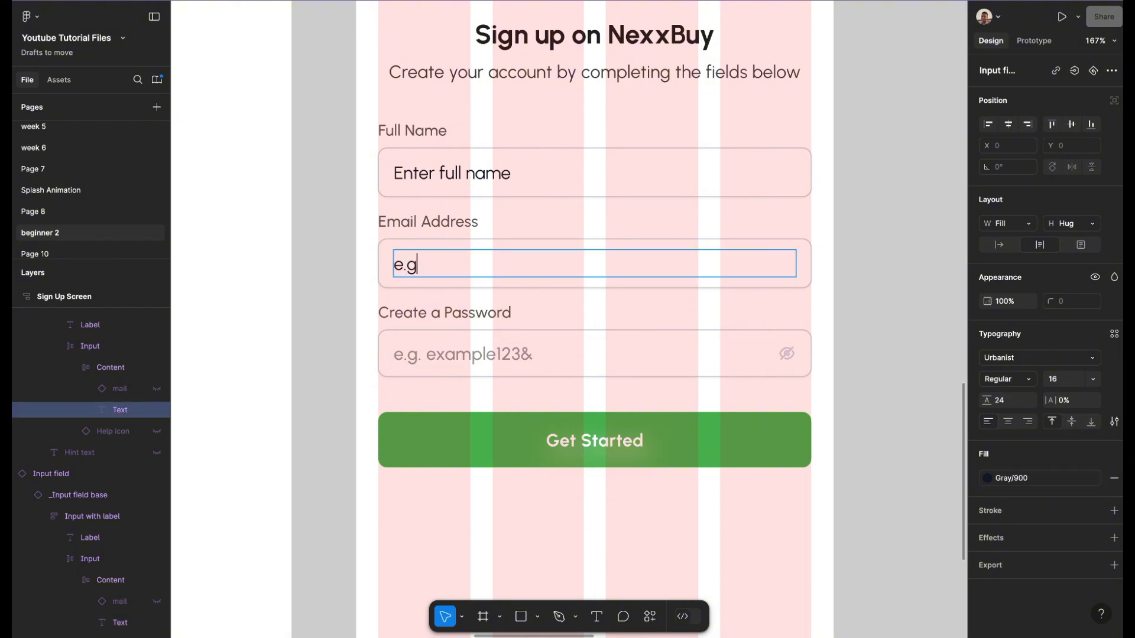
{"action": "type", "text": ". jon"}
{"action": "key", "text": "BackSpace"}
{"action": "type", "text": "nndoe?@"}
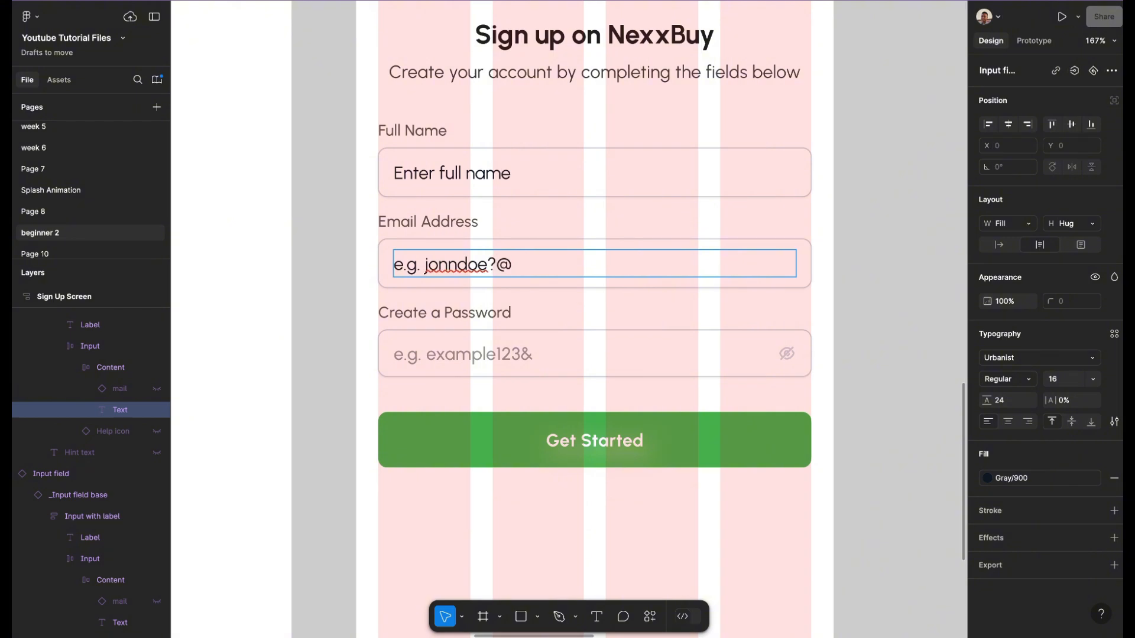
{"action": "key", "text": "BackSpace"}
{"action": "key", "text": "BackSpace"}
{"action": "type", "text": "@"}
{"action": "key", "text": "BackSpace"}
{"action": "type", "text": "nexxbuy.c"}
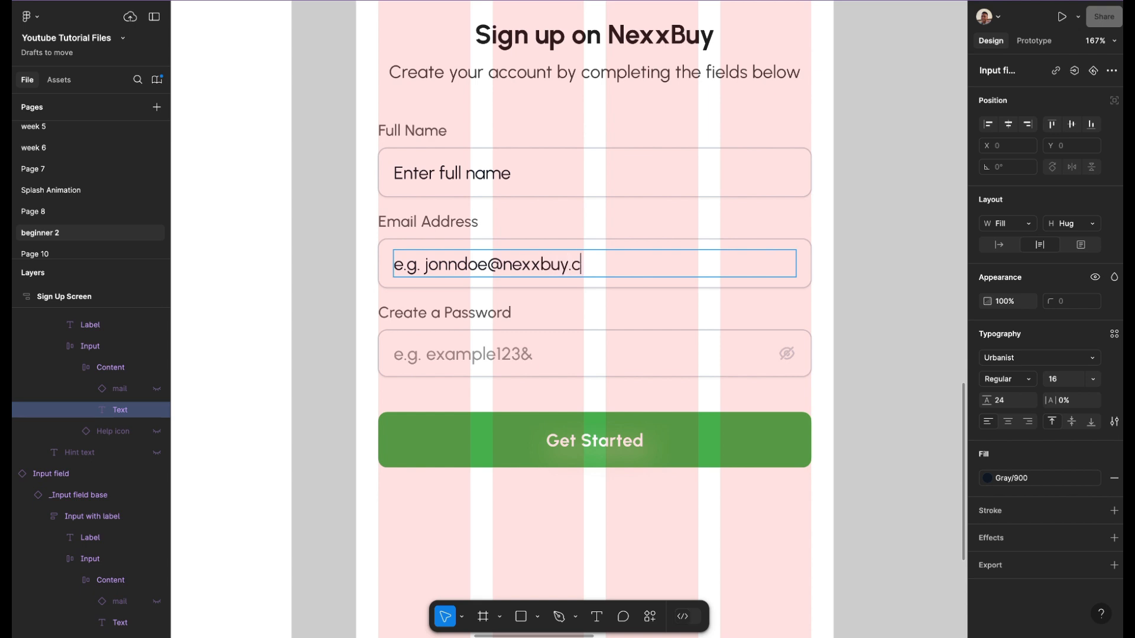
{"action": "type", "text": "om"}
{"action": "left_click", "coordinate": [595, 521]}
- Switch the Email Address field instance to the Input 1 variant and turn off its Password eye property
{"action": "double_click", "coordinate": [595, 265]}
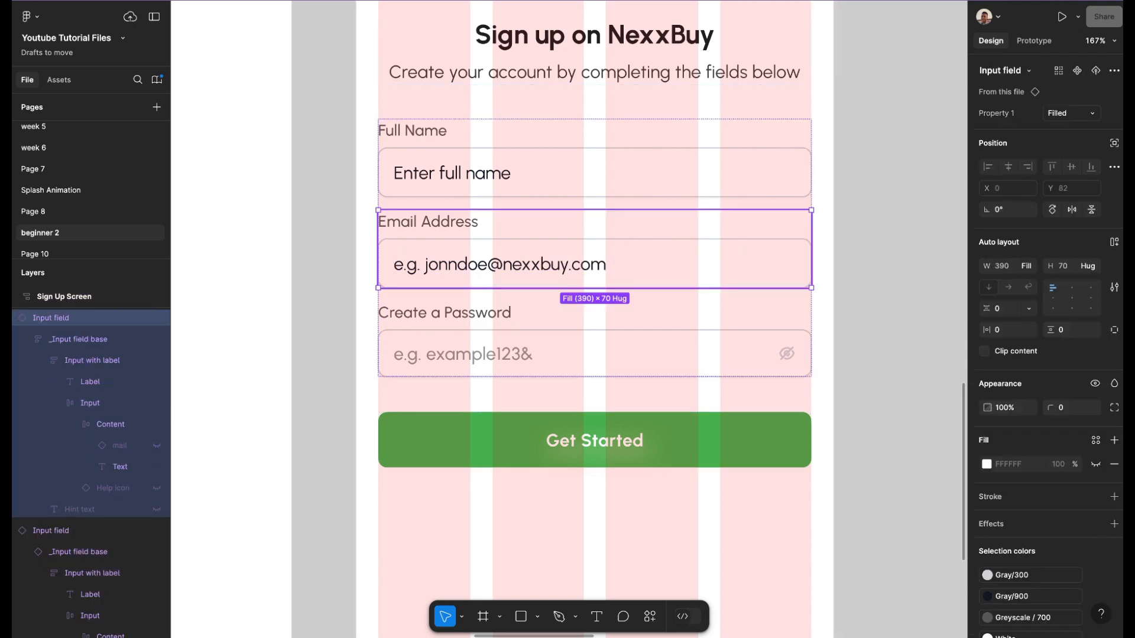
{"action": "left_click", "coordinate": [1071, 113]}
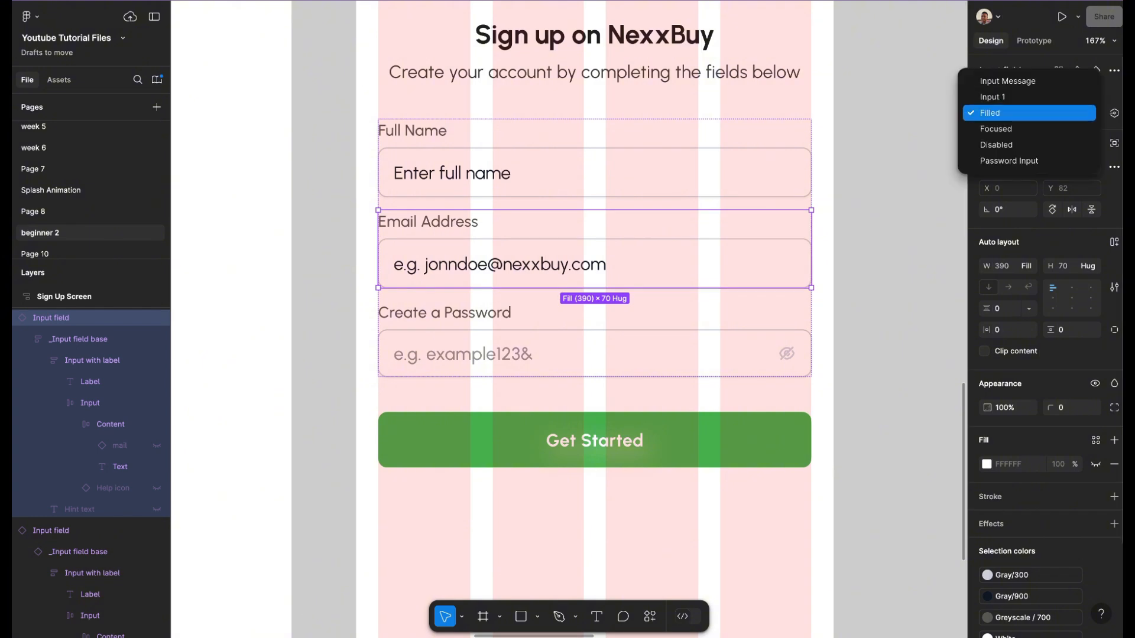
{"action": "left_click", "coordinate": [1029, 97]}
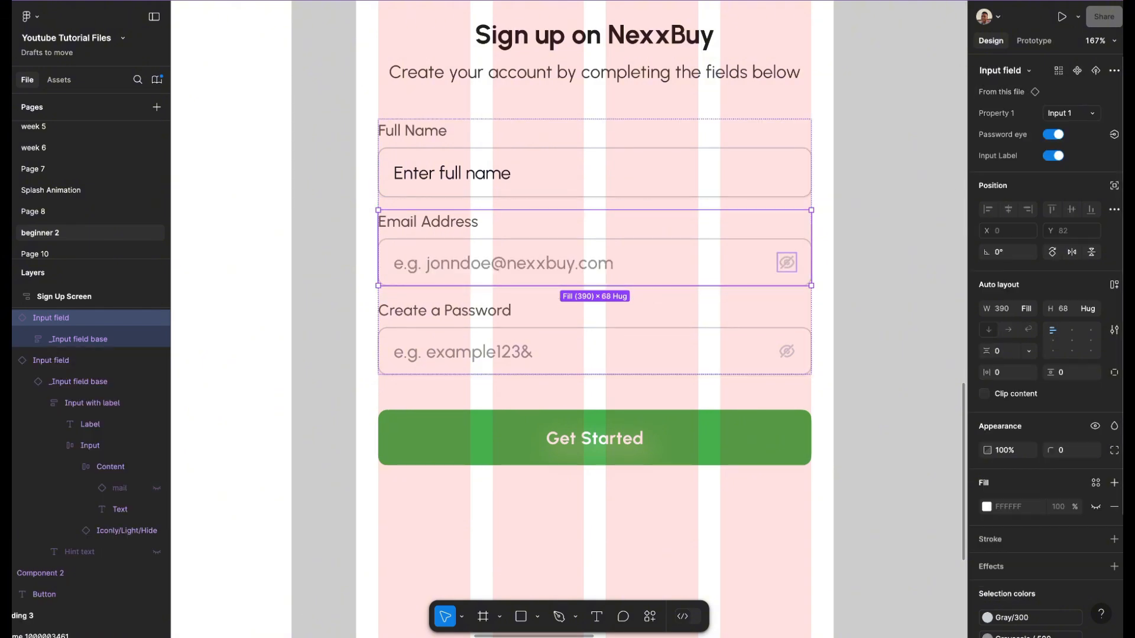
{"action": "left_click", "coordinate": [1053, 134]}
{"action": "left_click", "coordinate": [892, 248]}
{"action": "scroll", "coordinate": [893, 248], "scroll_direction": "right", "scroll_amount": 1}
{"action": "scroll", "coordinate": [893, 249], "scroll_direction": "up", "scroll_amount": 1}
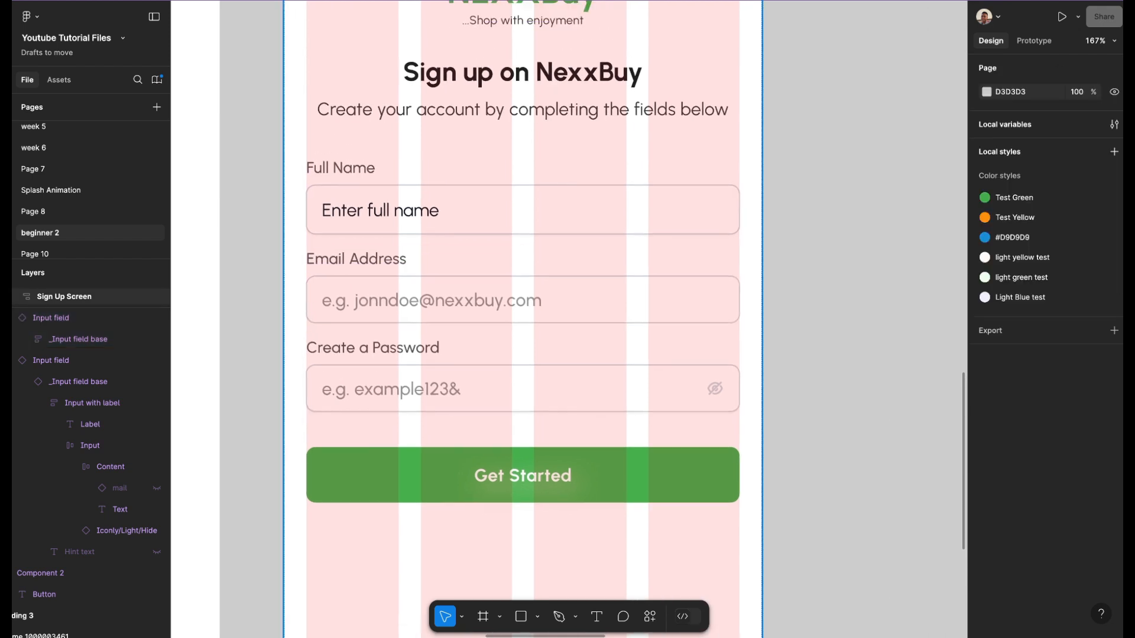
- Switch the Full Name field instance to the Input 1 variant and turn off its Password eye property
{"action": "double_click", "coordinate": [522, 283]}
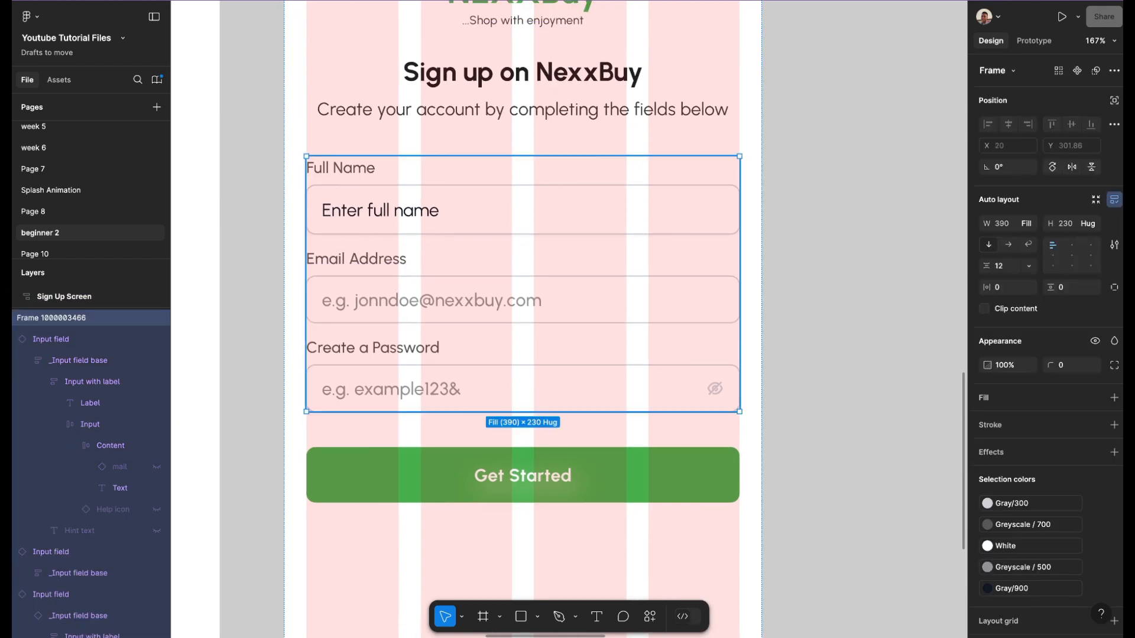
{"action": "double_click", "coordinate": [522, 210]}
{"action": "left_click", "coordinate": [1053, 113]}
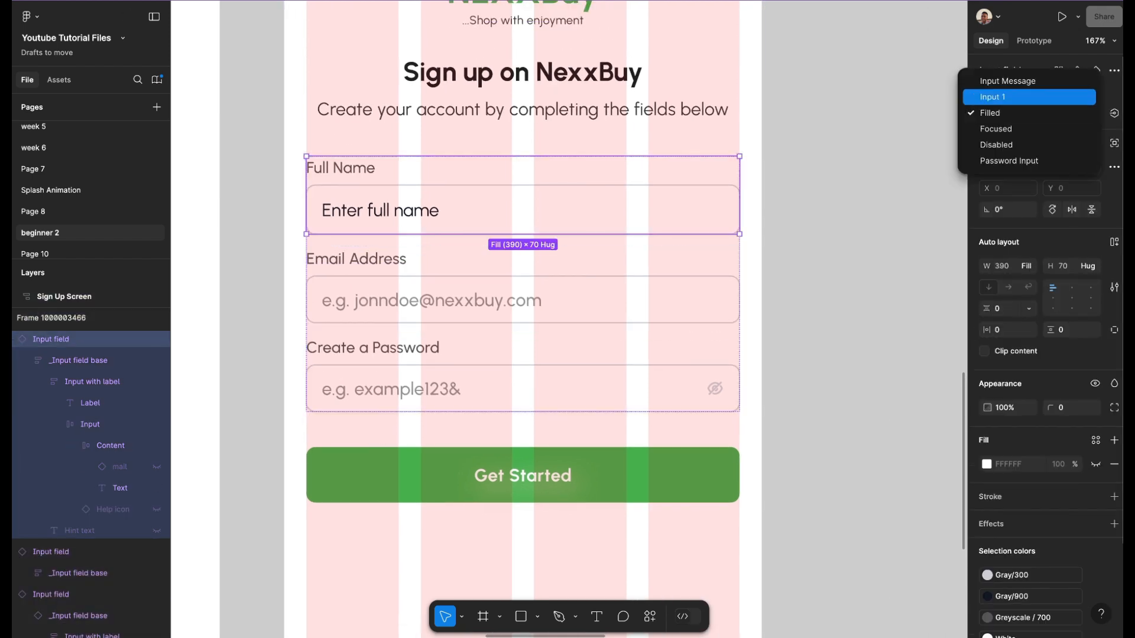
{"action": "left_click", "coordinate": [1030, 97]}
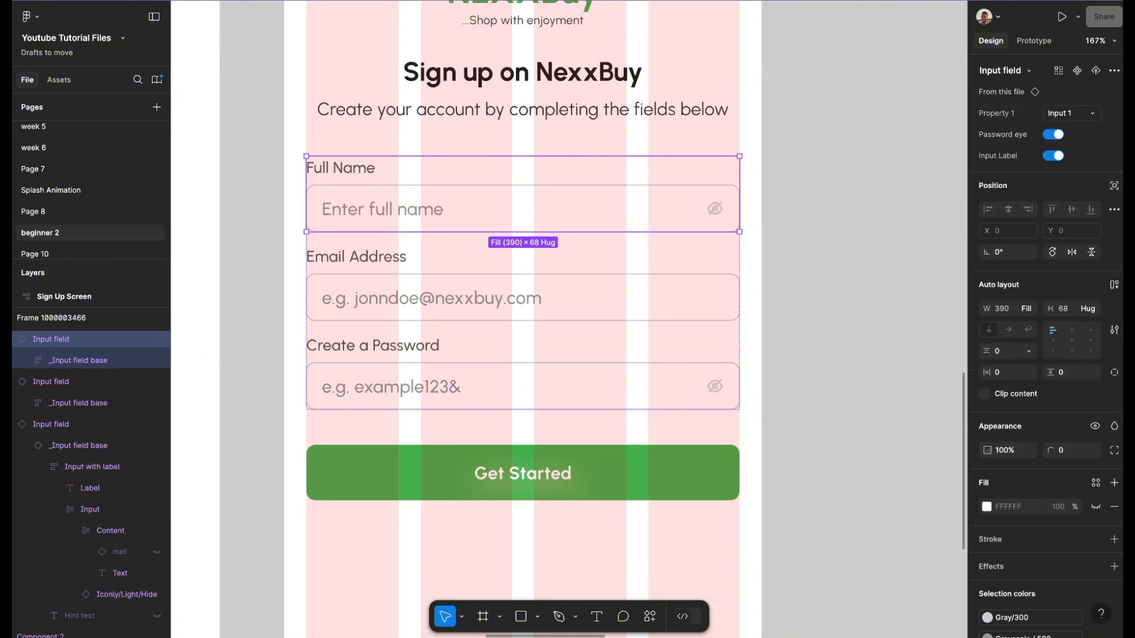
{"action": "left_click", "coordinate": [1053, 135]}
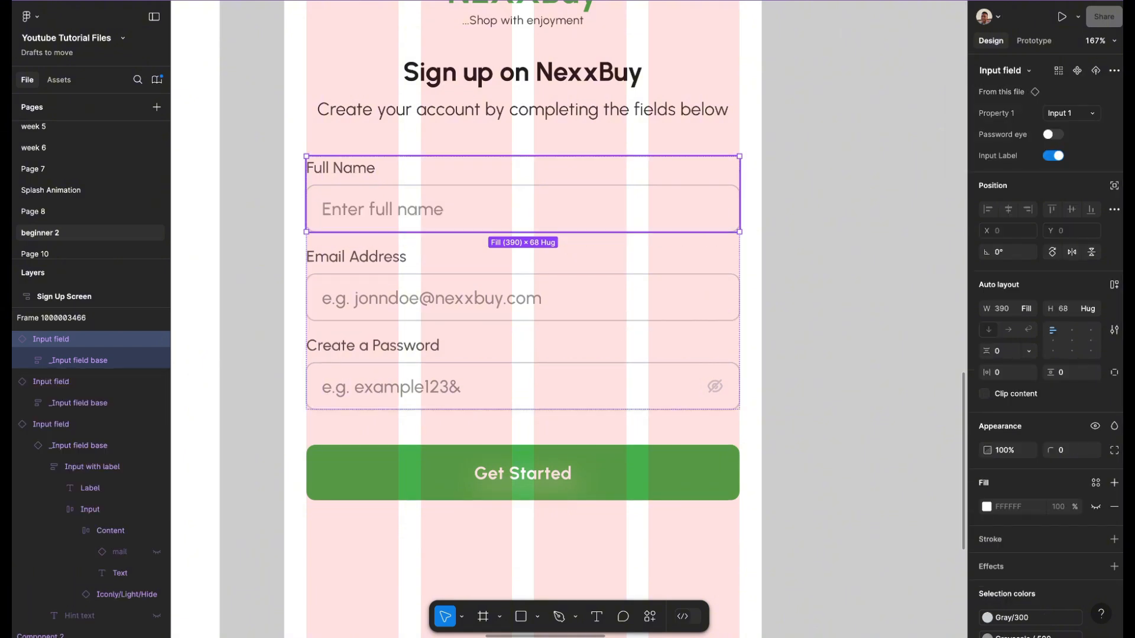
- Replace the placeholder inside the Full Name field with "e.g" followed by a sample name
{"action": "double_click", "coordinate": [449, 209]}
{"action": "double_click", "coordinate": [449, 210]}
{"action": "double_click", "coordinate": [450, 209]}
{"action": "double_click", "coordinate": [449, 210]}
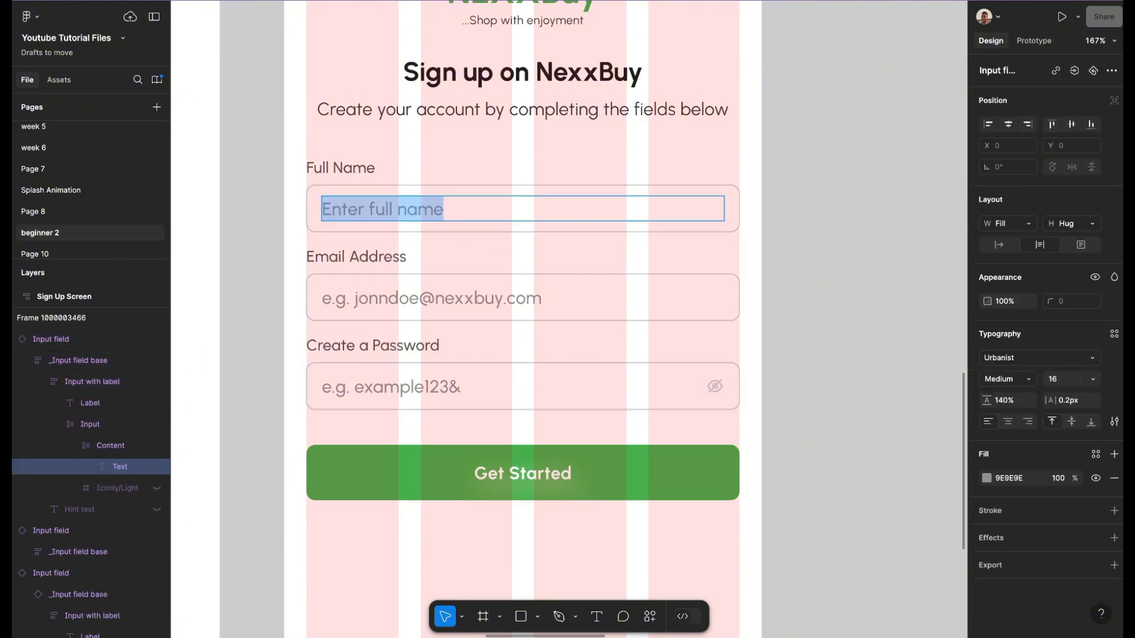
{"action": "key", "text": "BackSpace"}
{"action": "type", "text": "e.g"}
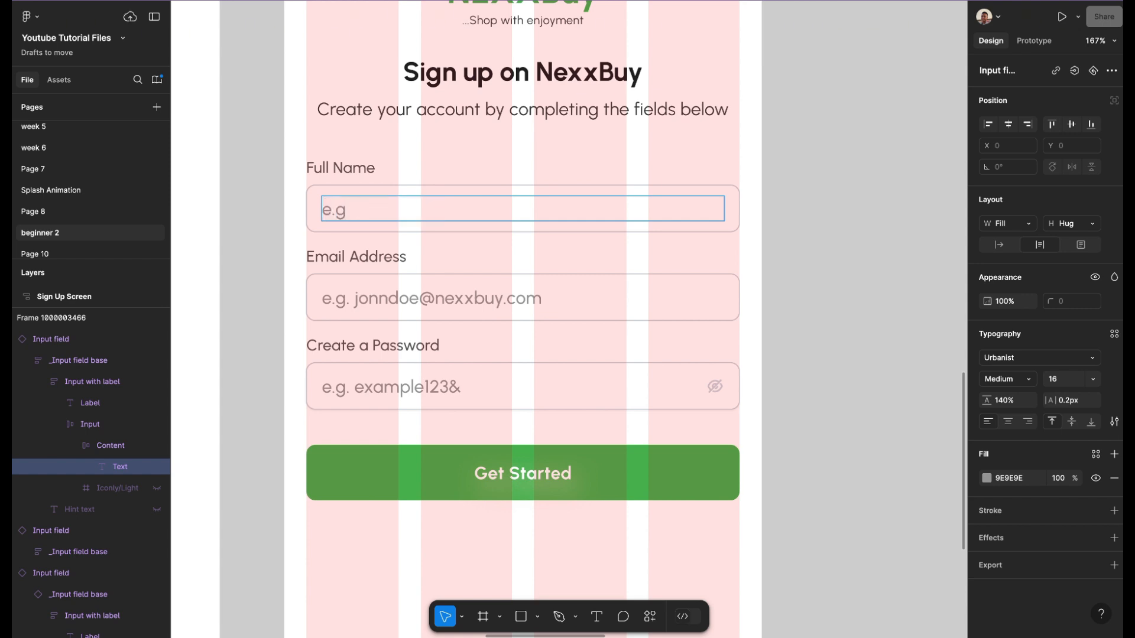
{"action": "type", "text": " jonndoe"}
{"action": "left_click", "coordinate": [839, 202]}
{"action": "left_click", "coordinate": [839, 202]}
- Hide the 4-column layout grid on the Sign Up Screen frame and check the clean layout
{"action": "scroll", "coordinate": [838, 202], "scroll_direction": "down", "scroll_amount": 4}
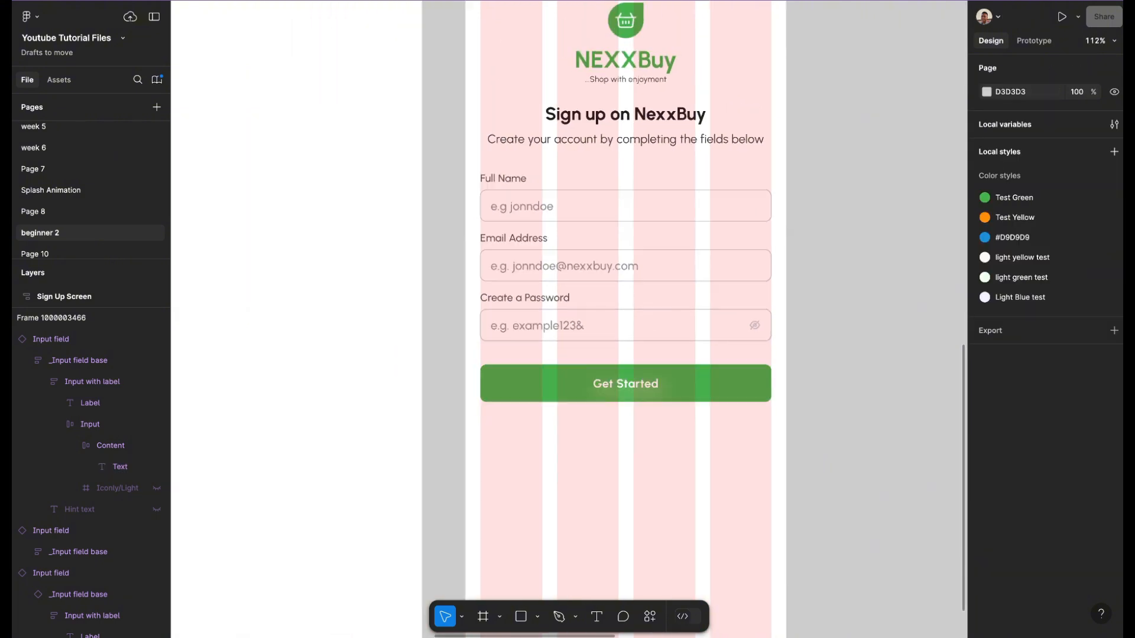
{"action": "scroll", "coordinate": [838, 201], "scroll_direction": "right", "scroll_amount": 1}
{"action": "scroll", "coordinate": [838, 201], "scroll_direction": "up", "scroll_amount": 1}
{"action": "left_click", "coordinate": [567, 485]}
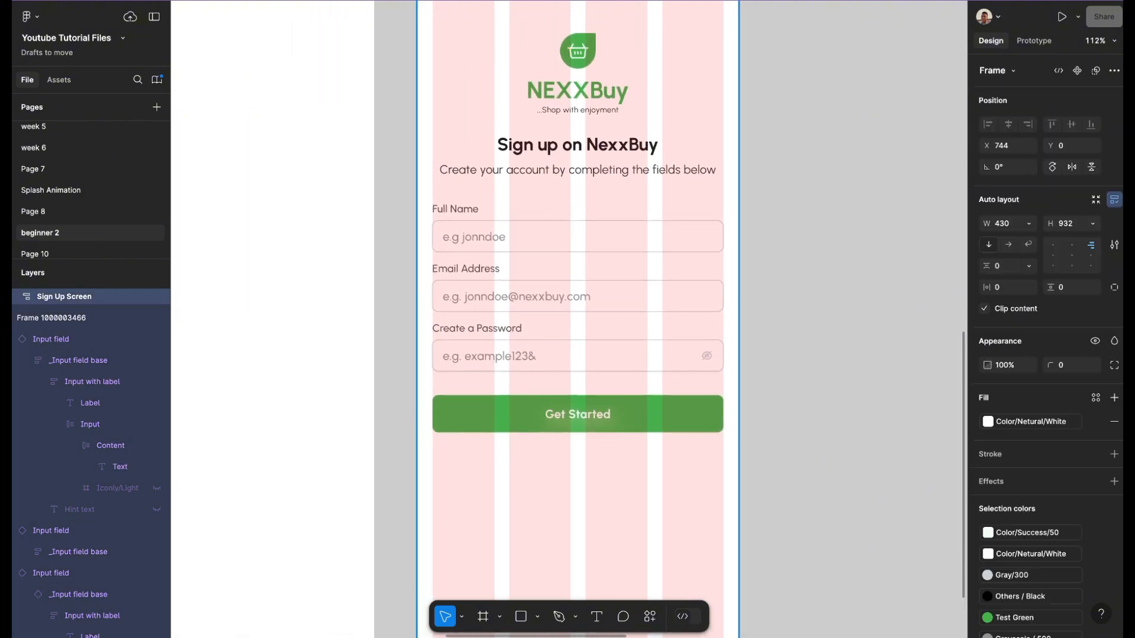
{"action": "scroll", "coordinate": [568, 485], "scroll_direction": "down", "scroll_amount": 3}
{"action": "double_click", "coordinate": [568, 485]}
{"action": "left_click", "coordinate": [697, 414]}
{"action": "scroll", "coordinate": [568, 319], "scroll_direction": "down", "scroll_amount": 2}
{"action": "scroll", "coordinate": [567, 319], "scroll_direction": "right", "scroll_amount": 1}
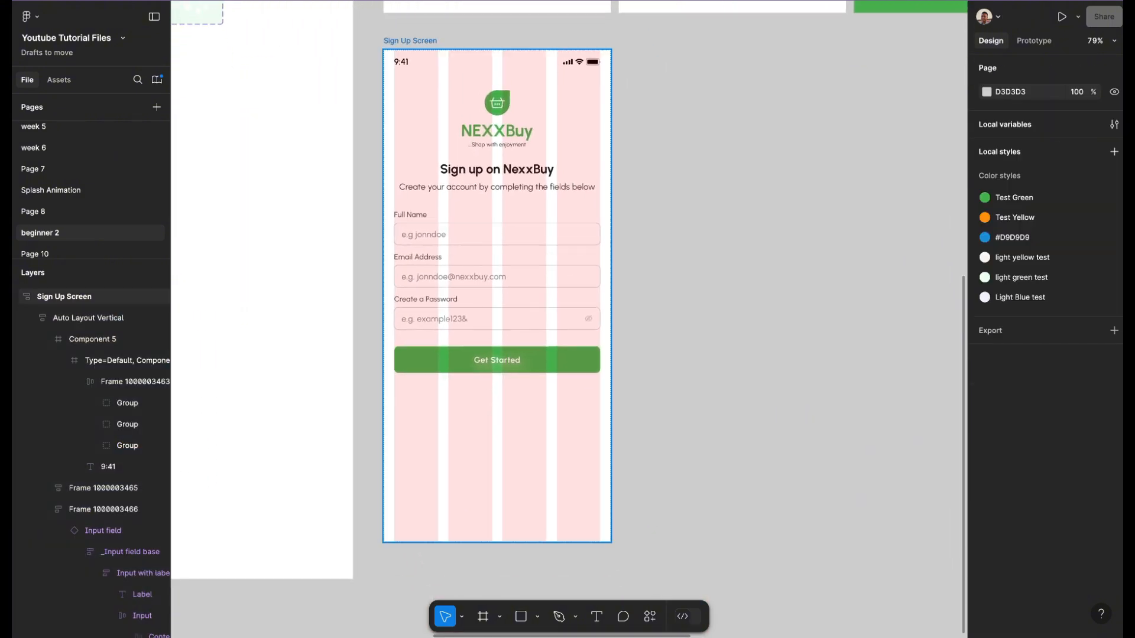
{"action": "left_click", "coordinate": [410, 41]}
{"action": "scroll", "coordinate": [1047, 461], "scroll_direction": "down", "scroll_amount": 4}
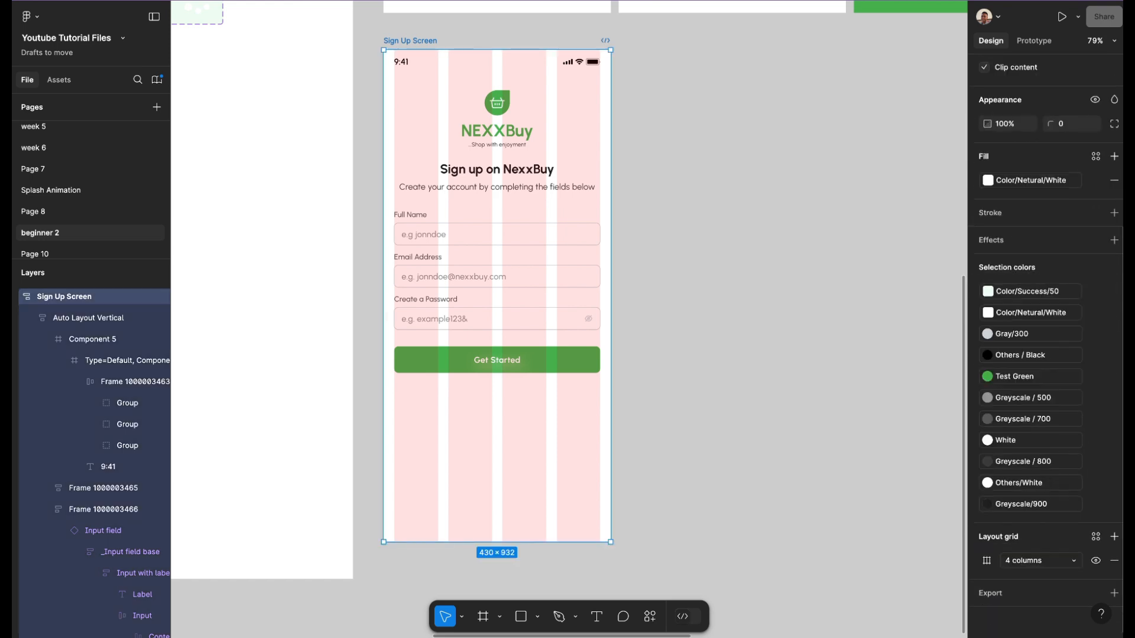
{"action": "left_click", "coordinate": [1096, 561]}
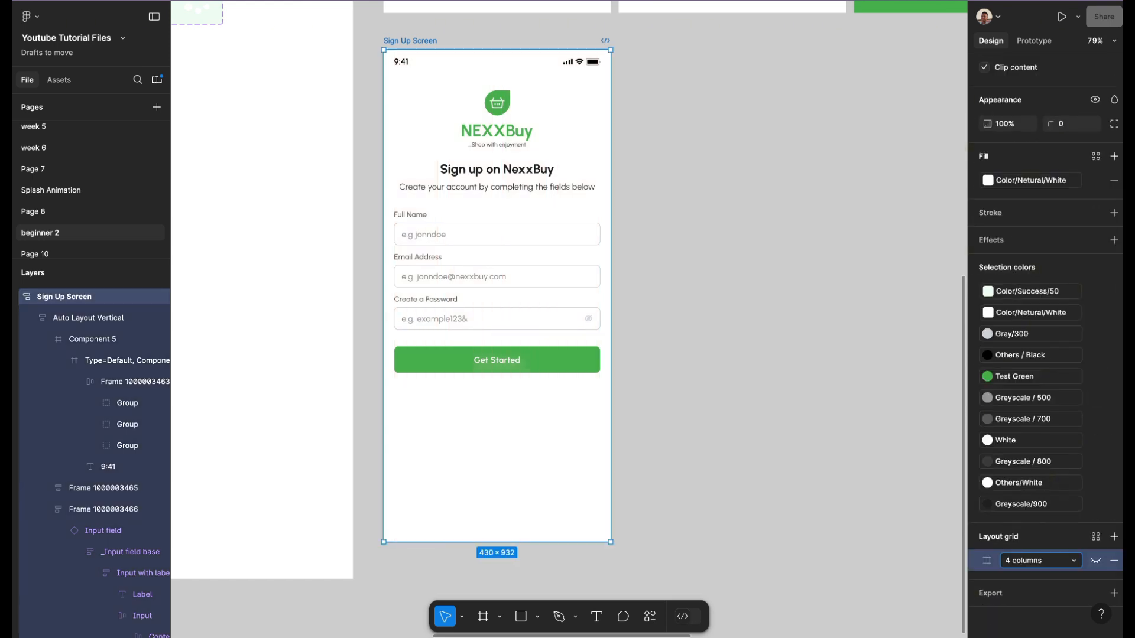
{"action": "left_click", "coordinate": [650, 308]}
{"action": "scroll", "coordinate": [650, 307], "scroll_direction": "up", "scroll_amount": 1}
{"action": "scroll", "coordinate": [537, 71], "scroll_direction": "up", "scroll_amount": 3}
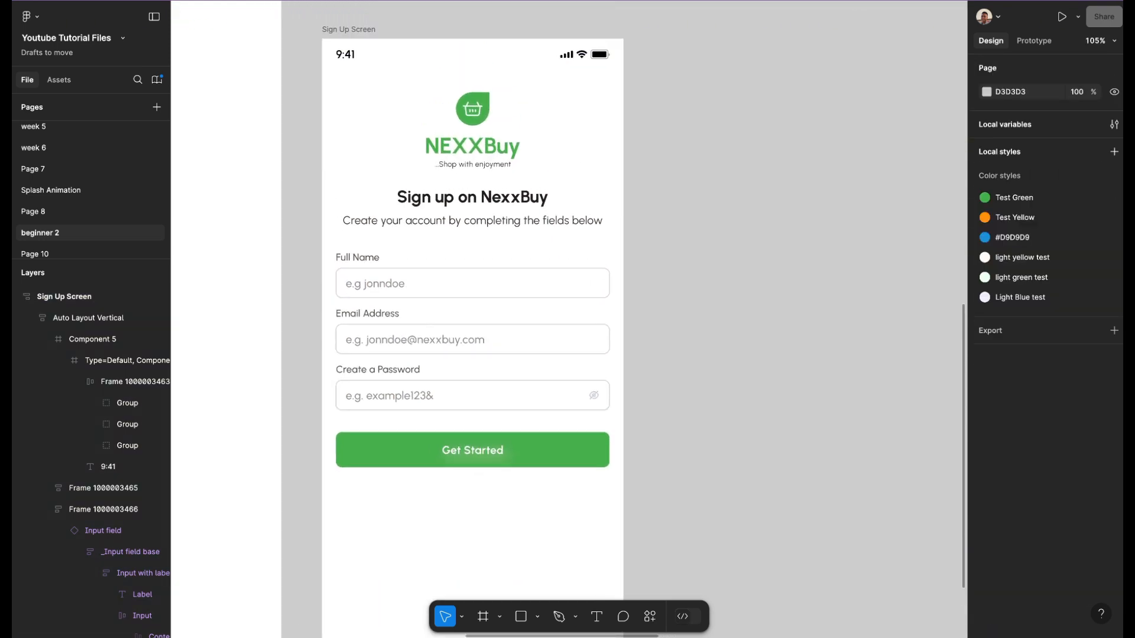
{"action": "scroll", "coordinate": [719, 272], "scroll_direction": "down", "scroll_amount": 2}
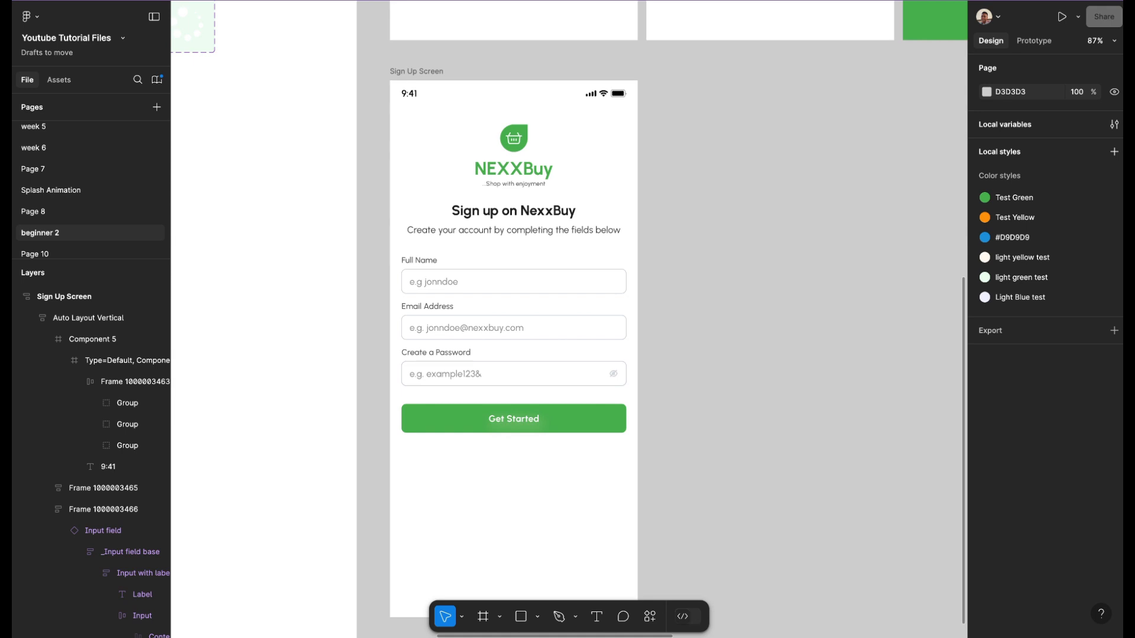
- Show the 4-column layout grid on the Sign Up Screen frame again
{"action": "left_click", "coordinate": [416, 71]}
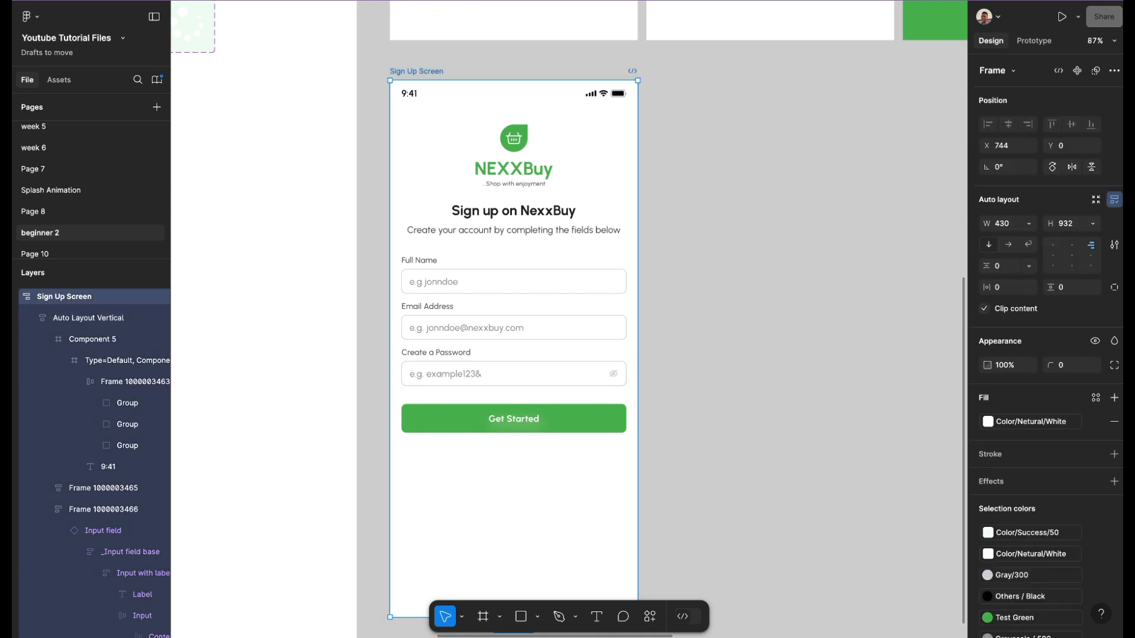
{"action": "scroll", "coordinate": [1047, 414], "scroll_direction": "down", "scroll_amount": 4}
{"action": "left_click", "coordinate": [1096, 561]}
{"action": "scroll", "coordinate": [793, 379], "scroll_direction": "down", "scroll_amount": 1}
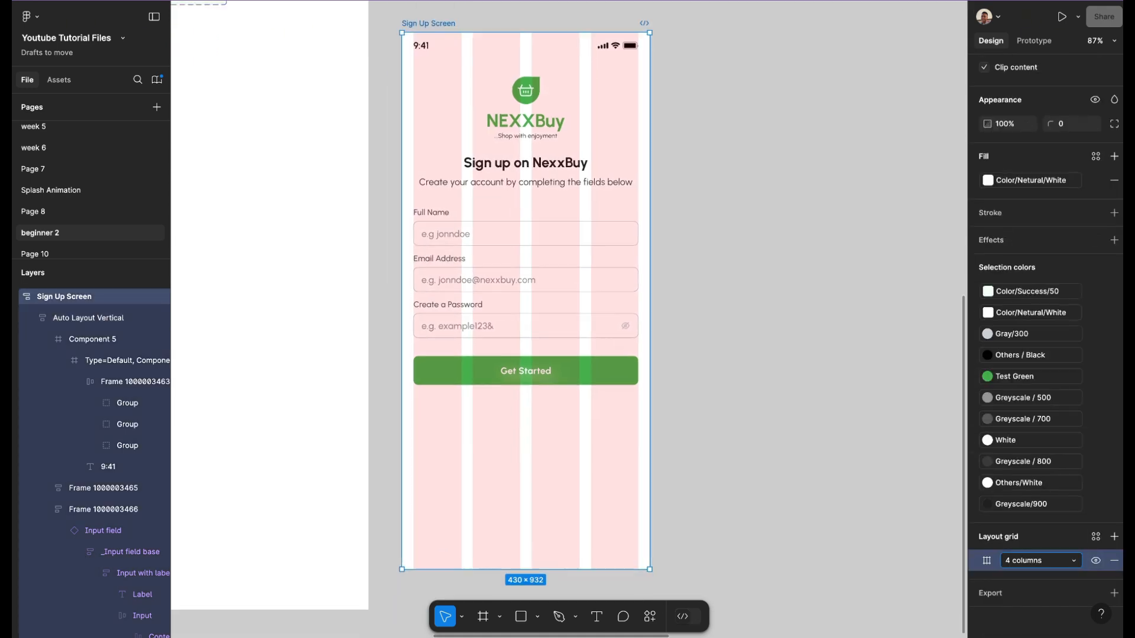
- Copy the Sign Up variant of the component combining a button, account link, social sign-up options and policy text from the component sheet
{"action": "scroll", "coordinate": [792, 378], "scroll_direction": "left", "scroll_amount": 1}
{"action": "scroll", "coordinate": [792, 379], "scroll_direction": "down", "scroll_amount": 3}
{"action": "scroll", "coordinate": [568, 266], "scroll_direction": "left", "scroll_amount": 5}
{"action": "scroll", "coordinate": [567, 266], "scroll_direction": "down", "scroll_amount": 1}
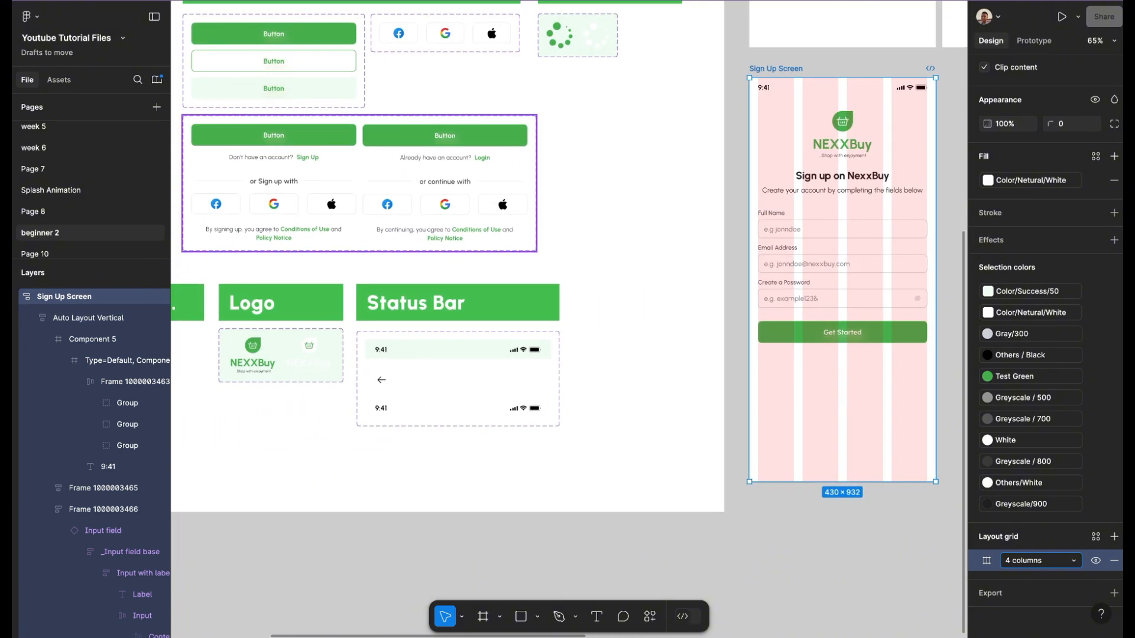
{"action": "scroll", "coordinate": [568, 266], "scroll_direction": "up", "scroll_amount": 2}
{"action": "scroll", "coordinate": [567, 266], "scroll_direction": "right", "scroll_amount": 1}
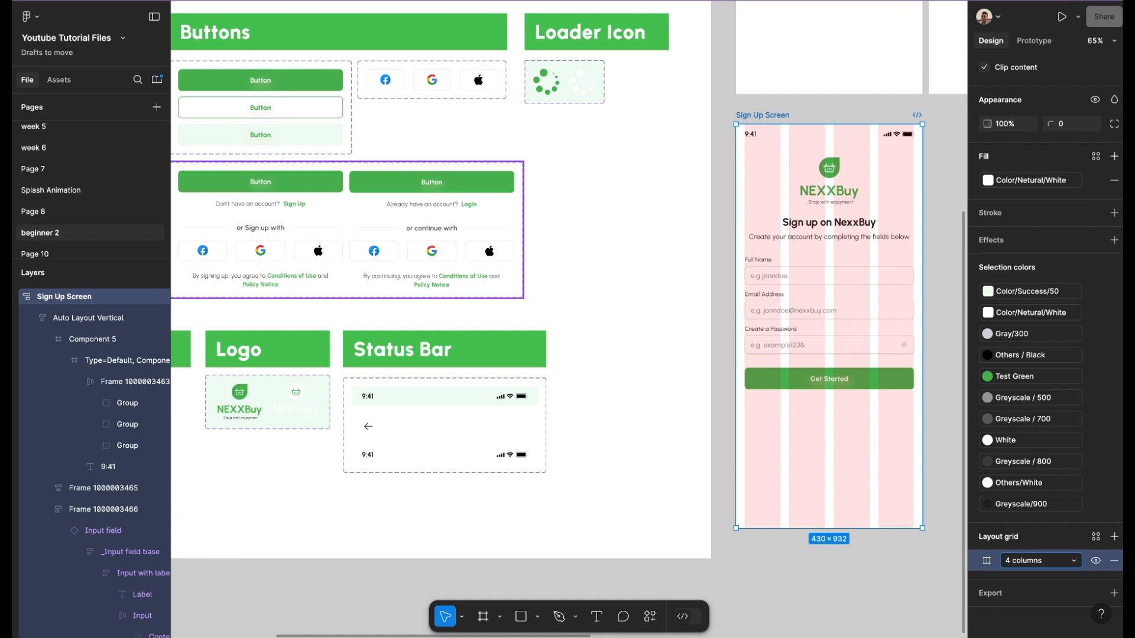
{"action": "scroll", "coordinate": [568, 266], "scroll_direction": "left", "scroll_amount": 2}
{"action": "scroll", "coordinate": [567, 266], "scroll_direction": "down", "scroll_amount": 1}
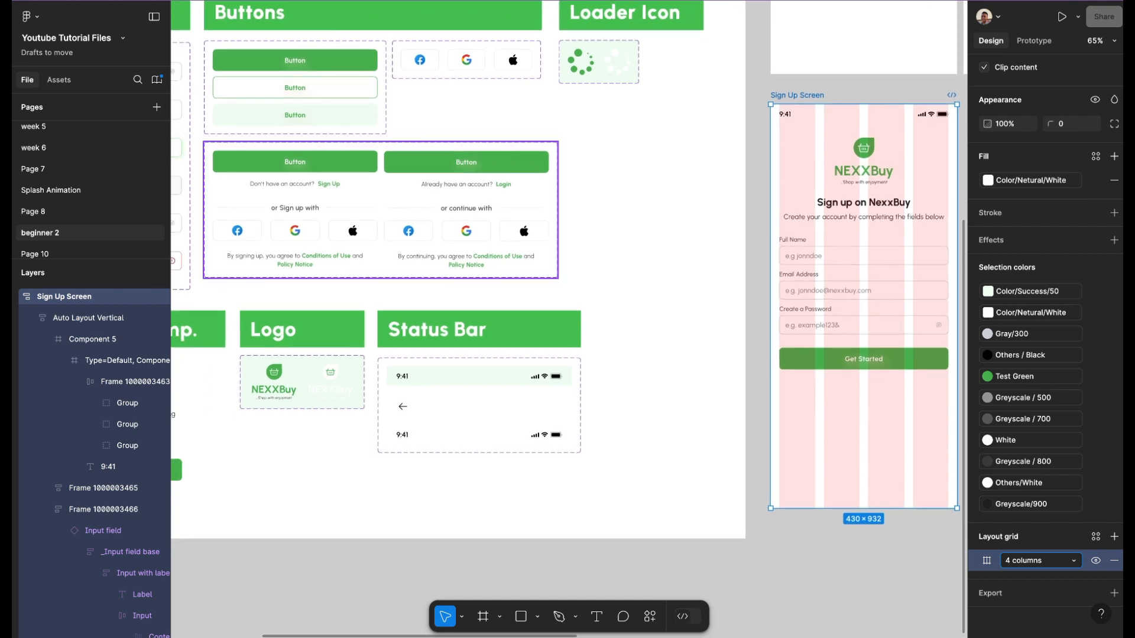
{"action": "double_click", "coordinate": [311, 201]}
{"action": "scroll", "coordinate": [311, 201], "scroll_direction": "up", "scroll_amount": 5}
{"action": "scroll", "coordinate": [311, 201], "scroll_direction": "left", "scroll_amount": 3}
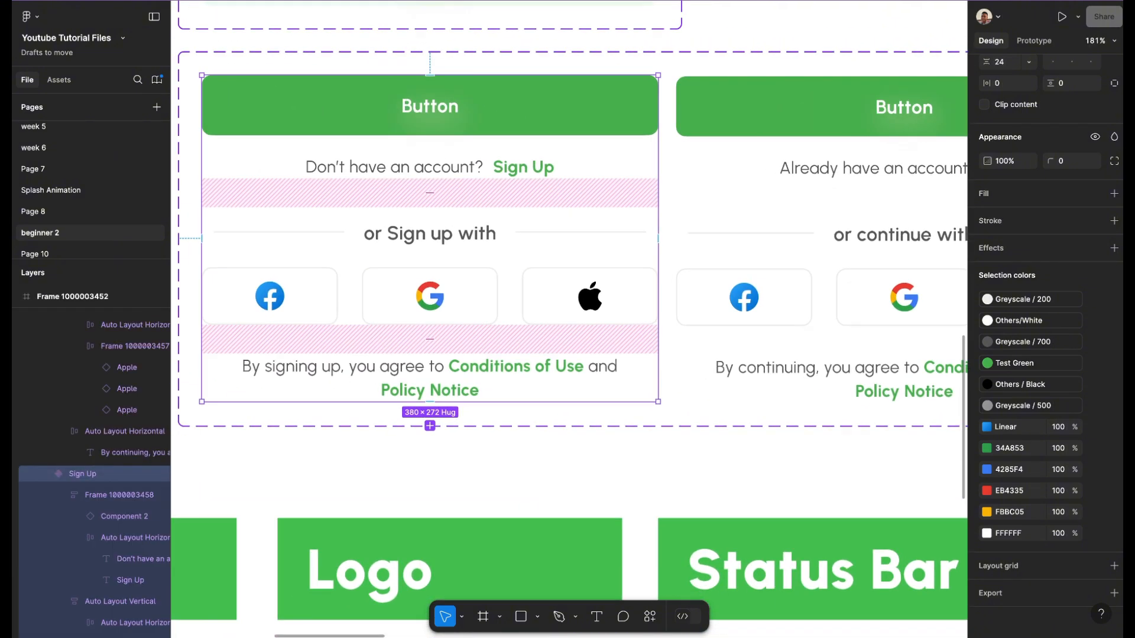
{"action": "scroll", "coordinate": [310, 201], "scroll_direction": "down", "scroll_amount": 2}
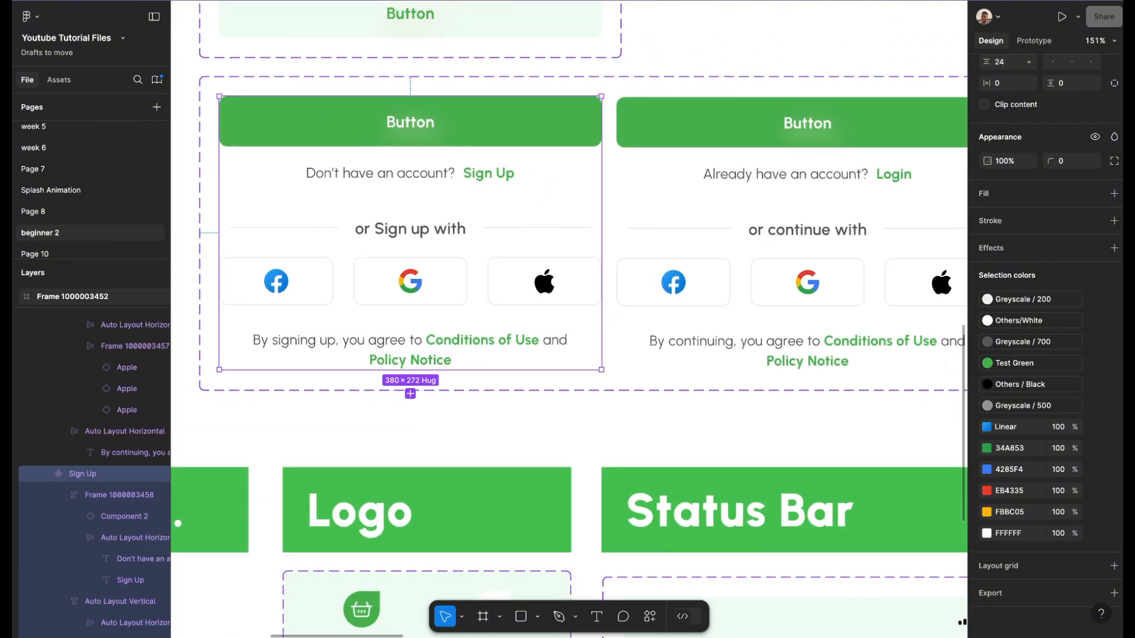
- Delete the Get Started button beneath the Create a Password field on the Sign Up Screen
{"action": "scroll", "coordinate": [416, 189], "scroll_direction": "down", "scroll_amount": 5}
{"action": "scroll", "coordinate": [416, 189], "scroll_direction": "right", "scroll_amount": 5}
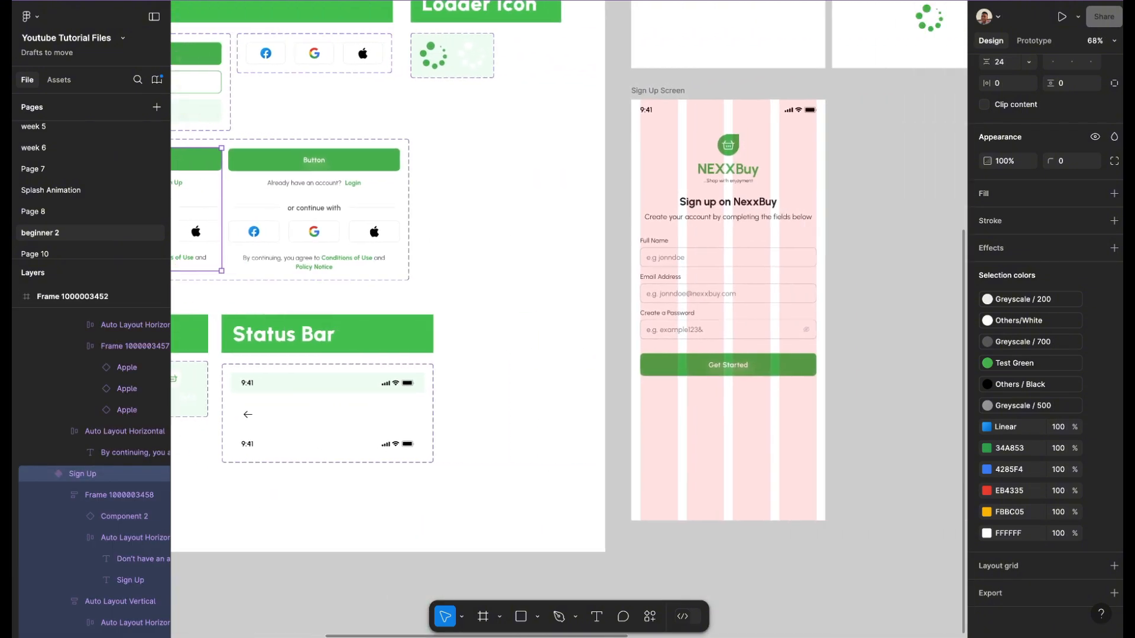
{"action": "scroll", "coordinate": [570, 319], "scroll_direction": "right", "scroll_amount": 5}
{"action": "left_click", "coordinate": [512, 349]}
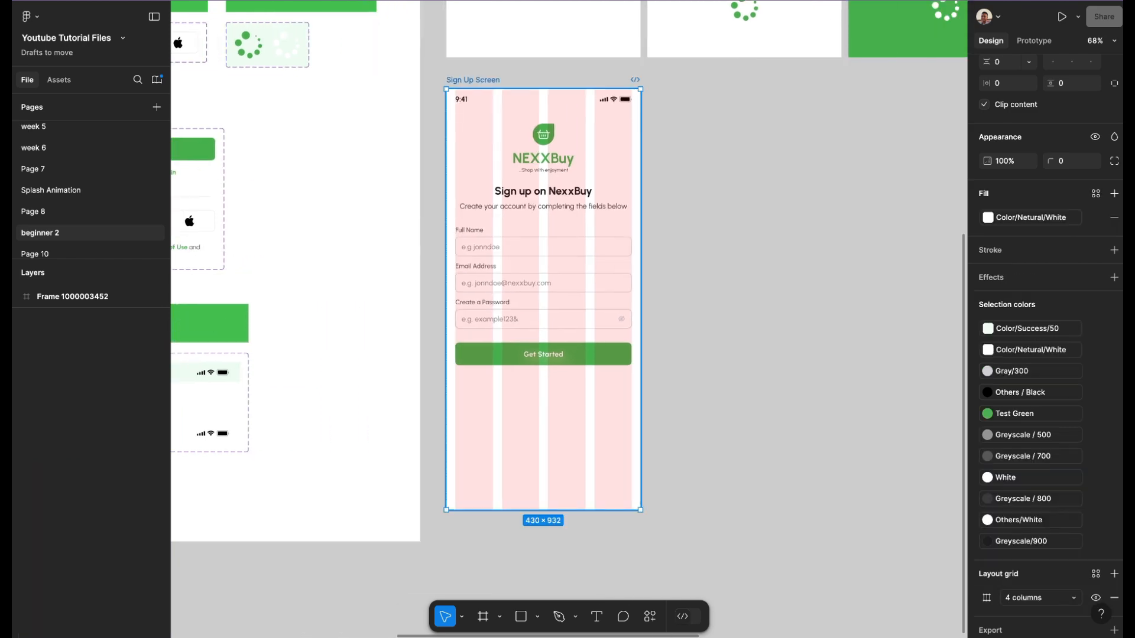
{"action": "double_click", "coordinate": [513, 349]}
{"action": "double_click", "coordinate": [513, 349]}
{"action": "scroll", "coordinate": [513, 349], "scroll_direction": "up", "scroll_amount": 4}
{"action": "key", "text": "Delete"}
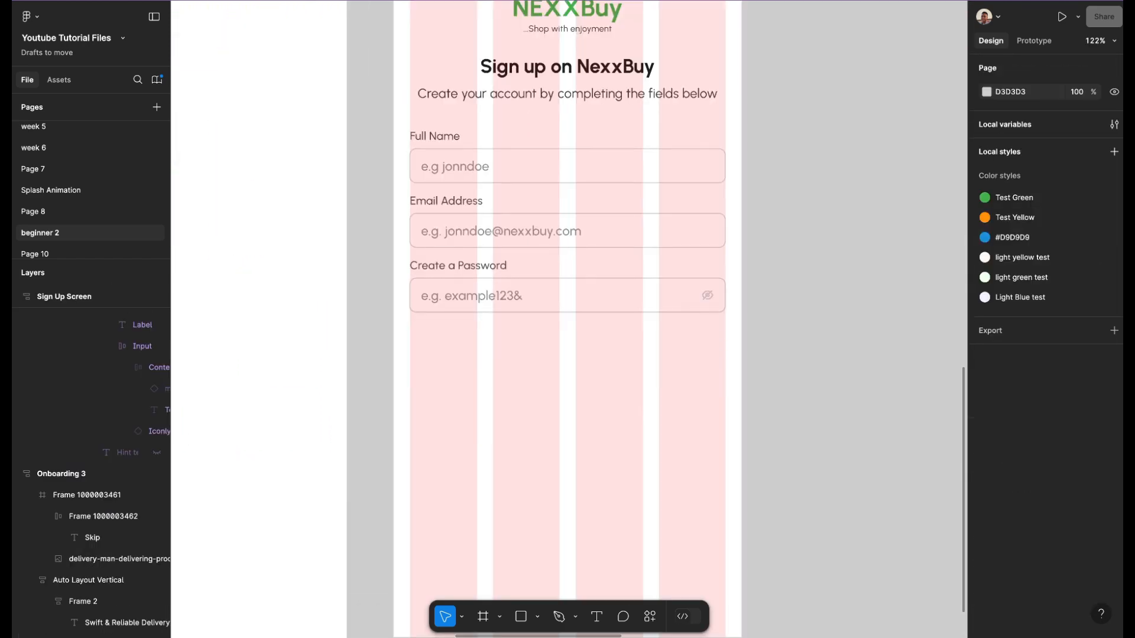
- Paste the copied Sign Up component into the Sign Up Screen's vertical auto layout frame, below the Create a Password field
{"action": "left_click", "coordinate": [524, 412]}
{"action": "scroll", "coordinate": [524, 413], "scroll_direction": "down", "scroll_amount": 4}
{"action": "key", "text": "Return"}
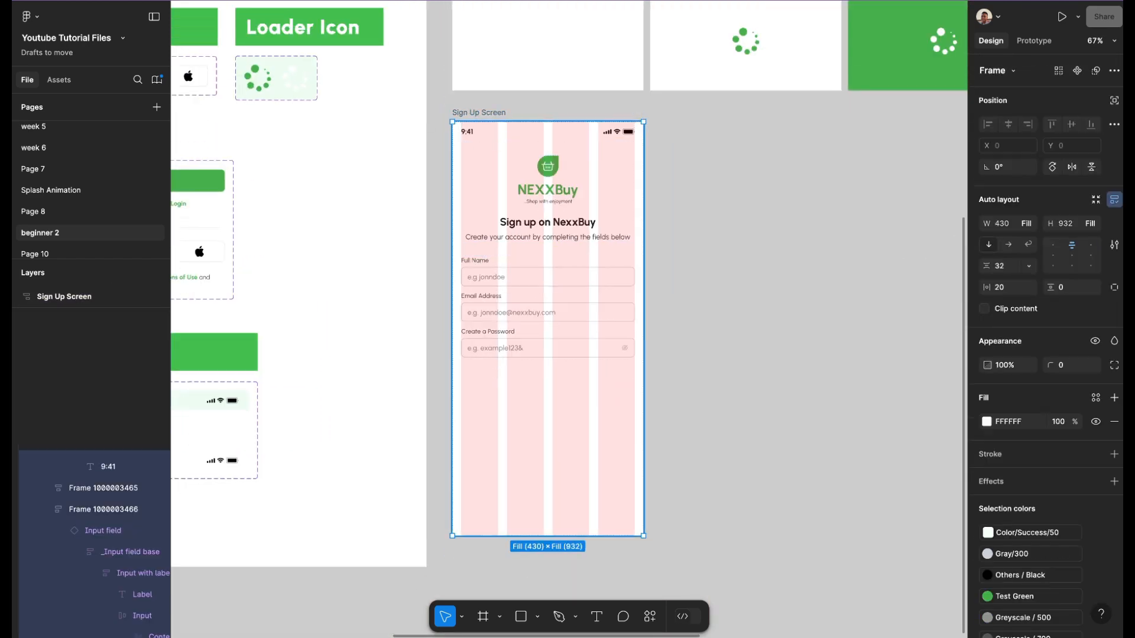
{"action": "key", "text": "ctrl+v"}
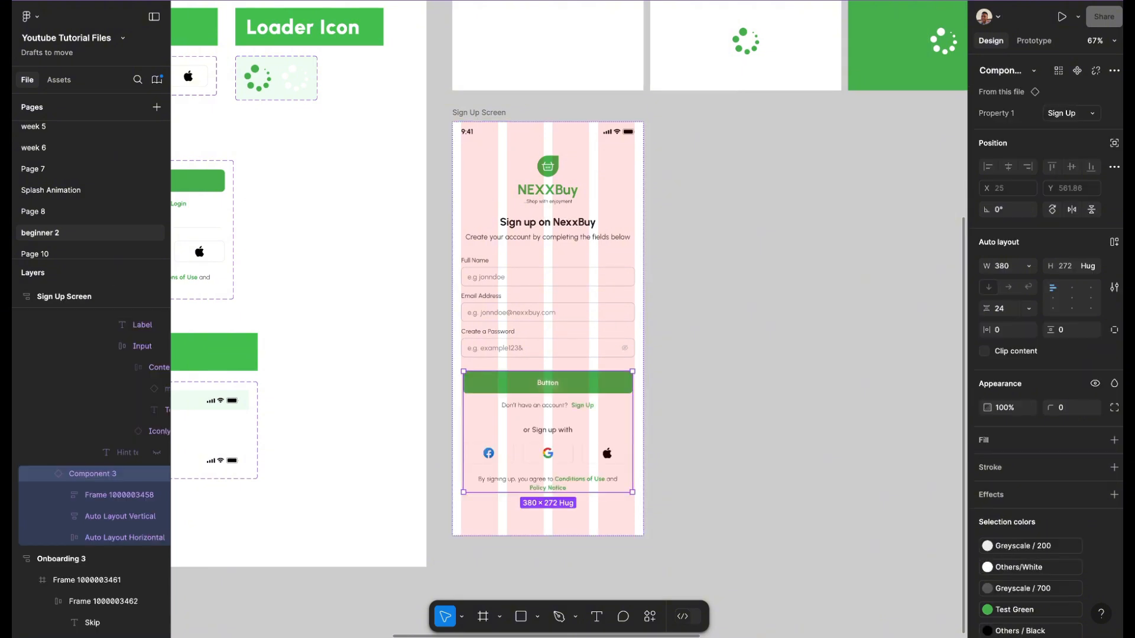
- Set the width of the pasted Sign Up component to fill its container
{"action": "scroll", "coordinate": [505, 422], "scroll_direction": "up", "scroll_amount": 5}
{"action": "scroll", "coordinate": [505, 422], "scroll_direction": "down", "scroll_amount": 1}
{"action": "scroll", "coordinate": [505, 422], "scroll_direction": "right", "scroll_amount": 1}
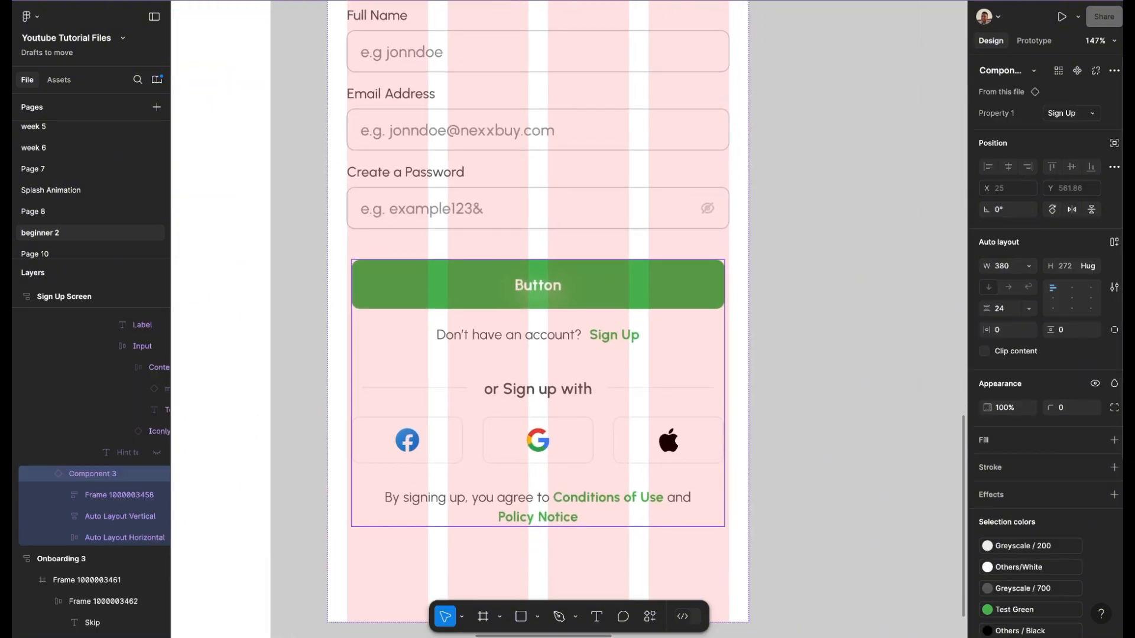
{"action": "left_click", "coordinate": [1029, 266]}
{"action": "left_click", "coordinate": [1031, 297]}
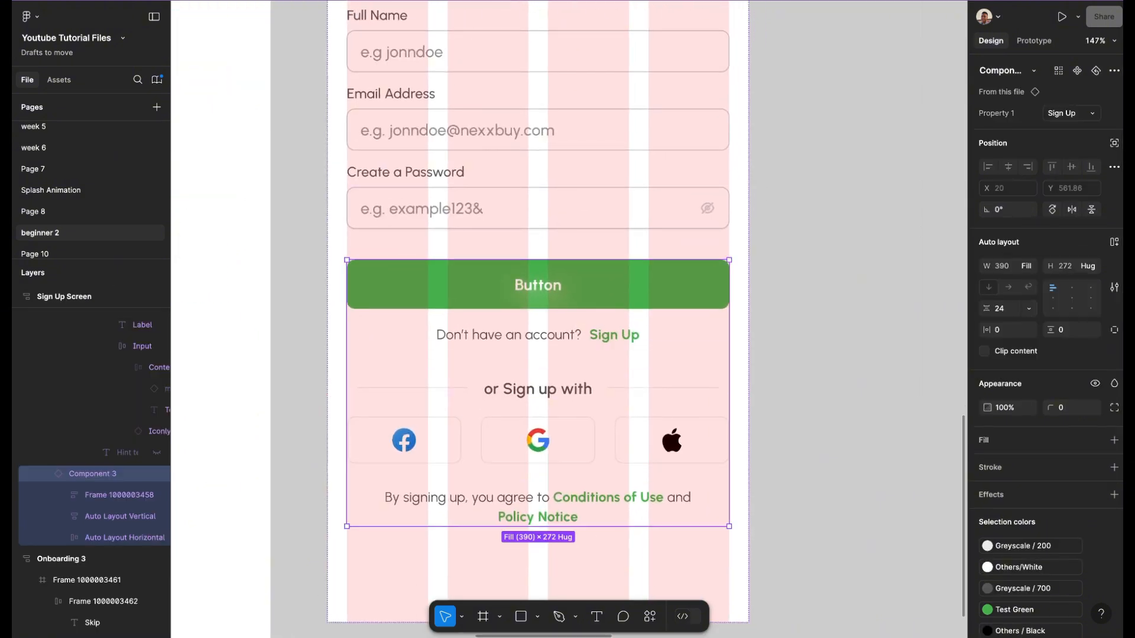
{"action": "key", "text": "Escape"}
{"action": "scroll", "coordinate": [567, 296], "scroll_direction": "down", "scroll_amount": 1}
{"action": "scroll", "coordinate": [567, 295], "scroll_direction": "right", "scroll_amount": 1}
{"action": "scroll", "coordinate": [568, 296], "scroll_direction": "up", "scroll_amount": 1}
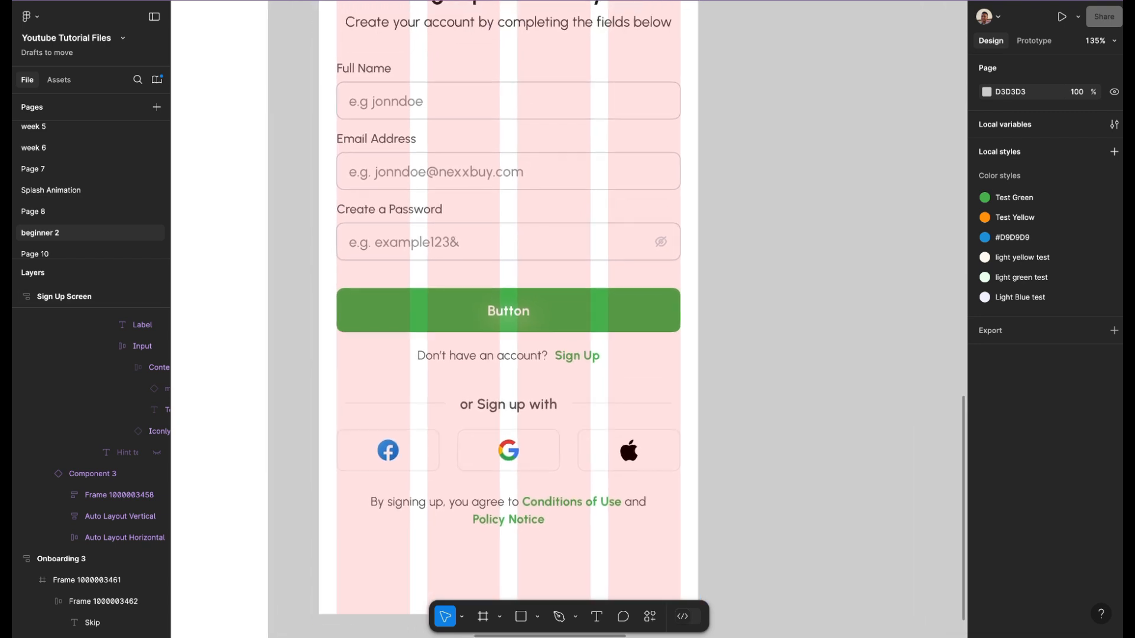
{"action": "key", "text": "shift+0"}
{"action": "scroll", "coordinate": [514, 321], "scroll_direction": "up", "scroll_amount": 5}
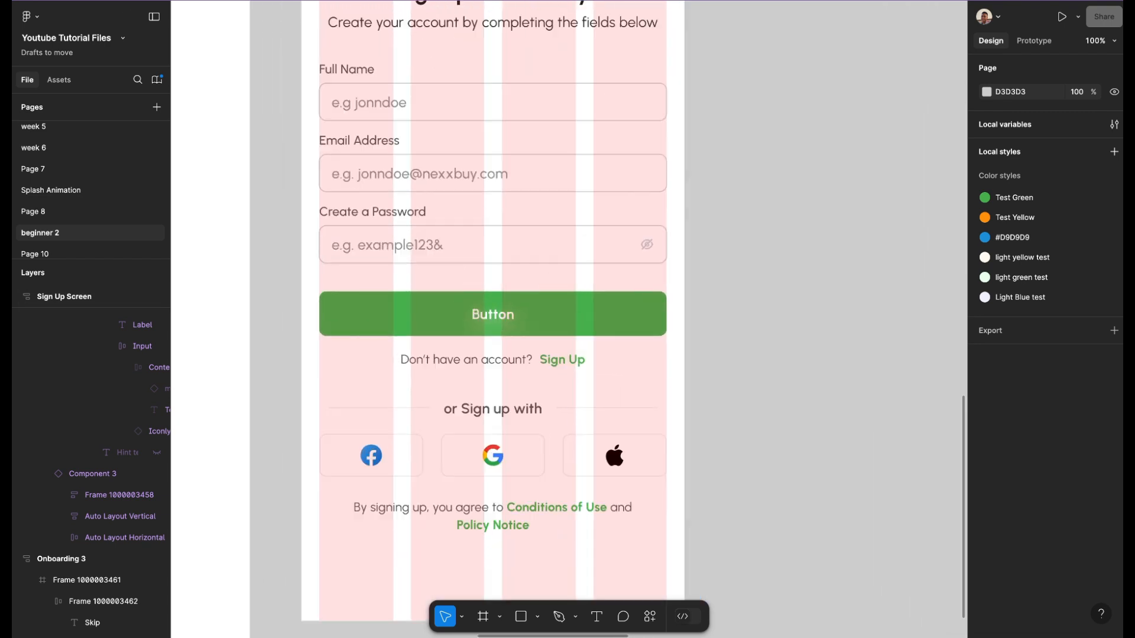
{"action": "double_click", "coordinate": [481, 311]}
{"action": "double_click", "coordinate": [482, 311]}
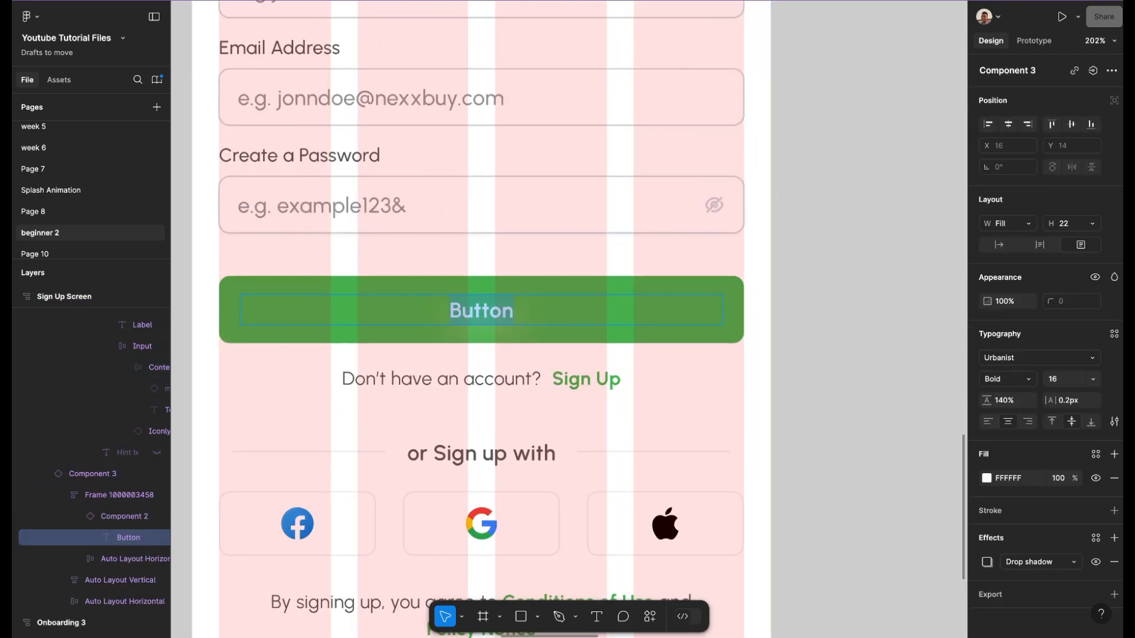
{"action": "key", "text": "Escape"}
{"action": "key", "text": "Escape"}
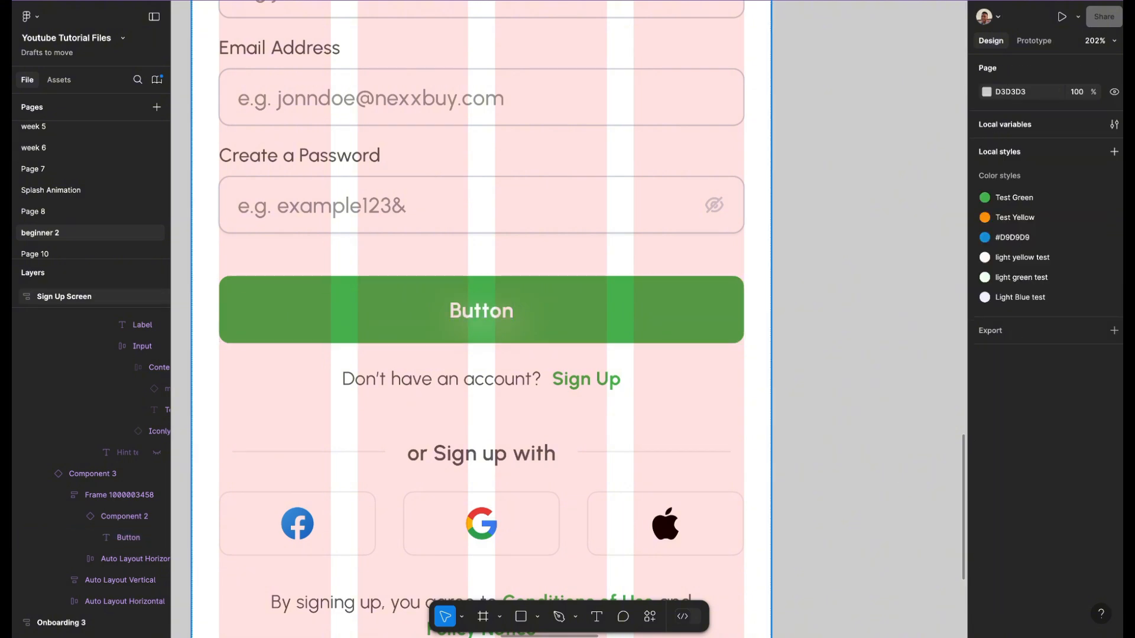
- Switch the button and social sign-up component on the Sign Up Screen to its Login variant
{"action": "left_click", "coordinate": [482, 311]}
{"action": "double_click", "coordinate": [481, 311]}
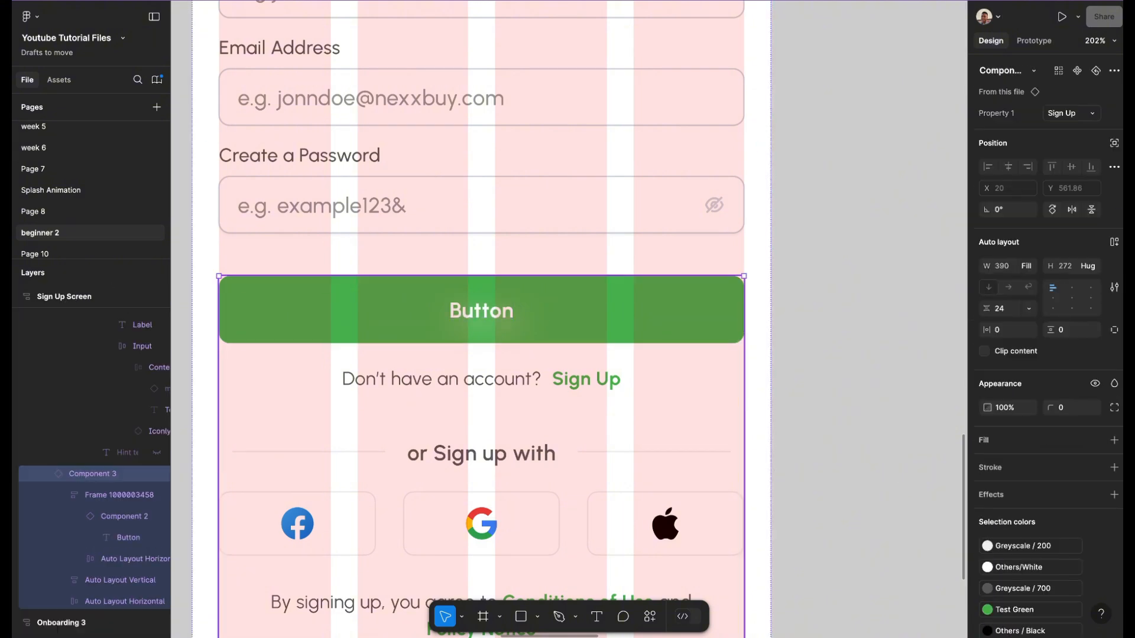
{"action": "scroll", "coordinate": [672, 203], "scroll_direction": "down", "scroll_amount": 5}
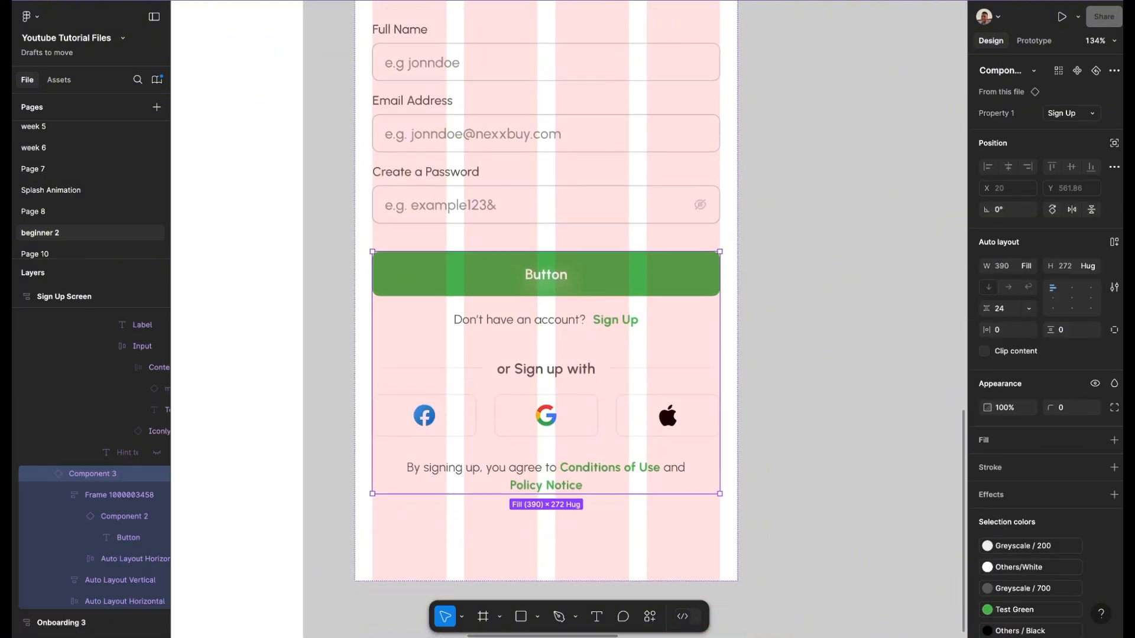
{"action": "scroll", "coordinate": [569, 319], "scroll_direction": "down", "scroll_amount": 1}
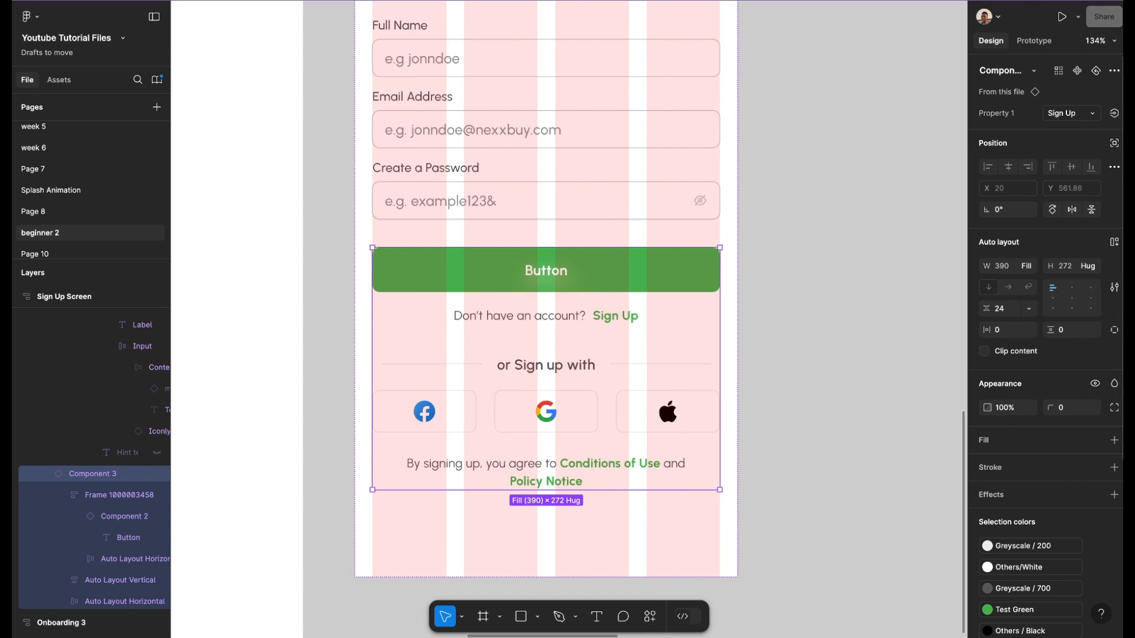
{"action": "left_click", "coordinate": [1071, 113]}
{"action": "left_click", "coordinate": [1030, 128]}
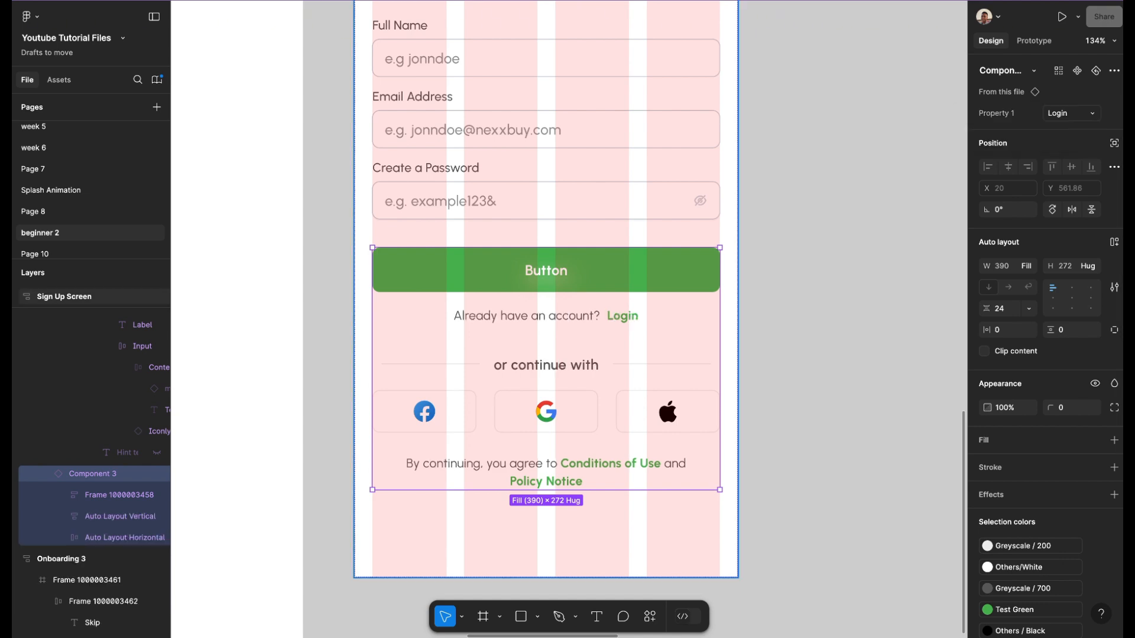
- Change the green button's label on the Sign Up Screen to "Create Account"
{"action": "scroll", "coordinate": [504, 319], "scroll_direction": "up", "scroll_amount": 1}
{"action": "scroll", "coordinate": [503, 319], "scroll_direction": "right", "scroll_amount": 1}
{"action": "scroll", "coordinate": [596, 335], "scroll_direction": "up", "scroll_amount": 5}
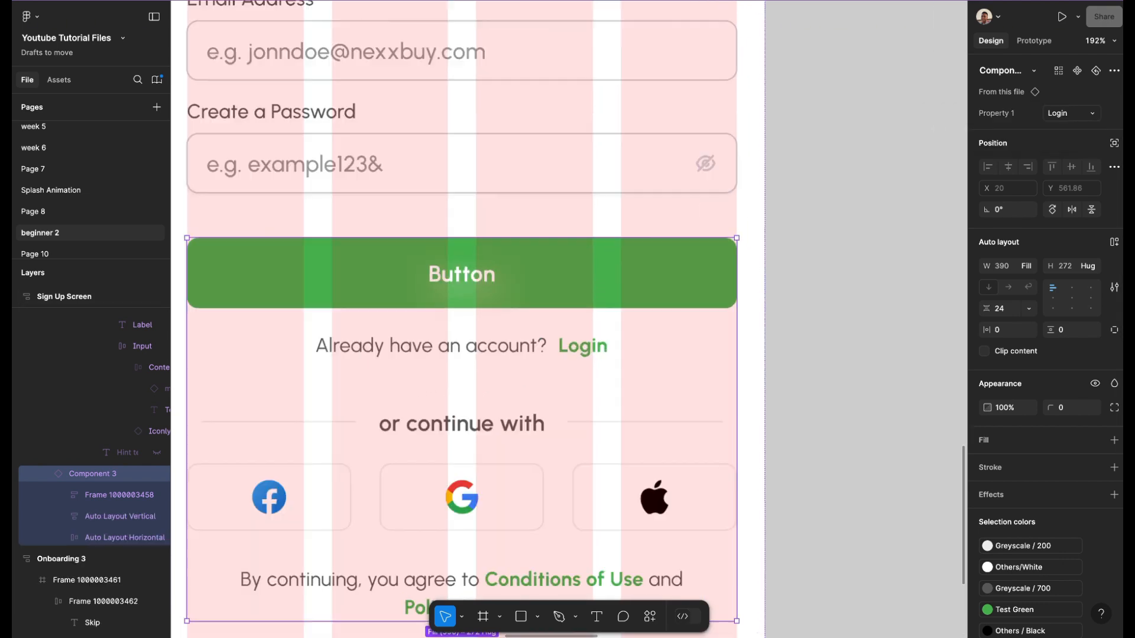
{"action": "double_click", "coordinate": [448, 269]}
{"action": "double_click", "coordinate": [448, 269]}
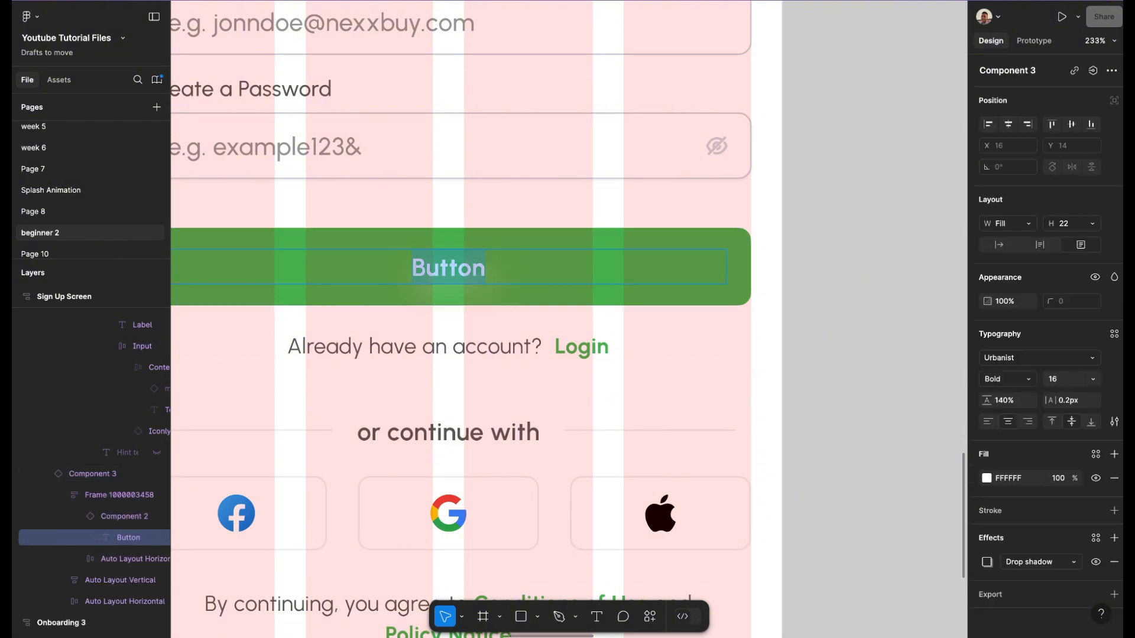
{"action": "type", "text": "Cre"}
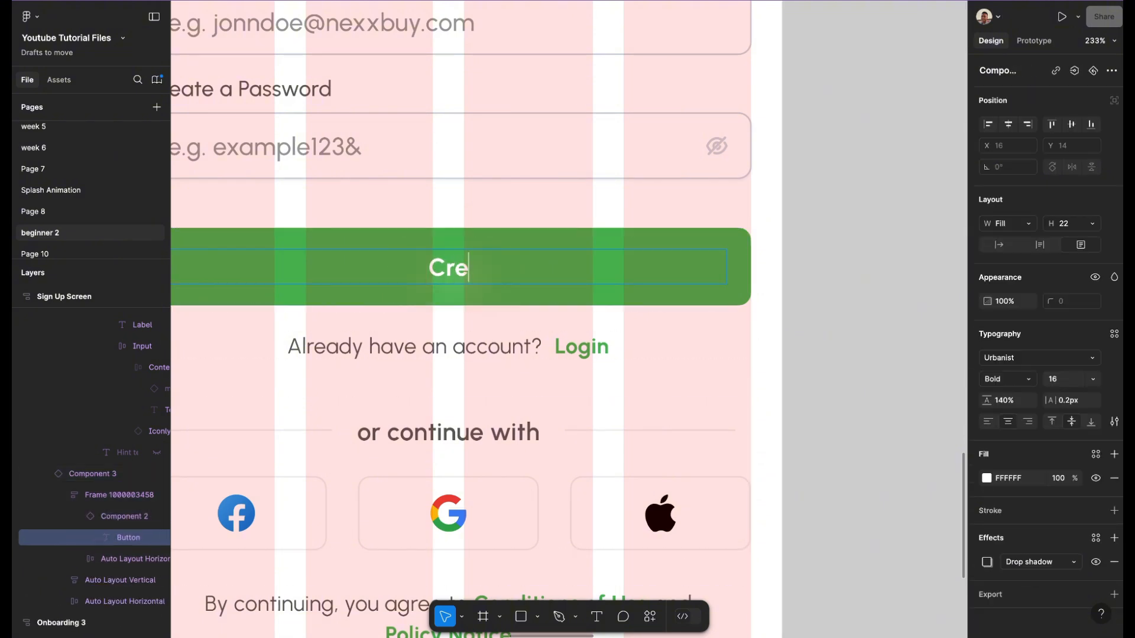
{"action": "type", "text": "ate A"}
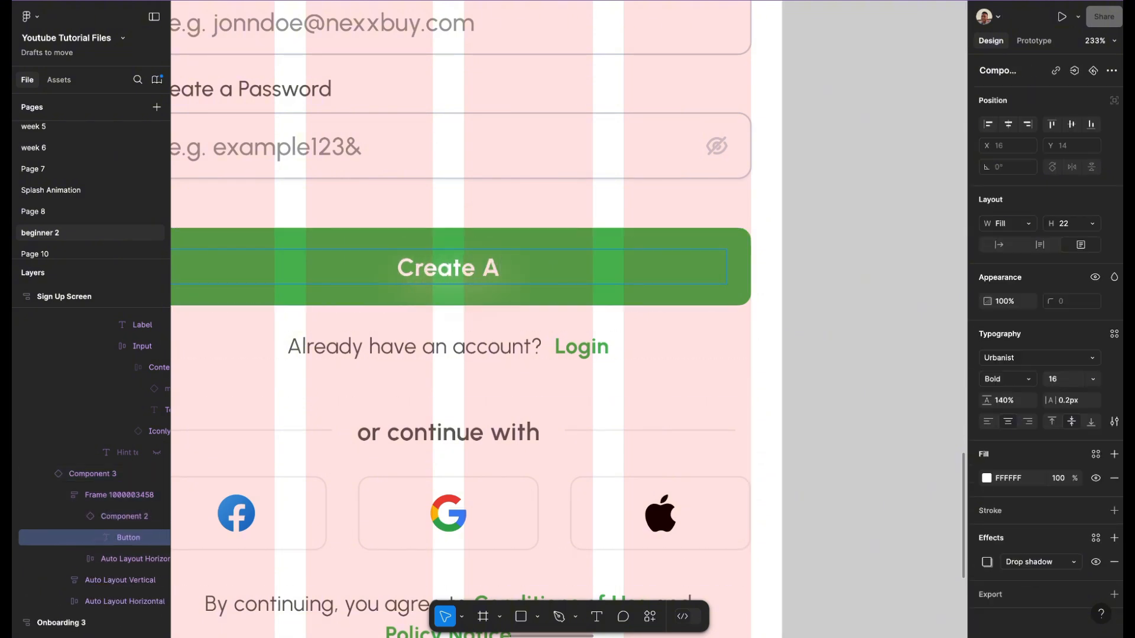
{"action": "type", "text": "ccount"}
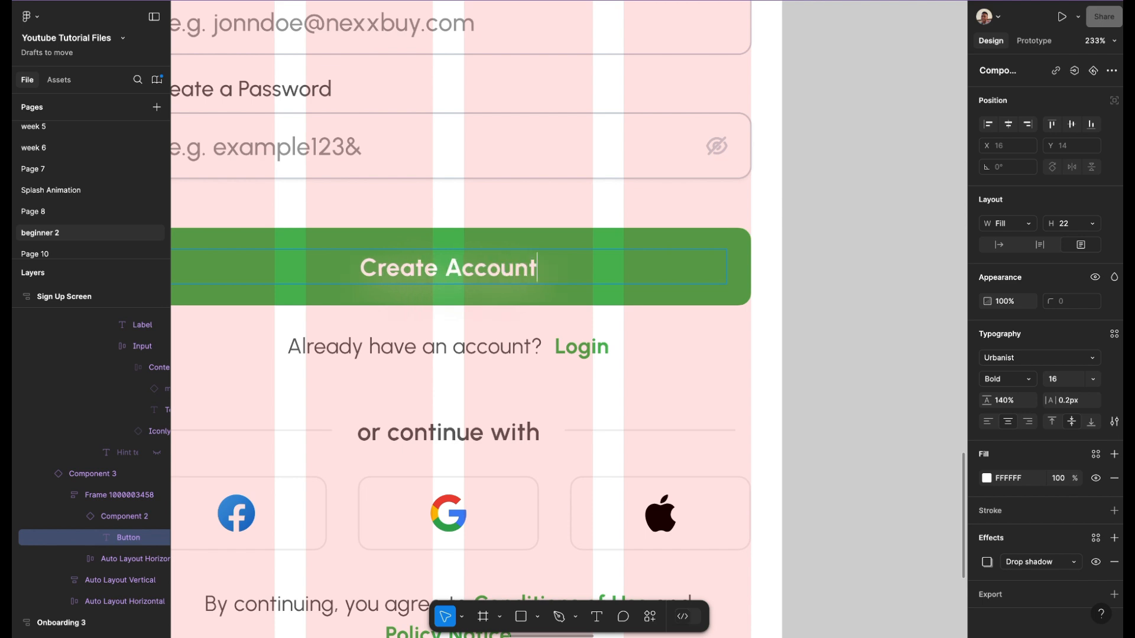
{"action": "scroll", "coordinate": [463, 266], "scroll_direction": "down", "scroll_amount": 5}
{"action": "key", "text": "Escape"}
{"action": "key", "text": "Escape"}
{"action": "scroll", "coordinate": [463, 266], "scroll_direction": "left", "scroll_amount": 2}
{"action": "scroll", "coordinate": [553, 532], "scroll_direction": "down", "scroll_amount": 1}
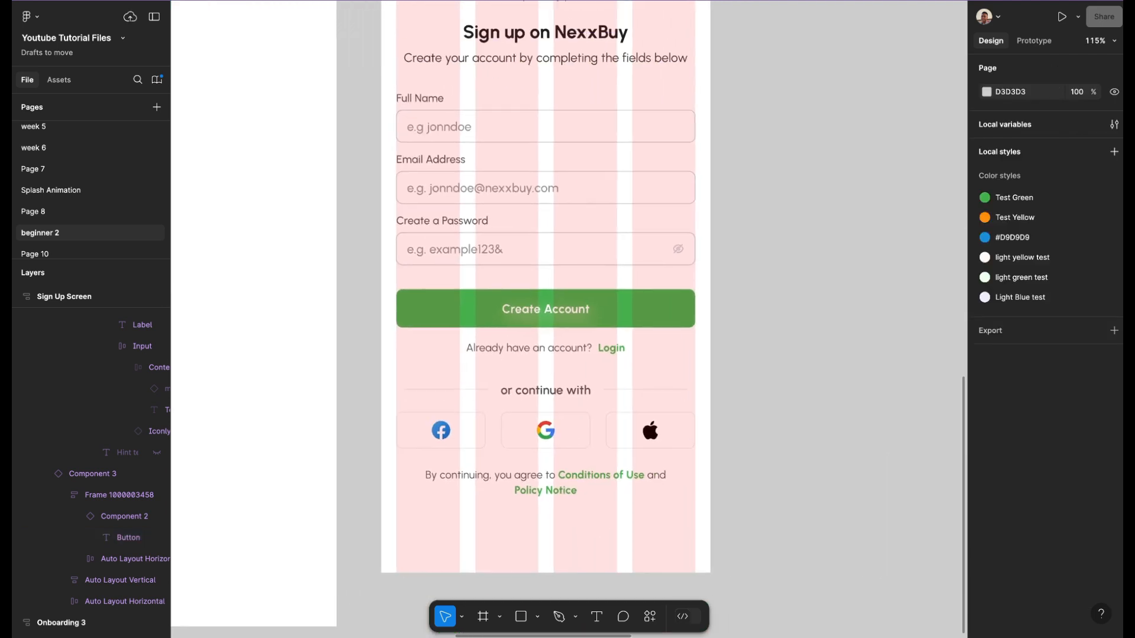
- Hide the 4-column layout grid on the Sign Up Screen frame
{"action": "scroll", "coordinate": [568, 319], "scroll_direction": "up", "scroll_amount": 1}
{"action": "scroll", "coordinate": [709, 254], "scroll_direction": "down", "scroll_amount": 2}
{"action": "scroll", "coordinate": [567, 319], "scroll_direction": "down", "scroll_amount": 1}
{"action": "scroll", "coordinate": [567, 319], "scroll_direction": "up", "scroll_amount": 3}
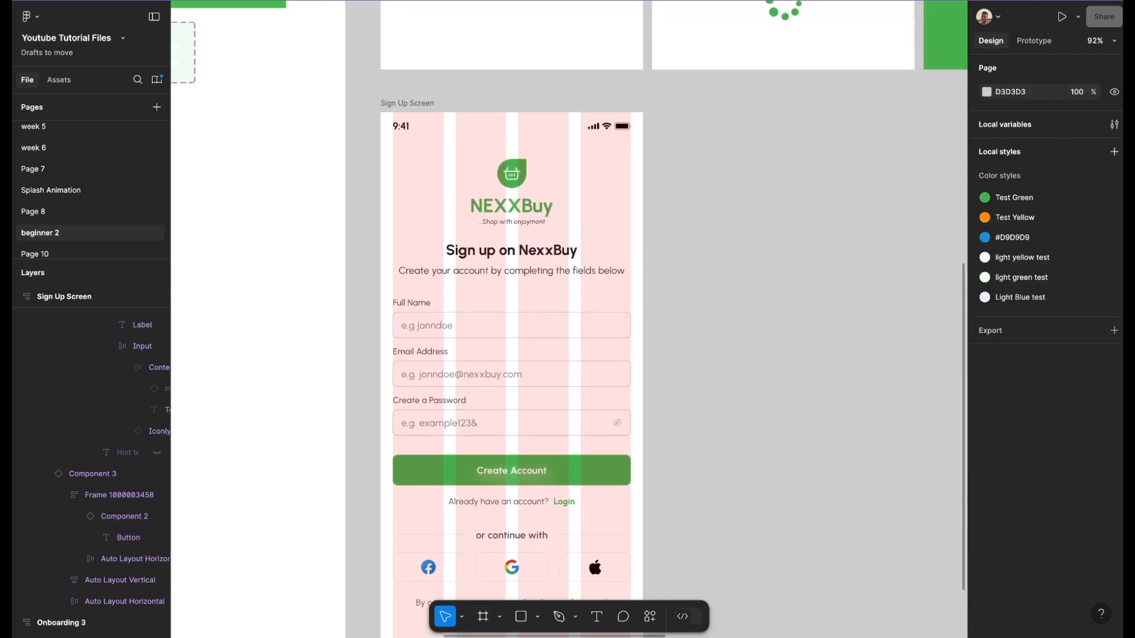
{"action": "scroll", "coordinate": [568, 319], "scroll_direction": "up", "scroll_amount": 1}
{"action": "left_click", "coordinate": [407, 127]}
{"action": "scroll", "coordinate": [1045, 378], "scroll_direction": "down", "scroll_amount": 4}
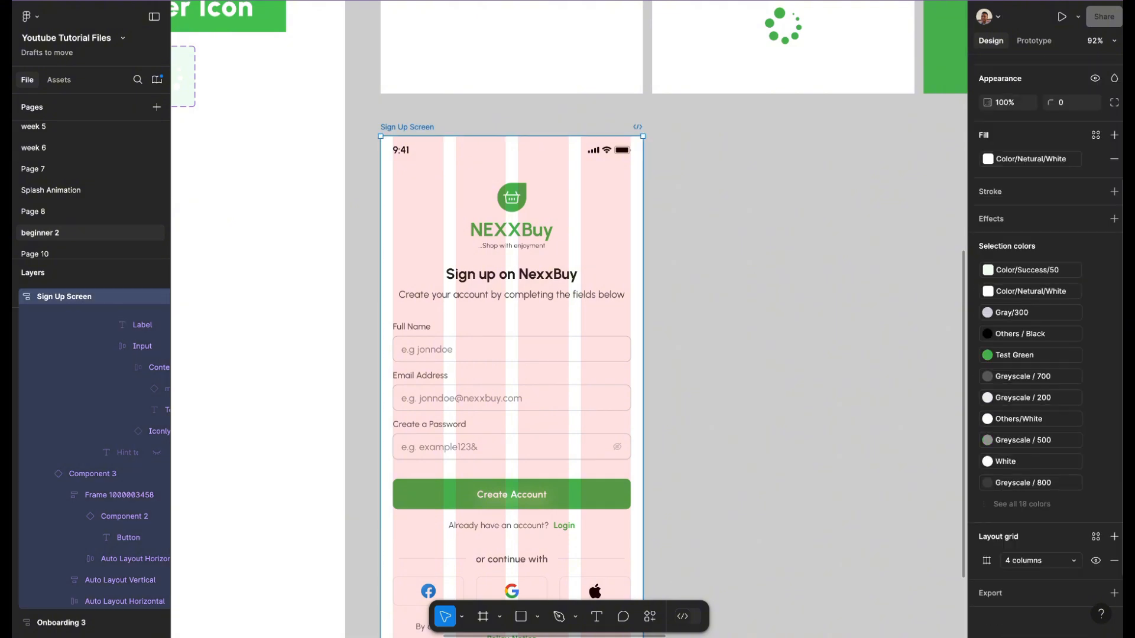
{"action": "left_click", "coordinate": [1095, 561]}
{"action": "left_click", "coordinate": [799, 367]}
{"action": "scroll", "coordinate": [710, 355], "scroll_direction": "down", "scroll_amount": 3}
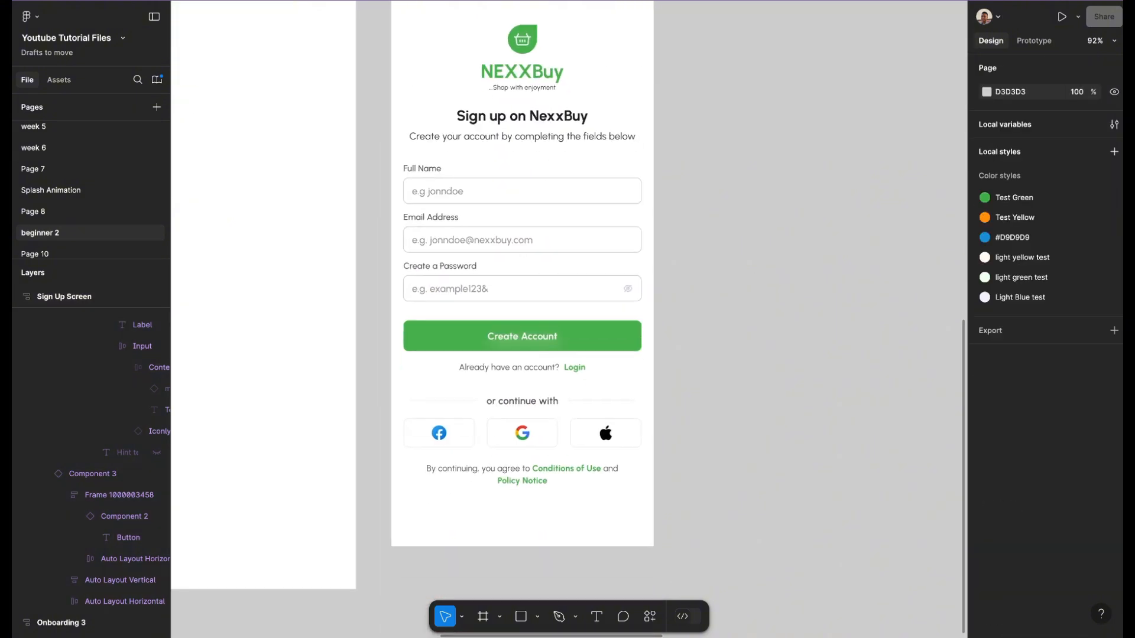
- Review the Sign Up Screen from its logo and fields down to the policy text, and beside the neighbouring screens
{"action": "scroll", "coordinate": [710, 354], "scroll_direction": "up", "scroll_amount": 1}
{"action": "scroll", "coordinate": [709, 354], "scroll_direction": "down", "scroll_amount": 1}
{"action": "scroll", "coordinate": [697, 419], "scroll_direction": "down", "scroll_amount": 5}
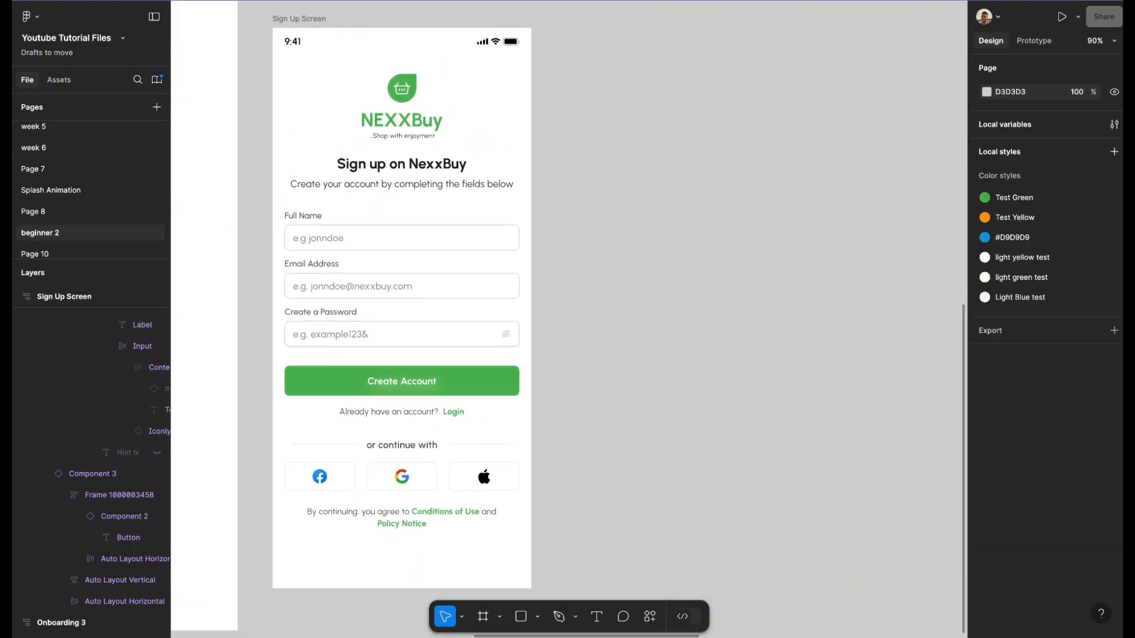
{"action": "scroll", "coordinate": [568, 266], "scroll_direction": "right", "scroll_amount": 5}
{"action": "scroll", "coordinate": [568, 266], "scroll_direction": "up", "scroll_amount": 3}
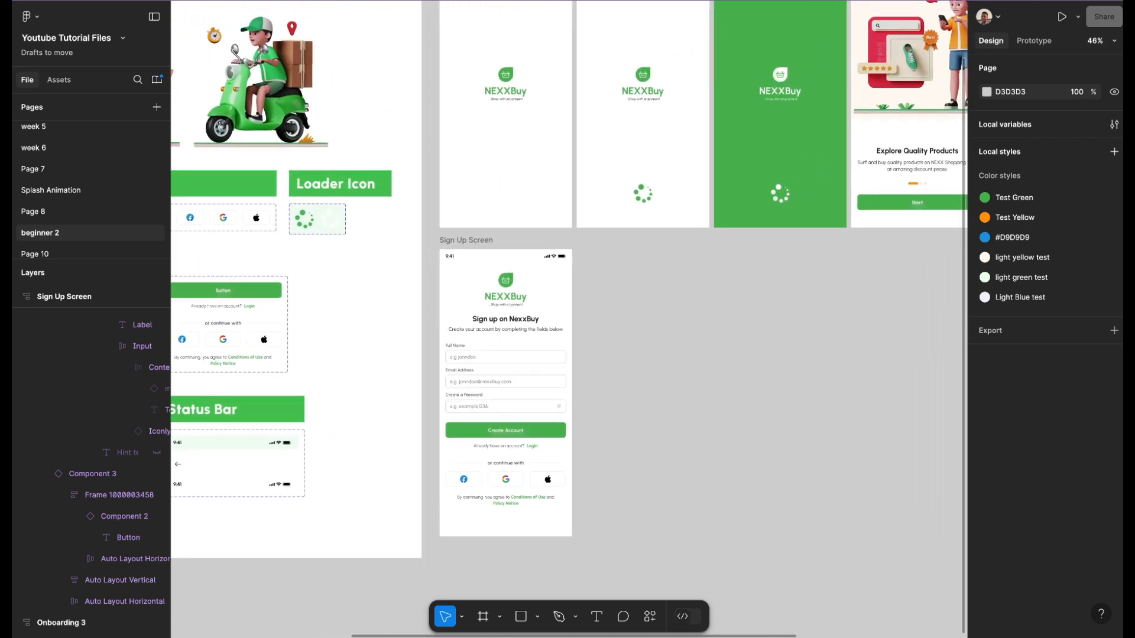
{"action": "scroll", "coordinate": [567, 319], "scroll_direction": "right", "scroll_amount": 2}
{"action": "scroll", "coordinate": [567, 319], "scroll_direction": "up", "scroll_amount": 1}
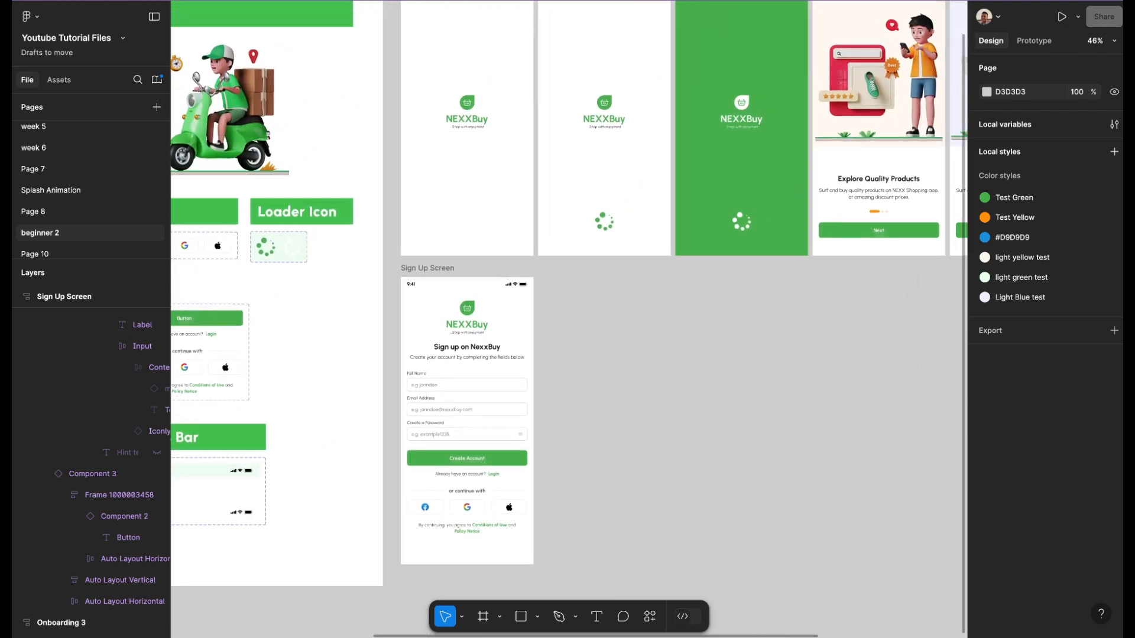
{"action": "scroll", "coordinate": [475, 465], "scroll_direction": "up", "scroll_amount": 5}
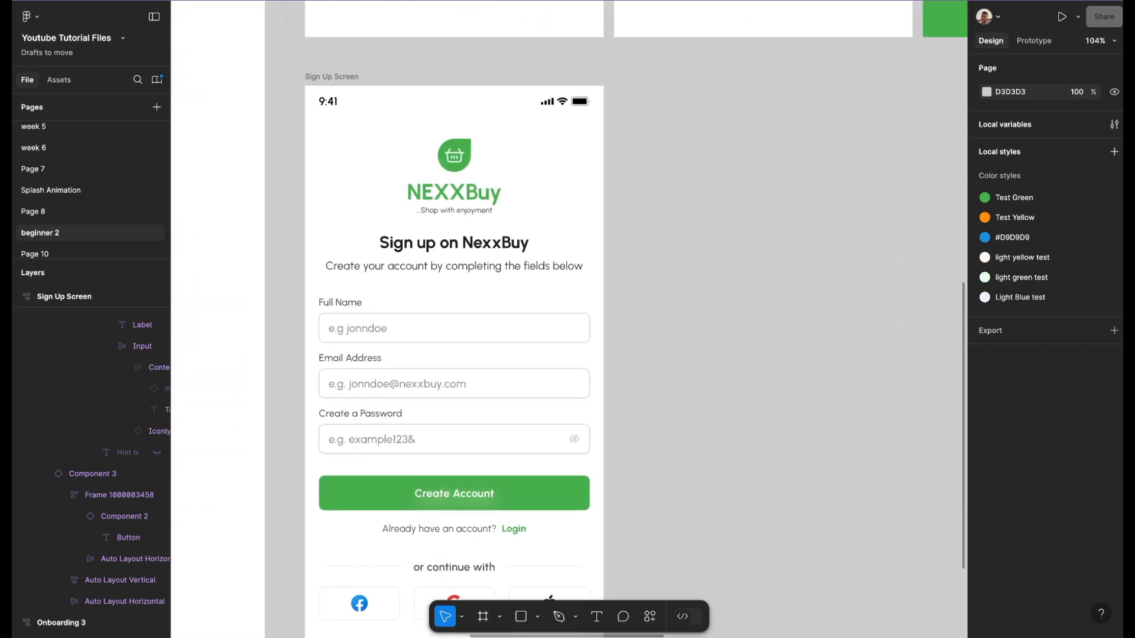
{"action": "scroll", "coordinate": [459, 331], "scroll_direction": "down", "scroll_amount": 1}
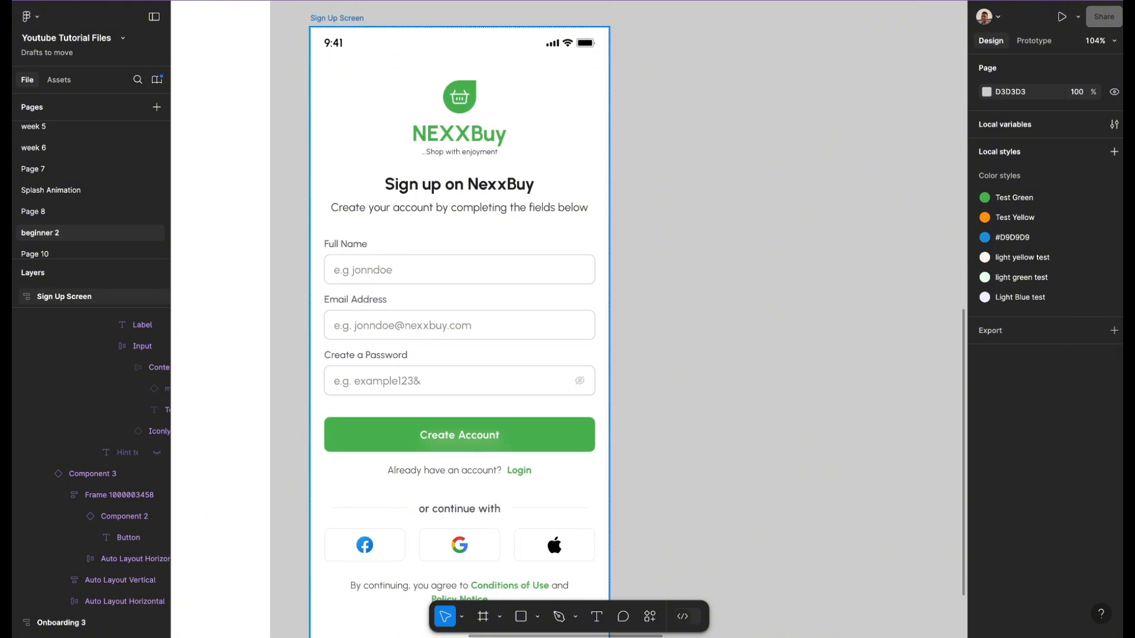
{"action": "scroll", "coordinate": [470, 319], "scroll_direction": "down", "scroll_amount": 3}
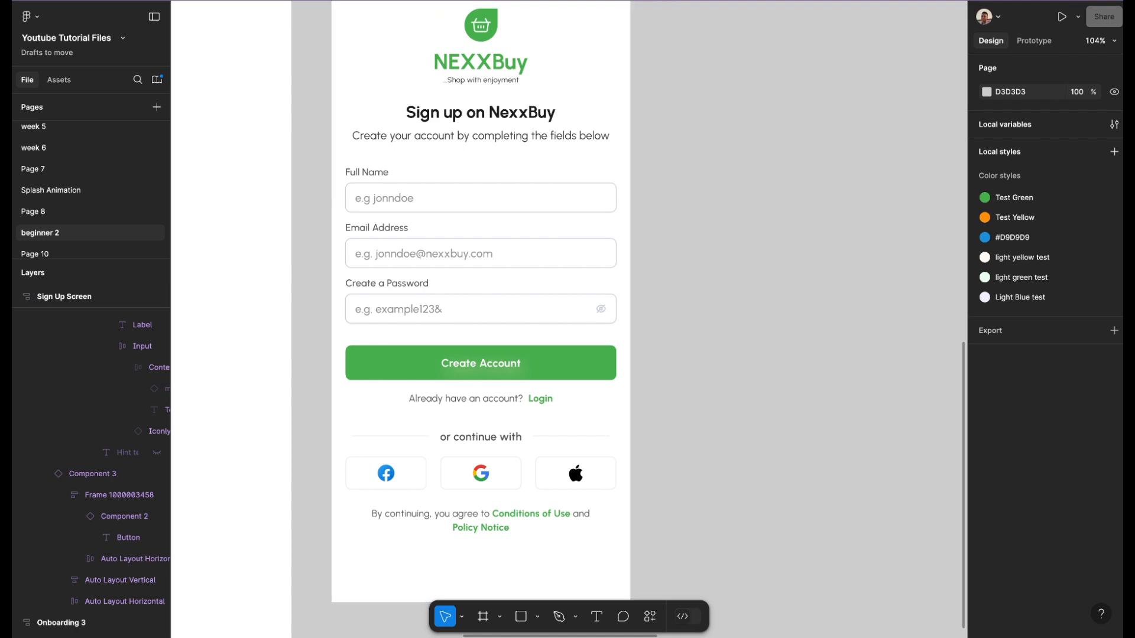
- Duplicate the Sign Up Screen frame and place the copy immediately to the right of the original
{"action": "scroll", "coordinate": [475, 350], "scroll_direction": "down", "scroll_amount": 5}
{"action": "scroll", "coordinate": [476, 350], "scroll_direction": "right", "scroll_amount": 1}
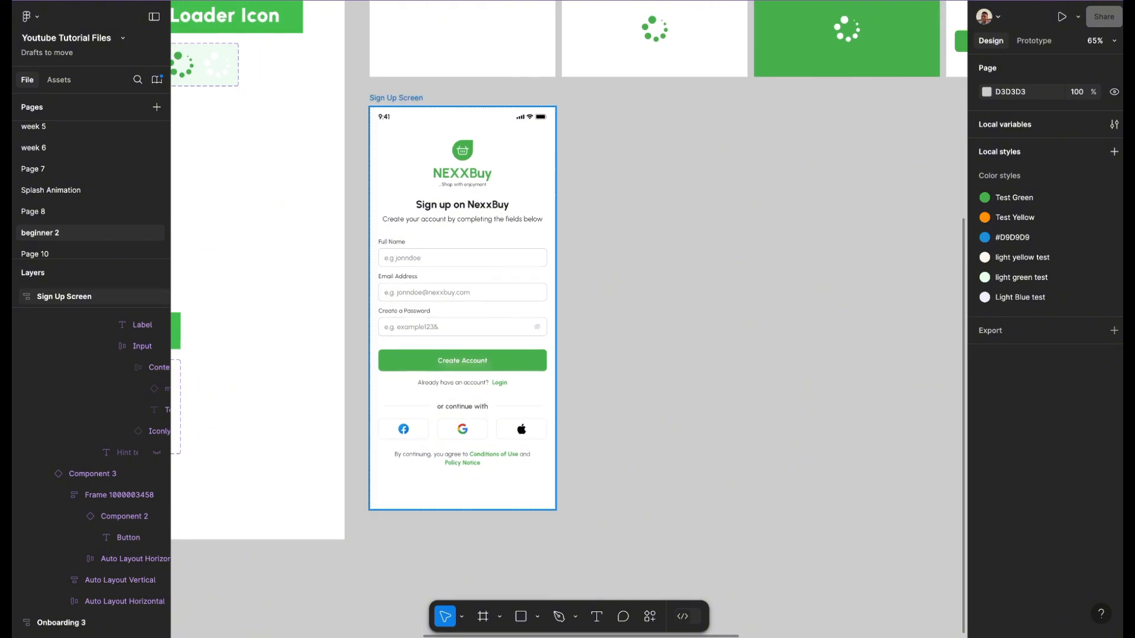
{"action": "left_click_drag", "start_coordinate": [396, 98], "coordinate": [589, 98]}
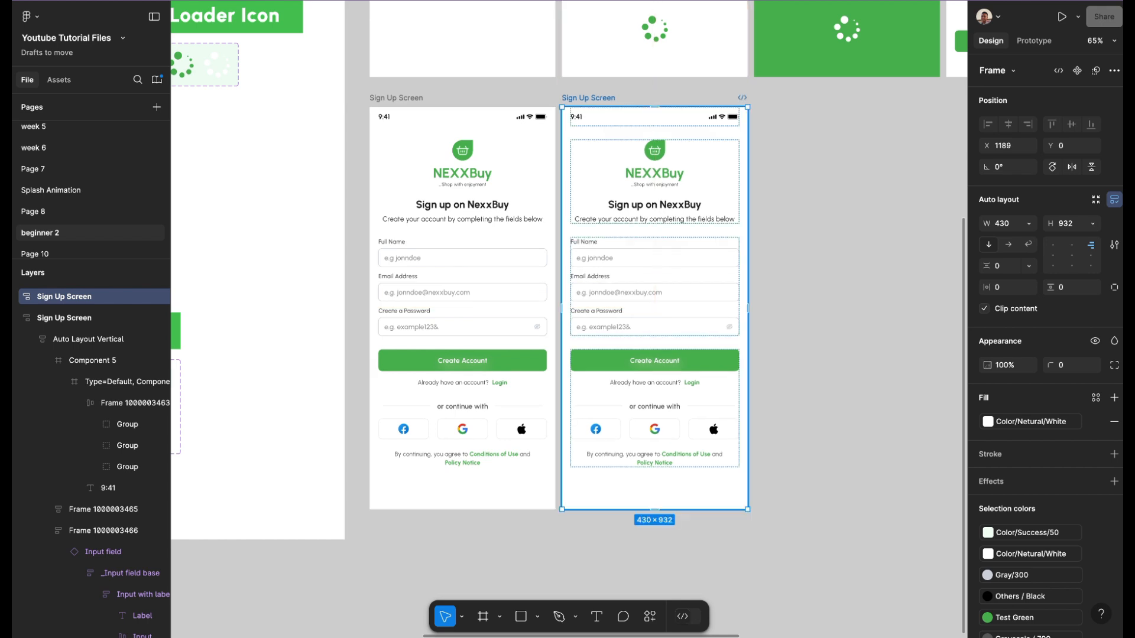
- Change the duplicated screen's heading to "Login to NexxBuy"
{"action": "scroll", "coordinate": [567, 319], "scroll_direction": "right", "scroll_amount": 2}
{"action": "scroll", "coordinate": [716, 248], "scroll_direction": "up", "scroll_amount": 4}
{"action": "scroll", "coordinate": [716, 249], "scroll_direction": "right", "scroll_amount": 1}
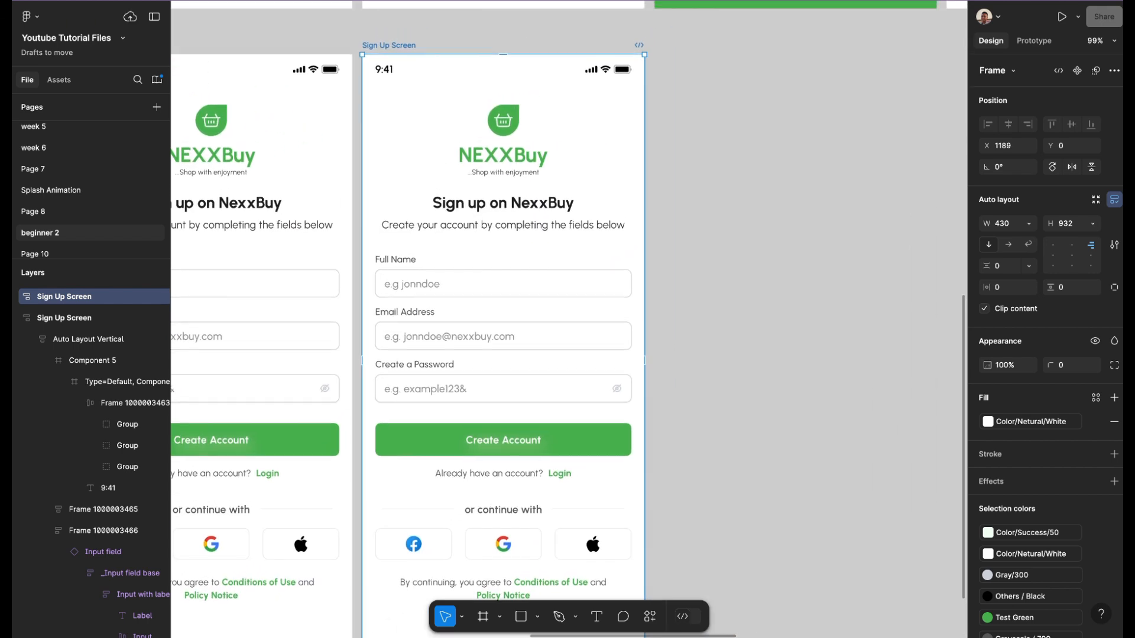
{"action": "double_click", "coordinate": [503, 204]}
{"action": "double_click", "coordinate": [503, 204]}
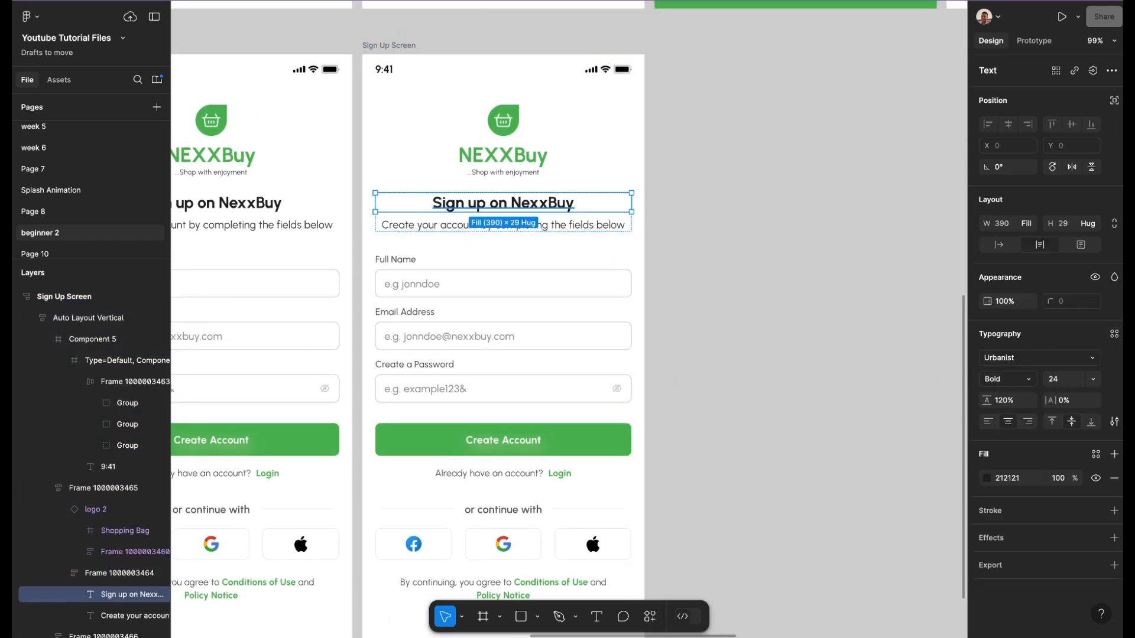
{"action": "double_click", "coordinate": [503, 204]}
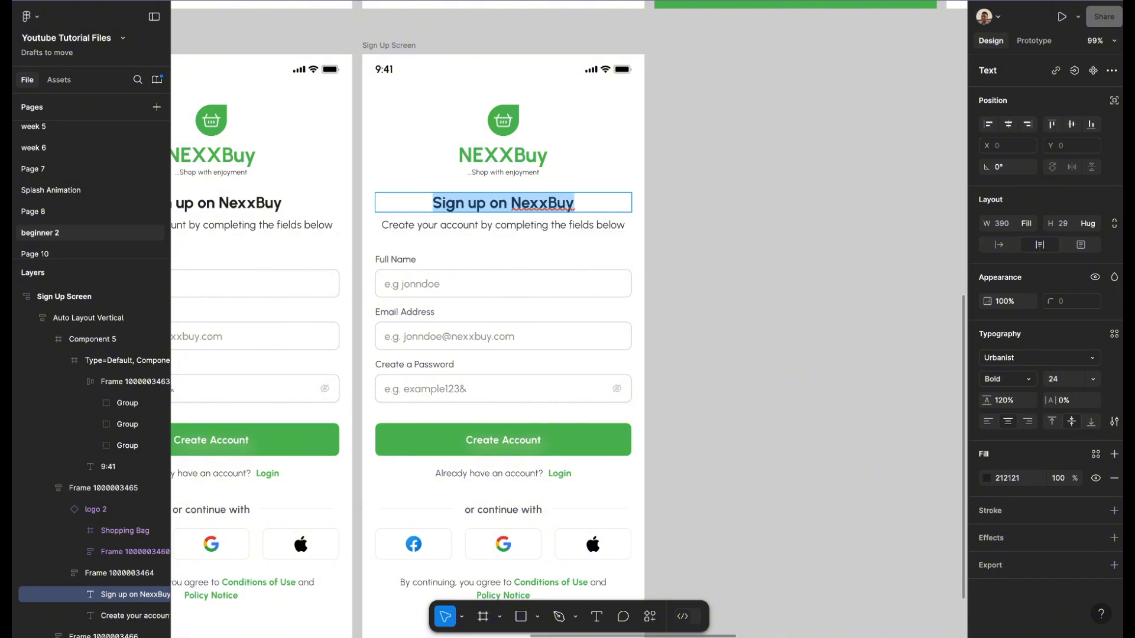
{"action": "left_click_drag", "start_coordinate": [499, 204], "coordinate": [433, 203]}
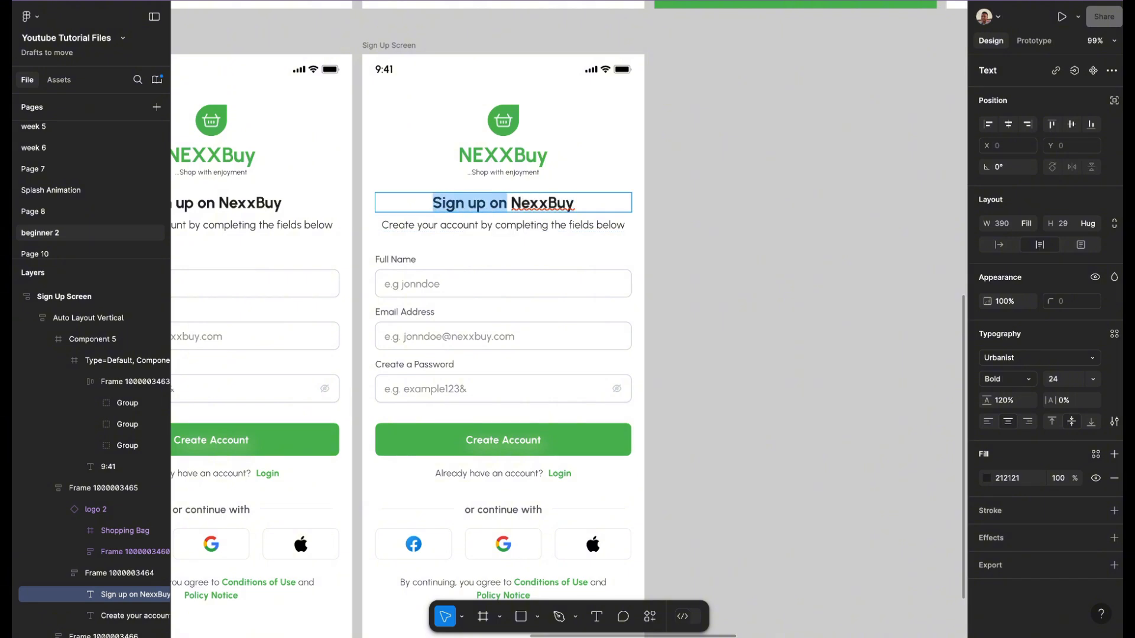
{"action": "type", "text": "Login t"}
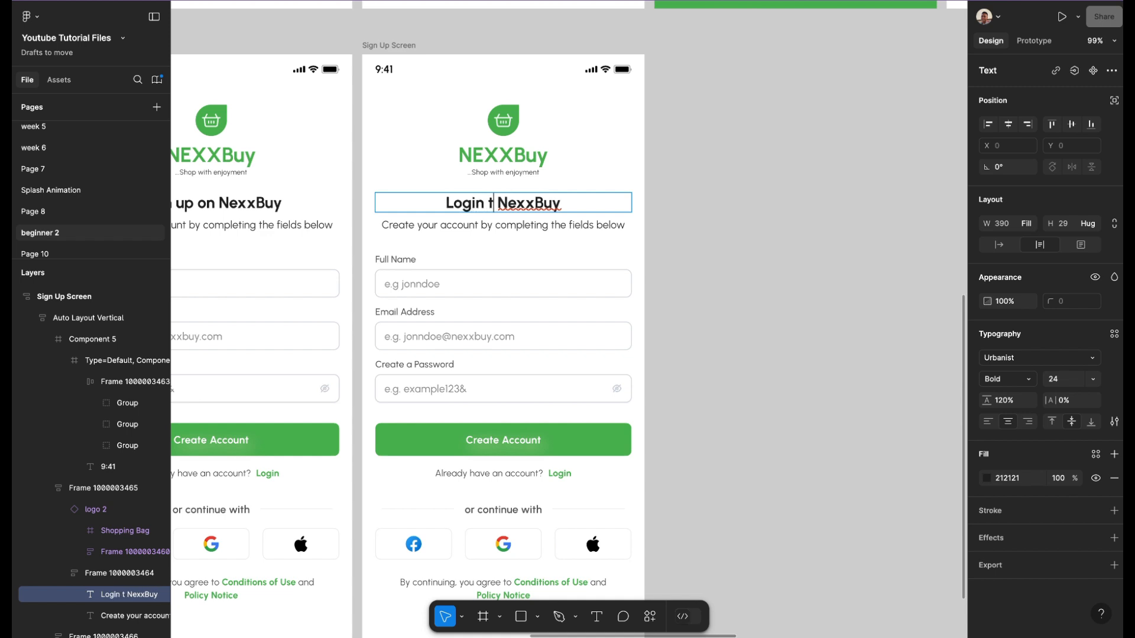
{"action": "type", "text": "o"}
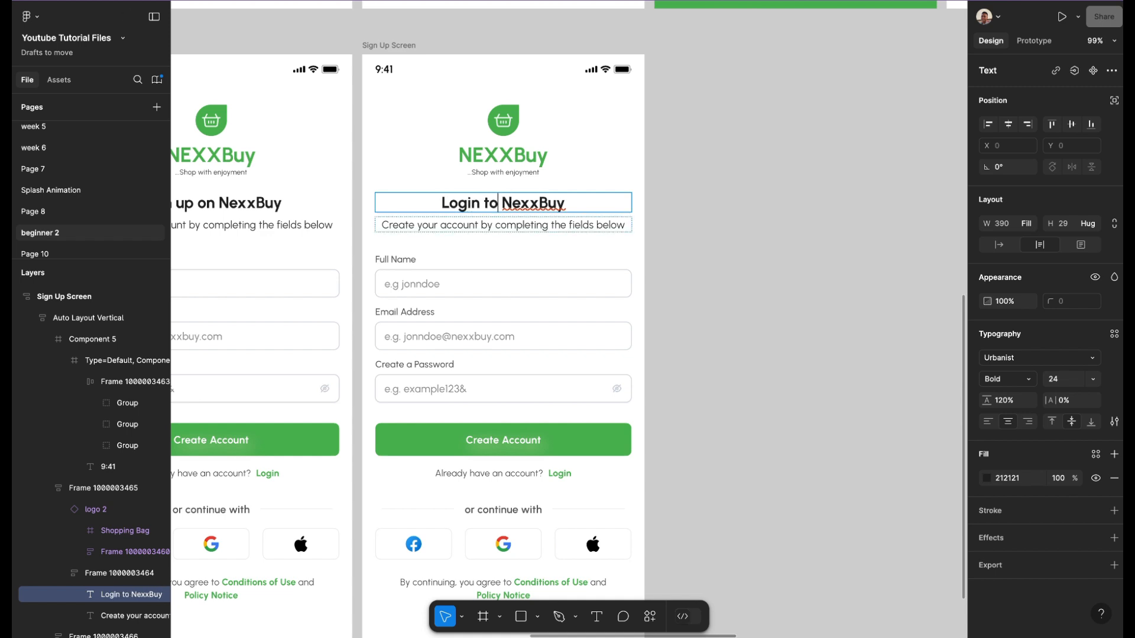
- Change the subheading on the duplicated screen to "Complete the fields below to login"
{"action": "left_click_drag", "start_coordinate": [495, 225], "coordinate": [381, 226]}
{"action": "key", "text": "BackSpace"}
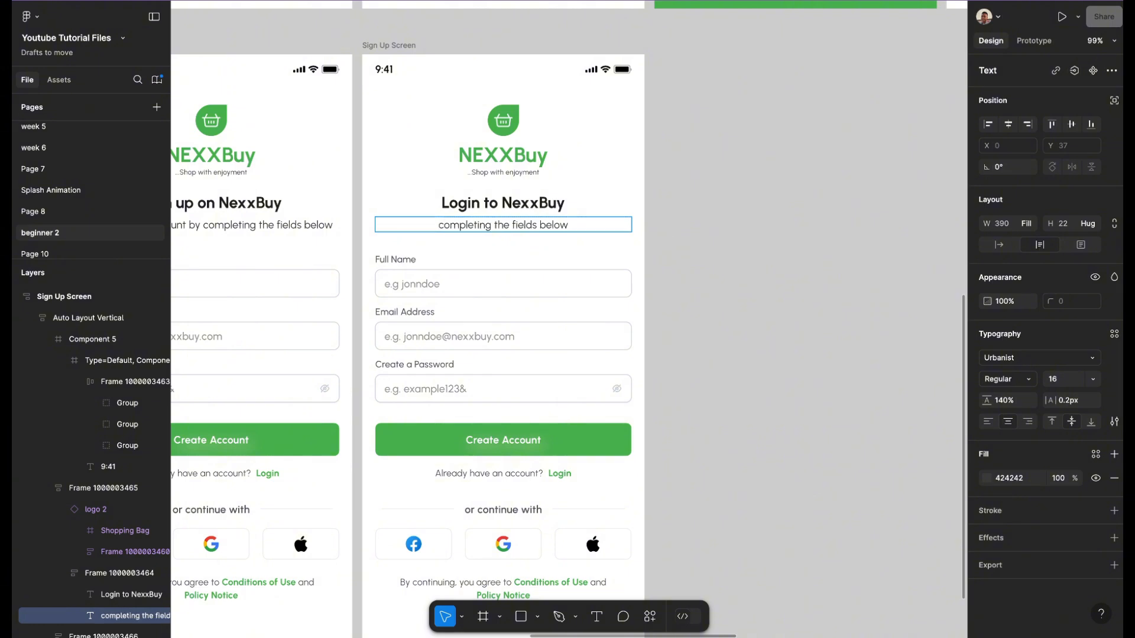
{"action": "key", "text": "Delete"}
{"action": "type", "text": "C"}
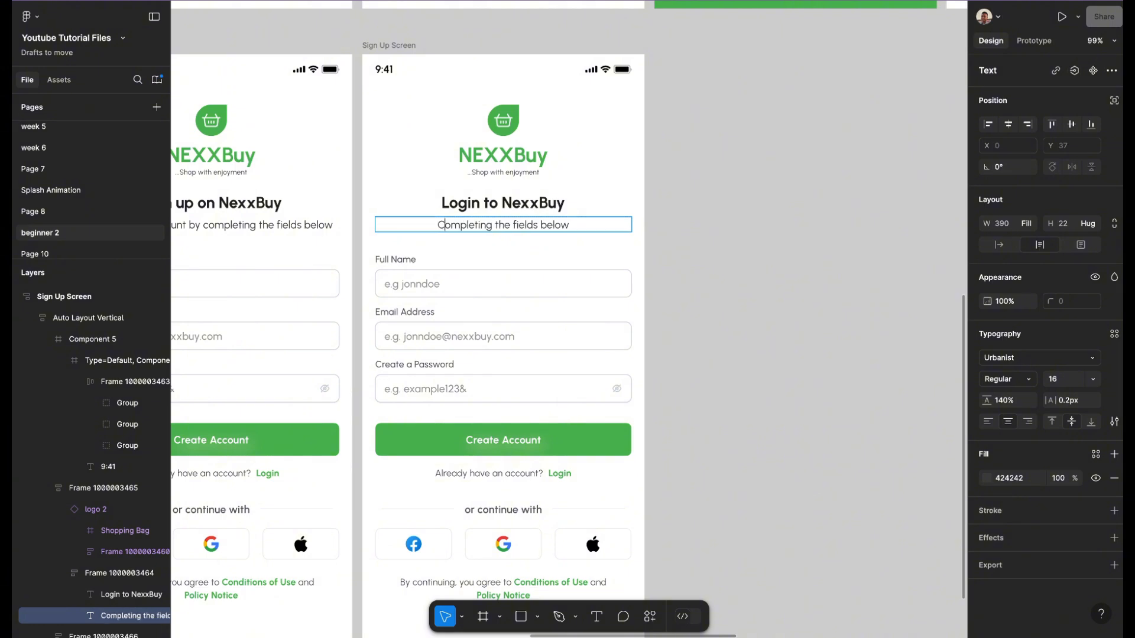
{"action": "left_click", "coordinate": [492, 226]}
{"action": "key", "text": "BackSpace"}
{"action": "key", "text": "BackSpace"}
{"action": "key", "text": "BackSpace"}
{"action": "type", "text": "E"}
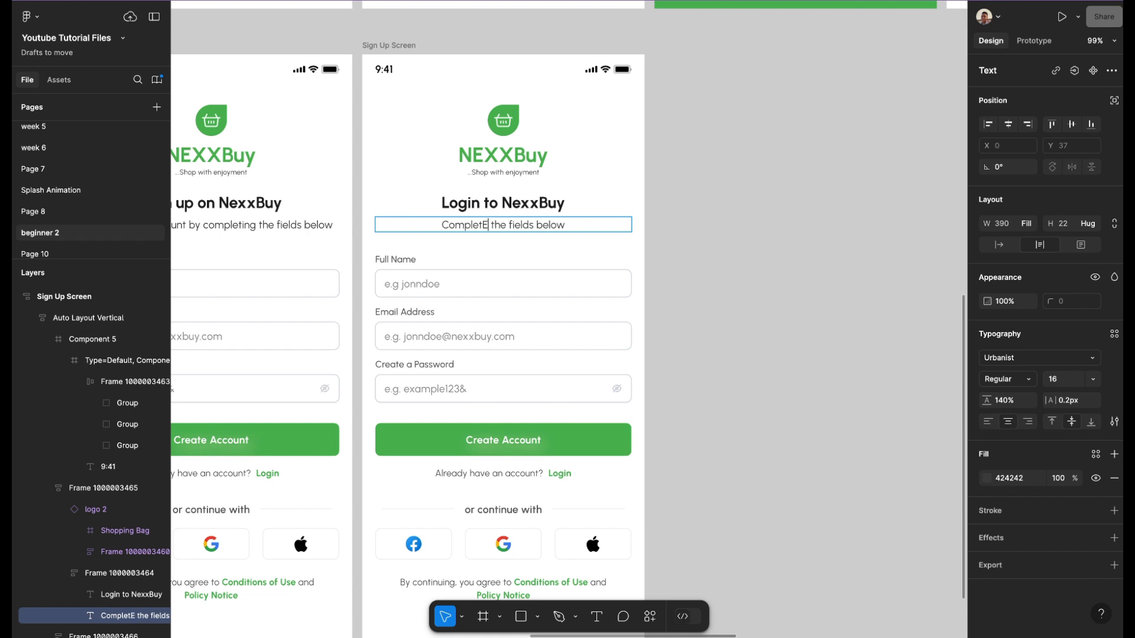
{"action": "key", "text": "BackSpace"}
{"action": "type", "text": "elow to Lo"}
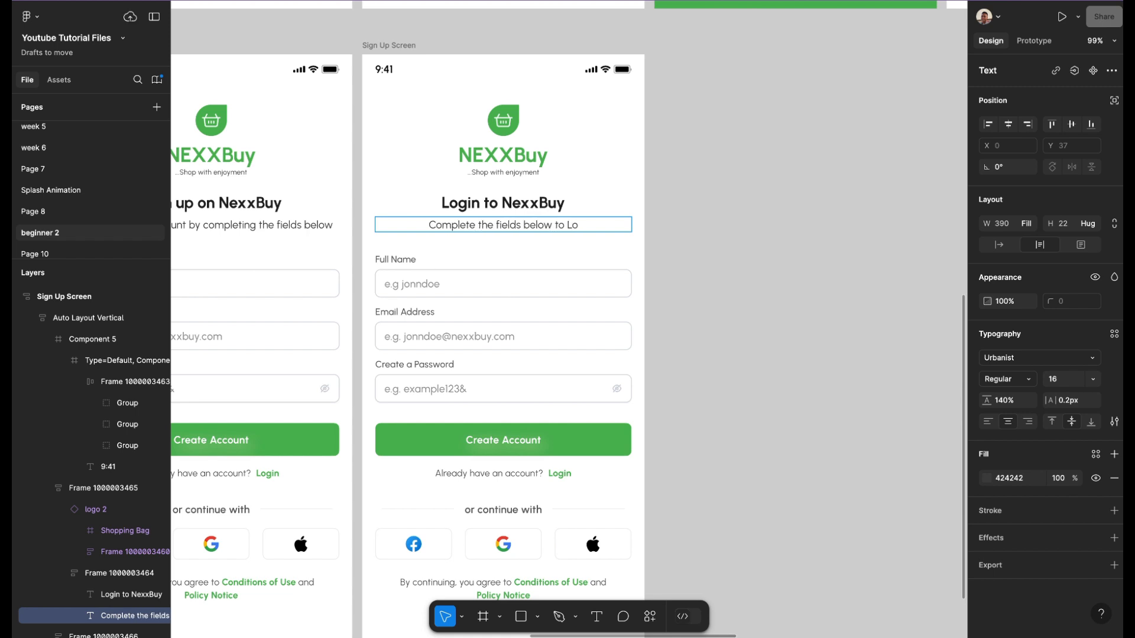
{"action": "type", "text": "gin"}
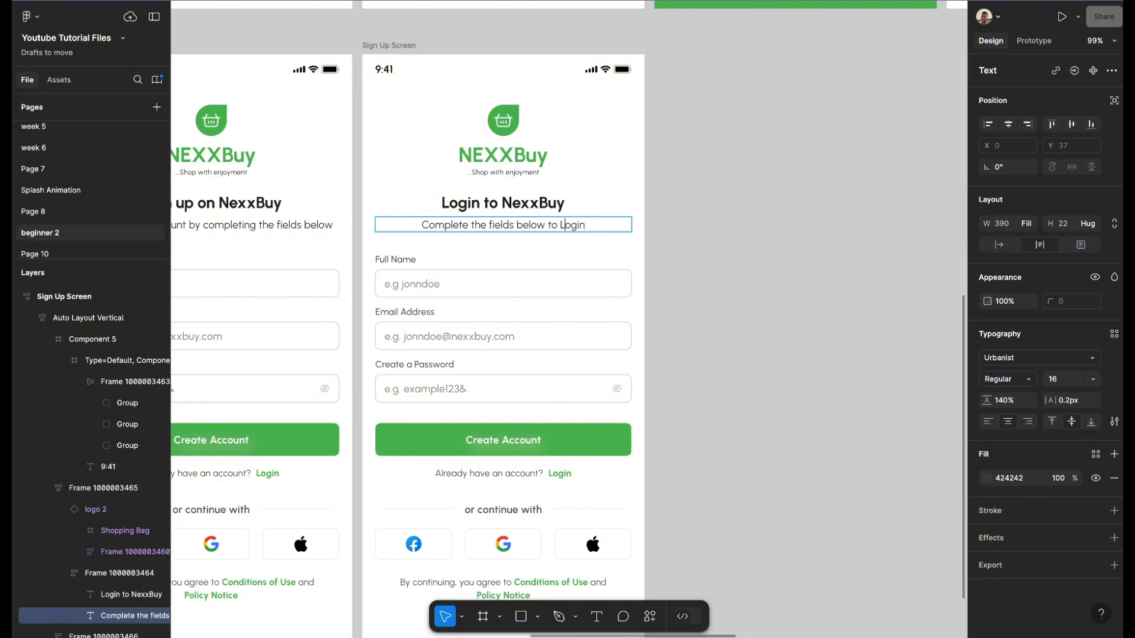
{"action": "key", "text": "BackSpace"}
{"action": "type", "text": "l"}
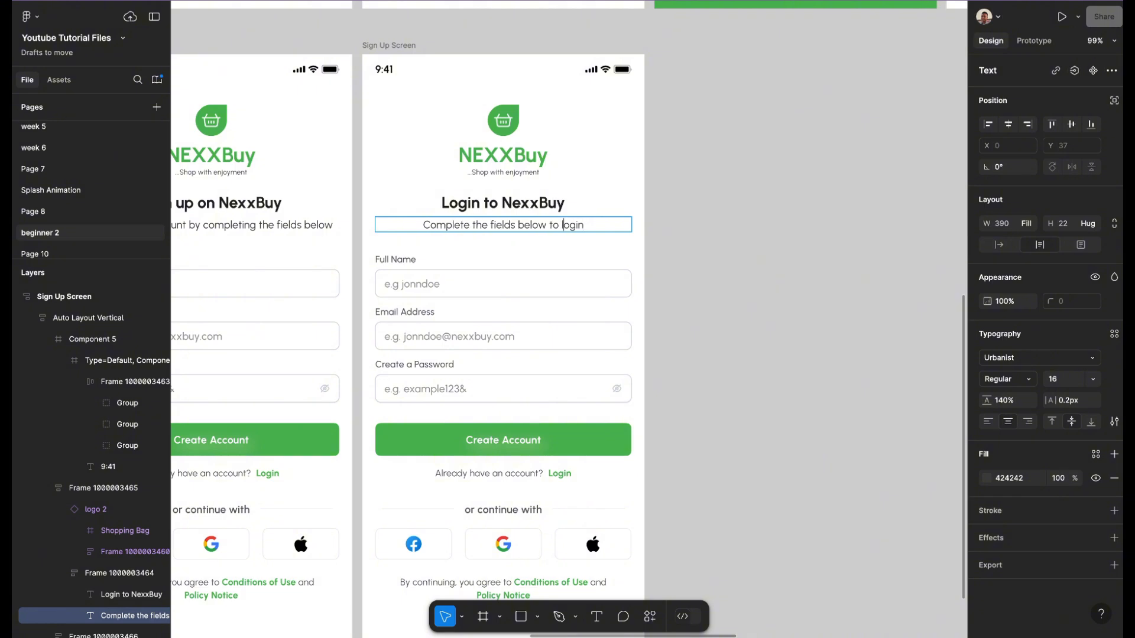
{"action": "key", "text": "Escape"}
{"action": "key", "text": "Escape"}
- Delete the Full Name field from the duplicated screen and shorten the "Create a Password" label to "Password"
{"action": "double_click", "coordinate": [503, 284]}
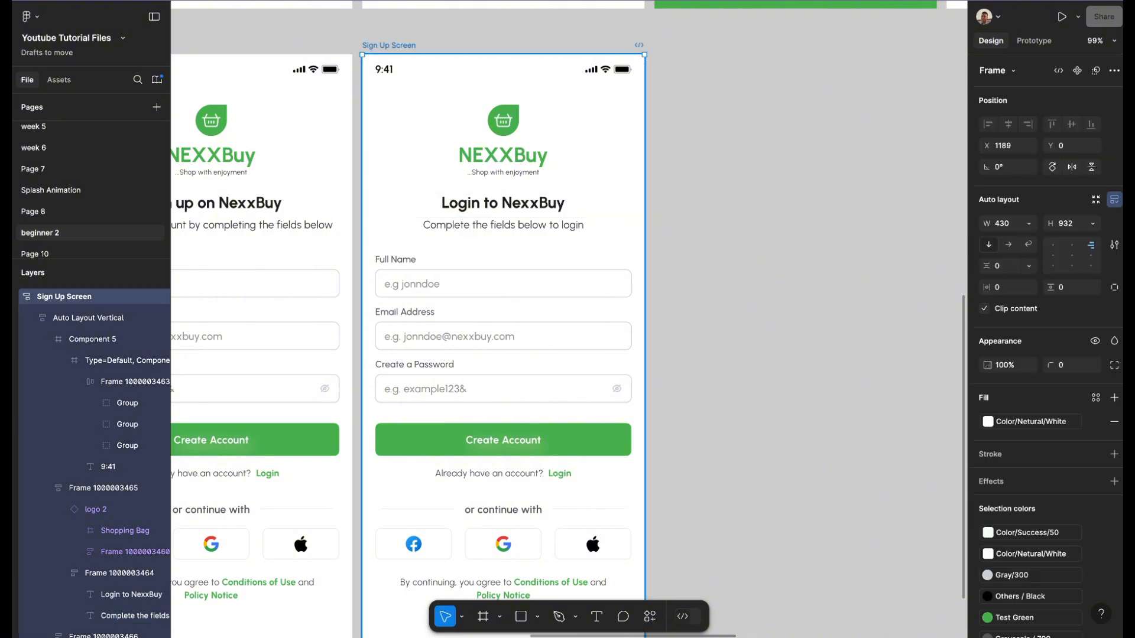
{"action": "key", "text": "Delete"}
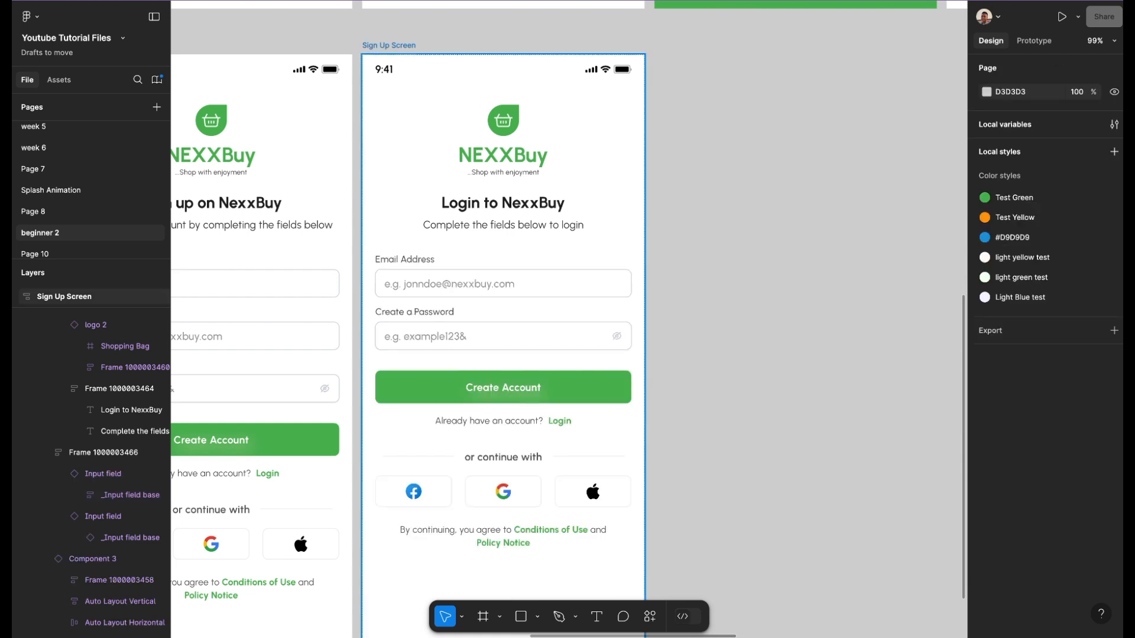
{"action": "double_click", "coordinate": [439, 312]}
{"action": "double_click", "coordinate": [440, 312]}
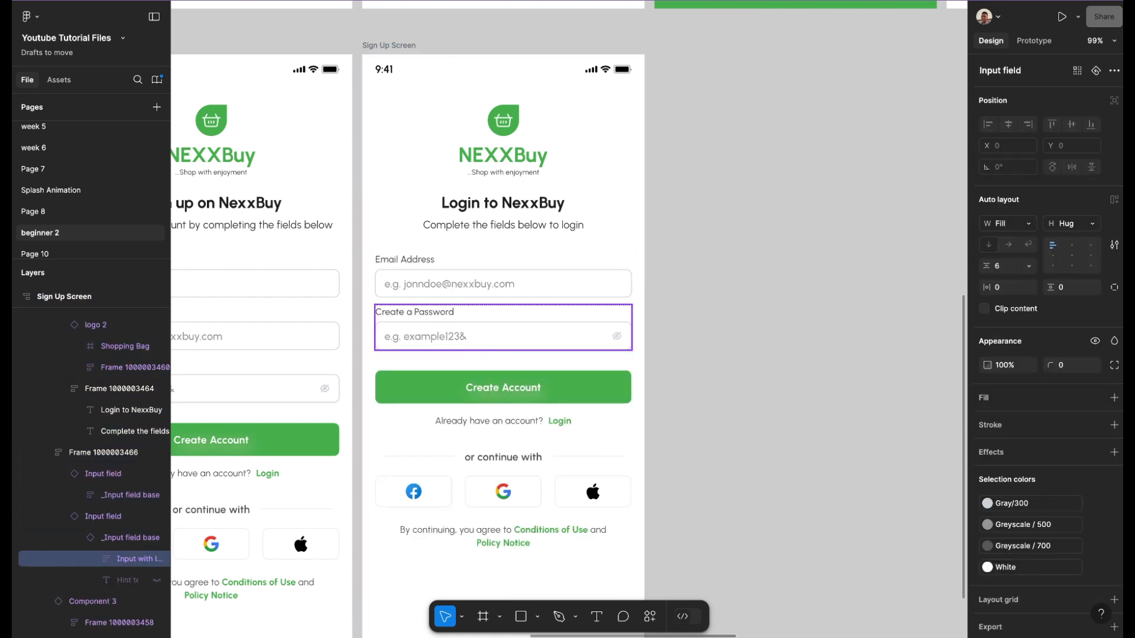
{"action": "double_click", "coordinate": [440, 312]}
{"action": "key", "text": "alt+Left"}
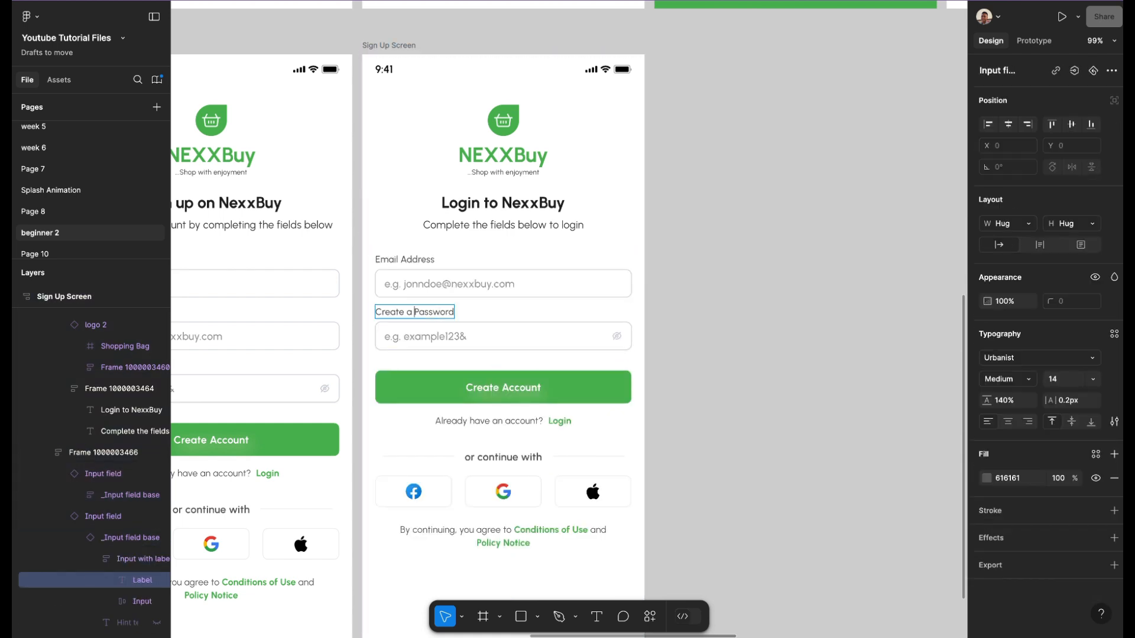
{"action": "key", "text": "shift+super+Left"}
{"action": "key", "text": "BackSpace"}
{"action": "key", "text": "Escape"}
{"action": "key", "text": "Escape"}
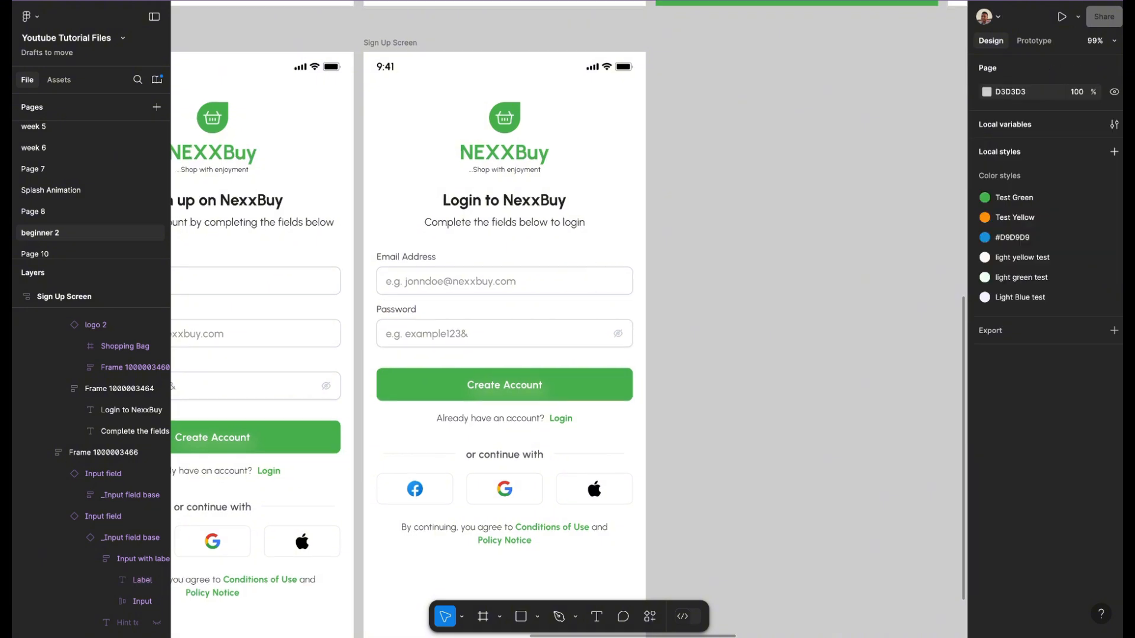
- Switch the button and social login component on the duplicated screen to its Sign Up variant
{"action": "scroll", "coordinate": [662, 355], "scroll_direction": "down", "scroll_amount": 2}
{"action": "scroll", "coordinate": [662, 355], "scroll_direction": "left", "scroll_amount": 1}
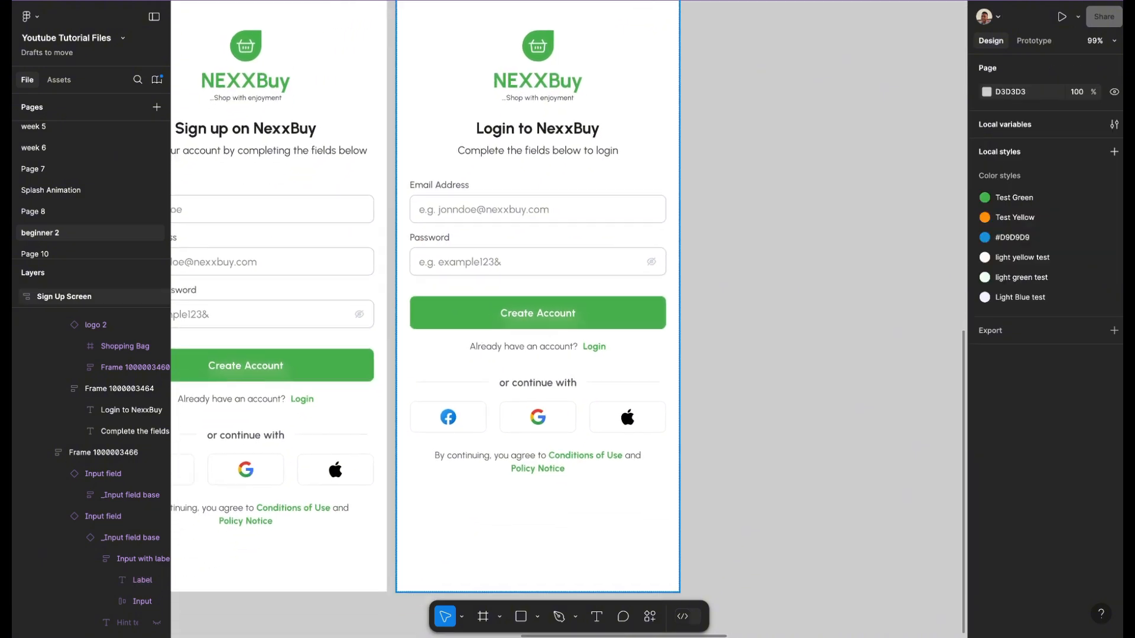
{"action": "double_click", "coordinate": [538, 314]}
{"action": "double_click", "coordinate": [538, 313]}
{"action": "left_click", "coordinate": [538, 364]}
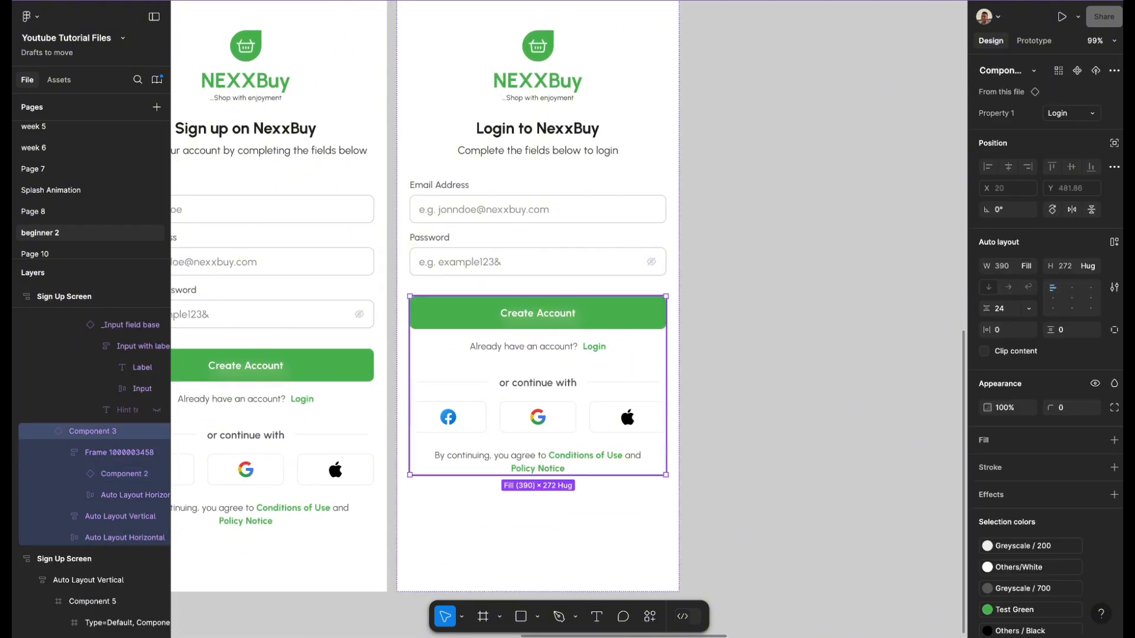
{"action": "left_click", "coordinate": [1071, 113]}
{"action": "left_click", "coordinate": [1062, 98]}
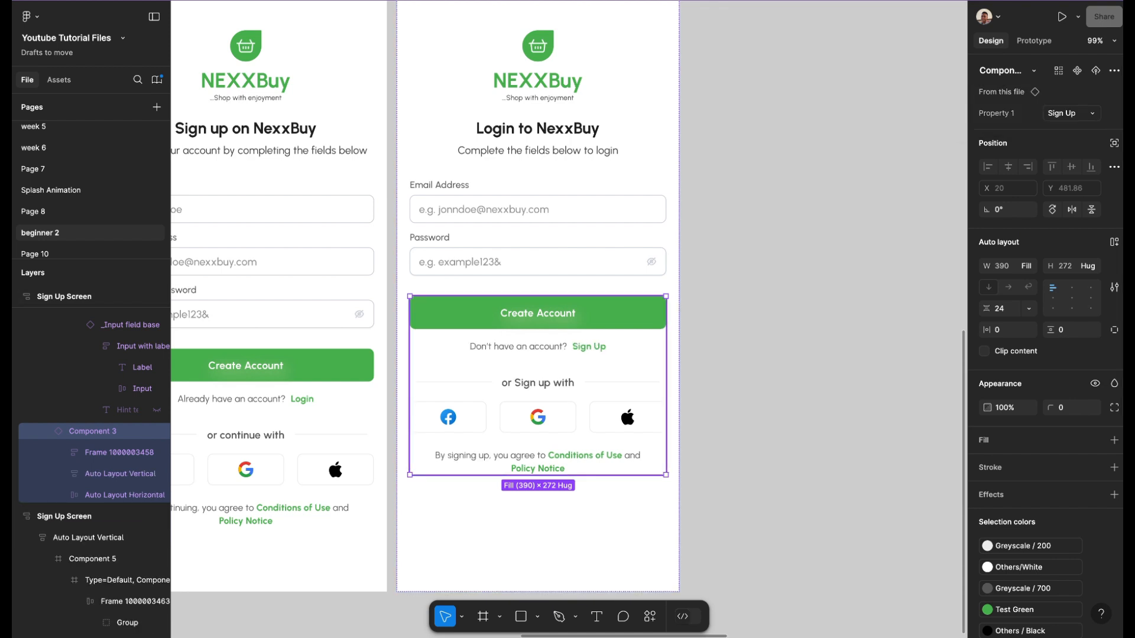
- Change the green button's label on the duplicated screen to "Login"
{"action": "double_click", "coordinate": [538, 313]}
{"action": "double_click", "coordinate": [538, 314]}
{"action": "double_click", "coordinate": [538, 313]}
{"action": "double_click", "coordinate": [538, 313]}
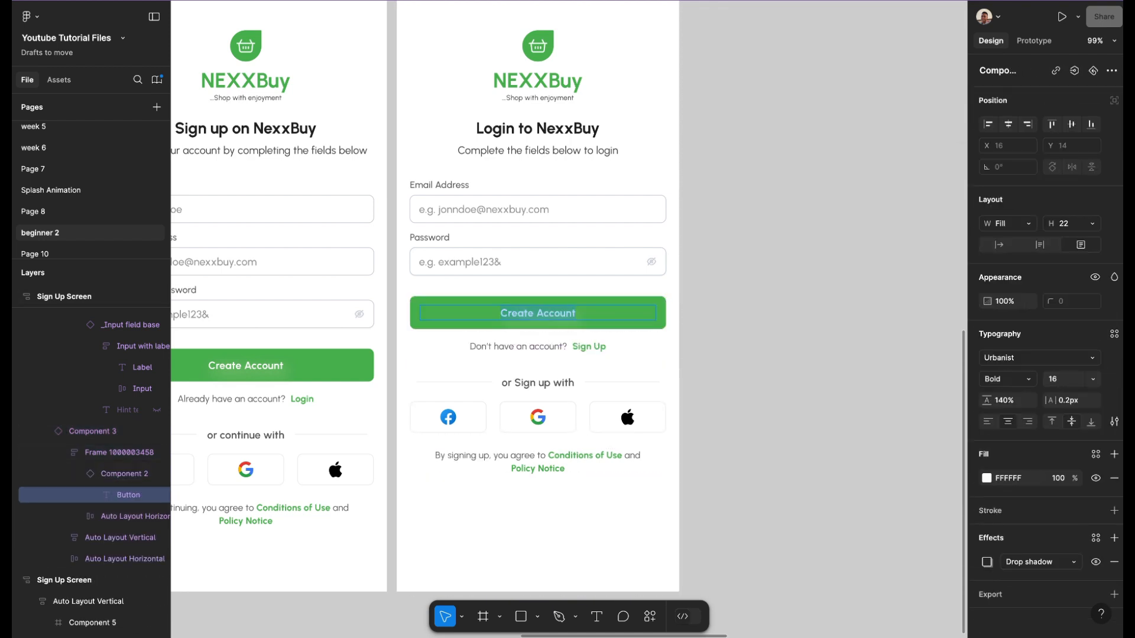
{"action": "type", "text": "Login"}
{"action": "key", "text": "Escape"}
{"action": "key", "text": "Escape"}
- Compare the policy texts on the two screens and in the main component's Sign Up and Login variants
{"action": "scroll", "coordinate": [745, 319], "scroll_direction": "right", "scroll_amount": 1}
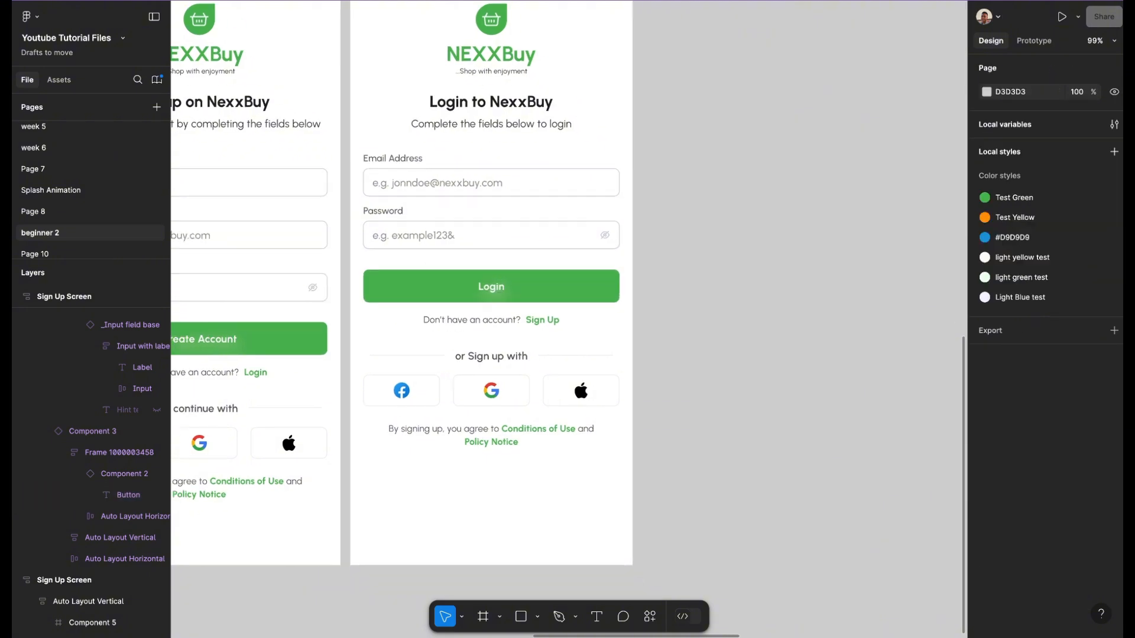
{"action": "scroll", "coordinate": [745, 319], "scroll_direction": "left", "scroll_amount": 1}
{"action": "scroll", "coordinate": [745, 319], "scroll_direction": "down", "scroll_amount": 3}
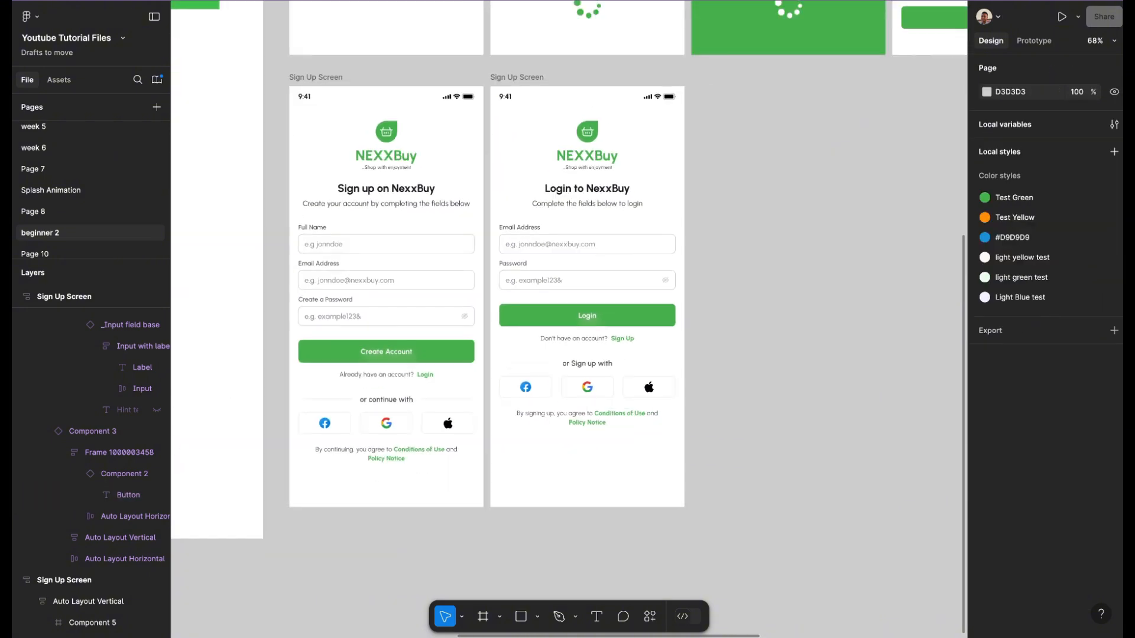
{"action": "scroll", "coordinate": [583, 437], "scroll_direction": "up", "scroll_amount": 5}
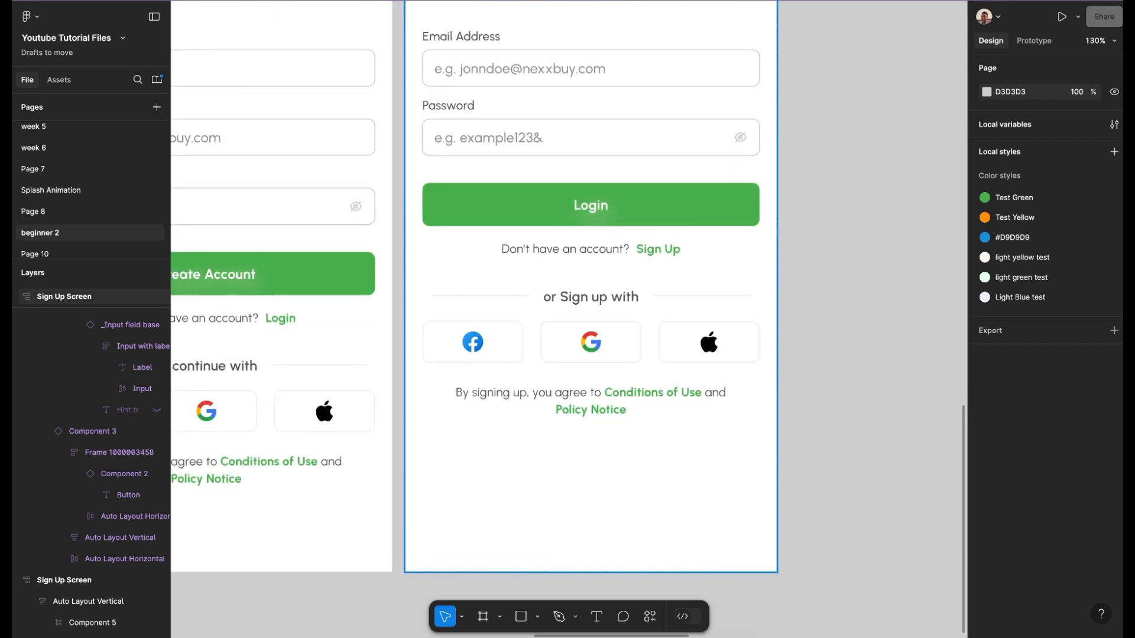
{"action": "left_click", "coordinate": [585, 473]}
{"action": "scroll", "coordinate": [586, 473], "scroll_direction": "left", "scroll_amount": 3}
{"action": "scroll", "coordinate": [586, 473], "scroll_direction": "right", "scroll_amount": 1}
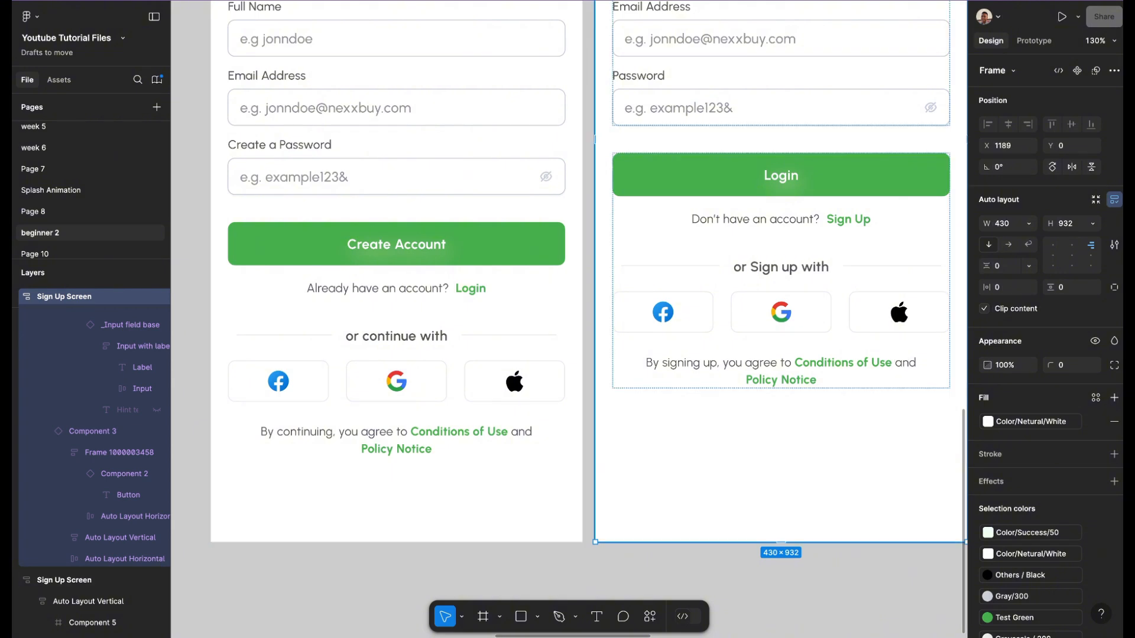
{"action": "double_click", "coordinate": [787, 366]}
{"action": "double_click", "coordinate": [786, 366]}
{"action": "double_click", "coordinate": [786, 367]}
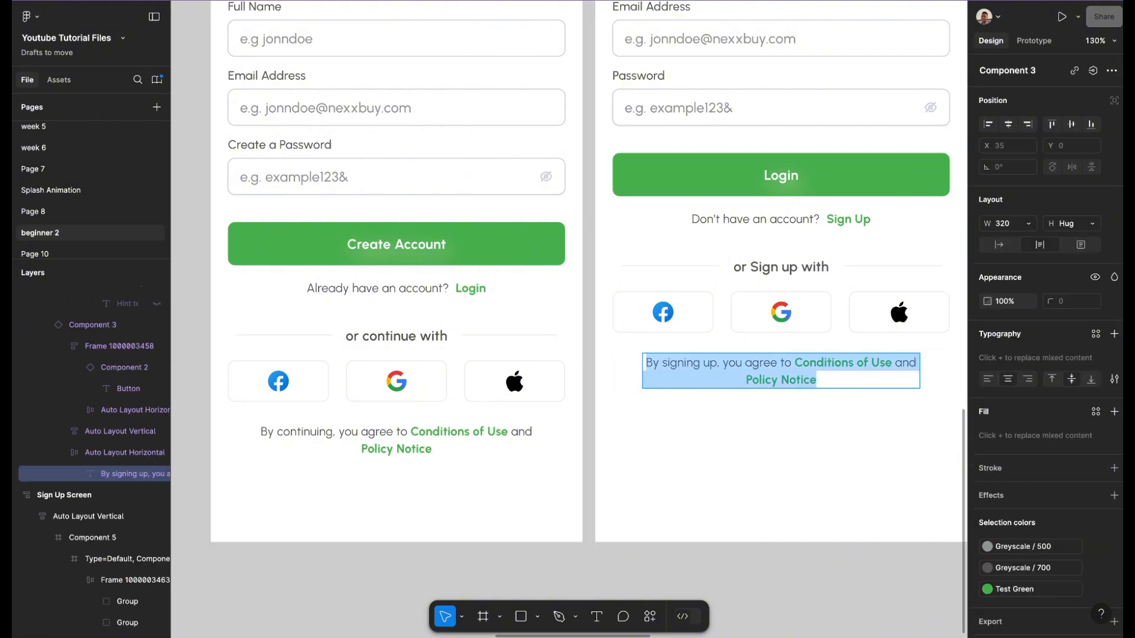
{"action": "scroll", "coordinate": [786, 366], "scroll_direction": "down", "scroll_amount": 3}
{"action": "scroll", "coordinate": [569, 320], "scroll_direction": "left", "scroll_amount": 3}
{"action": "scroll", "coordinate": [569, 319], "scroll_direction": "down", "scroll_amount": 3}
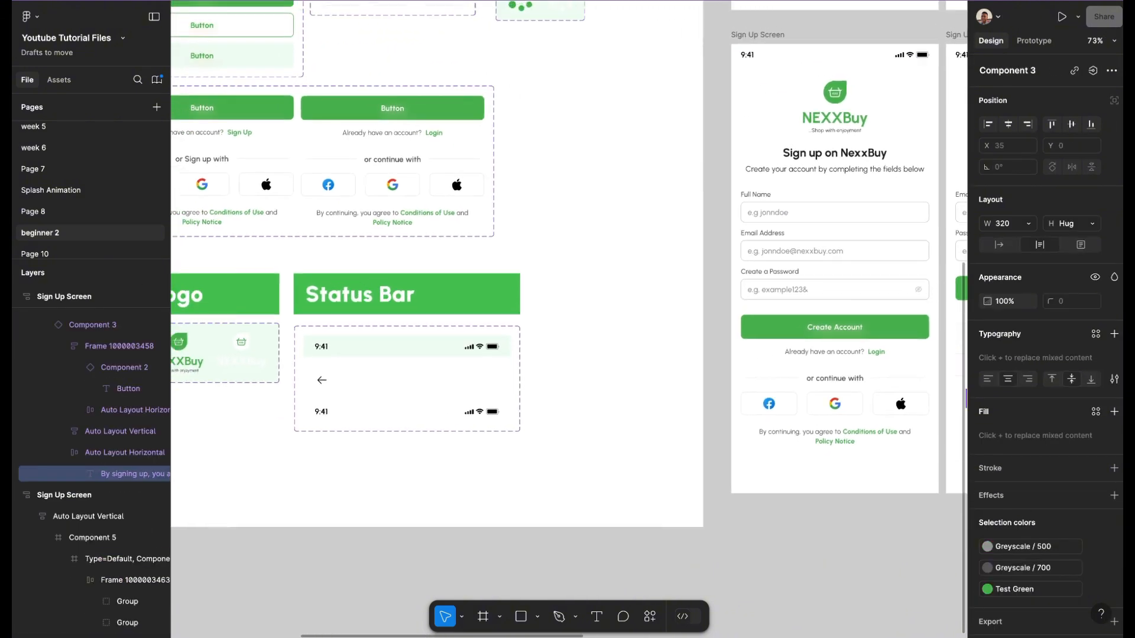
{"action": "scroll", "coordinate": [569, 320], "scroll_direction": "left", "scroll_amount": 4}
{"action": "scroll", "coordinate": [498, 285], "scroll_direction": "up", "scroll_amount": 5}
{"action": "scroll", "coordinate": [498, 285], "scroll_direction": "left", "scroll_amount": 2}
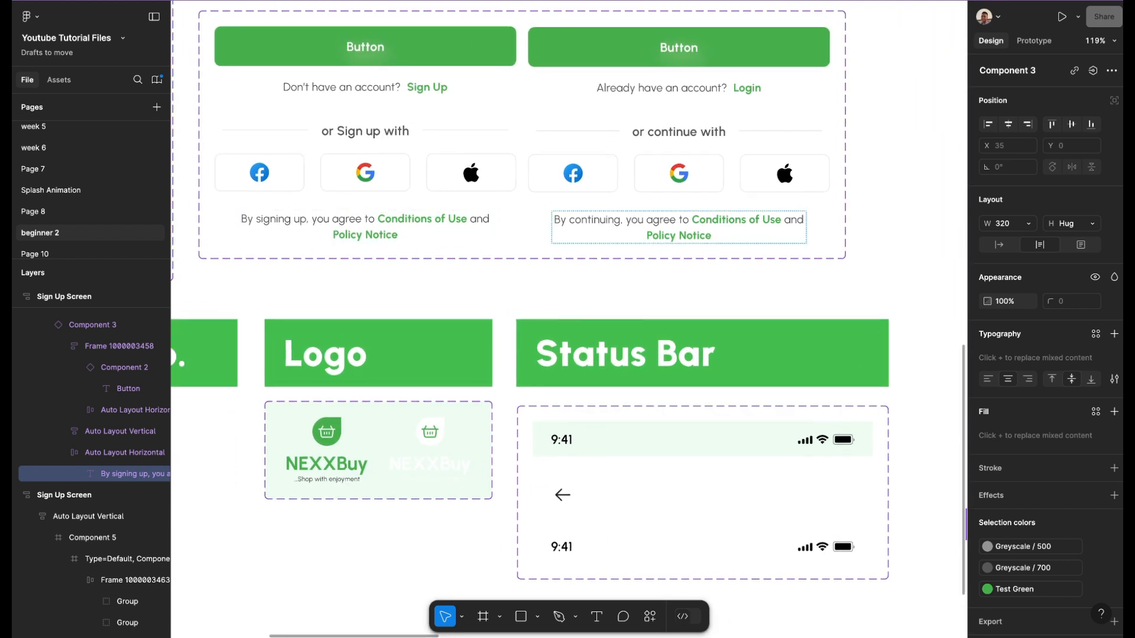
{"action": "left_click_drag", "start_coordinate": [554, 220], "coordinate": [623, 221]}
{"action": "key", "text": "ctrl+c"}
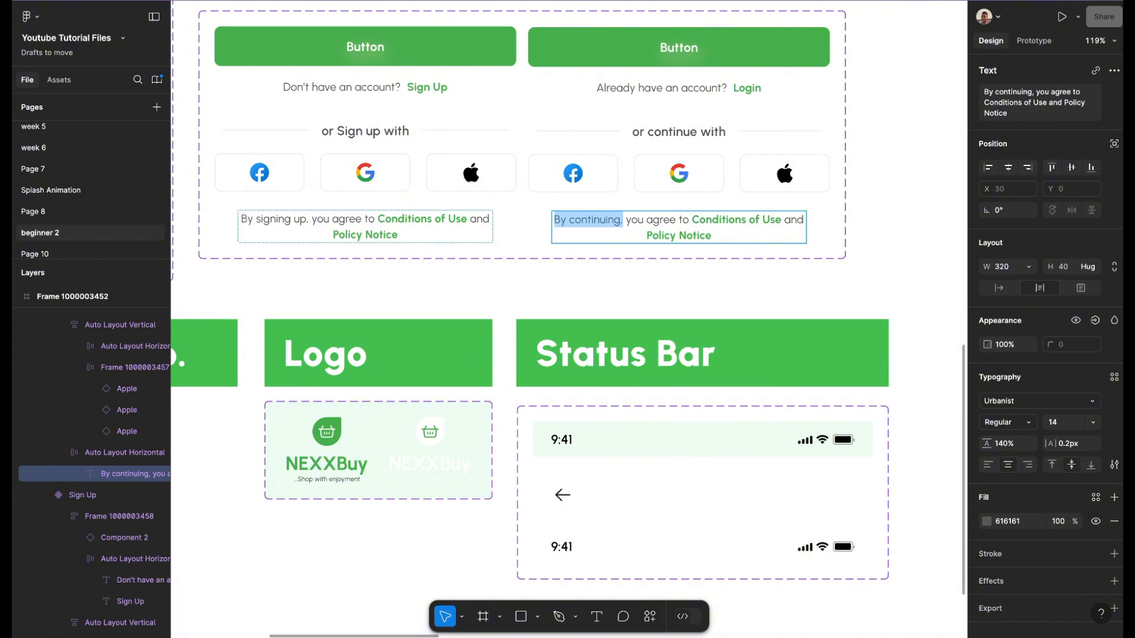
{"action": "left_click", "coordinate": [309, 219]}
{"action": "key", "text": "ctrl+v"}
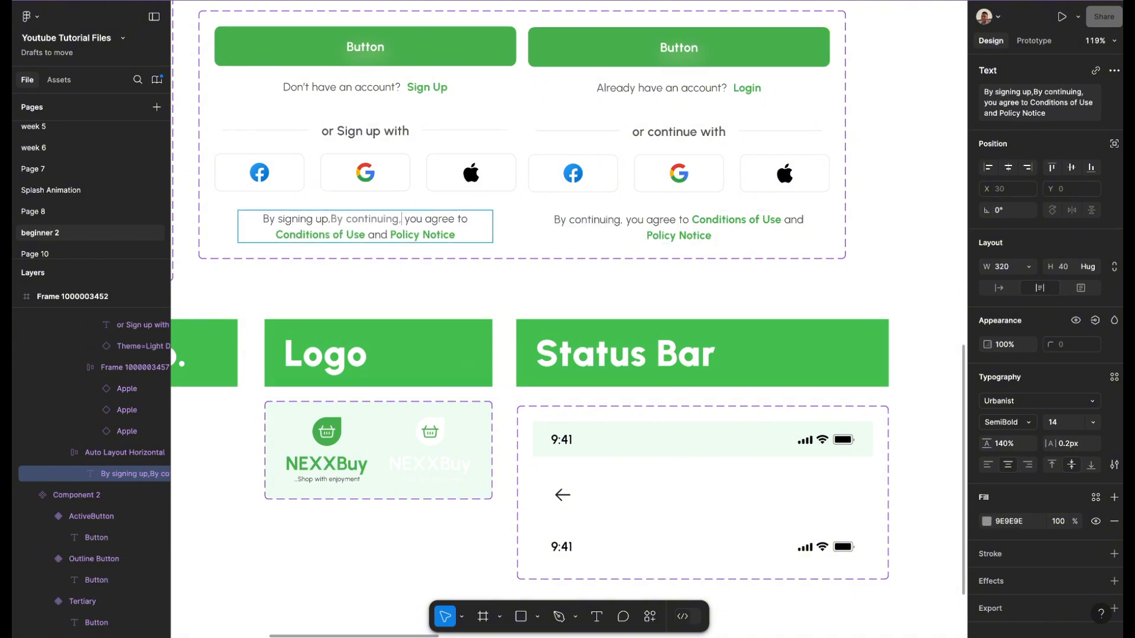
{"action": "key", "text": "ctrl+z"}
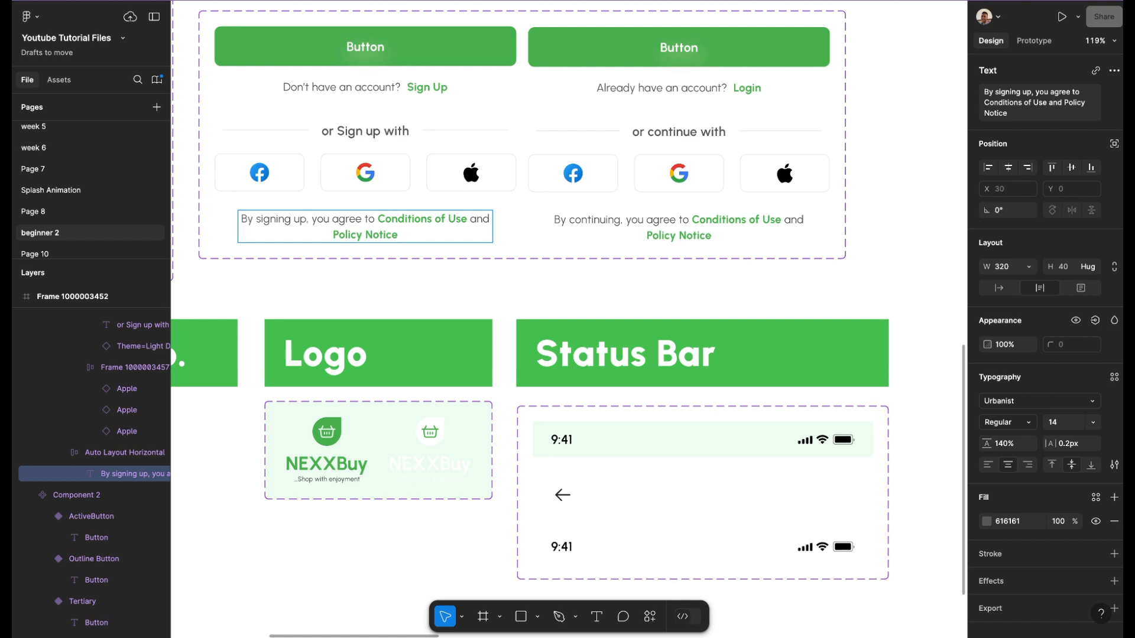
- Replace "continuing" with the "signing up" wording from the Sign Up variant in the Login variant's policy text
{"action": "left_click_drag", "start_coordinate": [256, 219], "coordinate": [307, 220]}
{"action": "key", "text": "ctrl+c"}
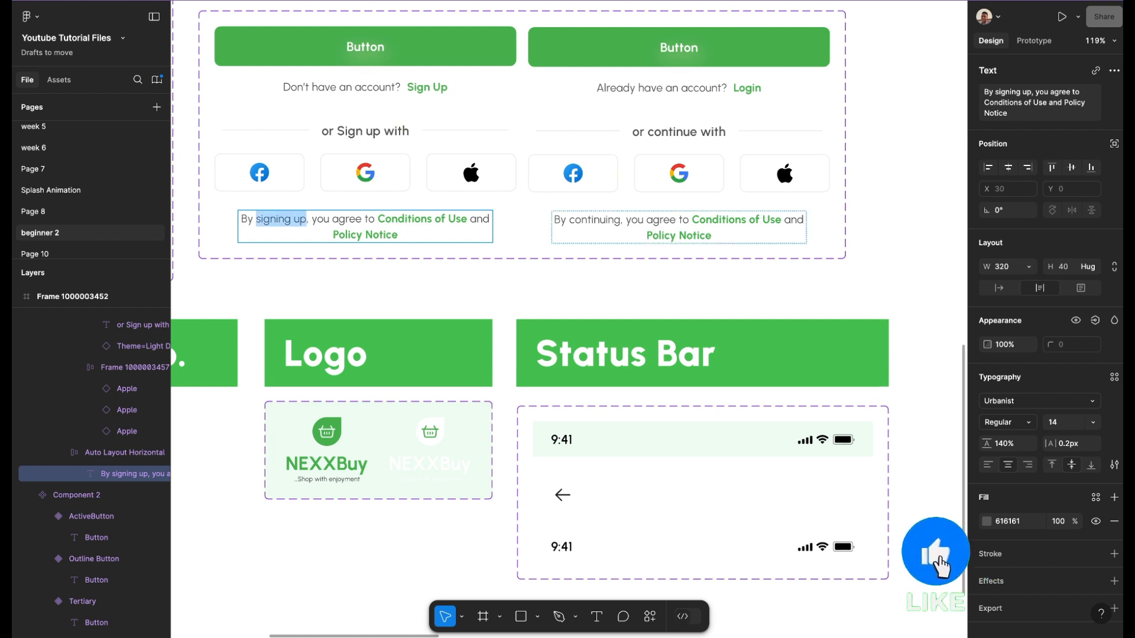
{"action": "left_click", "coordinate": [569, 220]}
{"action": "key", "text": "ctrl+v"}
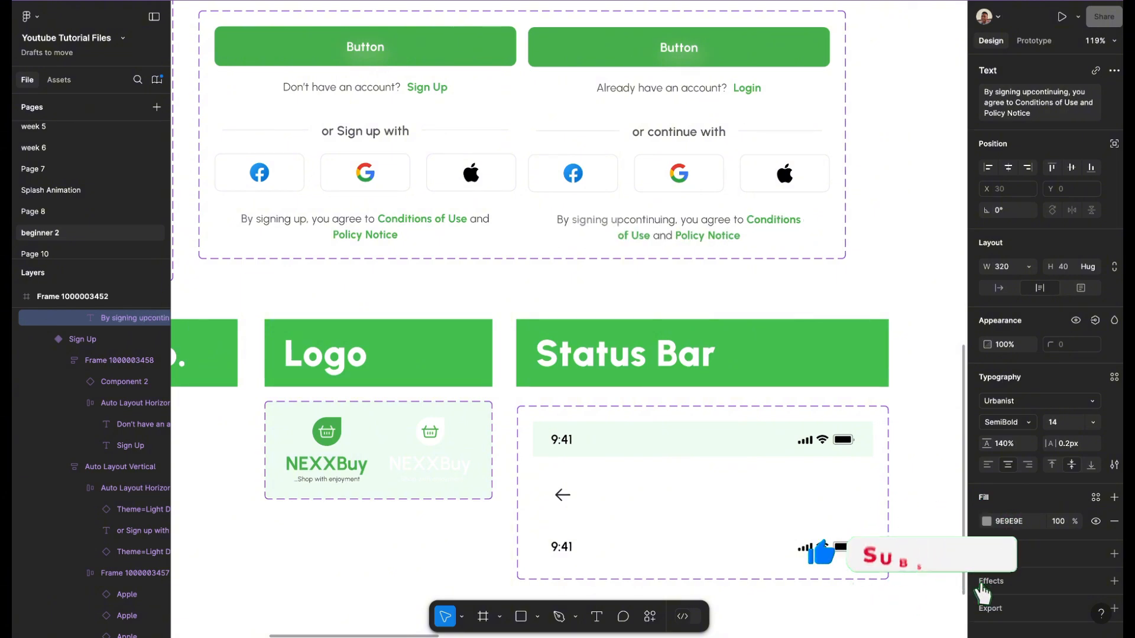
{"action": "left_click_drag", "start_coordinate": [625, 220], "coordinate": [675, 220]}
{"action": "key", "text": "ctrl+c"}
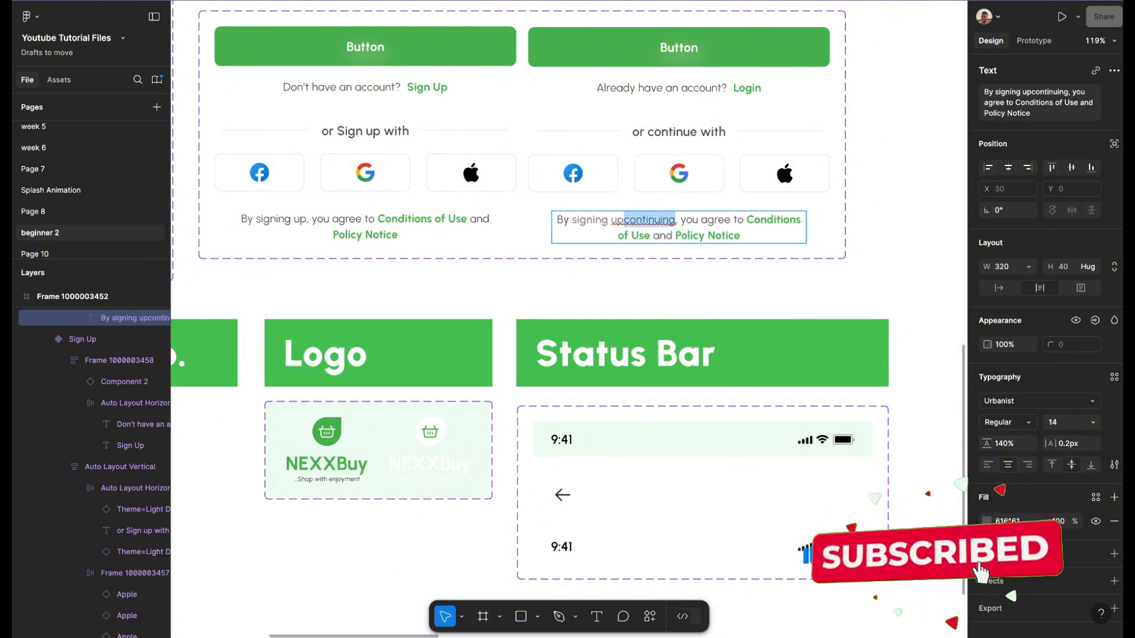
{"action": "key", "text": "BackSpace"}
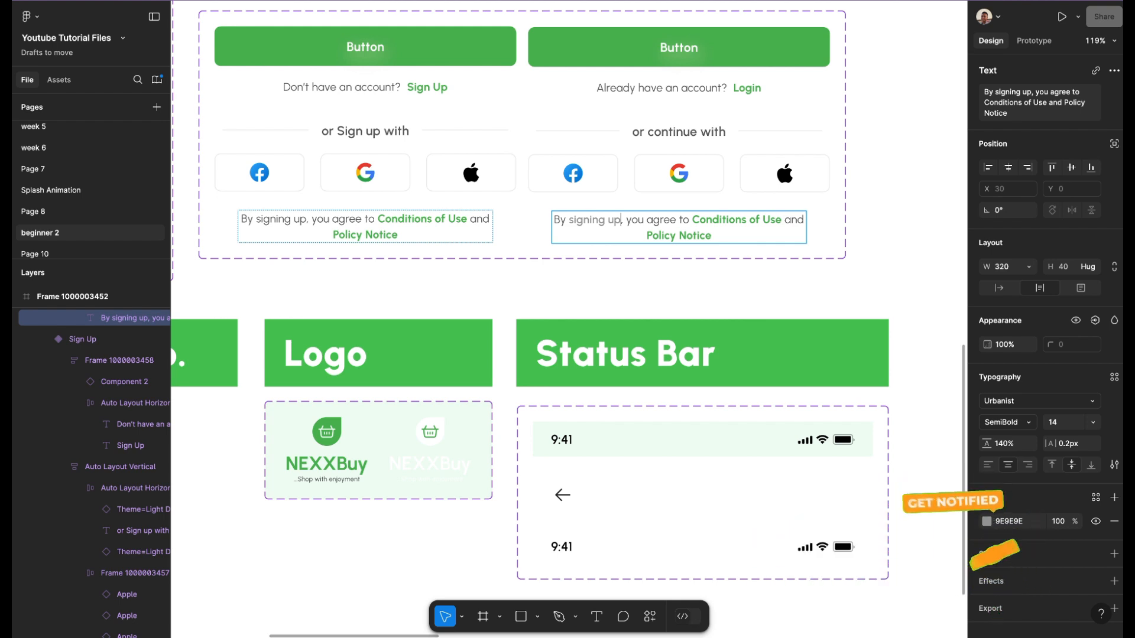
- Replace "signing up" with "continuing" in the Sign Up variant's policy text
{"action": "left_click", "coordinate": [256, 220]}
{"action": "key", "text": "ctrl+v"}
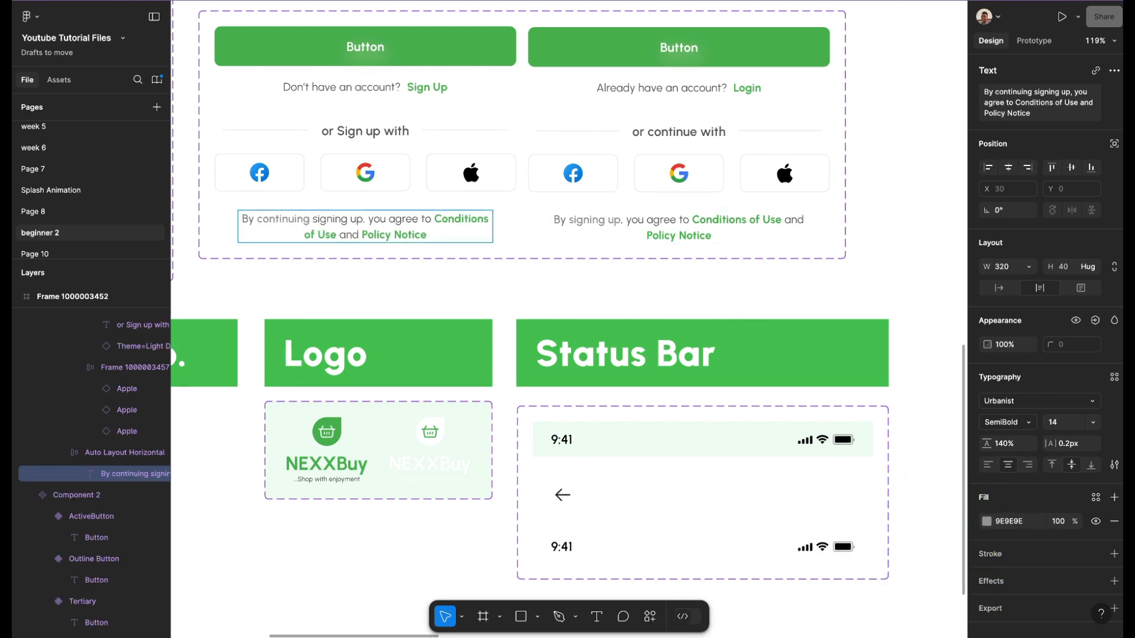
{"action": "key", "text": "shift+Right"}
{"action": "key", "text": "shift+Right"}
{"action": "key", "text": "shift+Right"}
{"action": "key", "text": "shift+Right"}
{"action": "key", "text": "shift+Right"}
{"action": "key", "text": "shift+Right"}
{"action": "key", "text": "shift+Right"}
{"action": "key", "text": "shift+Right"}
{"action": "key", "text": "shift+Right"}
{"action": "key", "text": "shift+Right"}
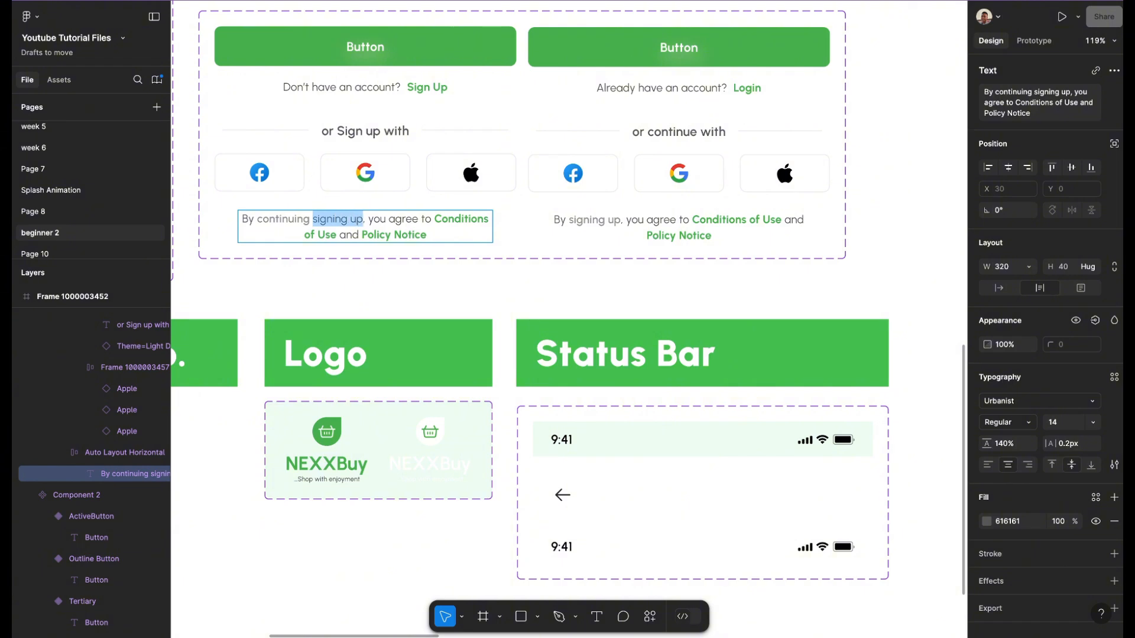
{"action": "key", "text": "BackSpace"}
{"action": "key", "text": "BackSpace"}
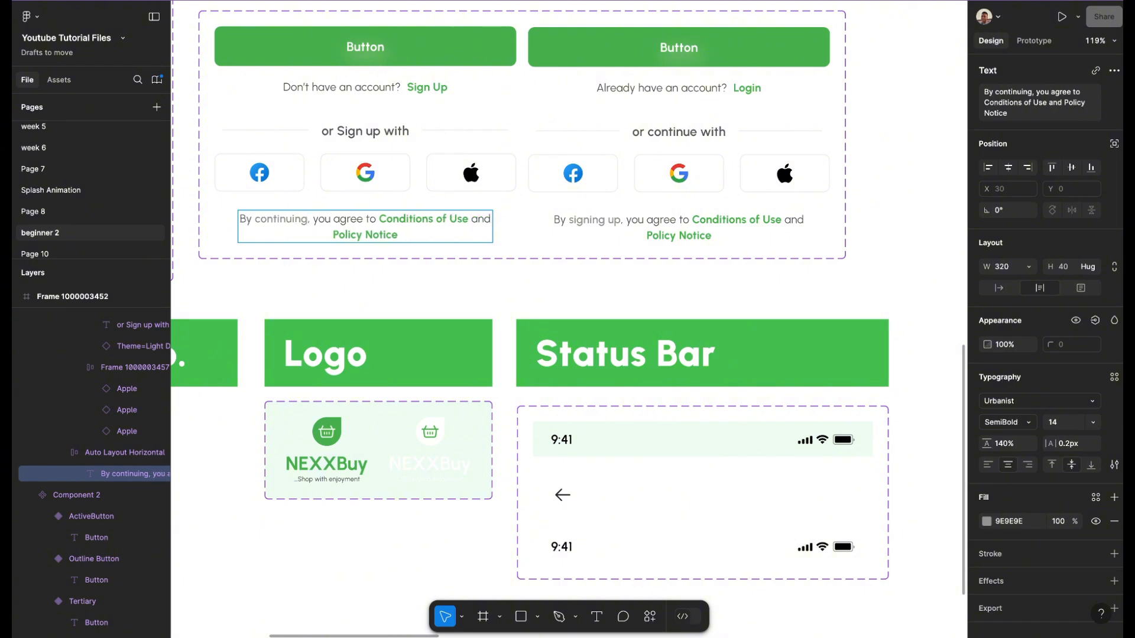
- Set the word "continuing" in the Sign Up variant's policy text to Regular weight and open its fill colour
{"action": "key", "text": "alt+Left"}
{"action": "key", "text": "shift+Right"}
{"action": "key", "text": "shift+Right"}
{"action": "key", "text": "shift+Right"}
{"action": "key", "text": "shift+Right"}
{"action": "key", "text": "shift+Right"}
{"action": "key", "text": "shift+Right"}
{"action": "key", "text": "shift+Right"}
{"action": "key", "text": "shift+Right"}
{"action": "key", "text": "shift+Right"}
{"action": "key", "text": "shift+Right"}
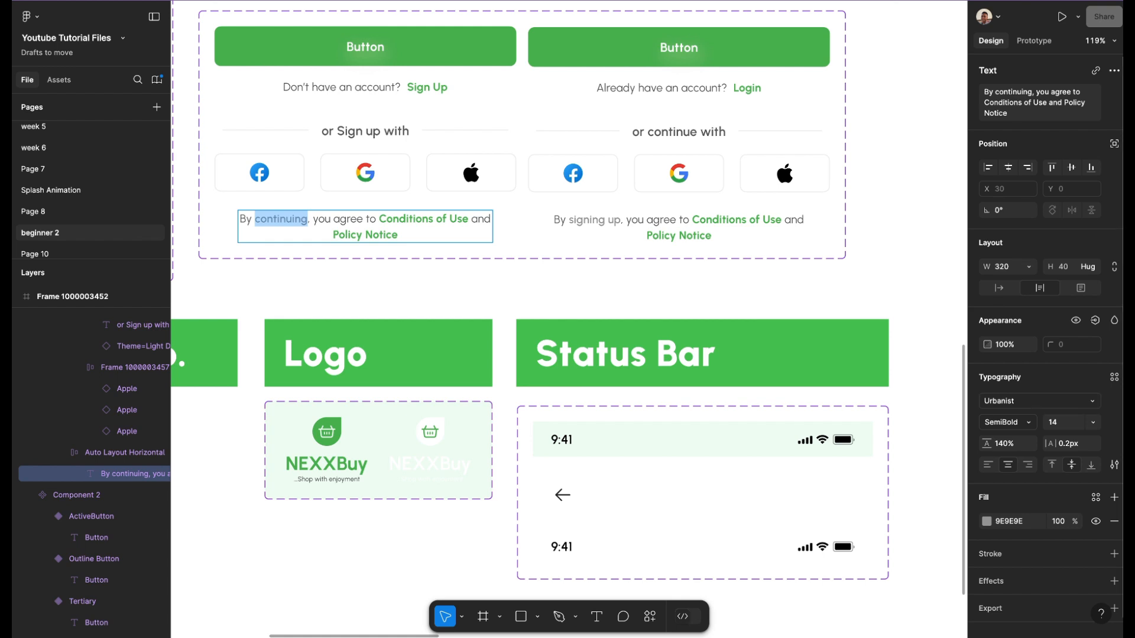
{"action": "left_click", "coordinate": [1015, 422]}
{"action": "key", "text": "Return"}
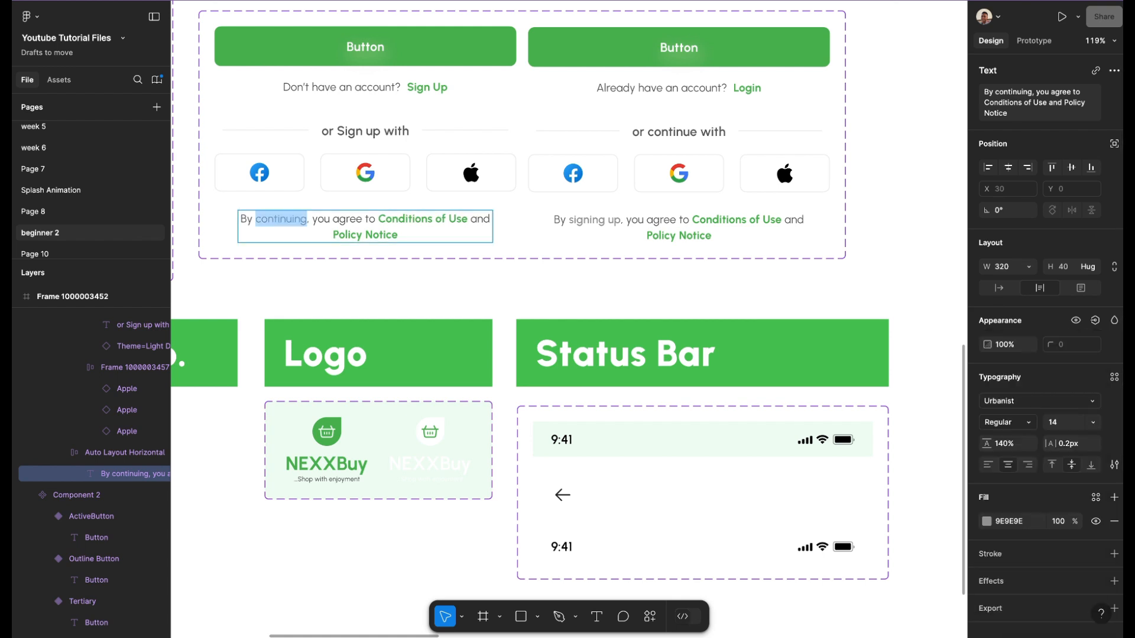
{"action": "left_click", "coordinate": [987, 522]}
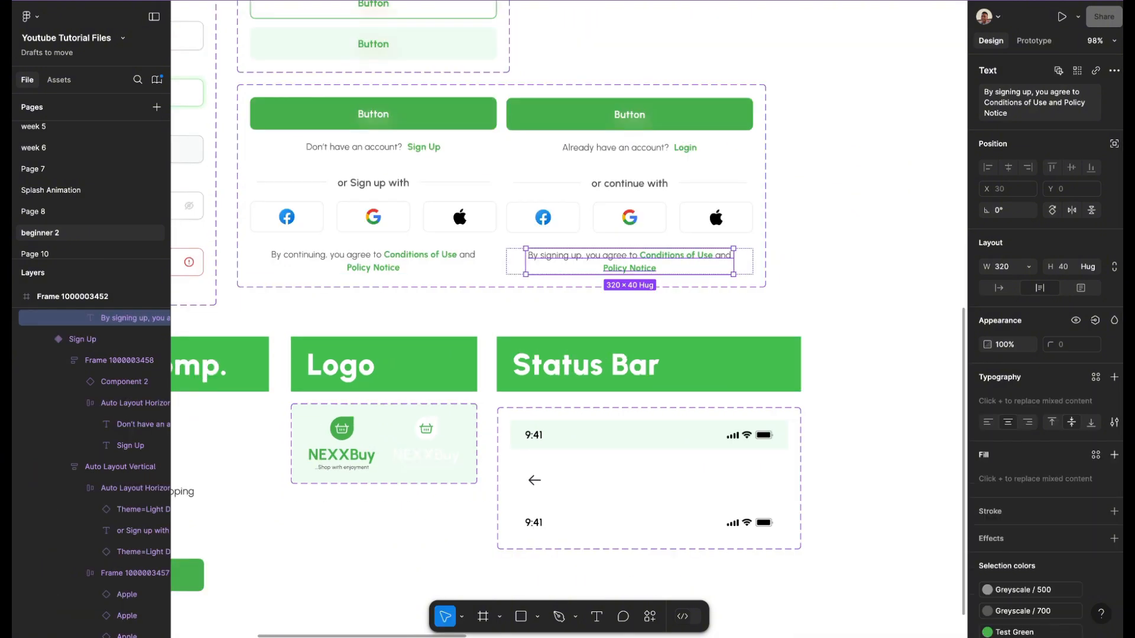
{"action": "key", "text": "Escape"}
- Compare the Sign Up screen with the duplicated Login screen, including headings, fields, account prompts and policy texts
{"action": "key", "text": "shift+1"}
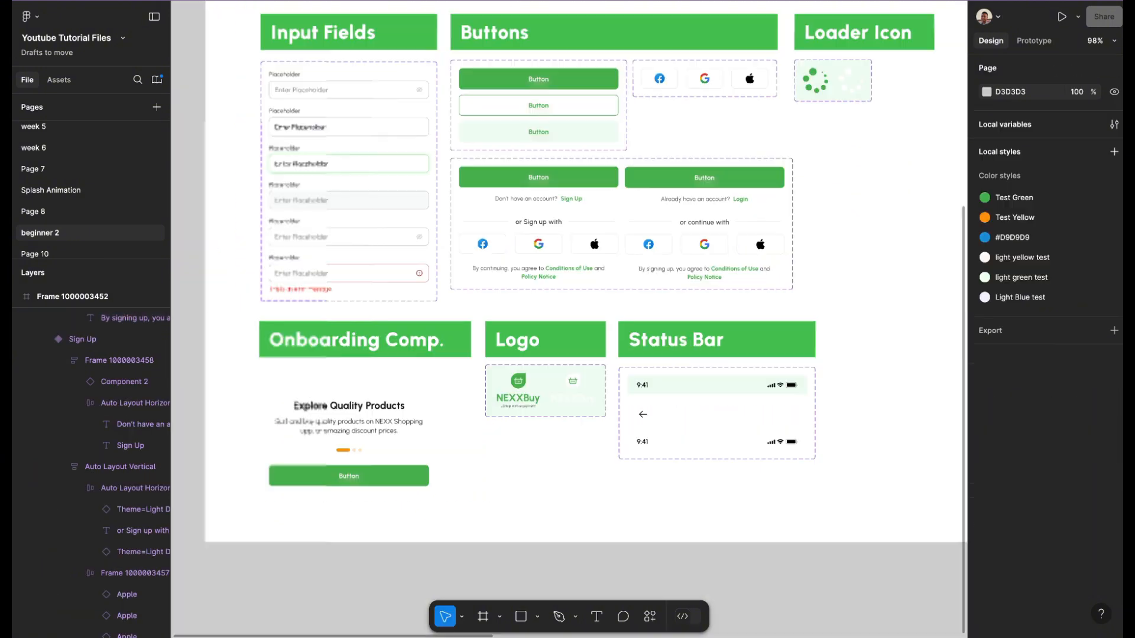
{"action": "scroll", "coordinate": [592, 348], "scroll_direction": "right", "scroll_amount": 12}
{"action": "scroll", "coordinate": [592, 348], "scroll_direction": "left", "scroll_amount": 1}
{"action": "scroll", "coordinate": [592, 349], "scroll_direction": "up", "scroll_amount": 5}
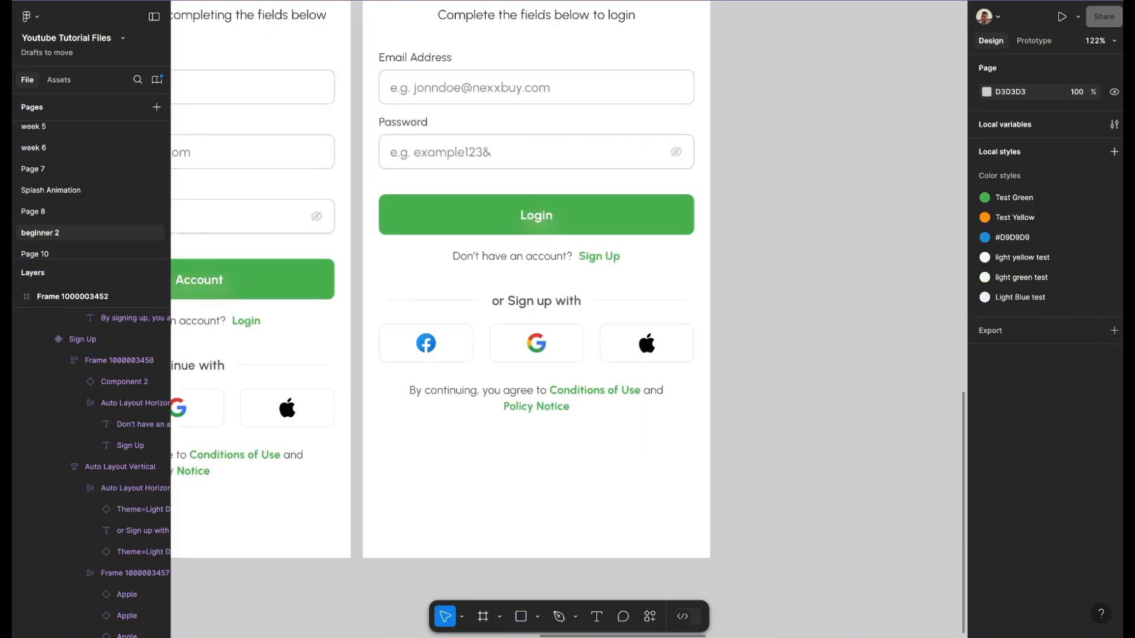
{"action": "scroll", "coordinate": [505, 280], "scroll_direction": "left", "scroll_amount": 6}
{"action": "scroll", "coordinate": [505, 280], "scroll_direction": "down", "scroll_amount": 2}
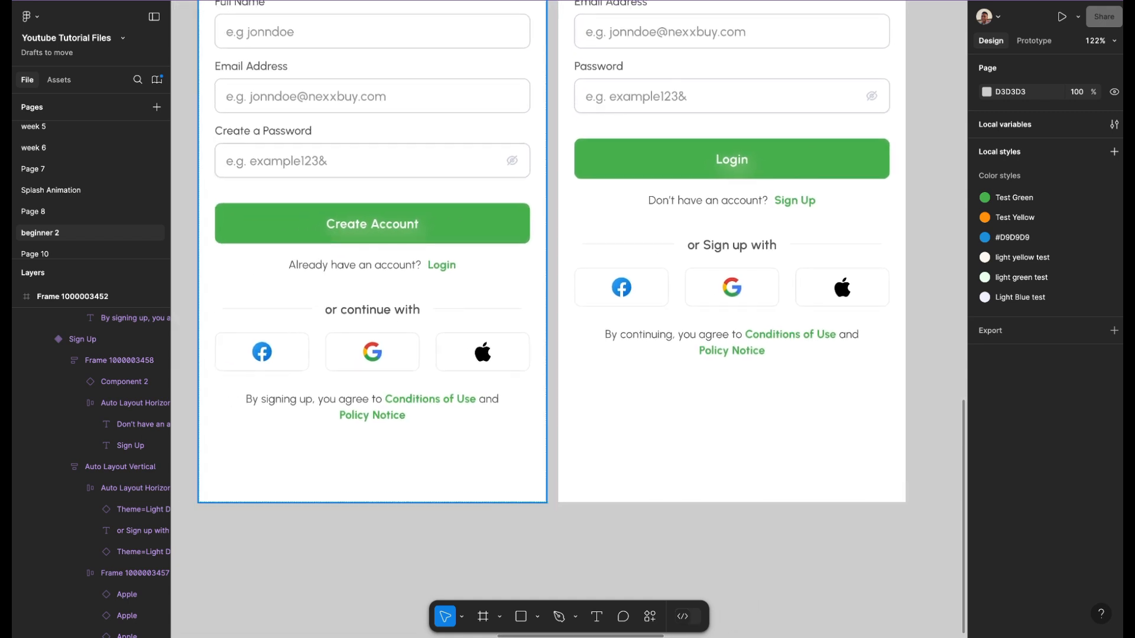
{"action": "scroll", "coordinate": [538, 307], "scroll_direction": "up", "scroll_amount": 2}
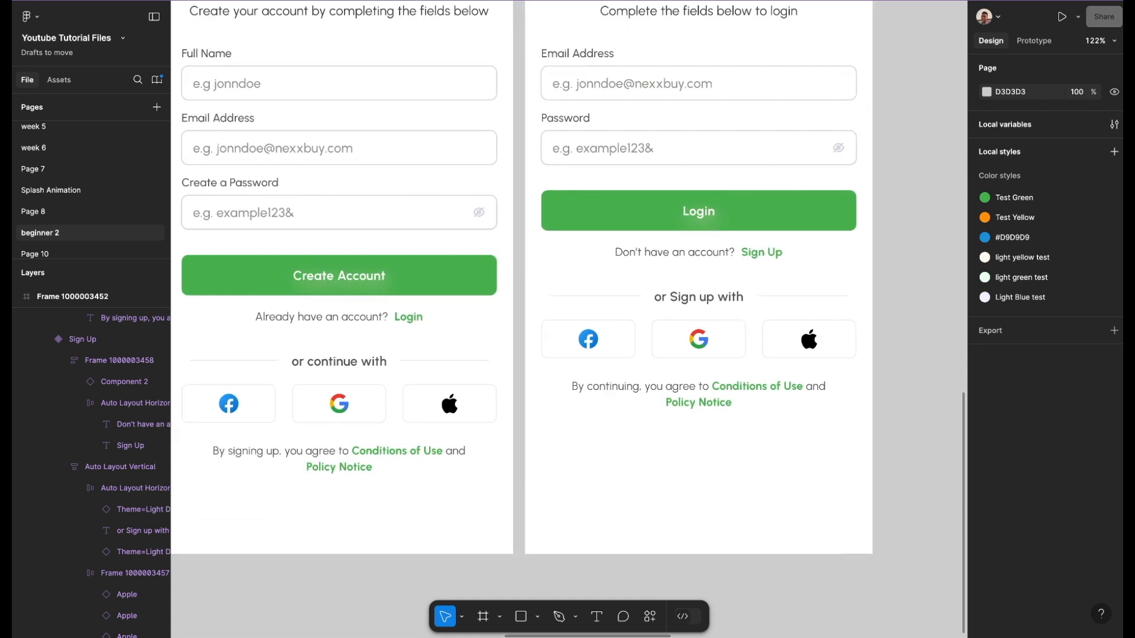
{"action": "scroll", "coordinate": [538, 307], "scroll_direction": "right", "scroll_amount": 4}
{"action": "scroll", "coordinate": [567, 319], "scroll_direction": "up", "scroll_amount": 2}
{"action": "scroll", "coordinate": [568, 319], "scroll_direction": "left", "scroll_amount": 1}
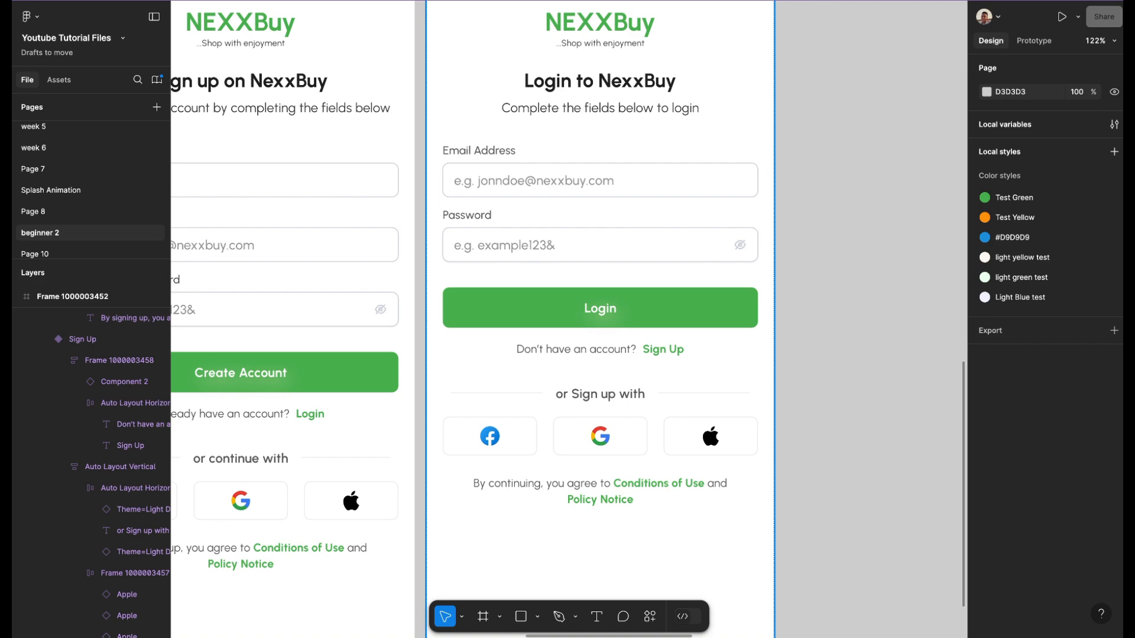
{"action": "scroll", "coordinate": [621, 378], "scroll_direction": "left", "scroll_amount": 3}
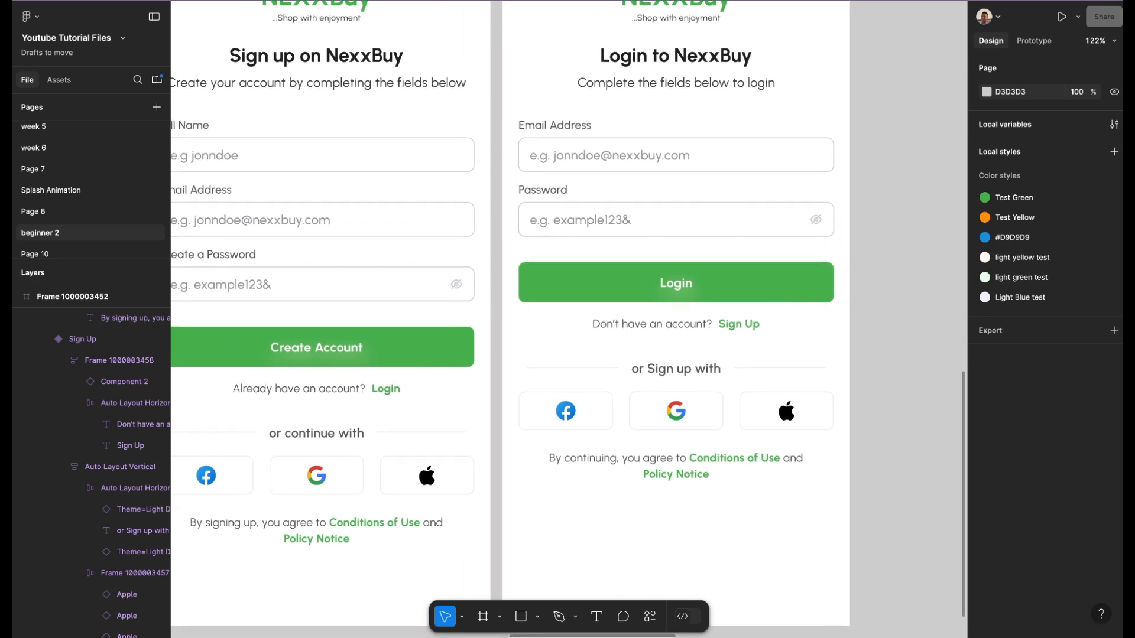
{"action": "scroll", "coordinate": [621, 378], "scroll_direction": "down", "scroll_amount": 3}
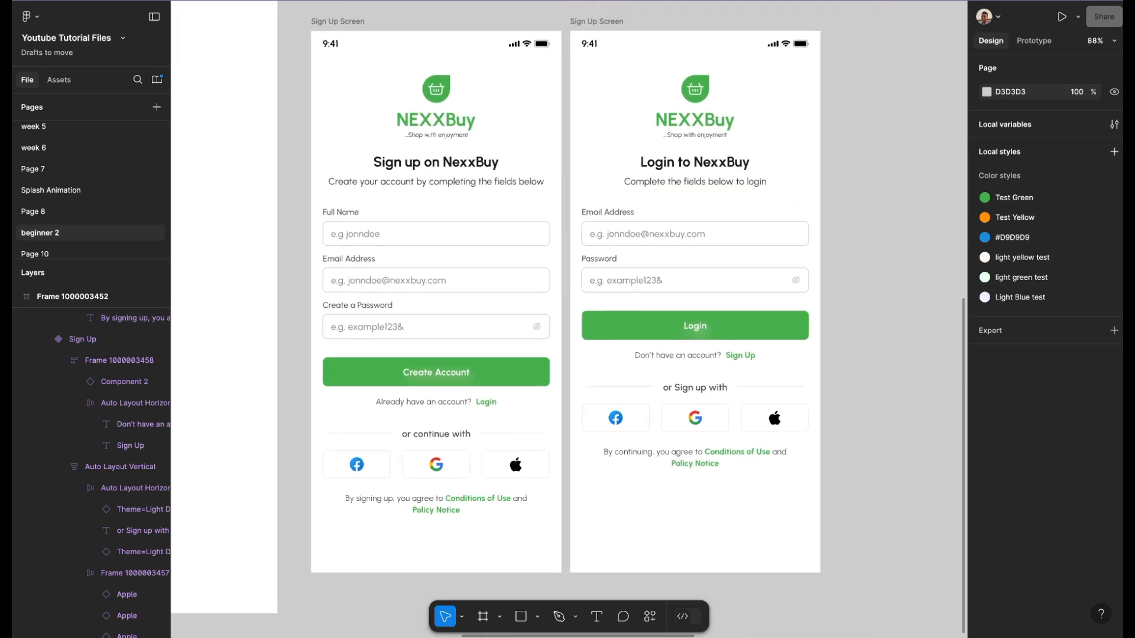
{"action": "scroll", "coordinate": [415, 366], "scroll_direction": "down", "scroll_amount": 3}
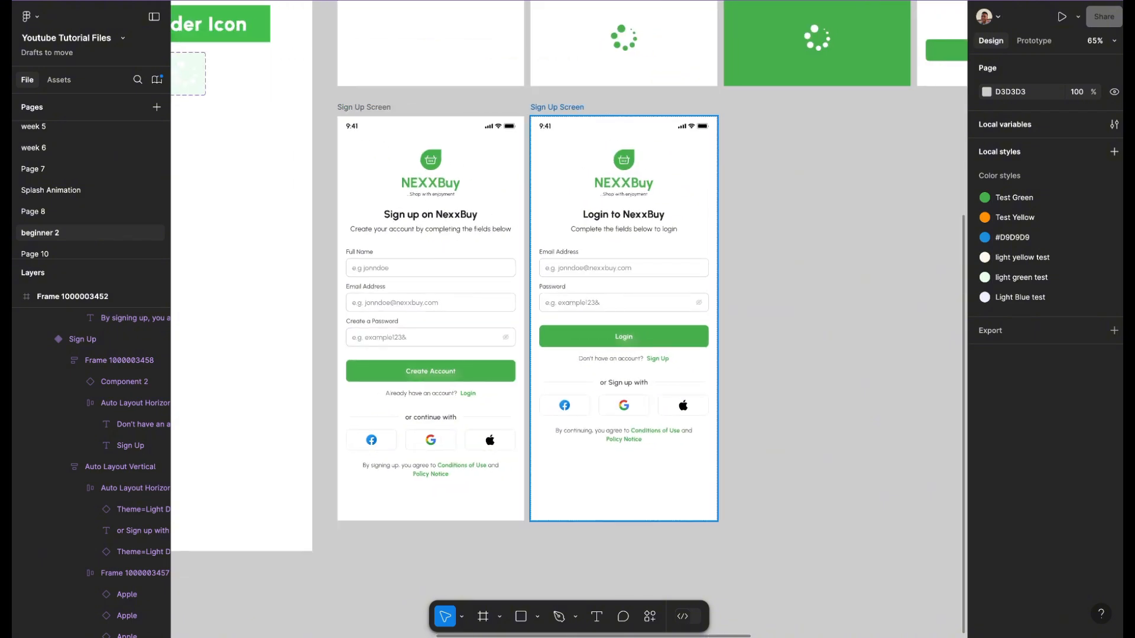
- Rename the duplicated frame as "Login Screen"
{"action": "double_click", "coordinate": [557, 107]}
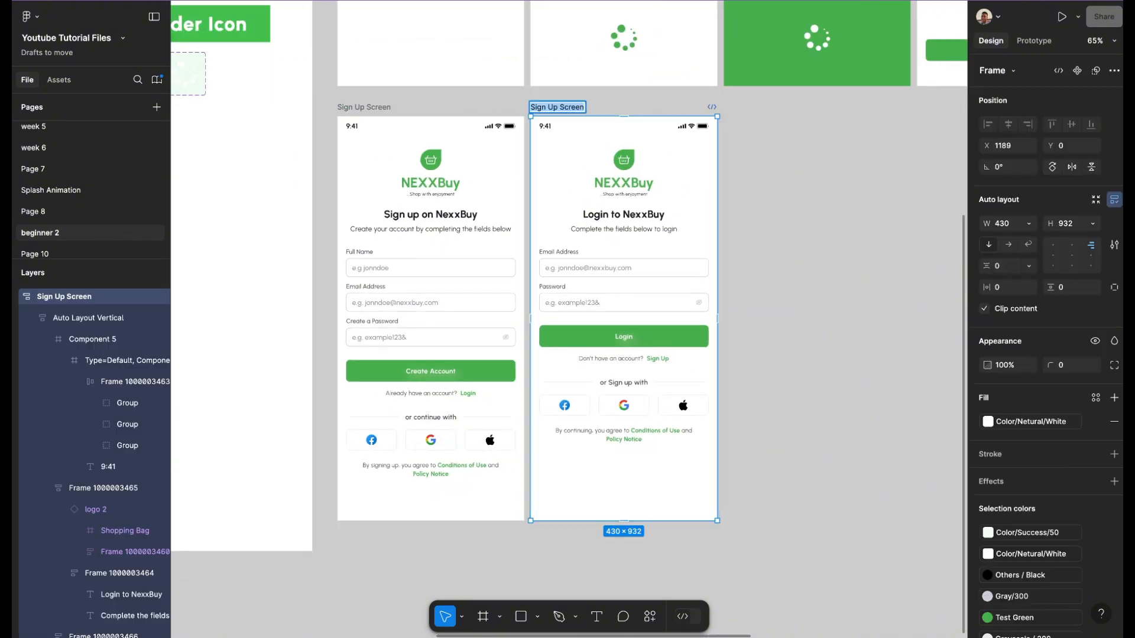
{"action": "key", "text": "Right"}
{"action": "key", "text": "BackSpace"}
{"action": "key", "text": "BackSpace"}
{"action": "key", "text": "BackSpace"}
{"action": "key", "text": "BackSpace"}
{"action": "key", "text": "BackSpace"}
{"action": "key", "text": "BackSpace"}
{"action": "type", "text": "Logi"}
{"action": "key", "text": "ctrl+a"}
{"action": "key", "text": "BackSpace"}
{"action": "type", "text": "Login Screen"}
{"action": "left_click", "coordinate": [792, 249]}
- Copy the "Don't have an account? Sign Up" row into the input fields frame below Password and right-align its content
{"action": "scroll", "coordinate": [650, 249], "scroll_direction": "up", "scroll_amount": 5}
{"action": "scroll", "coordinate": [591, 284], "scroll_direction": "down", "scroll_amount": 1}
{"action": "scroll", "coordinate": [591, 284], "scroll_direction": "right", "scroll_amount": 1}
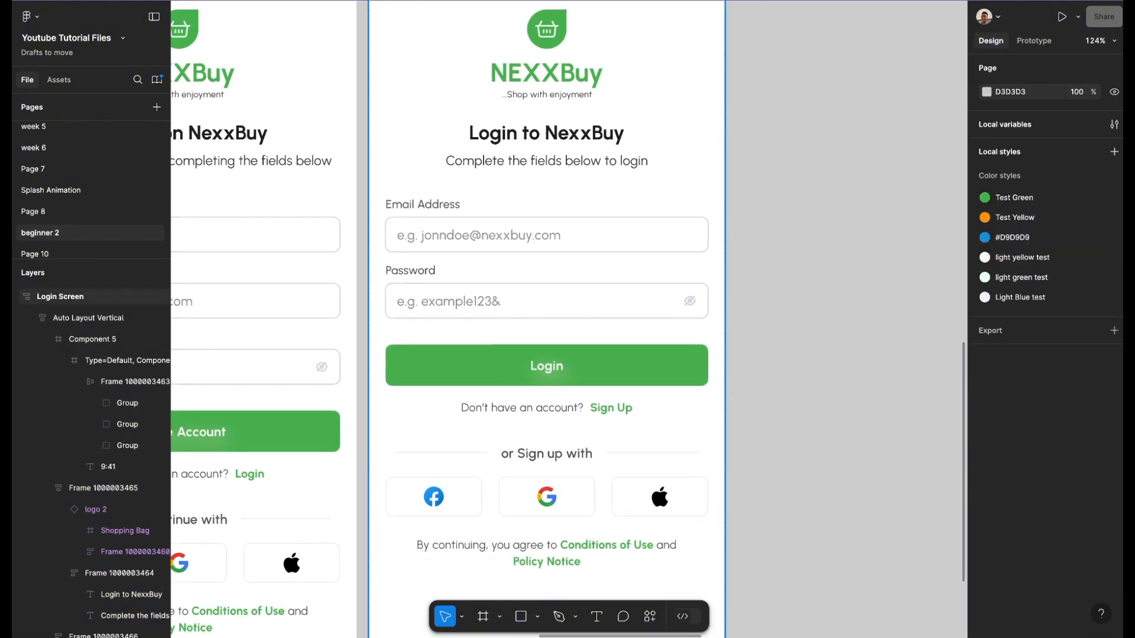
{"action": "double_click", "coordinate": [592, 266]}
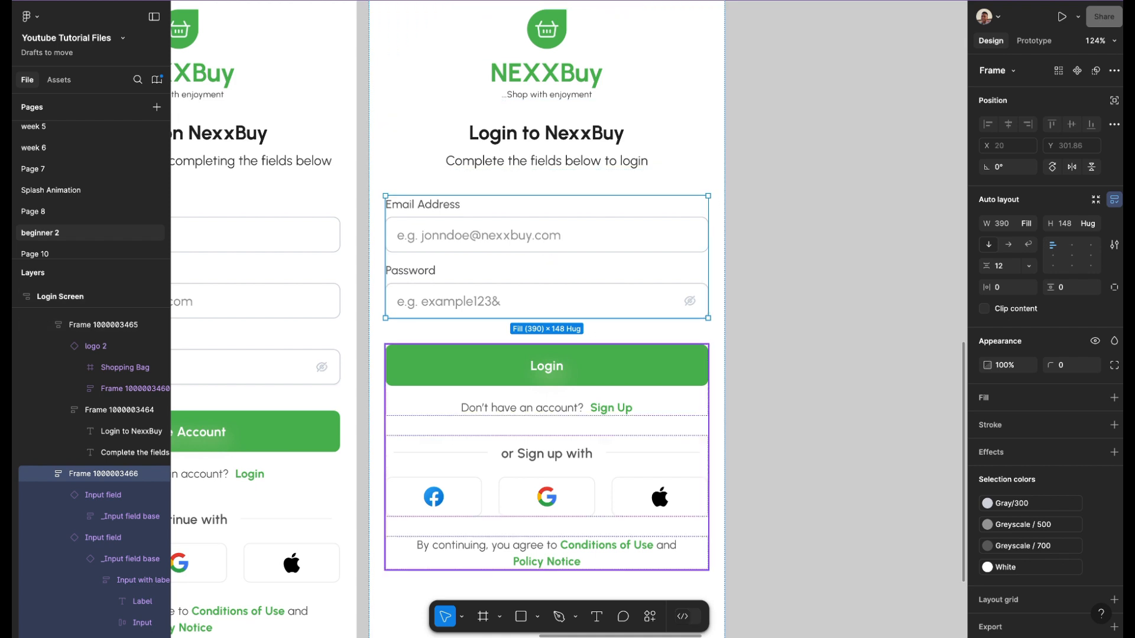
{"action": "double_click", "coordinate": [550, 408]}
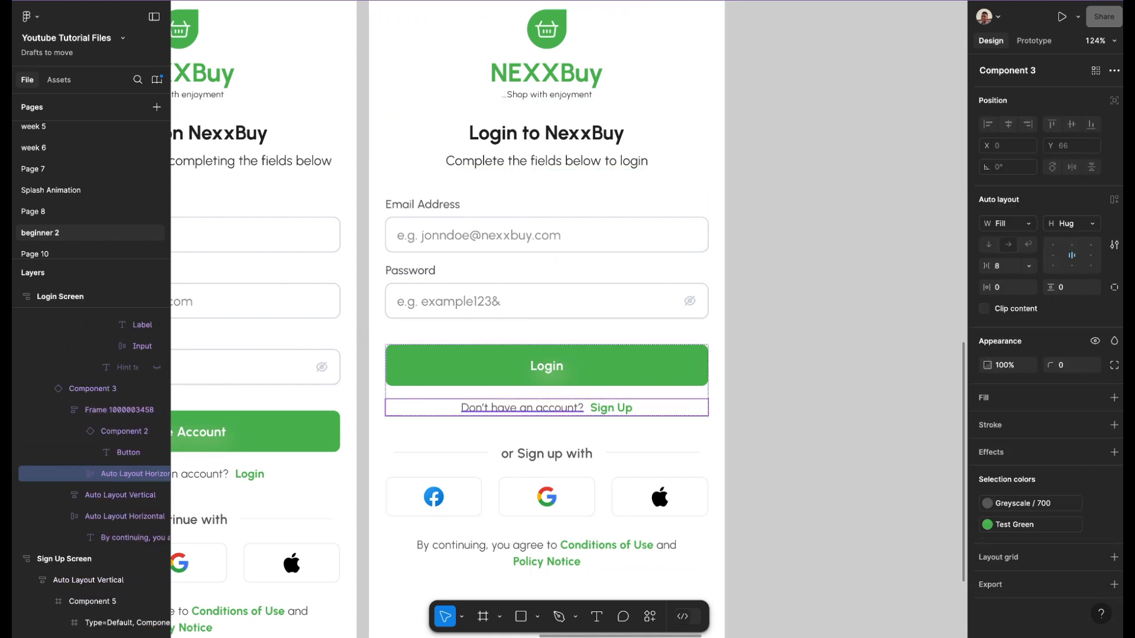
{"action": "left_click", "coordinate": [550, 284]}
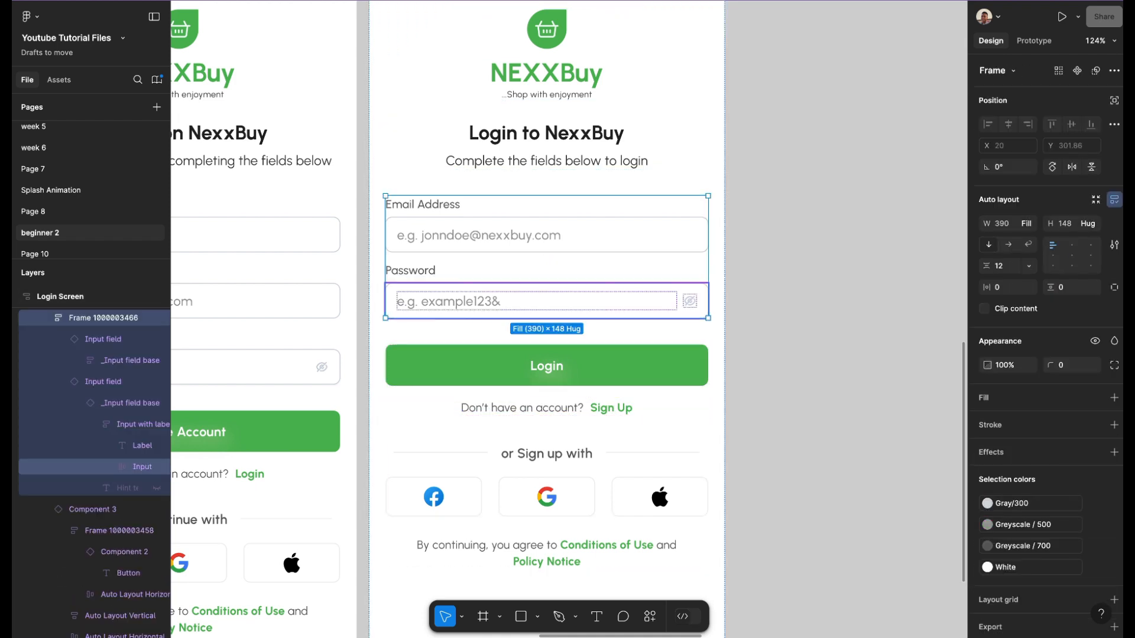
{"action": "key", "text": "ctrl+v"}
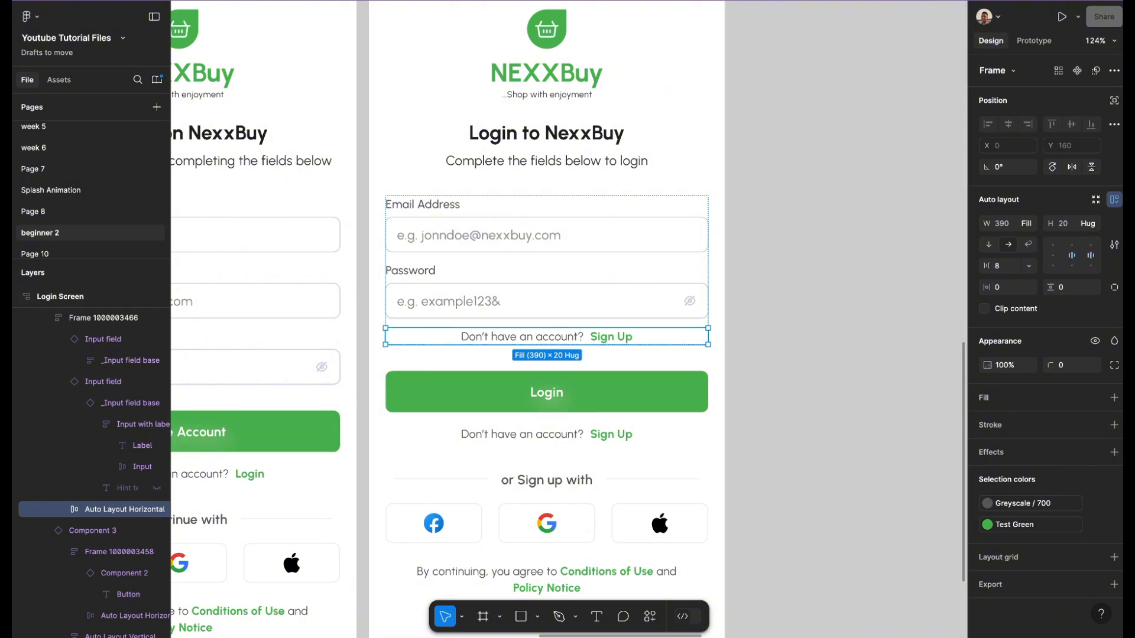
{"action": "left_click", "coordinate": [1091, 254]}
- Replace the grey text in the copied row below the Password field with "Forgot password?"
{"action": "double_click", "coordinate": [598, 337]}
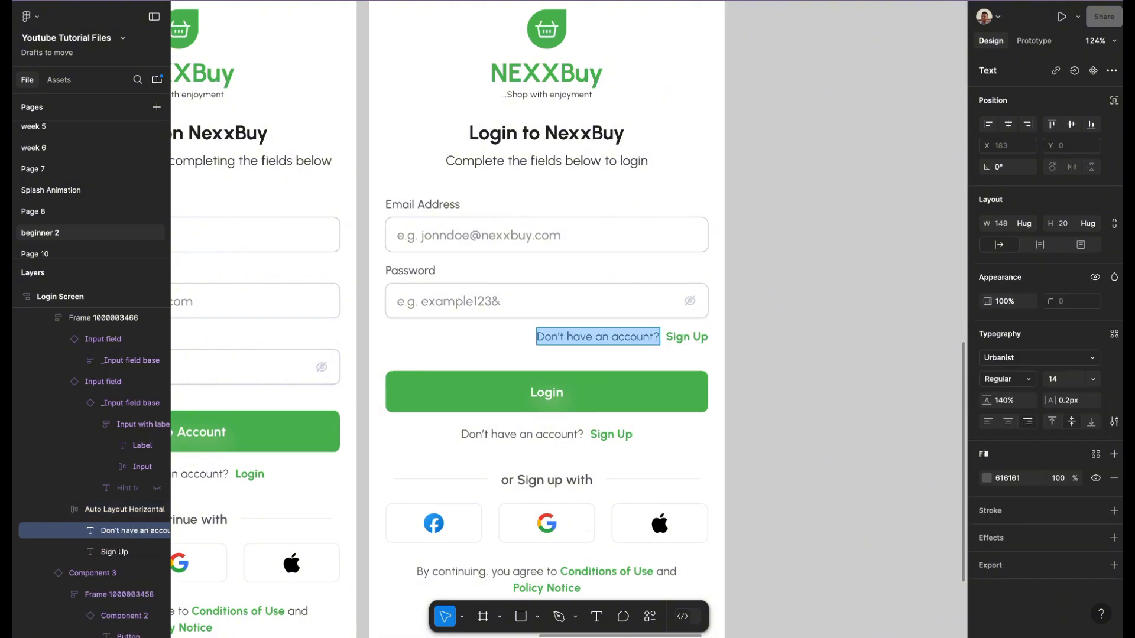
{"action": "type", "text": "For"}
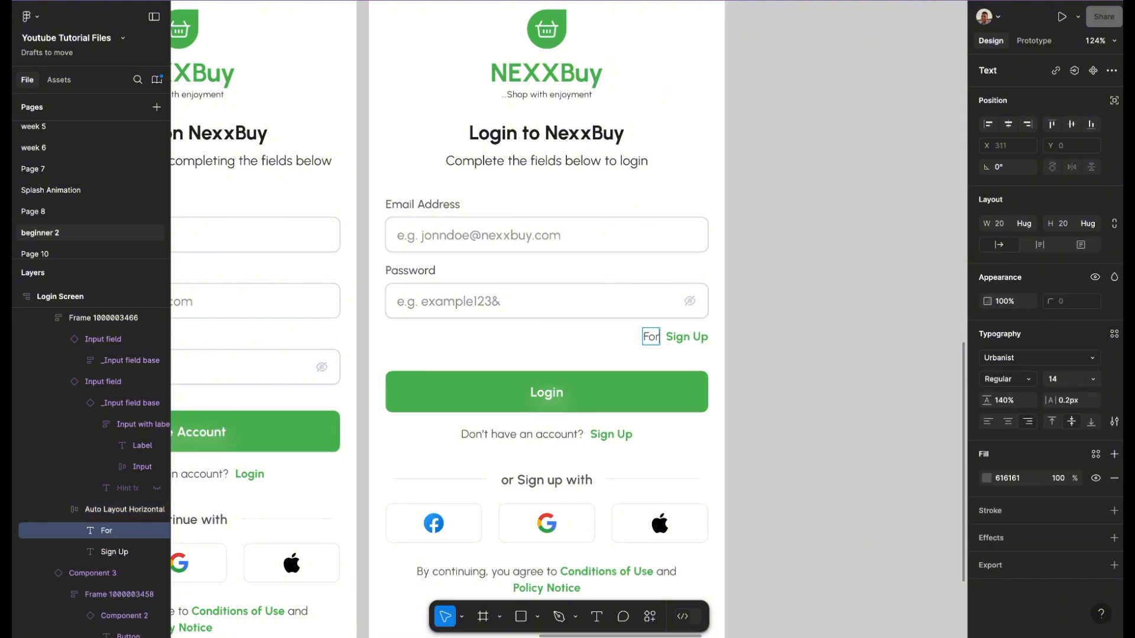
{"action": "type", "text": "got passwo"}
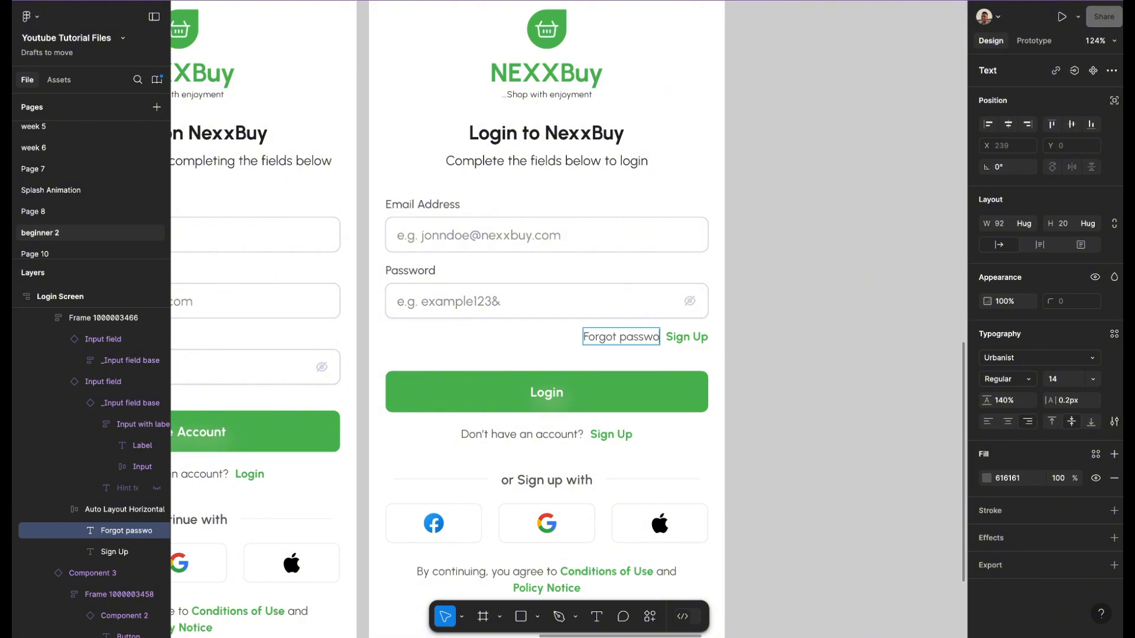
{"action": "type", "text": "rd?"}
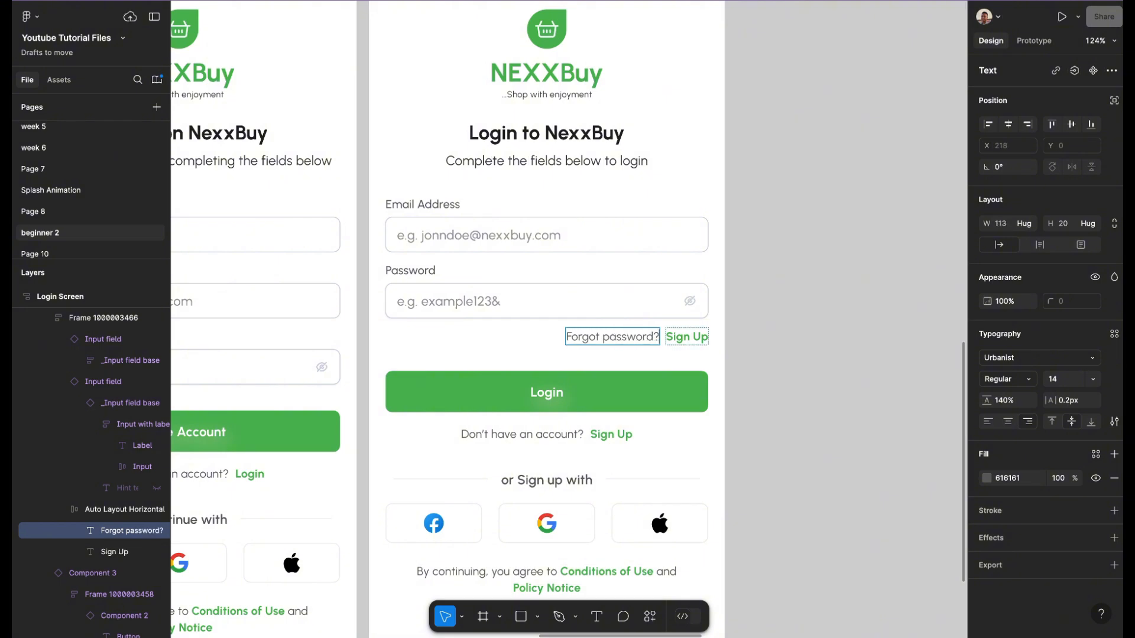
- Change the copied green "Sign Up" link beside "Forgot password?" to "Reset" and delete that link
{"action": "key", "text": "Escape"}
{"action": "key", "text": "Tab"}
{"action": "key", "text": "Return"}
{"action": "type", "text": "SR"}
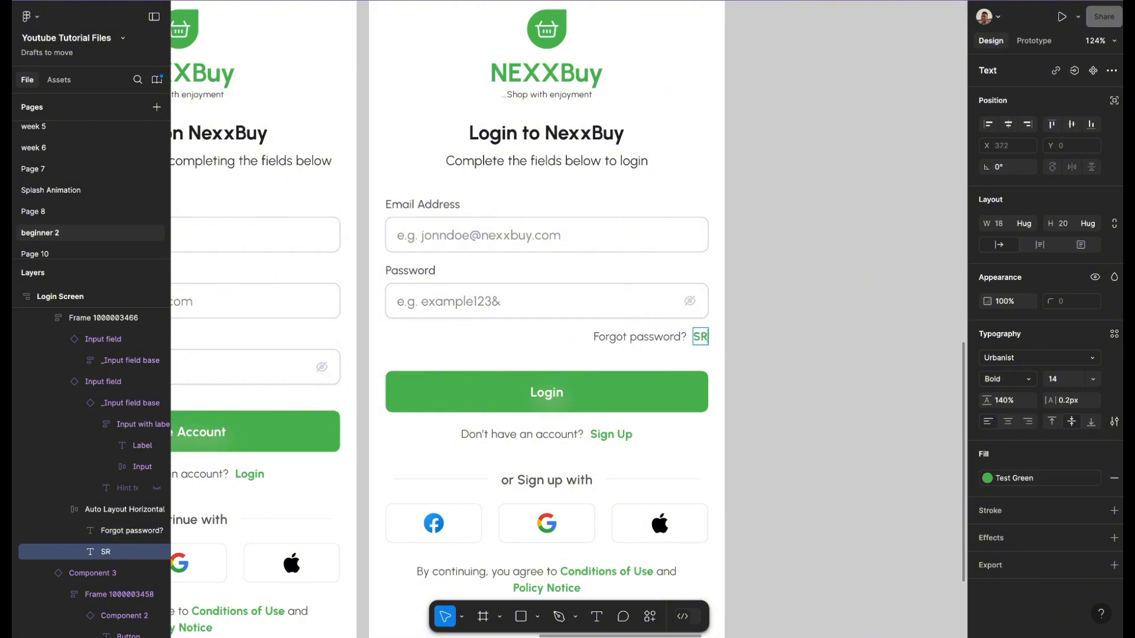
{"action": "key", "text": "BackSpace"}
{"action": "key", "text": "BackSpace"}
{"action": "type", "text": "Res"}
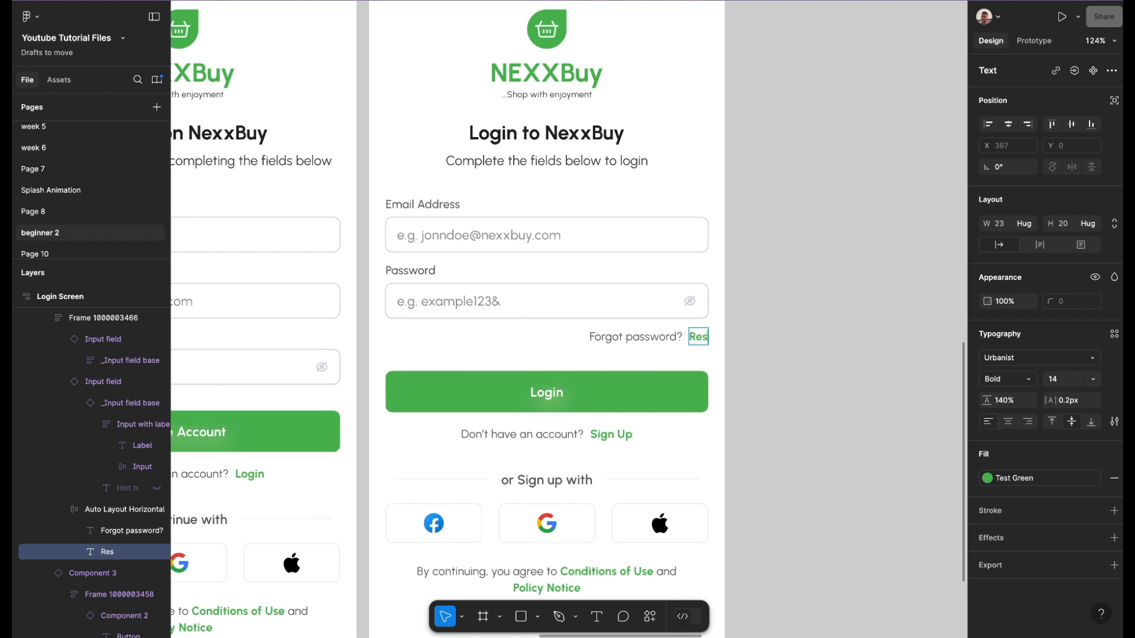
{"action": "type", "text": "et"}
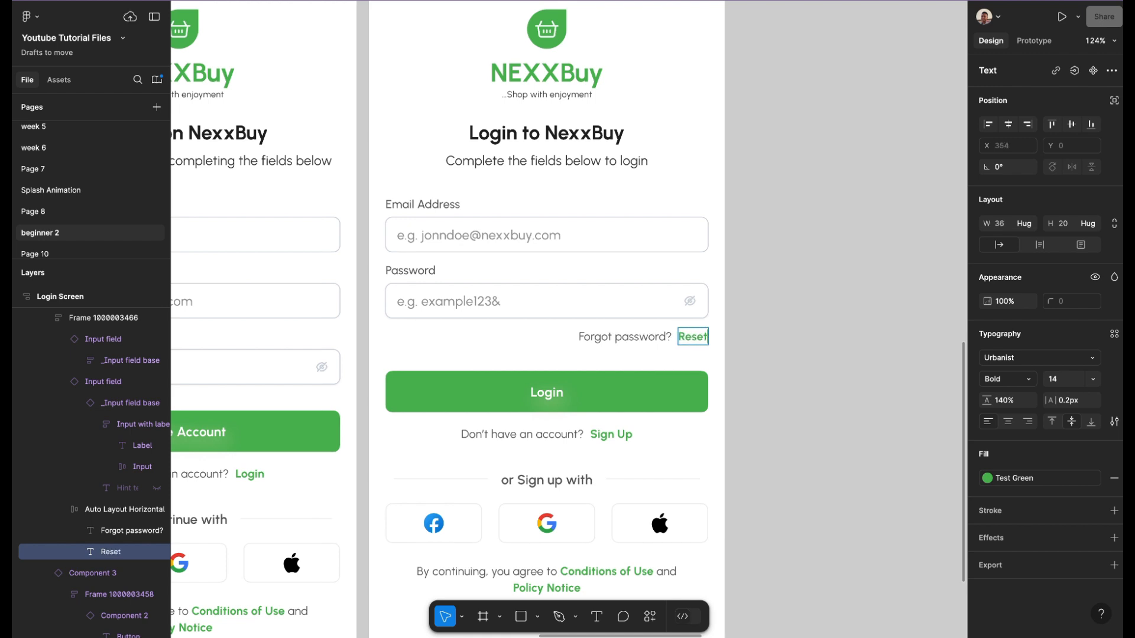
{"action": "key", "text": "Escape"}
{"action": "key", "text": "Delete"}
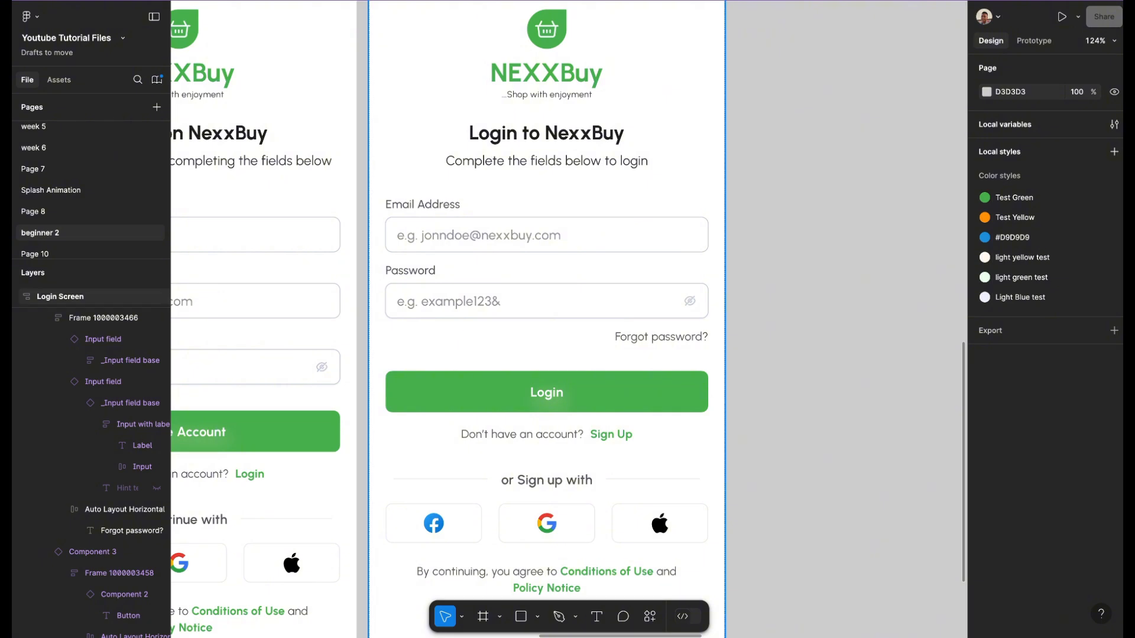
- Examine the Login screen's "Forgot password?" row and overall layout beside the Sign Up screen
{"action": "scroll", "coordinate": [808, 333], "scroll_direction": "down", "scroll_amount": 3}
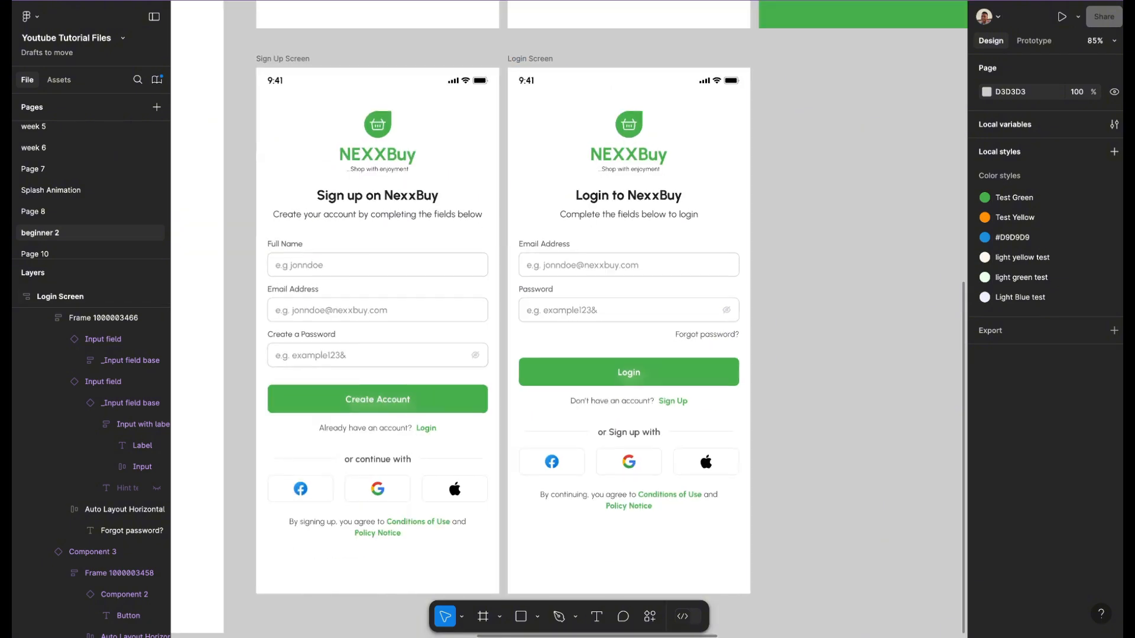
{"action": "scroll", "coordinate": [721, 339], "scroll_direction": "up", "scroll_amount": 5}
{"action": "scroll", "coordinate": [721, 340], "scroll_direction": "down", "scroll_amount": 2}
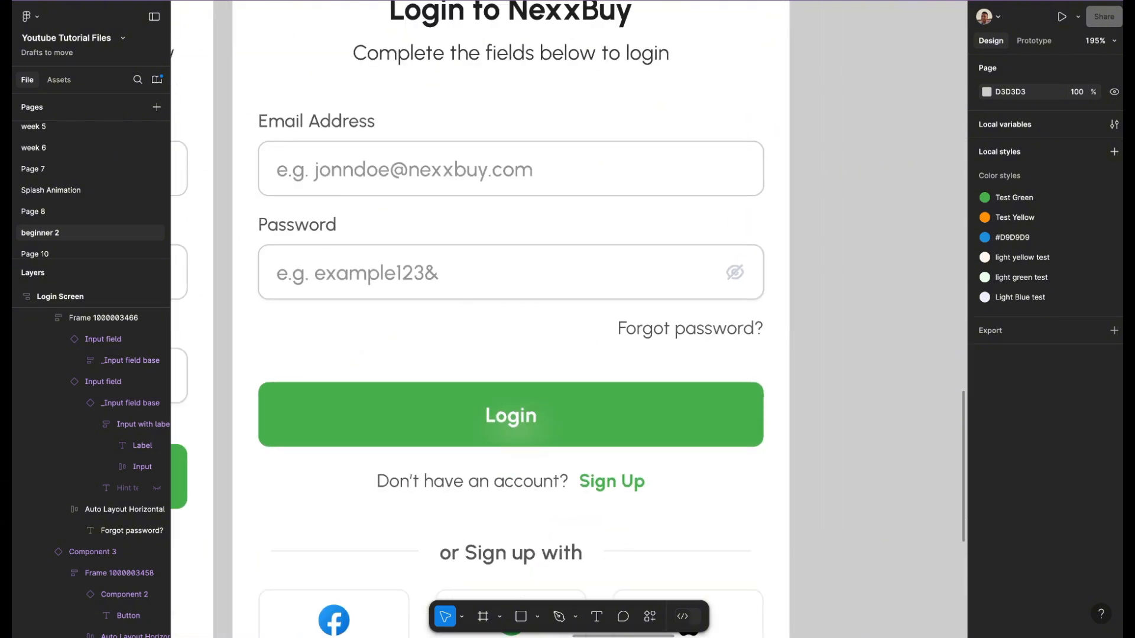
{"action": "scroll", "coordinate": [721, 339], "scroll_direction": "down", "scroll_amount": 3}
{"action": "scroll", "coordinate": [721, 338], "scroll_direction": "right", "scroll_amount": 1}
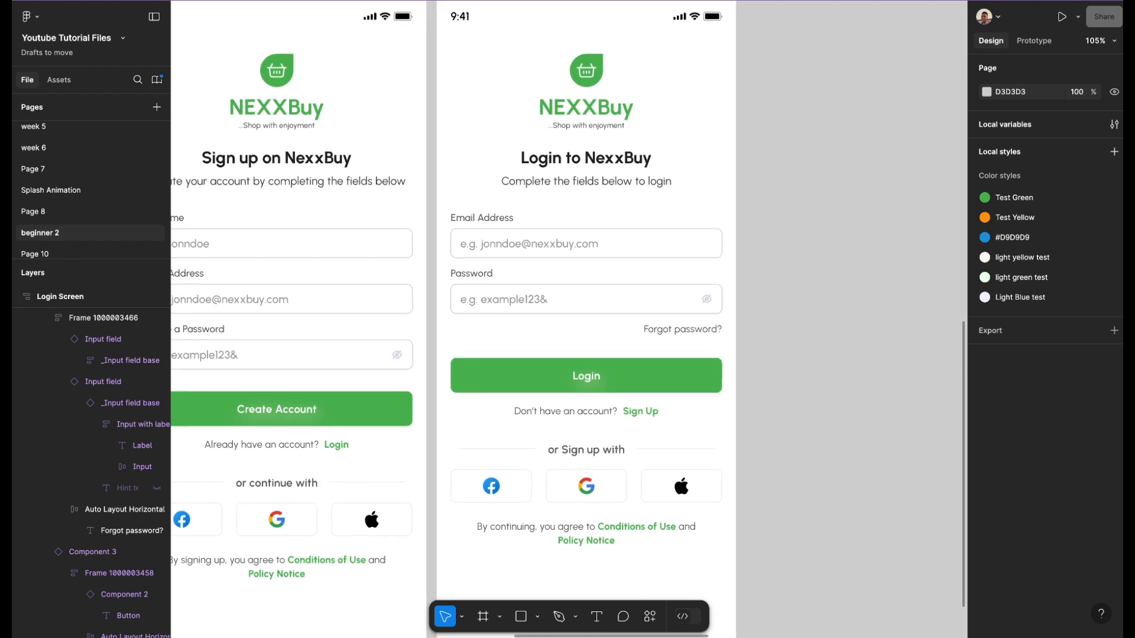
{"action": "scroll", "coordinate": [720, 331], "scroll_direction": "down", "scroll_amount": 2}
{"action": "scroll", "coordinate": [720, 331], "scroll_direction": "right", "scroll_amount": 1}
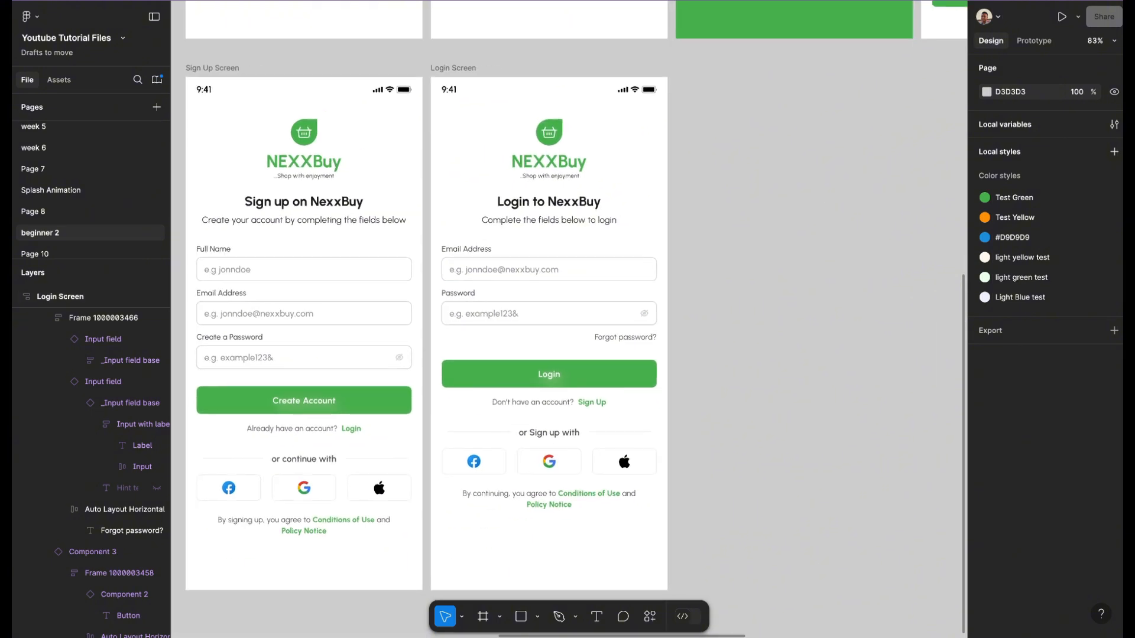
{"action": "scroll", "coordinate": [650, 237], "scroll_direction": "down", "scroll_amount": 3}
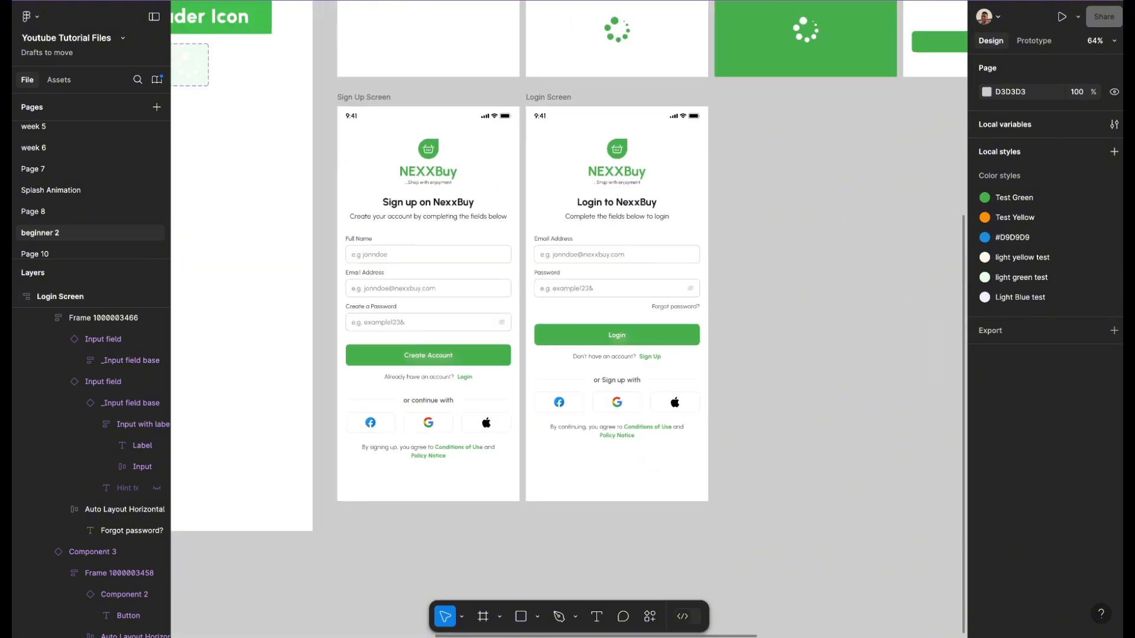
{"action": "scroll", "coordinate": [650, 237], "scroll_direction": "right", "scroll_amount": 1}
{"action": "scroll", "coordinate": [606, 295], "scroll_direction": "up", "scroll_amount": 1}
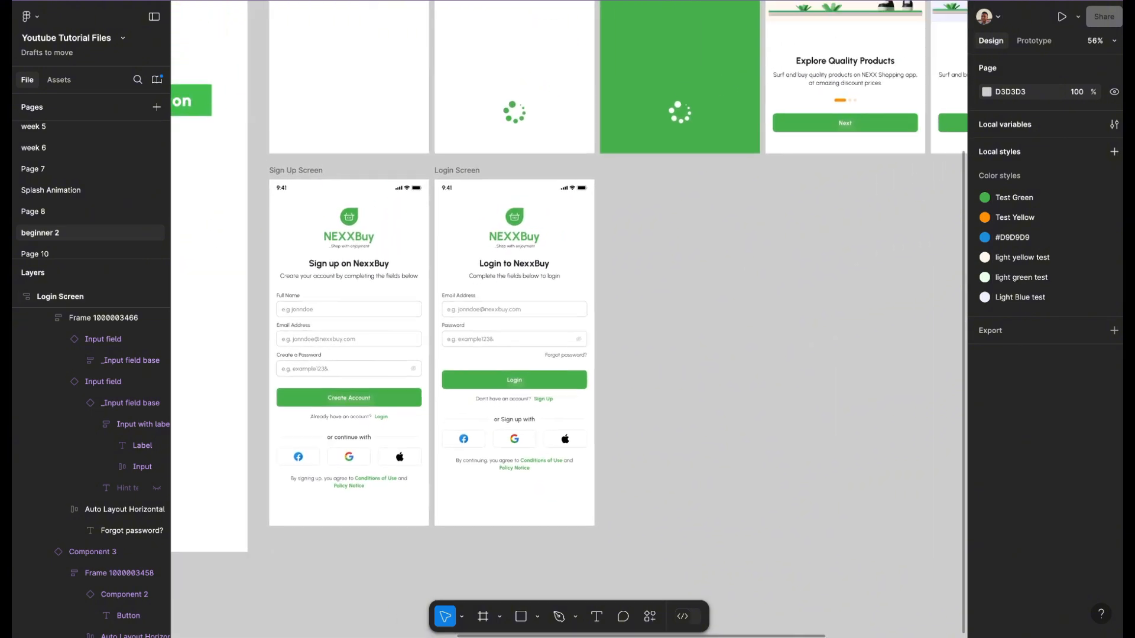
- Review the splash, onboarding, Sign Up and Login screens together on the canvas
{"action": "scroll", "coordinate": [606, 294], "scroll_direction": "down", "scroll_amount": 2}
{"action": "scroll", "coordinate": [606, 294], "scroll_direction": "right", "scroll_amount": 1}
{"action": "scroll", "coordinate": [606, 294], "scroll_direction": "up", "scroll_amount": 1}
{"action": "scroll", "coordinate": [570, 264], "scroll_direction": "down", "scroll_amount": 2}
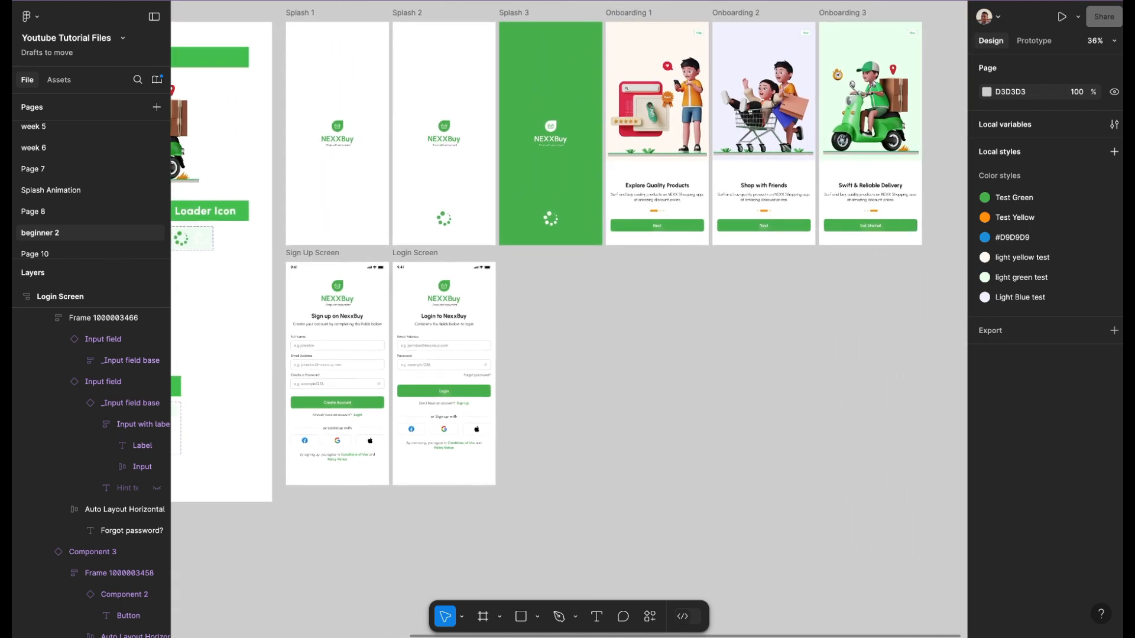
{"action": "scroll", "coordinate": [570, 264], "scroll_direction": "right", "scroll_amount": 1}
{"action": "scroll", "coordinate": [650, 237], "scroll_direction": "up", "scroll_amount": 3}
{"action": "scroll", "coordinate": [650, 237], "scroll_direction": "left", "scroll_amount": 2}
{"action": "scroll", "coordinate": [570, 319], "scroll_direction": "left", "scroll_amount": 1}
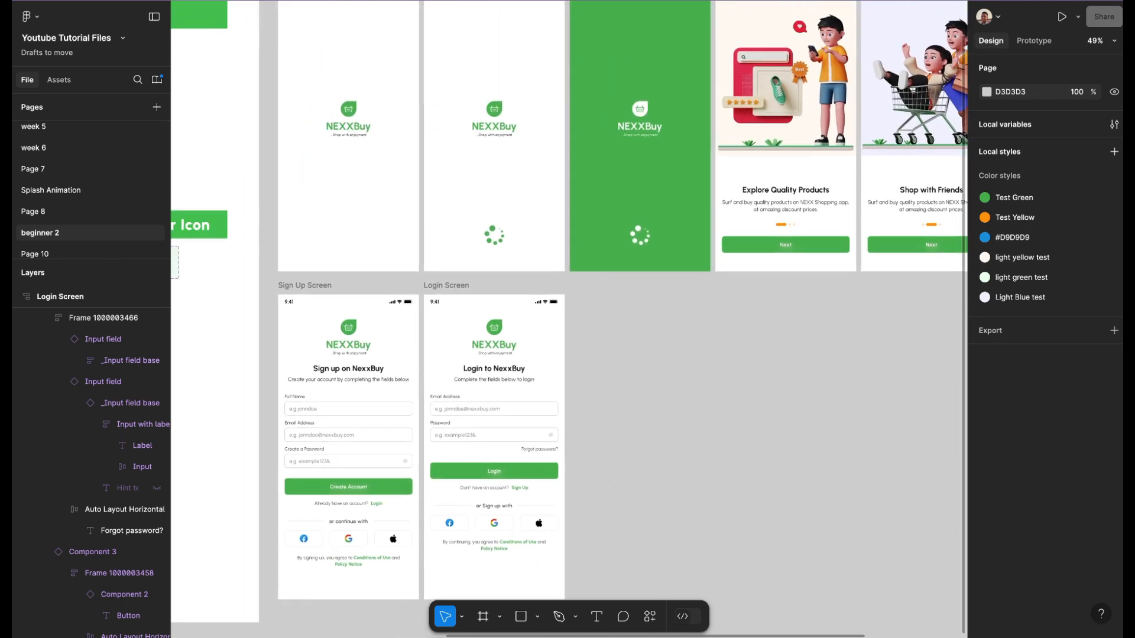
{"action": "scroll", "coordinate": [569, 319], "scroll_direction": "down", "scroll_amount": 2}
{"action": "scroll", "coordinate": [569, 319], "scroll_direction": "up", "scroll_amount": 2}
{"action": "scroll", "coordinate": [569, 319], "scroll_direction": "up", "scroll_amount": 2}
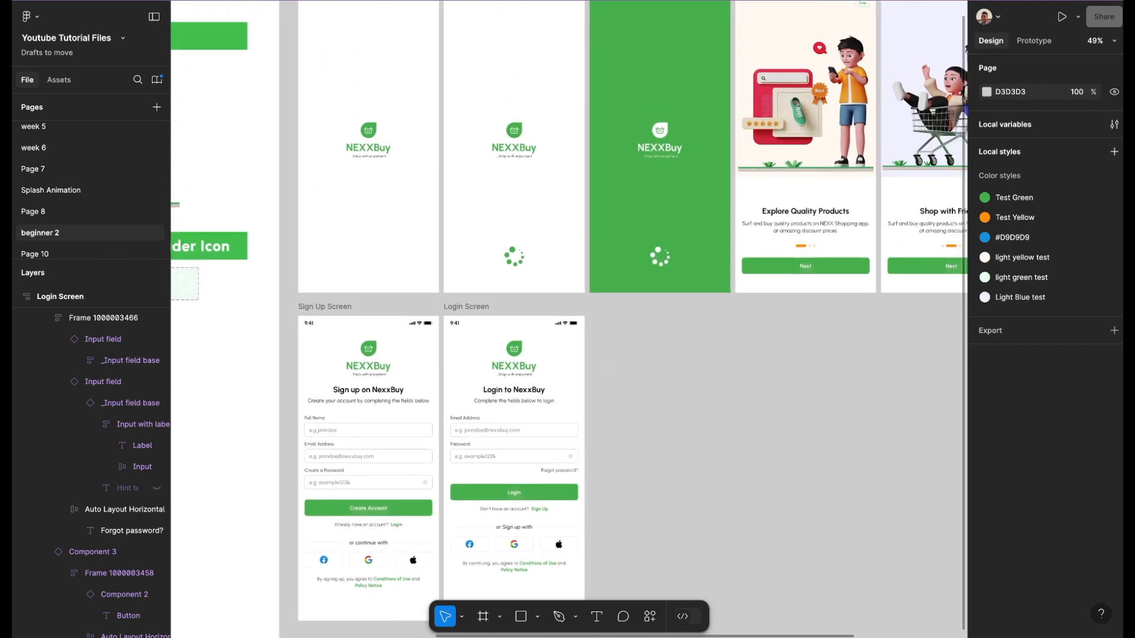
{"action": "scroll", "coordinate": [569, 320], "scroll_direction": "up", "scroll_amount": 3}
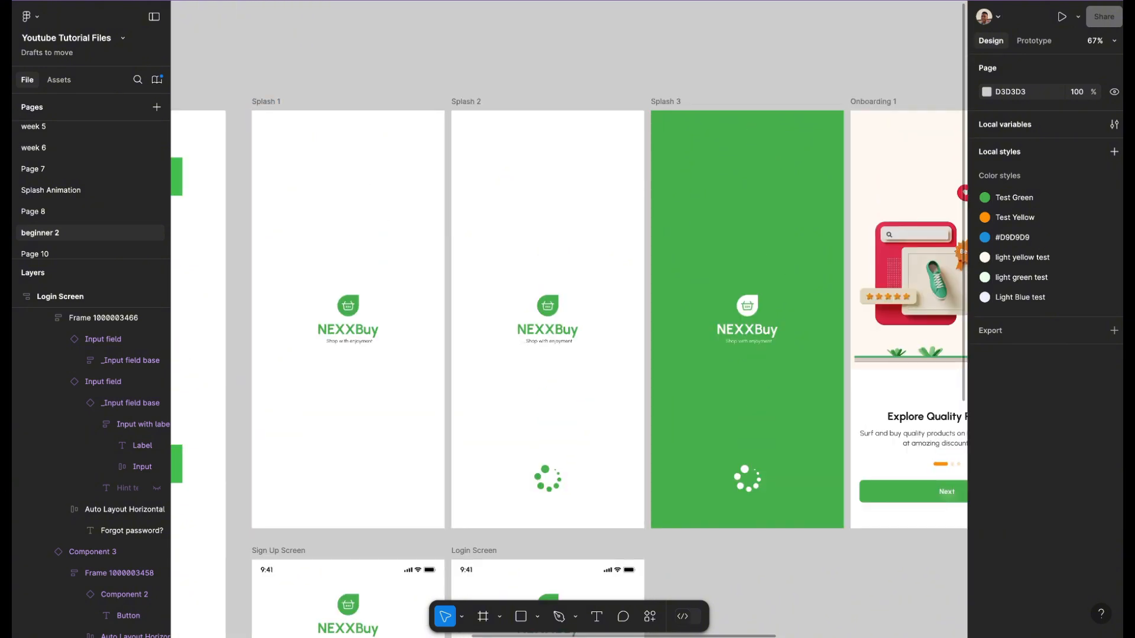
- Examine the splash and onboarding screens in sequence, from the first splash to the third onboarding screen
{"action": "scroll", "coordinate": [569, 355], "scroll_direction": "down", "scroll_amount": 1}
{"action": "scroll", "coordinate": [570, 355], "scroll_direction": "right", "scroll_amount": 2}
{"action": "scroll", "coordinate": [569, 355], "scroll_direction": "right", "scroll_amount": 3}
{"action": "scroll", "coordinate": [569, 355], "scroll_direction": "down", "scroll_amount": 1}
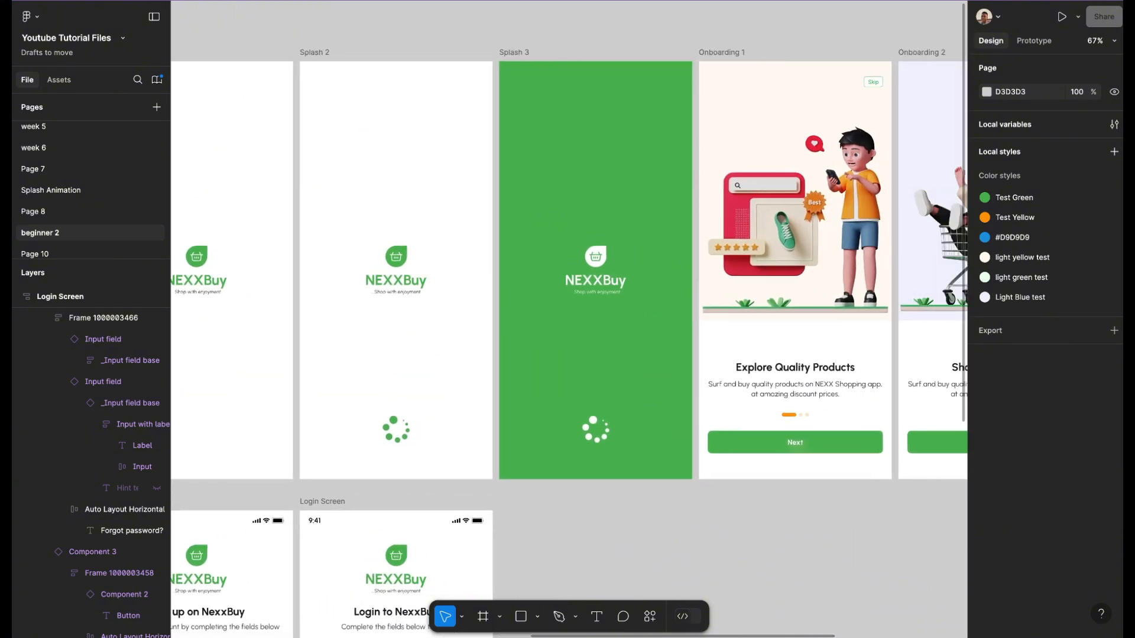
{"action": "scroll", "coordinate": [569, 354], "scroll_direction": "right", "scroll_amount": 6}
{"action": "scroll", "coordinate": [569, 355], "scroll_direction": "down", "scroll_amount": 1}
{"action": "scroll", "coordinate": [569, 355], "scroll_direction": "right", "scroll_amount": 3}
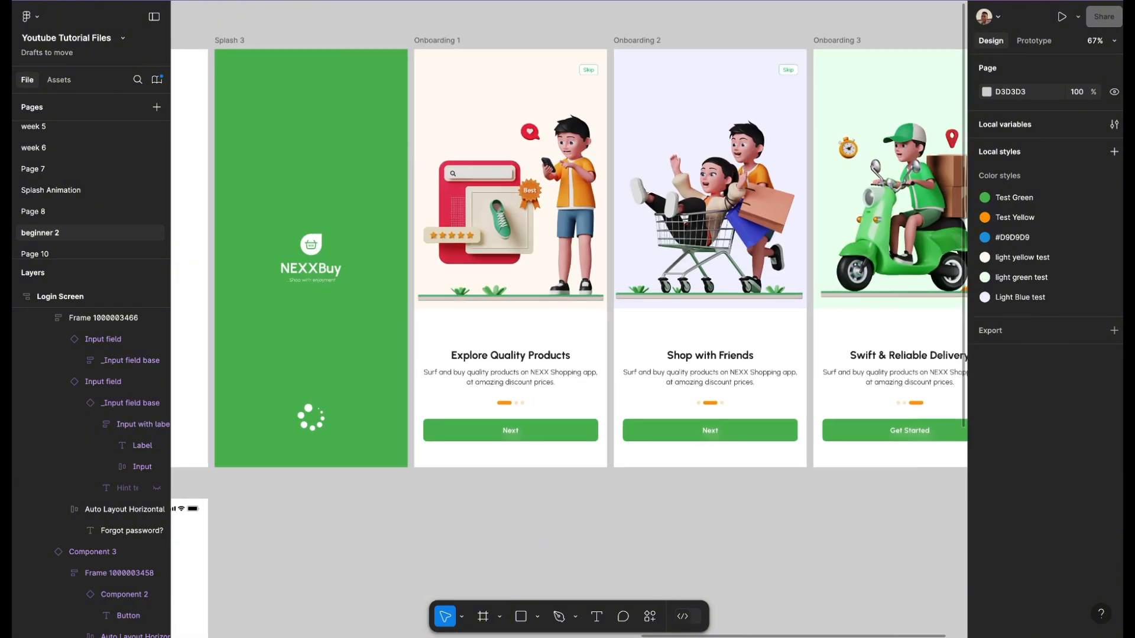
{"action": "scroll", "coordinate": [570, 355], "scroll_direction": "right", "scroll_amount": 3}
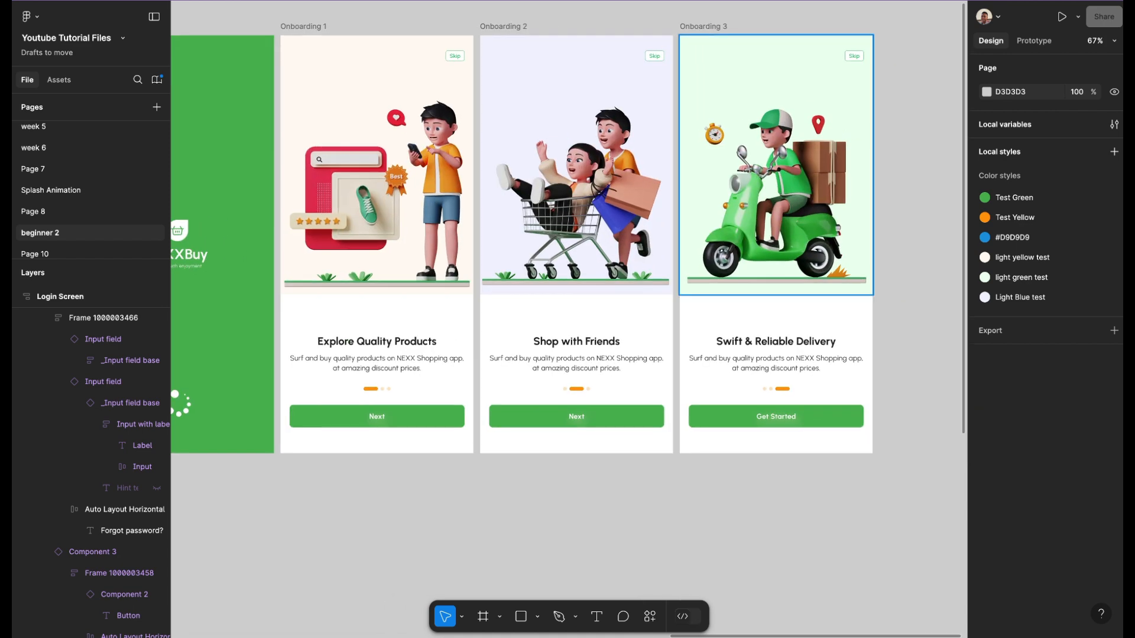
- Compare the finished Sign Up and Login screens side by side
{"action": "scroll", "coordinate": [570, 354], "scroll_direction": "left", "scroll_amount": 4}
{"action": "scroll", "coordinate": [569, 355], "scroll_direction": "down", "scroll_amount": 3}
{"action": "scroll", "coordinate": [569, 354], "scroll_direction": "left", "scroll_amount": 12}
{"action": "scroll", "coordinate": [569, 355], "scroll_direction": "down", "scroll_amount": 7}
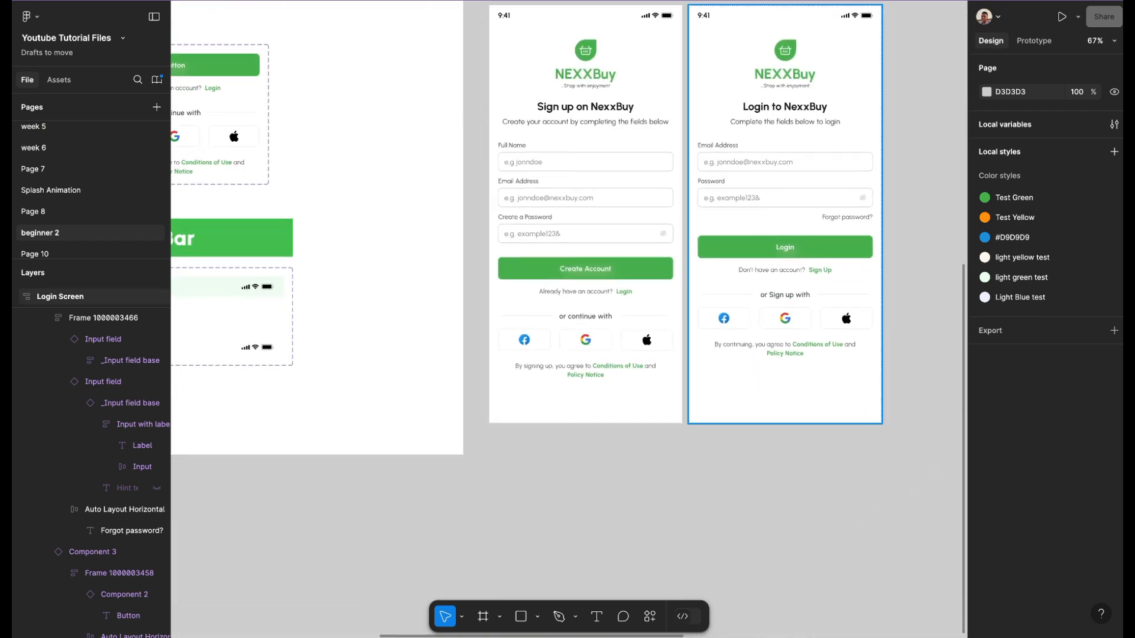
{"action": "scroll", "coordinate": [569, 355], "scroll_direction": "up", "scroll_amount": 2}
{"action": "scroll", "coordinate": [570, 355], "scroll_direction": "right", "scroll_amount": 2}
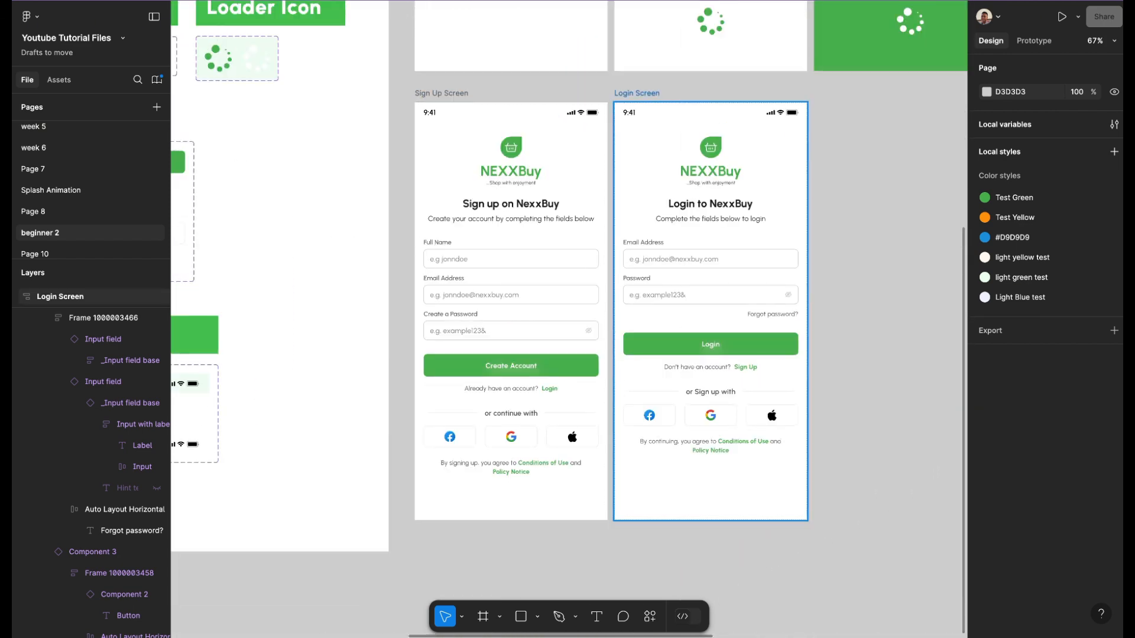
{"action": "scroll", "coordinate": [710, 313], "scroll_direction": "up", "scroll_amount": 3}
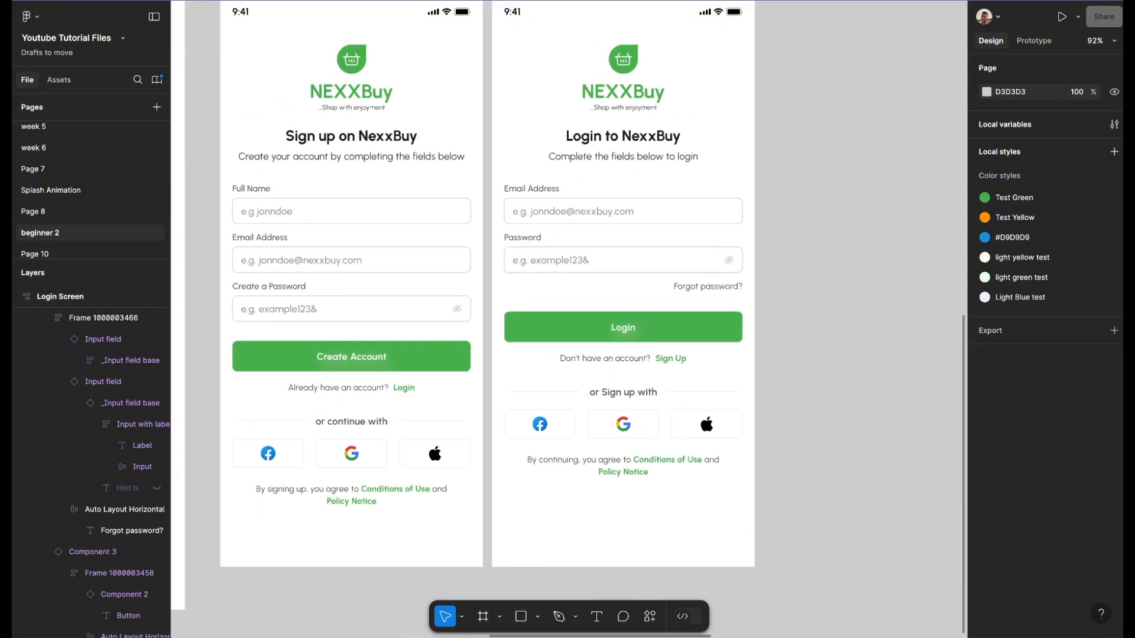
{"action": "scroll", "coordinate": [504, 288], "scroll_direction": "down", "scroll_amount": 4}
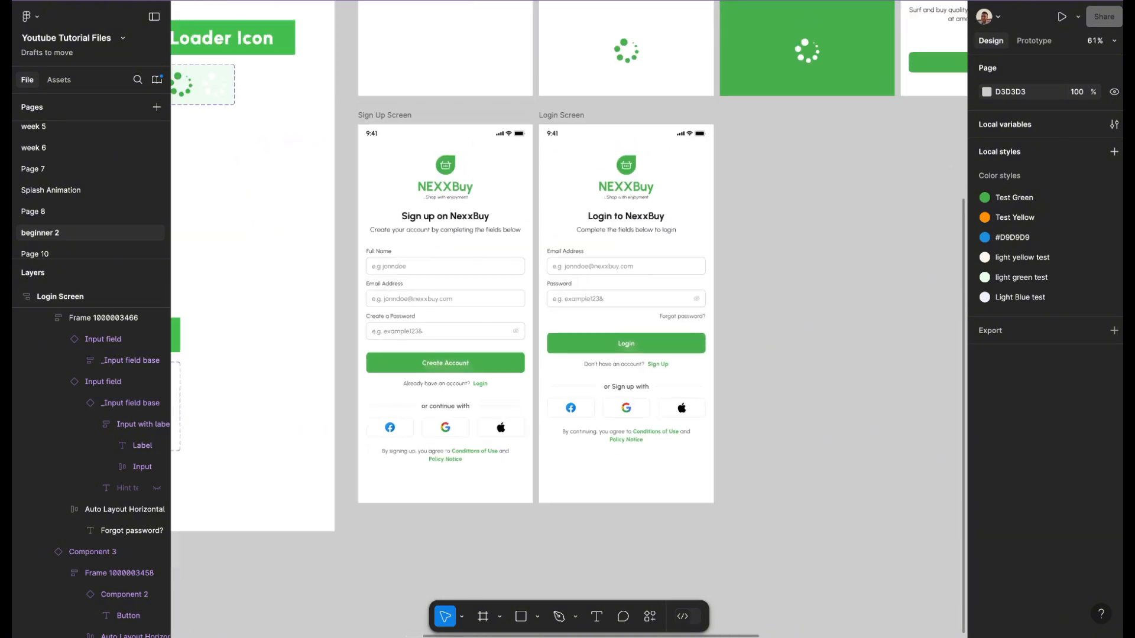
{"action": "scroll", "coordinate": [568, 287], "scroll_direction": "right", "scroll_amount": 2}
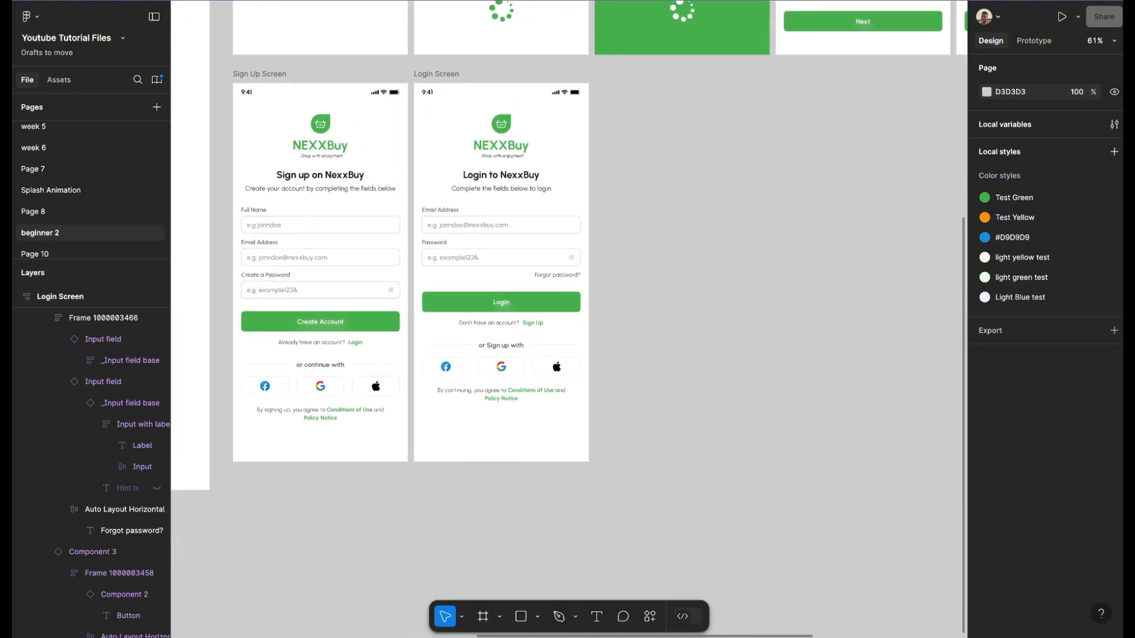
- Review the entire screen set alongside the component board in an overview of the canvas
{"action": "scroll", "coordinate": [568, 319], "scroll_direction": "down", "scroll_amount": 3}
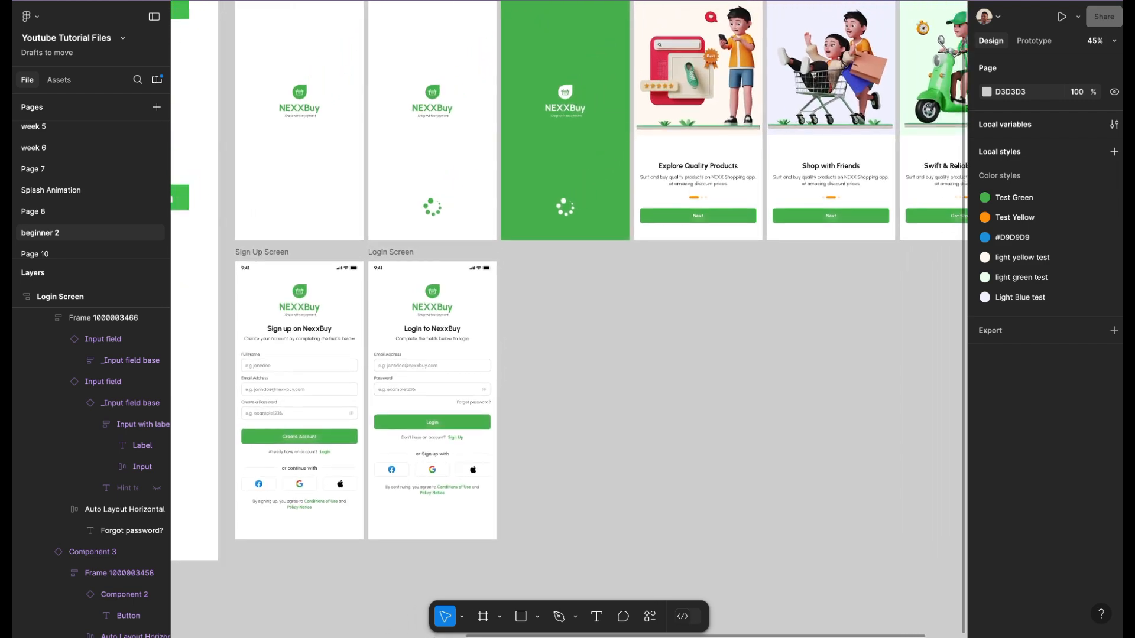
{"action": "scroll", "coordinate": [569, 266], "scroll_direction": "down", "scroll_amount": 1}
{"action": "scroll", "coordinate": [568, 266], "scroll_direction": "right", "scroll_amount": 2}
{"action": "scroll", "coordinate": [647, 254], "scroll_direction": "down", "scroll_amount": 5}
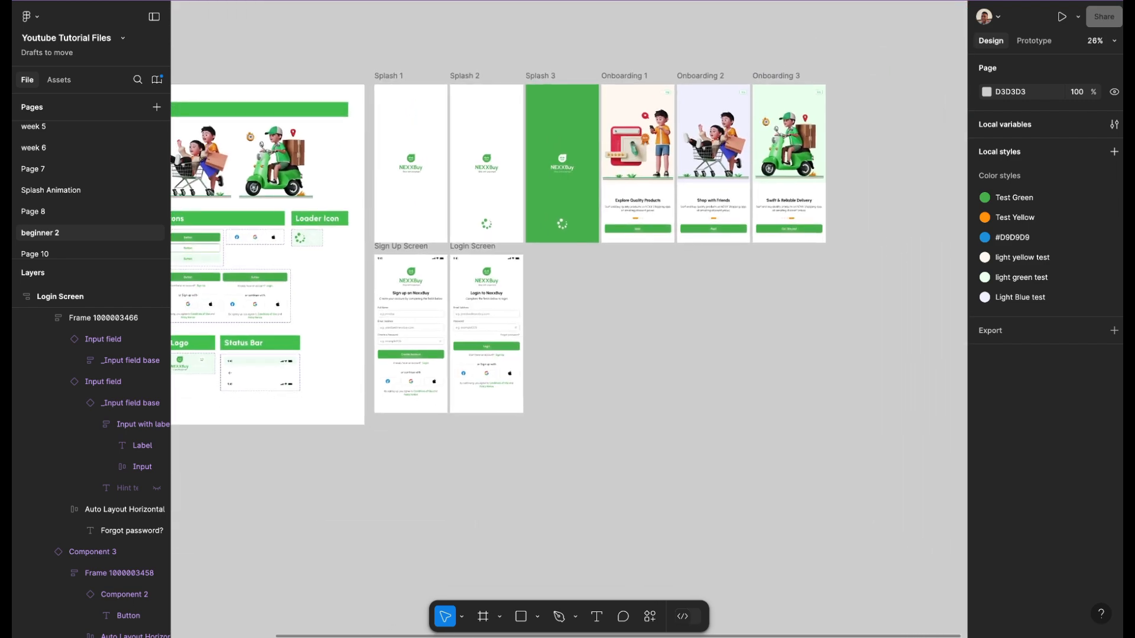
{"action": "scroll", "coordinate": [569, 319], "scroll_direction": "right", "scroll_amount": 2}
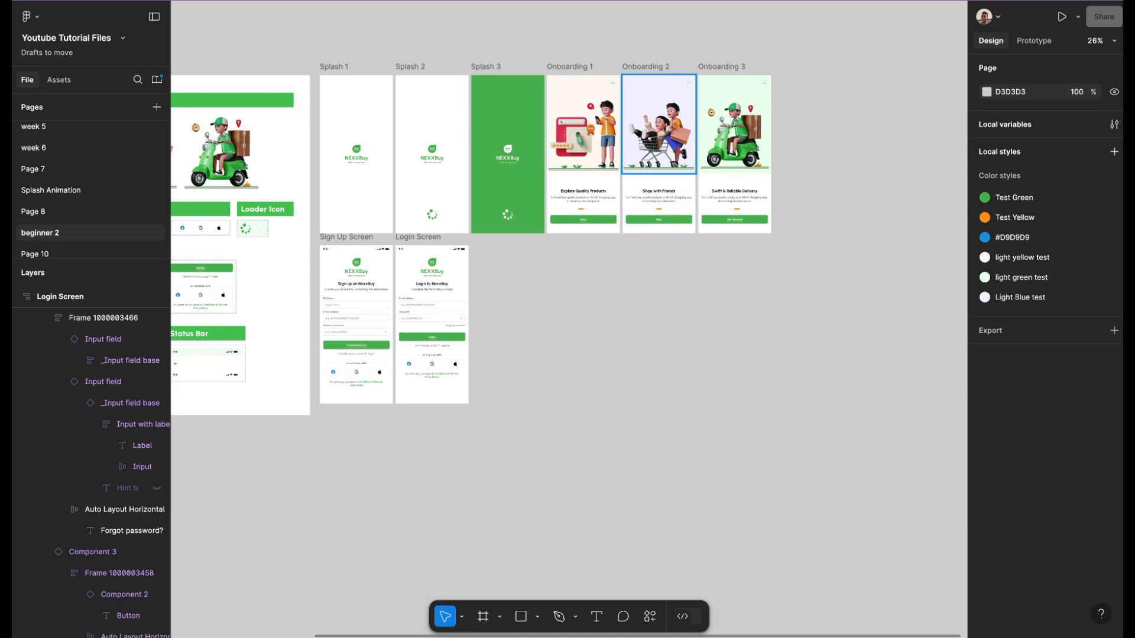
{"action": "scroll", "coordinate": [621, 138], "scroll_direction": "up", "scroll_amount": 5}
{"action": "scroll", "coordinate": [620, 131], "scroll_direction": "left", "scroll_amount": 2}
{"action": "scroll", "coordinate": [619, 132], "scroll_direction": "down", "scroll_amount": 3}
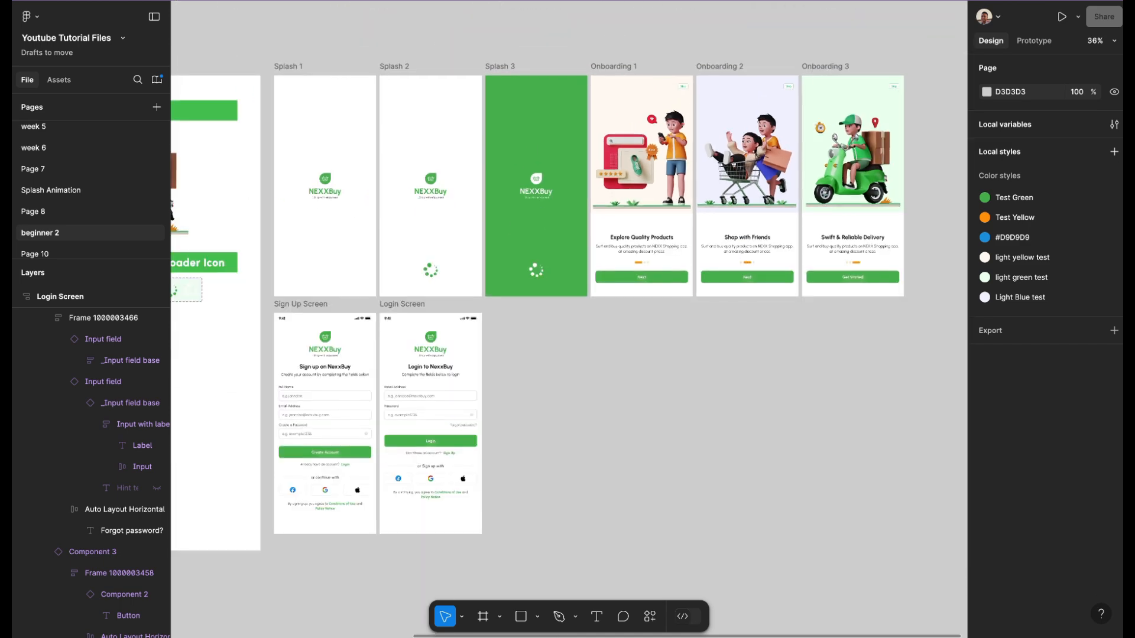
{"action": "scroll", "coordinate": [619, 132], "scroll_direction": "left", "scroll_amount": 1}
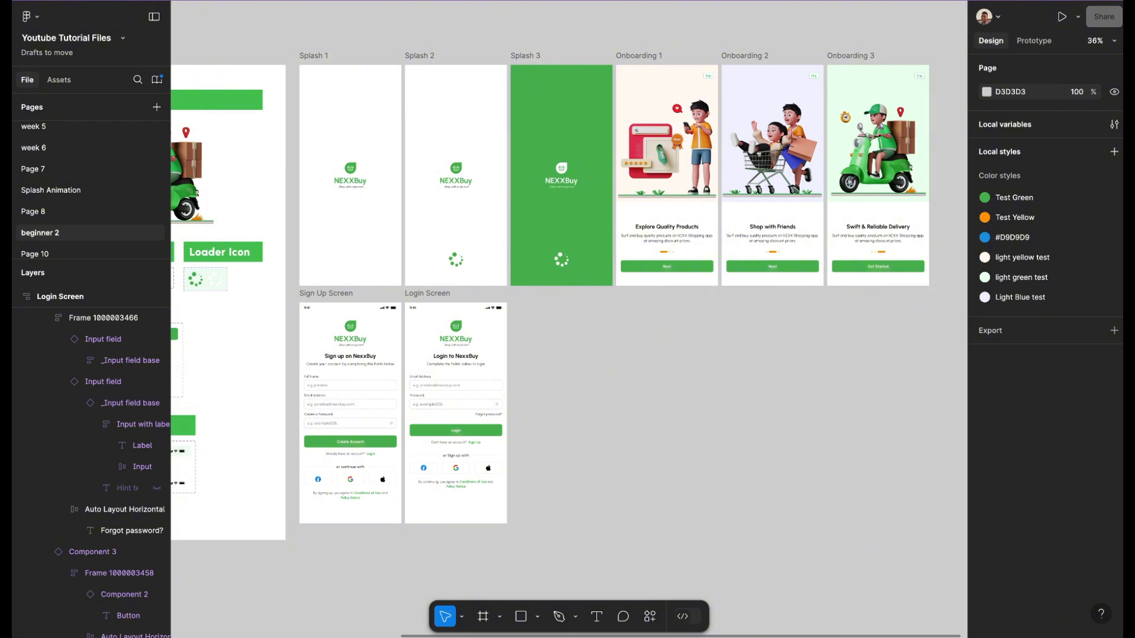
- Place a 1080 × 1080 Instagram post frame with a cream patterned background below the onboarding screens, at X 1849, Y 1290
{"action": "key", "text": "ctrl+Up"}
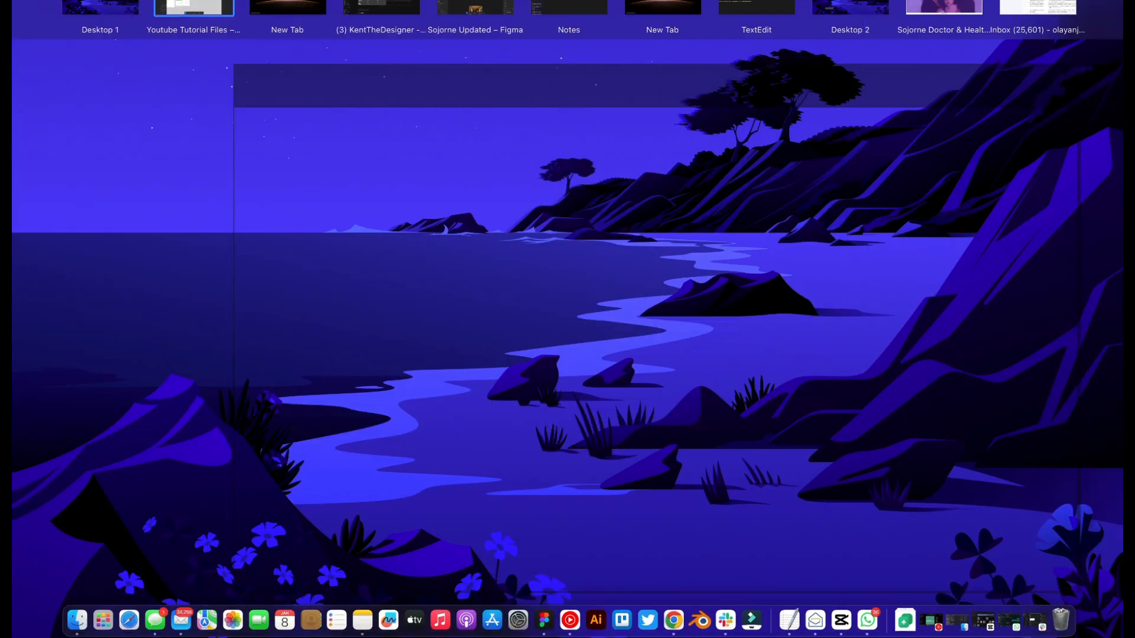
{"action": "key", "text": "ctrl+Up"}
{"action": "scroll", "coordinate": [672, 207], "scroll_direction": "down", "scroll_amount": 3}
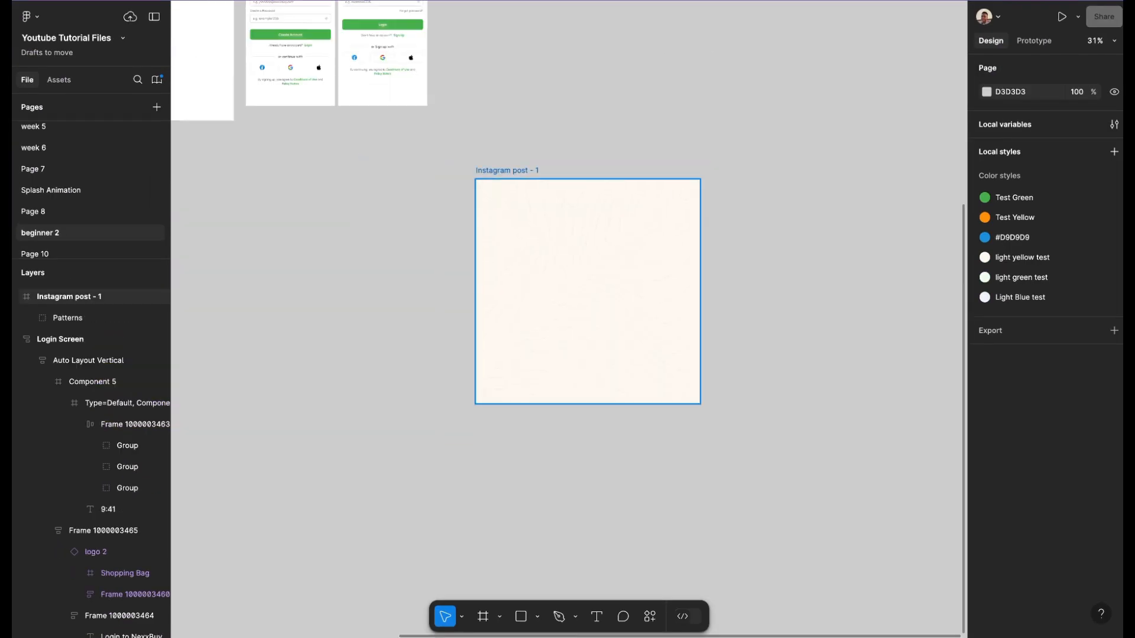
{"action": "left_click_drag", "start_coordinate": [507, 170], "coordinate": [730, 103]}
{"action": "scroll", "coordinate": [733, 103], "scroll_direction": "right", "scroll_amount": 2}
{"action": "scroll", "coordinate": [733, 103], "scroll_direction": "up", "scroll_amount": 3}
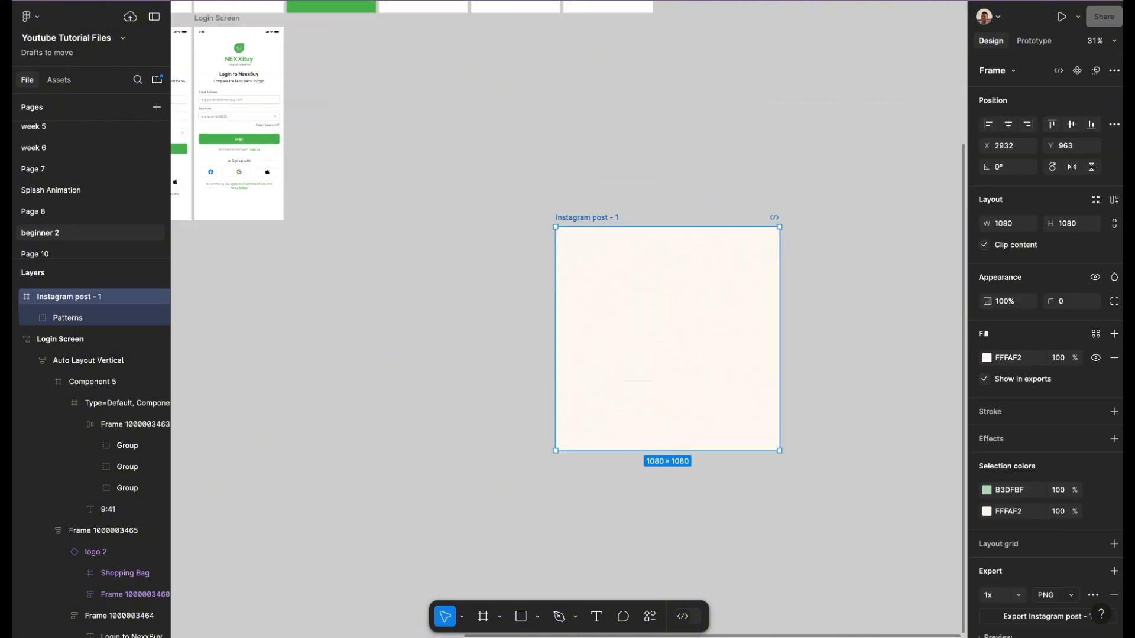
{"action": "scroll", "coordinate": [733, 102], "scroll_direction": "down", "scroll_amount": 1}
{"action": "left_click_drag", "start_coordinate": [651, 266], "coordinate": [457, 325]}
- Examine the app screens and the Instagram post frame's patterned background
{"action": "scroll", "coordinate": [457, 324], "scroll_direction": "up", "scroll_amount": 3}
{"action": "scroll", "coordinate": [304, 197], "scroll_direction": "up", "scroll_amount": 5}
{"action": "scroll", "coordinate": [456, 324], "scroll_direction": "left", "scroll_amount": 1}
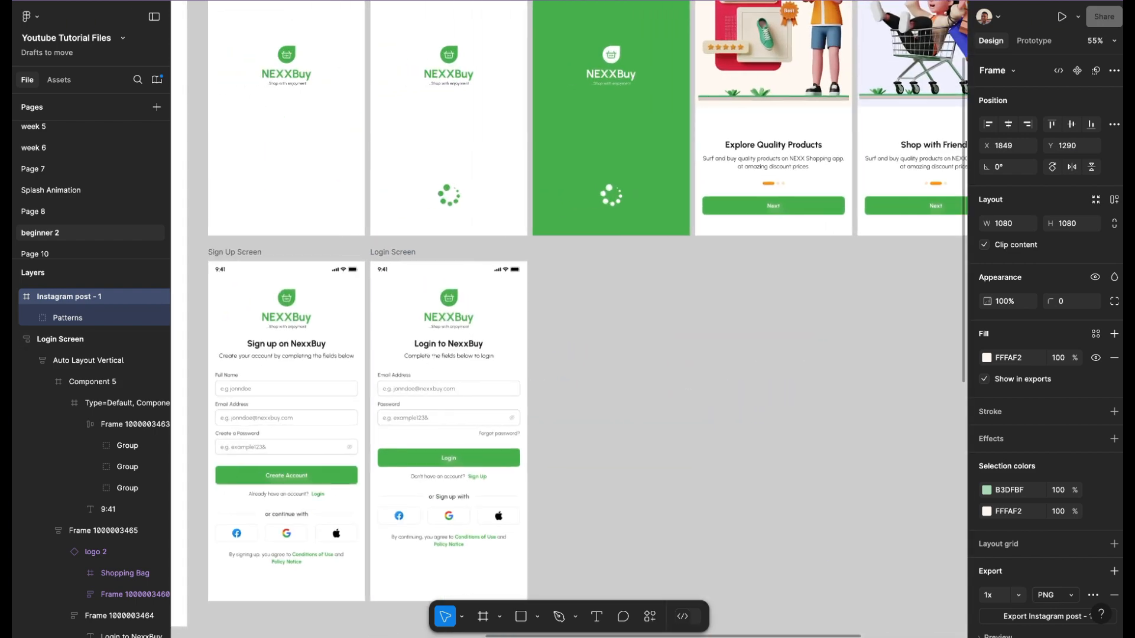
{"action": "scroll", "coordinate": [457, 325], "scroll_direction": "down", "scroll_amount": 3}
{"action": "scroll", "coordinate": [456, 325], "scroll_direction": "down", "scroll_amount": 3}
{"action": "scroll", "coordinate": [457, 325], "scroll_direction": "down", "scroll_amount": 1}
{"action": "scroll", "coordinate": [563, 319], "scroll_direction": "down", "scroll_amount": 2}
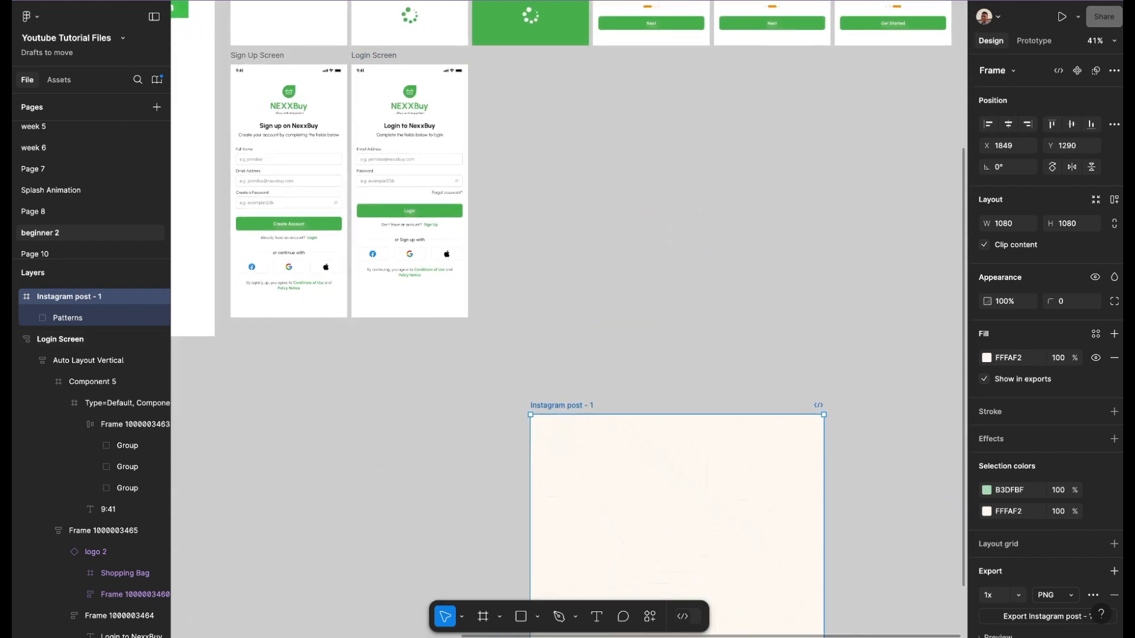
{"action": "scroll", "coordinate": [568, 319], "scroll_direction": "up", "scroll_amount": 5}
{"action": "scroll", "coordinate": [568, 319], "scroll_direction": "right", "scroll_amount": 1}
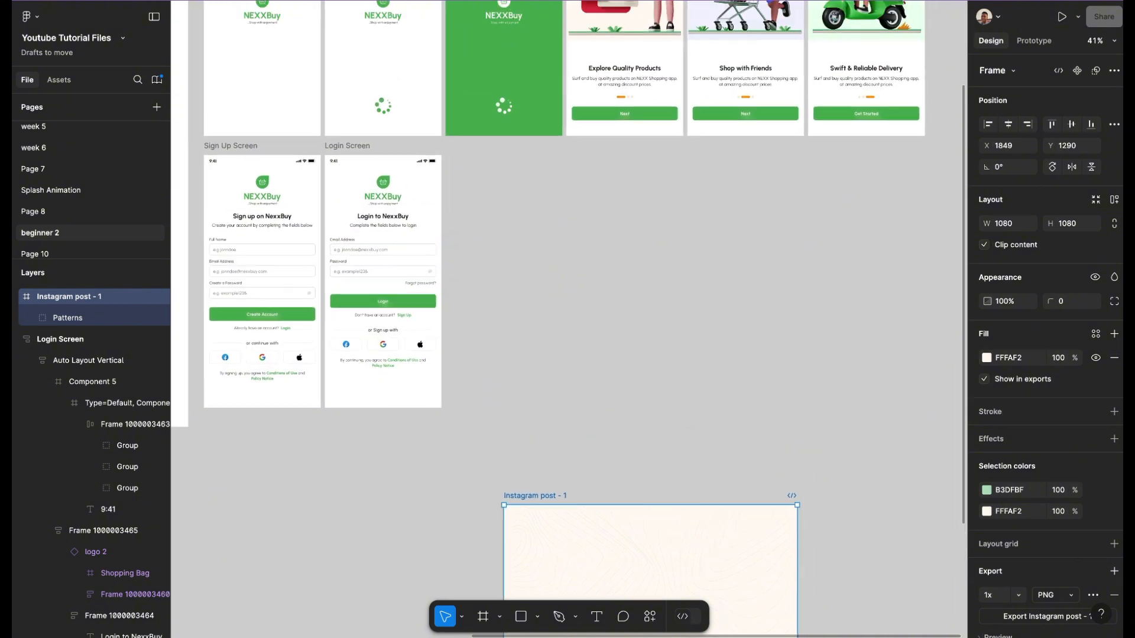
{"action": "scroll", "coordinate": [568, 319], "scroll_direction": "down", "scroll_amount": 2}
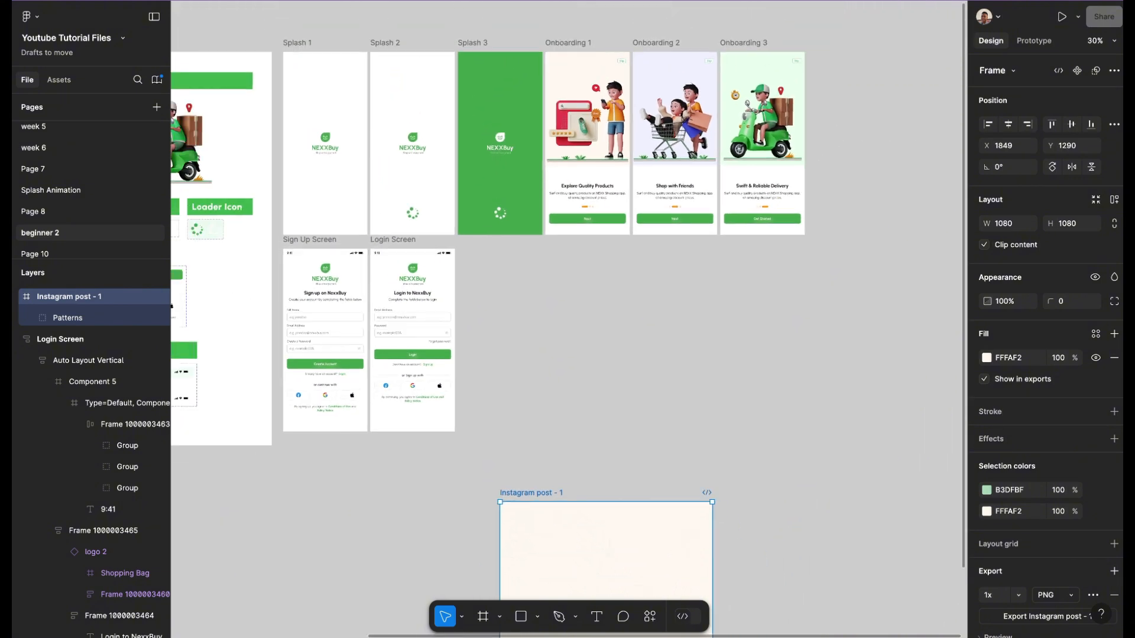
{"action": "scroll", "coordinate": [568, 319], "scroll_direction": "down", "scroll_amount": 5}
{"action": "scroll", "coordinate": [545, 476], "scroll_direction": "up", "scroll_amount": 3}
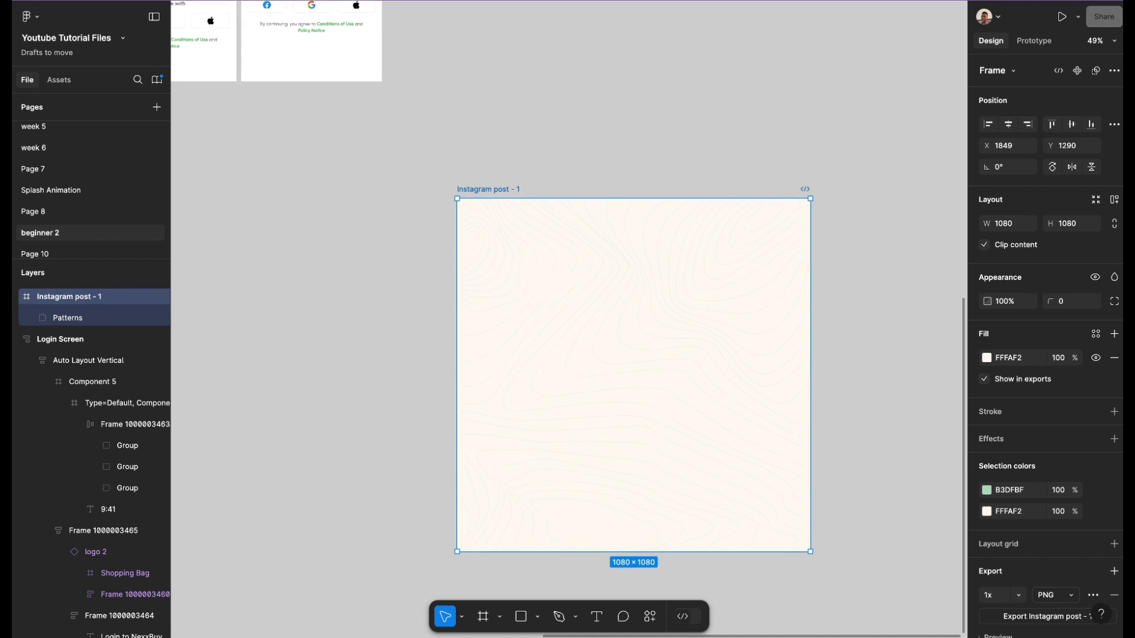
- Look up the social media frame size presets without creating a frame
{"action": "key", "text": "Escape"}
{"action": "scroll", "coordinate": [615, 337], "scroll_direction": "down", "scroll_amount": 3}
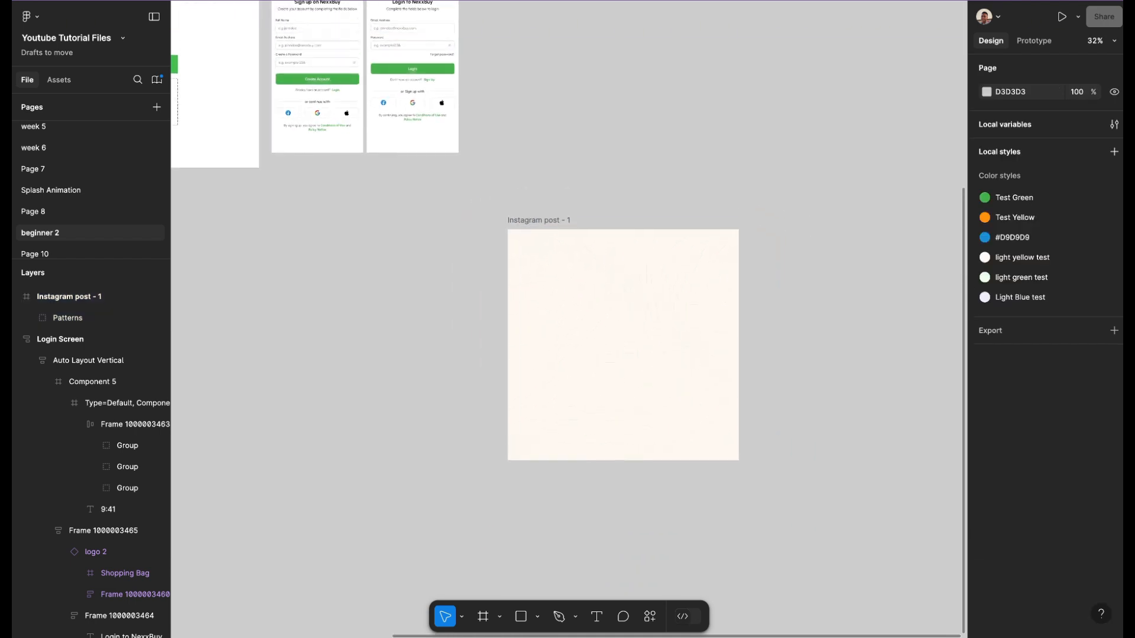
{"action": "key", "text": "f"}
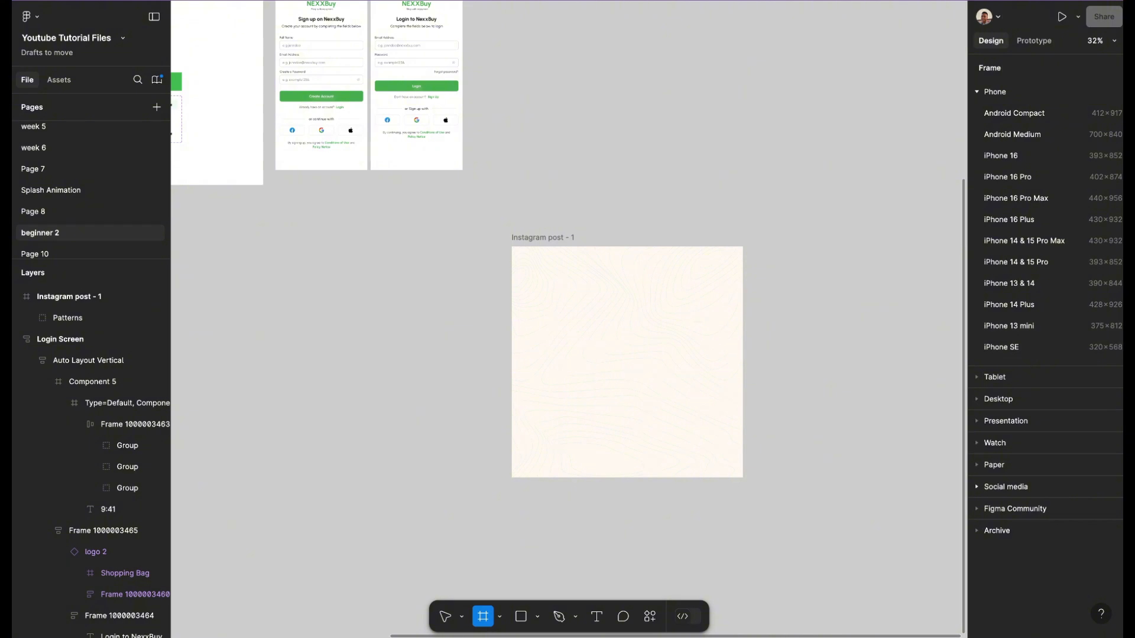
{"action": "left_click", "coordinate": [1006, 487]}
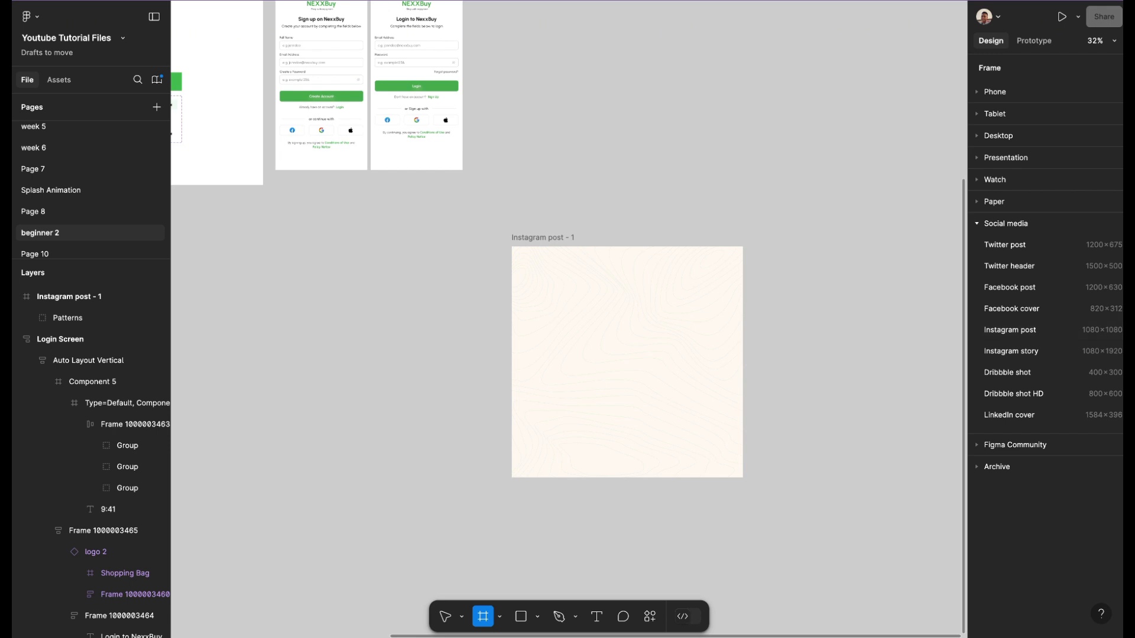
{"action": "key", "text": "Escape"}
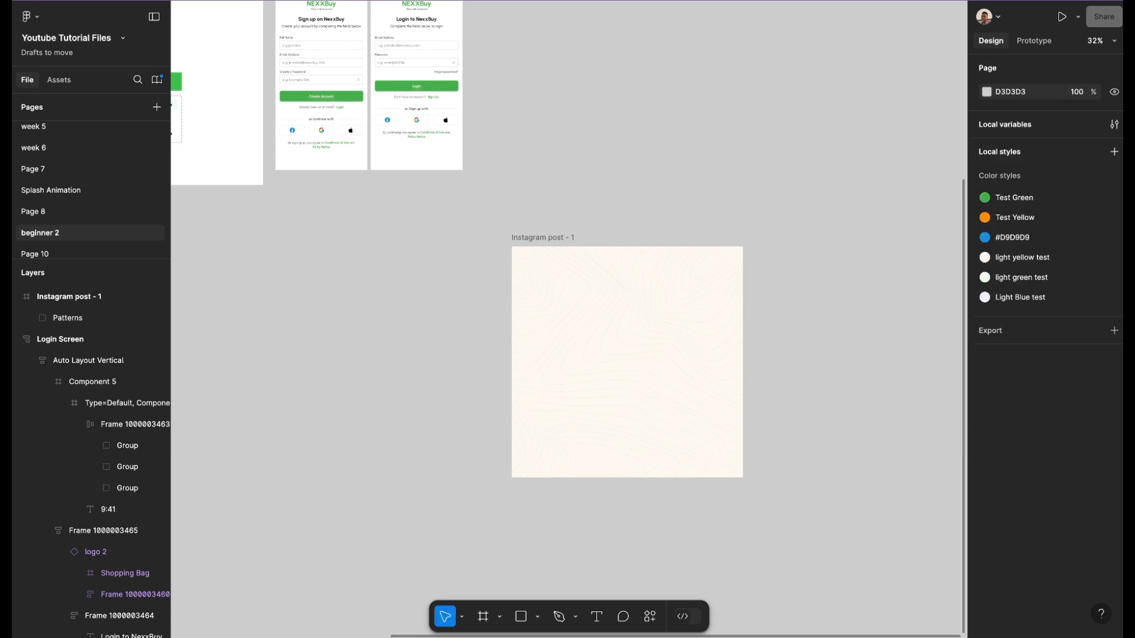
- Move the Instagram post frame up closer to the app screens, to X 1889, Y 590
{"action": "scroll", "coordinate": [420, 450], "scroll_direction": "up", "scroll_amount": 2}
{"action": "scroll", "coordinate": [419, 449], "scroll_direction": "down", "scroll_amount": 1}
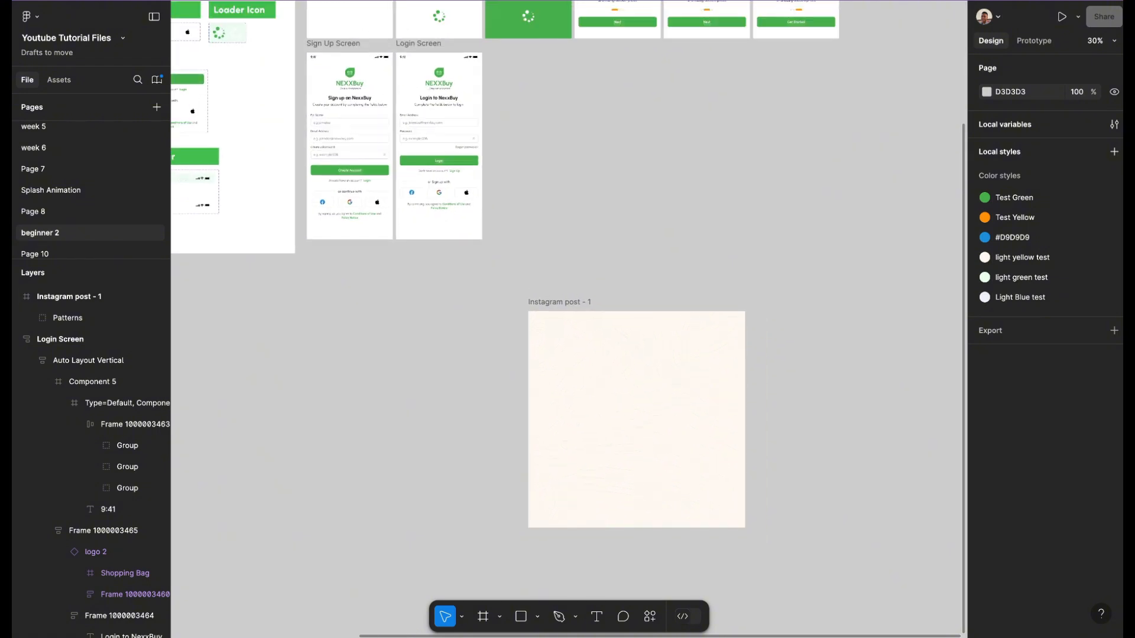
{"action": "left_click_drag", "start_coordinate": [559, 302], "coordinate": [569, 160]}
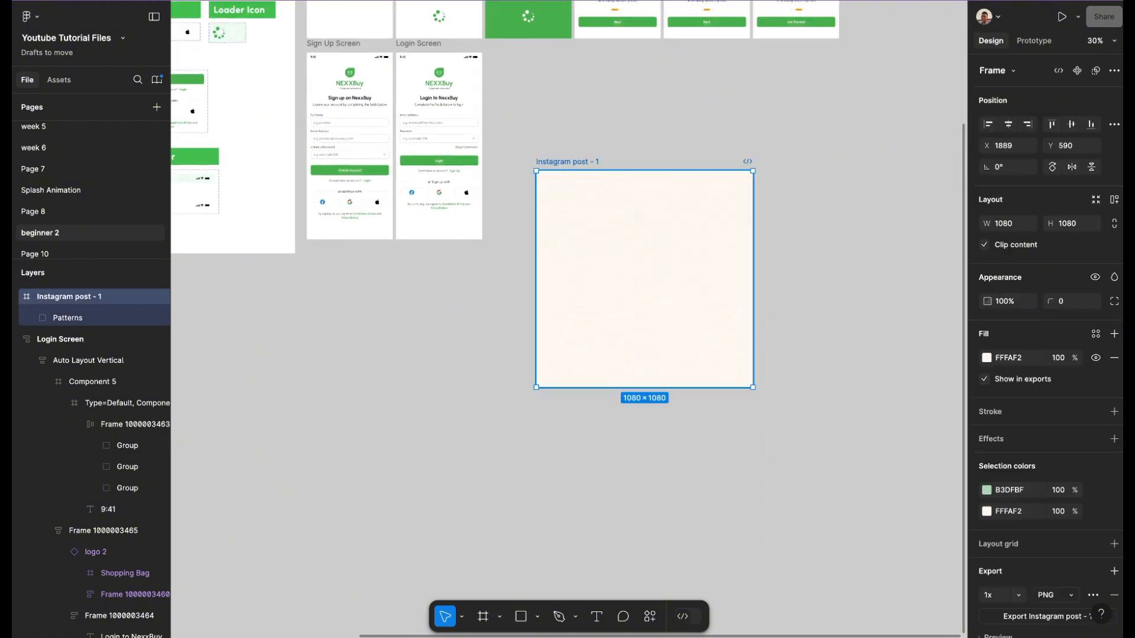
- Duplicate the Onboarding 1 screen and place the copy beside the Instagram post frame at X 3050, Y 319
{"action": "scroll", "coordinate": [569, 160], "scroll_direction": "up", "scroll_amount": 3}
{"action": "scroll", "coordinate": [569, 160], "scroll_direction": "up", "scroll_amount": 2}
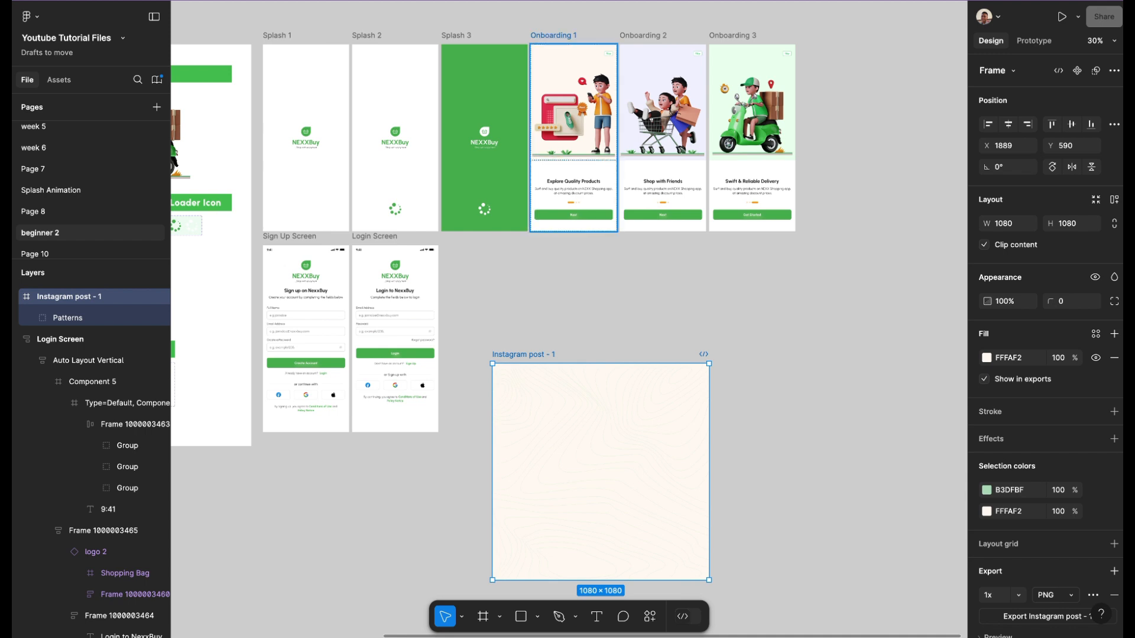
{"action": "left_click", "coordinate": [554, 36]}
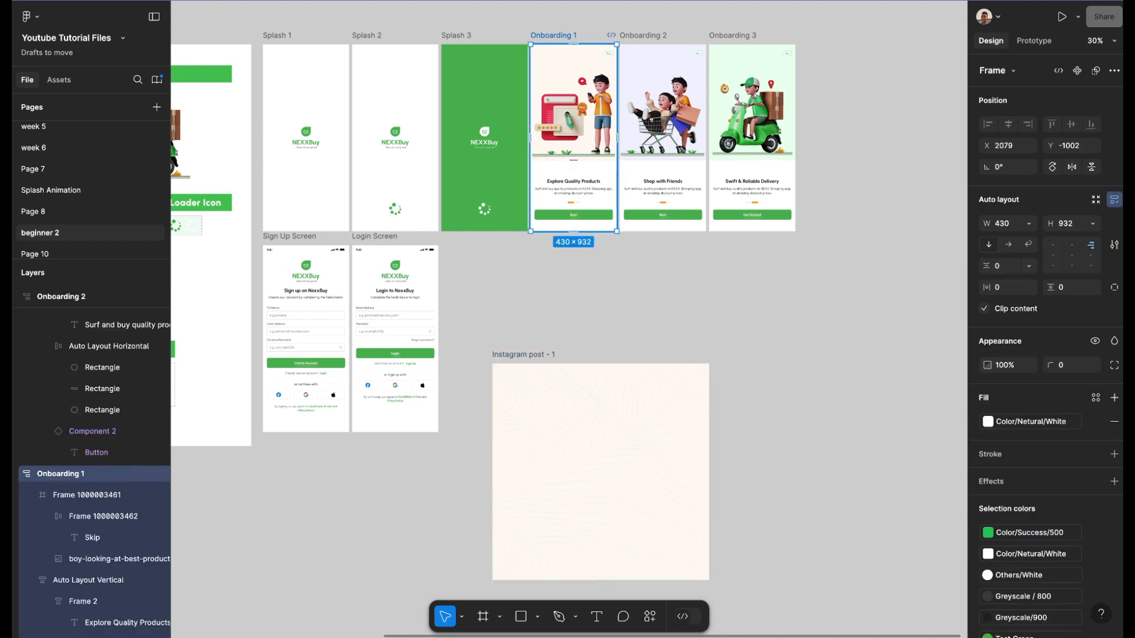
{"action": "left_click_drag", "start_coordinate": [553, 35], "coordinate": [752, 355]}
{"action": "scroll", "coordinate": [752, 355], "scroll_direction": "down", "scroll_amount": 3}
{"action": "scroll", "coordinate": [752, 355], "scroll_direction": "right", "scroll_amount": 3}
{"action": "scroll", "coordinate": [752, 354], "scroll_direction": "up", "scroll_amount": 2}
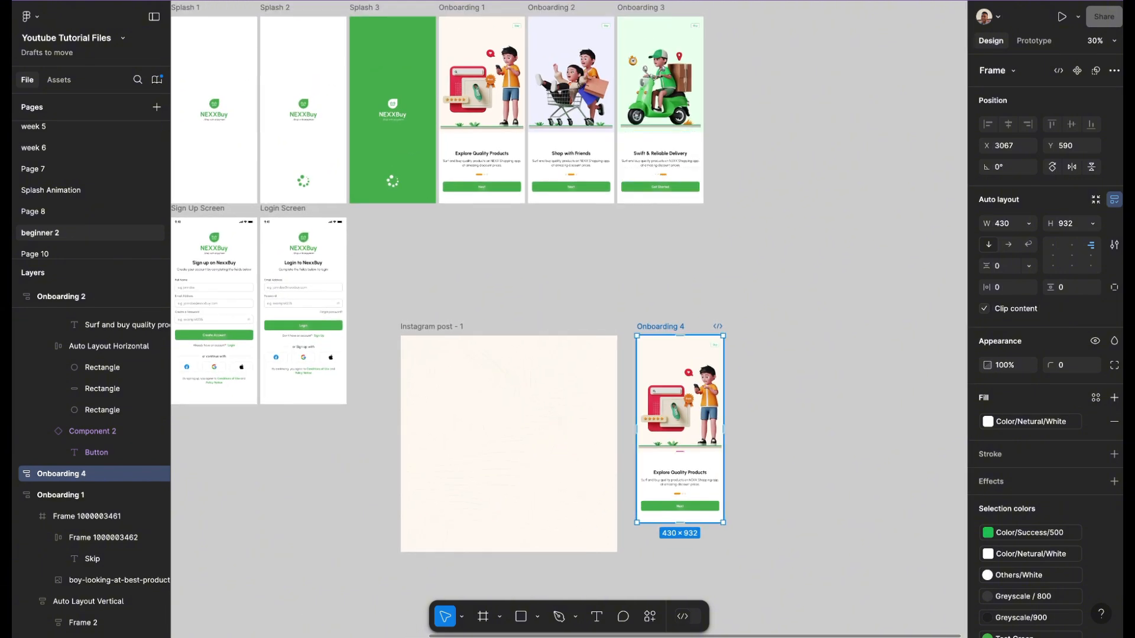
{"action": "left_click_drag", "start_coordinate": [680, 425], "coordinate": [677, 370]}
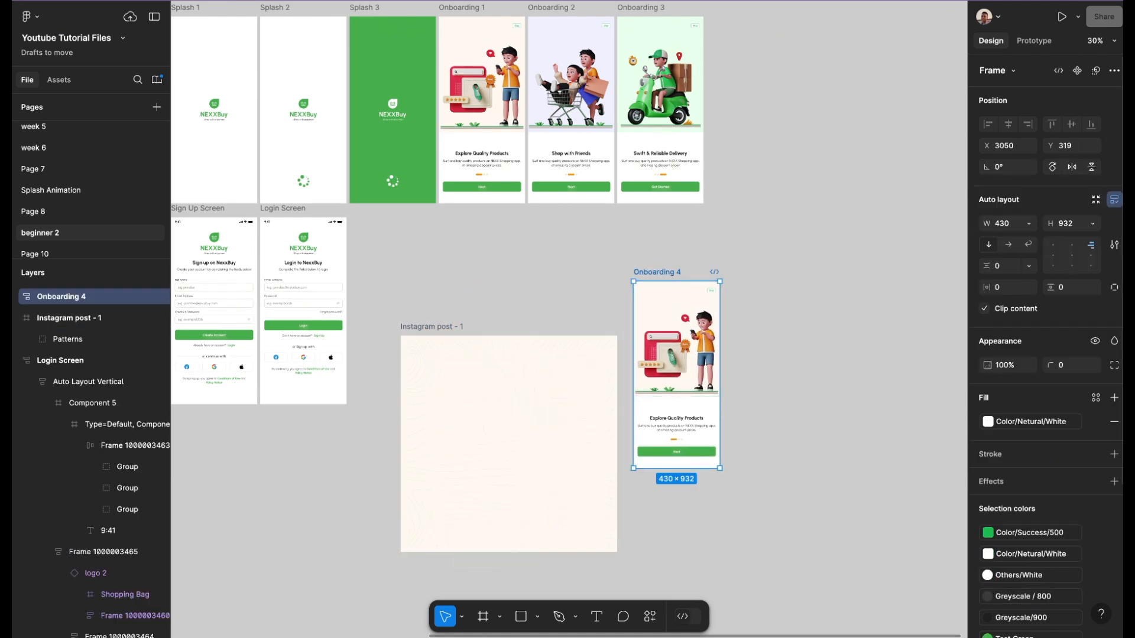
- Set the corner radius of the copied onboarding screen to 12 and inspect its rounded corners
{"action": "left_click_drag", "start_coordinate": [1050, 365], "coordinate": [98, 337]}
{"action": "scroll", "coordinate": [752, 347], "scroll_direction": "up", "scroll_amount": 5}
{"action": "scroll", "coordinate": [752, 347], "scroll_direction": "up", "scroll_amount": 4}
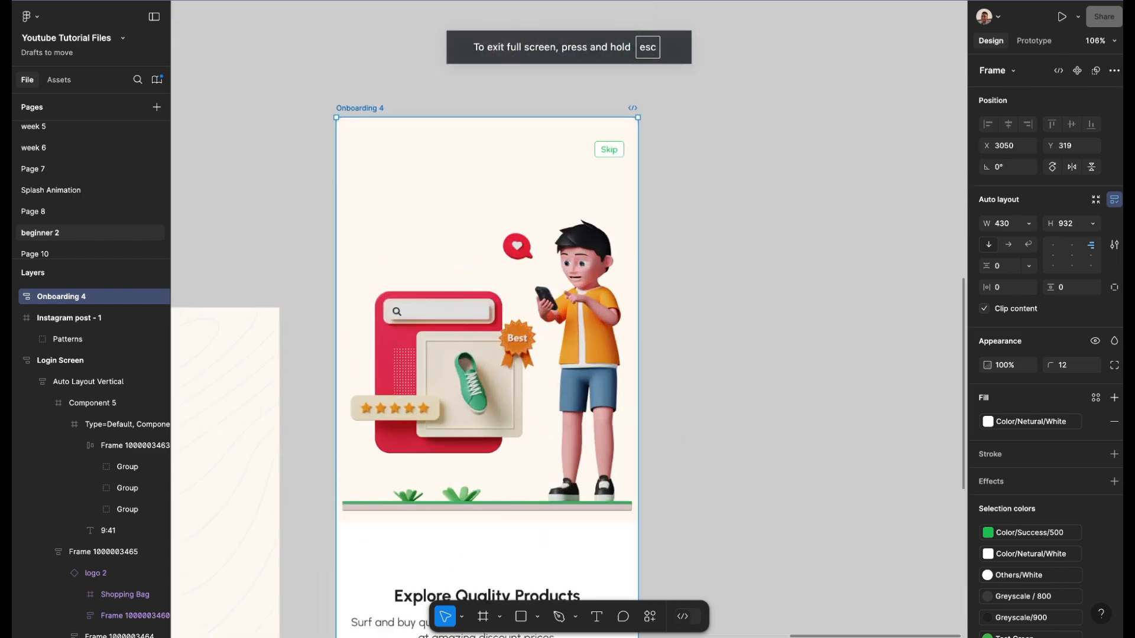
{"action": "scroll", "coordinate": [752, 347], "scroll_direction": "down", "scroll_amount": 1}
{"action": "scroll", "coordinate": [752, 347], "scroll_direction": "down", "scroll_amount": 4}
{"action": "scroll", "coordinate": [752, 347], "scroll_direction": "down", "scroll_amount": 2}
{"action": "scroll", "coordinate": [754, 347], "scroll_direction": "down", "scroll_amount": 2}
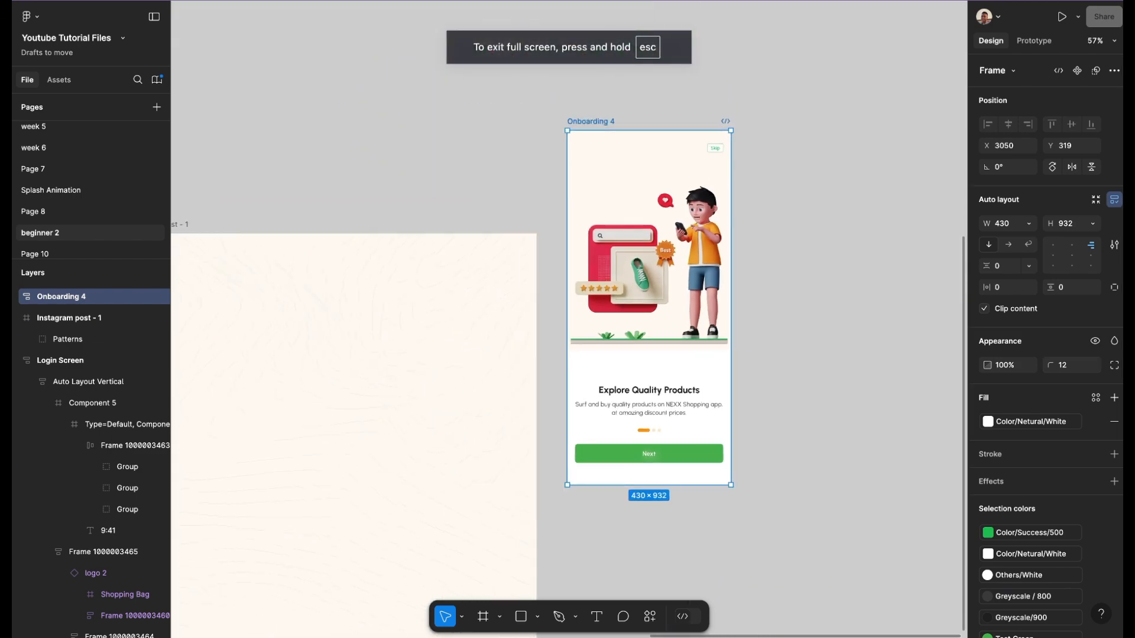
{"action": "left_click", "coordinate": [815, 261]}
{"action": "scroll", "coordinate": [814, 260], "scroll_direction": "down", "scroll_amount": 4}
{"action": "scroll", "coordinate": [815, 260], "scroll_direction": "left", "scroll_amount": 2}
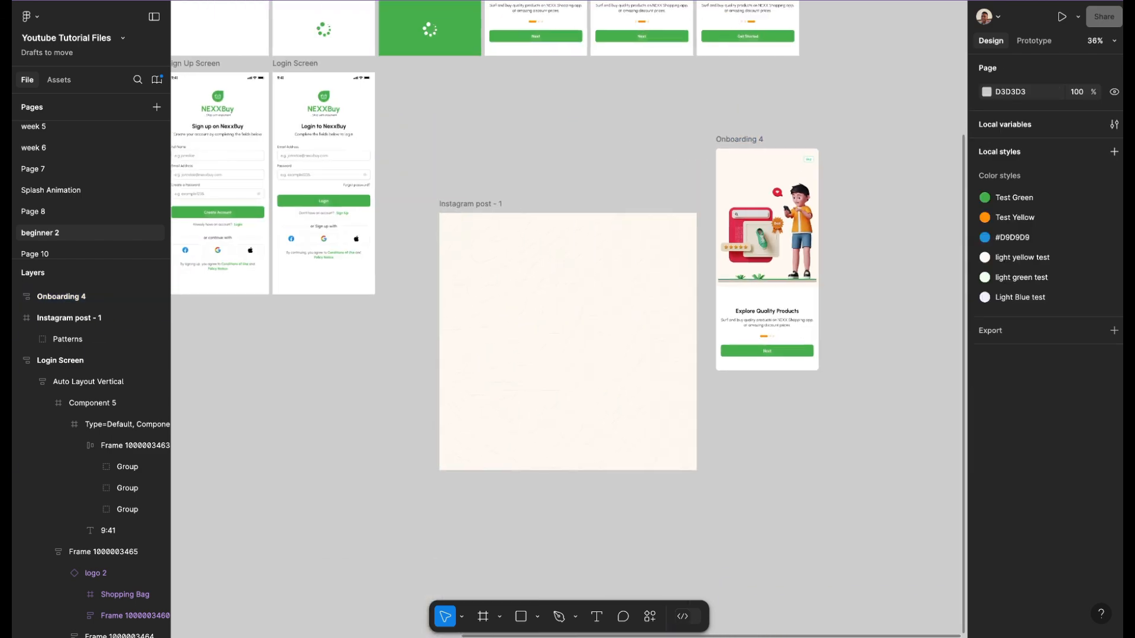
- Add a drop shadow with blur 167.8 and spread 42 to the rounded onboarding copy beside the Instagram post frame
{"action": "left_click", "coordinate": [768, 260]}
{"action": "scroll", "coordinate": [1040, 354], "scroll_direction": "down", "scroll_amount": 2}
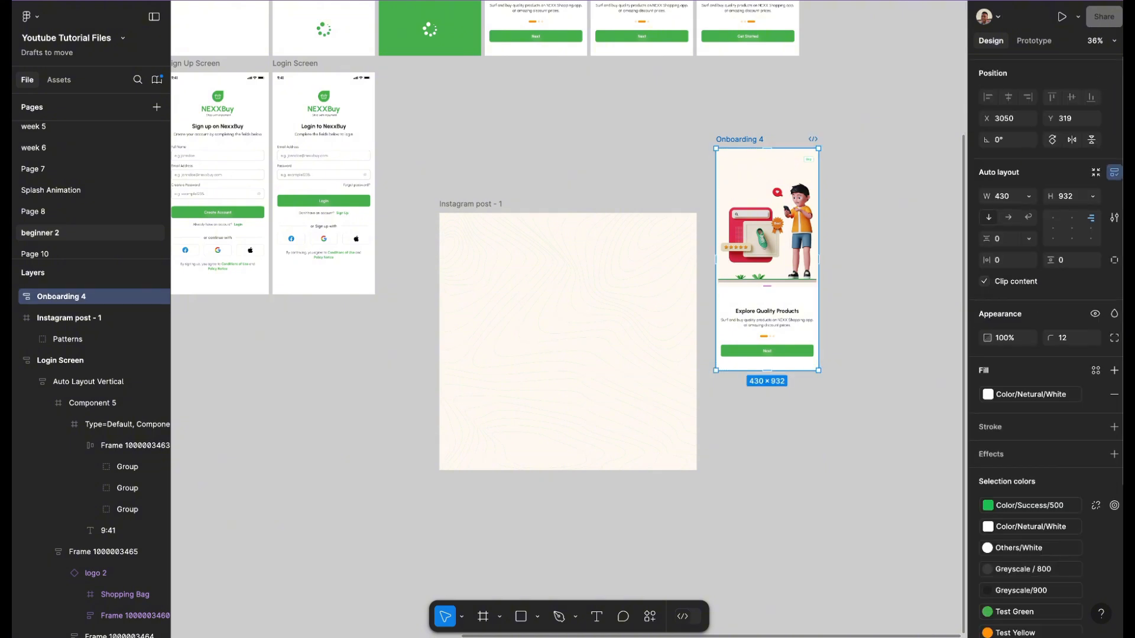
{"action": "left_click", "coordinate": [1114, 351]}
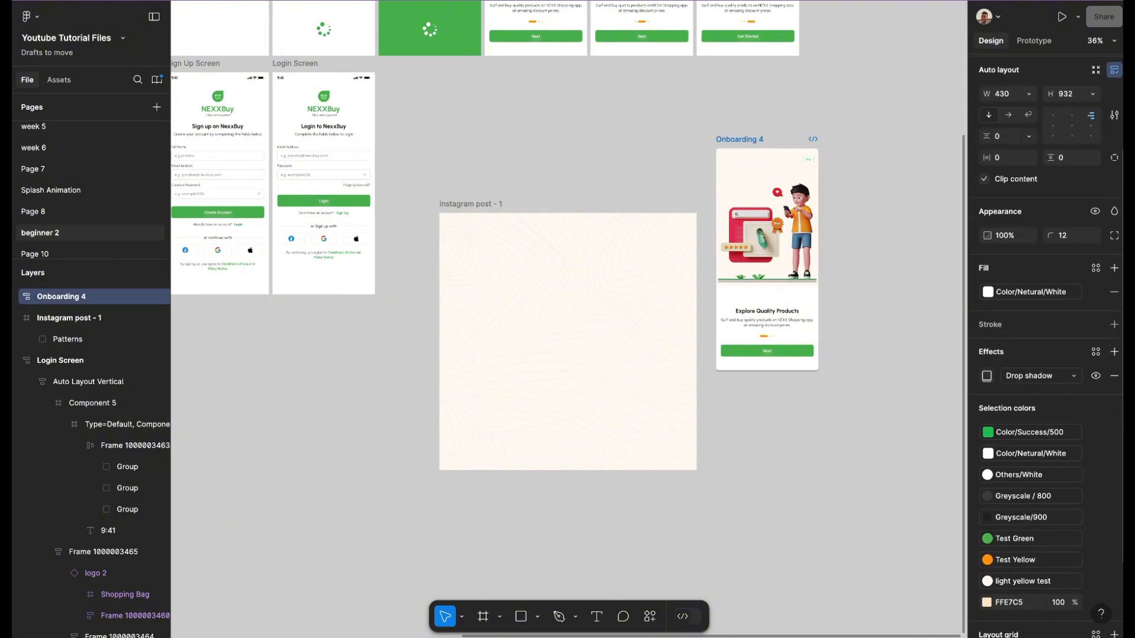
{"action": "left_click", "coordinate": [987, 376]}
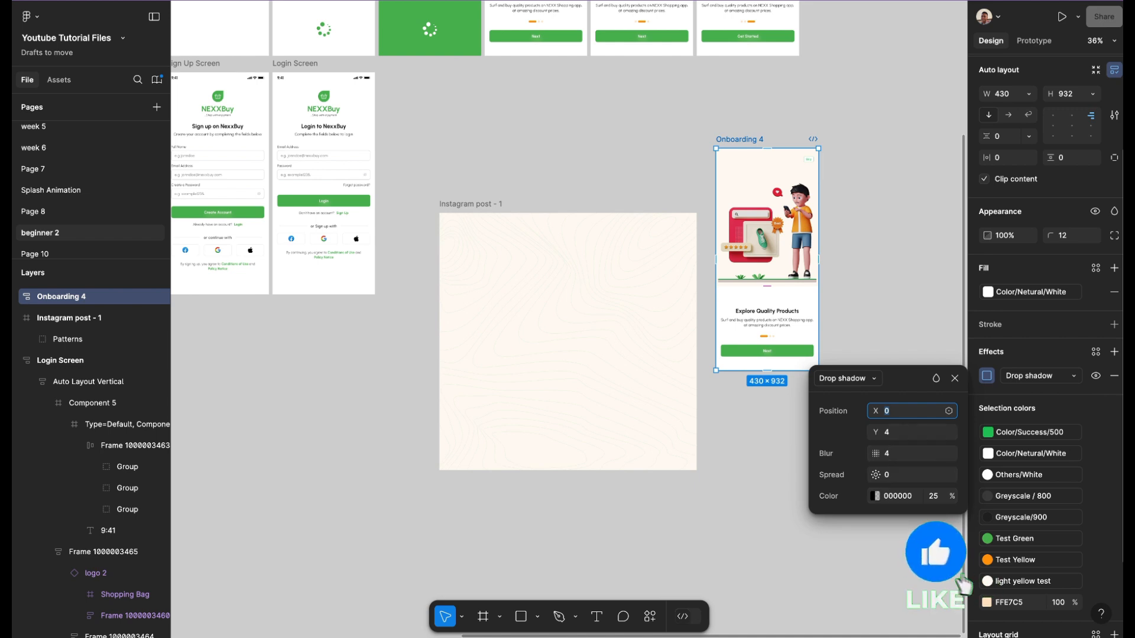
{"action": "left_click_drag", "start_coordinate": [876, 475], "coordinate": [254, 292]}
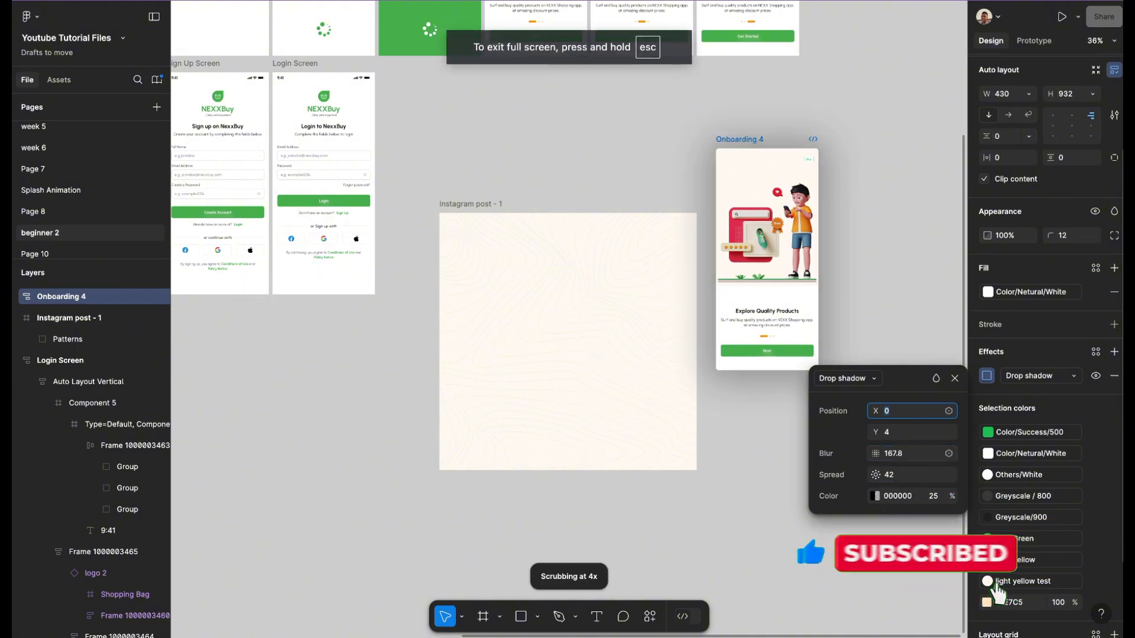
- Sample the Instagram post background as the drop shadow colour and darken it slightly to ECE6DD at 100% opacity
{"action": "left_click", "coordinate": [874, 496]}
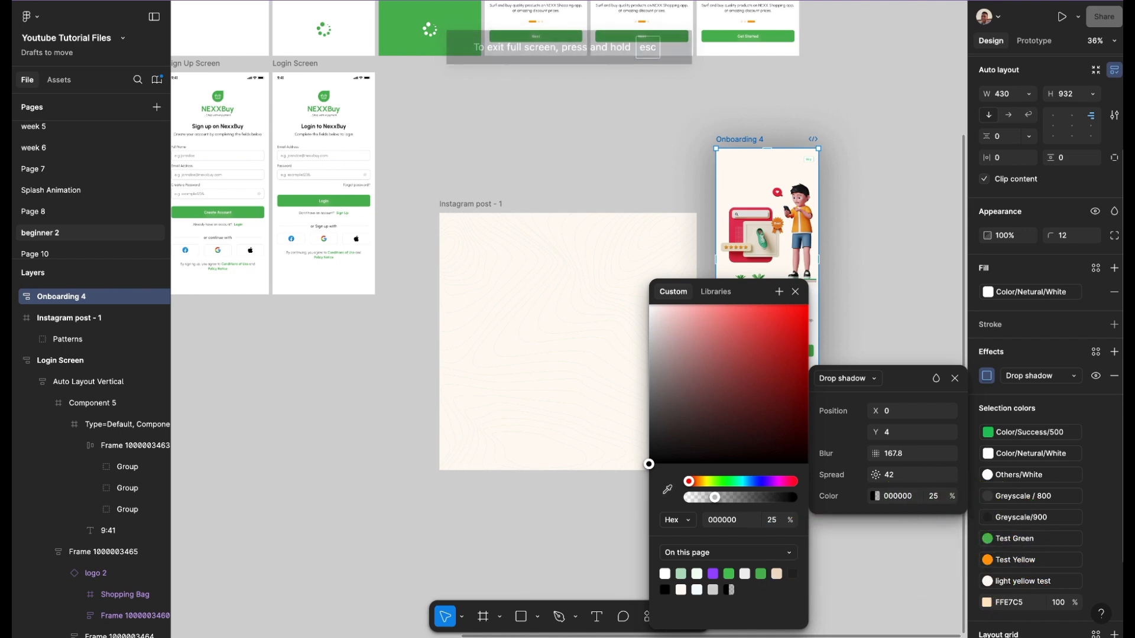
{"action": "key", "text": "i"}
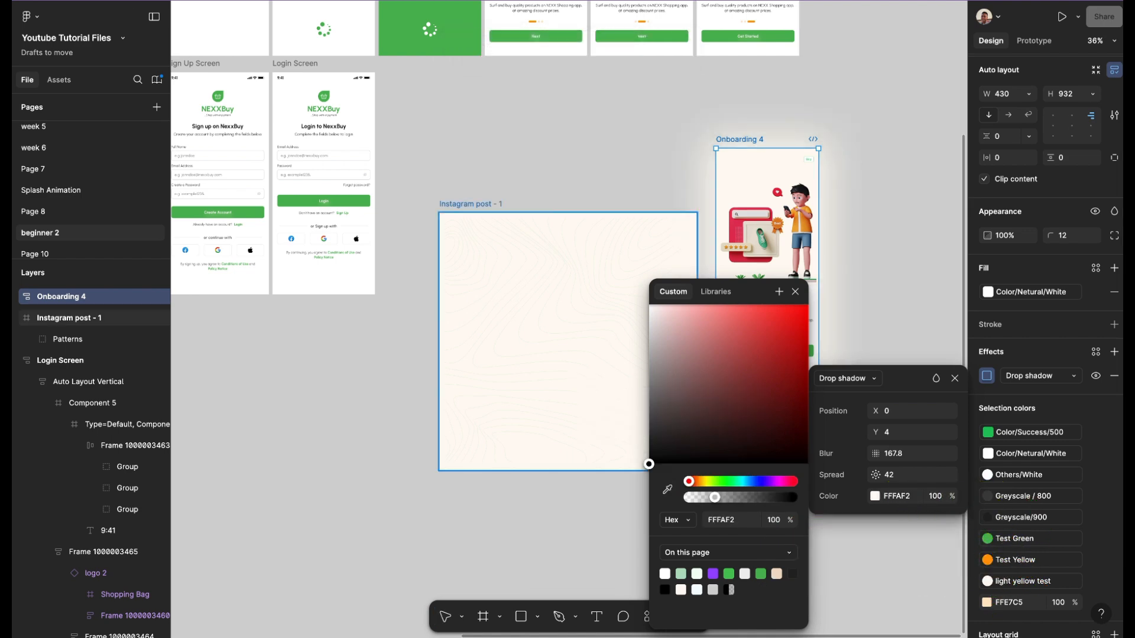
{"action": "left_click", "coordinate": [580, 375]}
{"action": "left_click_drag", "start_coordinate": [657, 305], "coordinate": [659, 316]}
{"action": "left_click", "coordinate": [873, 220]}
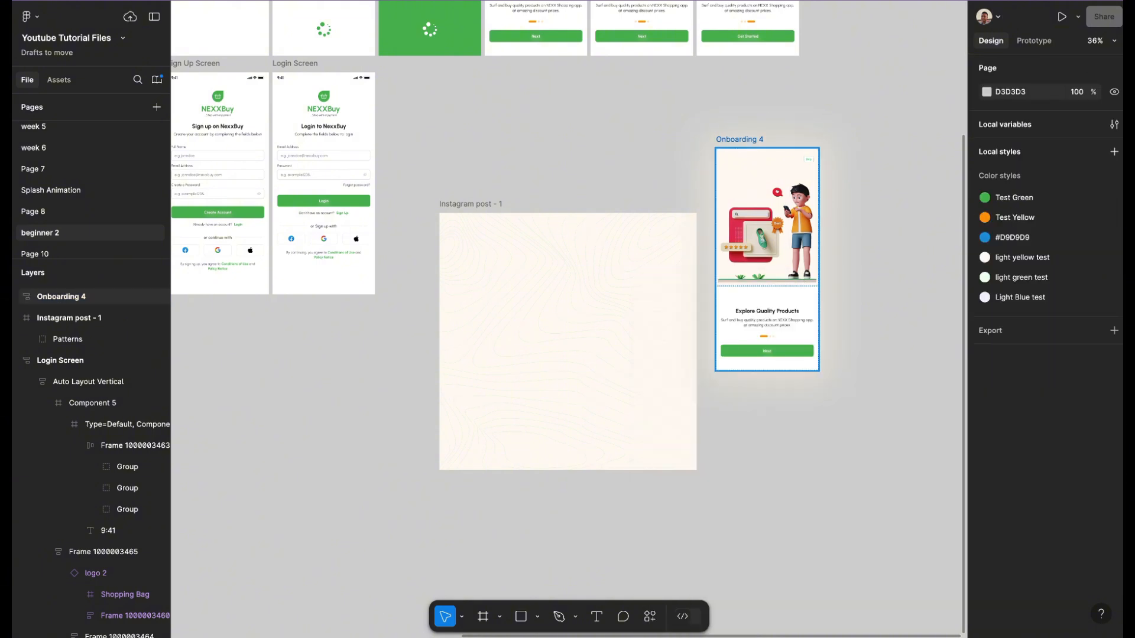
- Move the shadowed onboarding copy into the Instagram post frame at X 170, Y 191
{"action": "left_click_drag", "start_coordinate": [740, 140], "coordinate": [504, 250]}
{"action": "scroll", "coordinate": [504, 249], "scroll_direction": "up", "scroll_amount": 3}
{"action": "scroll", "coordinate": [503, 250], "scroll_direction": "down", "scroll_amount": 4}
{"action": "scroll", "coordinate": [567, 296], "scroll_direction": "down", "scroll_amount": 1}
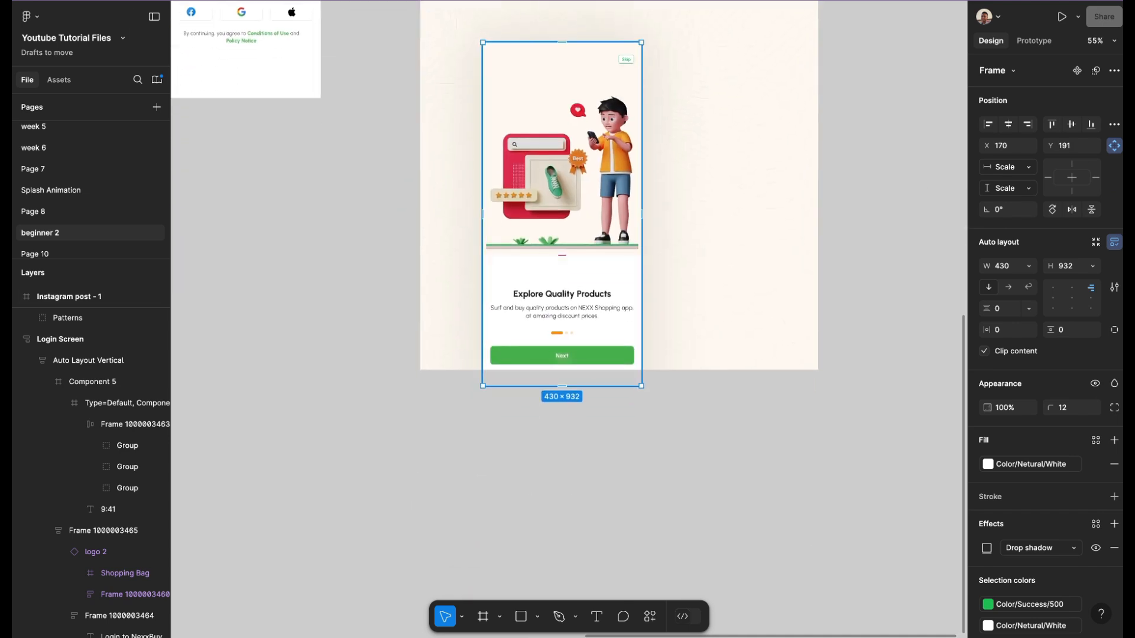
- Scale the onboarding screen in the Instagram post proportionally down to 365.87 × 793
{"action": "key", "text": "k"}
{"action": "scroll", "coordinate": [567, 236], "scroll_direction": "down", "scroll_amount": 2}
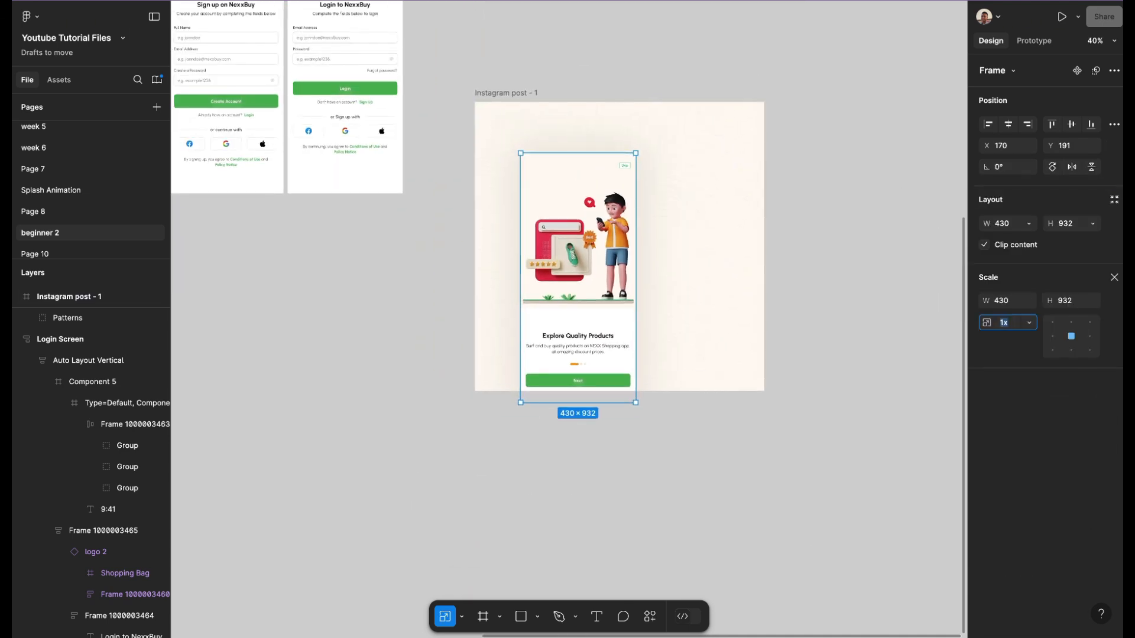
{"action": "left_click_drag", "start_coordinate": [635, 402], "coordinate": [619, 366]}
{"action": "scroll", "coordinate": [582, 290], "scroll_direction": "up", "scroll_amount": 5}
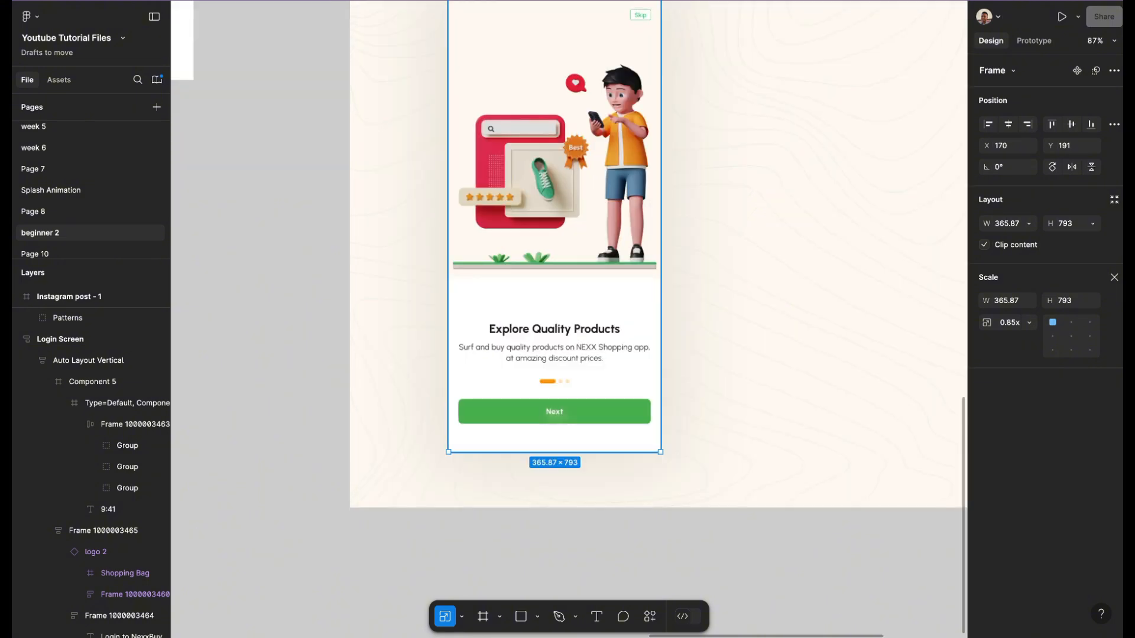
- Reposition the scaled onboarding screen within the Instagram post to X 205, Y 217
{"action": "key", "text": "shift+Down"}
{"action": "key", "text": "shift+Down"}
{"action": "key", "text": "shift+Down"}
{"action": "scroll", "coordinate": [583, 246], "scroll_direction": "down", "scroll_amount": 5}
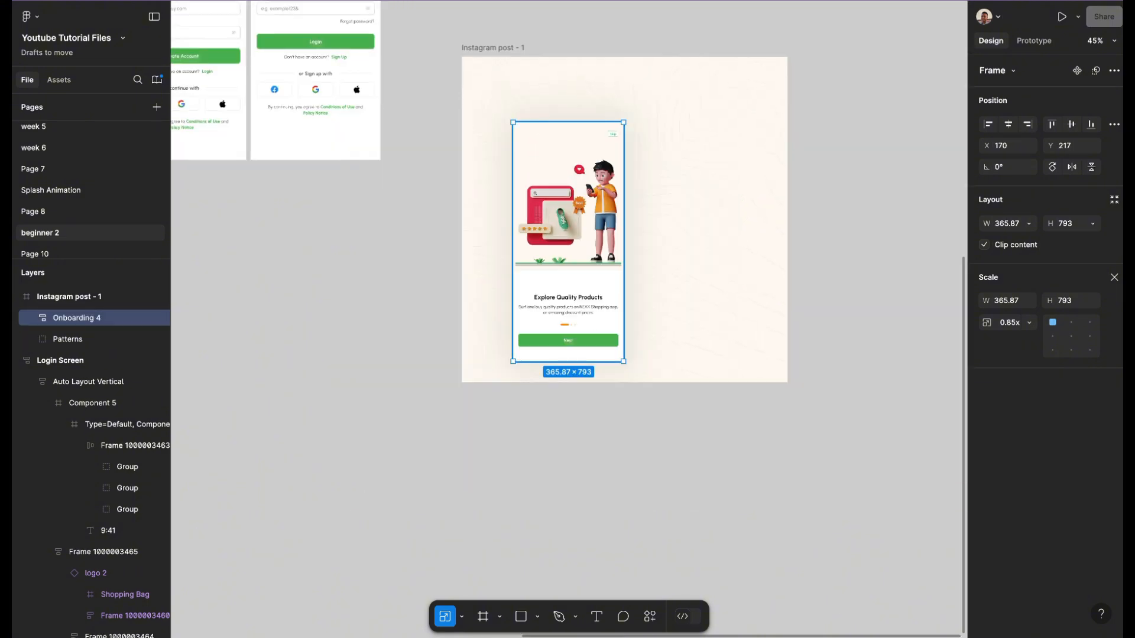
{"action": "left_click_drag", "start_coordinate": [568, 242], "coordinate": [579, 242]}
{"action": "left_click", "coordinate": [697, 260]}
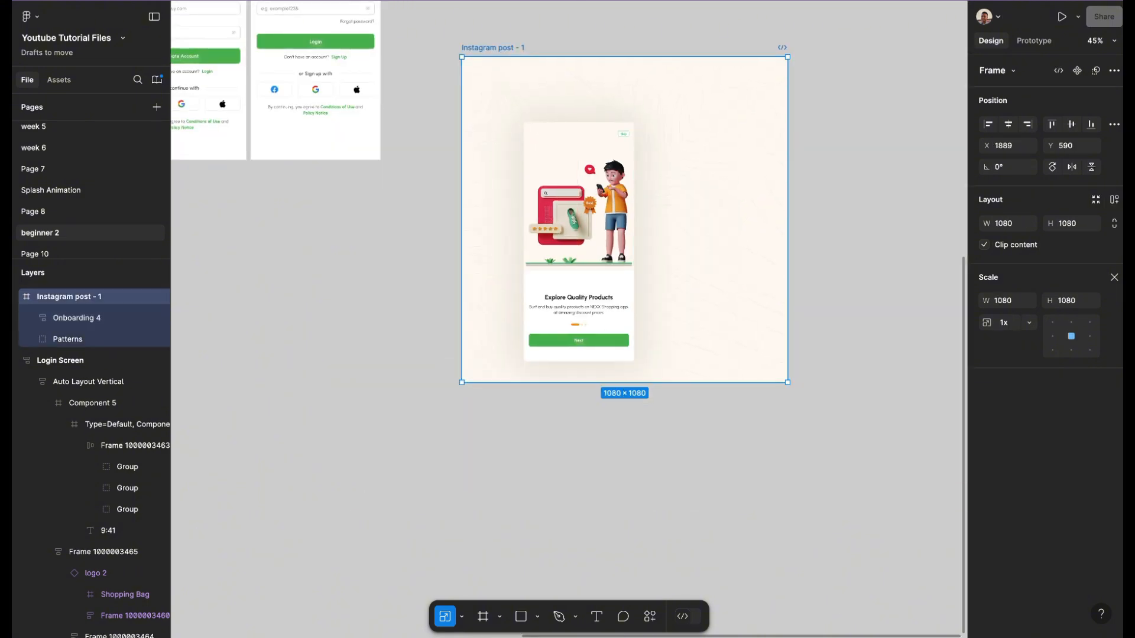
- Duplicate the Onboarding 3 screen and place the copy beside the Instagram post frame at X 3105, Y 758
{"action": "left_click", "coordinate": [591, 436]}
{"action": "scroll", "coordinate": [591, 436], "scroll_direction": "right", "scroll_amount": 1}
{"action": "scroll", "coordinate": [591, 436], "scroll_direction": "down", "scroll_amount": 1}
{"action": "scroll", "coordinate": [592, 436], "scroll_direction": "up", "scroll_amount": 2}
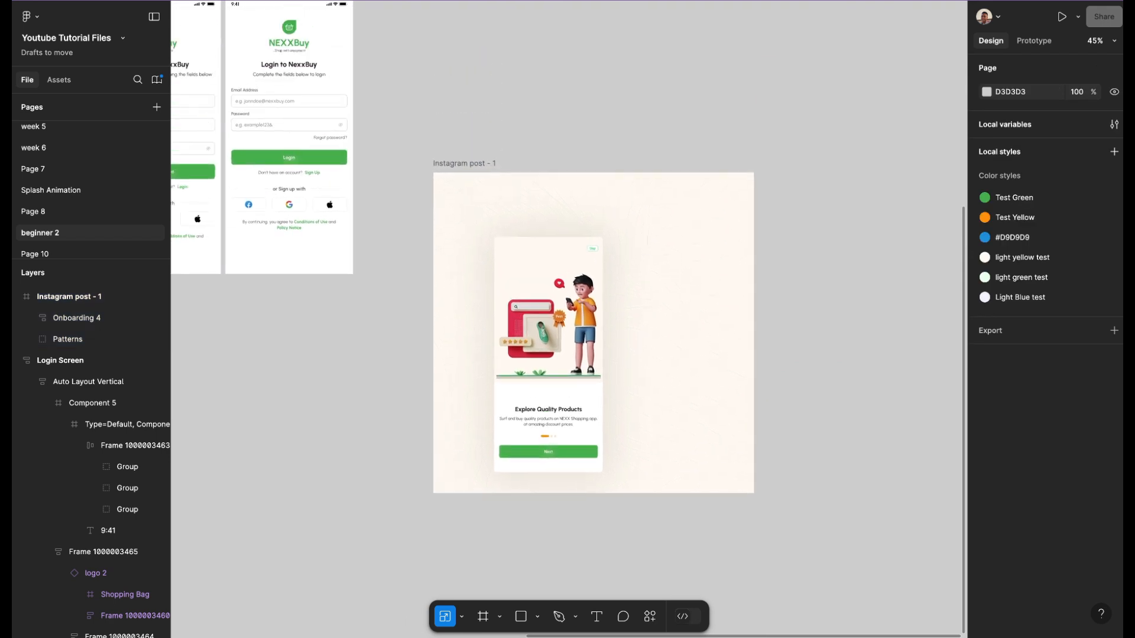
{"action": "scroll", "coordinate": [591, 436], "scroll_direction": "down", "scroll_amount": 1}
{"action": "scroll", "coordinate": [577, 425], "scroll_direction": "down", "scroll_amount": 3}
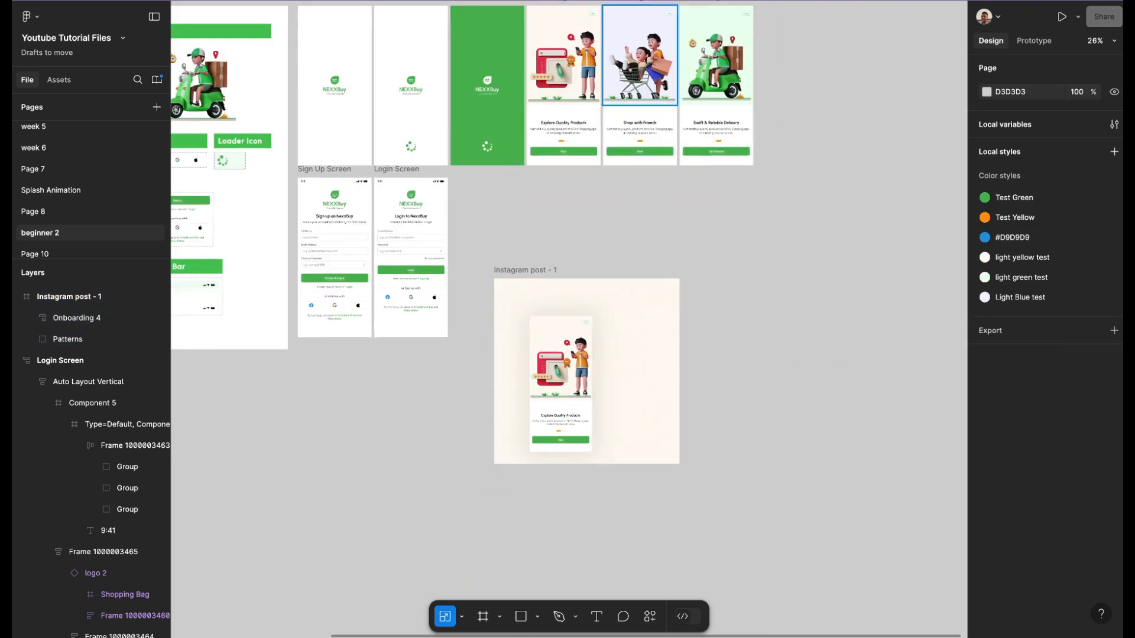
{"action": "scroll", "coordinate": [641, 82], "scroll_direction": "up", "scroll_amount": 2}
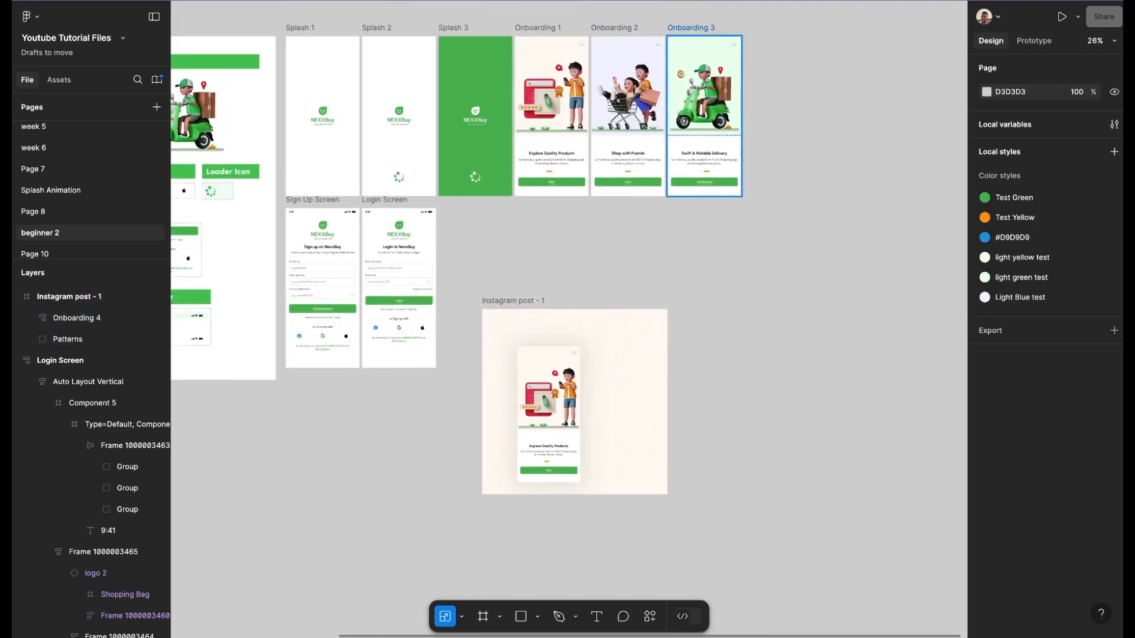
{"action": "left_click", "coordinate": [691, 28]}
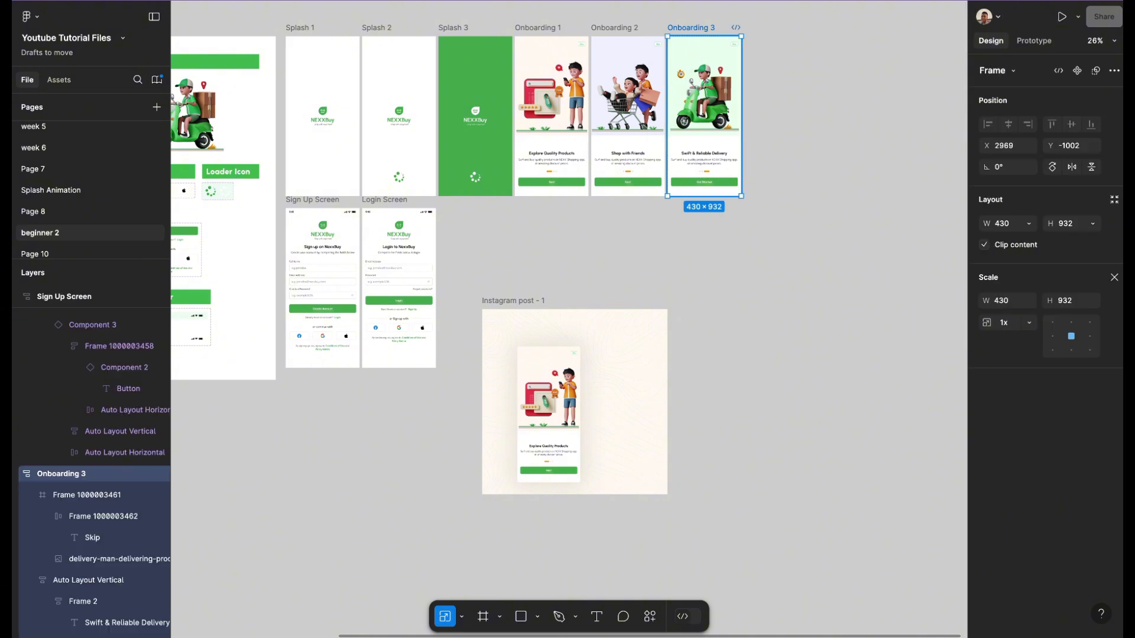
{"action": "left_click_drag", "start_coordinate": [691, 28], "coordinate": [715, 330]}
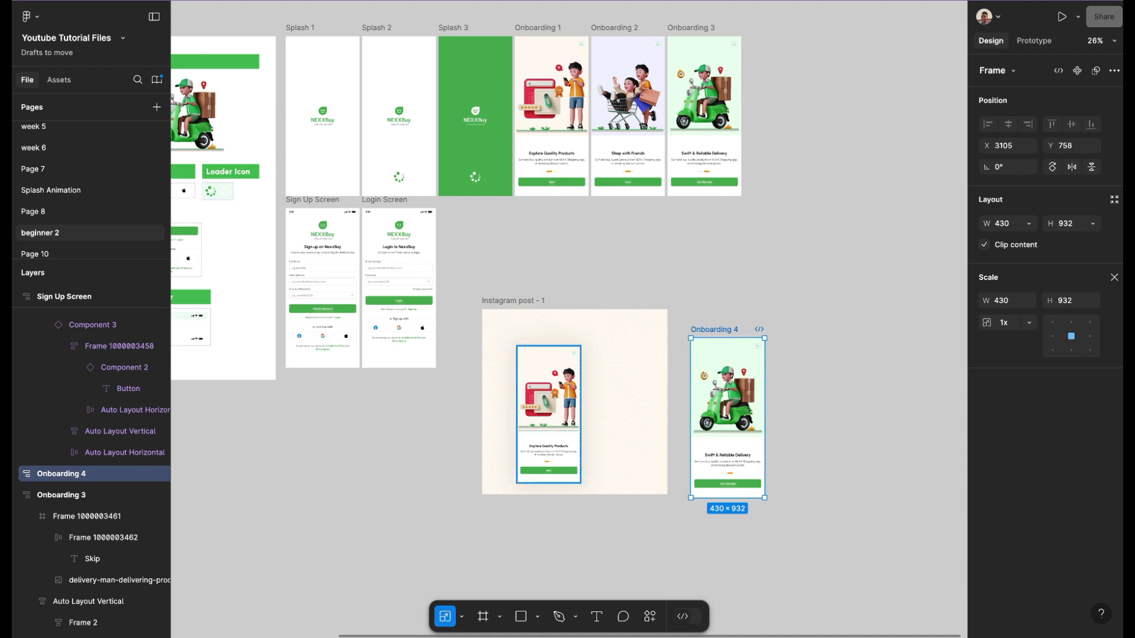
- Copy the drop shadow effect from the Explore Quality Products screen in the post onto the Swift & Reliable Delivery copy
{"action": "left_click", "coordinate": [549, 415]}
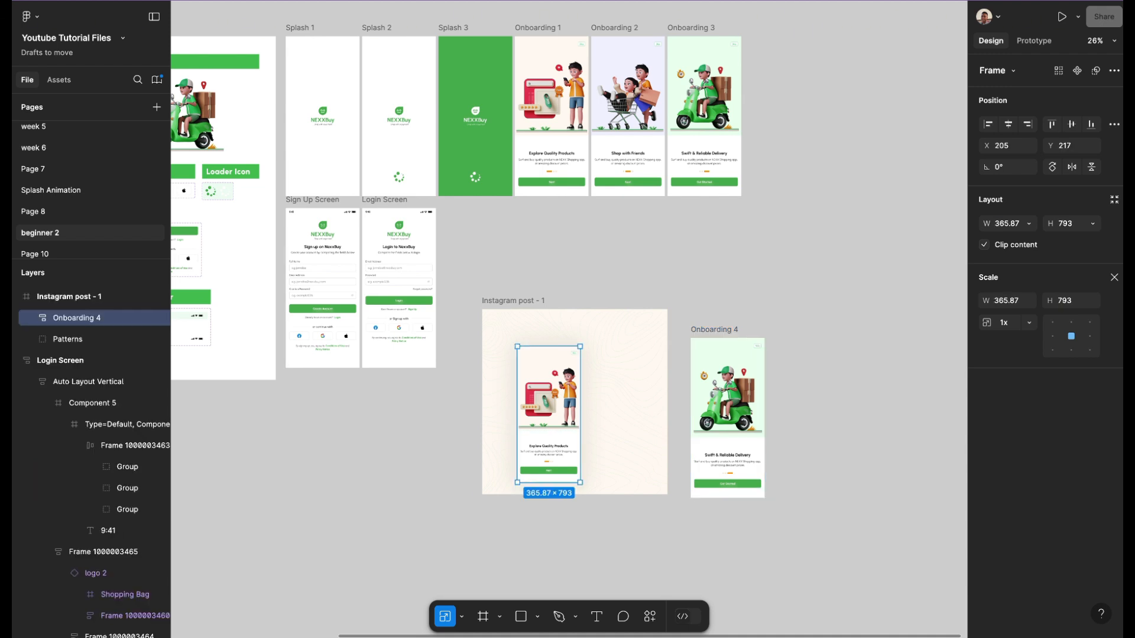
{"action": "left_click", "coordinate": [1115, 277]}
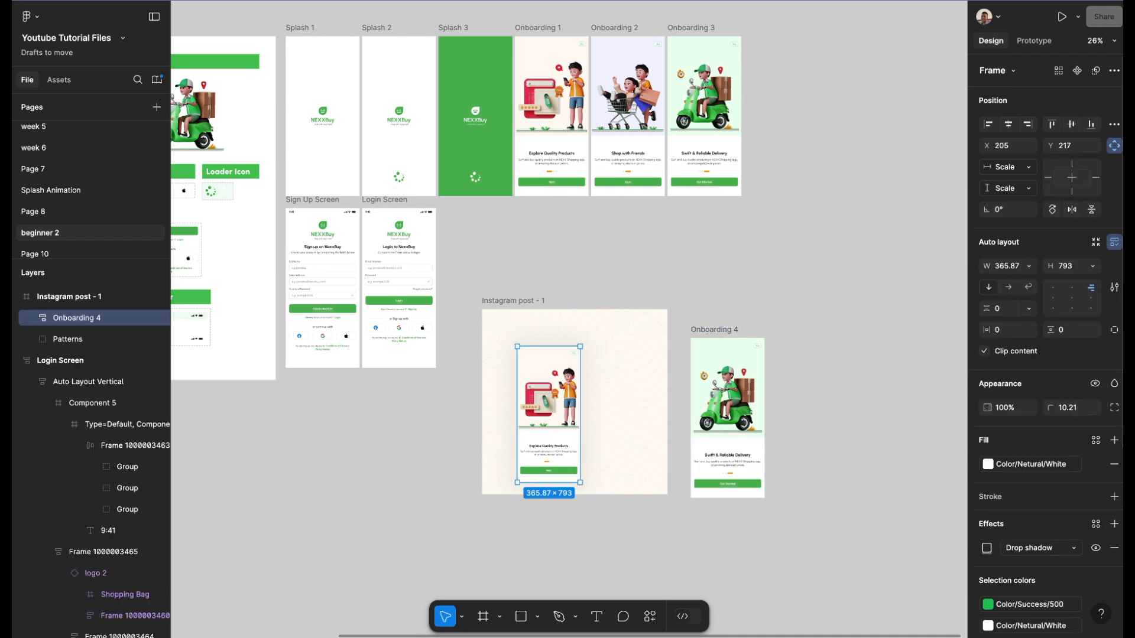
{"action": "scroll", "coordinate": [1032, 407], "scroll_direction": "down", "scroll_amount": 5}
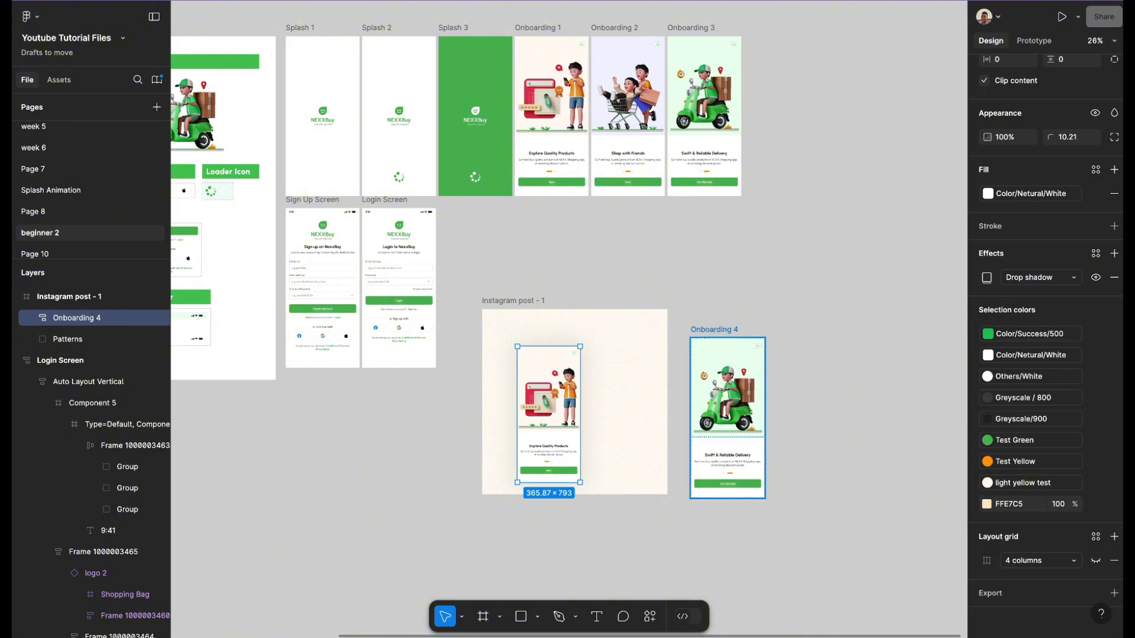
{"action": "left_click", "coordinate": [987, 278]}
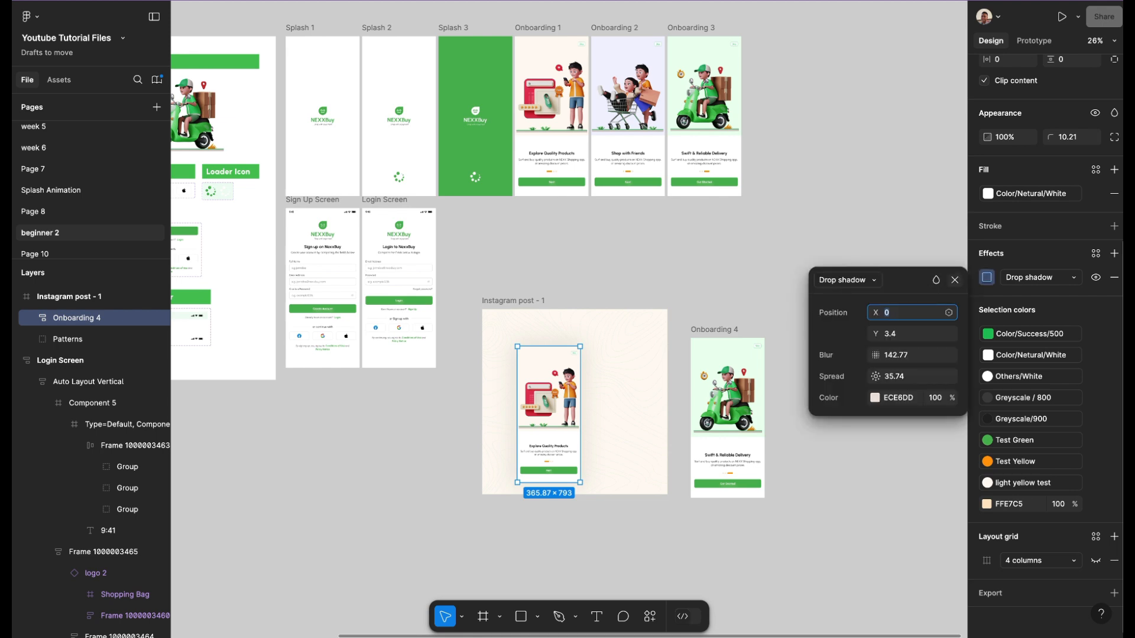
{"action": "left_click", "coordinate": [955, 281]}
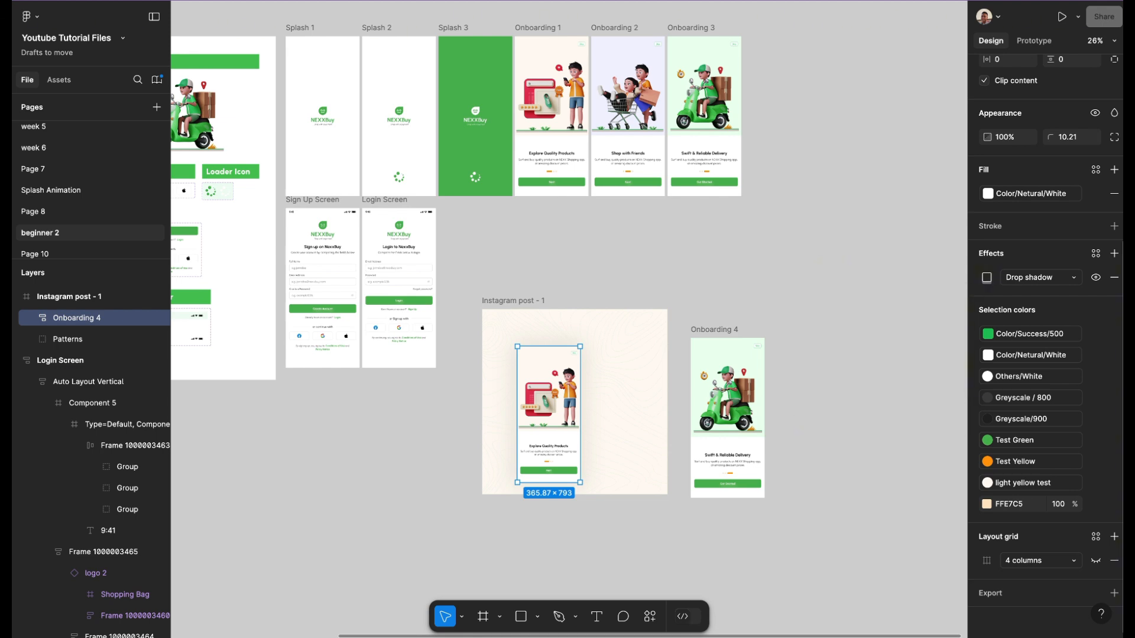
{"action": "left_click", "coordinate": [1041, 277]}
{"action": "left_click", "coordinate": [1038, 236]}
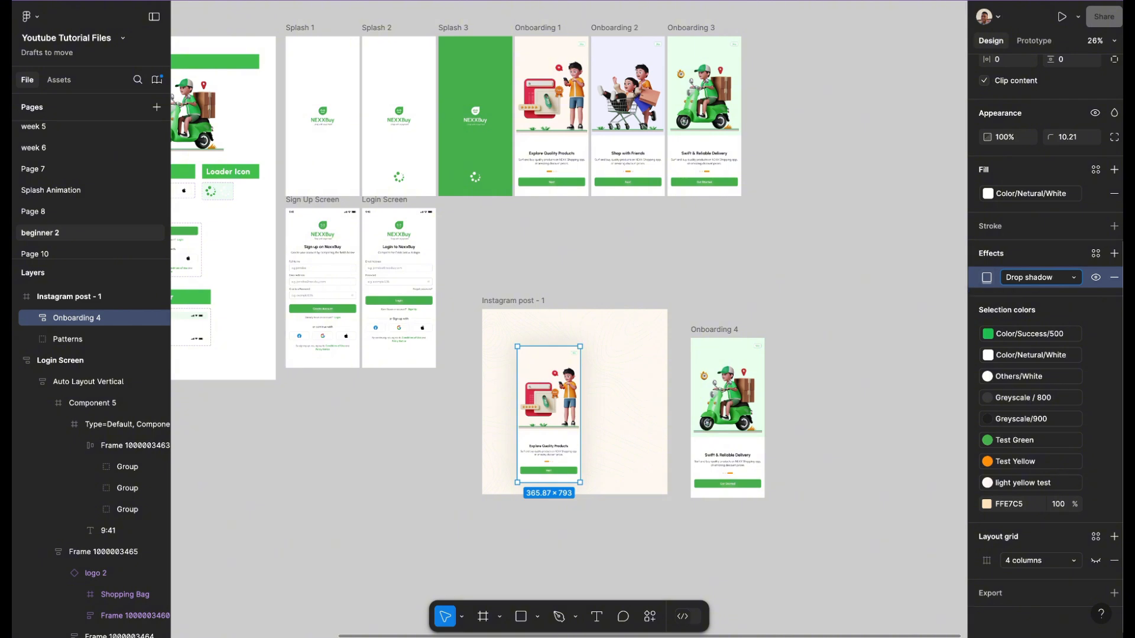
{"action": "left_click", "coordinate": [715, 330]}
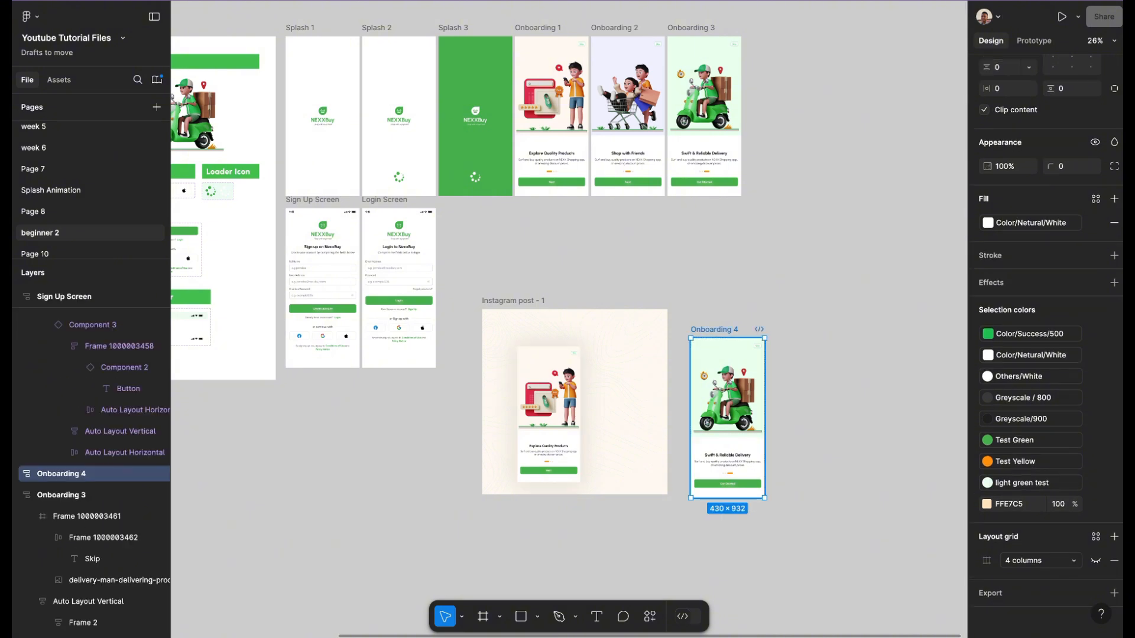
{"action": "key", "text": "ctrl+v"}
{"action": "key", "text": "Escape"}
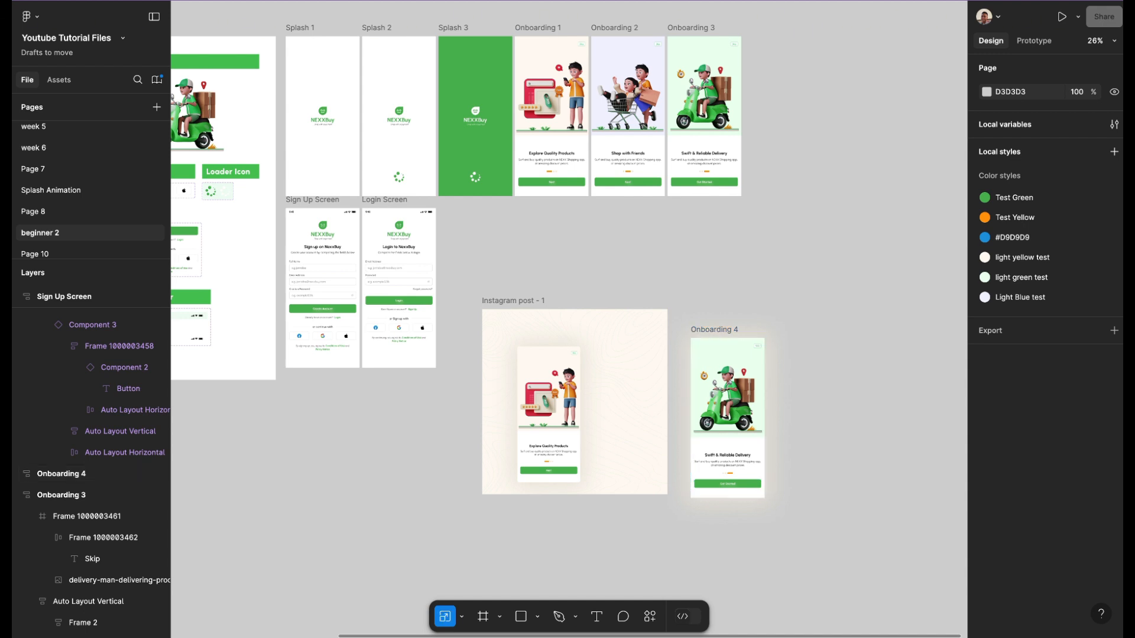
- Scale the Swift & Reliable Delivery copy to 383.86 × 832 and place it in the Instagram post at X 613, Y 118
{"action": "left_click", "coordinate": [715, 330]}
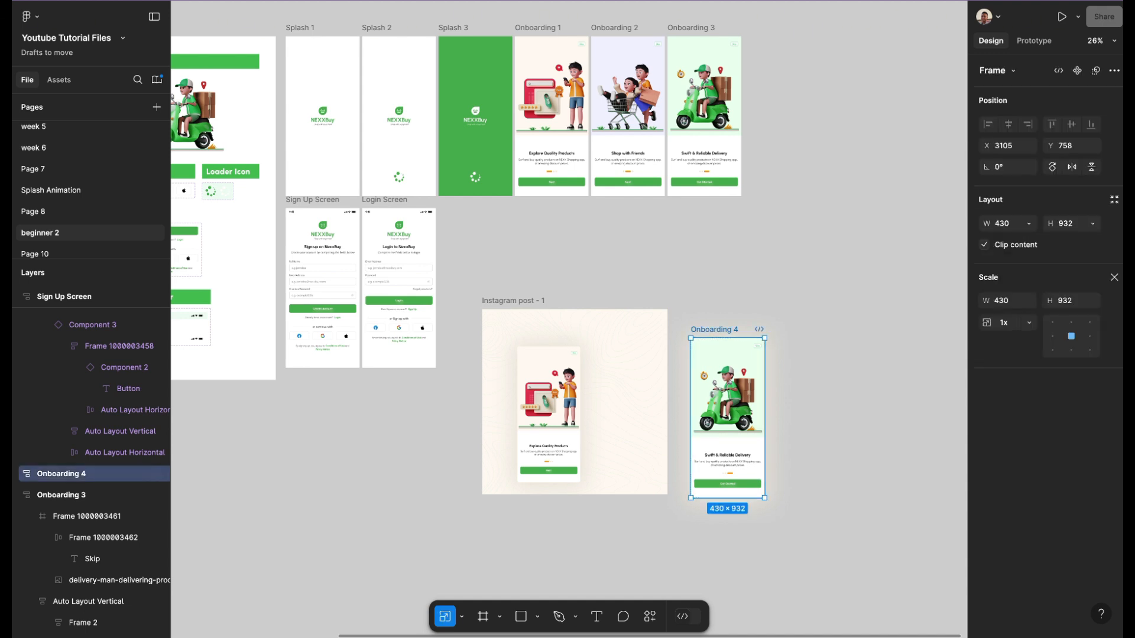
{"action": "left_click_drag", "start_coordinate": [764, 498], "coordinate": [757, 481]}
{"action": "left_click_drag", "start_coordinate": [723, 408], "coordinate": [620, 399]}
{"action": "scroll", "coordinate": [636, 396], "scroll_direction": "up", "scroll_amount": 5}
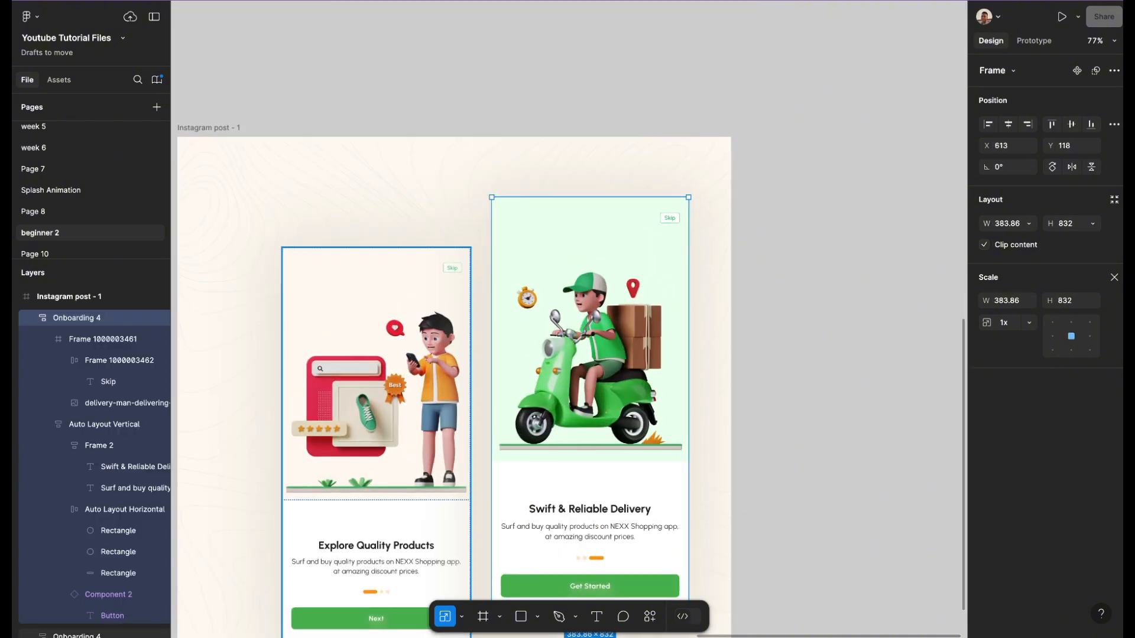
- Copy the 10.21 corner radius from the Explore Quality Products screen to the Swift & Reliable Delivery screen in the post
{"action": "left_click", "coordinate": [423, 396]}
{"action": "key", "text": "v"}
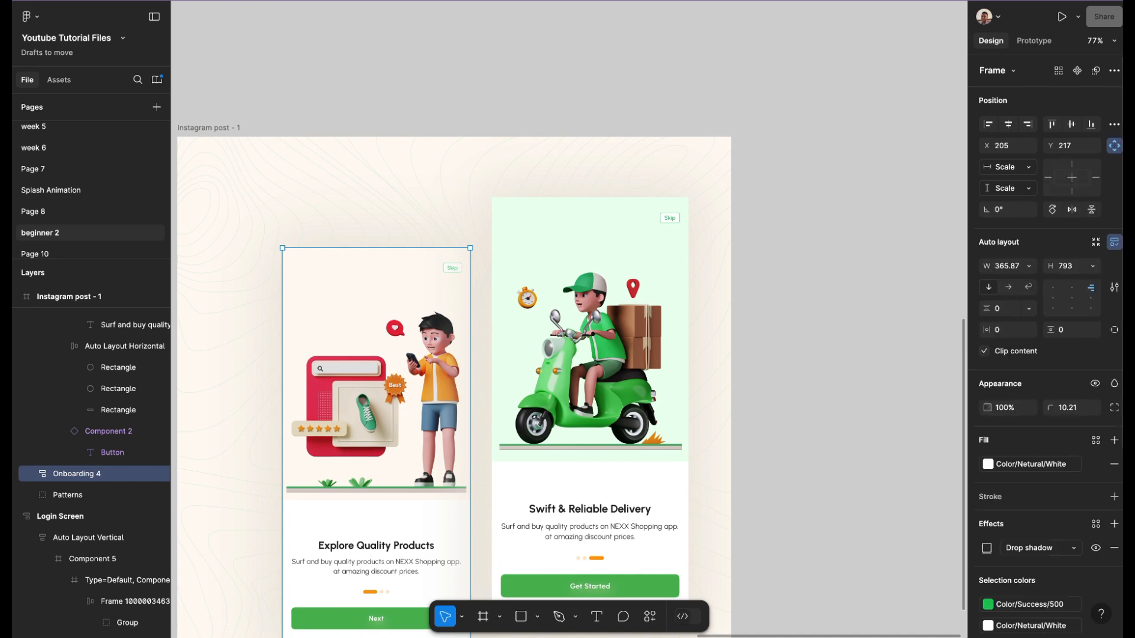
{"action": "left_click", "coordinate": [1067, 408]}
{"action": "key", "text": "super+c"}
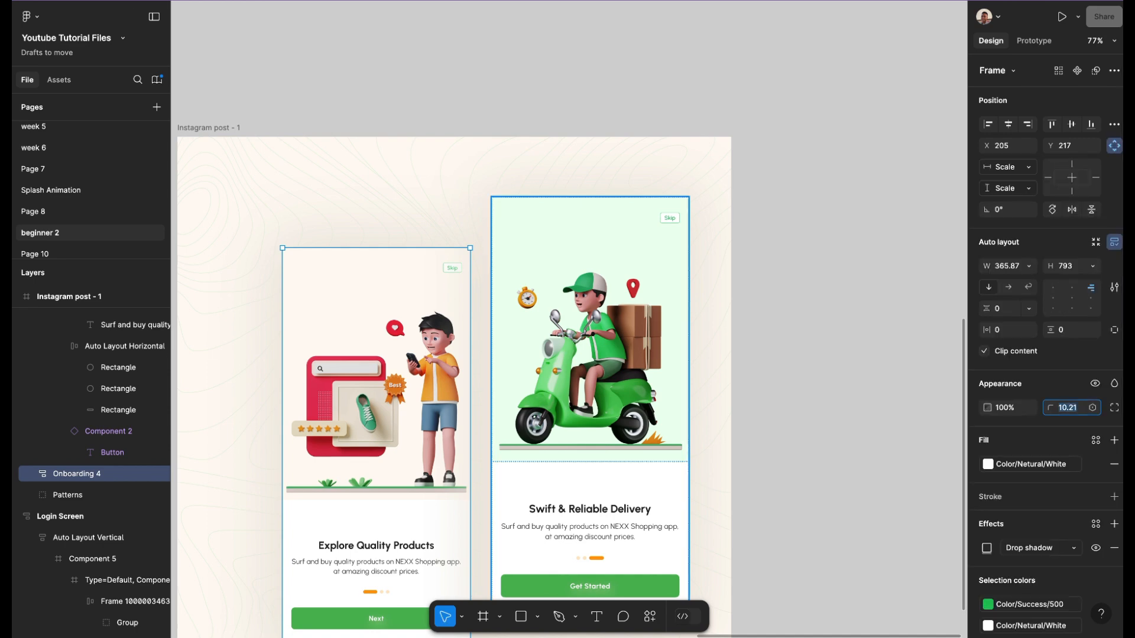
{"action": "left_click", "coordinate": [591, 379]}
{"action": "left_click", "coordinate": [1068, 408]}
{"action": "key", "text": "super+v"}
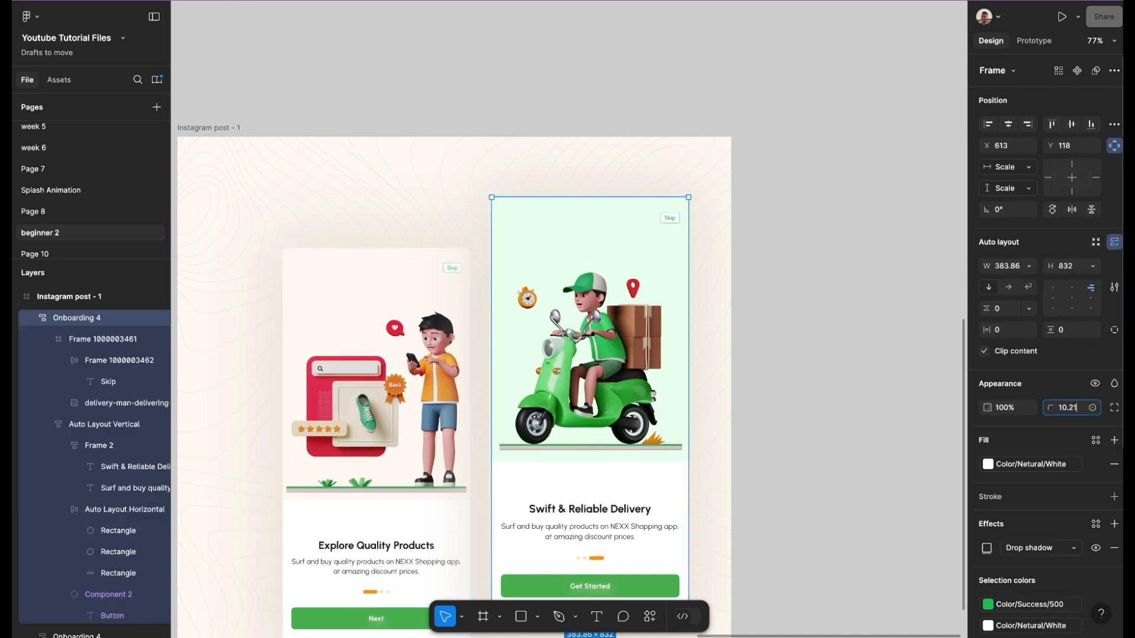
{"action": "key", "text": "Return"}
{"action": "scroll", "coordinate": [827, 331], "scroll_direction": "down", "scroll_amount": 2}
{"action": "left_click", "coordinate": [827, 331]}
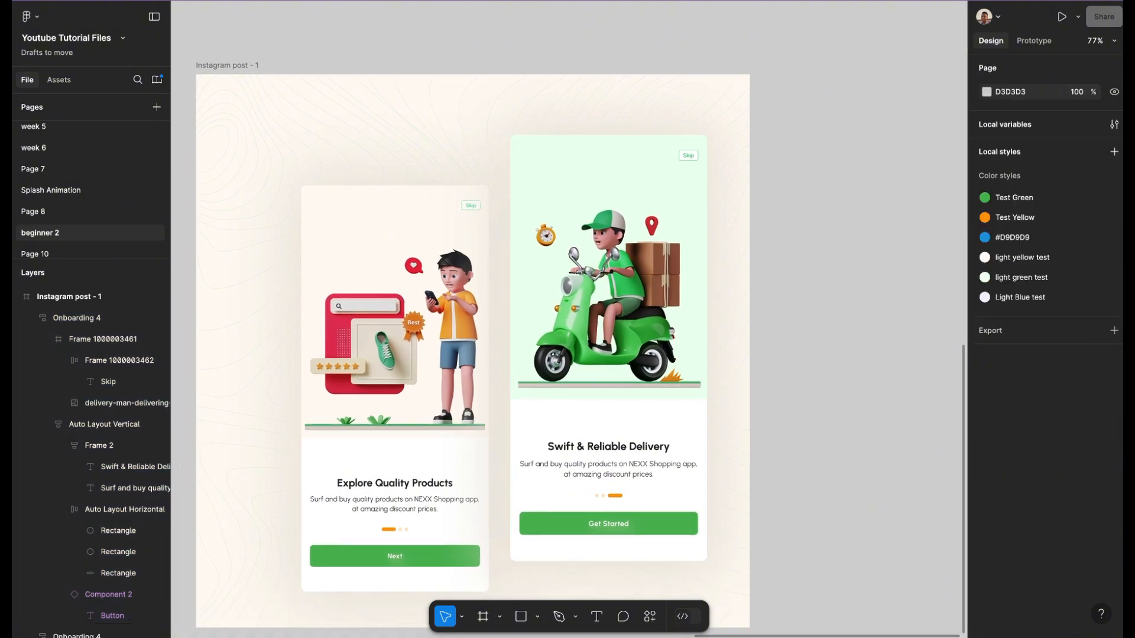
- Move both onboarding screens together slightly to the left within the Instagram post frame
{"action": "scroll", "coordinate": [828, 331], "scroll_direction": "down", "scroll_amount": 1}
{"action": "scroll", "coordinate": [810, 281], "scroll_direction": "down", "scroll_amount": 2}
{"action": "scroll", "coordinate": [810, 281], "scroll_direction": "down", "scroll_amount": 1}
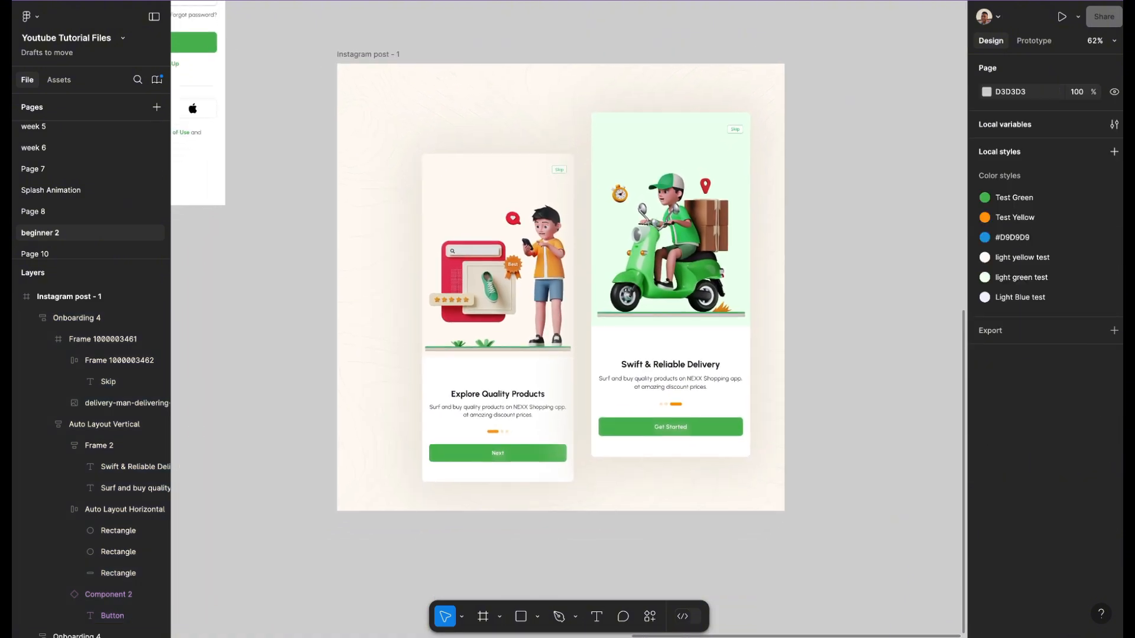
{"action": "left_click", "coordinate": [515, 372]}
{"action": "left_click", "coordinate": [656, 348], "text": "shift"}
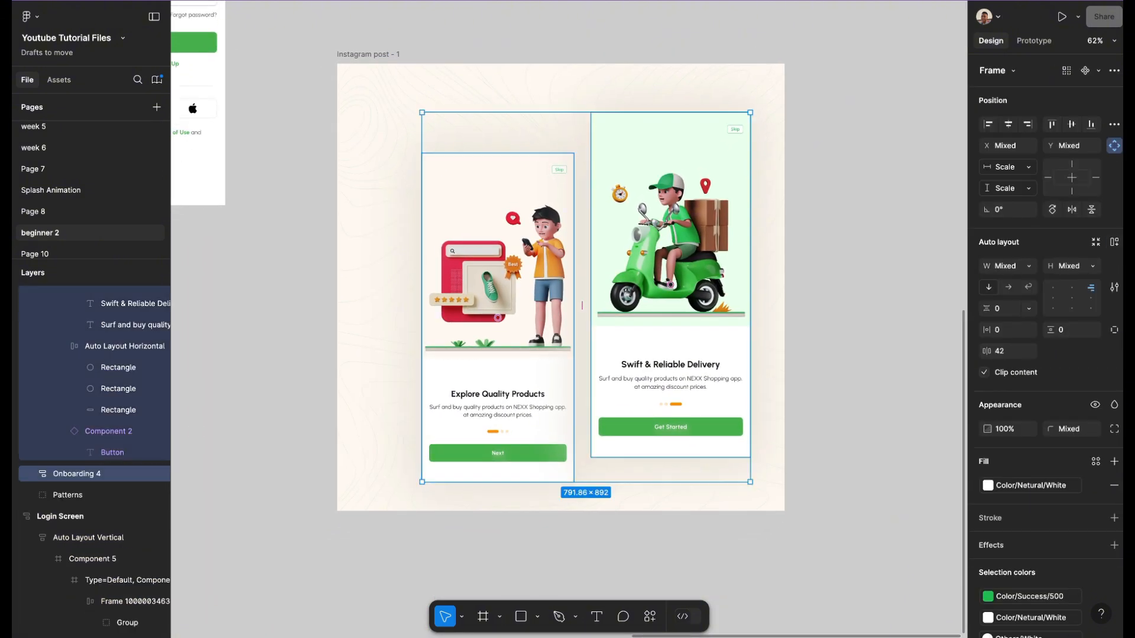
{"action": "left_click_drag", "start_coordinate": [582, 305], "coordinate": [567, 305]}
{"action": "left_click", "coordinate": [815, 284]}
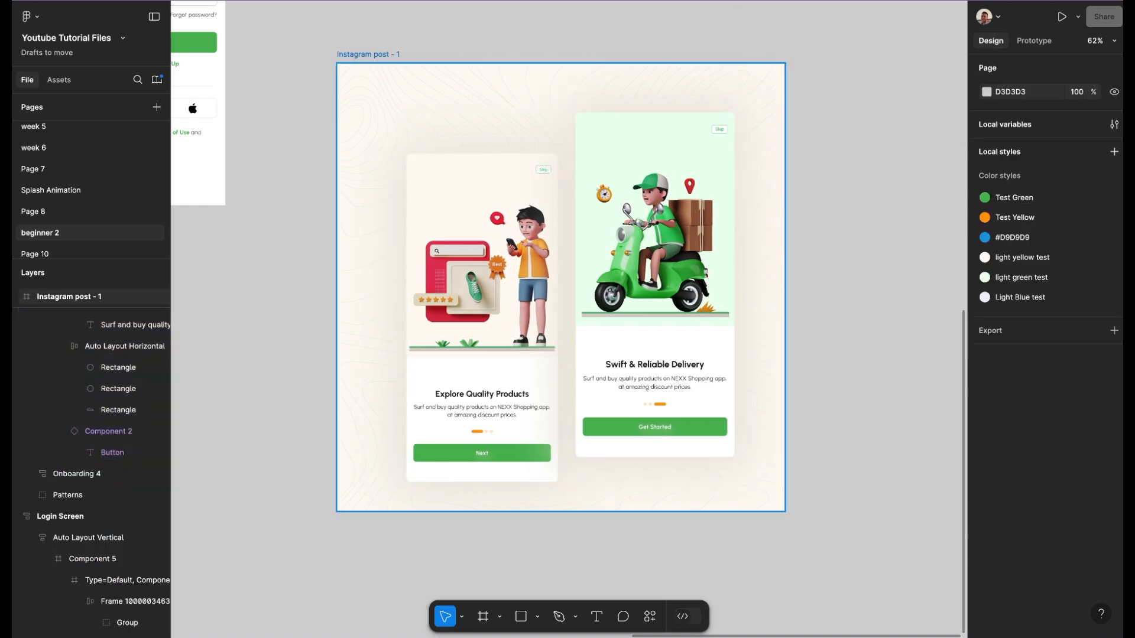
- Try a green 4BC658 fill as the Instagram post frame's background and undo the colour changes
{"action": "left_click", "coordinate": [367, 55]}
{"action": "left_click", "coordinate": [987, 357]}
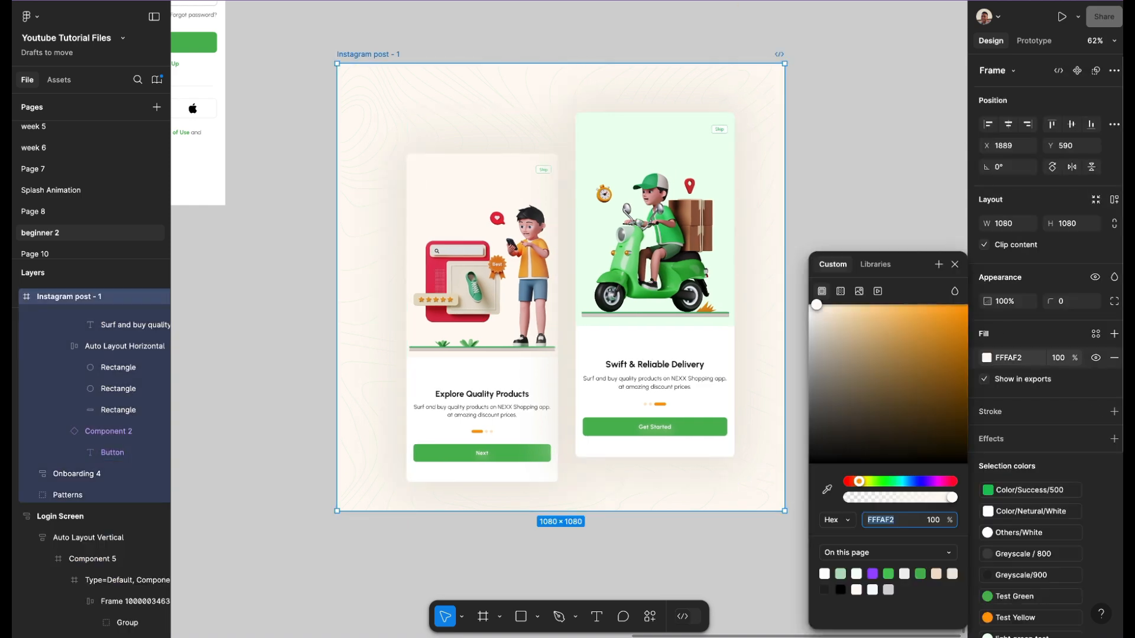
{"action": "left_click", "coordinate": [888, 574]}
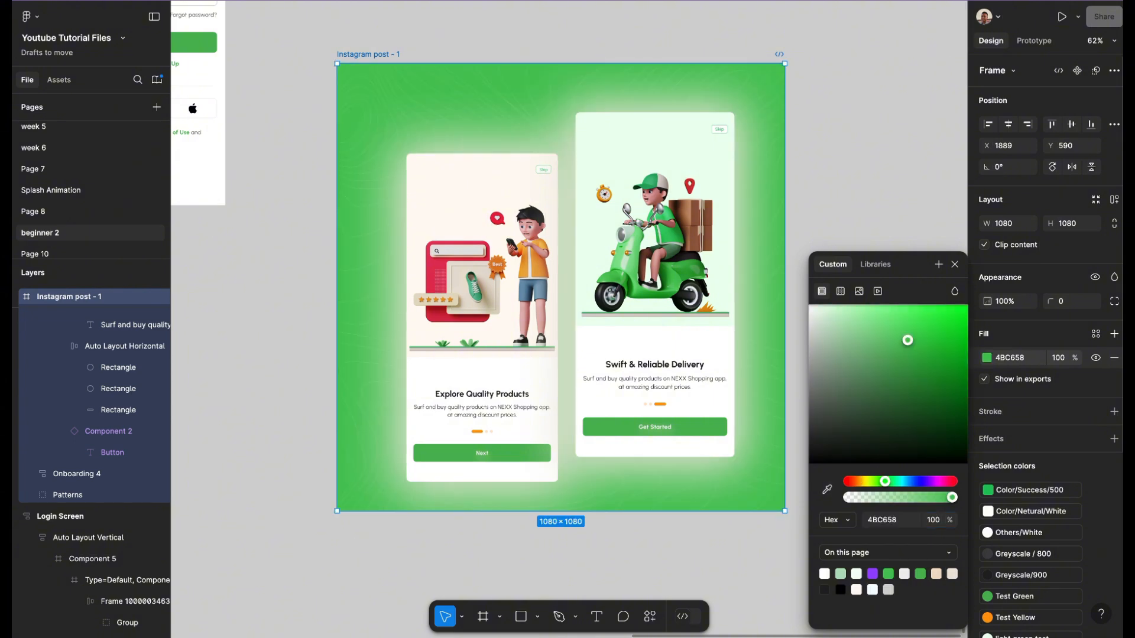
{"action": "left_click_drag", "start_coordinate": [908, 339], "coordinate": [817, 305]}
{"action": "key", "text": "ctrl+z"}
{"action": "key", "text": "ctrl+z"}
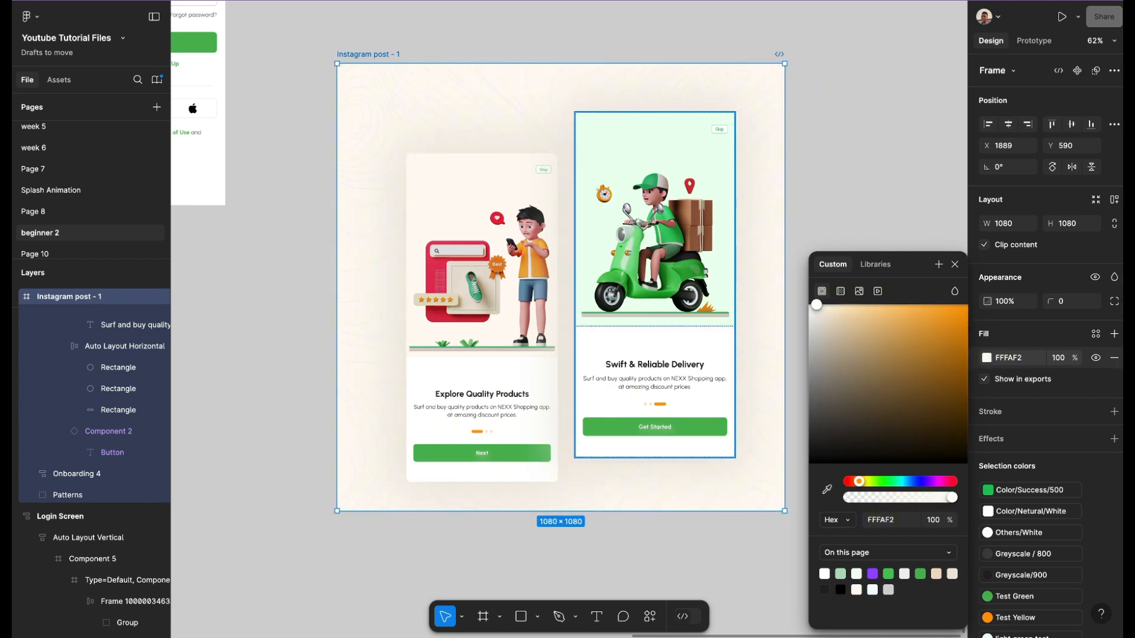
- Hide the drop shadow effect on both onboarding screens in the Instagram post frame
{"action": "left_click", "coordinate": [567, 306]}
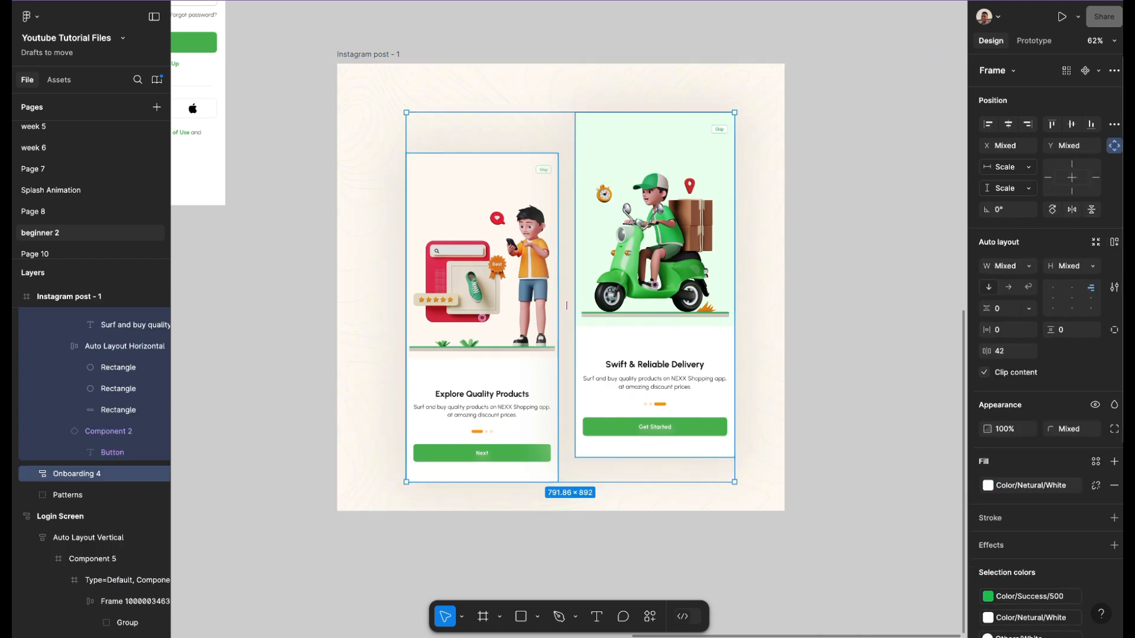
{"action": "scroll", "coordinate": [1046, 440], "scroll_direction": "down", "scroll_amount": 2}
{"action": "scroll", "coordinate": [1045, 441], "scroll_direction": "up", "scroll_amount": 1}
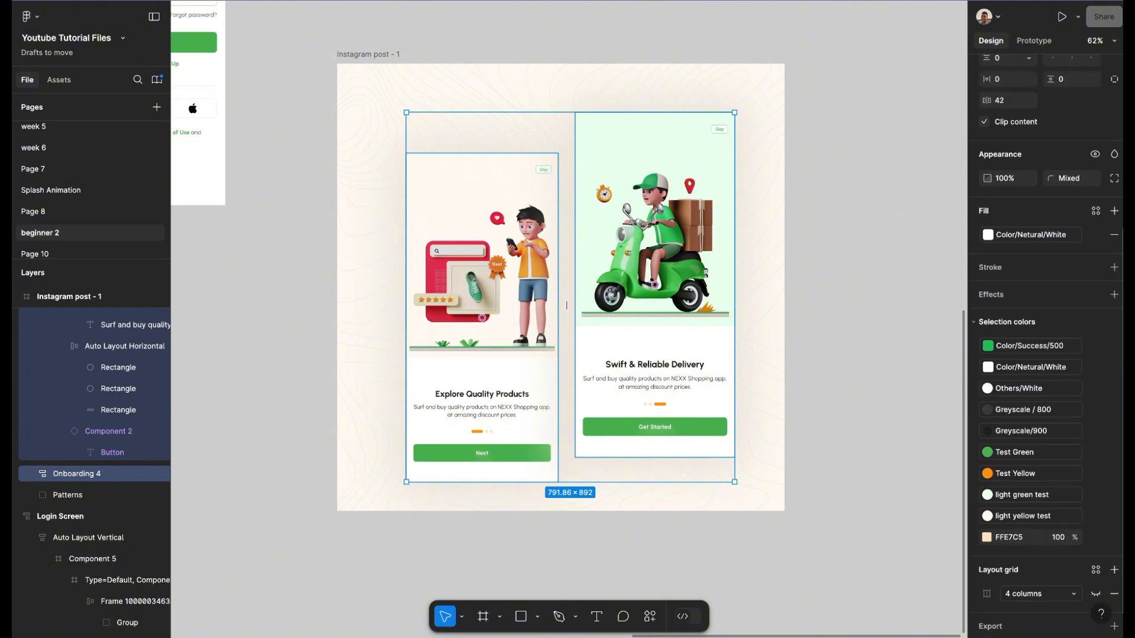
{"action": "left_click", "coordinate": [655, 285]}
{"action": "scroll", "coordinate": [1045, 438], "scroll_direction": "down", "scroll_amount": 1}
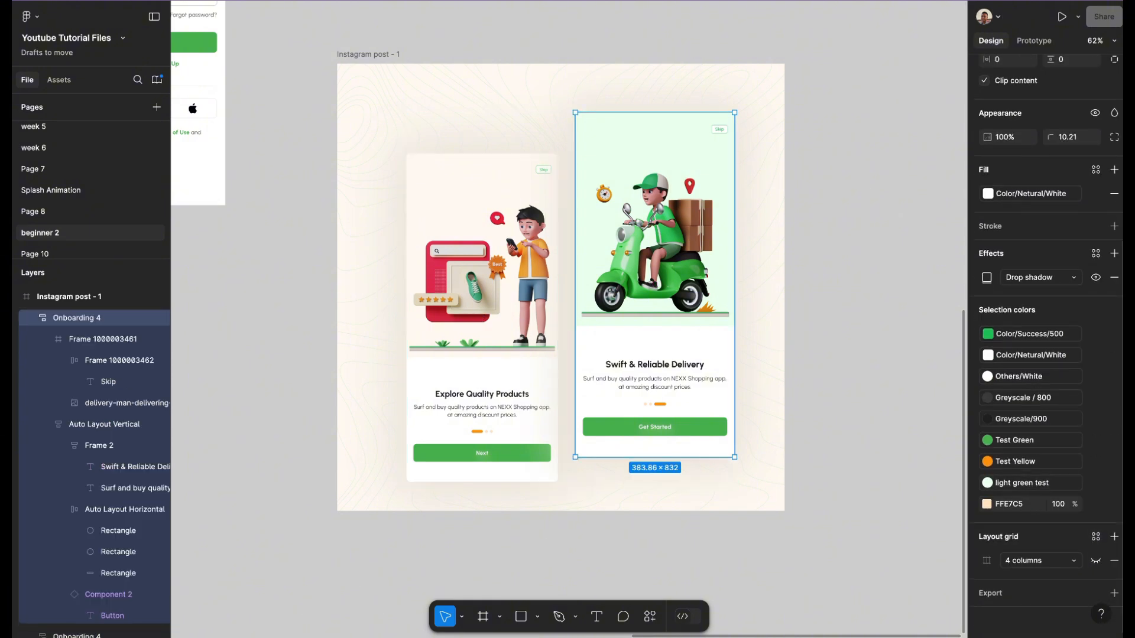
{"action": "left_click", "coordinate": [1096, 277]}
{"action": "left_click", "coordinate": [497, 313]}
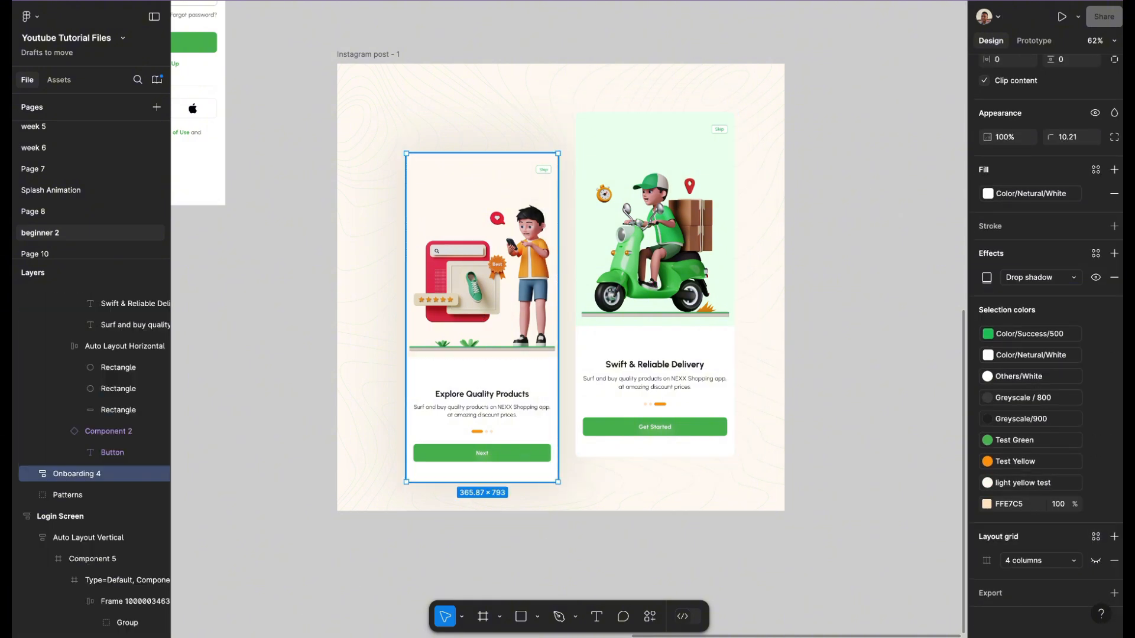
{"action": "left_click", "coordinate": [1096, 277]}
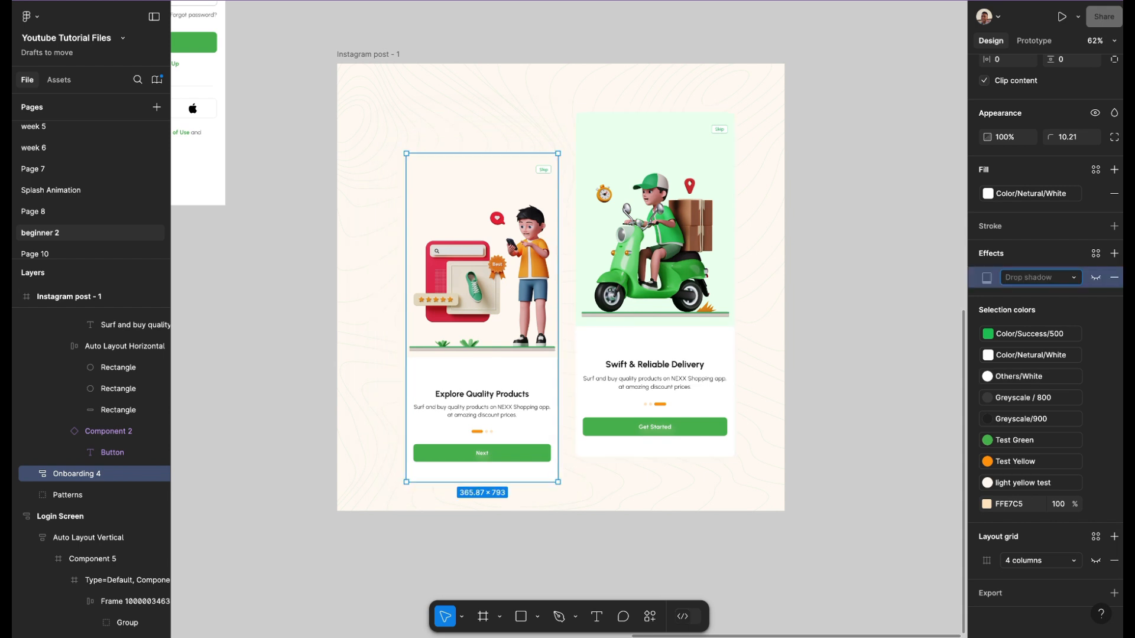
- Set the Instagram post frame's fill to the green page colour 4BC658
{"action": "left_click", "coordinate": [368, 54]}
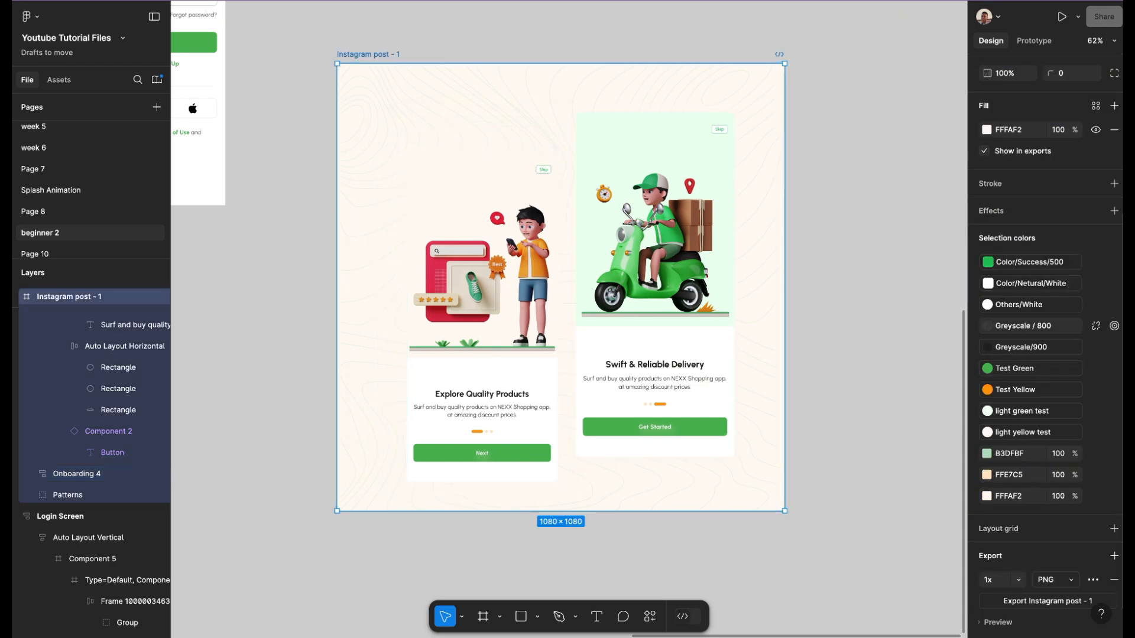
{"action": "scroll", "coordinate": [1033, 418], "scroll_direction": "down", "scroll_amount": 1}
{"action": "scroll", "coordinate": [1033, 418], "scroll_direction": "up", "scroll_amount": 5}
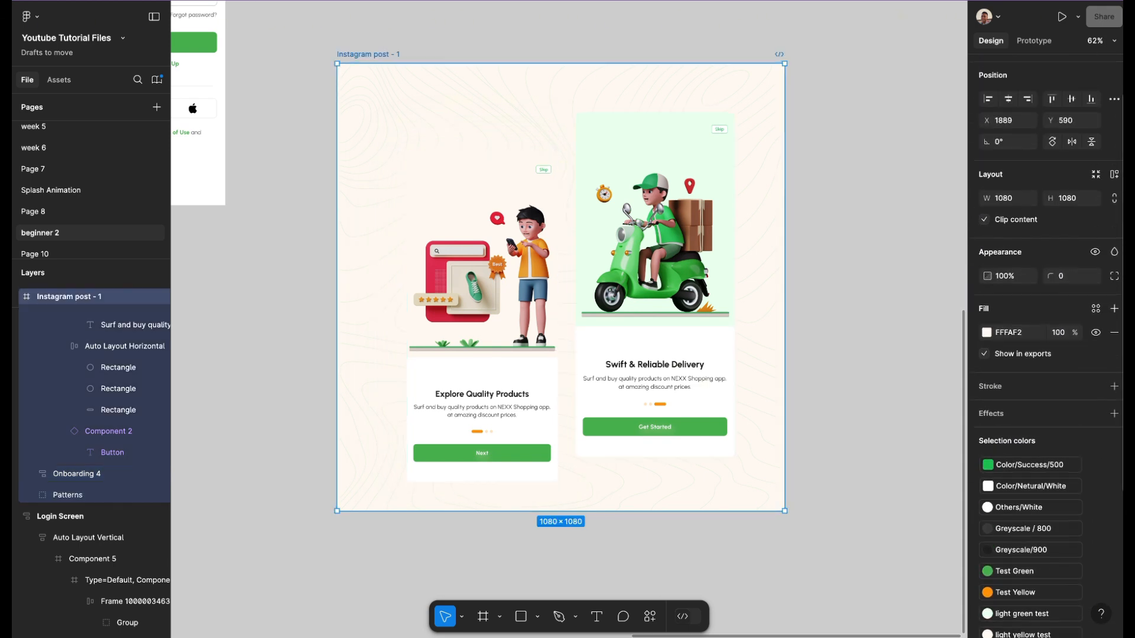
{"action": "left_click", "coordinate": [987, 357]}
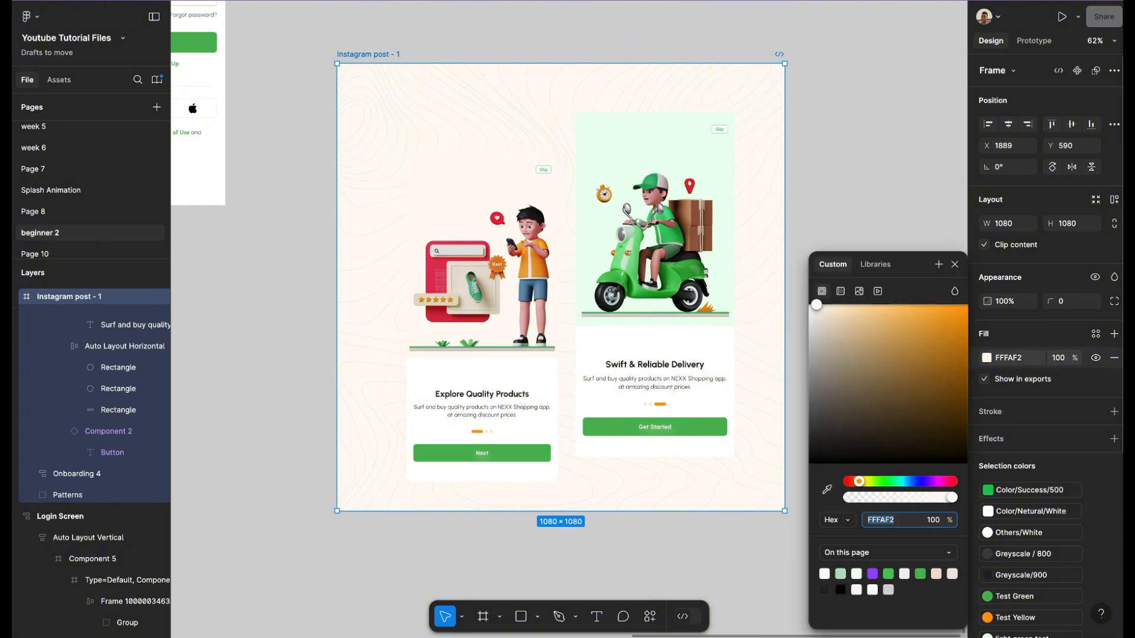
{"action": "left_click", "coordinate": [888, 574]}
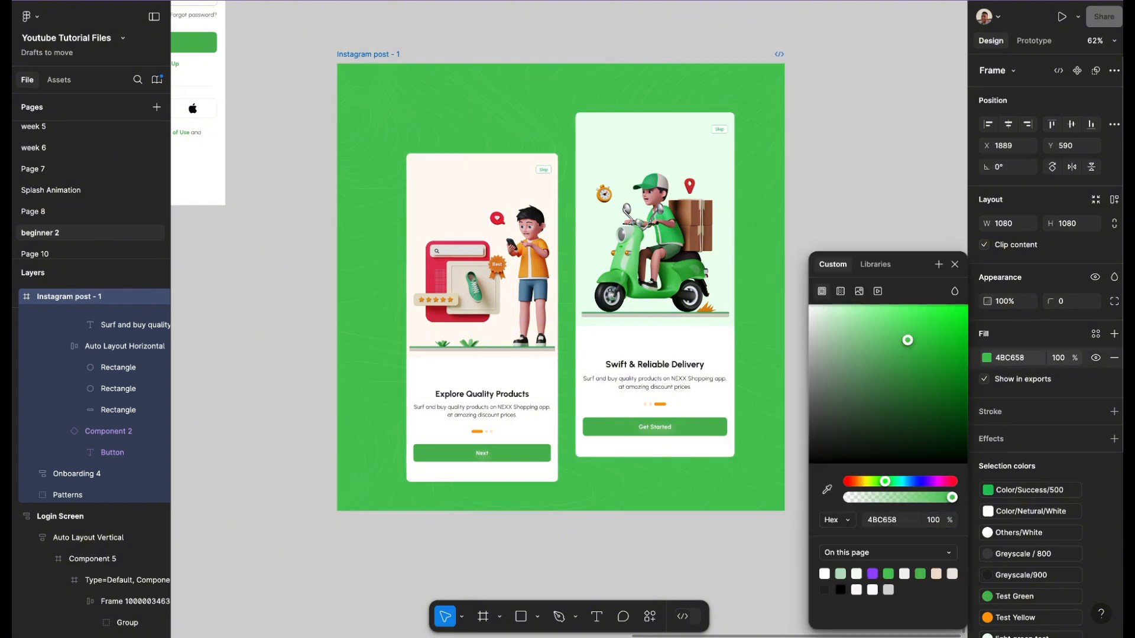
{"action": "scroll", "coordinate": [654, 285], "scroll_direction": "right", "scroll_amount": 2}
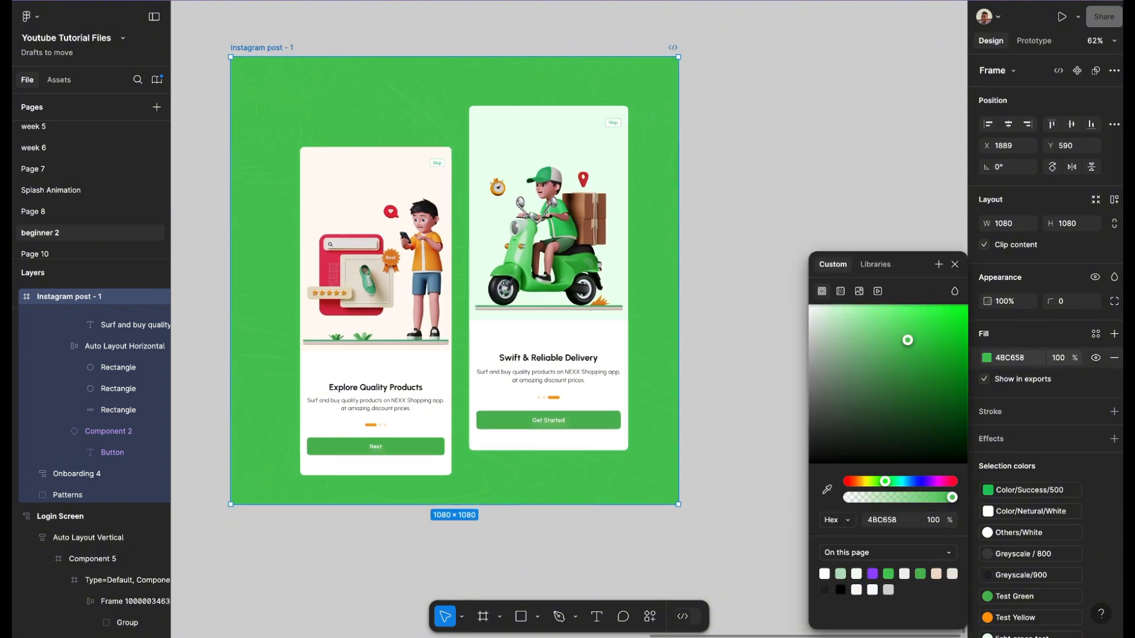
{"action": "left_click", "coordinate": [736, 306]}
{"action": "scroll", "coordinate": [736, 306], "scroll_direction": "down", "scroll_amount": 3}
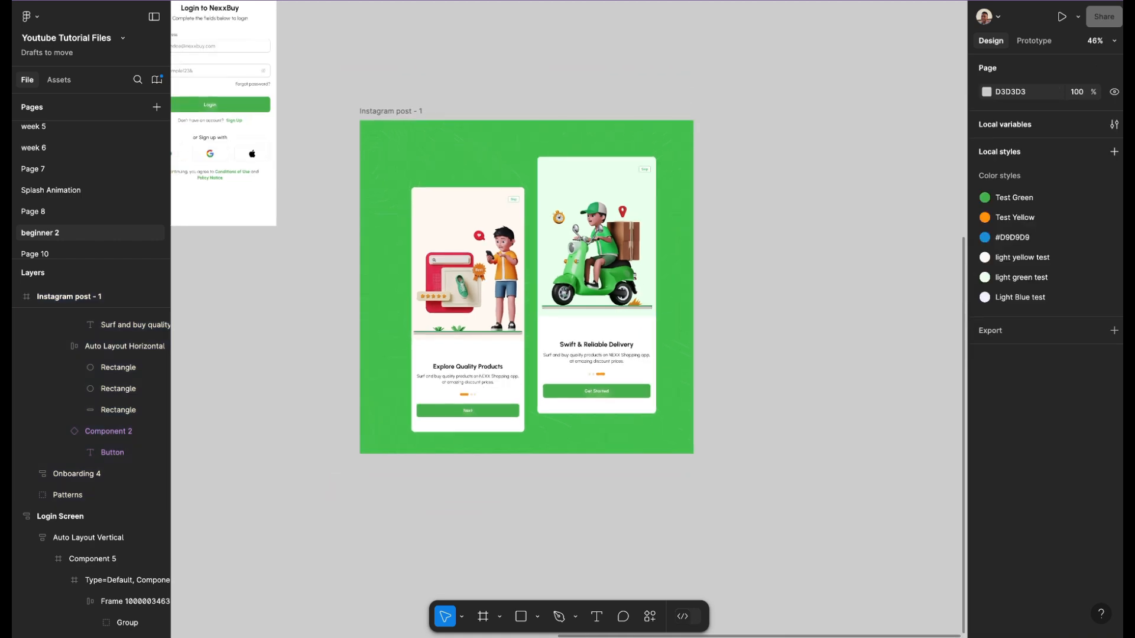
{"action": "scroll", "coordinate": [518, 287], "scroll_direction": "up", "scroll_amount": 5}
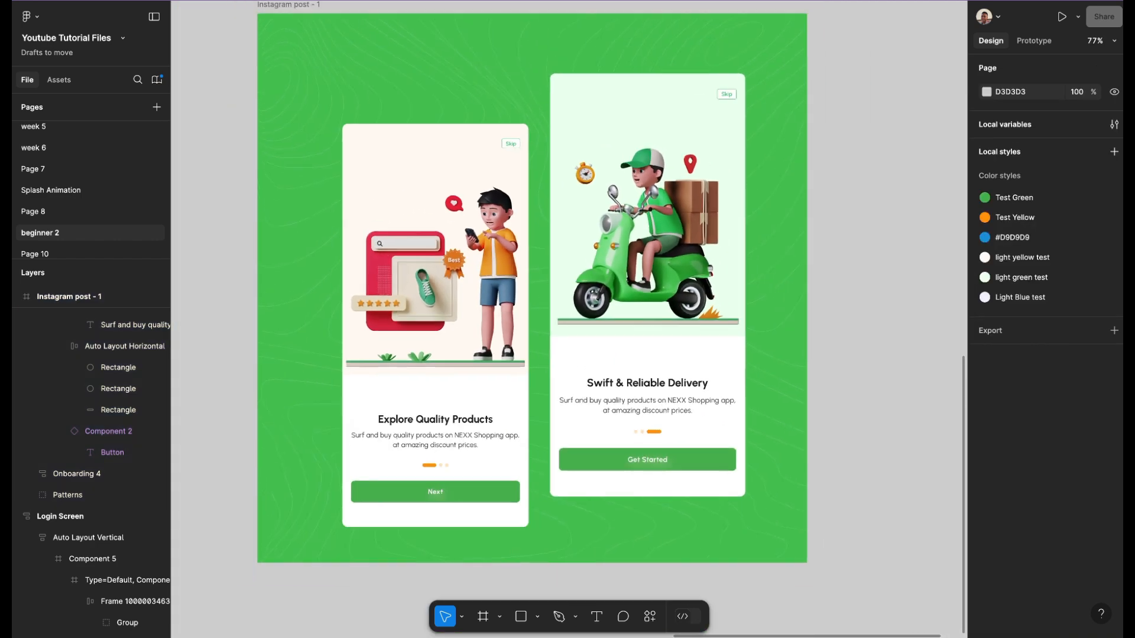
{"action": "scroll", "coordinate": [594, 267], "scroll_direction": "down", "scroll_amount": 3}
{"action": "scroll", "coordinate": [598, 271], "scroll_direction": "up", "scroll_amount": 3}
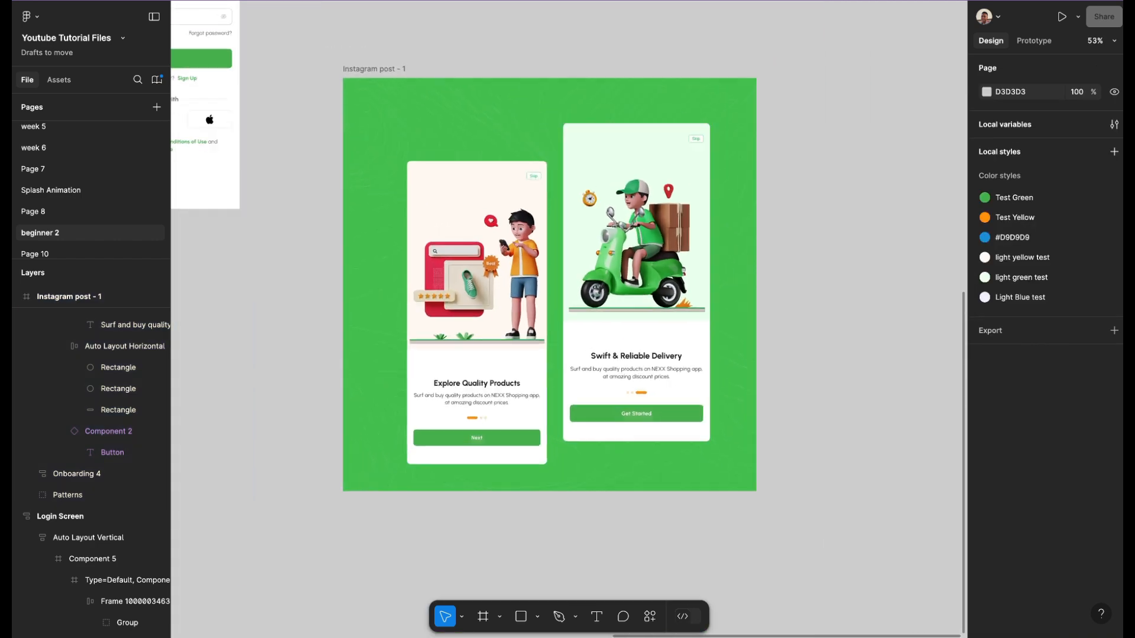
- Duplicate the Instagram post frame and place the copy beside the original at X 3097, Y 590
{"action": "scroll", "coordinate": [587, 283], "scroll_direction": "down", "scroll_amount": 7}
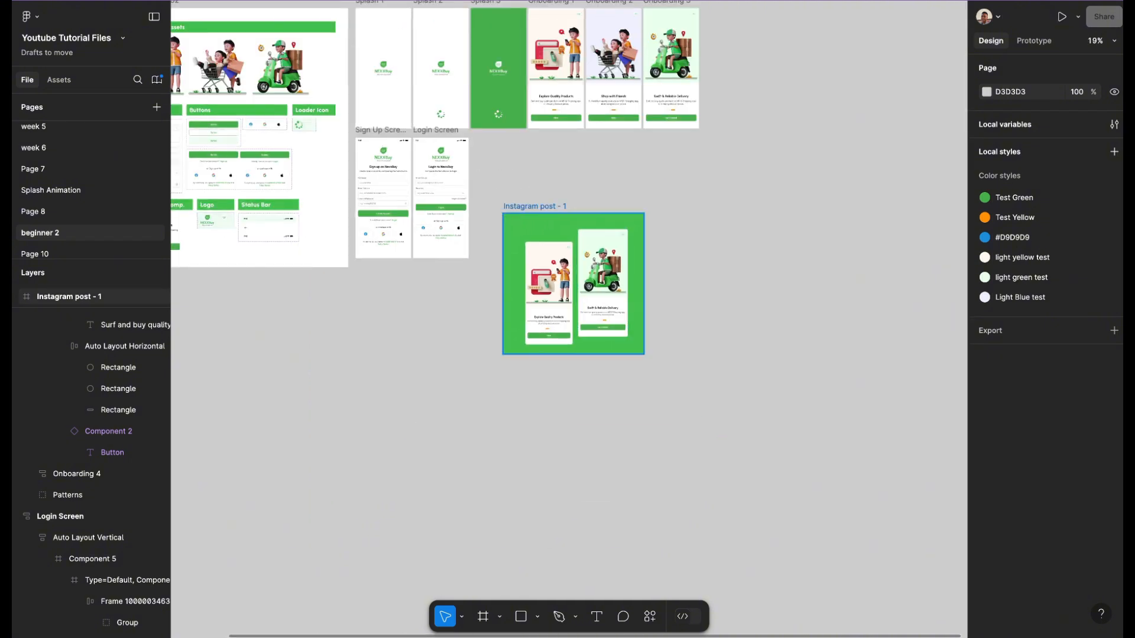
{"action": "left_click", "coordinate": [535, 206]}
{"action": "key", "text": "super+d"}
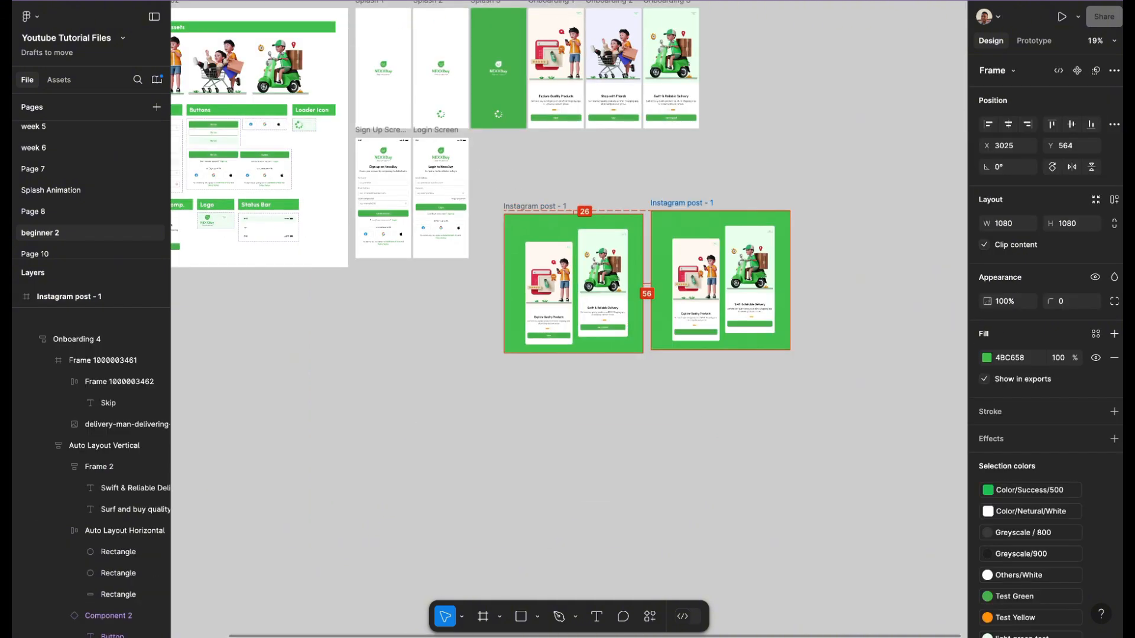
{"action": "left_click_drag", "start_coordinate": [691, 206], "coordinate": [690, 207]}
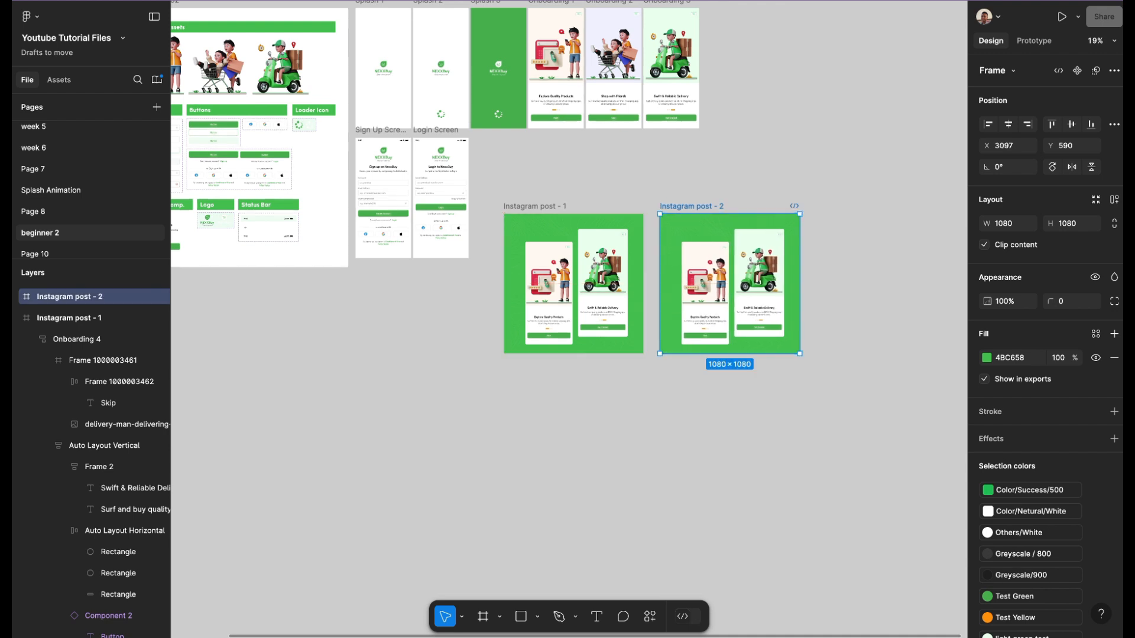
- Copy the Sign Up Screen and Login Screen frames together and place the copies beside Instagram post - 2 at Y 590
{"action": "left_click", "coordinate": [532, 177]}
{"action": "left_click", "coordinate": [380, 130]}
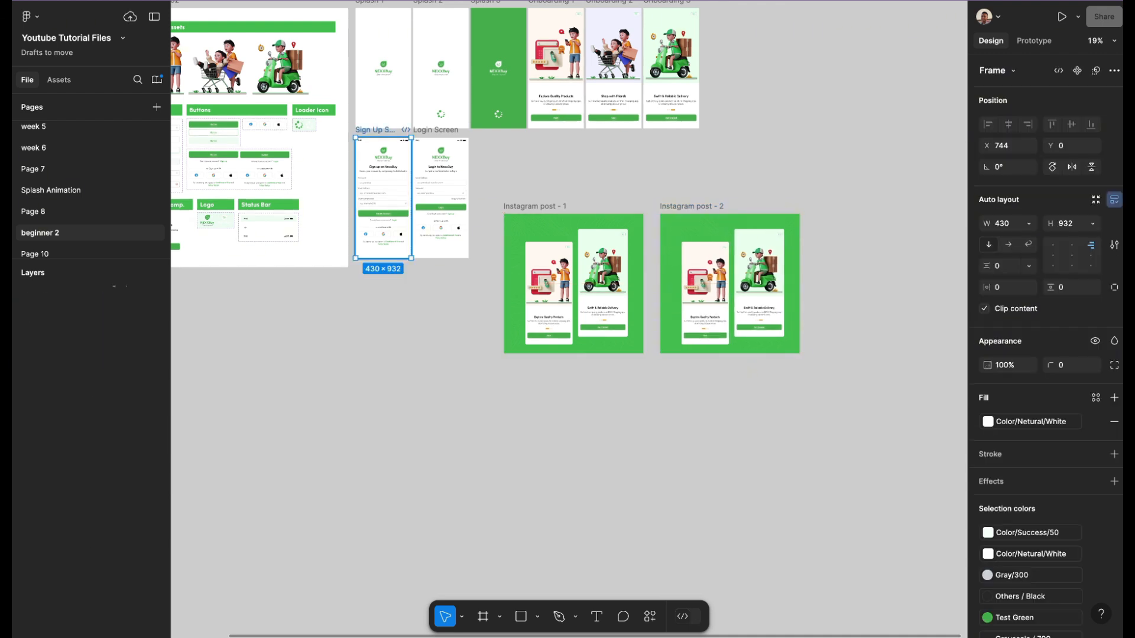
{"action": "left_click", "coordinate": [436, 130], "text": "shift"}
{"action": "left_click_drag", "start_coordinate": [436, 130], "coordinate": [887, 206]}
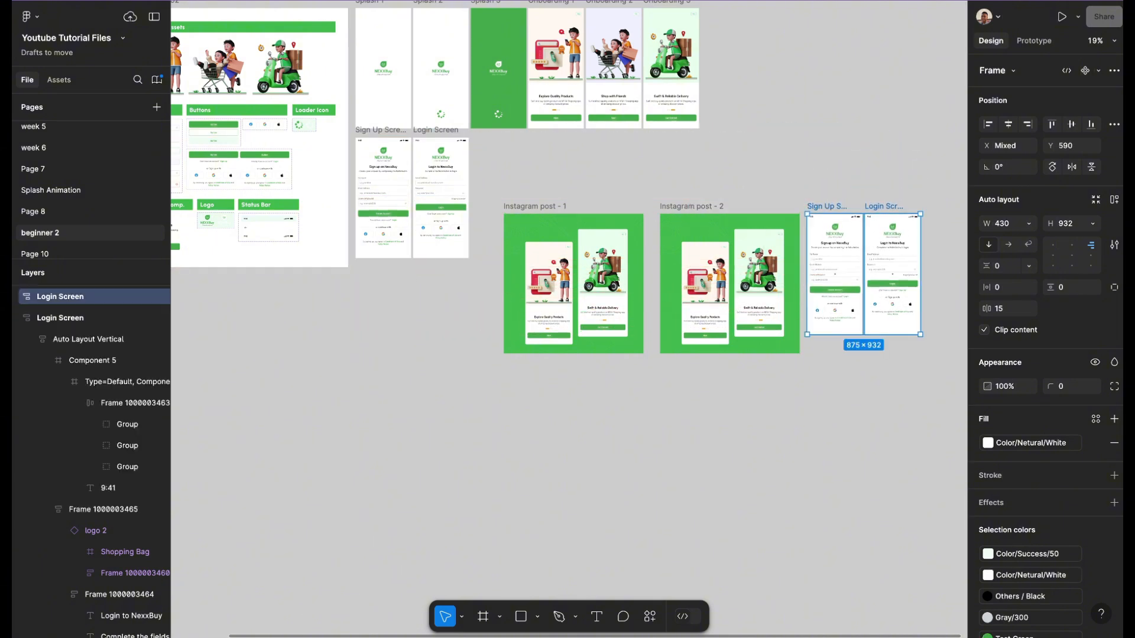
- Set the corner radius of the copied Sign Up and Login screens to 10.21
{"action": "left_click", "coordinate": [1067, 386]}
{"action": "type", "text": "10.21"}
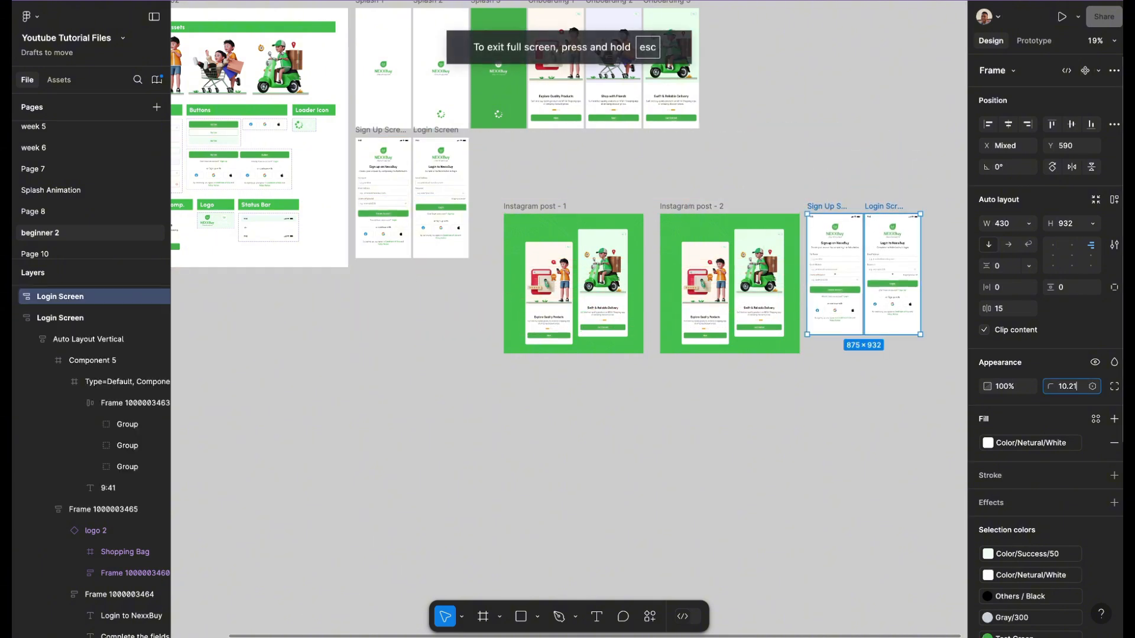
{"action": "key", "text": "Return"}
{"action": "left_click", "coordinate": [823, 407]}
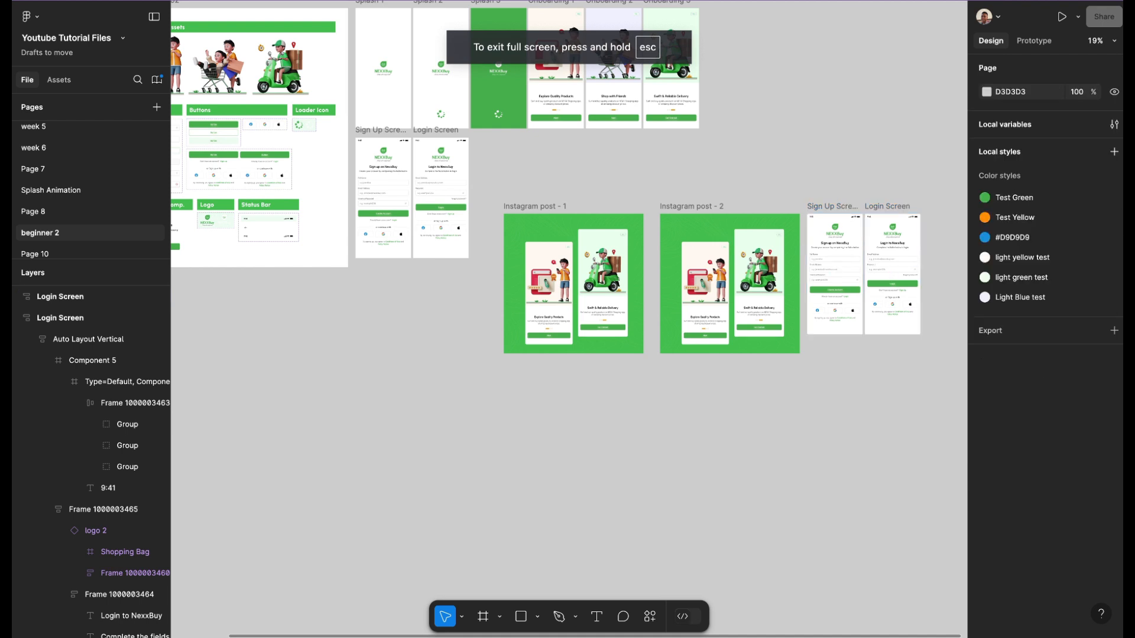
- Delete both onboarding screens from Instagram post - 2, keeping its green background and pattern
{"action": "left_click", "coordinate": [705, 293]}
{"action": "left_click", "coordinate": [759, 284], "text": "shift"}
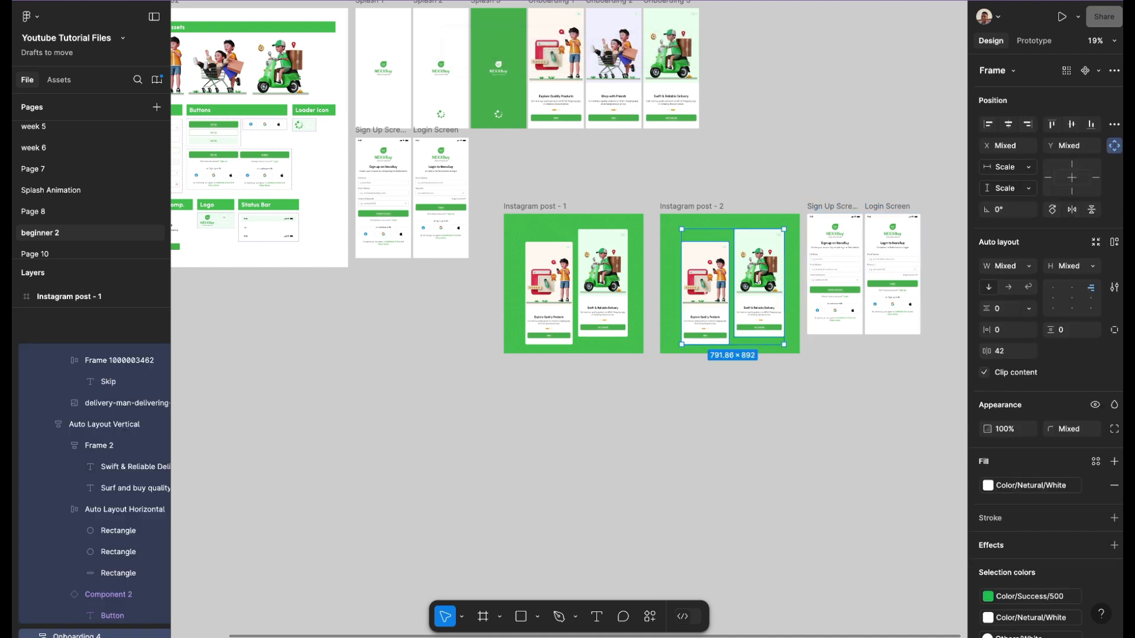
{"action": "key", "text": "Delete"}
- Move the copied Sign Up and Login screens together into the Instagram post - 2 frame at Y 117
{"action": "scroll", "coordinate": [836, 286], "scroll_direction": "up", "scroll_amount": 5}
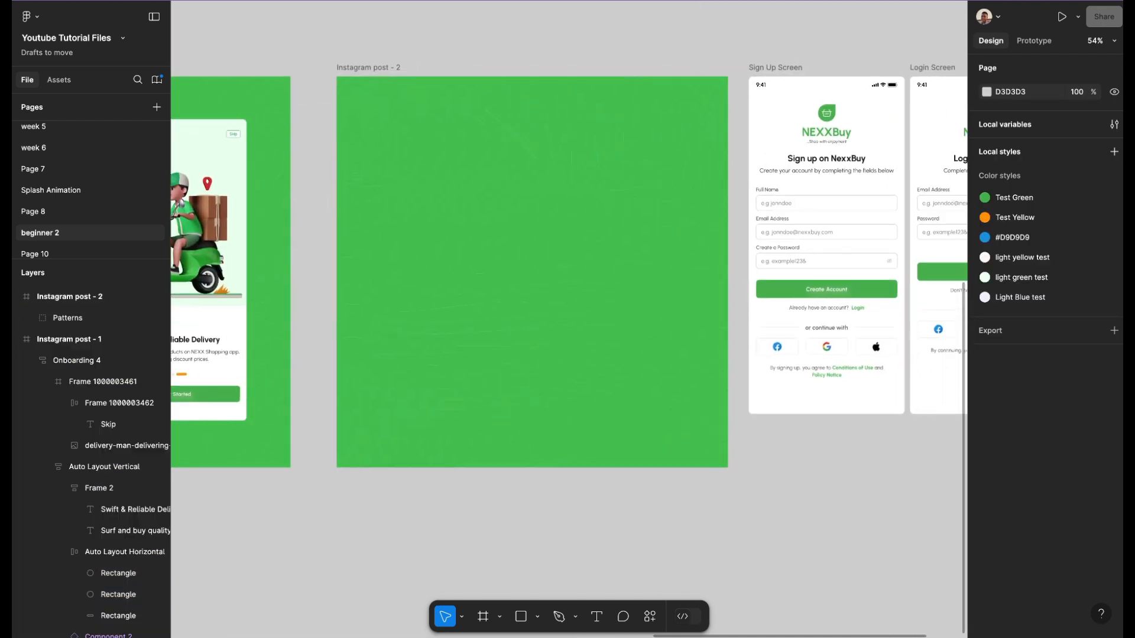
{"action": "scroll", "coordinate": [763, 266], "scroll_direction": "right", "scroll_amount": 2}
{"action": "left_click", "coordinate": [712, 73]}
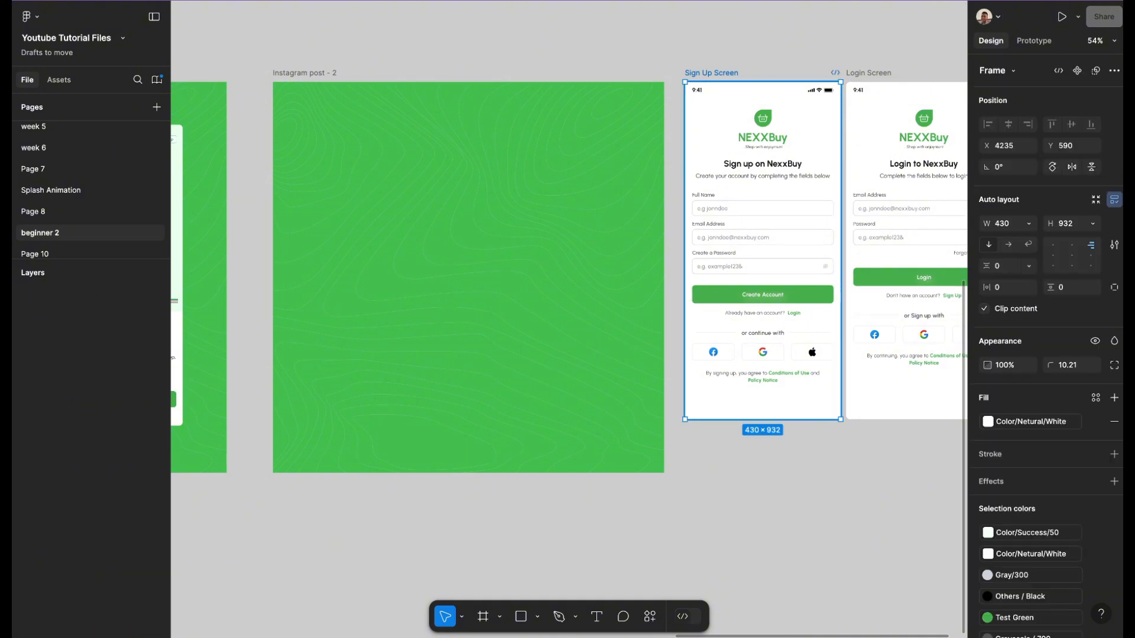
{"action": "left_click", "coordinate": [868, 73], "text": "shift"}
{"action": "left_click_drag", "start_coordinate": [869, 73], "coordinate": [486, 115]}
- Scale the Sign Up and Login screens in Instagram post - 2 proportionally to 380.63 × 825 each
{"action": "key", "text": "k"}
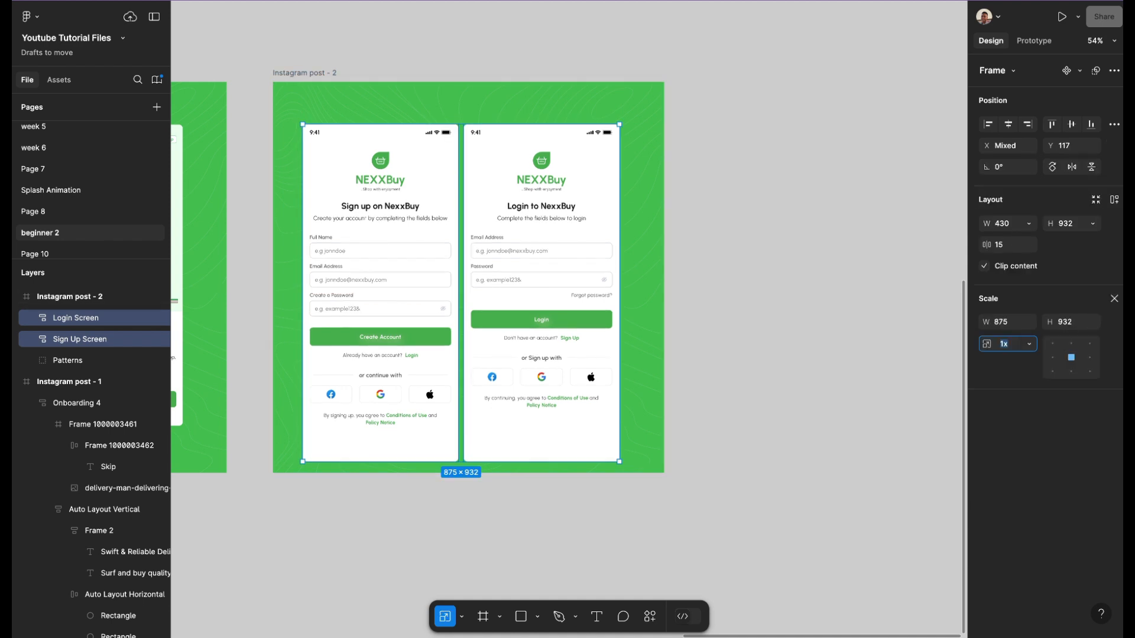
{"action": "left_click_drag", "start_coordinate": [620, 124], "coordinate": [584, 162]}
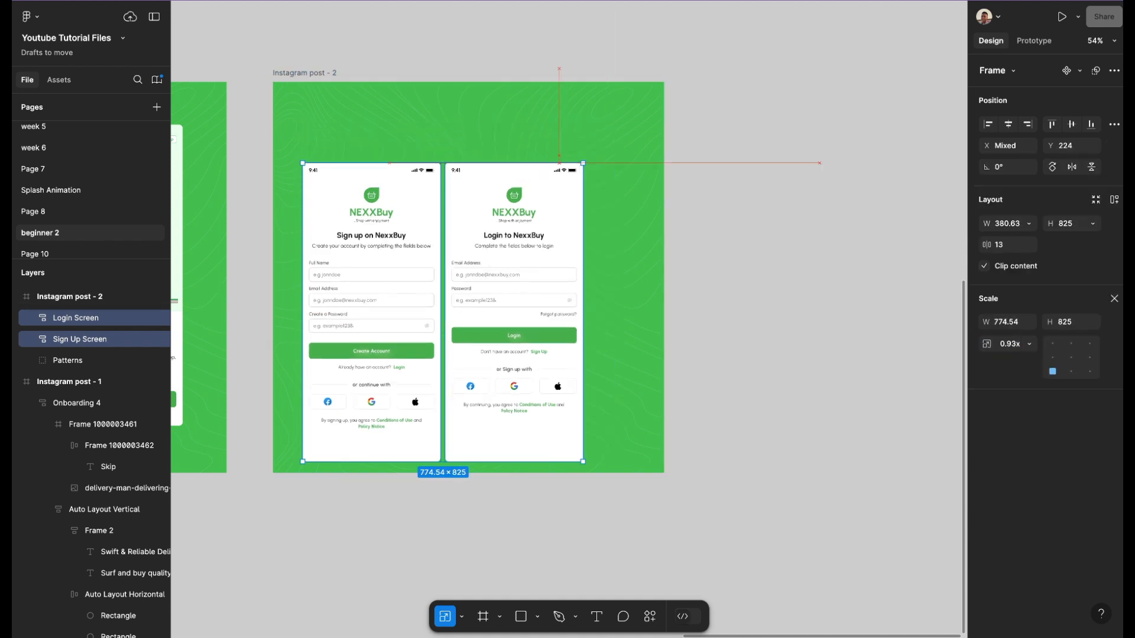
{"action": "left_click", "coordinate": [621, 169]}
- Stagger the screens in Instagram post - 2, raising the Login screen and placing the Sign Up screen at X 132, Y 200
{"action": "left_click_drag", "start_coordinate": [514, 236], "coordinate": [540, 204]}
{"action": "left_click_drag", "start_coordinate": [379, 266], "coordinate": [396, 257]}
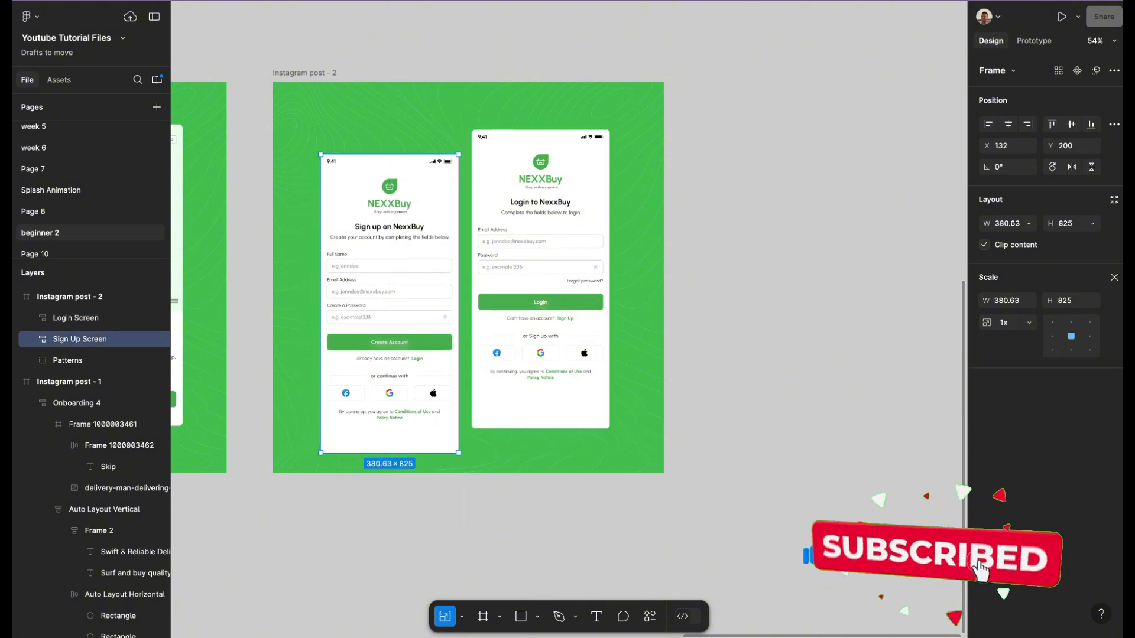
{"action": "left_click", "coordinate": [786, 151]}
{"action": "scroll", "coordinate": [787, 150], "scroll_direction": "down", "scroll_amount": 3}
{"action": "scroll", "coordinate": [612, 181], "scroll_direction": "up", "scroll_amount": 5}
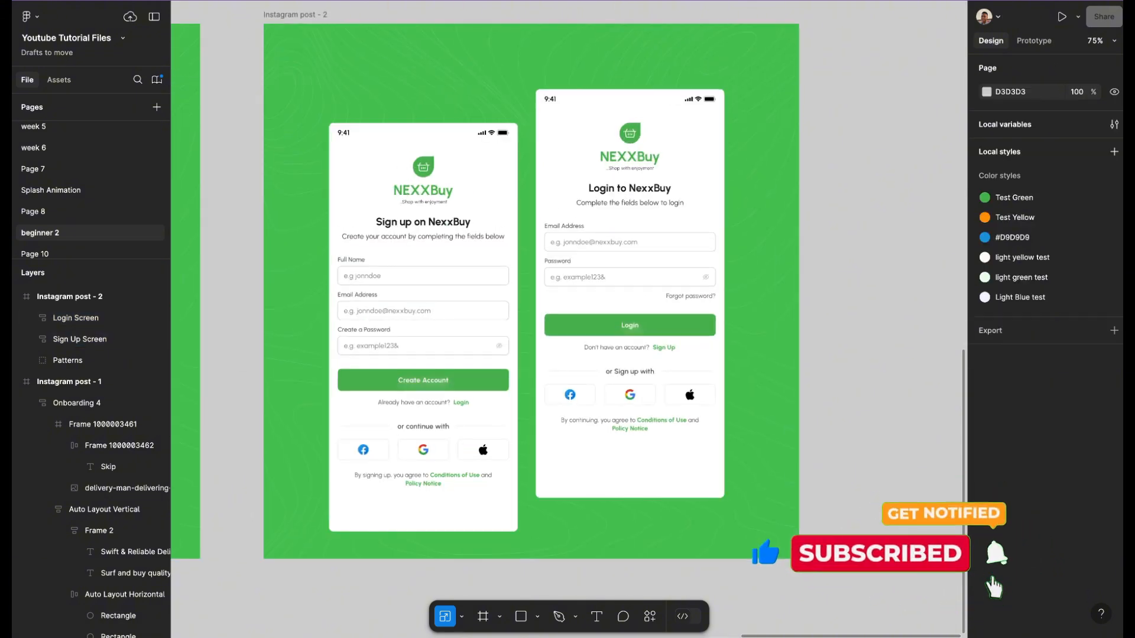
{"action": "scroll", "coordinate": [569, 319], "scroll_direction": "left", "scroll_amount": 1}
{"action": "scroll", "coordinate": [569, 319], "scroll_direction": "up", "scroll_amount": 1}
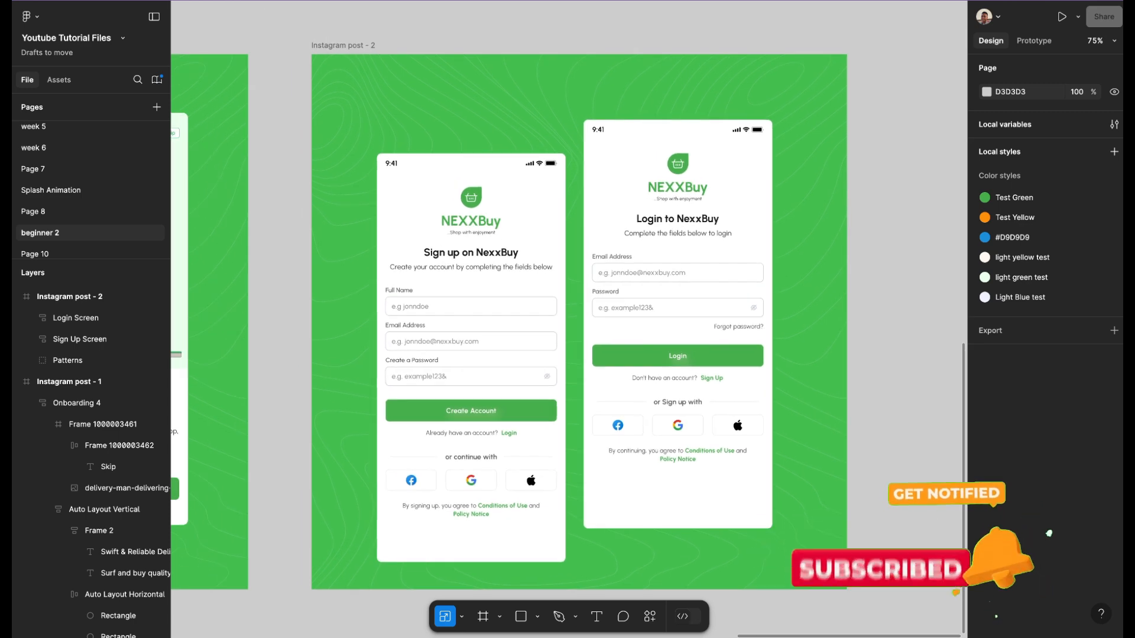